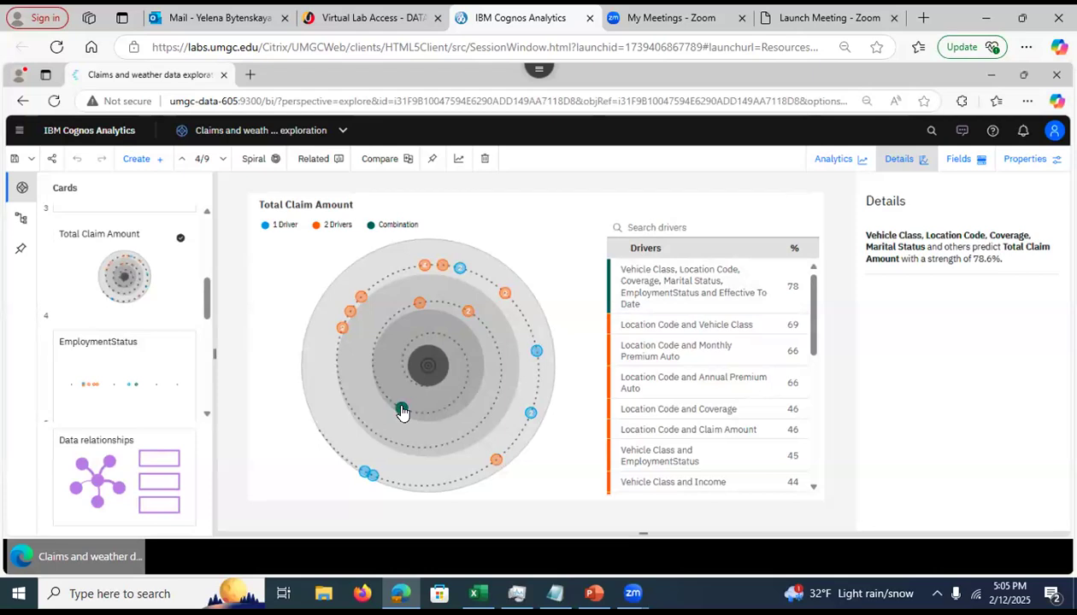
Inspect the combination predictor in the Total Claim Amount spiral and review the full list of drivers
{"action": "mouse_move", "coordinate": [403, 411]}
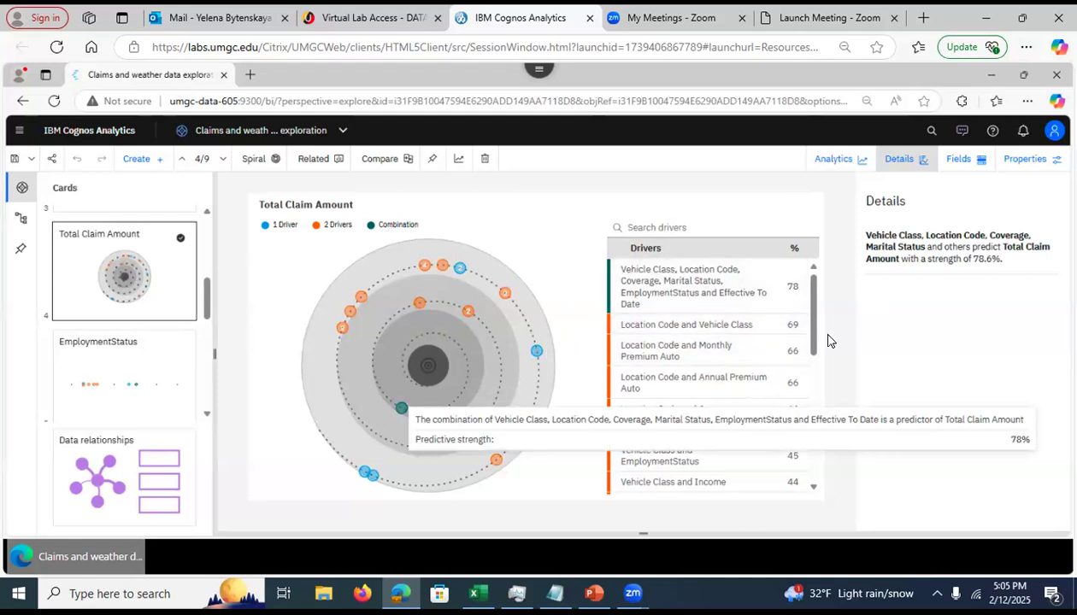
{"action": "left_click_drag", "start_coordinate": [813, 330], "coordinate": [814, 452]}
{"action": "scroll", "coordinate": [804, 374], "scroll_direction": "up", "scroll_amount": 10}
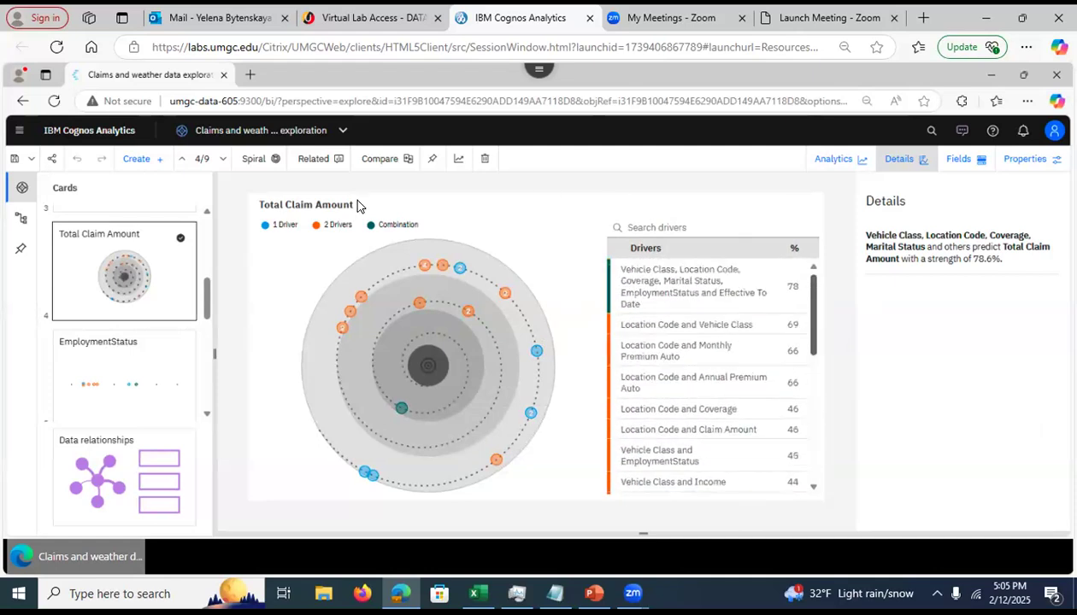
Limit the Total Claim Amount spiral to single-driver predictors and restore the two-driver and combination predictors
{"action": "left_click", "coordinate": [318, 229]}
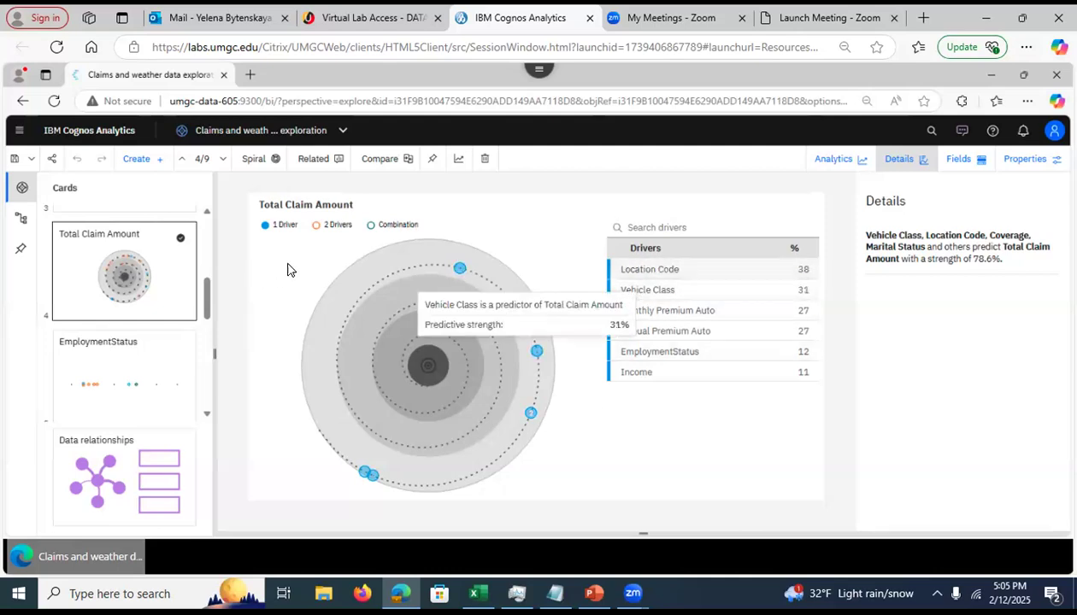
{"action": "left_click", "coordinate": [318, 226]}
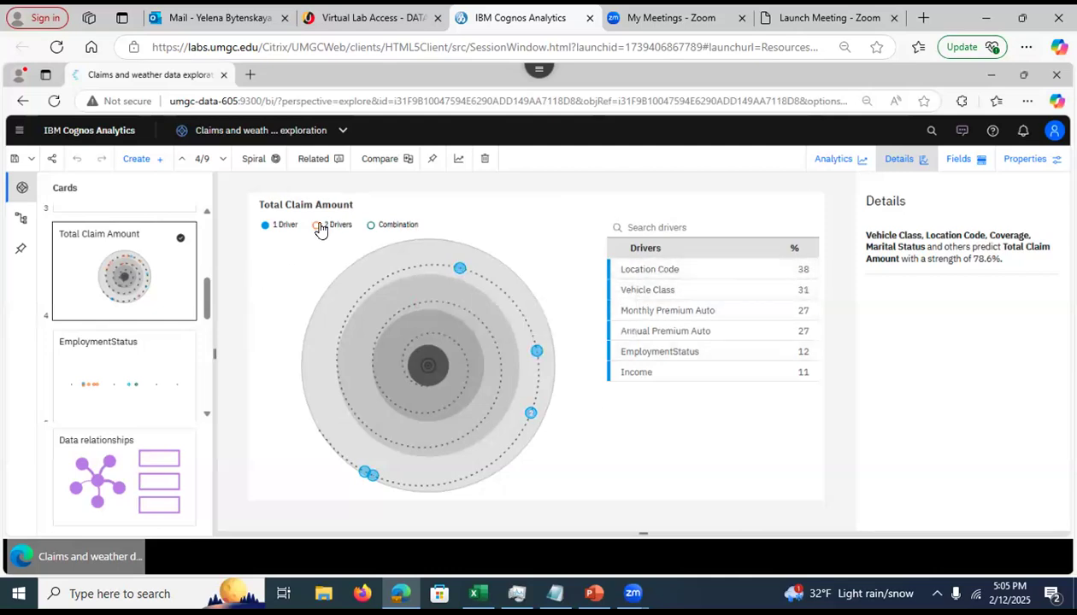
{"action": "left_click", "coordinate": [370, 226]}
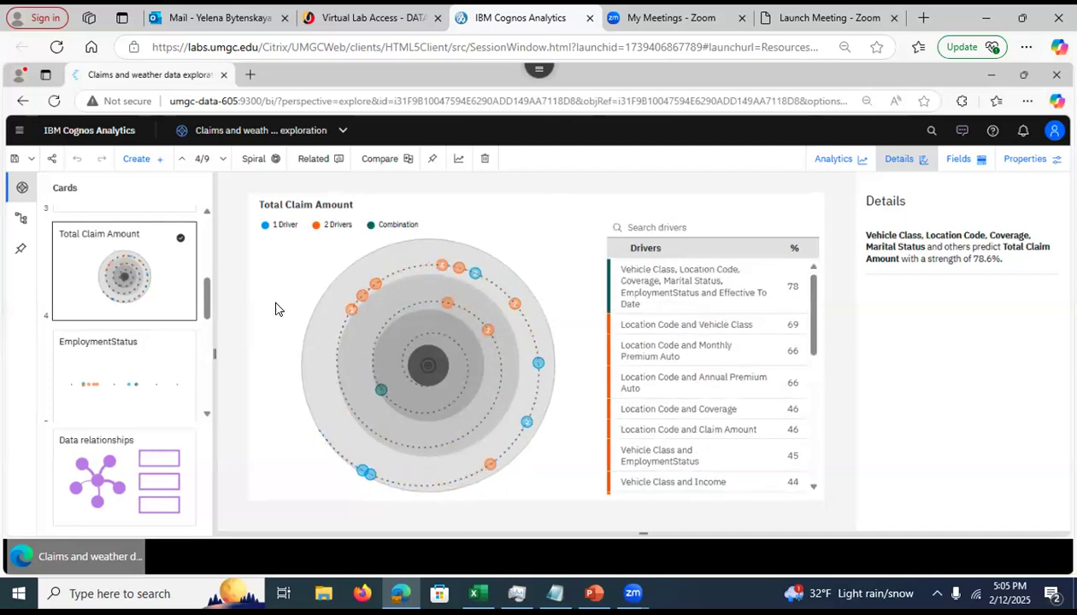
Open the Total Claim Amount decision tree card and enlarge its view in full screen with the Cards and Details panes hidden
{"action": "left_click_drag", "start_coordinate": [208, 296], "coordinate": [206, 382]}
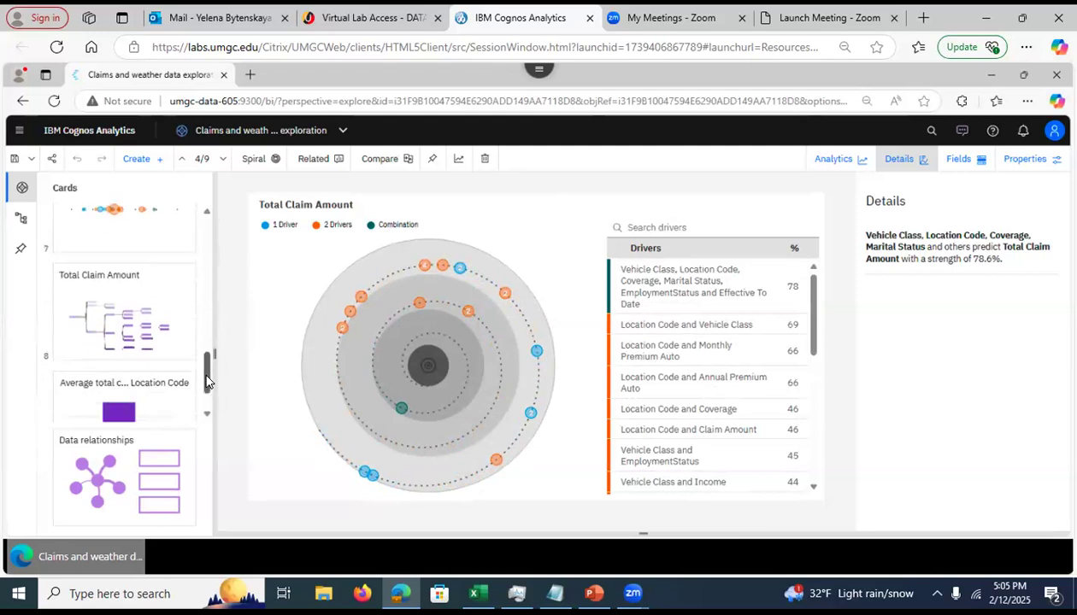
{"action": "left_click", "coordinate": [138, 354]}
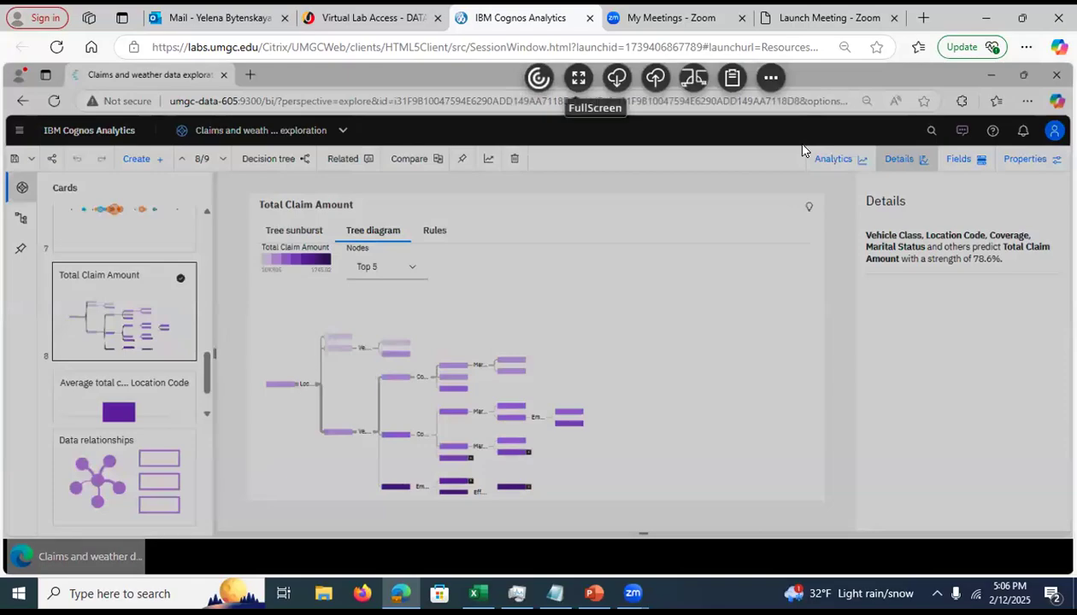
{"action": "left_click", "coordinate": [578, 78]}
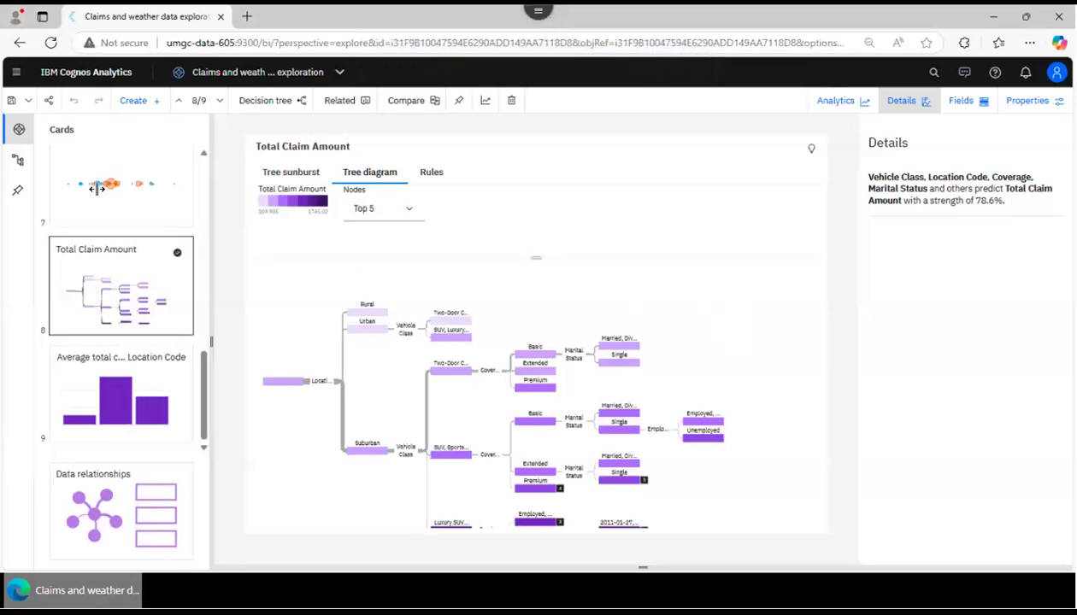
{"action": "left_click", "coordinate": [19, 131]}
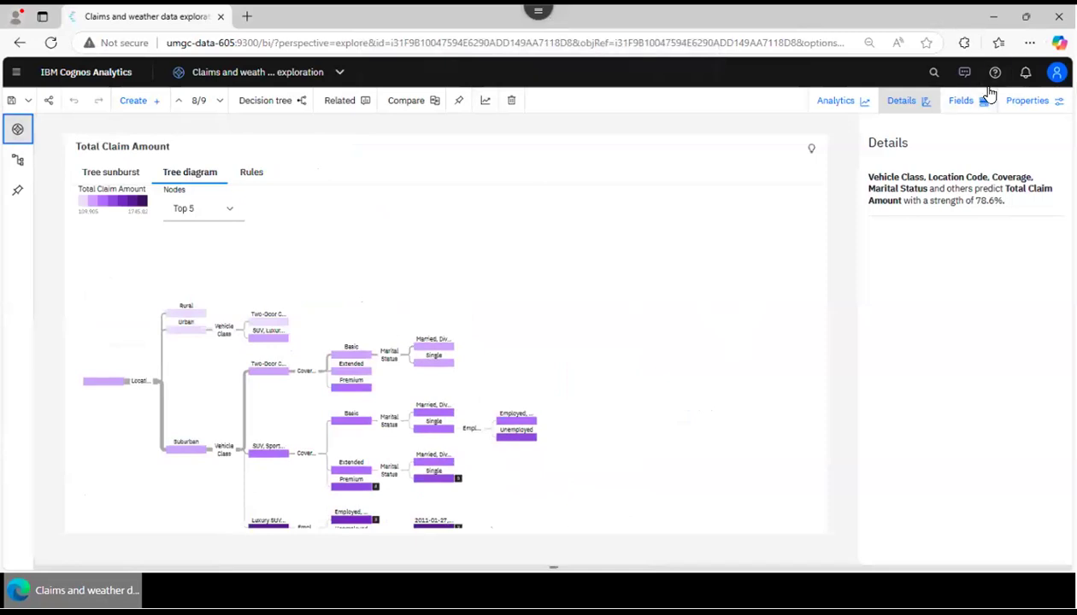
{"action": "left_click", "coordinate": [905, 100]}
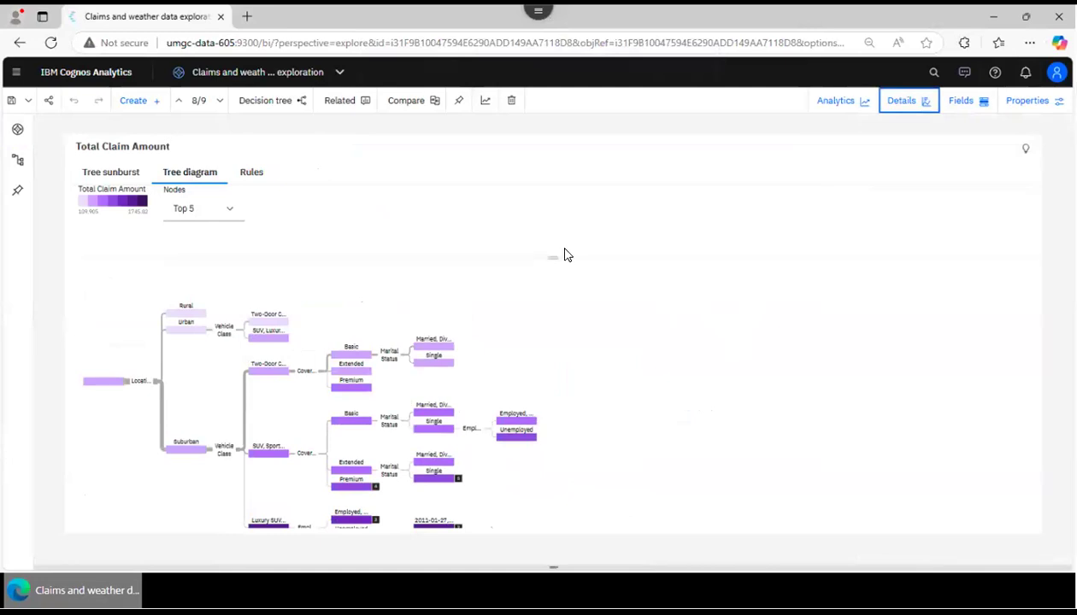
Inspect the claim statistics of the root node and the Rural node in the Total Claim Amount tree diagram
{"action": "left_click", "coordinate": [105, 384]}
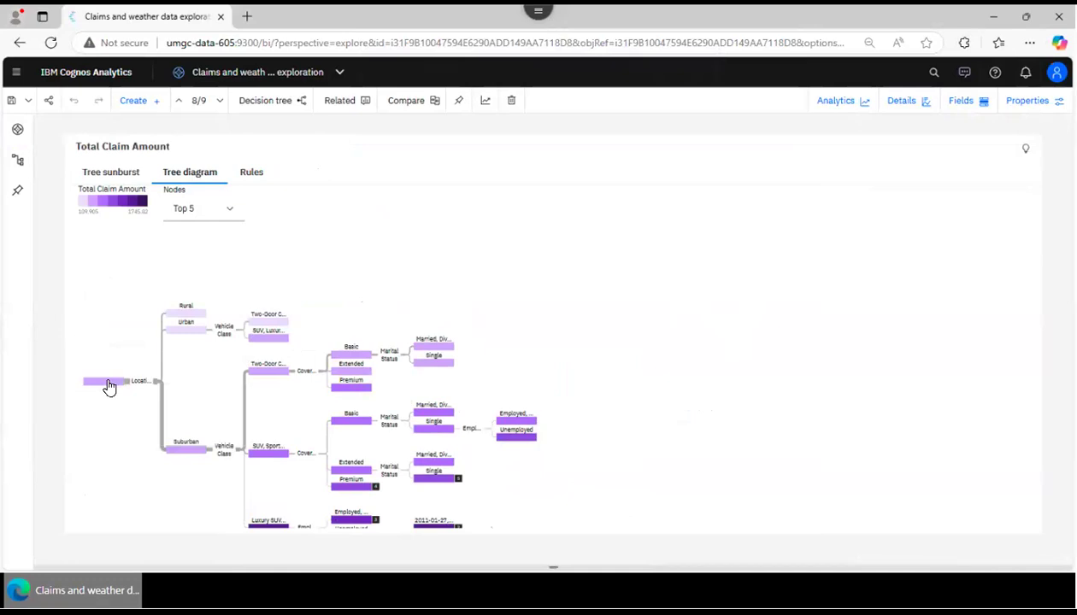
{"action": "mouse_move", "coordinate": [108, 386]}
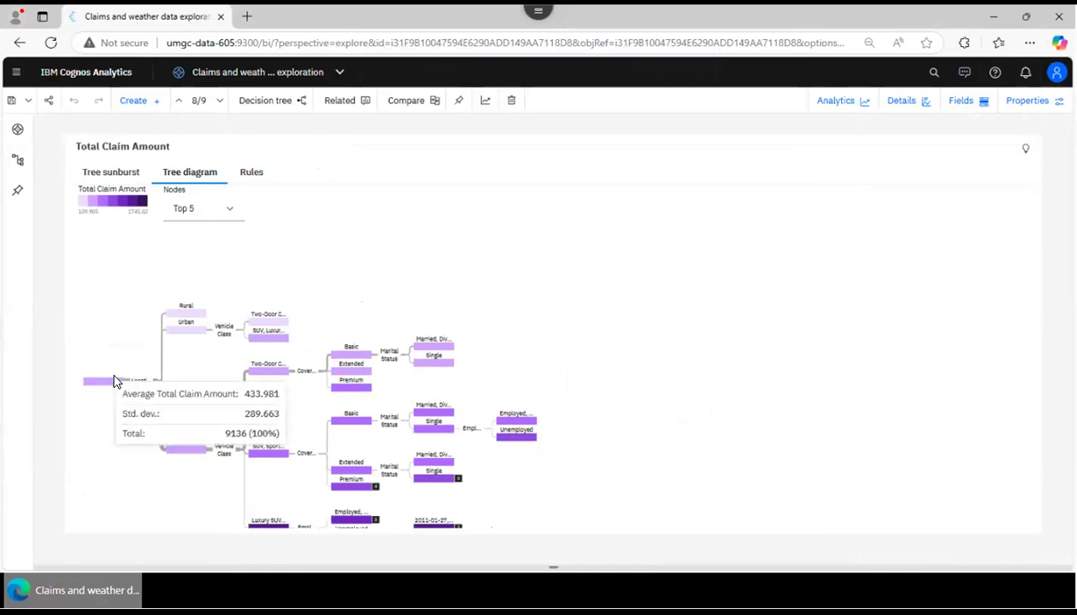
{"action": "left_click", "coordinate": [129, 340]}
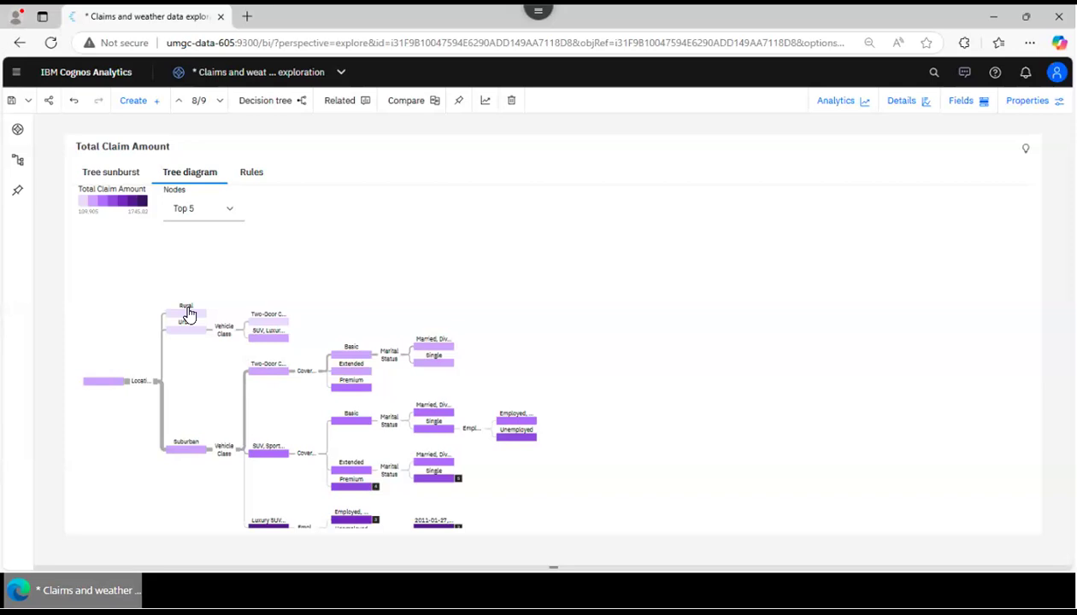
{"action": "mouse_move", "coordinate": [191, 317]}
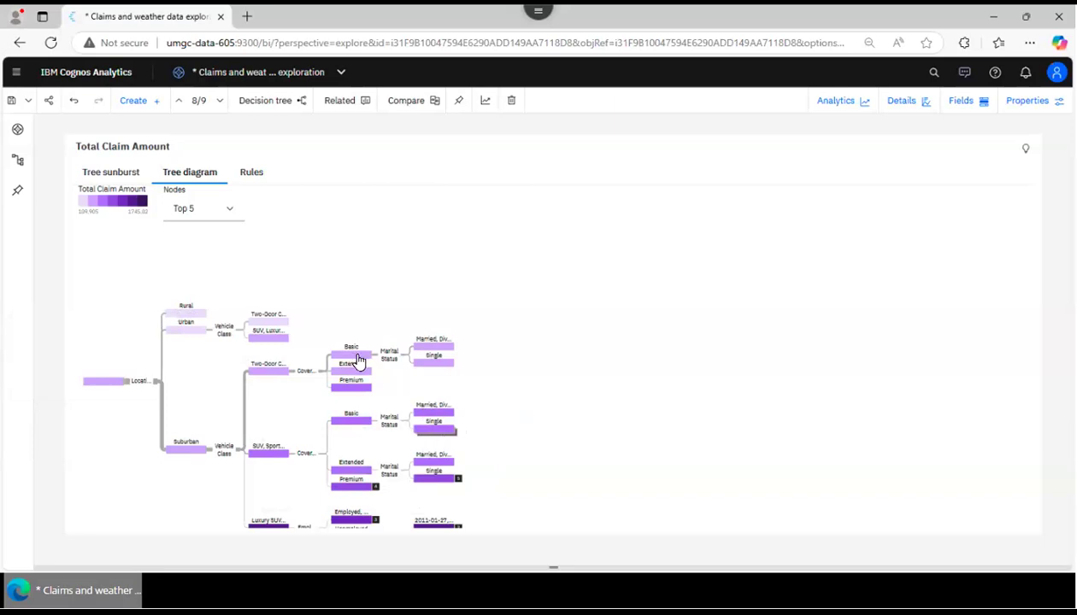
Collapse the Suburban tree branches below Two-Door Car Basic coverage, SUV Extended coverage and the Luxury SUV vehicle class
{"action": "left_click", "coordinate": [354, 519]}
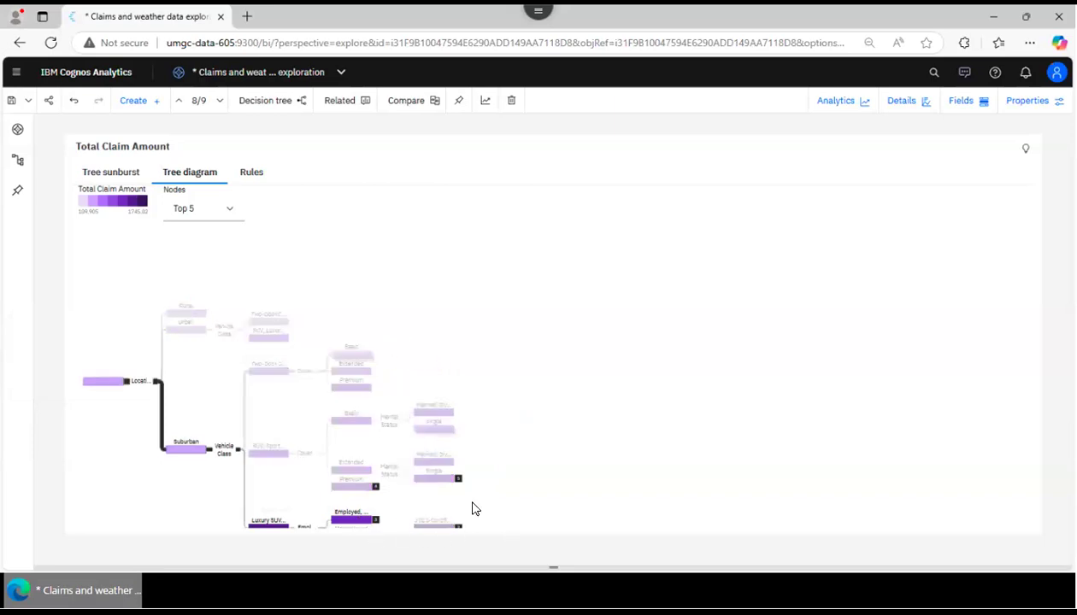
{"action": "left_click", "coordinate": [178, 480]}
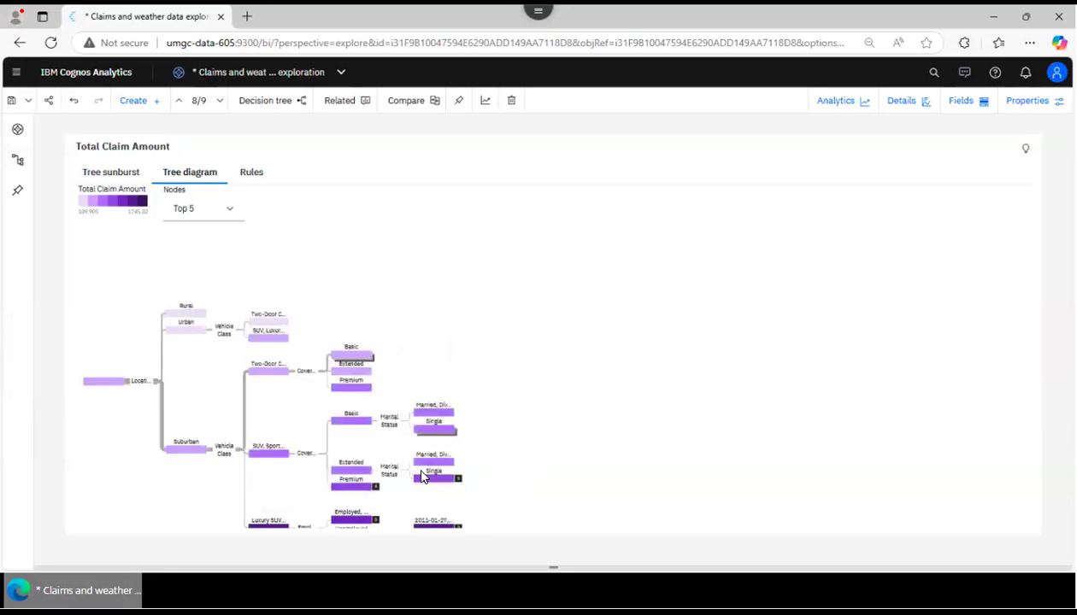
{"action": "left_click", "coordinate": [359, 473]}
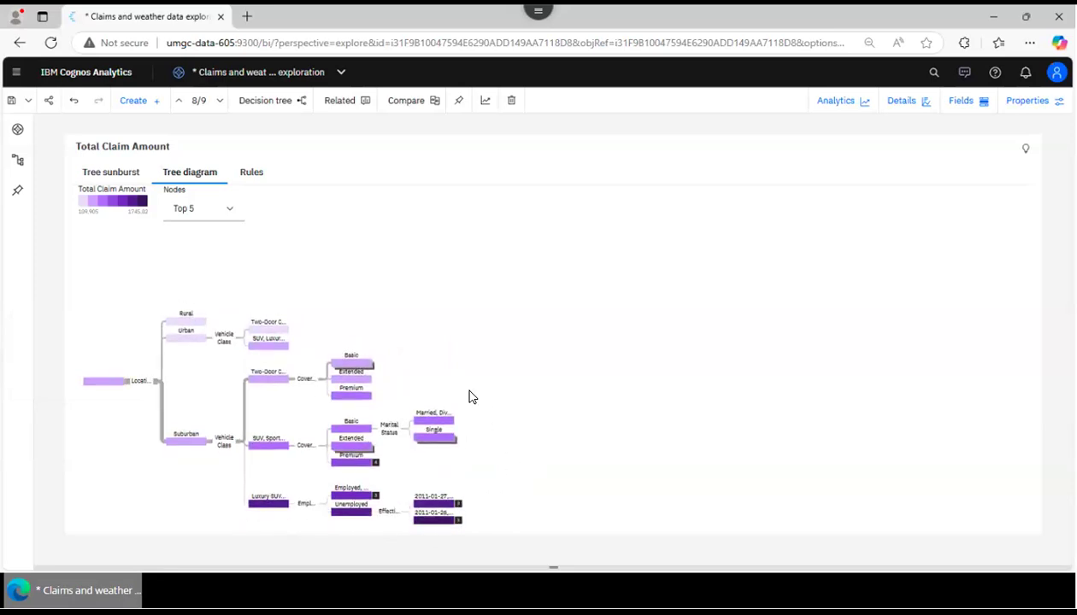
{"action": "left_click", "coordinate": [271, 504]}
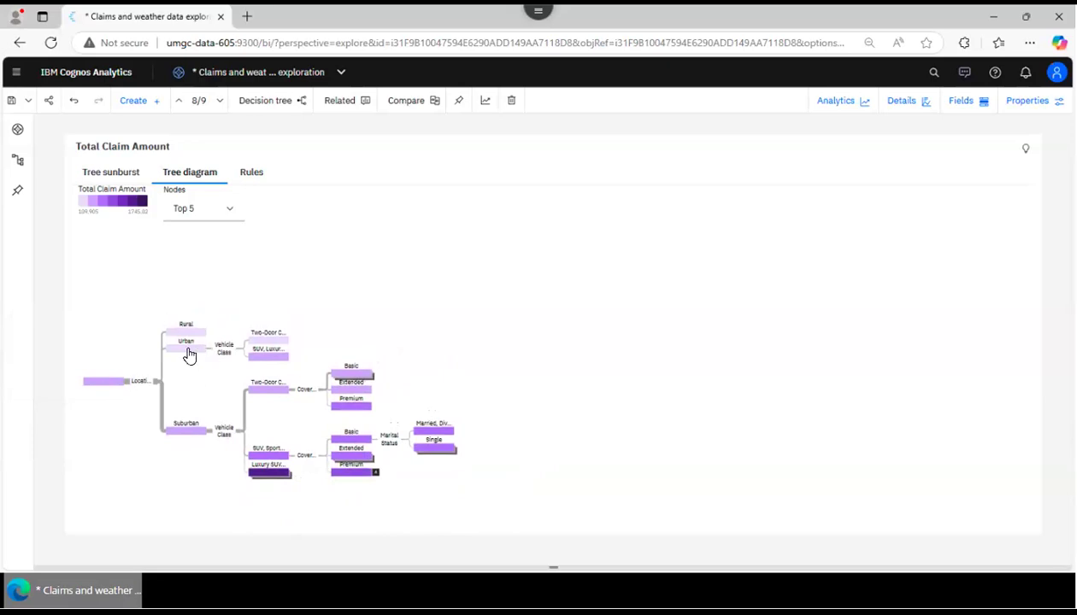
Inspect the Urban, Suburban and Two-Door Car nodes, and temporarily expand the Two-Door Car branch's Basic coverage to view its marital status split
{"action": "mouse_move", "coordinate": [193, 356]}
{"action": "mouse_move", "coordinate": [198, 434]}
{"action": "mouse_move", "coordinate": [286, 394]}
{"action": "left_click", "coordinate": [356, 378]}
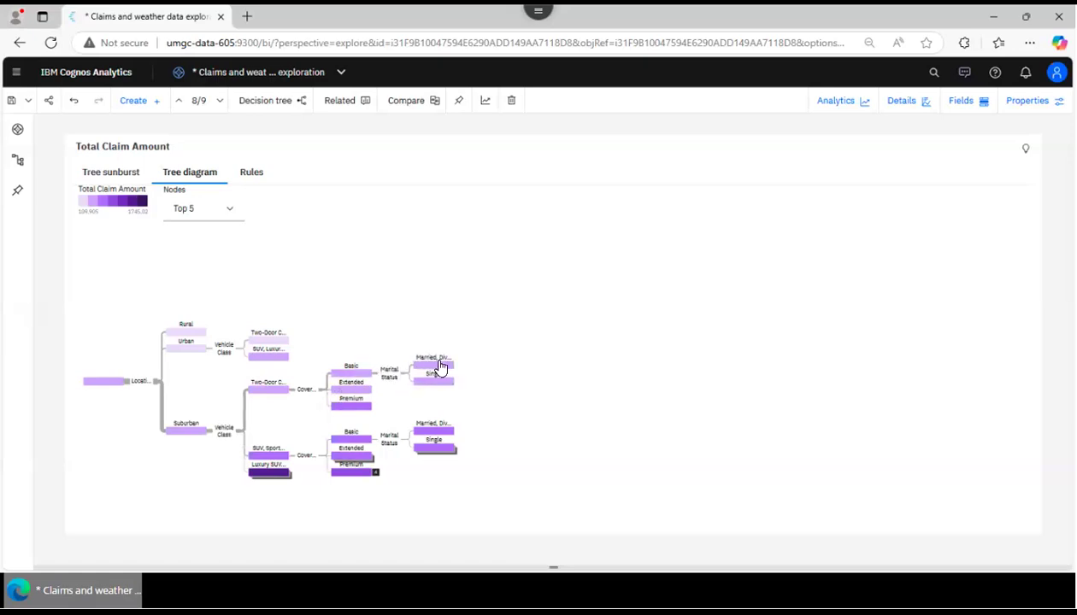
{"action": "left_click", "coordinate": [349, 375]}
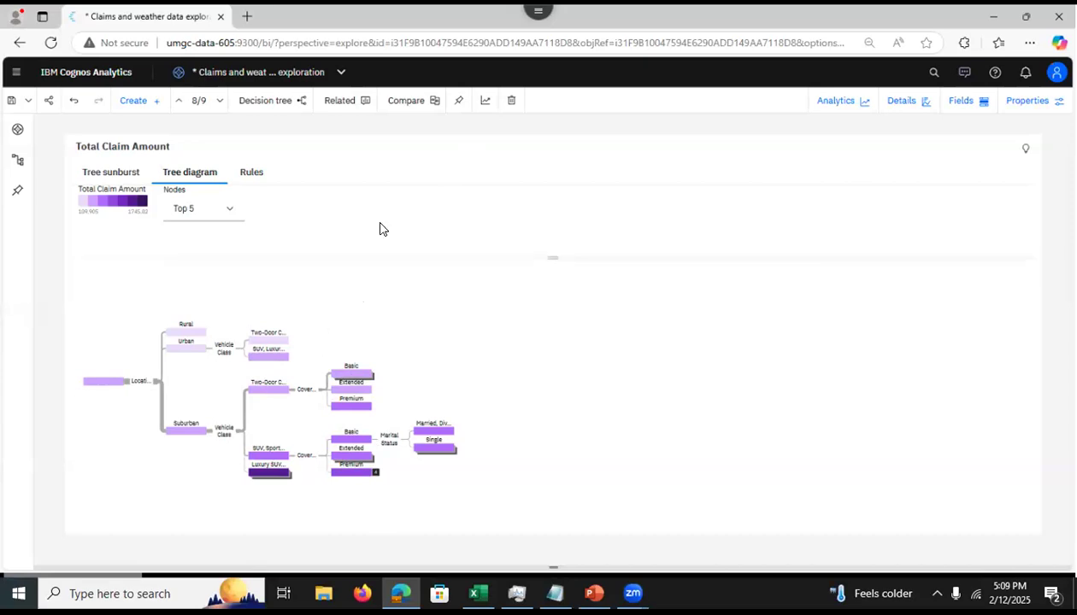
Temporarily expand the Luxury SUV node and compare the statistics of the SUV, root and Single marital status nodes
{"action": "left_click", "coordinate": [271, 475]}
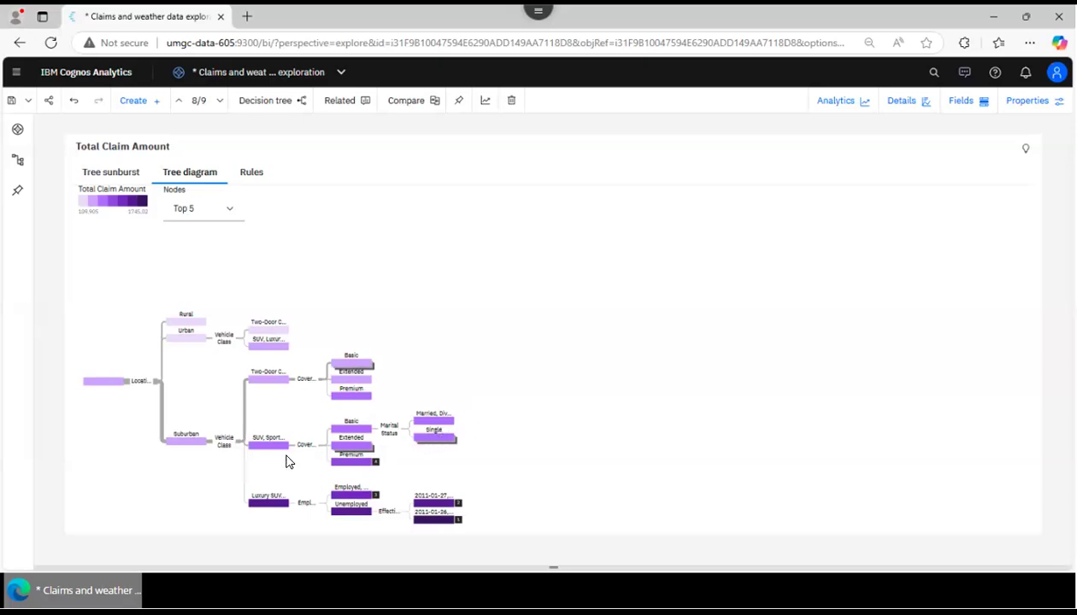
{"action": "left_click", "coordinate": [270, 500]}
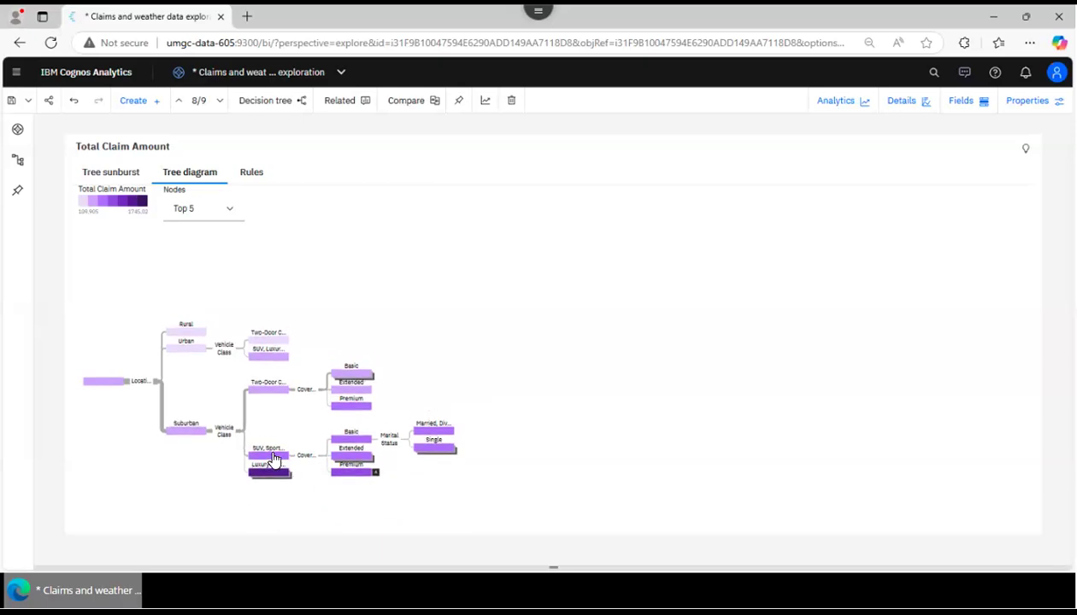
{"action": "mouse_move", "coordinate": [274, 460]}
{"action": "mouse_move", "coordinate": [103, 386]}
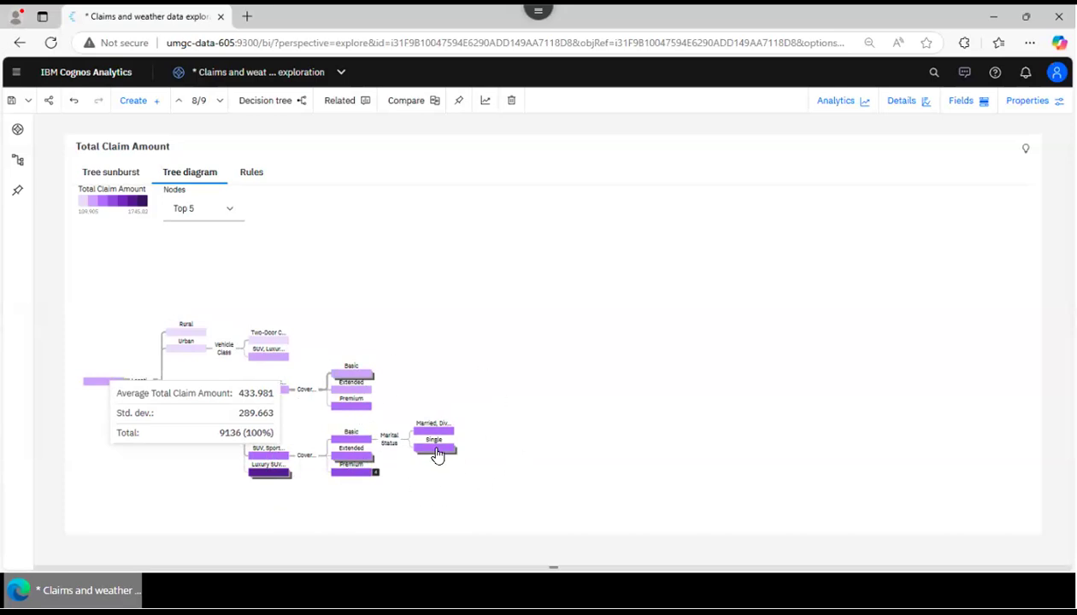
{"action": "mouse_move", "coordinate": [439, 454]}
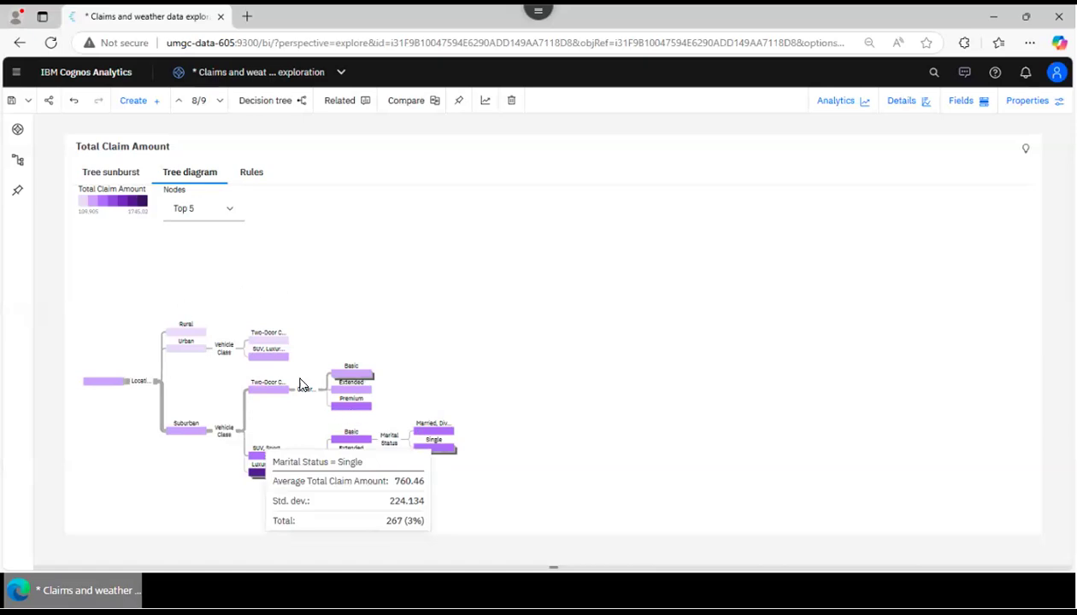
Collapse the vehicle class and coverage branches under Suburban and Urban so that only the Location Code level remains
{"action": "left_click", "coordinate": [359, 440]}
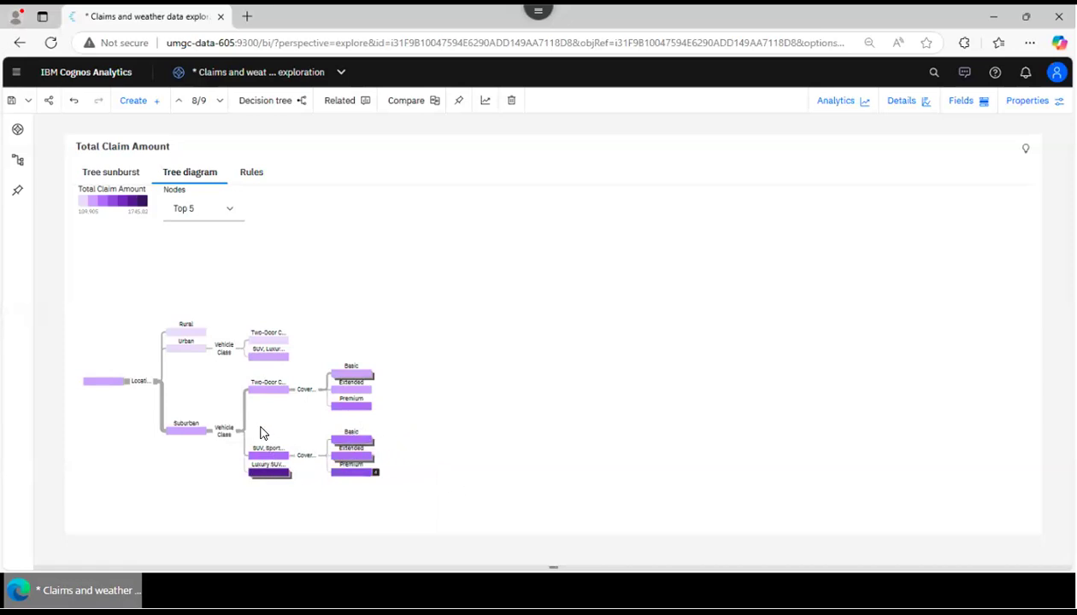
{"action": "left_click", "coordinate": [266, 458]}
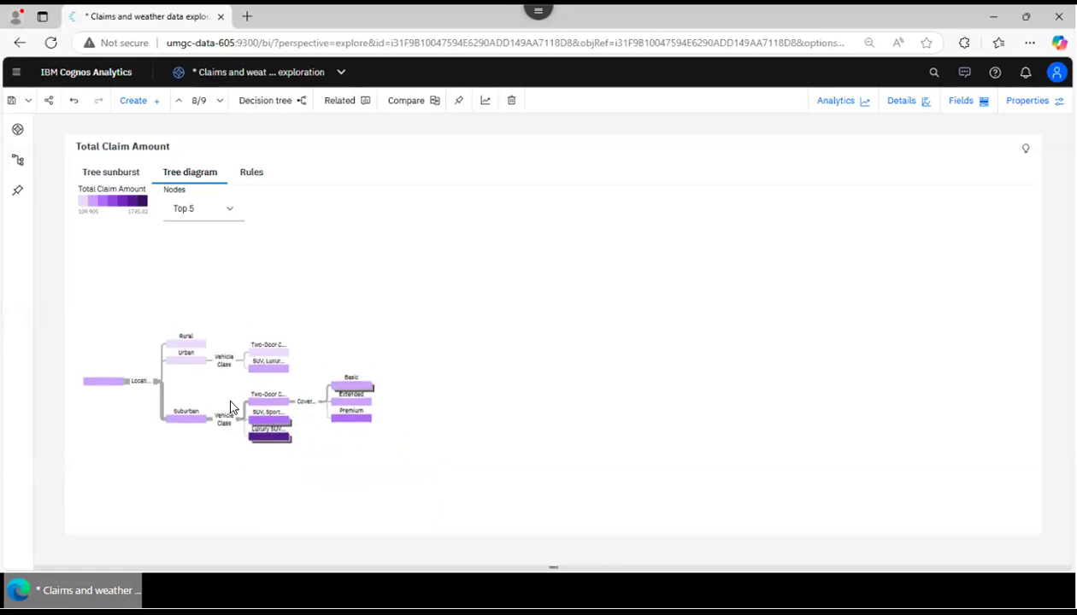
{"action": "left_click", "coordinate": [274, 407]}
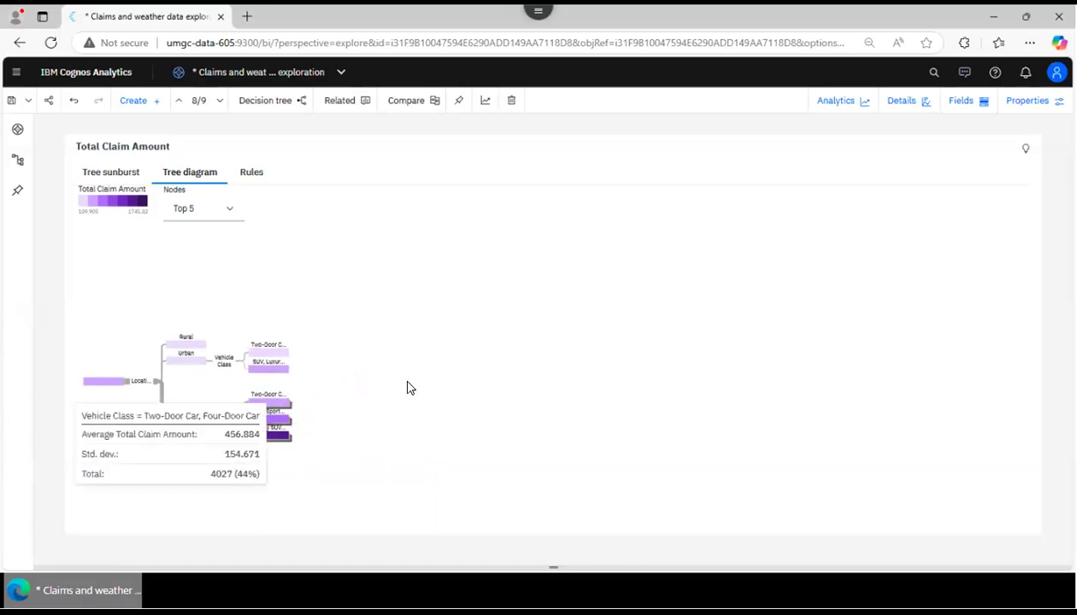
{"action": "left_click", "coordinate": [189, 419]}
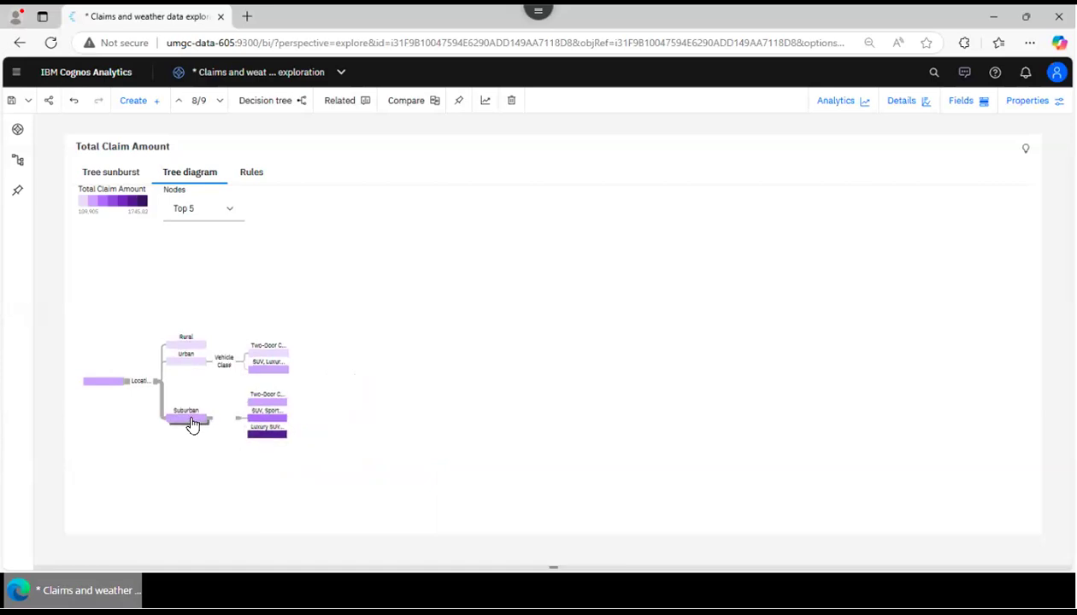
{"action": "left_click", "coordinate": [188, 375]}
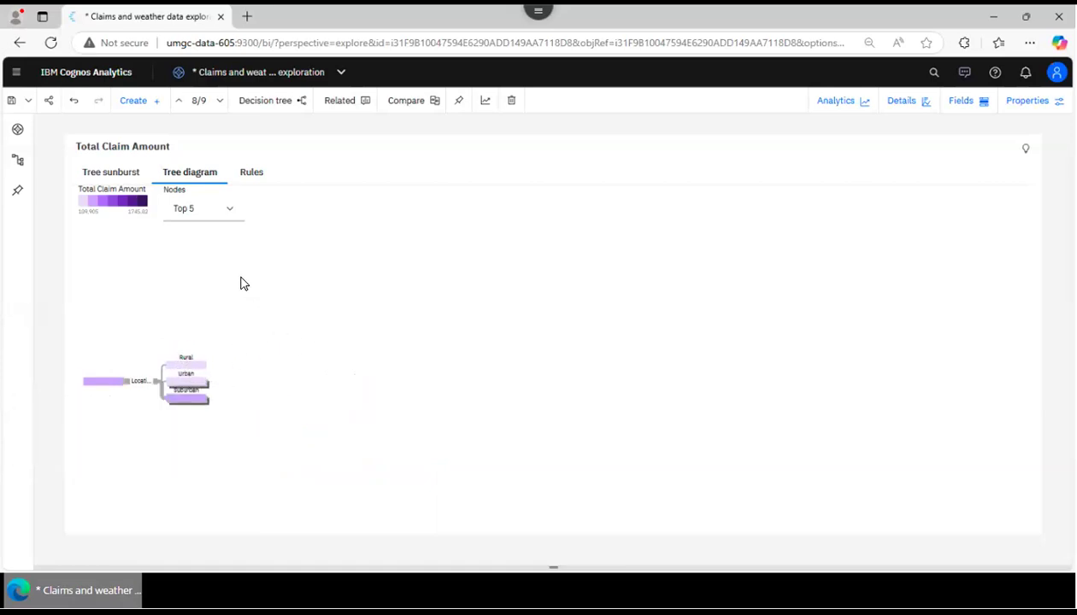
Display the decision tree as a sunburst and expand the Suburban segment down to coverage for Two-Door and Four-Door Cars
{"action": "left_click", "coordinate": [106, 173]}
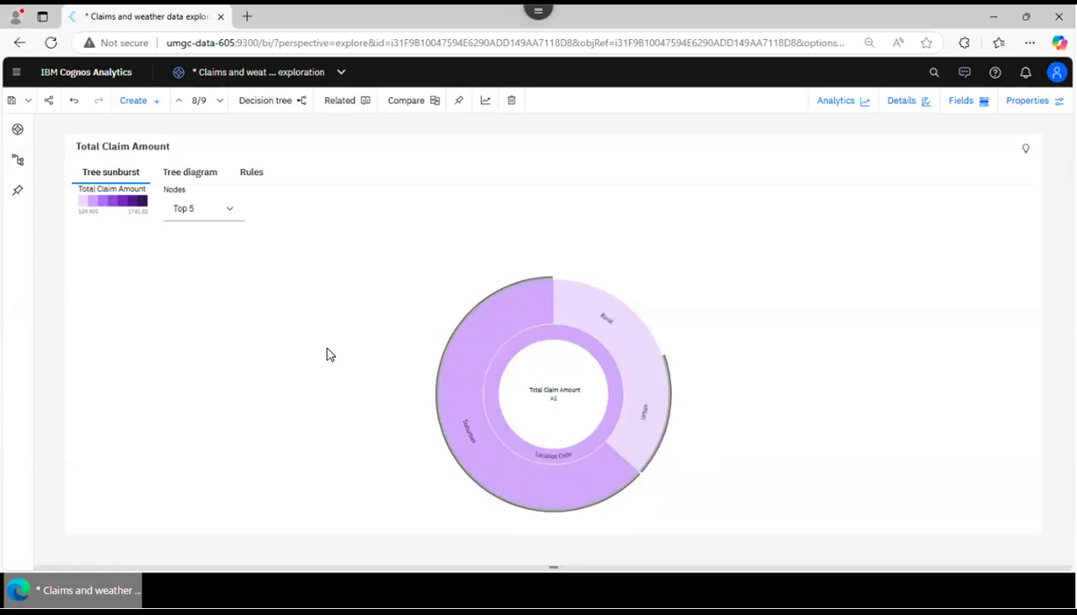
{"action": "left_click", "coordinate": [476, 460]}
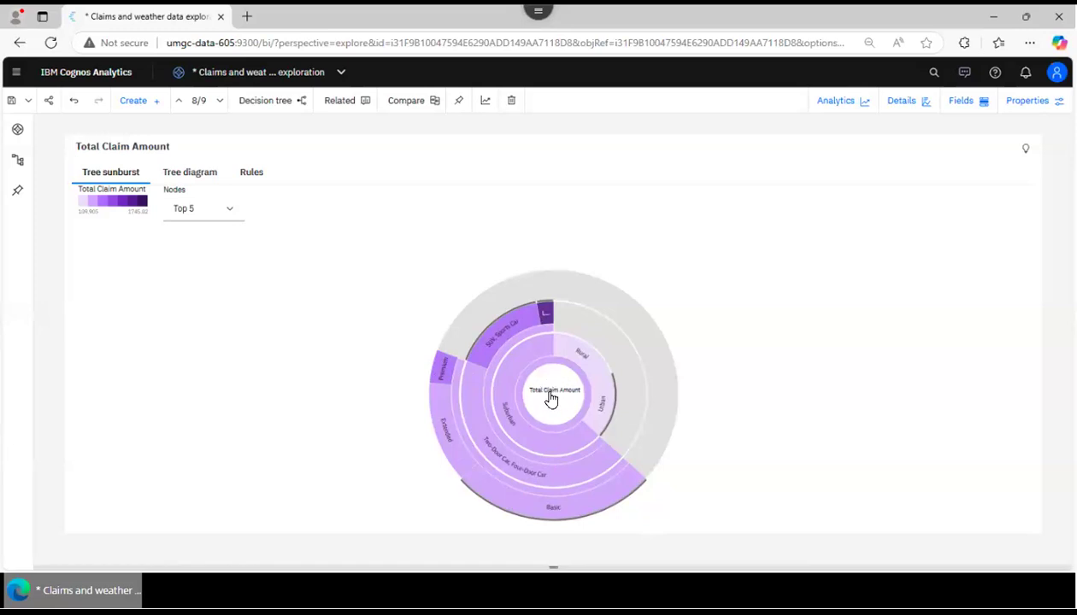
Inspect the sunburst's Suburban and luxury vehicle segments and compare the sunburst with the tree diagram view
{"action": "mouse_move", "coordinate": [509, 425]}
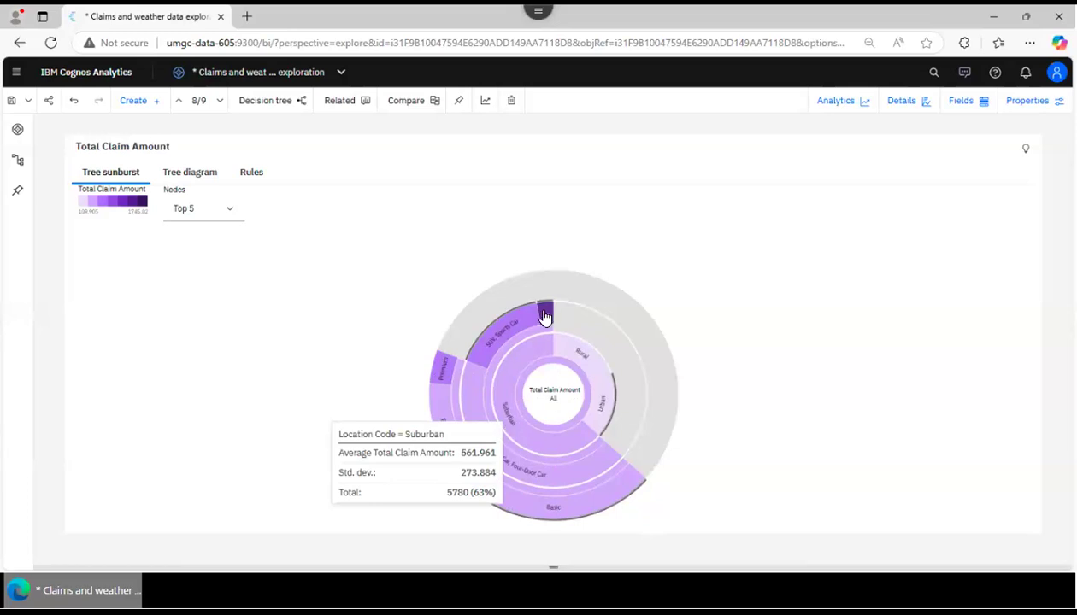
{"action": "mouse_move", "coordinate": [545, 317]}
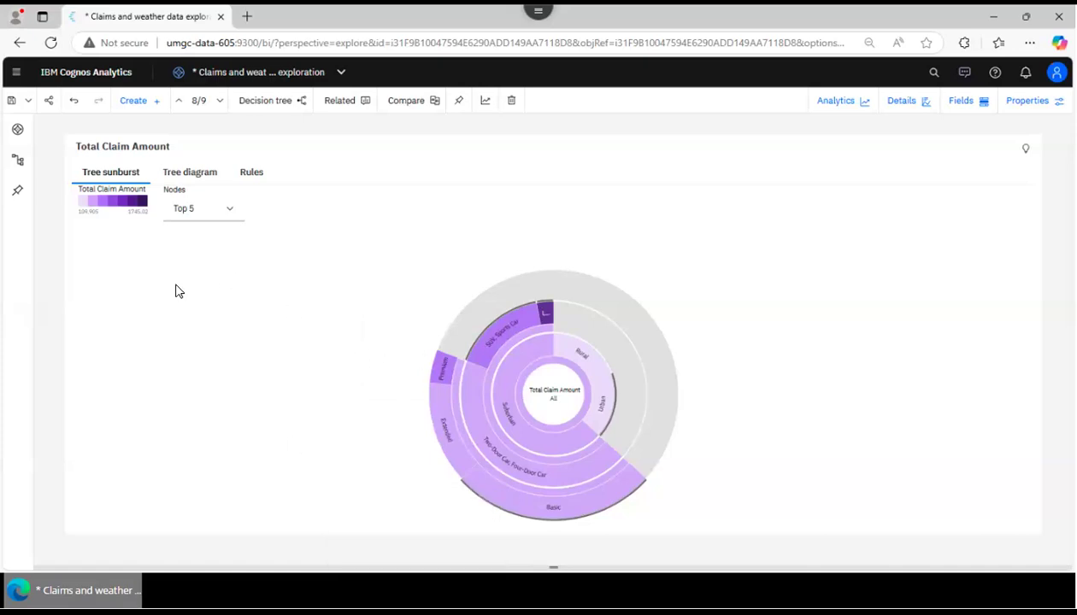
{"action": "left_click", "coordinate": [179, 176]}
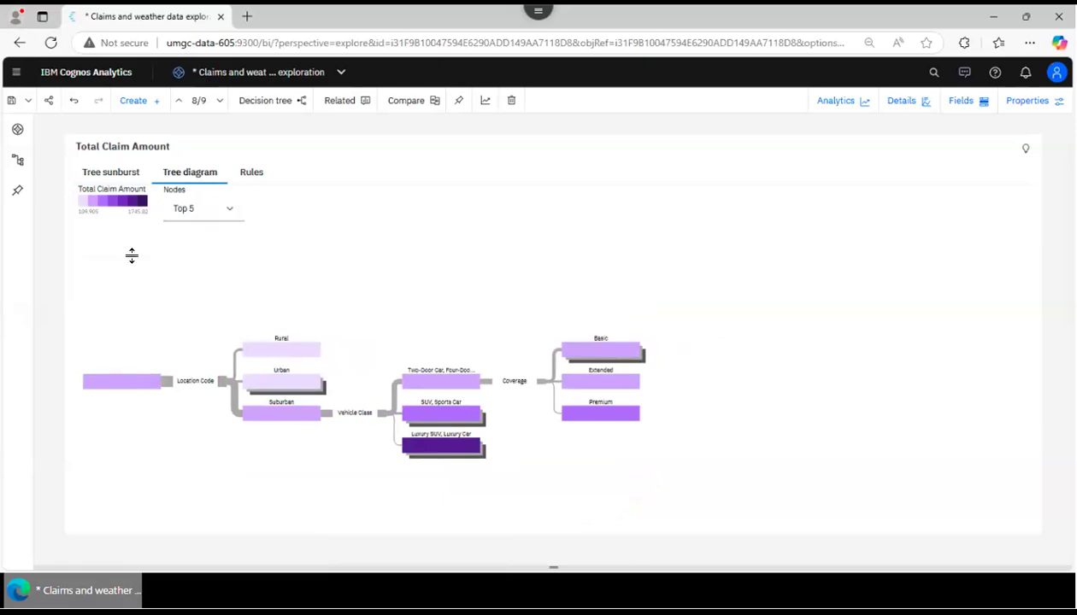
{"action": "left_click", "coordinate": [107, 175]}
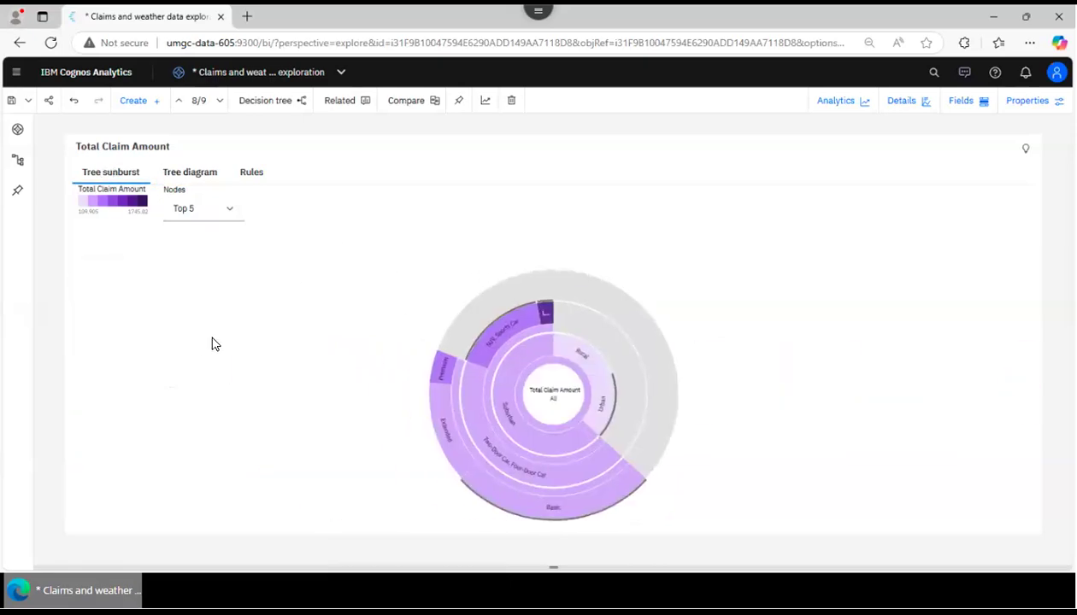
Return to the tree diagram of Total Claim Amount, and examine the decision rules behind its highest predicted values
{"action": "left_click", "coordinate": [186, 177]}
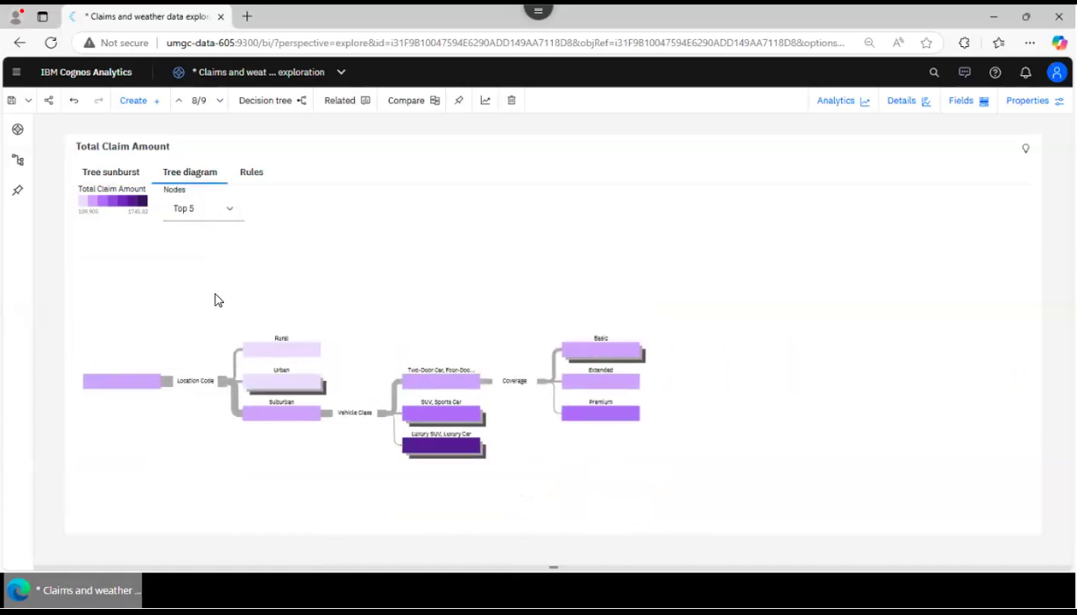
{"action": "left_click", "coordinate": [252, 175]}
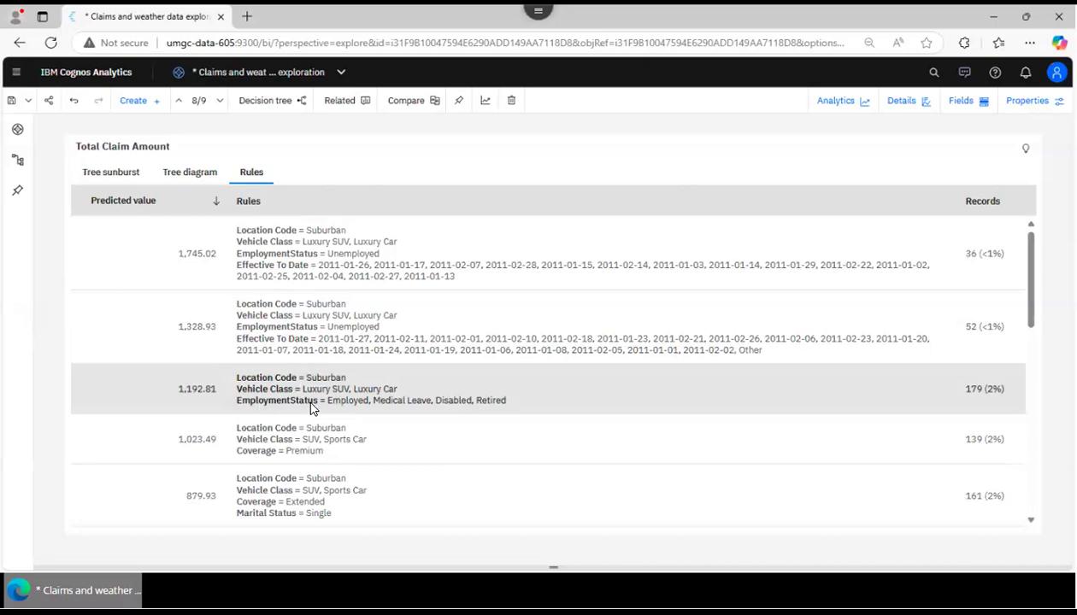
{"action": "left_click", "coordinate": [356, 323]}
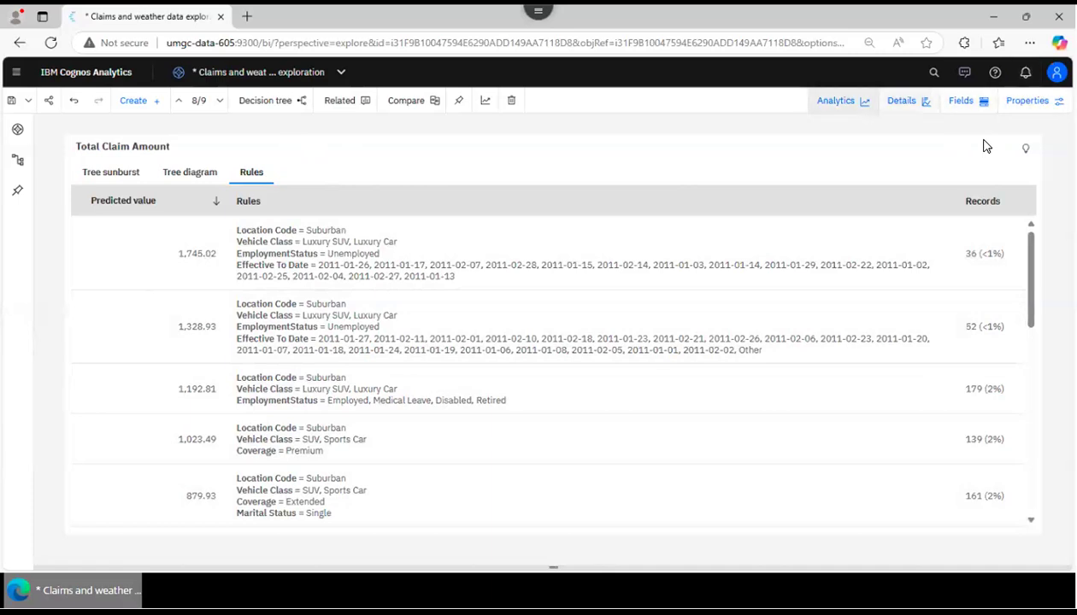
Open the scope of the Total Claim Amount target and review the fields selected as possible predictors
{"action": "left_click", "coordinate": [969, 101]}
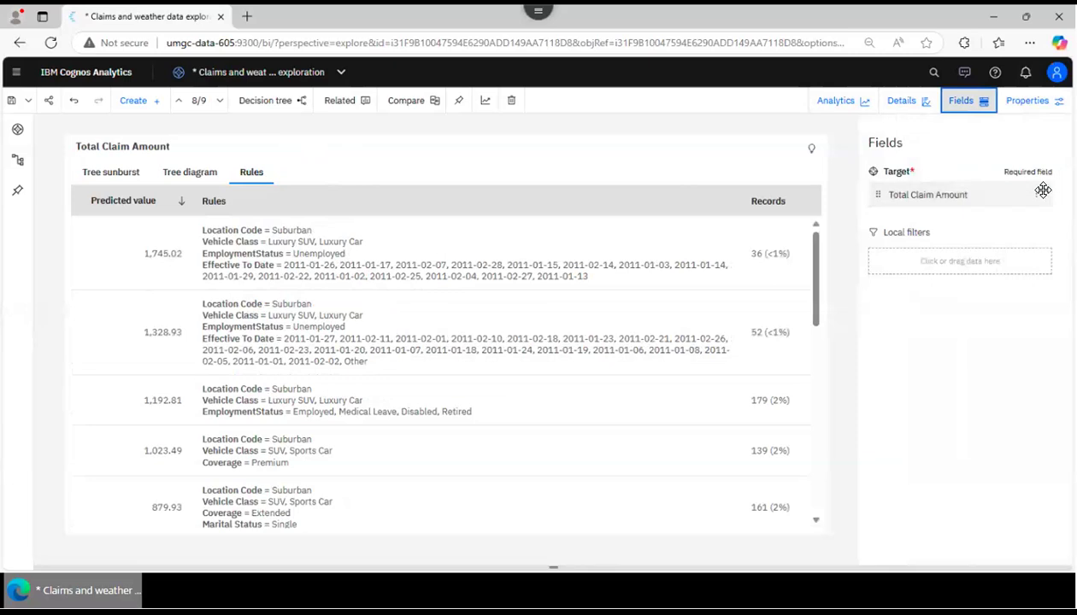
{"action": "mouse_move", "coordinate": [1038, 195]}
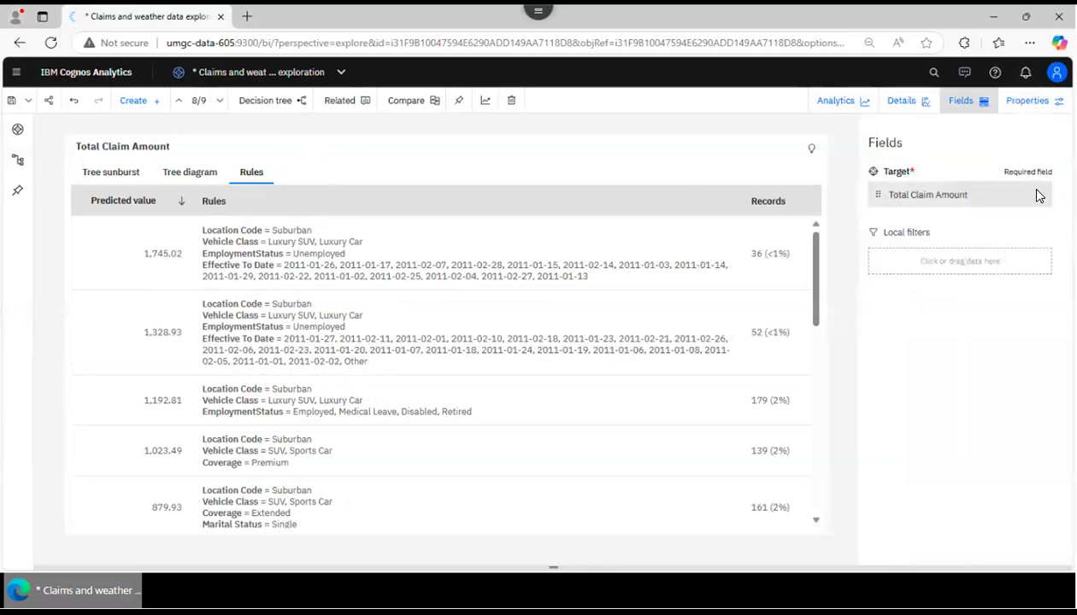
{"action": "left_click", "coordinate": [1037, 195]}
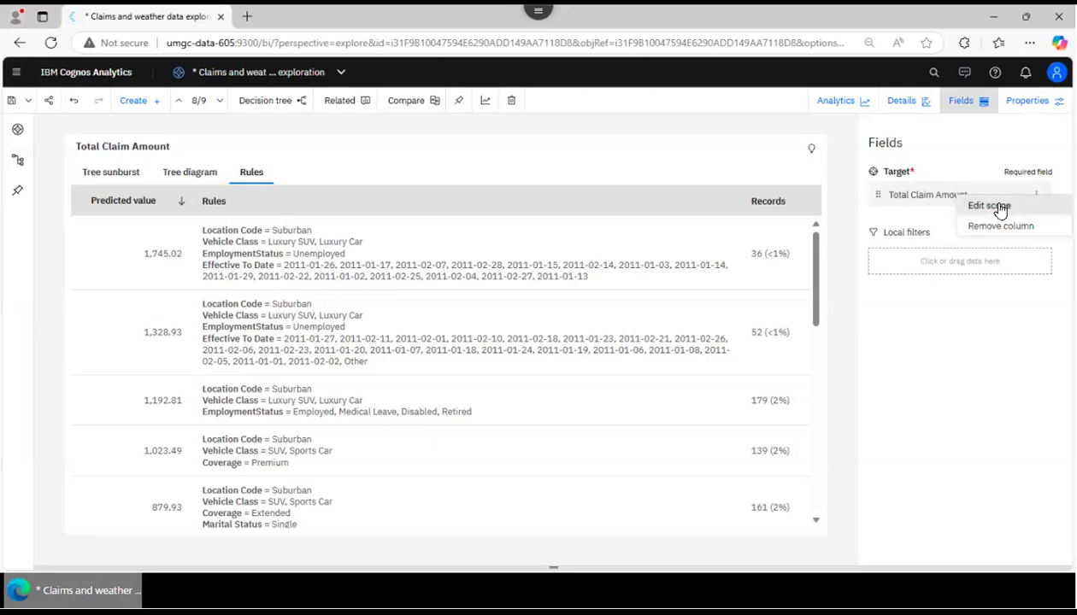
{"action": "left_click", "coordinate": [994, 205]}
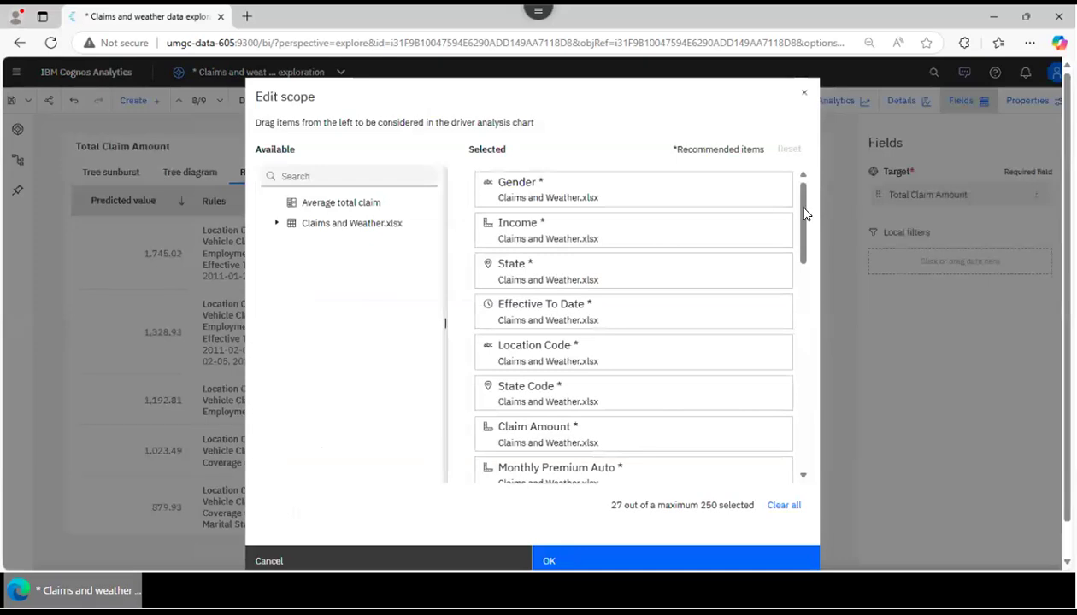
{"action": "scroll", "coordinate": [803, 214], "scroll_direction": "down", "scroll_amount": 4}
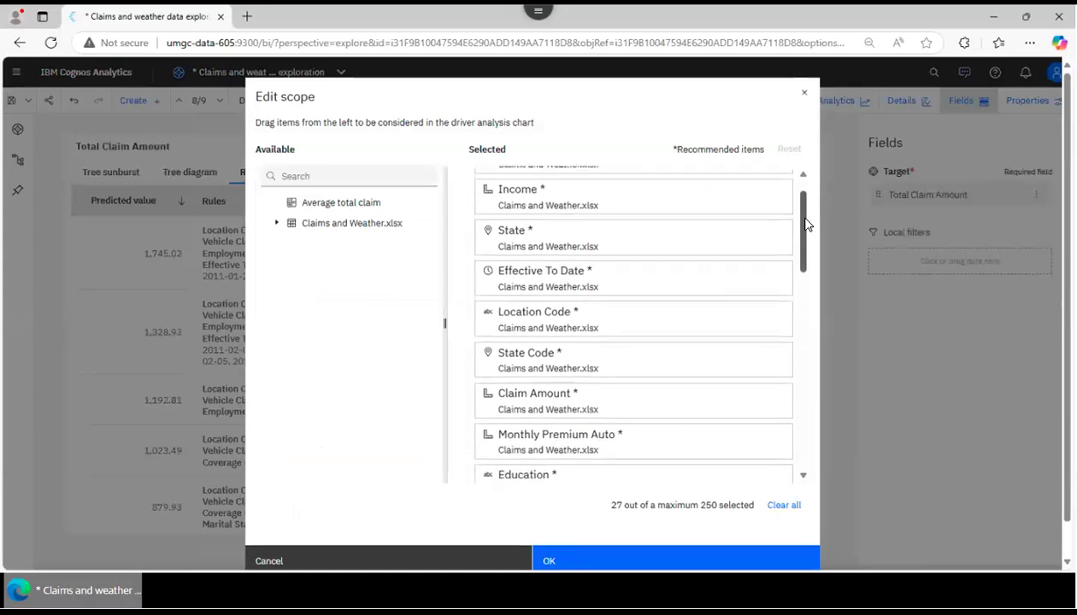
{"action": "scroll", "coordinate": [803, 288], "scroll_direction": "down", "scroll_amount": 6}
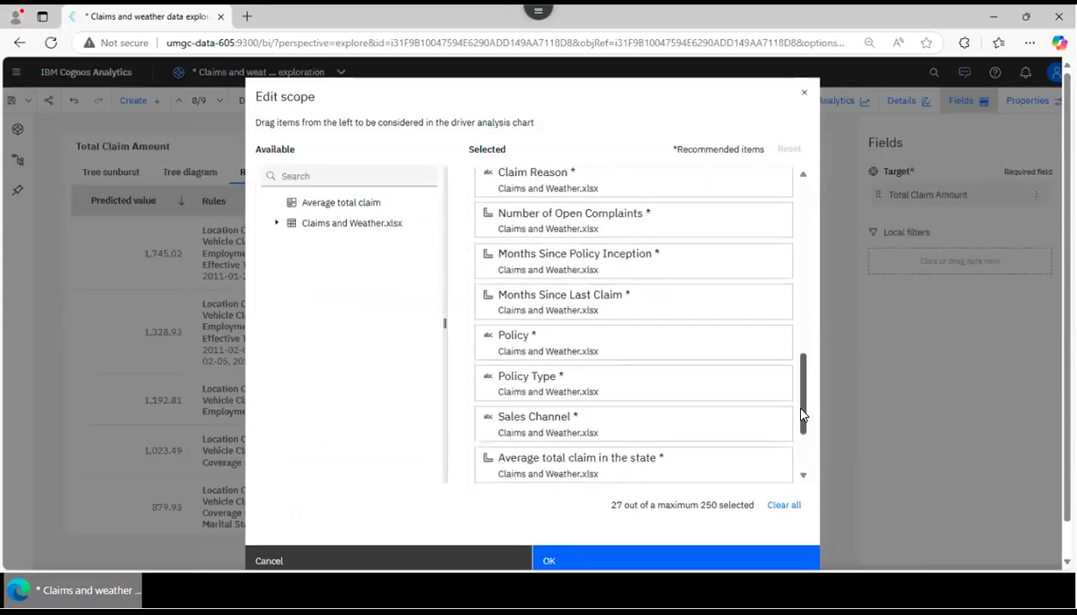
{"action": "scroll", "coordinate": [804, 416], "scroll_direction": "down", "scroll_amount": 3}
{"action": "scroll", "coordinate": [795, 410], "scroll_direction": "up", "scroll_amount": 5}
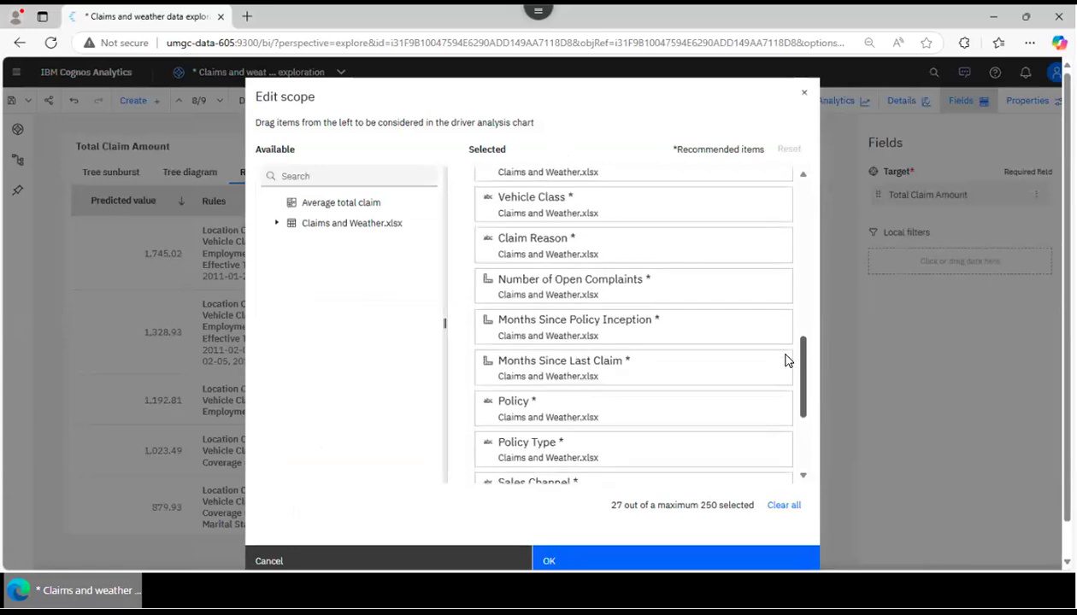
{"action": "scroll", "coordinate": [785, 355], "scroll_direction": "up", "scroll_amount": 8}
{"action": "scroll", "coordinate": [774, 214], "scroll_direction": "up", "scroll_amount": 5}
{"action": "scroll", "coordinate": [775, 214], "scroll_direction": "down", "scroll_amount": 1}
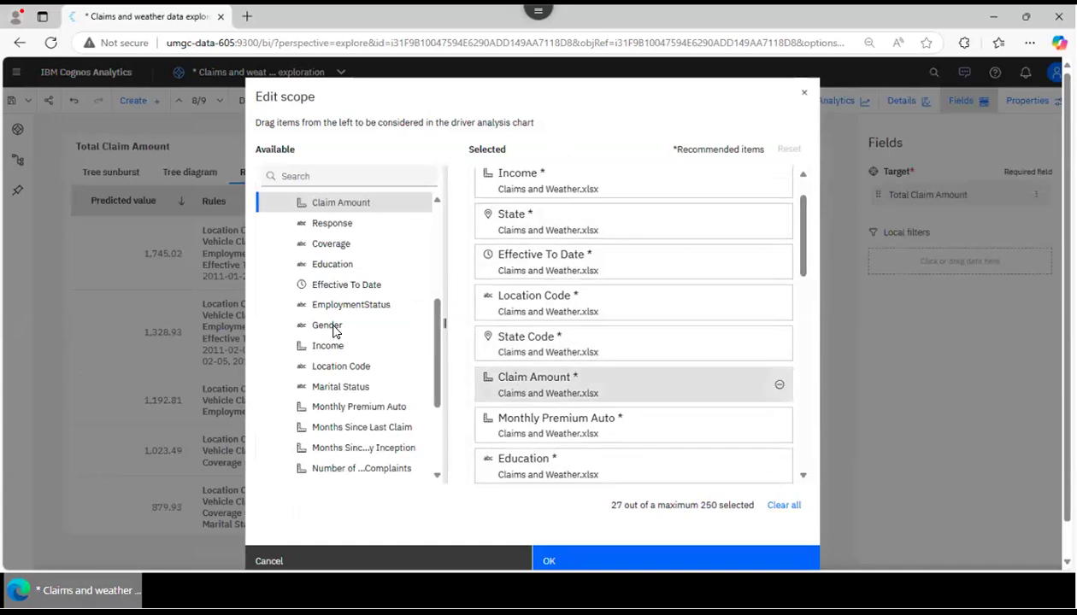
Check the available fields of Claims and Weather.xlsx, including Monthly Premium Auto, and close the scope settings without changes
{"action": "left_click", "coordinate": [342, 414]}
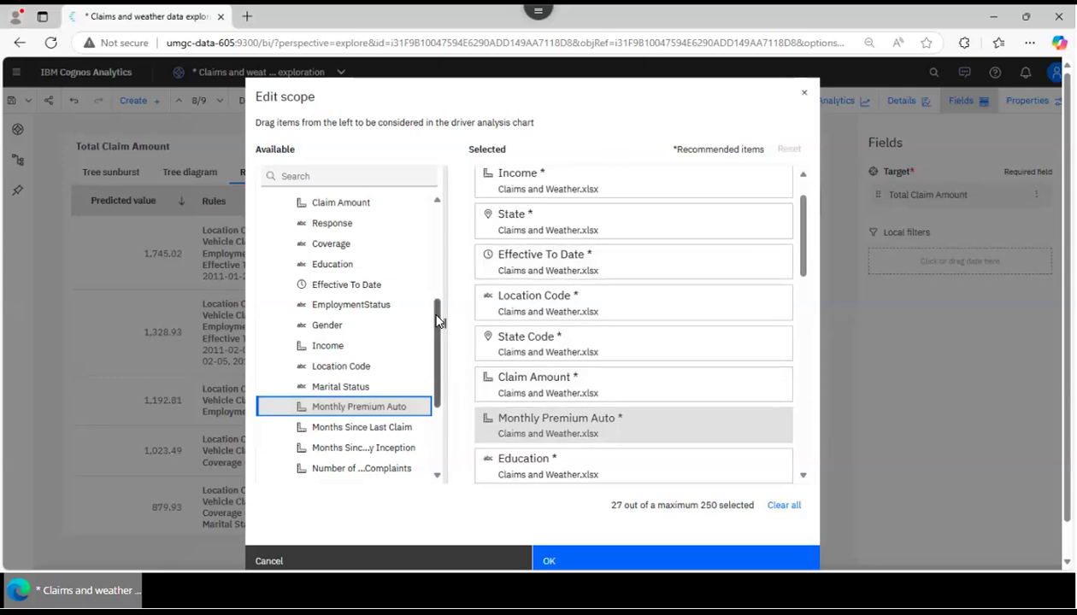
{"action": "left_click_drag", "start_coordinate": [439, 321], "coordinate": [423, 175]}
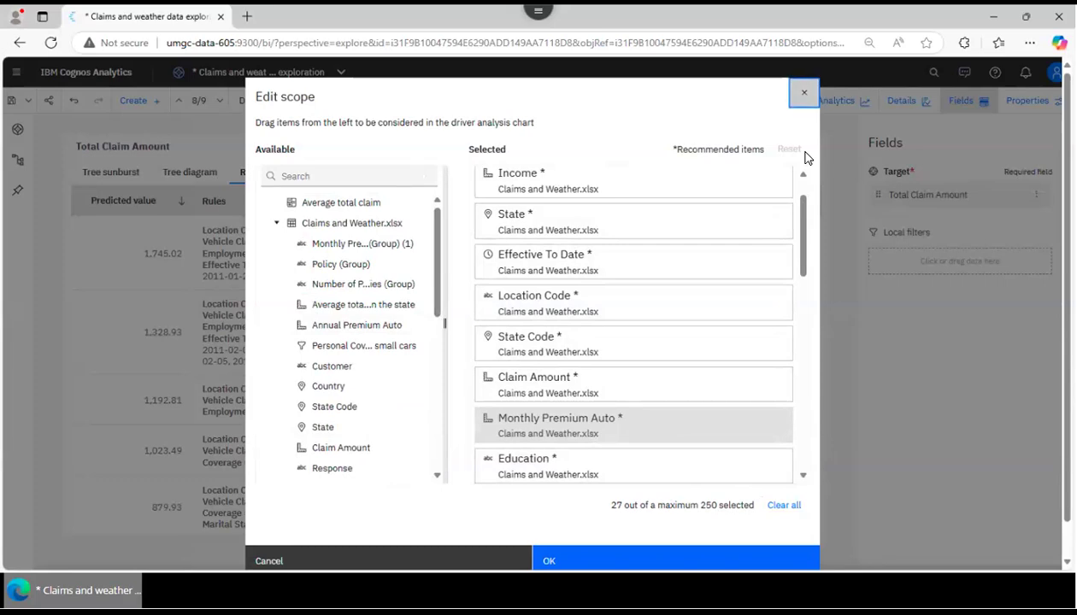
{"action": "left_click", "coordinate": [803, 93]}
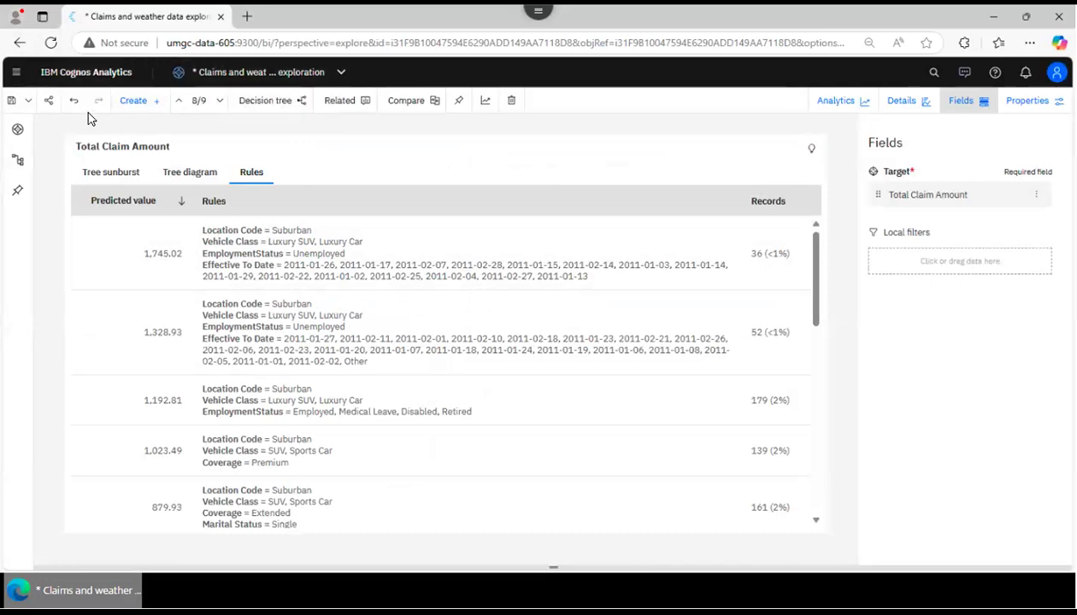
Save the exploration and display the EmploymentStatus decision tree card with the card list hidden
{"action": "left_click", "coordinate": [13, 101]}
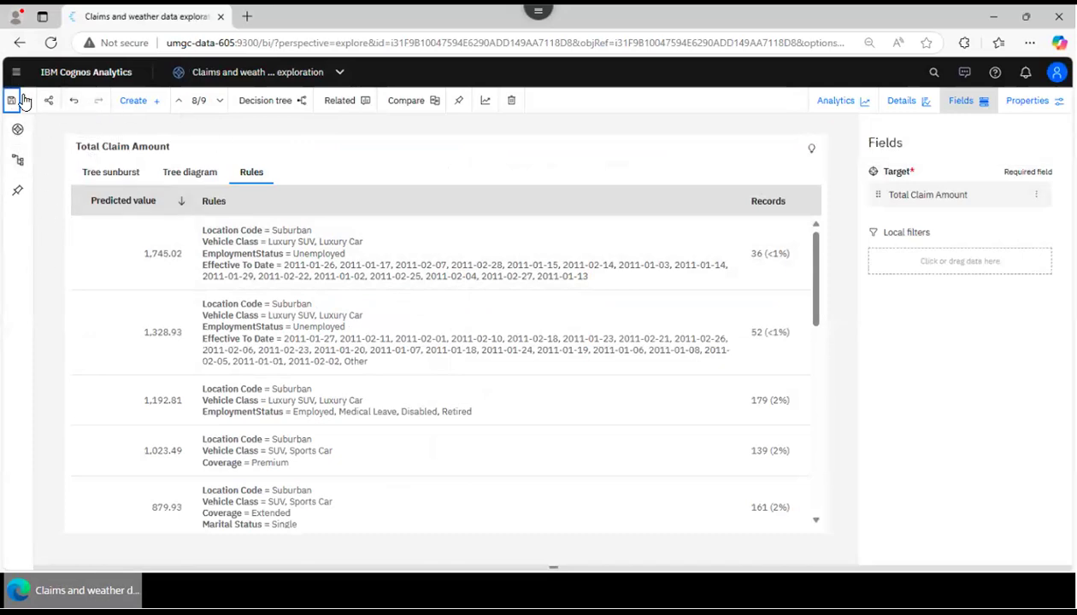
{"action": "left_click", "coordinate": [18, 130]}
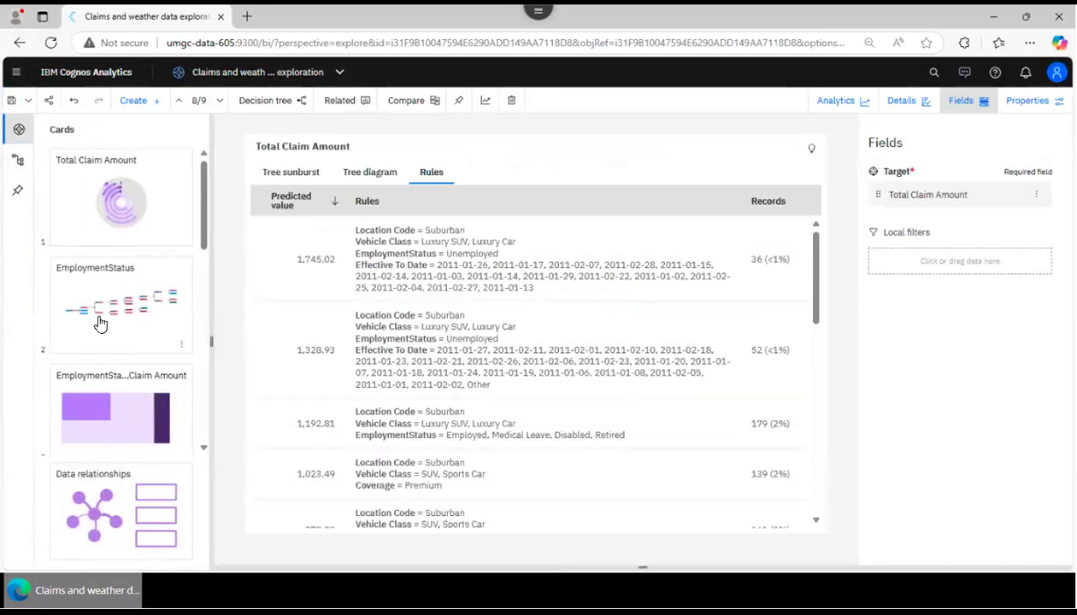
{"action": "left_click", "coordinate": [98, 320]}
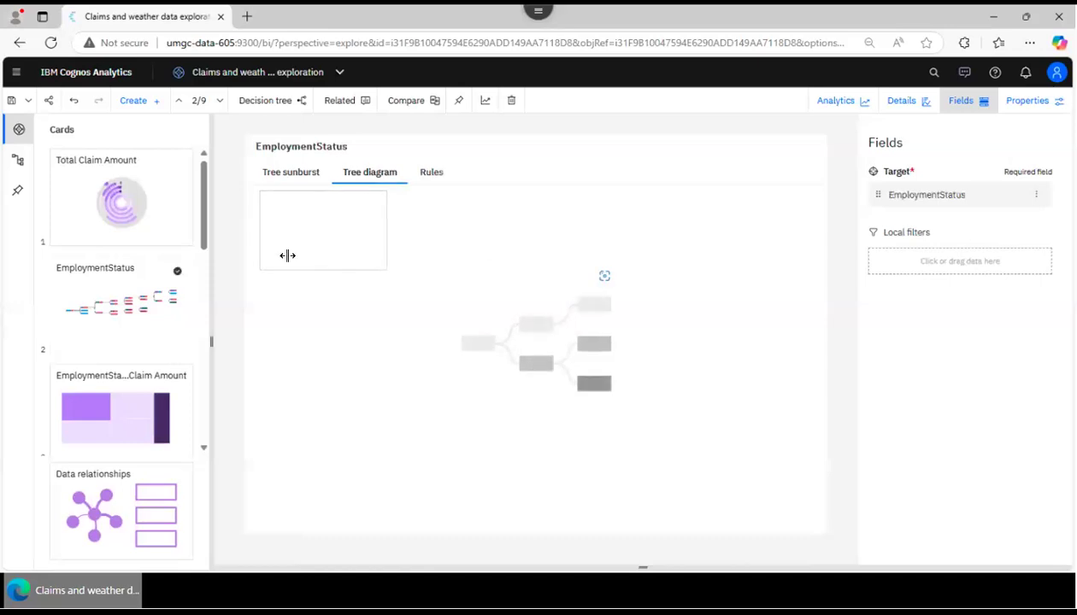
{"action": "left_click", "coordinate": [12, 129]}
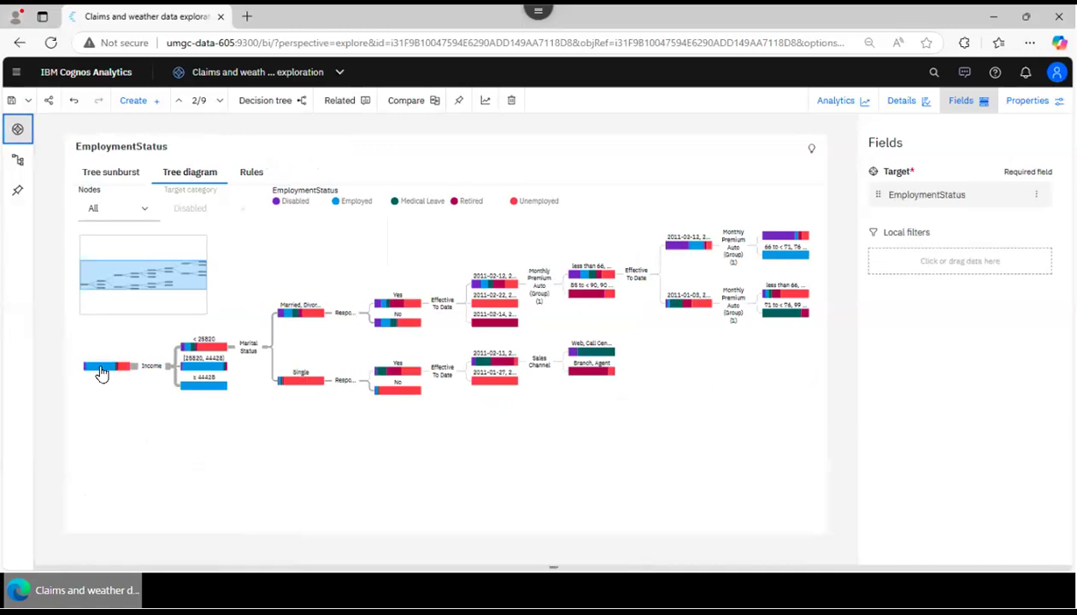
Inspect the EmploymentStatus tree from the root through the Married, Divorced and Response = Yes nodes to the Monthly Premium Auto leaves
{"action": "mouse_move", "coordinate": [101, 373]}
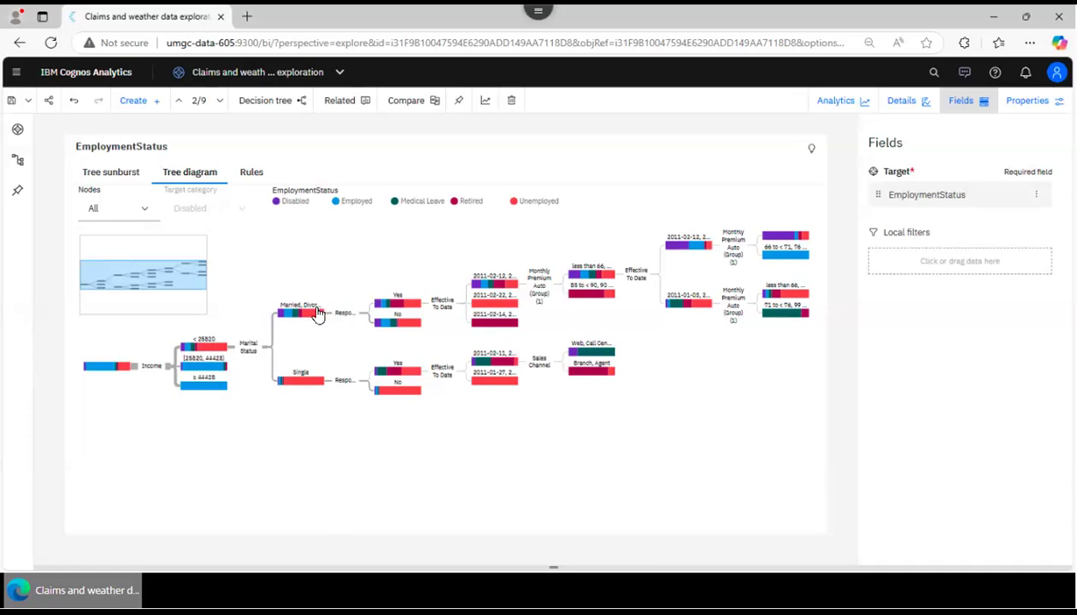
{"action": "mouse_move", "coordinate": [309, 316]}
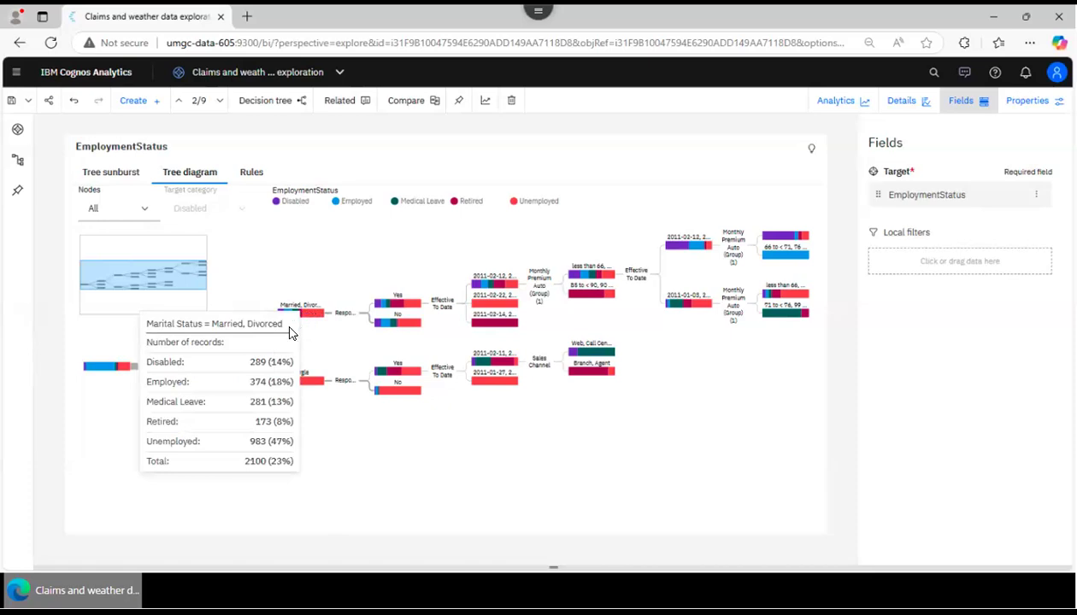
{"action": "mouse_move", "coordinate": [312, 318]}
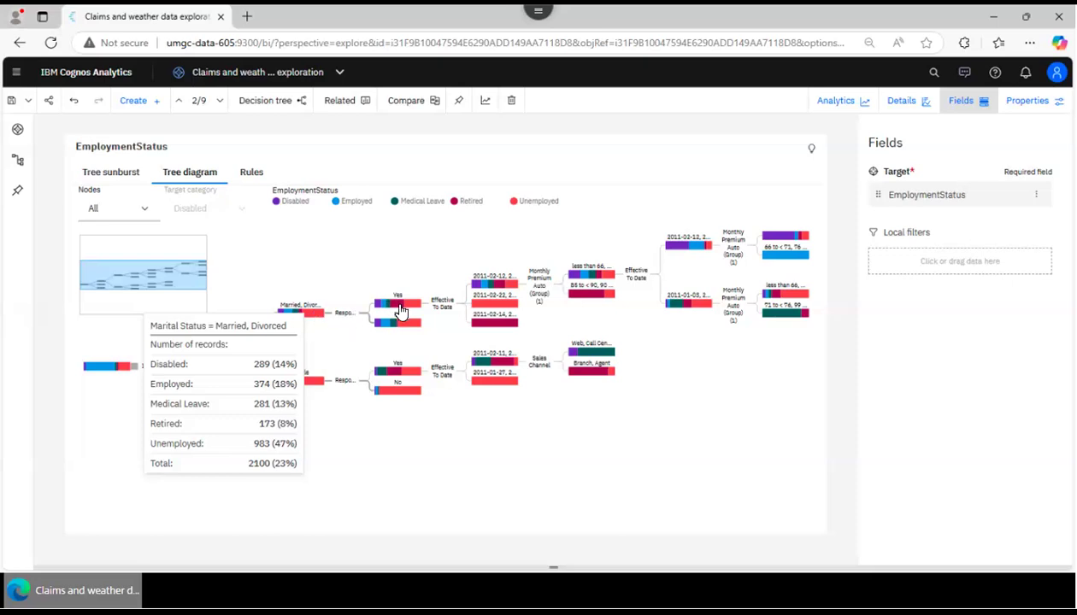
{"action": "mouse_move", "coordinate": [400, 312]}
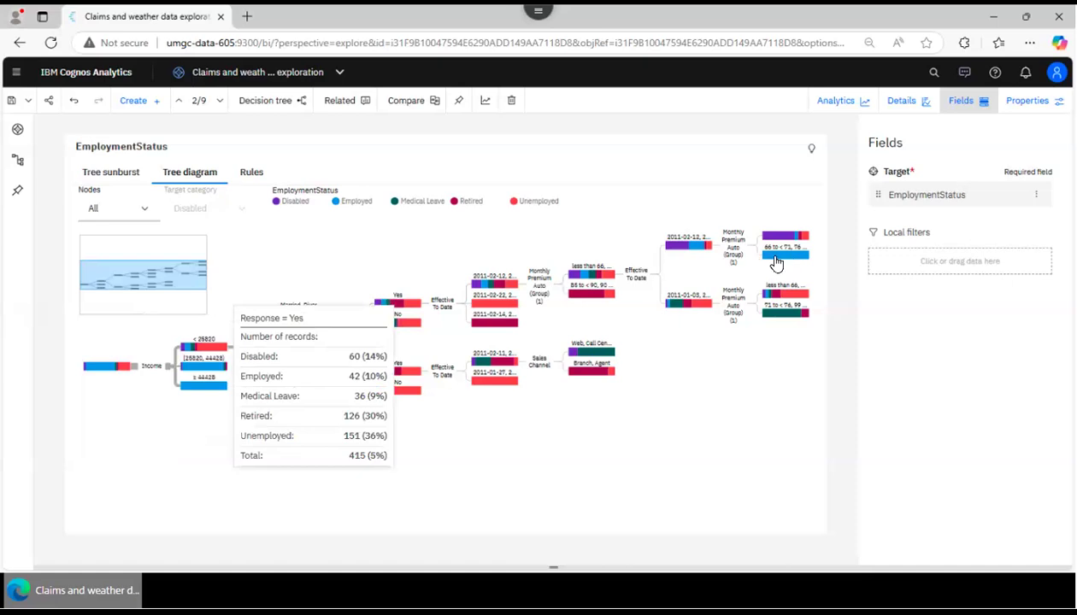
{"action": "mouse_move", "coordinate": [776, 263]}
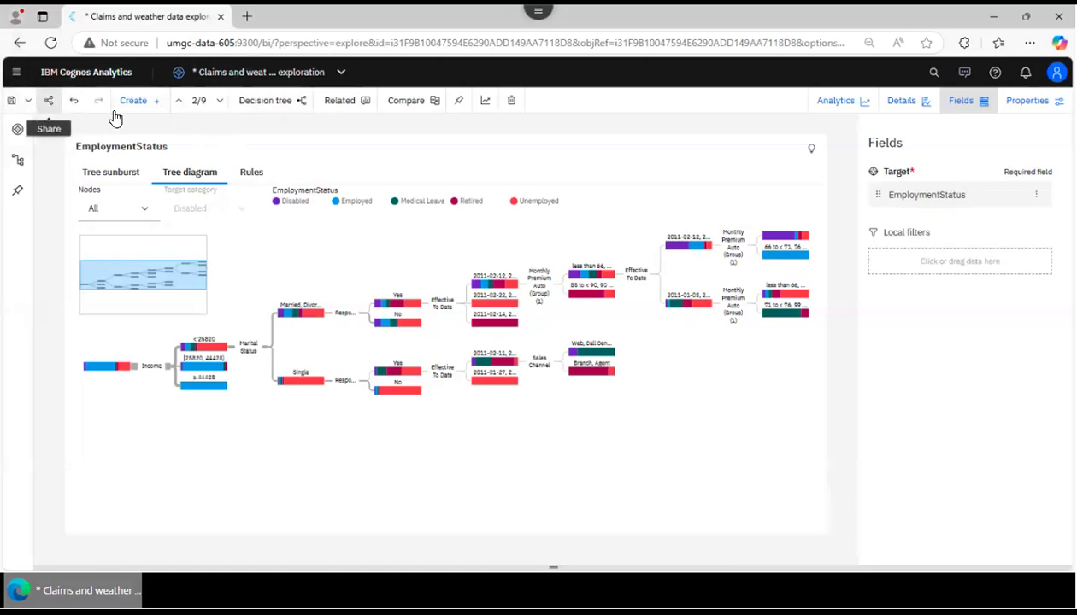
Save the exploration and open the tree map card of EmploymentStatus colored by Months Since Last Claim and sized by Total Claim Amount
{"action": "left_click", "coordinate": [11, 103]}
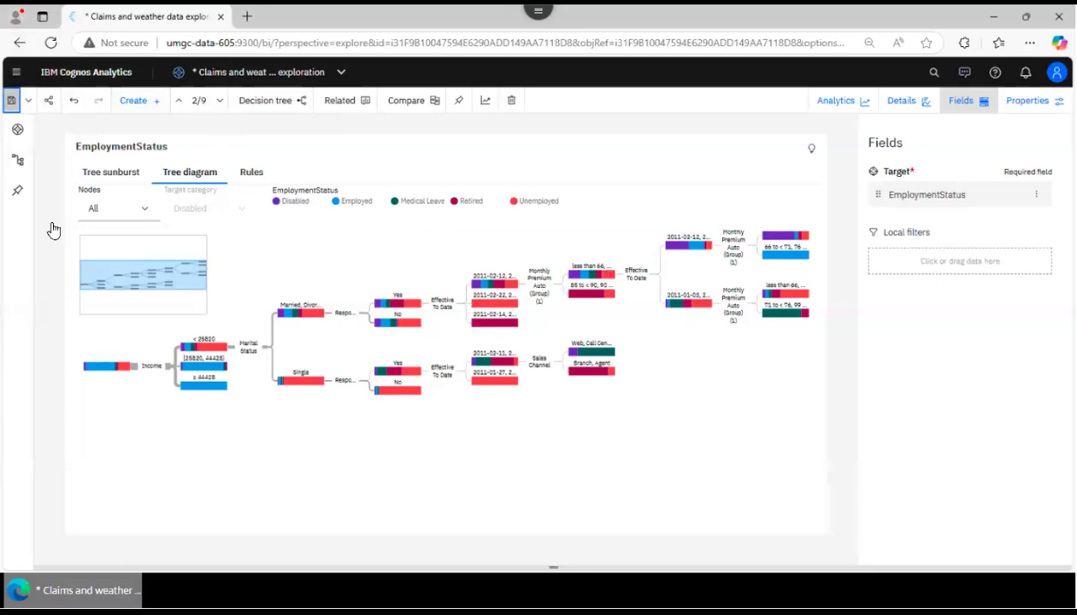
{"action": "left_click", "coordinate": [16, 132]}
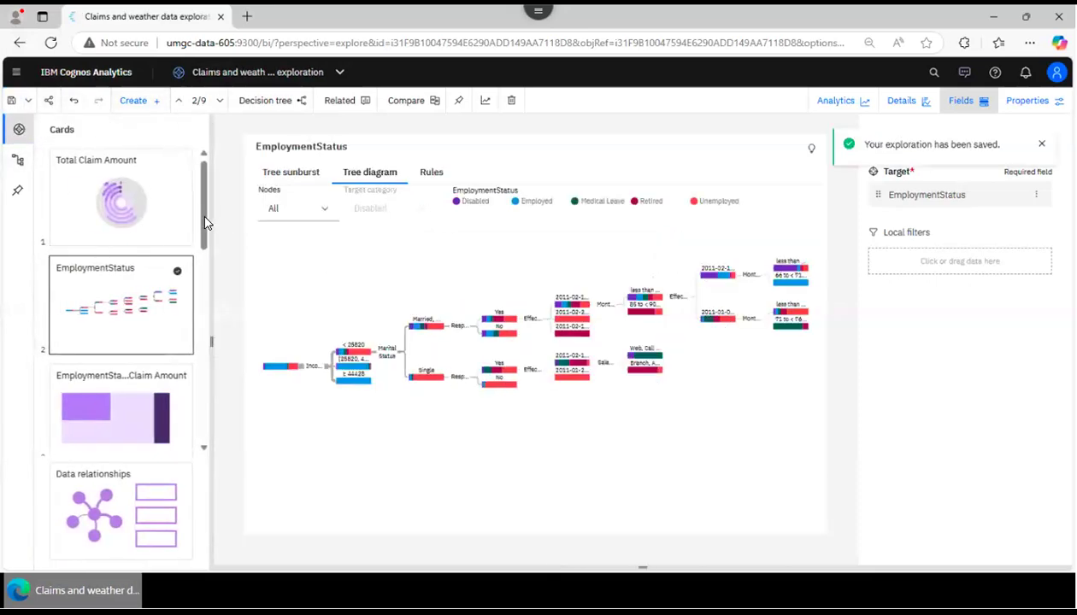
{"action": "left_click_drag", "start_coordinate": [208, 238], "coordinate": [210, 249]}
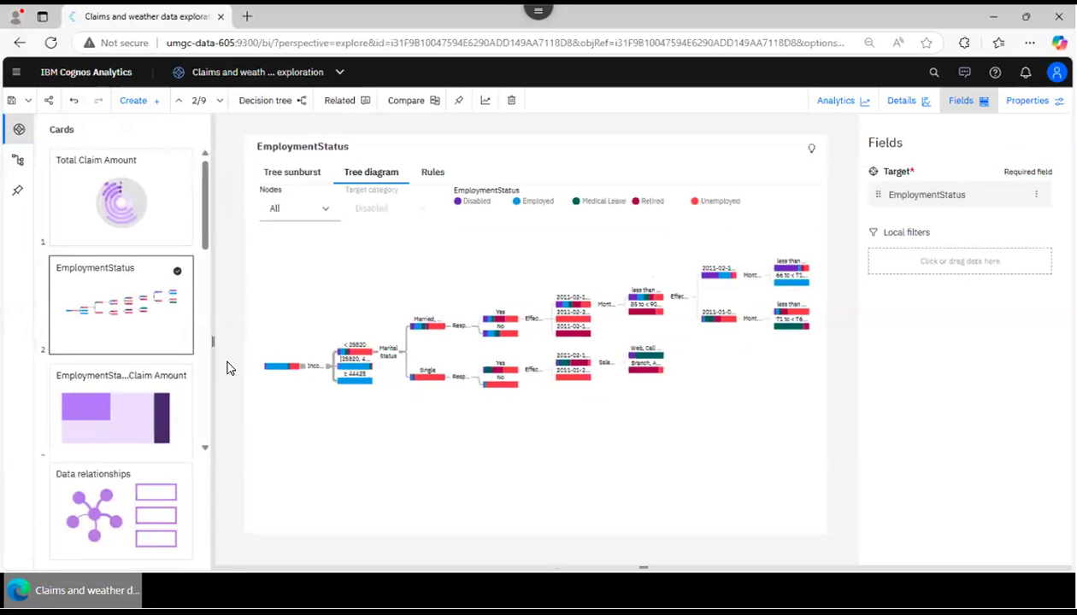
{"action": "left_click", "coordinate": [173, 408]}
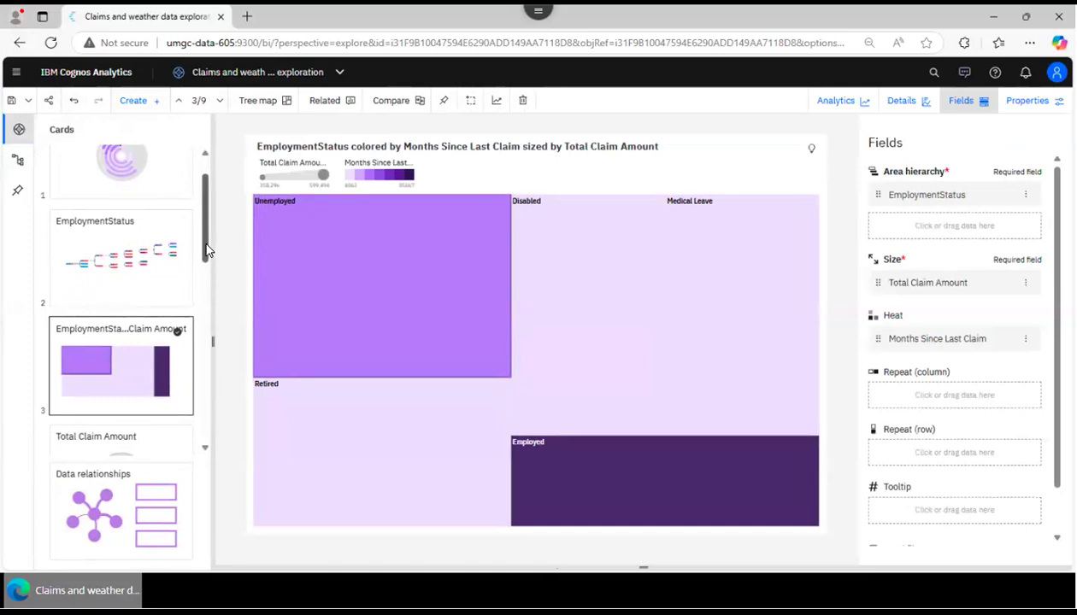
{"action": "scroll", "coordinate": [206, 239], "scroll_direction": "up", "scroll_amount": 2}
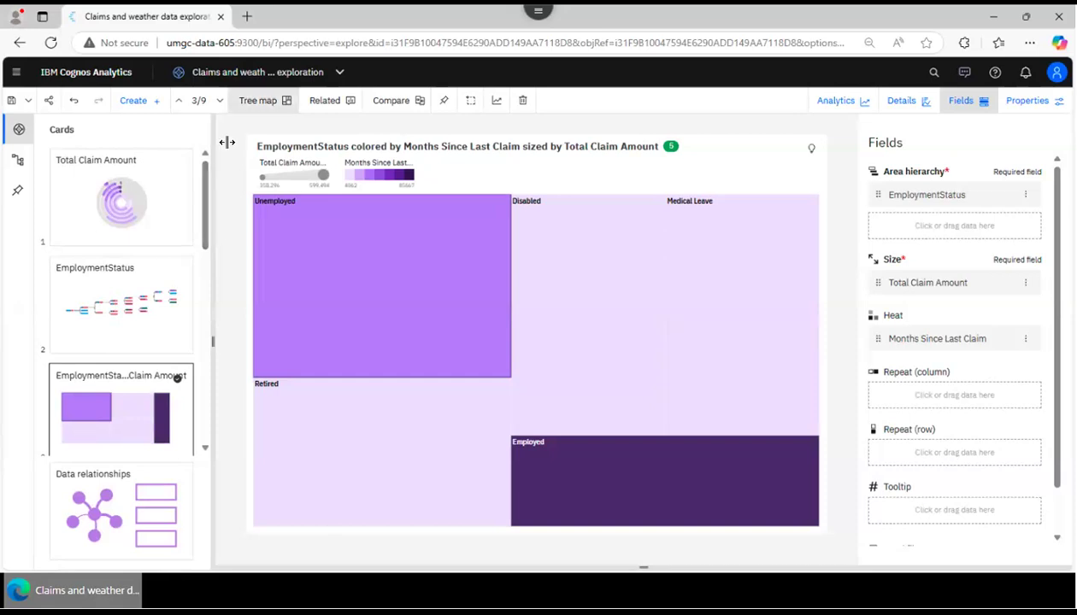
Go to the team content and open the Units 6-8 Assignments folder inside Data for DATA 605 Assignments
{"action": "left_click", "coordinate": [344, 72]}
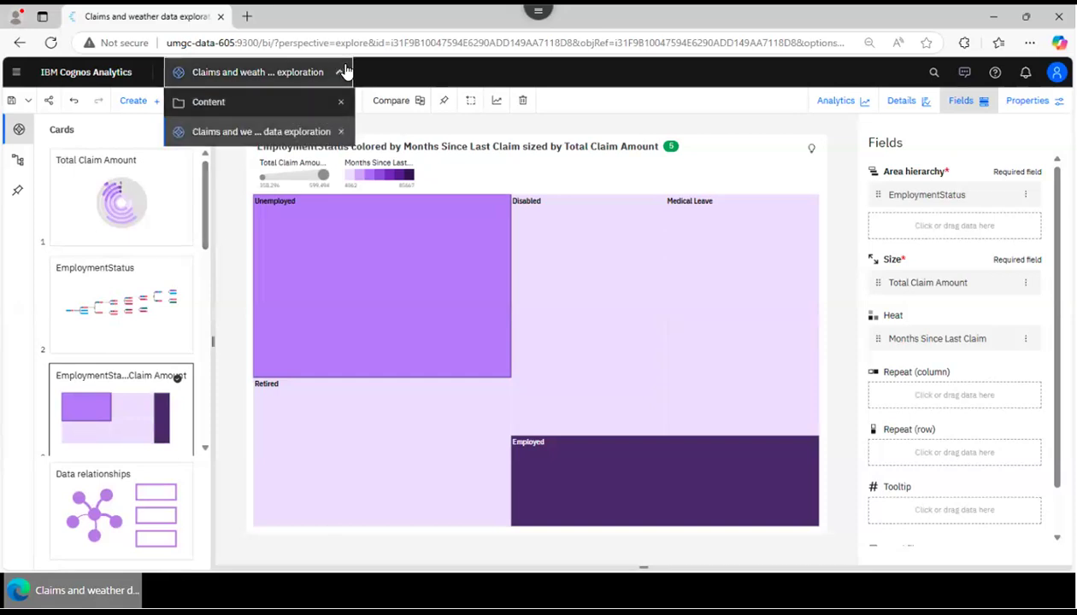
{"action": "left_click", "coordinate": [244, 103]}
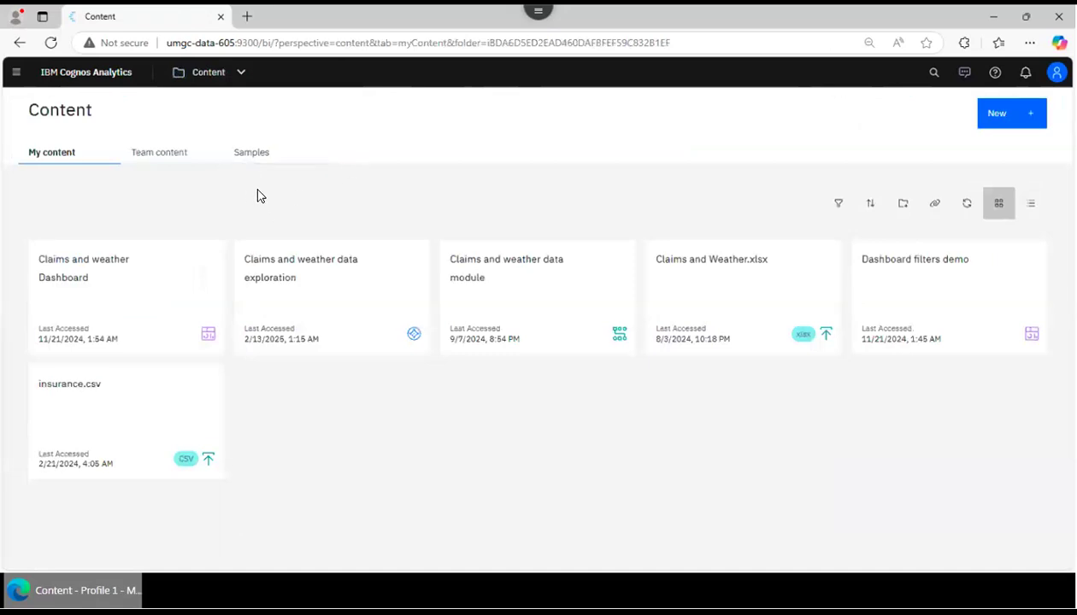
{"action": "left_click", "coordinate": [157, 156]}
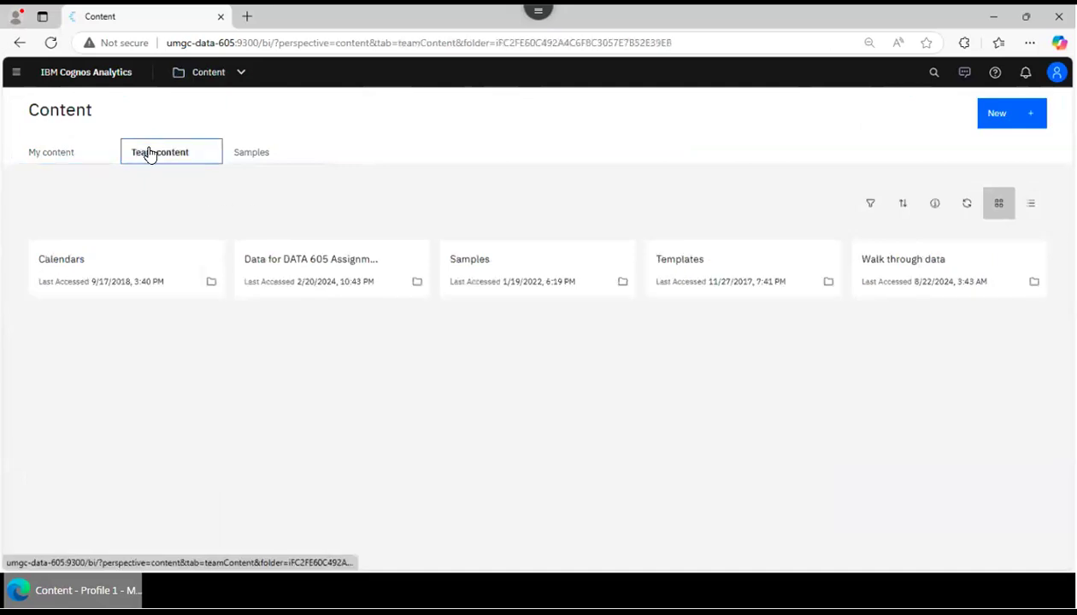
{"action": "left_click", "coordinate": [299, 267]}
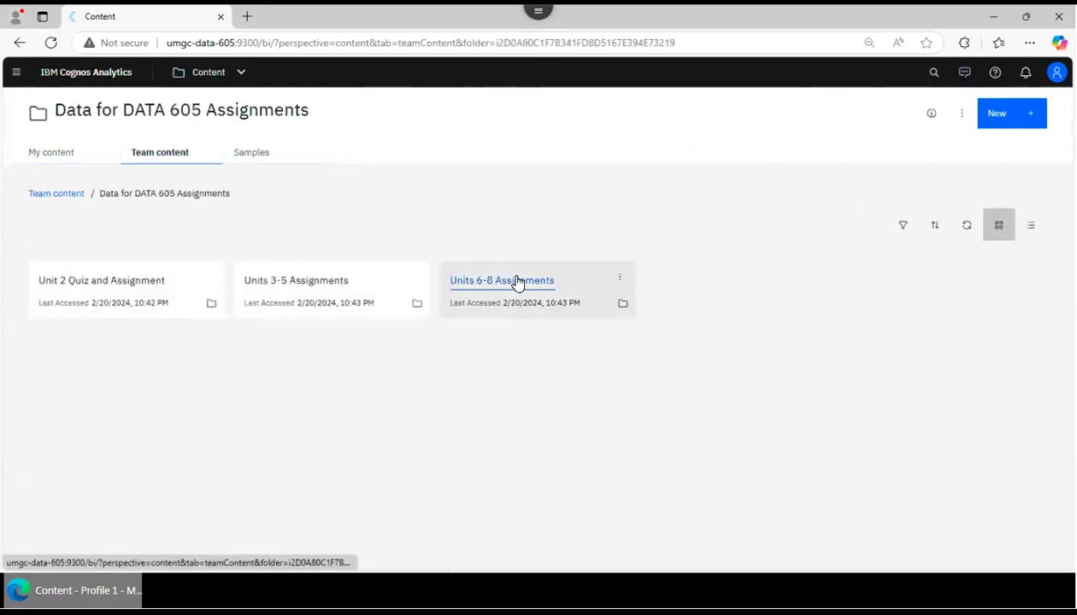
{"action": "left_click", "coordinate": [517, 283]}
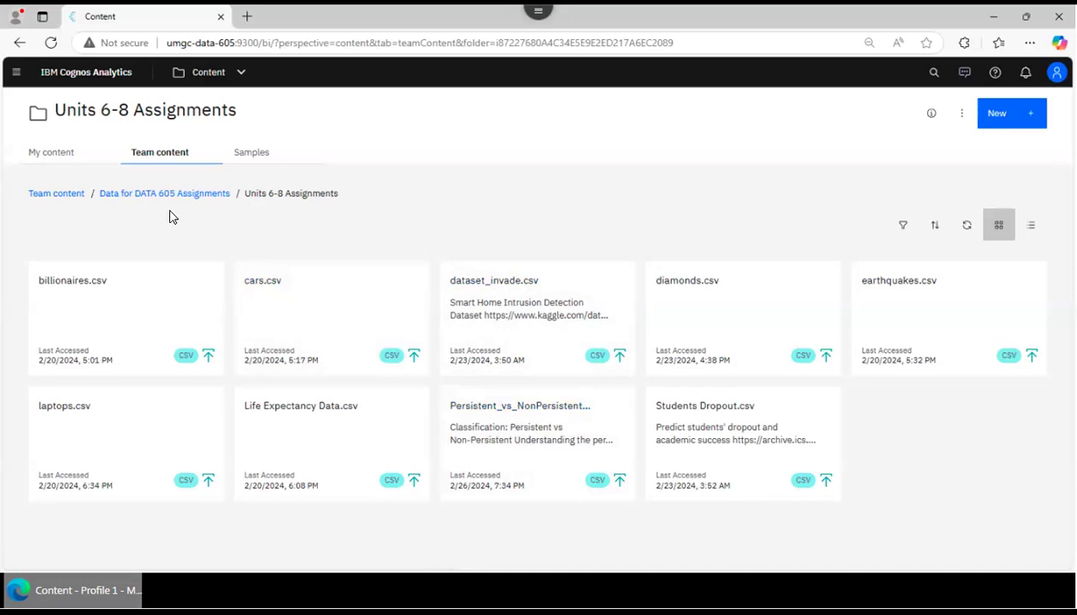
Exit the full-screen remote session and switch to the Cognos analytics Session 2 Spring 2025 presentation in PowerPoint
{"action": "left_click", "coordinate": [534, 17]}
{"action": "left_click", "coordinate": [537, 55]}
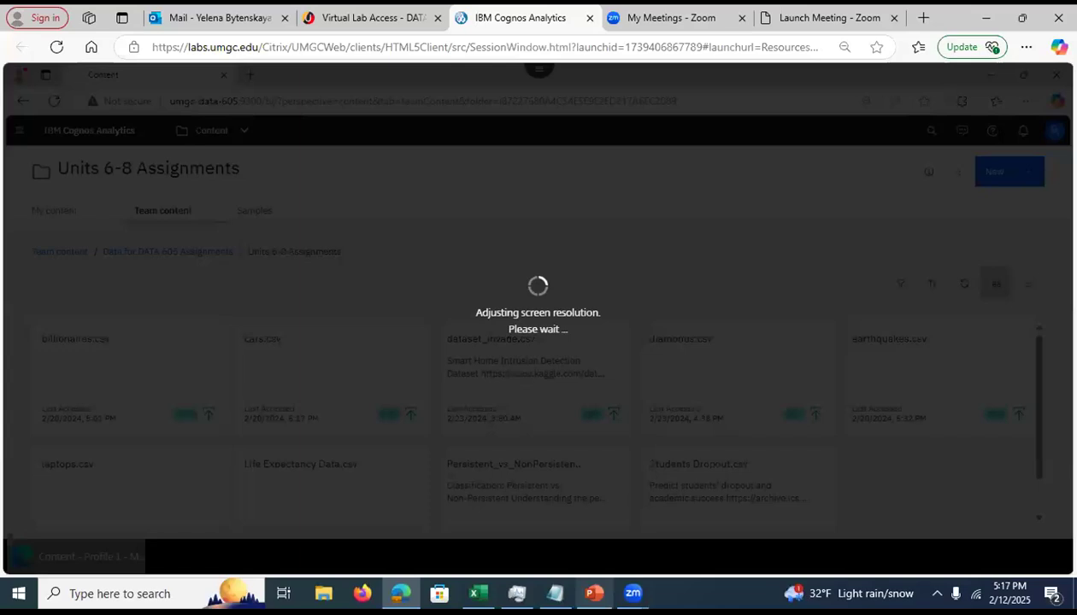
{"action": "left_click", "coordinate": [594, 593]}
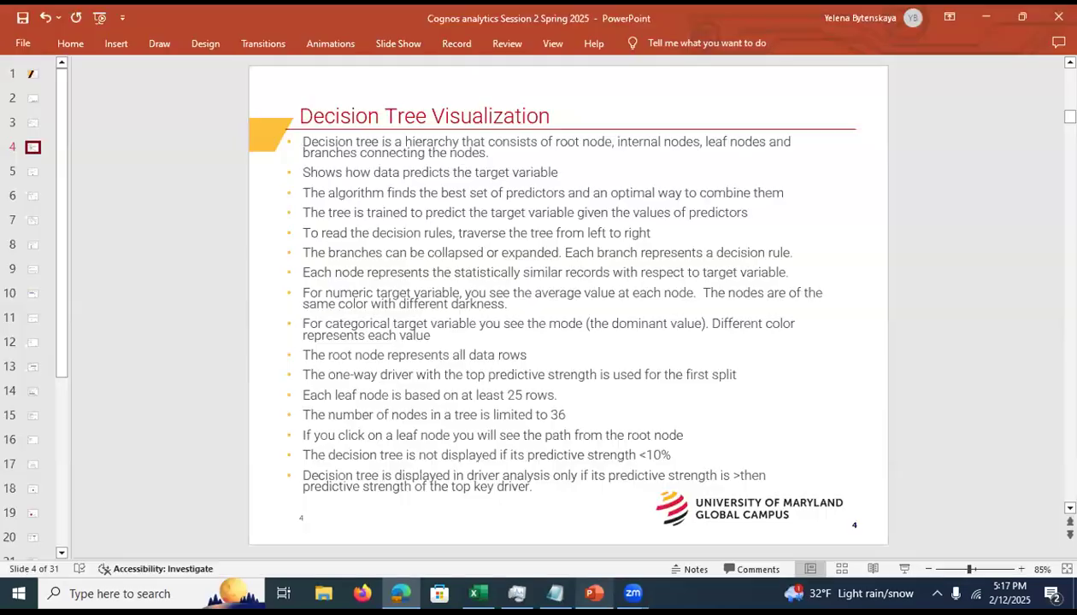
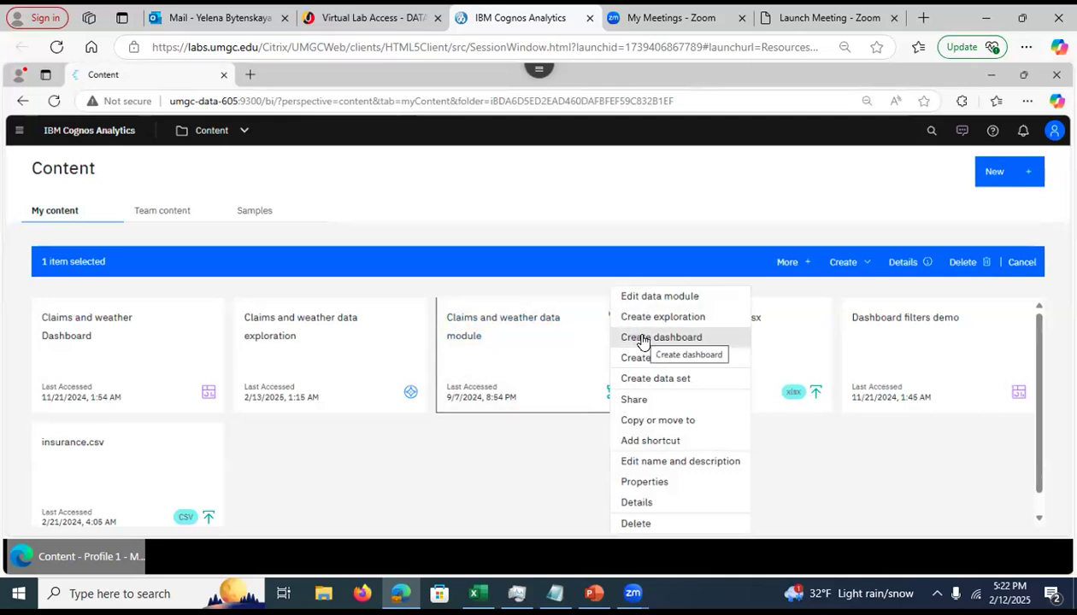
Create a dashboard from the Claims and weather data module using the tabbed template with four equal panels
{"action": "left_click", "coordinate": [642, 341]}
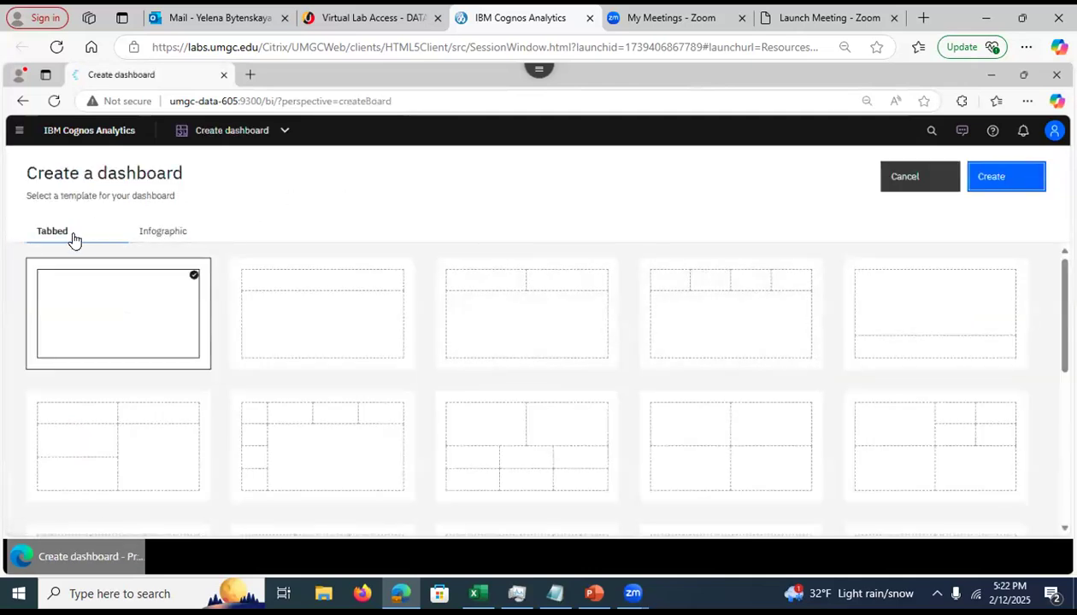
{"action": "left_click", "coordinate": [163, 237]}
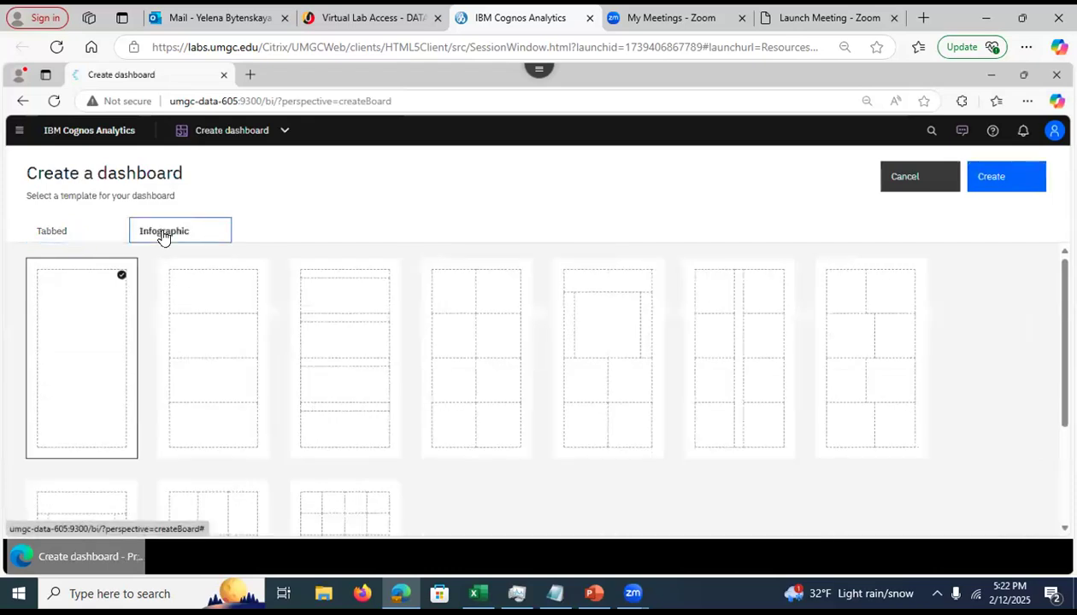
{"action": "left_click", "coordinate": [55, 233]}
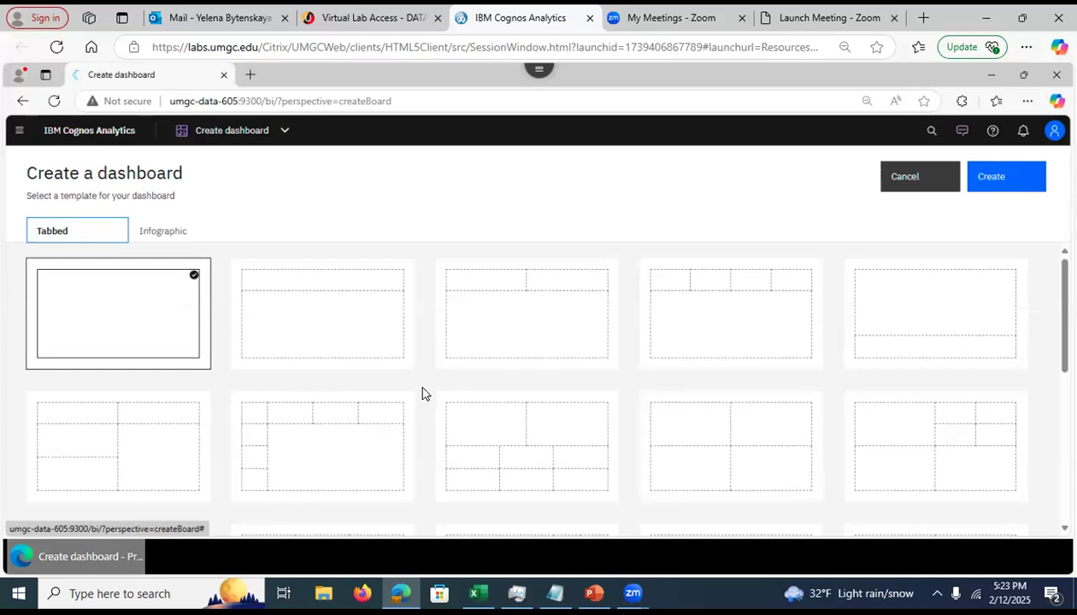
{"action": "left_click", "coordinate": [716, 446]}
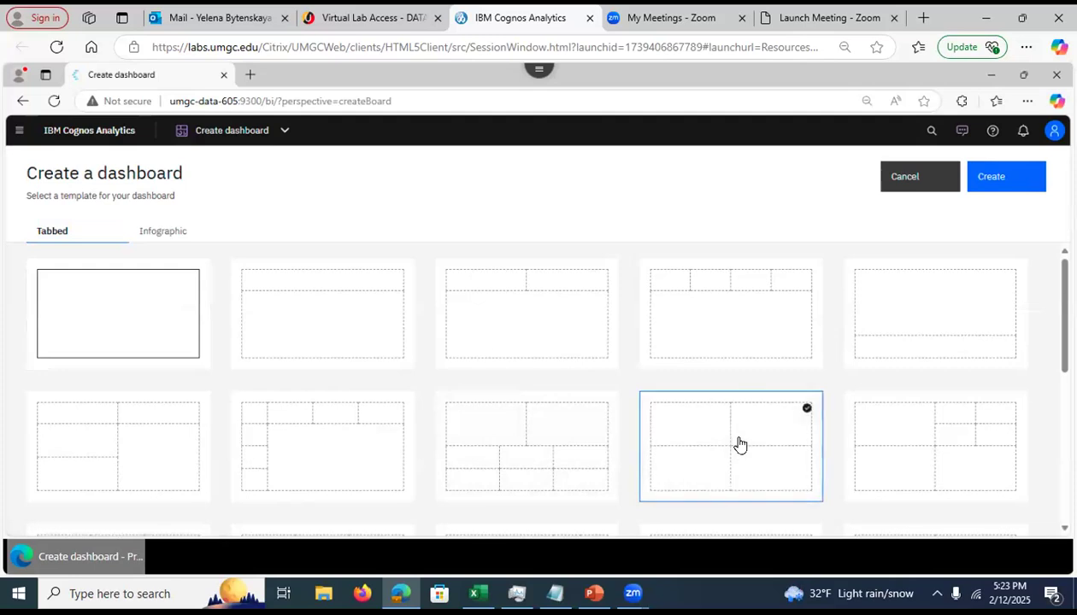
{"action": "left_click", "coordinate": [1025, 182]}
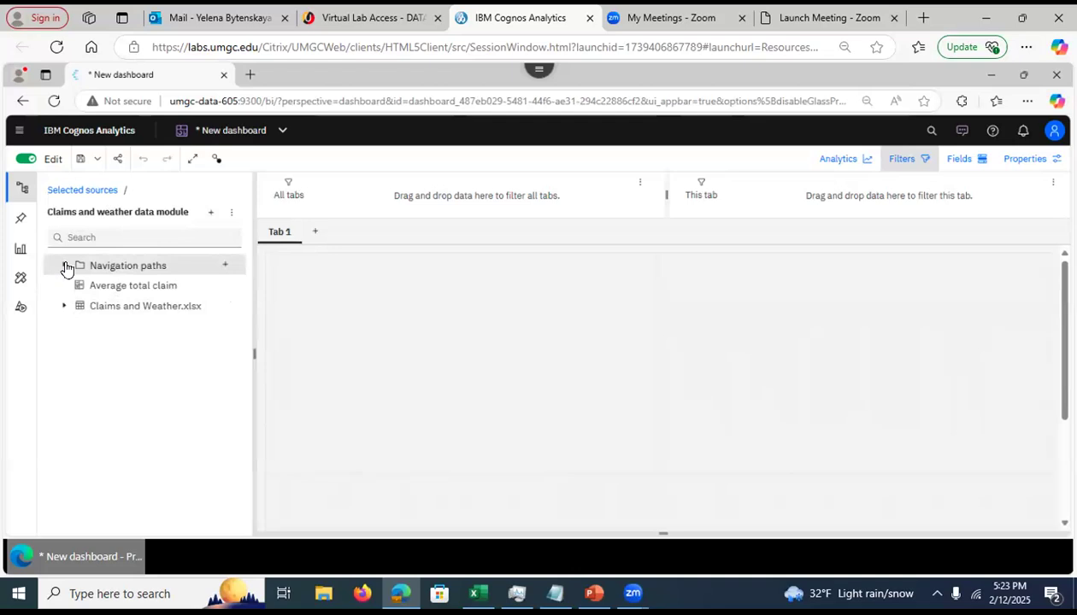
Look through the data module's Navigation paths folder down to the State Code and Location Code levels, and collapse it again
{"action": "left_click", "coordinate": [65, 265]}
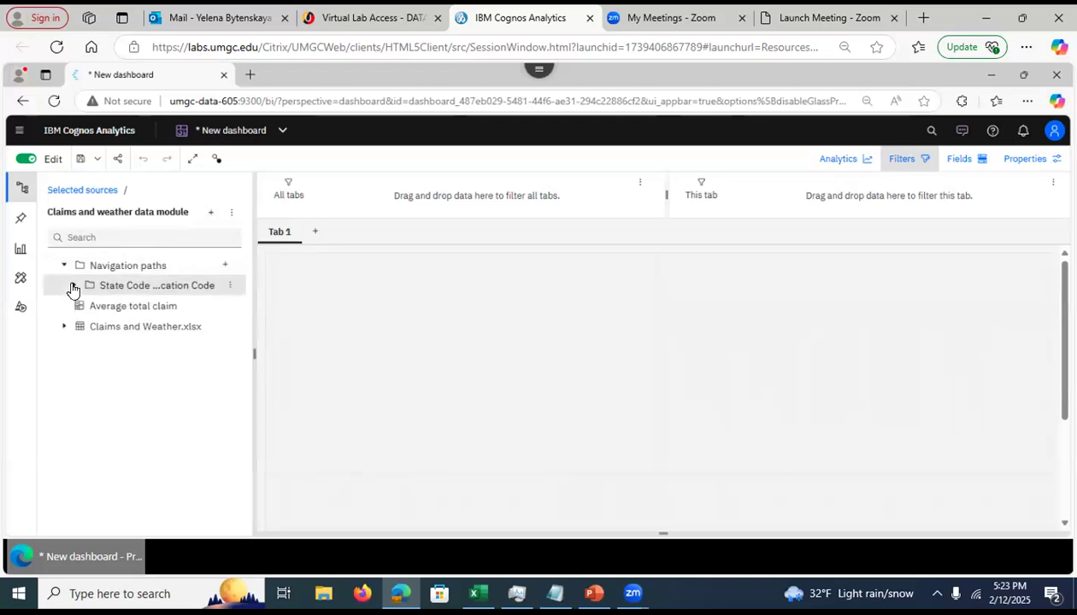
{"action": "left_click", "coordinate": [73, 288]}
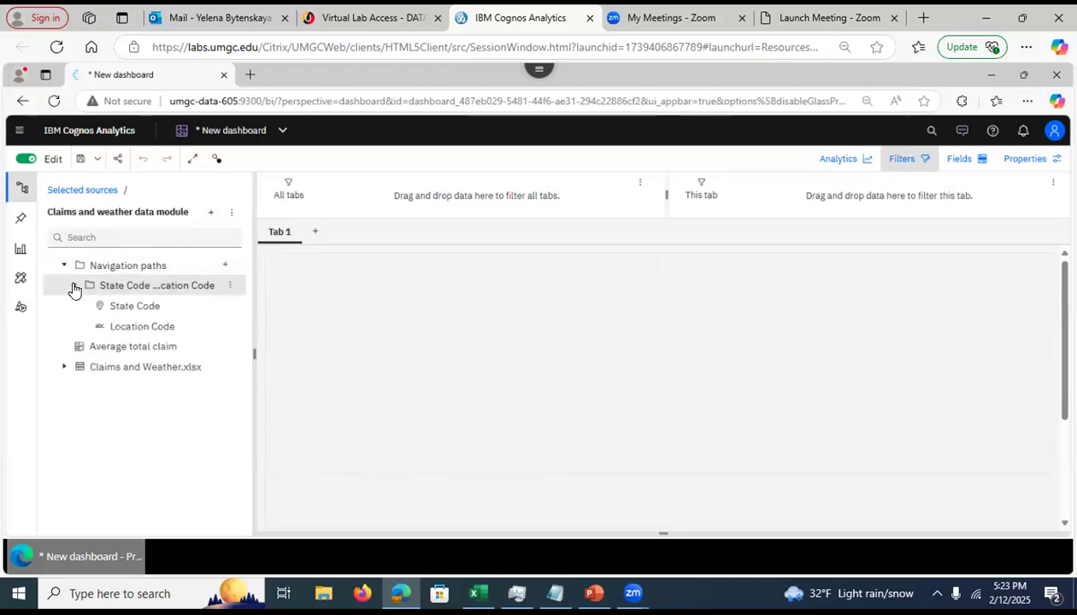
{"action": "left_click", "coordinate": [74, 287]}
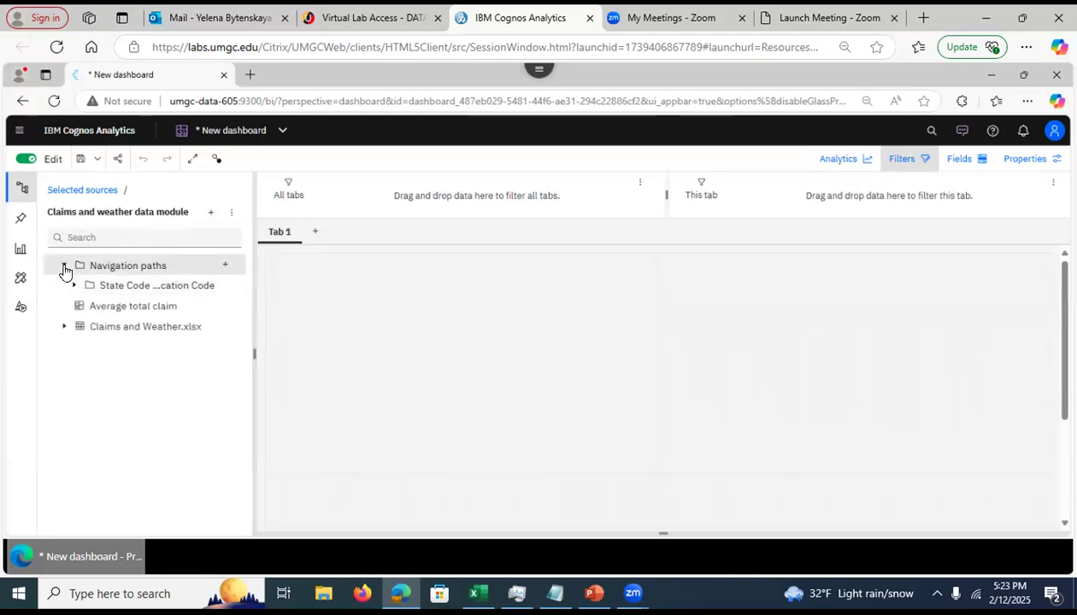
{"action": "left_click", "coordinate": [64, 266]}
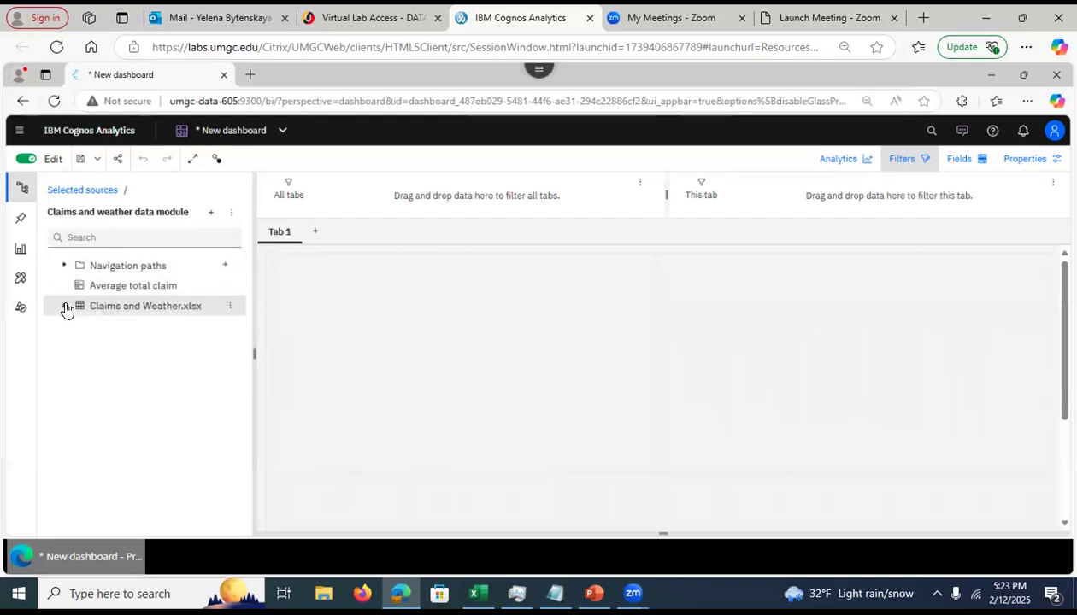
Expand Claims and Weather.xlsx and view the properties of the Personal Coverage for the small cars filter
{"action": "left_click", "coordinate": [65, 306]}
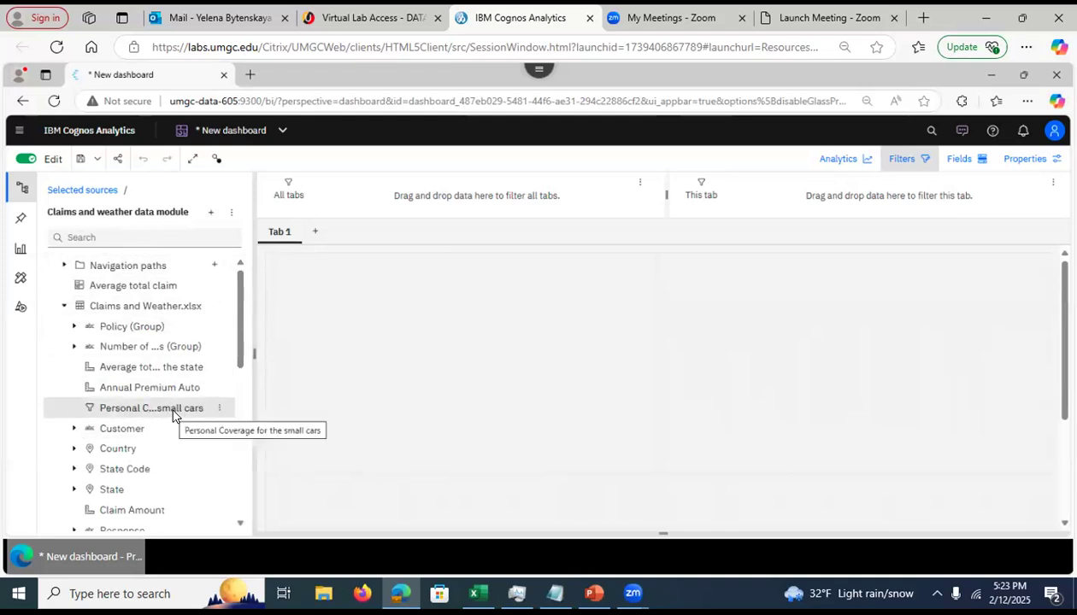
{"action": "left_click", "coordinate": [218, 411]}
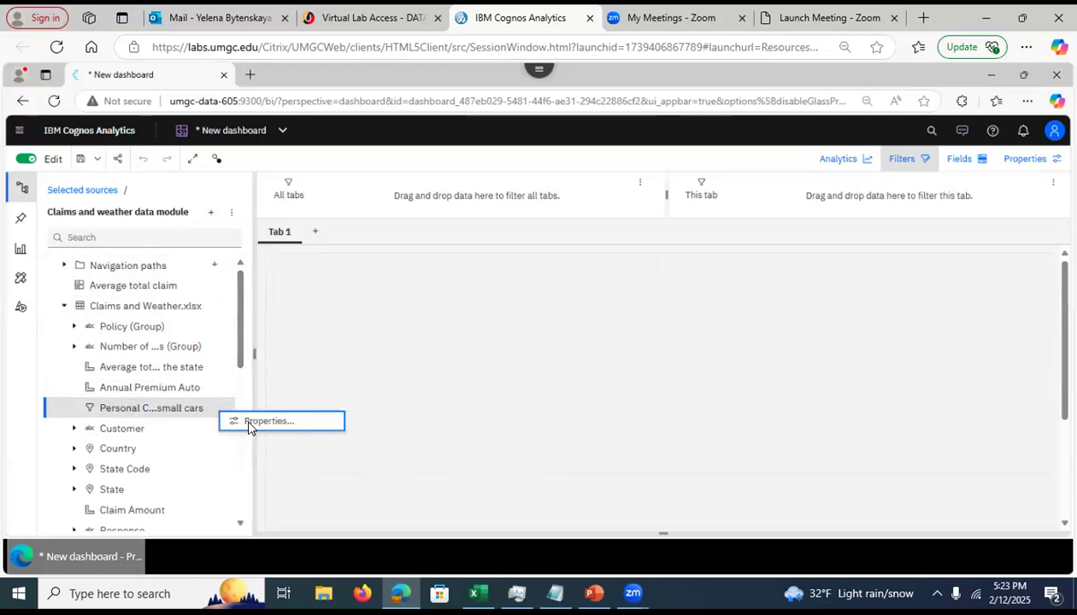
{"action": "left_click", "coordinate": [248, 428]}
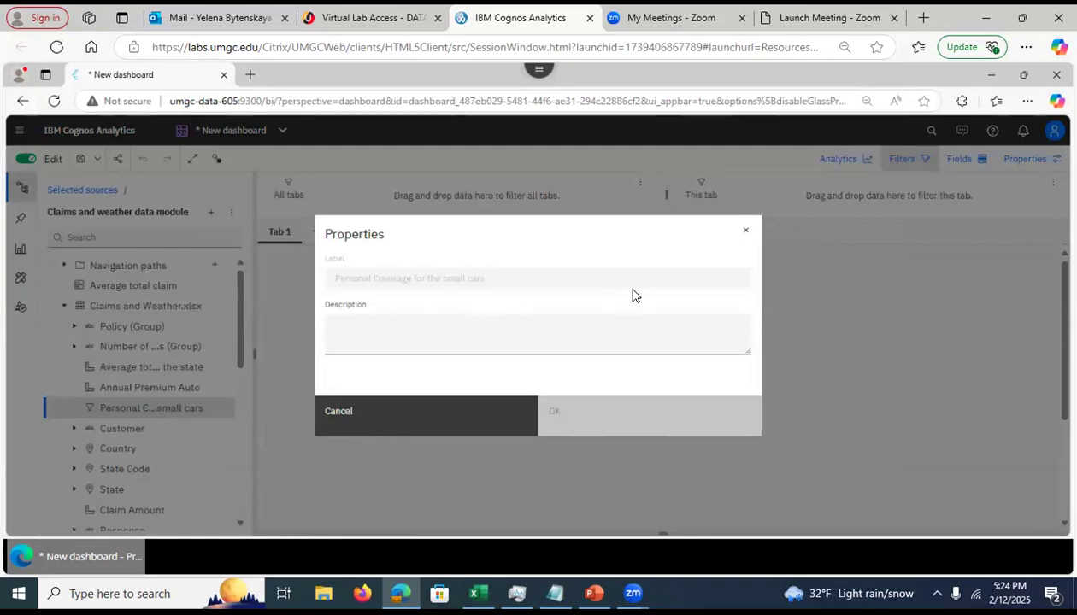
{"action": "left_click", "coordinate": [750, 233]}
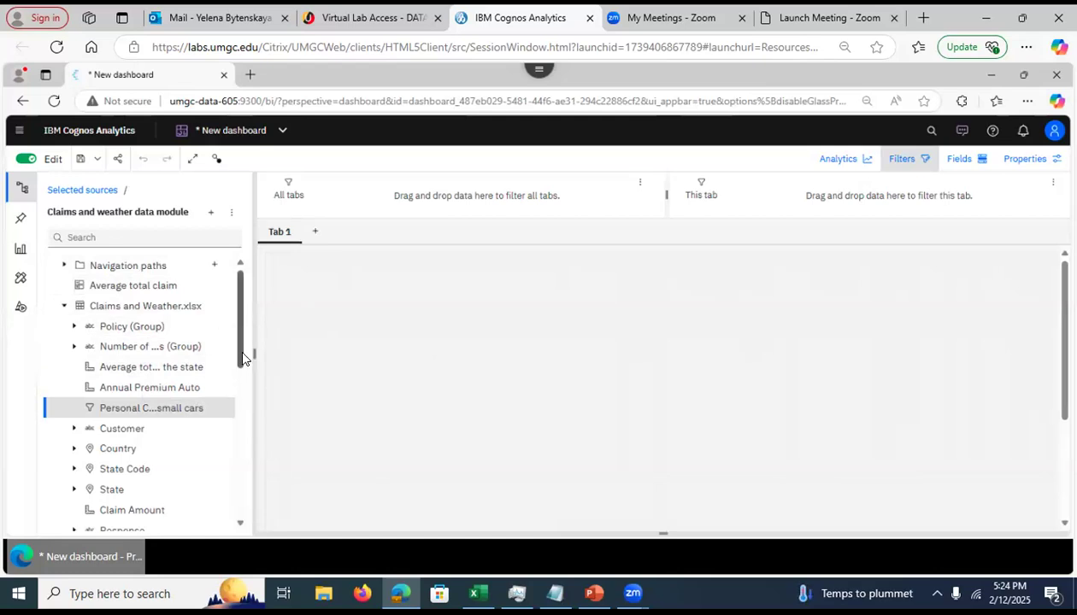
View the usage and aggregate properties of the Total Claim Amount field, leaving them as they are
{"action": "scroll", "coordinate": [244, 357], "scroll_direction": "down", "scroll_amount": 5}
{"action": "left_click_drag", "start_coordinate": [254, 411], "coordinate": [256, 494]}
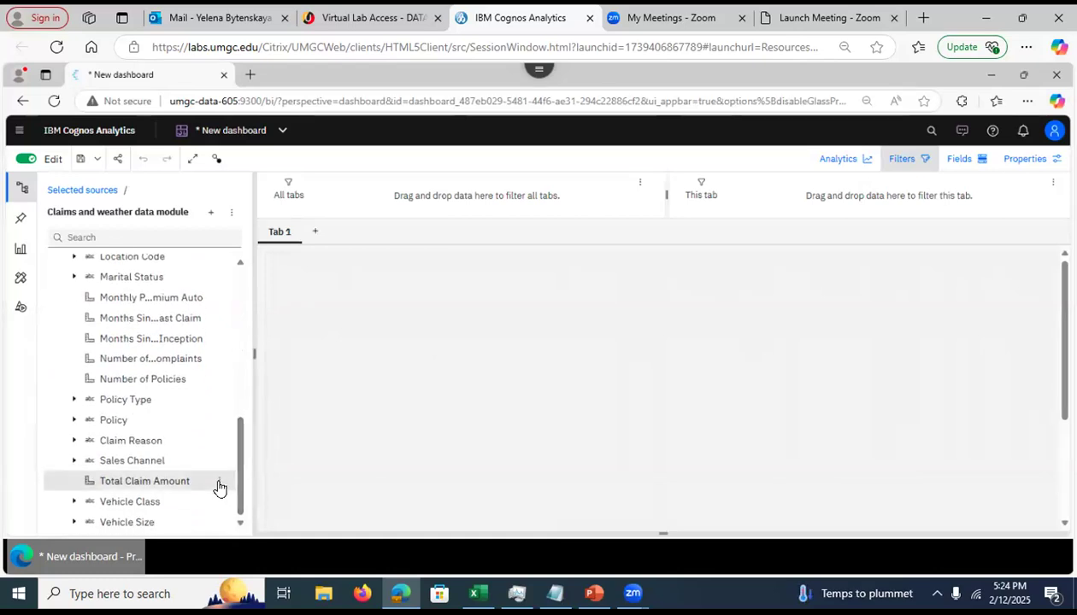
{"action": "left_click", "coordinate": [220, 484]}
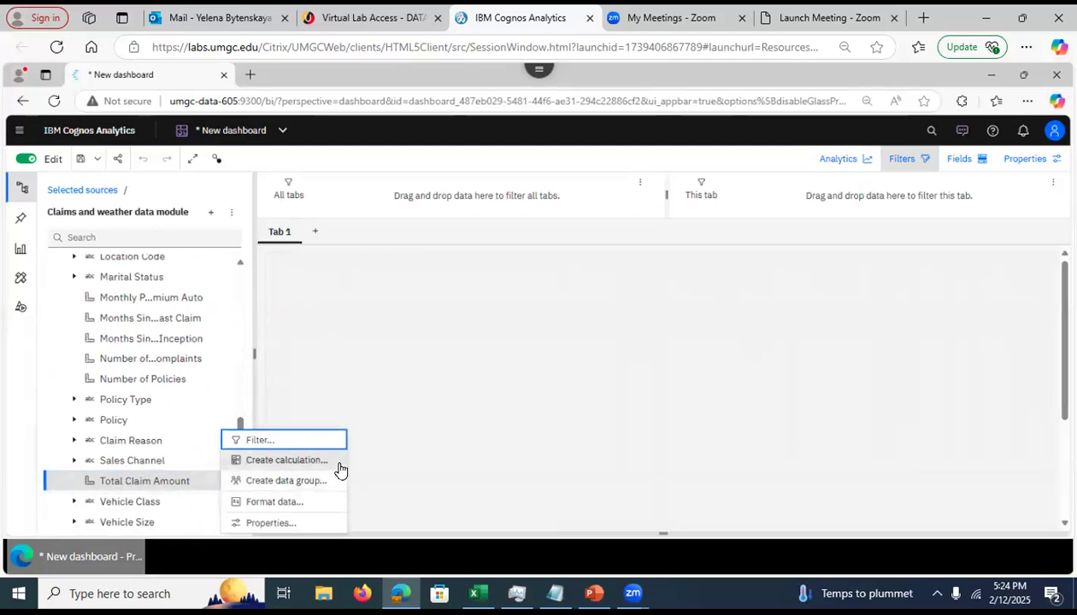
{"action": "left_click", "coordinate": [265, 525]}
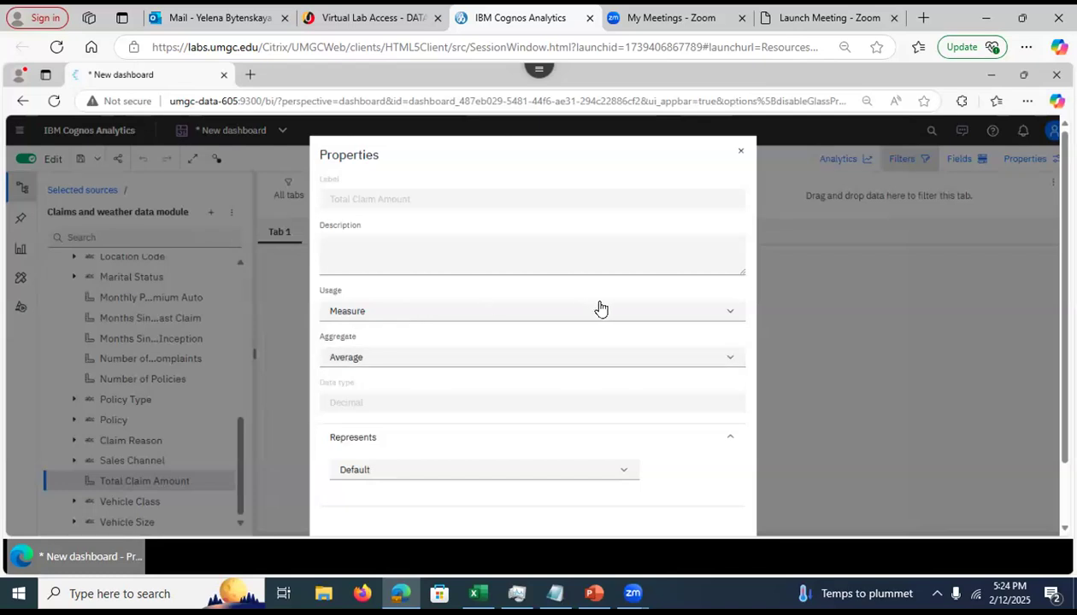
{"action": "left_click", "coordinate": [741, 151]}
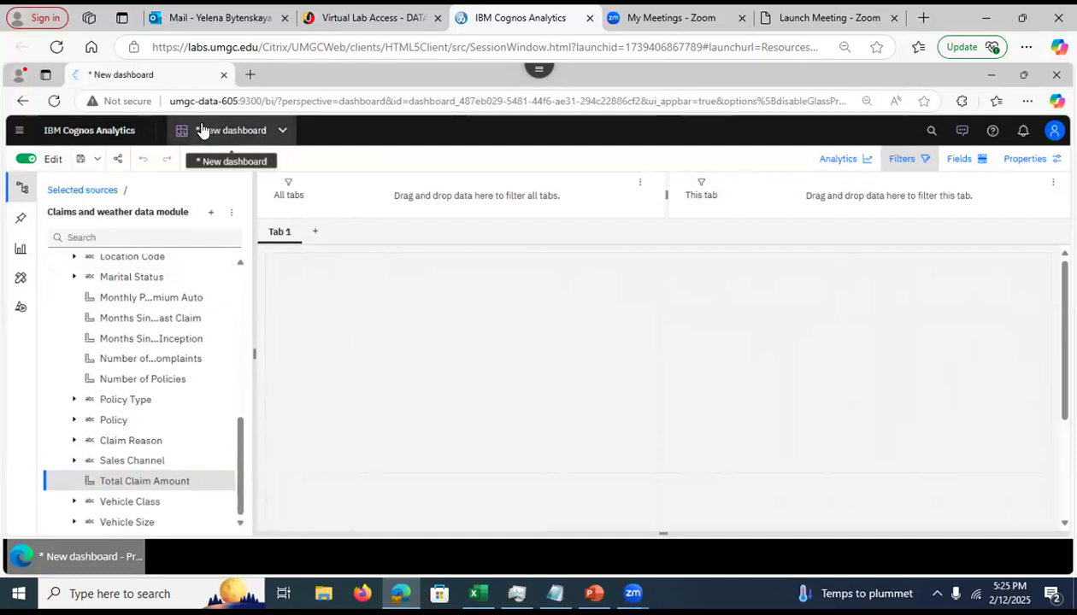
Save the dashboard in My content as "Claims and weather data module 2"
{"action": "left_click", "coordinate": [79, 160]}
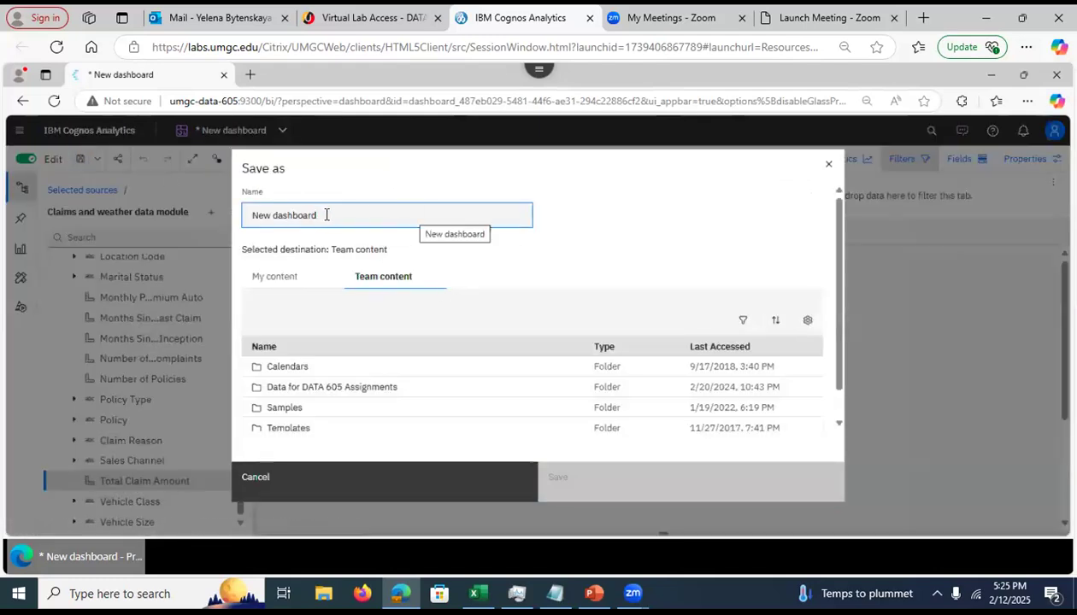
{"action": "left_click_drag", "start_coordinate": [325, 215], "coordinate": [214, 213]}
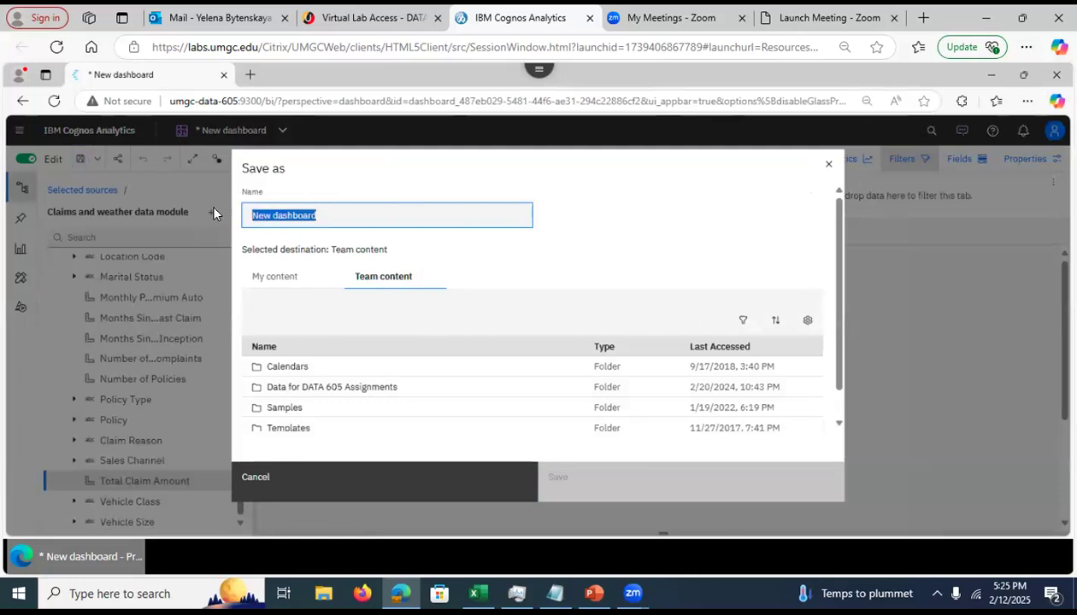
{"action": "type", "text": "c"}
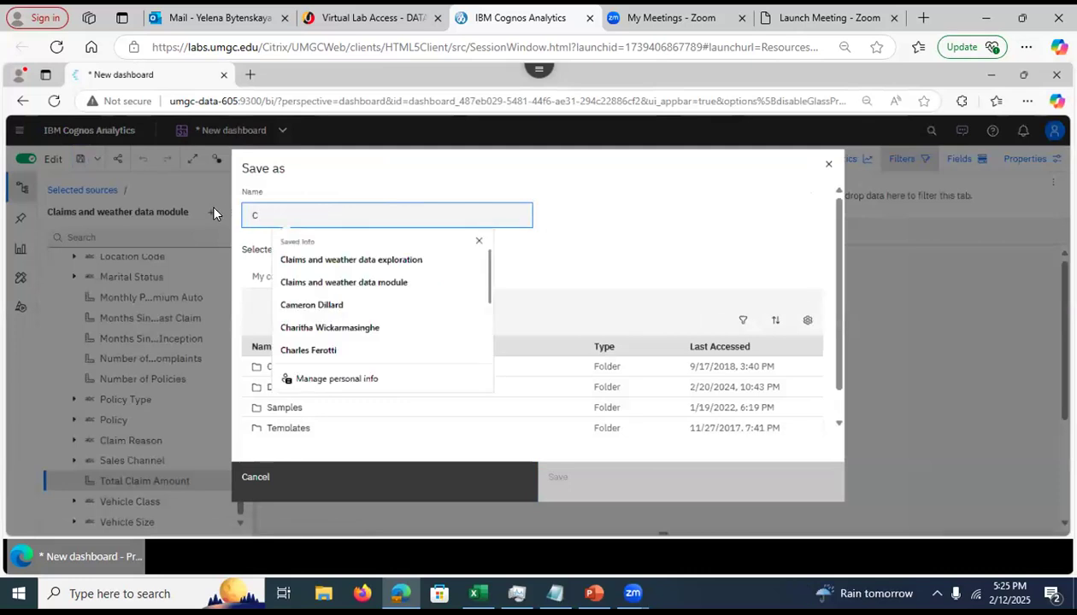
{"action": "left_click", "coordinate": [330, 283]}
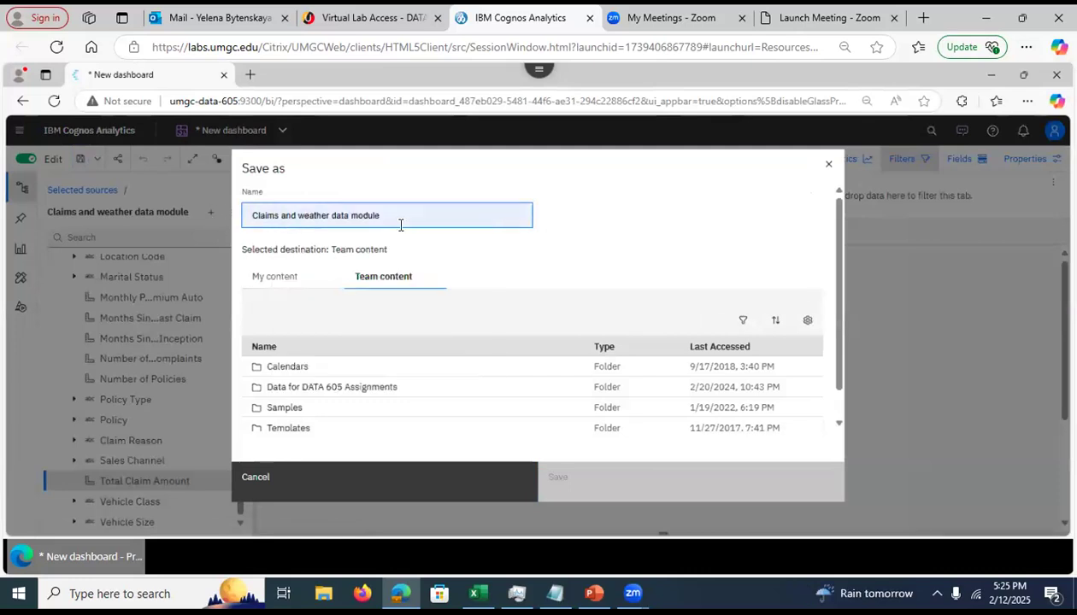
{"action": "type", "text": "2"}
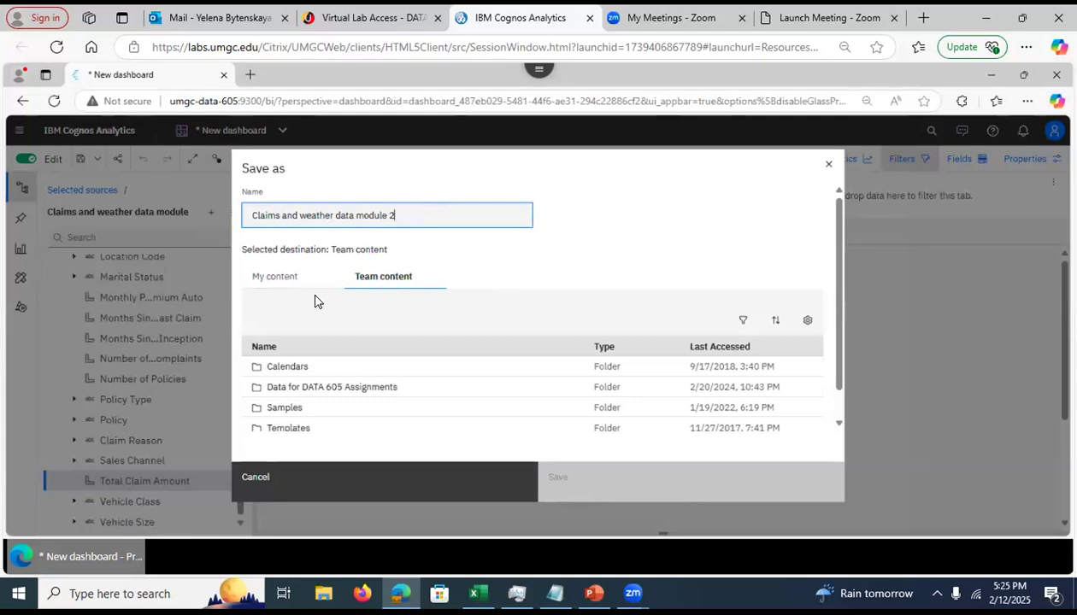
{"action": "left_click", "coordinate": [267, 285]}
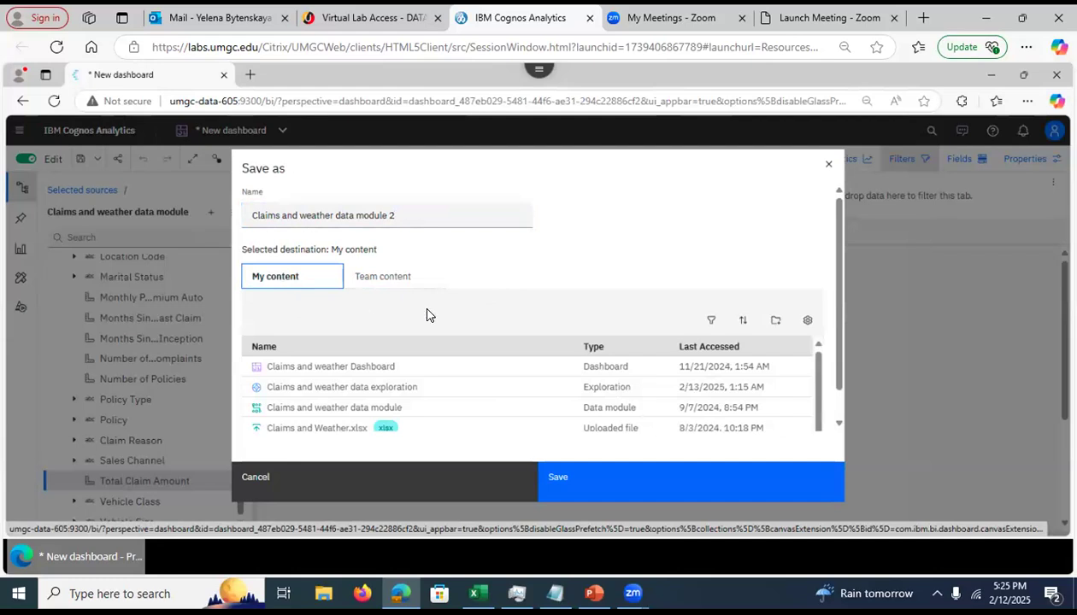
{"action": "left_click", "coordinate": [623, 487]}
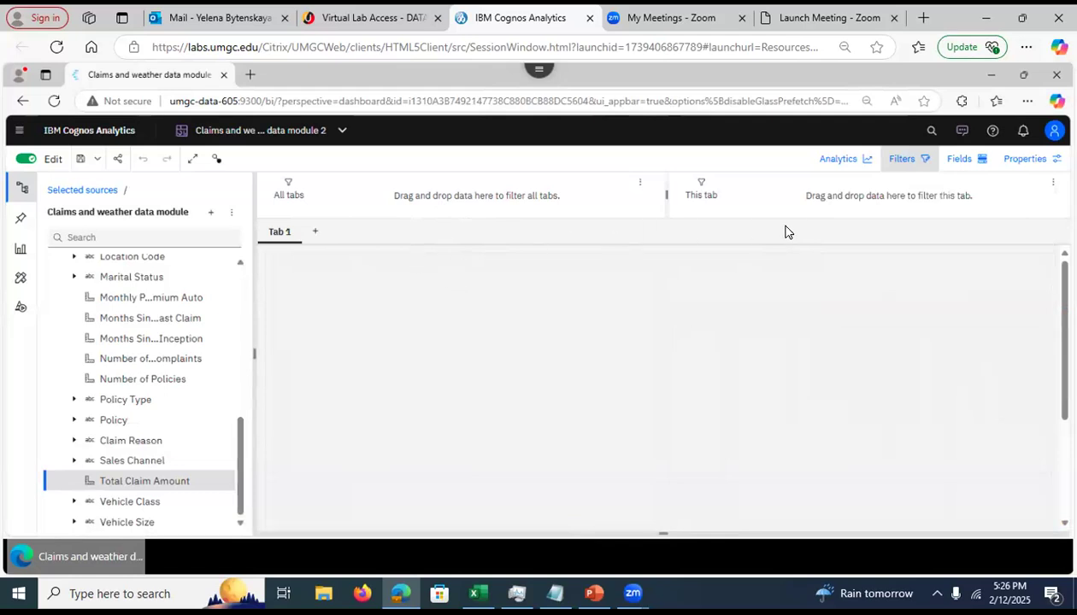
Hide the dashboard's filter areas and toggle edit mode off and back on
{"action": "left_click", "coordinate": [897, 160]}
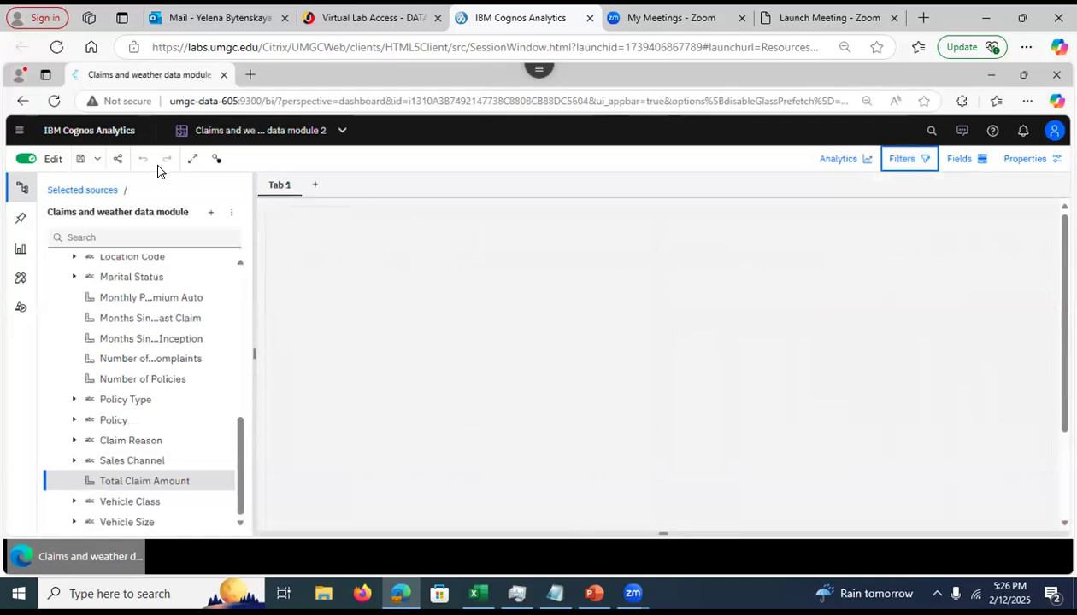
{"action": "left_click", "coordinate": [25, 159]}
{"action": "left_click", "coordinate": [25, 160]}
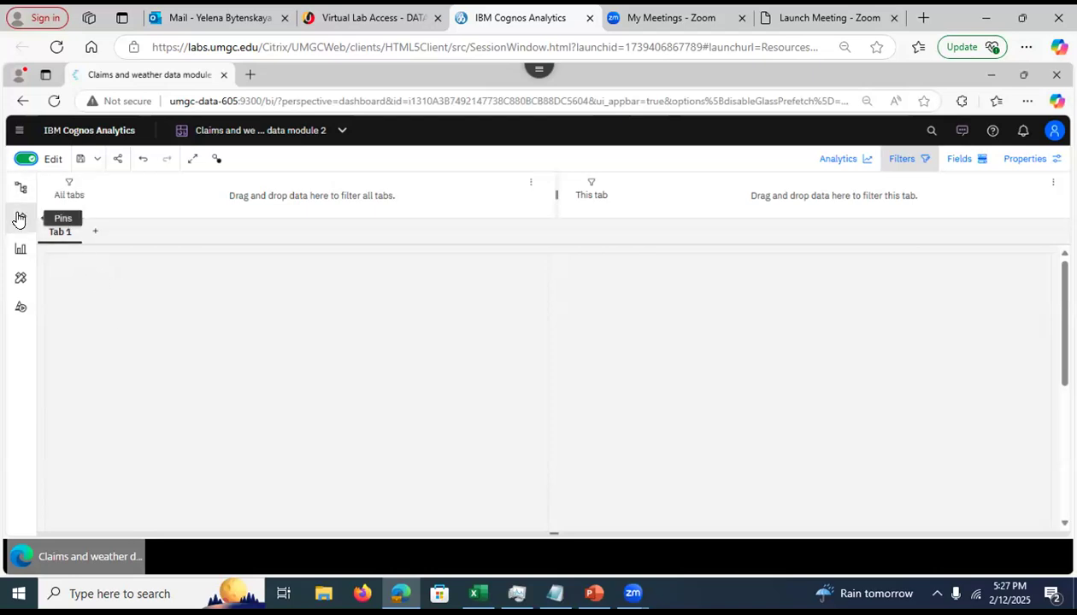
Return to My content and open the Claims and weather data exploration
{"action": "left_click", "coordinate": [341, 144]}
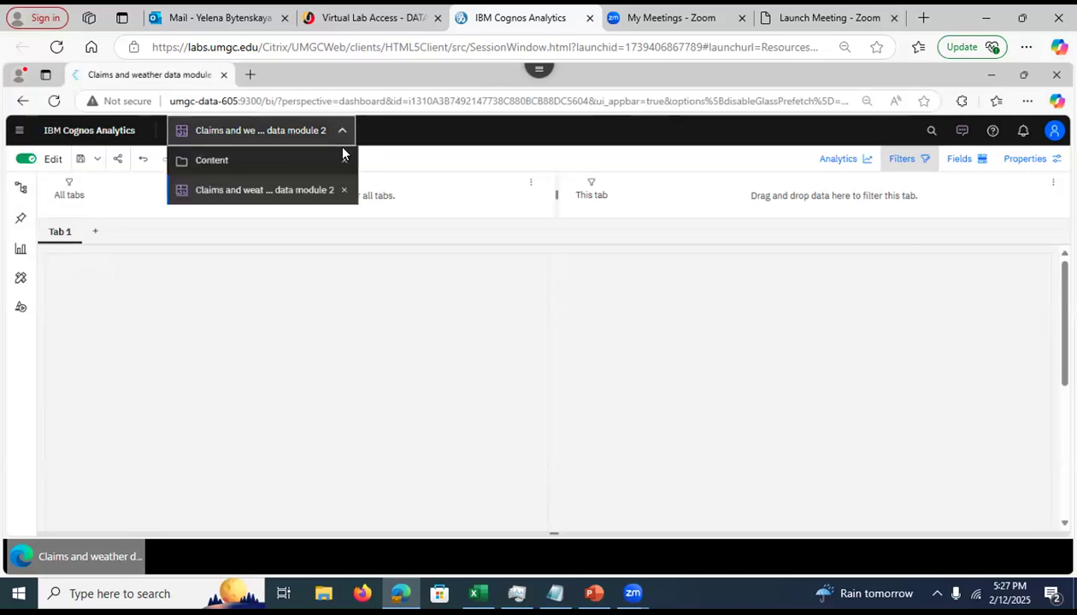
{"action": "left_click", "coordinate": [250, 164]}
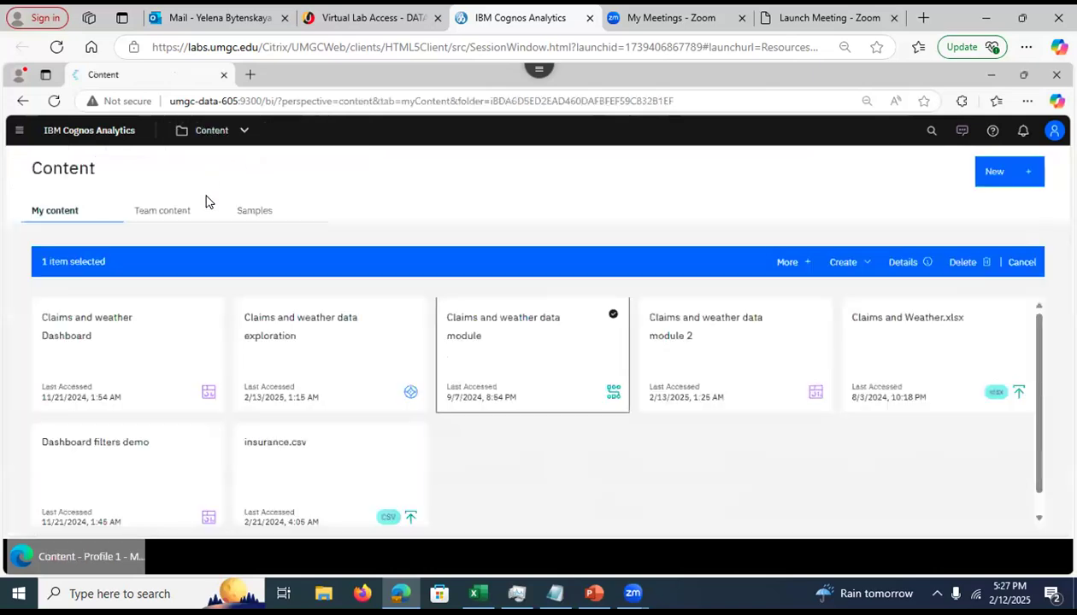
{"action": "left_click", "coordinate": [289, 329]}
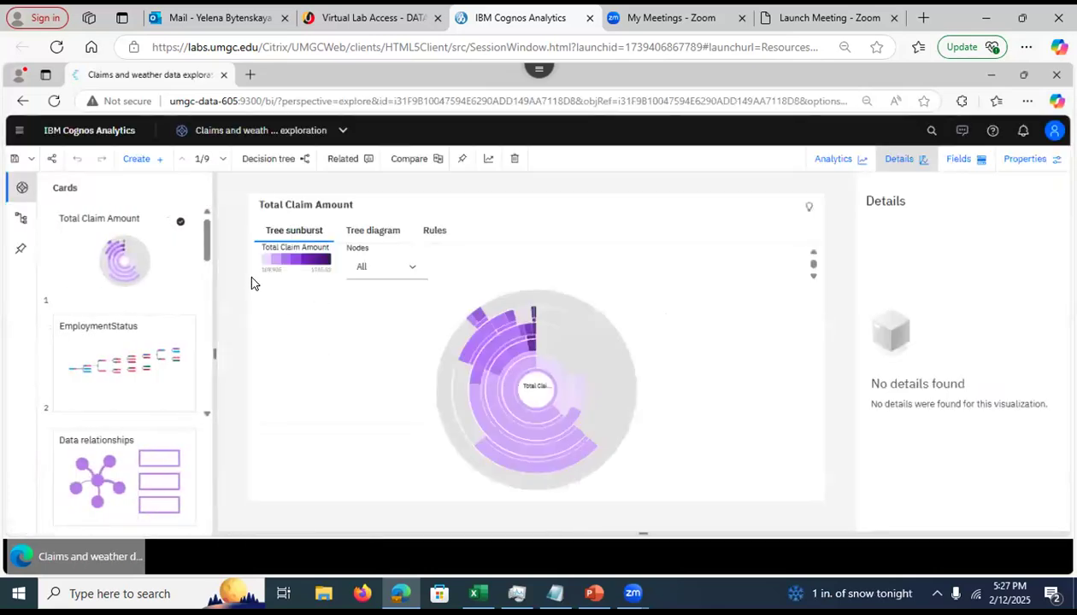
Review the Total Claim Amount rules card and the Average total claim by Location Code column chart card
{"action": "left_click_drag", "start_coordinate": [207, 243], "coordinate": [199, 365]}
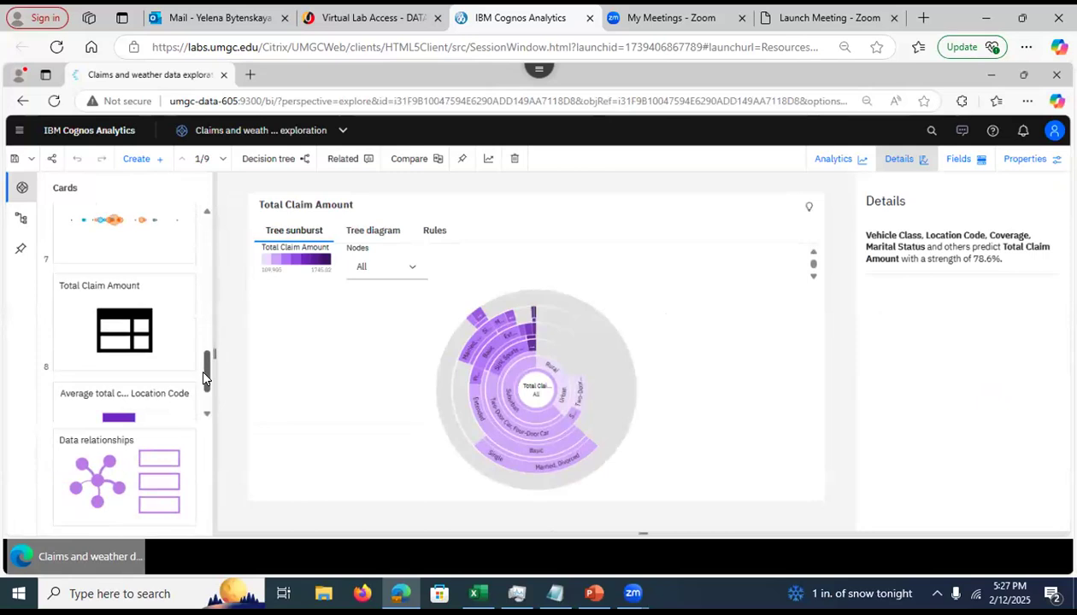
{"action": "left_click", "coordinate": [76, 316]}
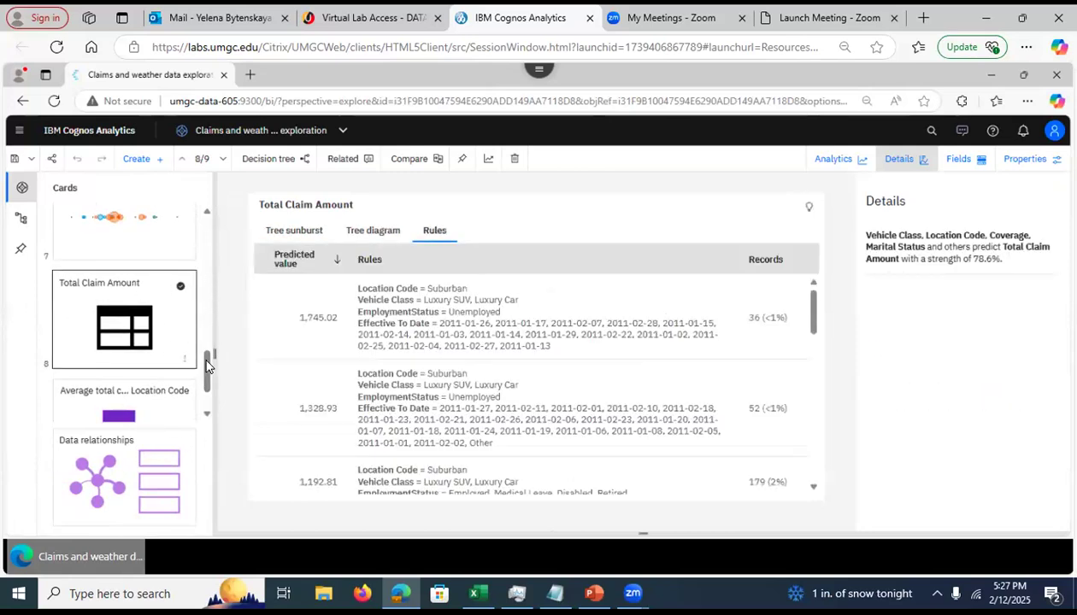
{"action": "left_click_drag", "start_coordinate": [208, 367], "coordinate": [202, 390]}
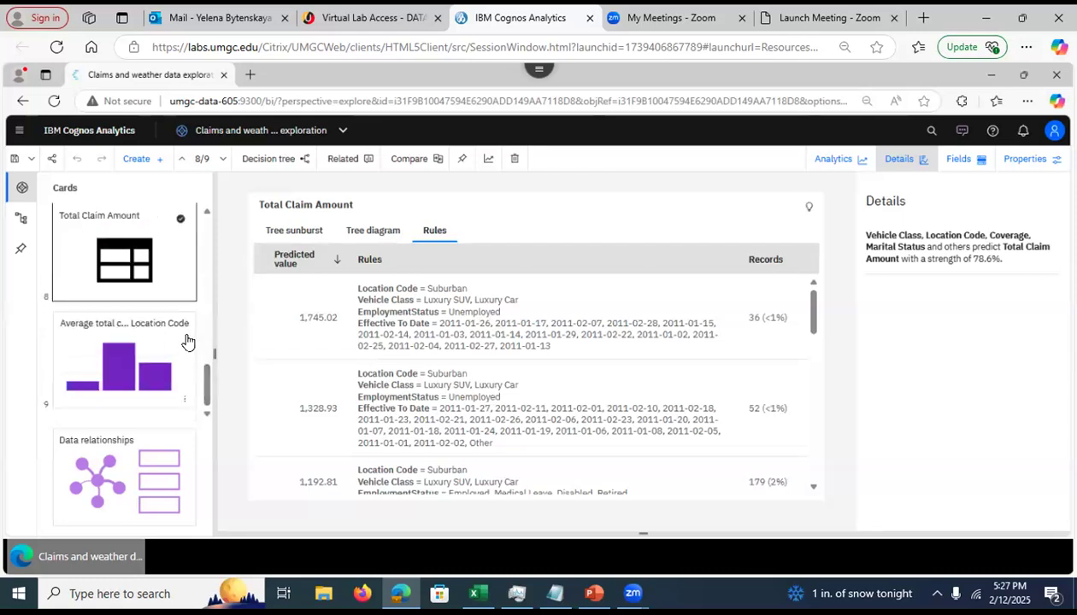
{"action": "left_click", "coordinate": [152, 347]}
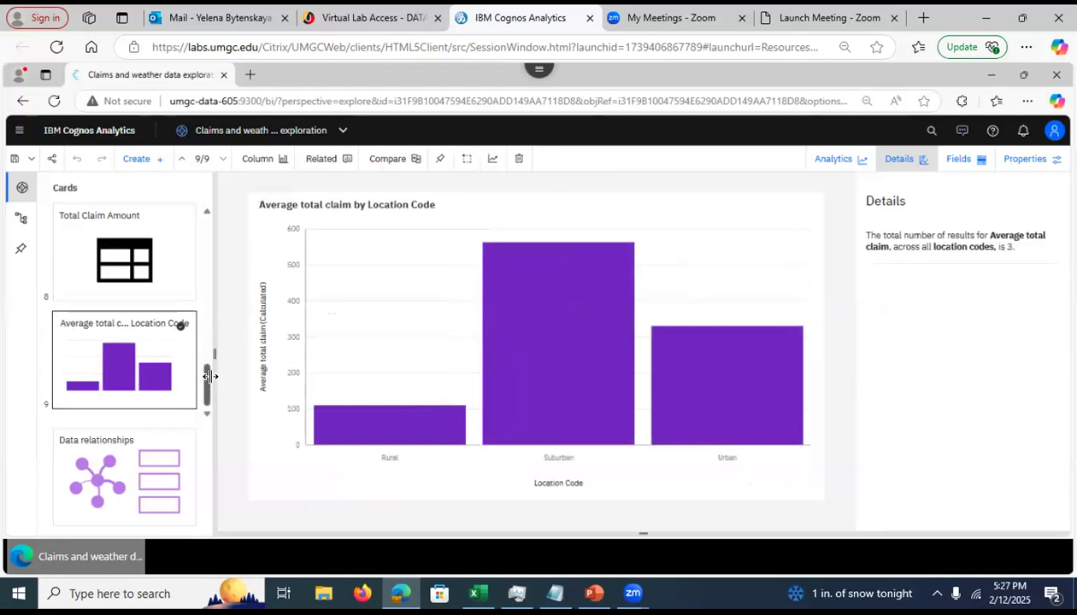
{"action": "scroll", "coordinate": [209, 359], "scroll_direction": "up", "scroll_amount": 1}
{"action": "scroll", "coordinate": [208, 359], "scroll_direction": "up", "scroll_amount": 2}
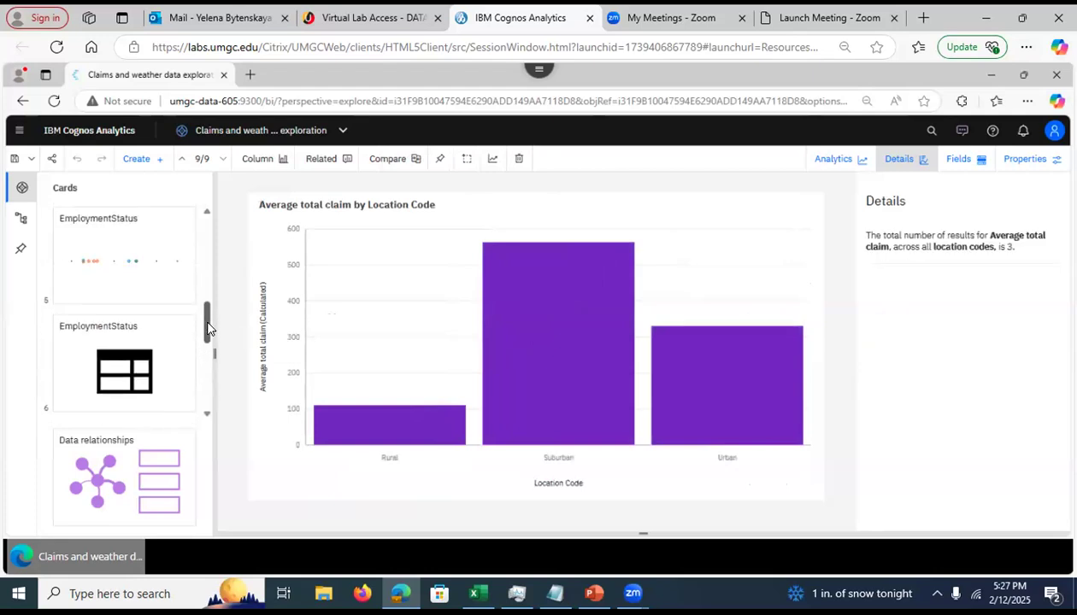
{"action": "scroll", "coordinate": [208, 363], "scroll_direction": "down", "scroll_amount": 2}
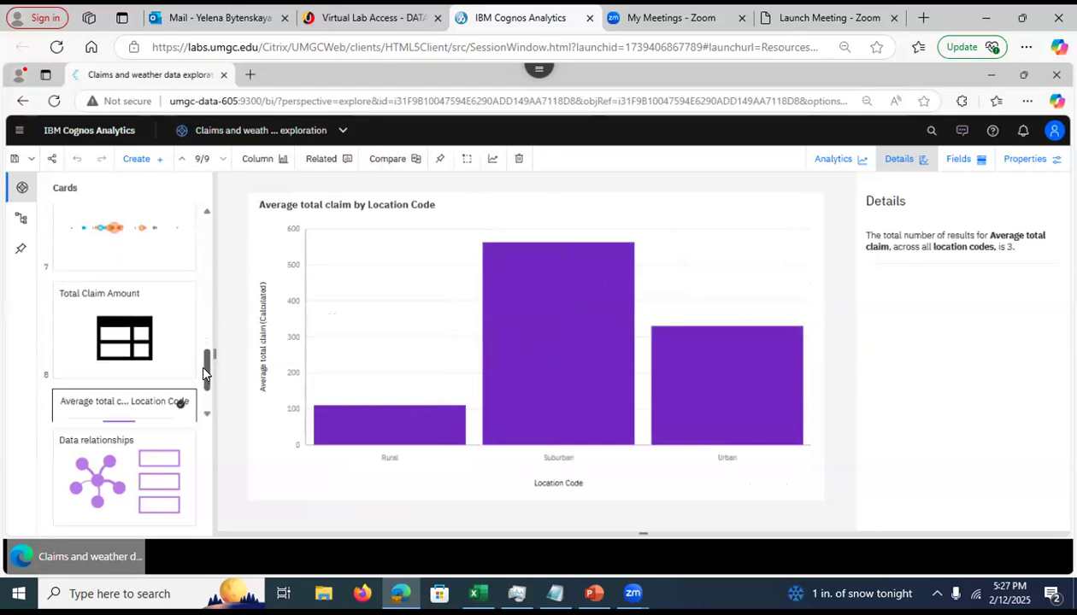
{"action": "left_click", "coordinate": [141, 350]}
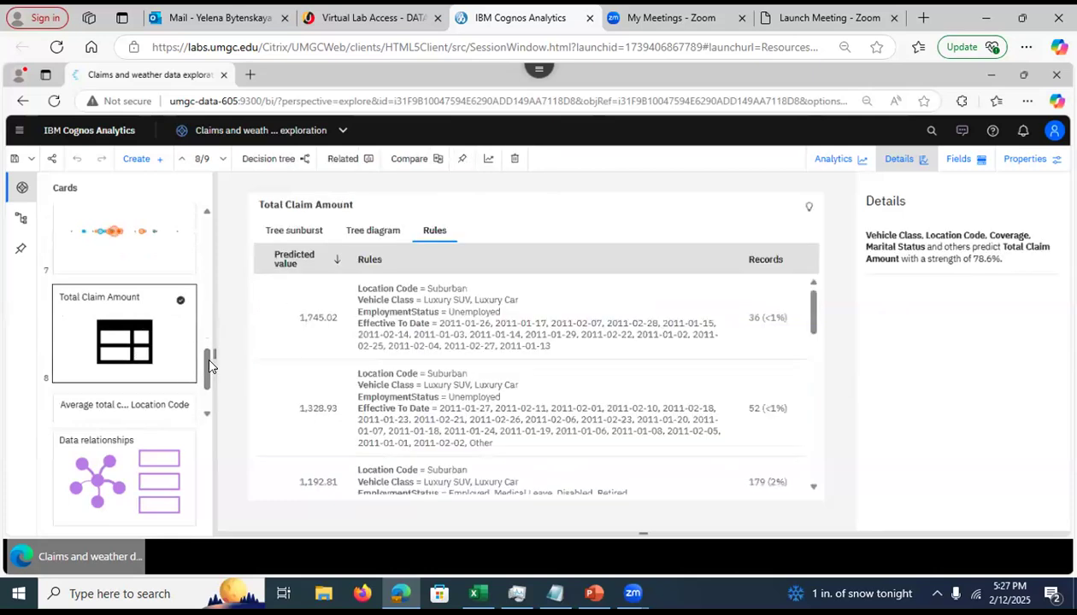
Pin the tree map card showing EmploymentStatus colored by Months Since Last Claim and sized by Total Claim Amount
{"action": "scroll", "coordinate": [204, 298], "scroll_direction": "up", "scroll_amount": 2}
{"action": "scroll", "coordinate": [203, 297], "scroll_direction": "up", "scroll_amount": 10}
{"action": "left_click_drag", "start_coordinate": [202, 240], "coordinate": [185, 269]}
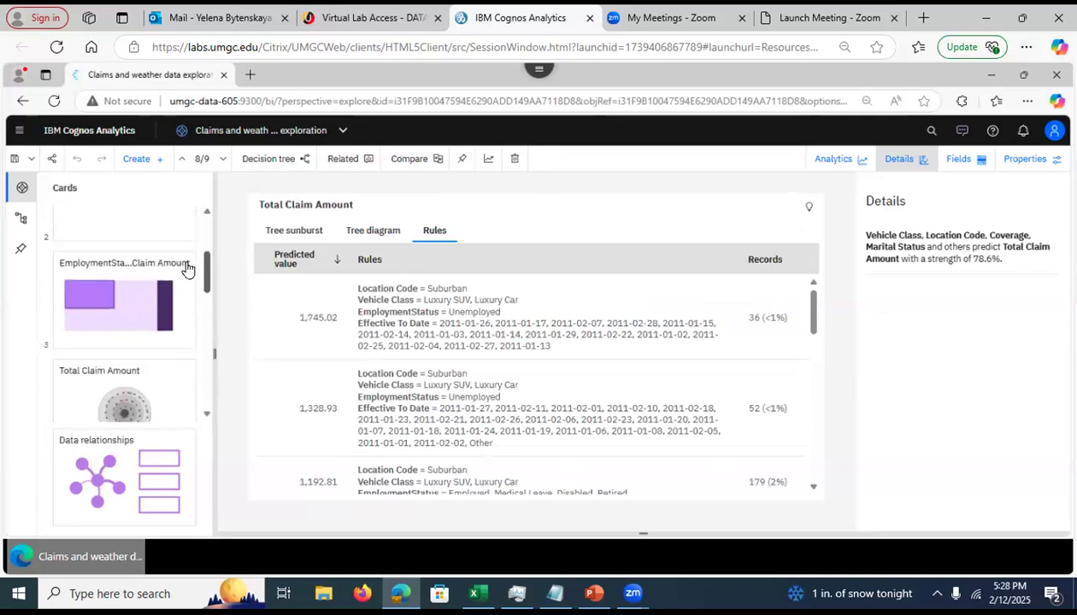
{"action": "left_click", "coordinate": [178, 269]}
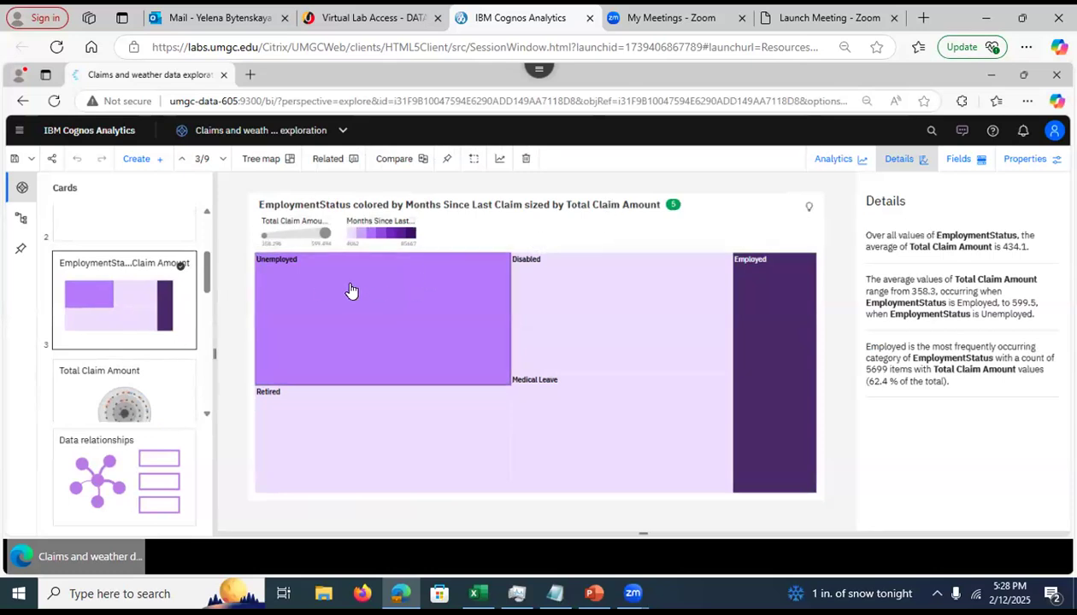
{"action": "left_click", "coordinate": [450, 162]}
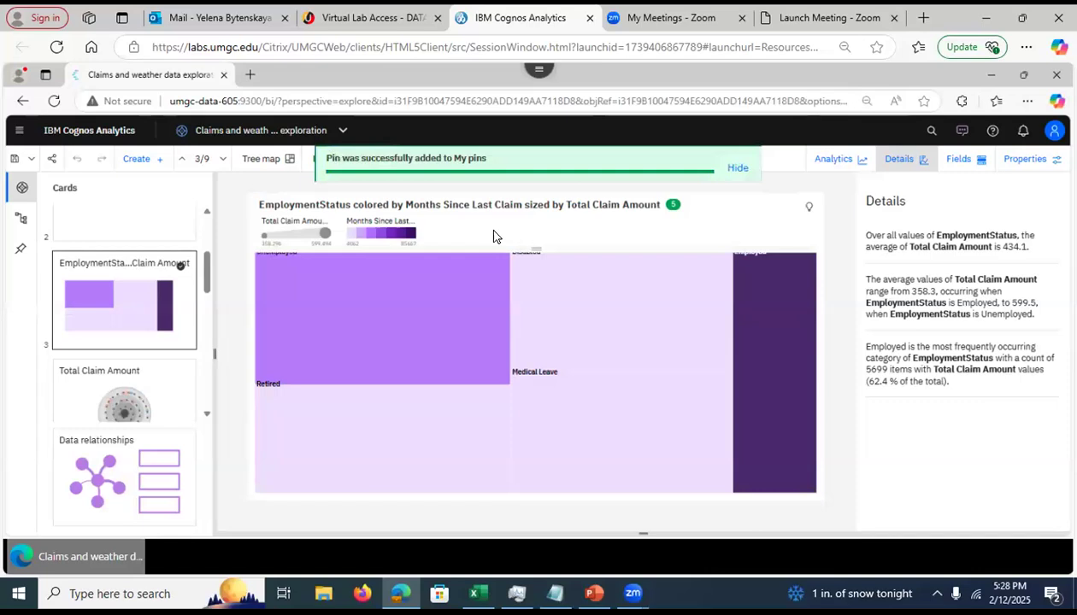
{"action": "scroll", "coordinate": [199, 261], "scroll_direction": "up", "scroll_amount": 3}
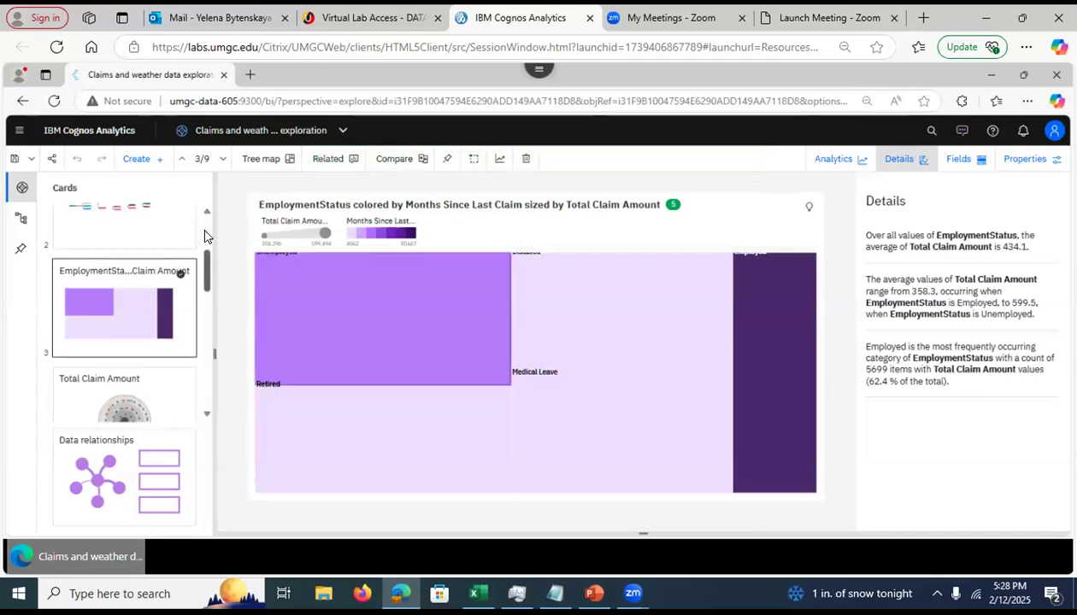
Open My pins and look through the whole collection of pinned visualizations
{"action": "left_click", "coordinate": [17, 249]}
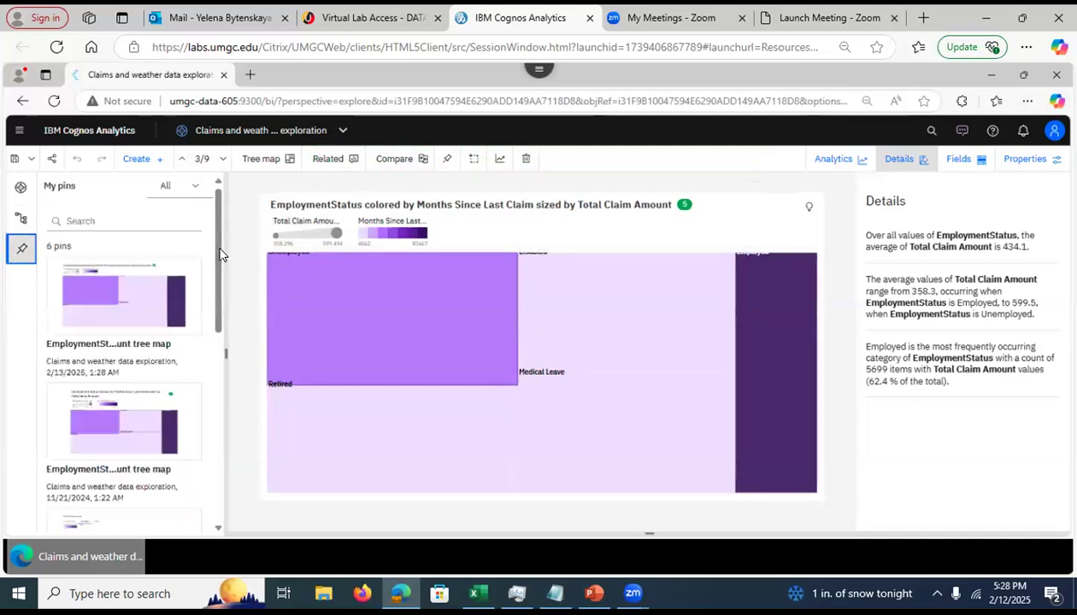
{"action": "scroll", "coordinate": [199, 380], "scroll_direction": "down", "scroll_amount": 3}
{"action": "scroll", "coordinate": [203, 462], "scroll_direction": "down", "scroll_amount": 1}
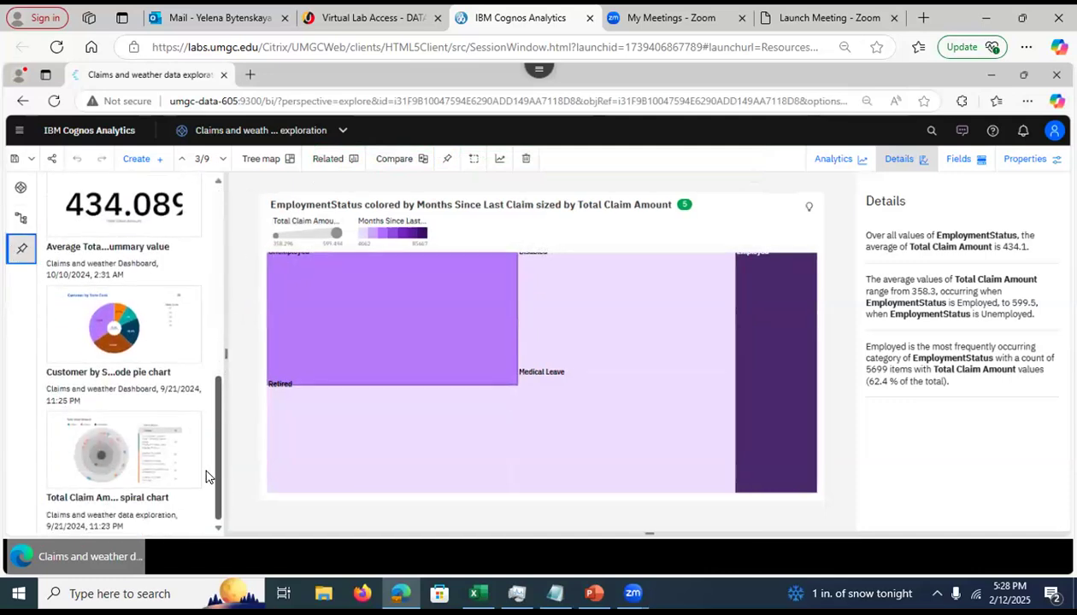
{"action": "scroll", "coordinate": [205, 408], "scroll_direction": "up", "scroll_amount": 3}
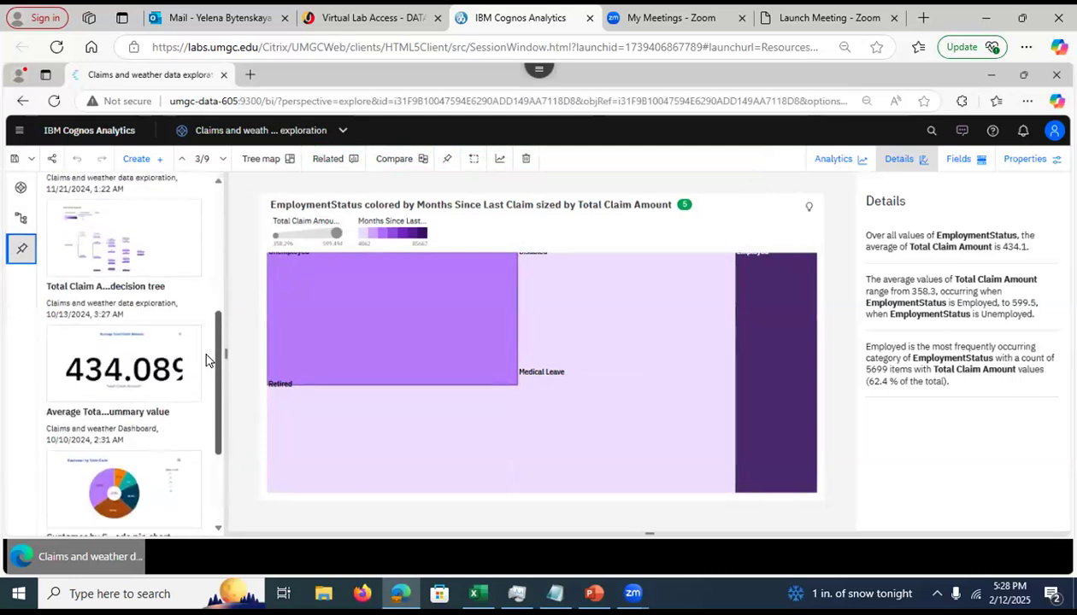
{"action": "scroll", "coordinate": [207, 354], "scroll_direction": "up", "scroll_amount": 4}
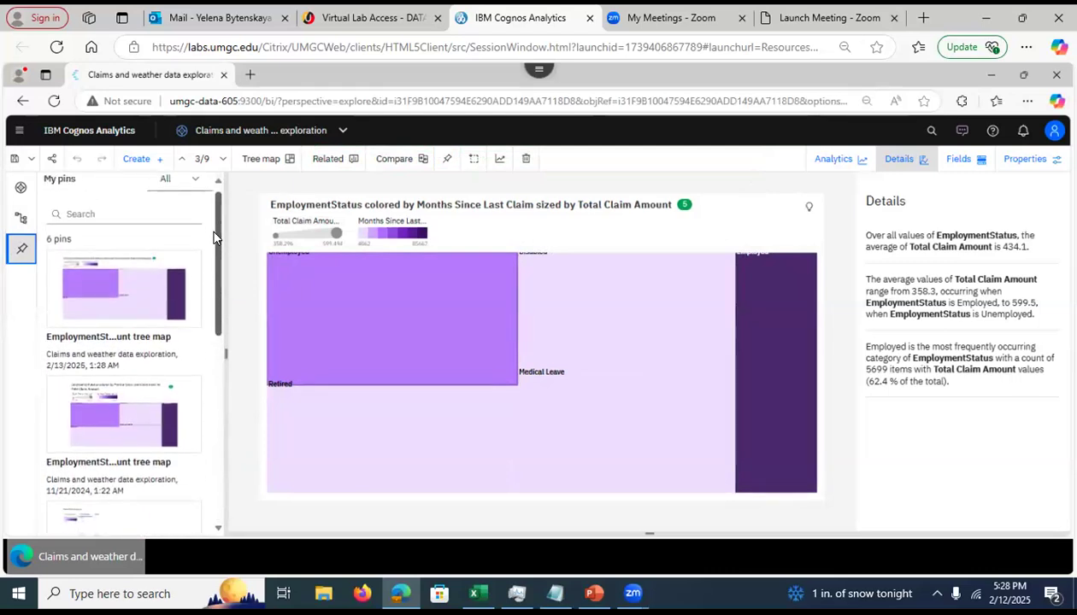
{"action": "left_click_drag", "start_coordinate": [218, 222], "coordinate": [219, 492]}
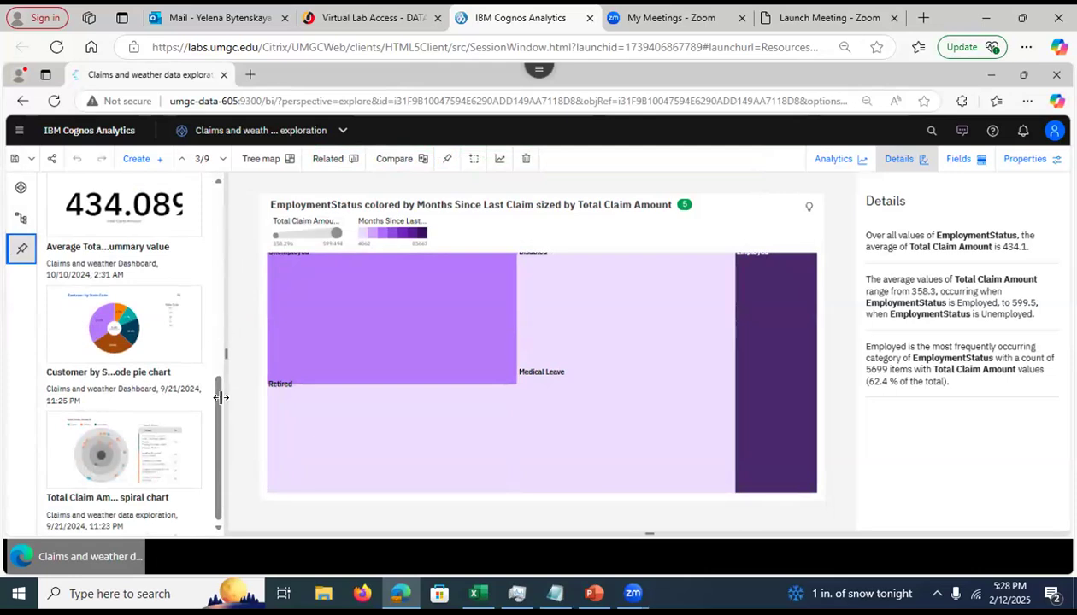
{"action": "scroll", "coordinate": [218, 219], "scroll_direction": "up", "scroll_amount": 1}
{"action": "scroll", "coordinate": [218, 219], "scroll_direction": "up", "scroll_amount": 10}
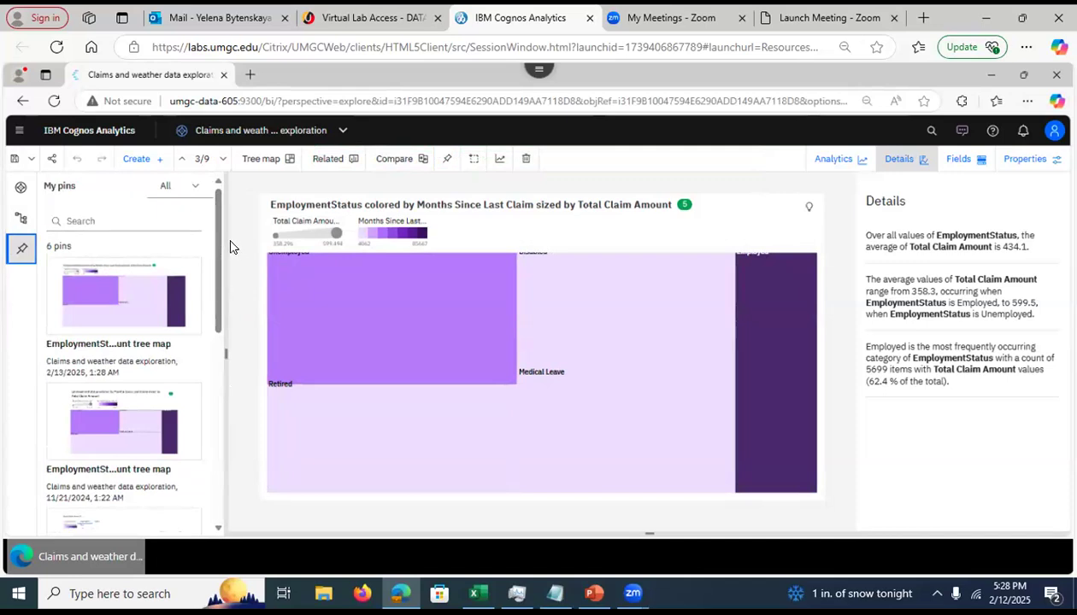
View the pins filtered by Past month, Earlier and Today, and set the filter back to All
{"action": "left_click", "coordinate": [191, 191]}
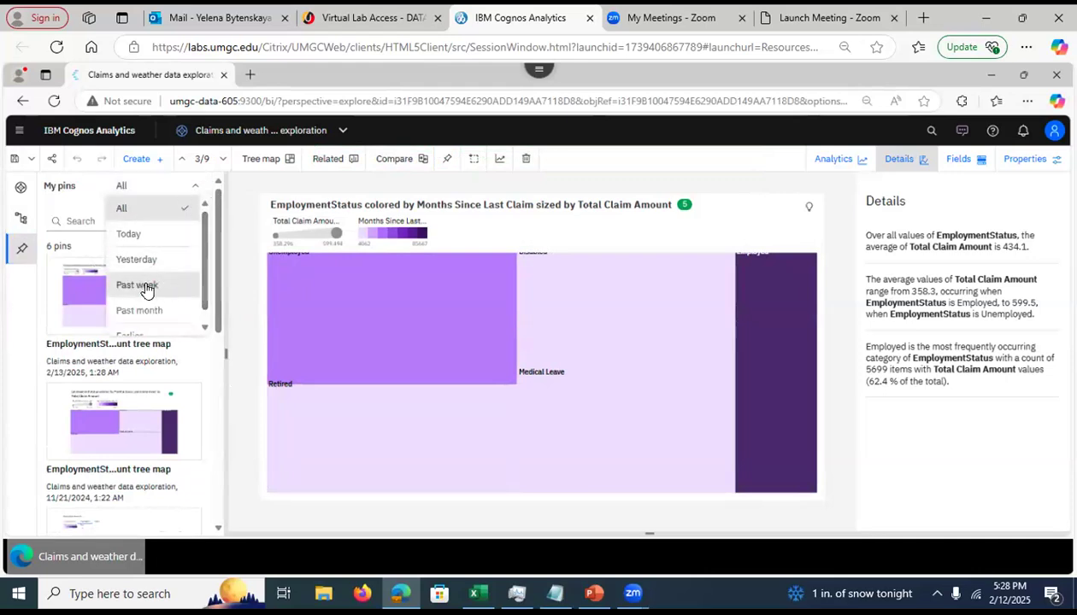
{"action": "left_click_drag", "start_coordinate": [207, 298], "coordinate": [203, 331]}
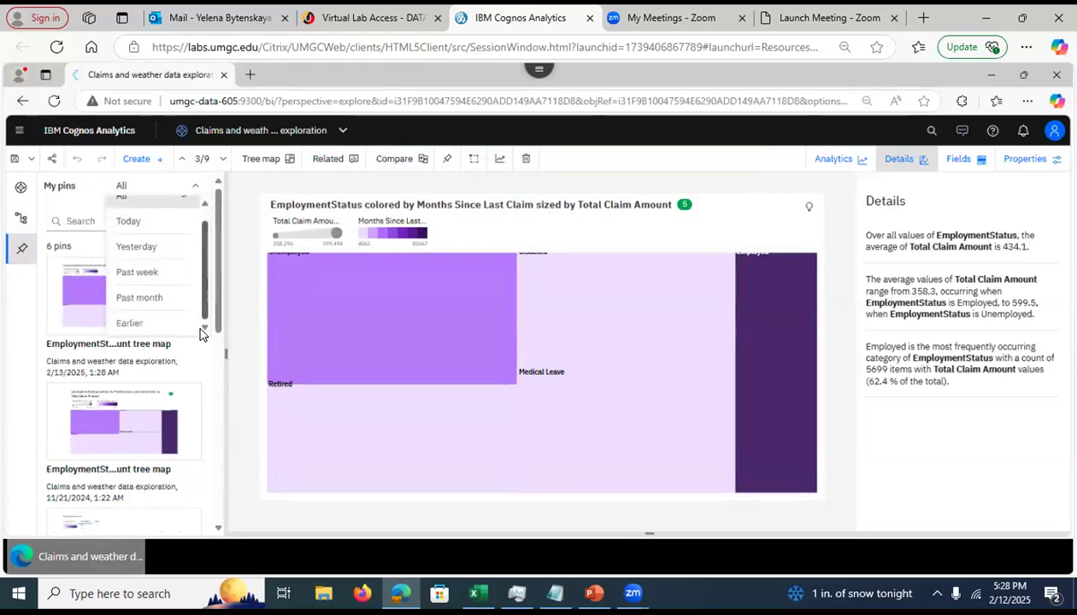
{"action": "left_click", "coordinate": [136, 299]}
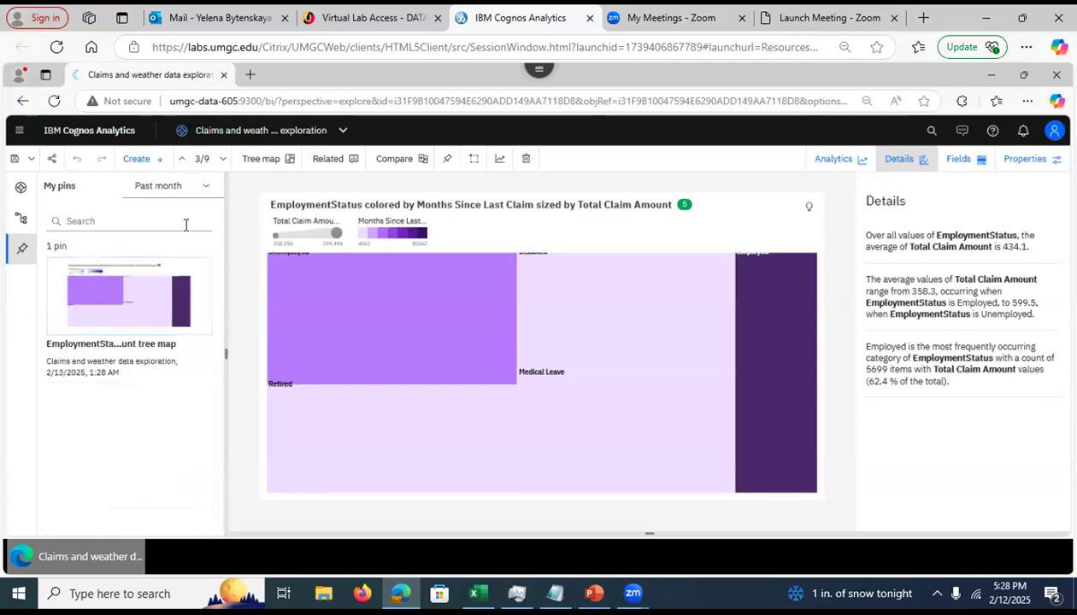
{"action": "left_click", "coordinate": [205, 188]}
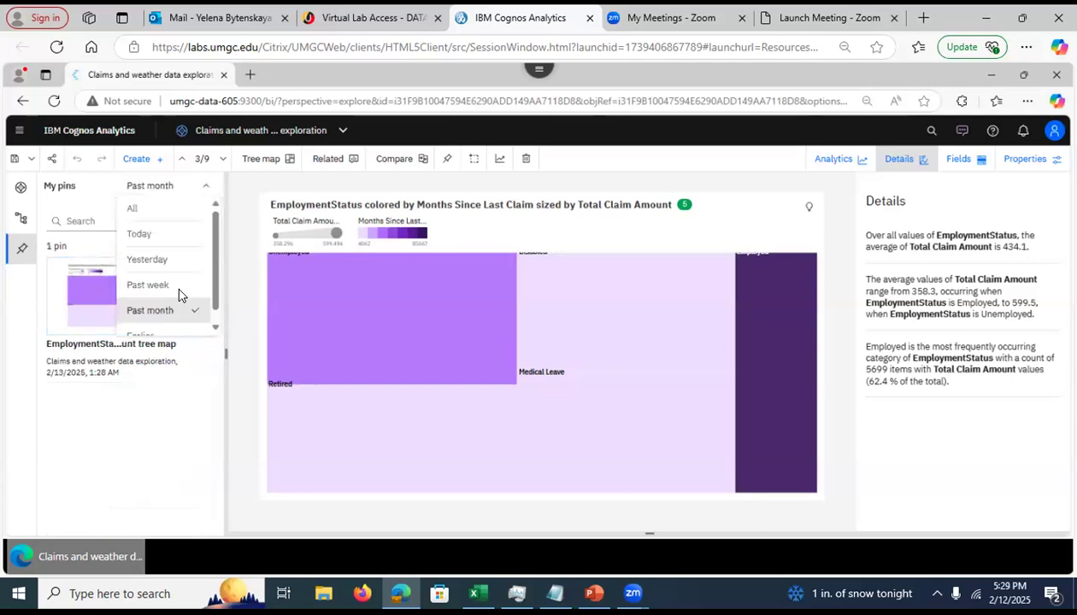
{"action": "left_click", "coordinate": [158, 337]}
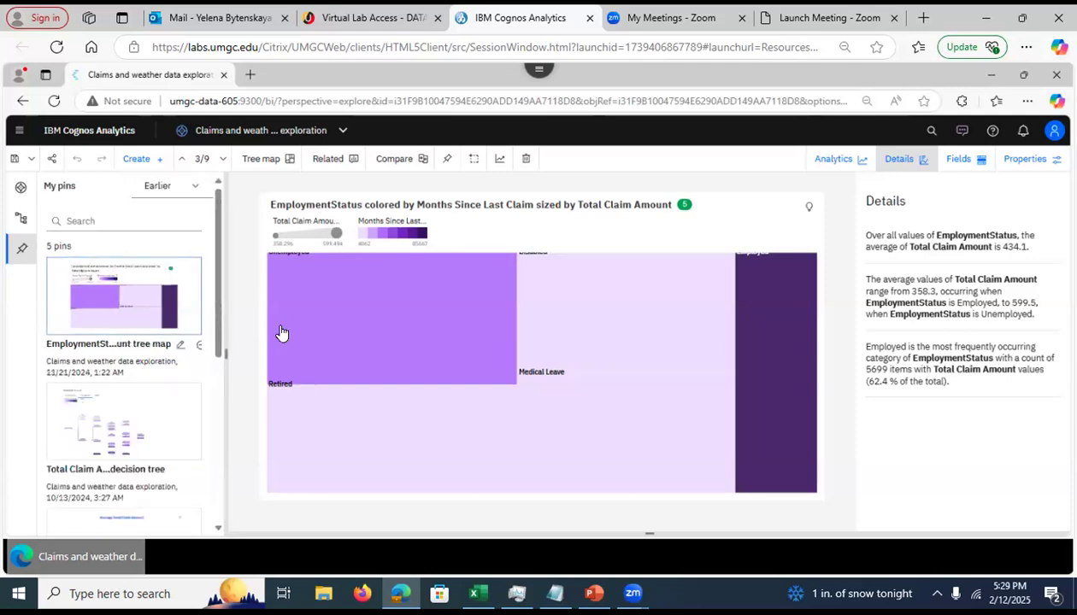
{"action": "left_click", "coordinate": [198, 187]}
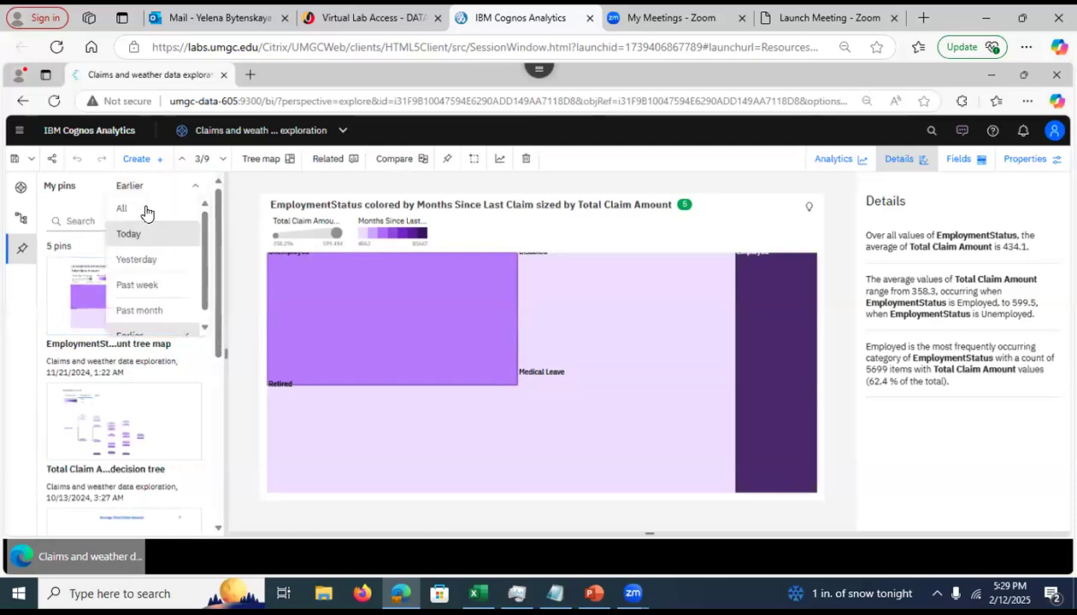
{"action": "left_click", "coordinate": [144, 237]}
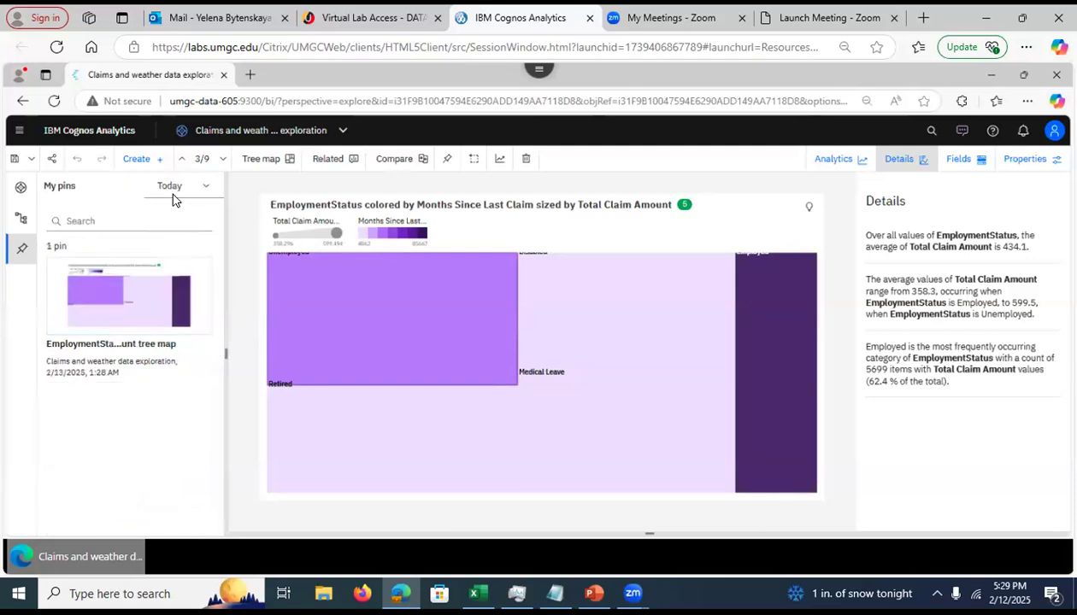
{"action": "left_click", "coordinate": [201, 186]}
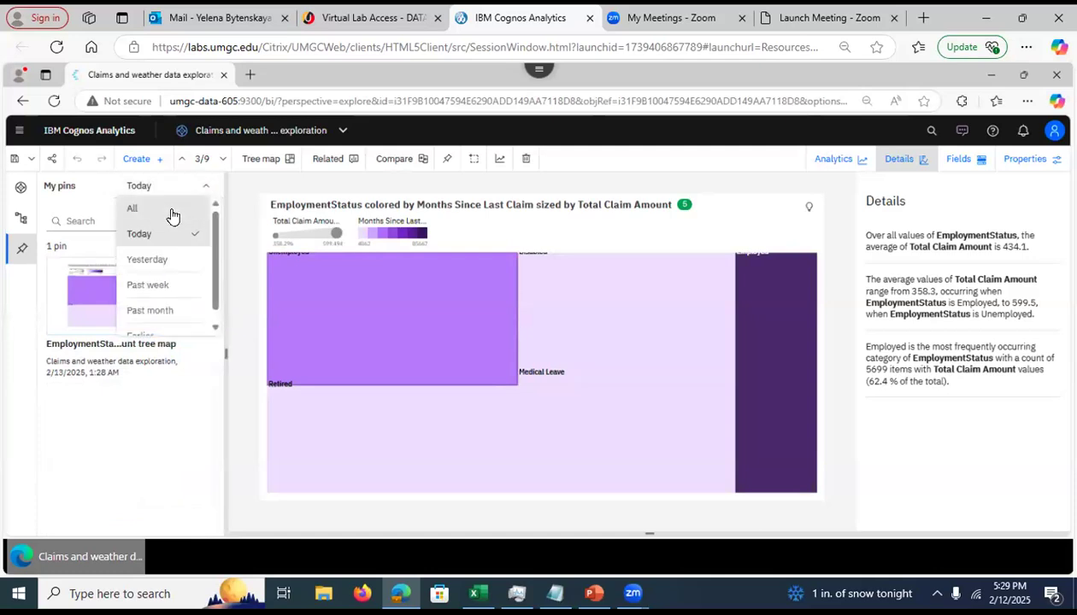
{"action": "left_click", "coordinate": [168, 211]}
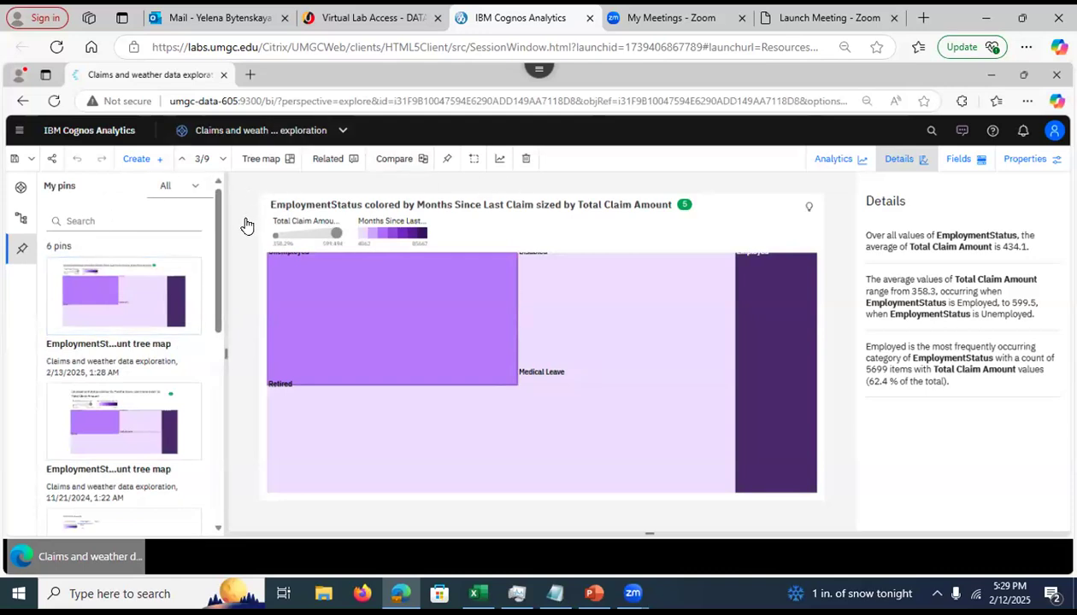
Switch to the Claims and weather data module 2 dashboard and add a second tab using the two-by-two template
{"action": "left_click", "coordinate": [321, 145]}
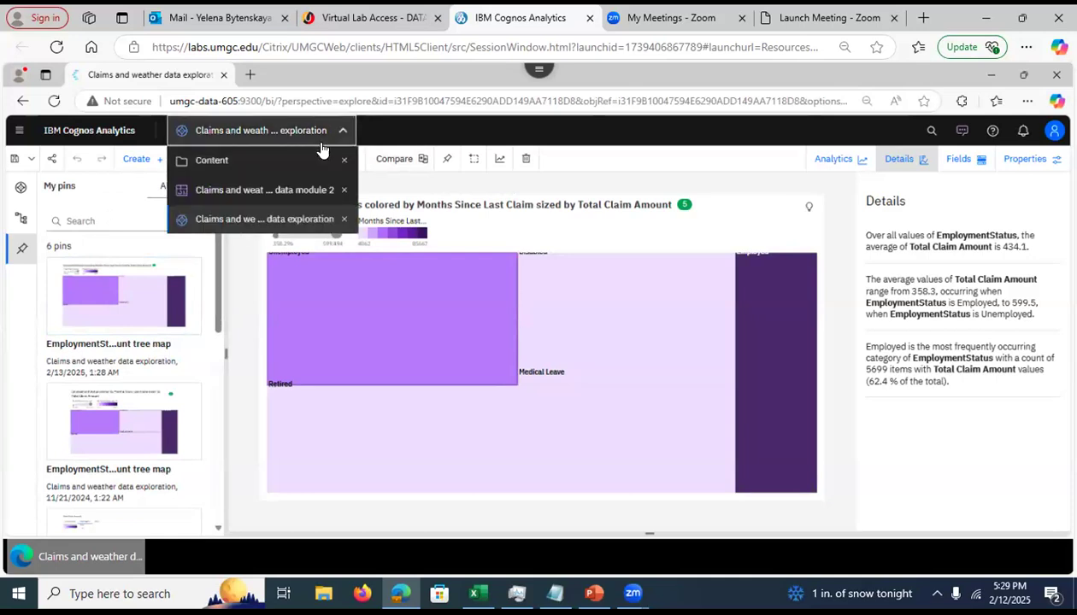
{"action": "left_click", "coordinate": [253, 189]}
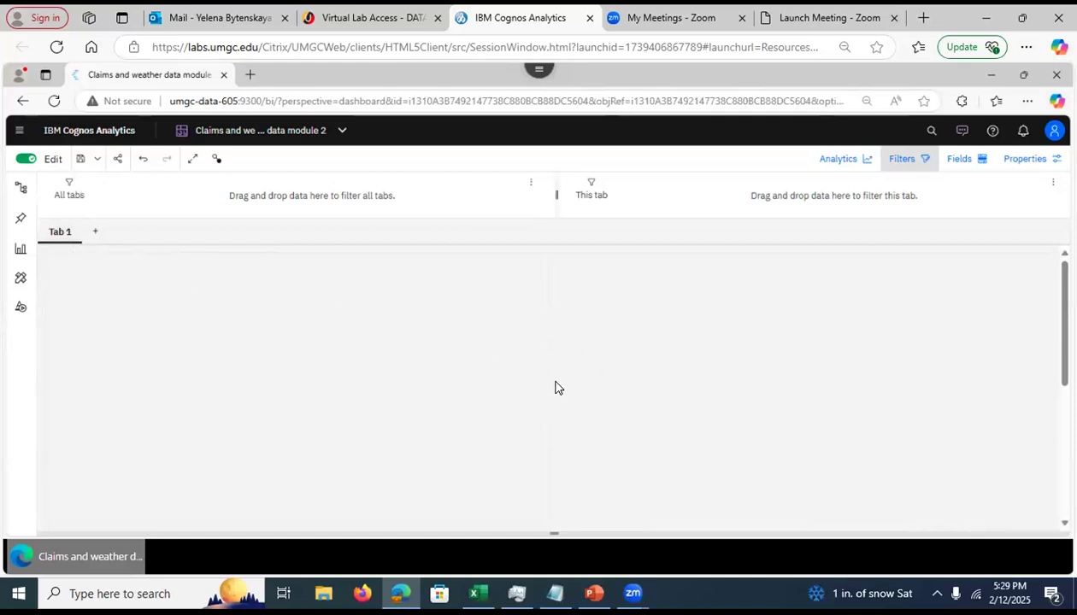
{"action": "left_click", "coordinate": [95, 234]}
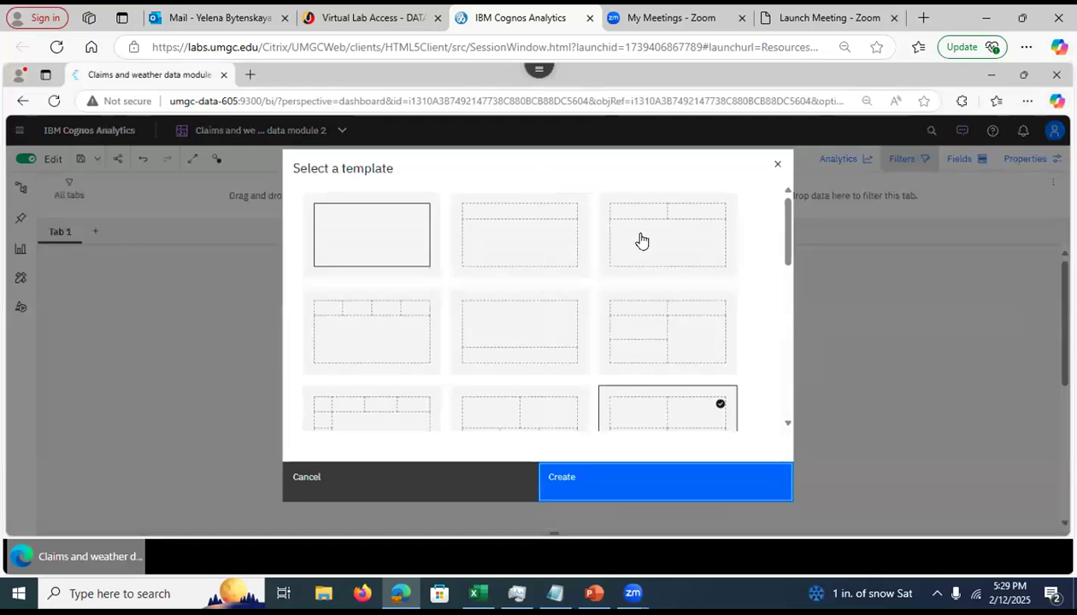
{"action": "left_click_drag", "start_coordinate": [788, 259], "coordinate": [788, 284]}
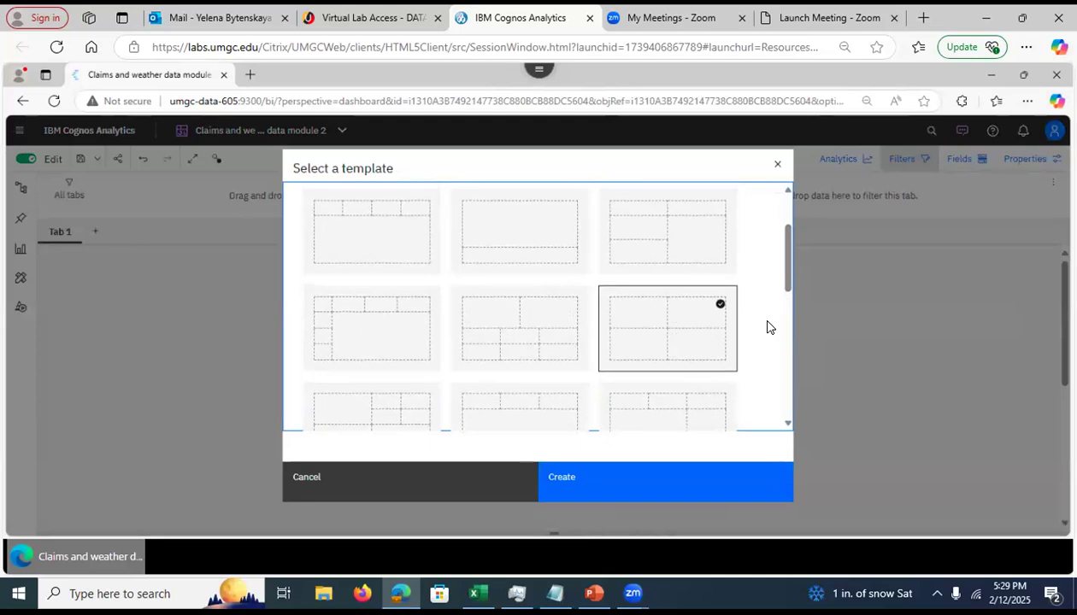
{"action": "left_click", "coordinate": [632, 488]}
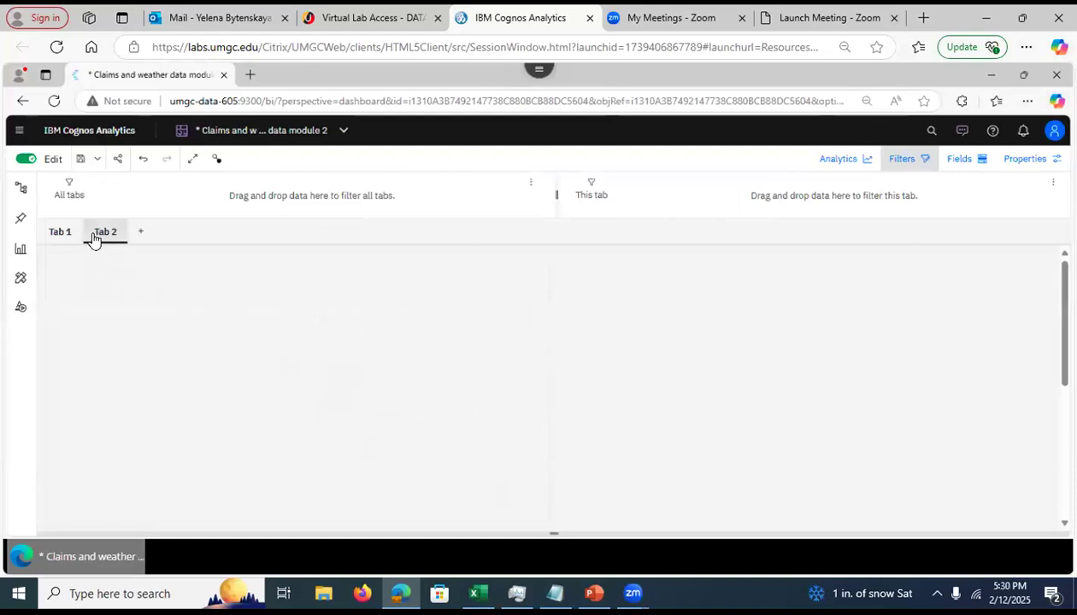
{"action": "left_click", "coordinate": [106, 236]}
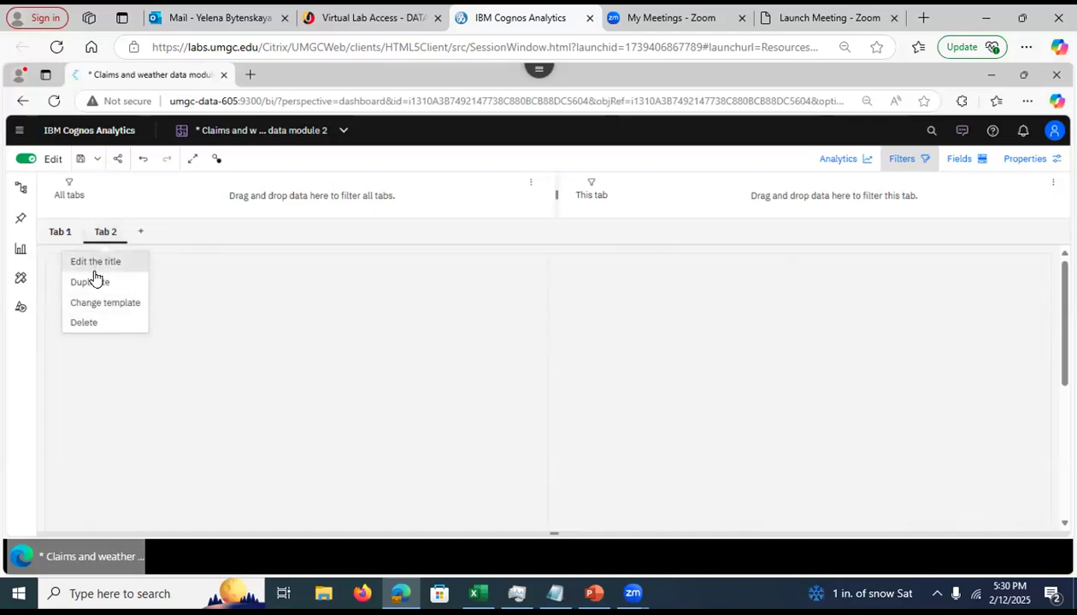
{"action": "left_click", "coordinate": [252, 314]}
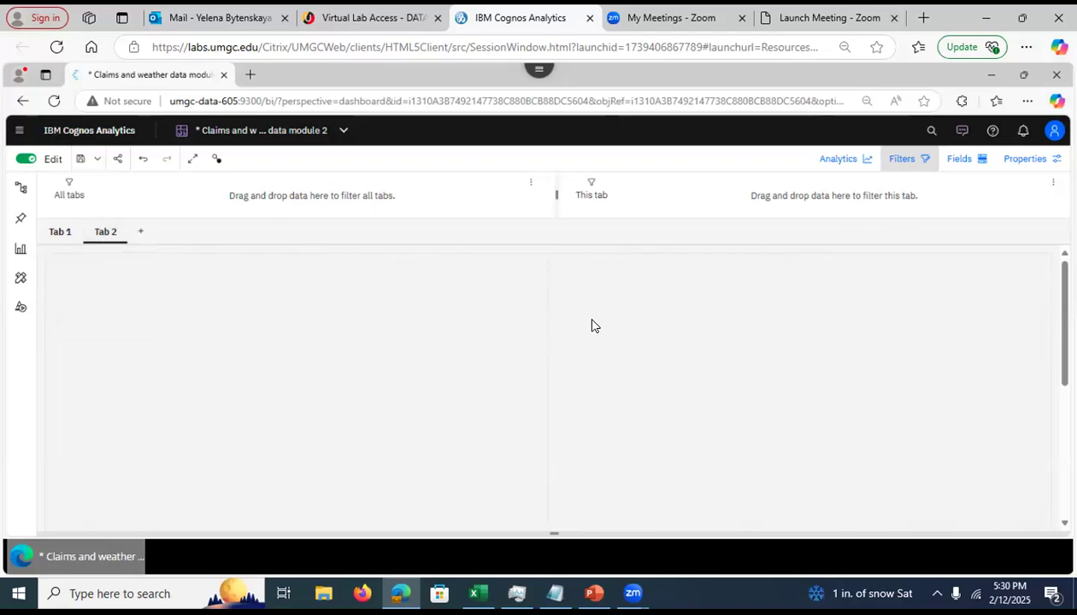
Open the dashboard properties from Tab 1, expand the tab label settings and review the available tab positions
{"action": "left_click", "coordinate": [62, 232]}
{"action": "left_click", "coordinate": [1009, 168]}
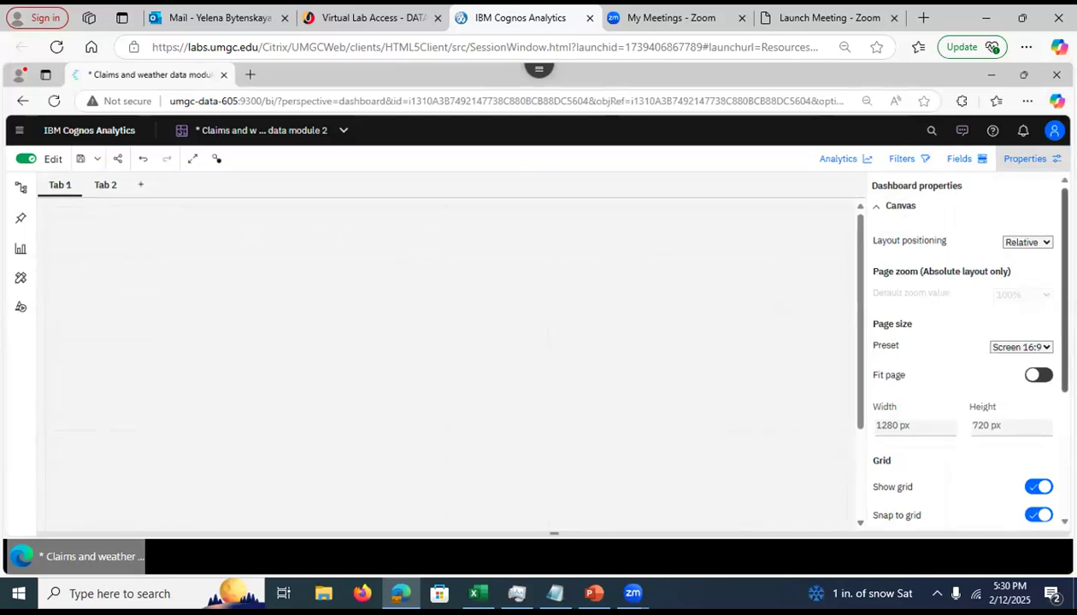
{"action": "scroll", "coordinate": [961, 341], "scroll_direction": "down", "scroll_amount": 3}
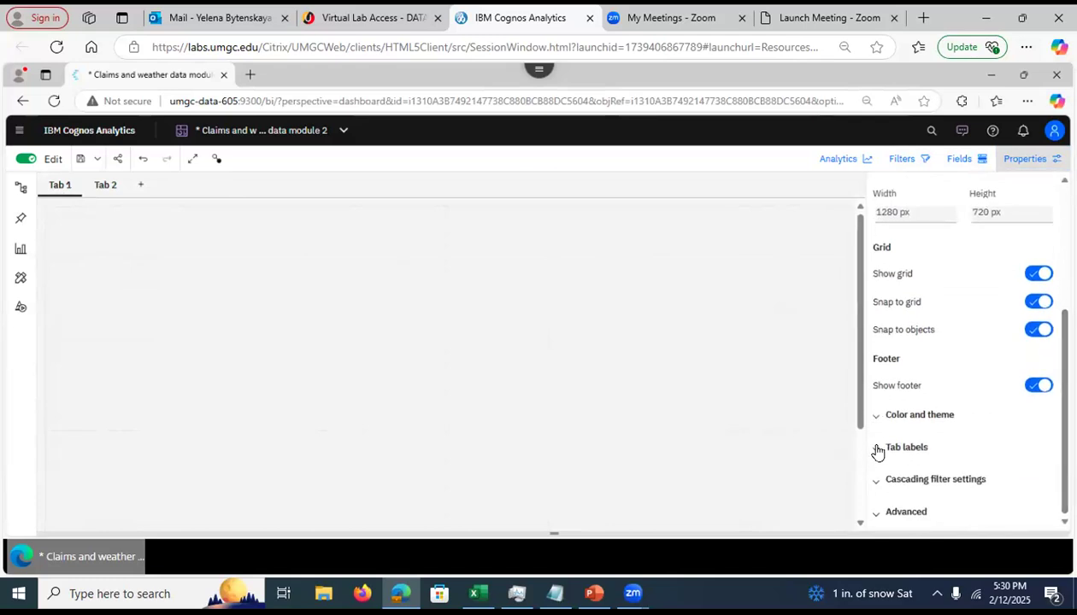
{"action": "left_click", "coordinate": [878, 449]}
{"action": "scroll", "coordinate": [988, 339], "scroll_direction": "down", "scroll_amount": 3}
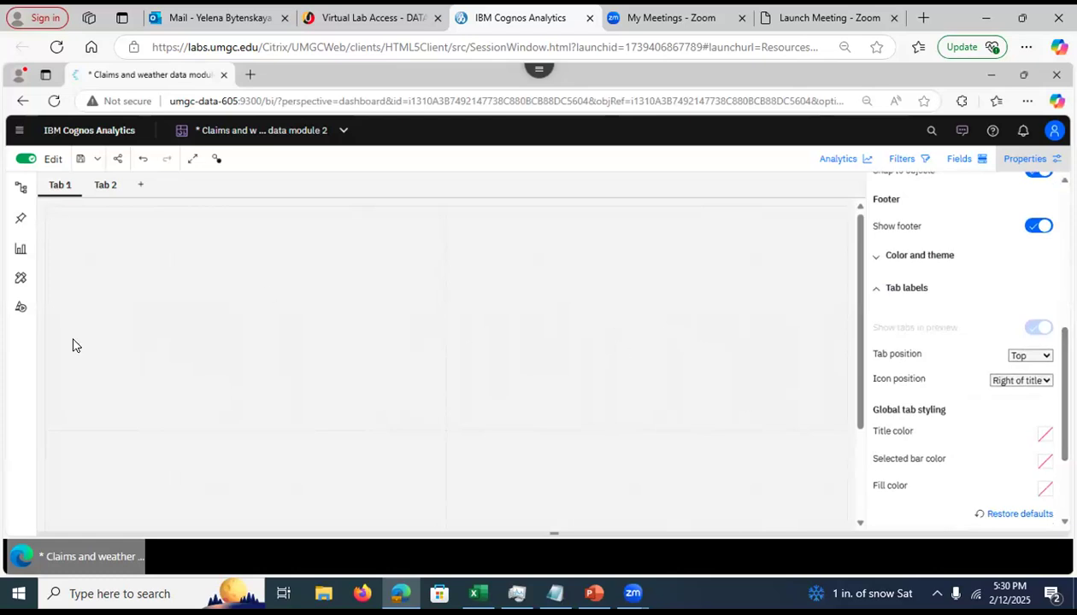
{"action": "left_click", "coordinate": [1042, 365]}
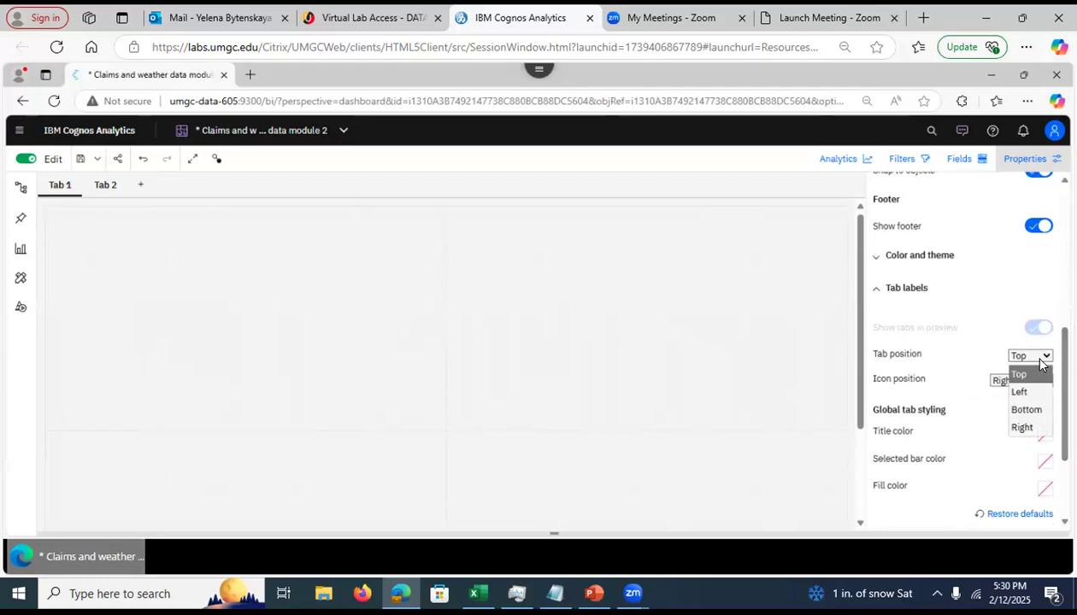
{"action": "left_click", "coordinate": [659, 376]}
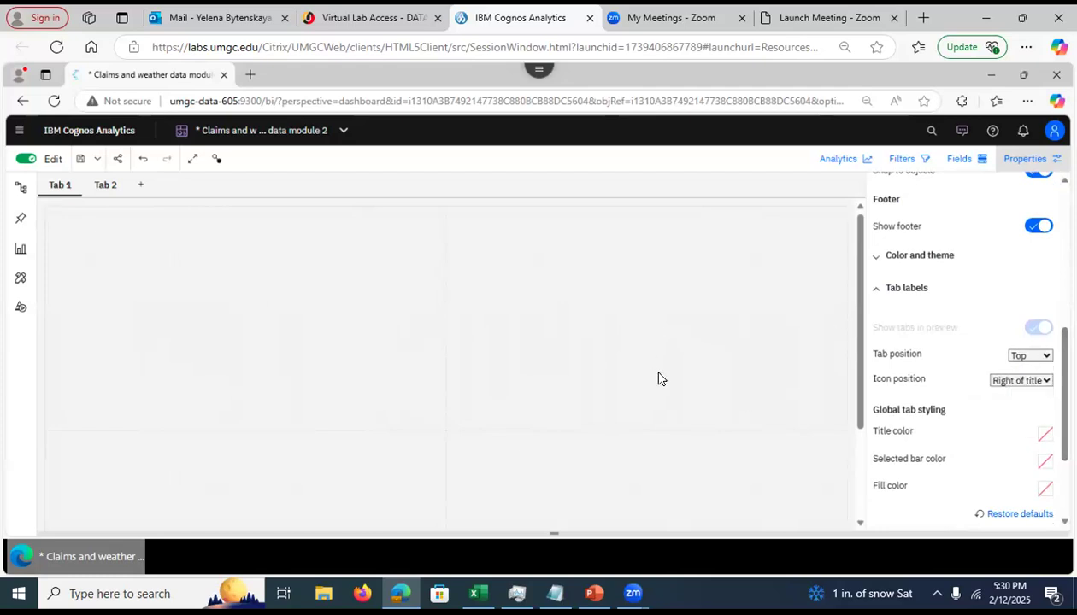
Style all tabs with title color red #DA1E28, selected bar color blue #0F62FE and fill color light gray #E0E0E0
{"action": "left_click", "coordinate": [1043, 433]}
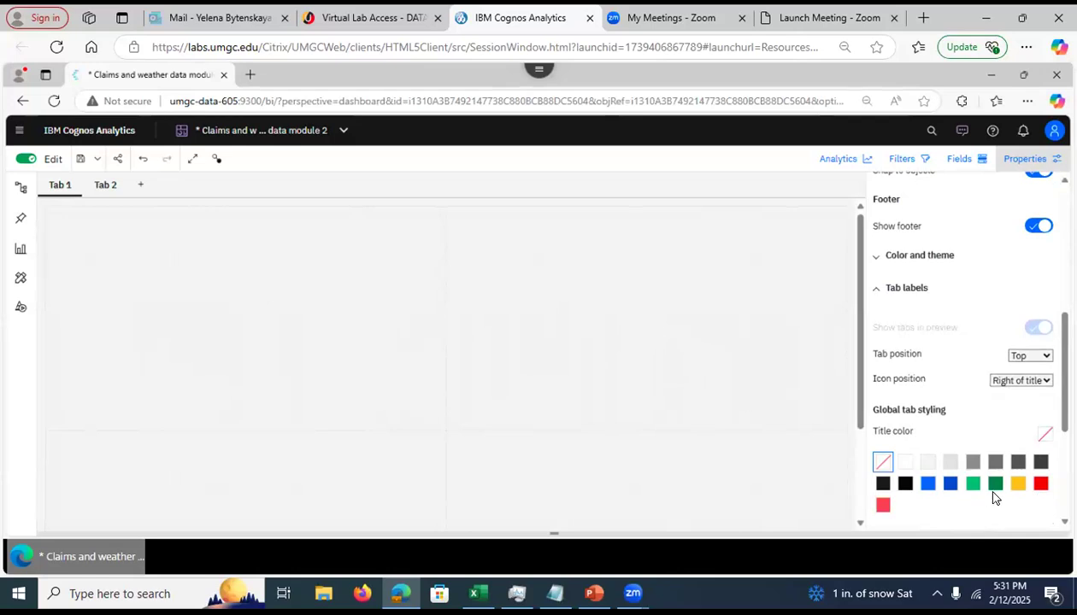
{"action": "left_click", "coordinate": [1040, 484]}
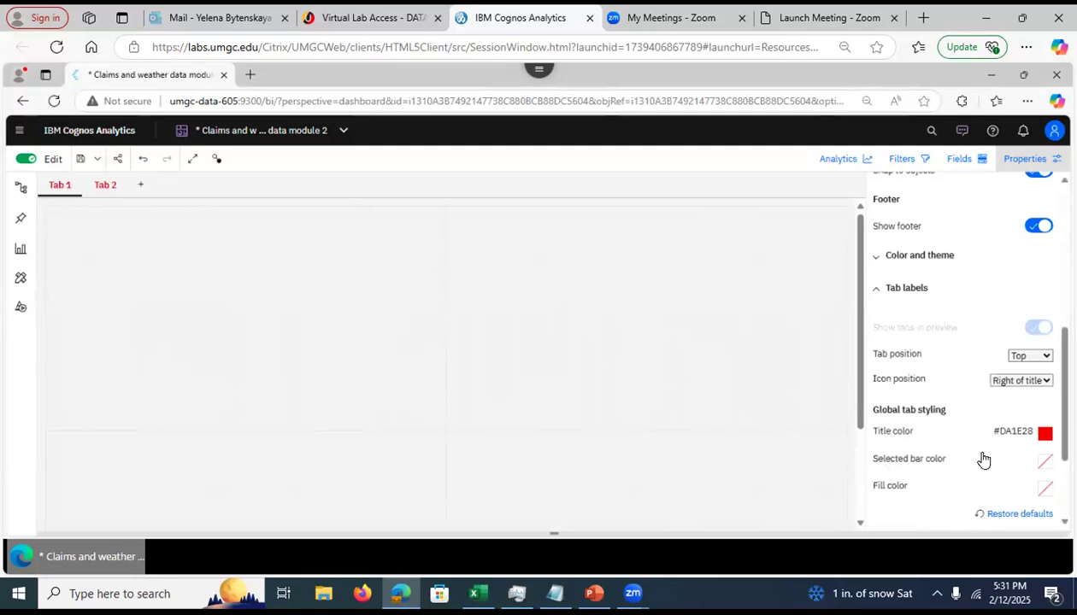
{"action": "left_click", "coordinate": [1043, 462]}
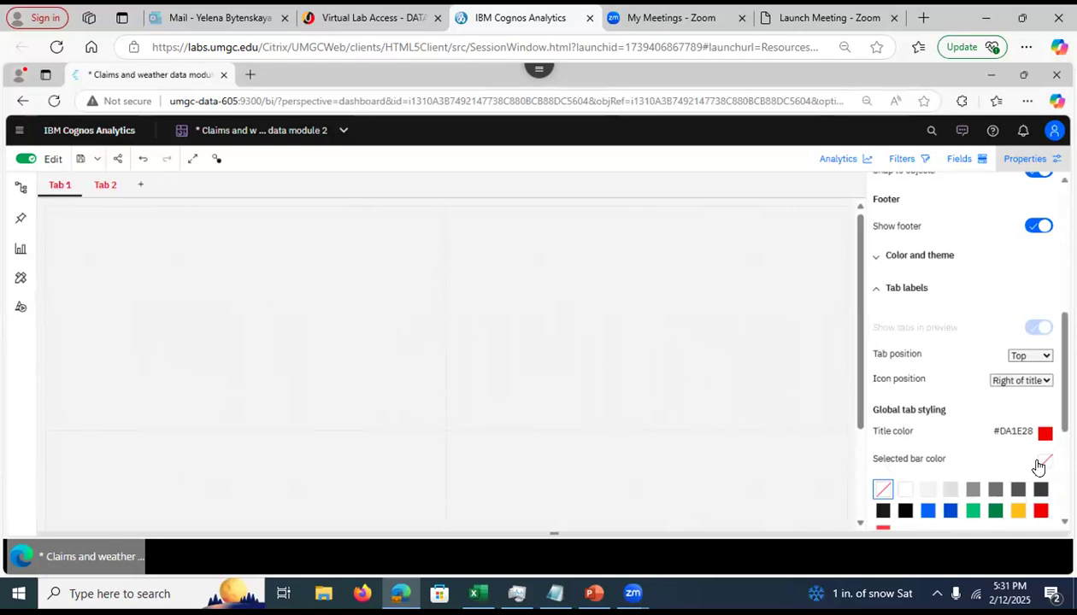
{"action": "left_click", "coordinate": [927, 511]}
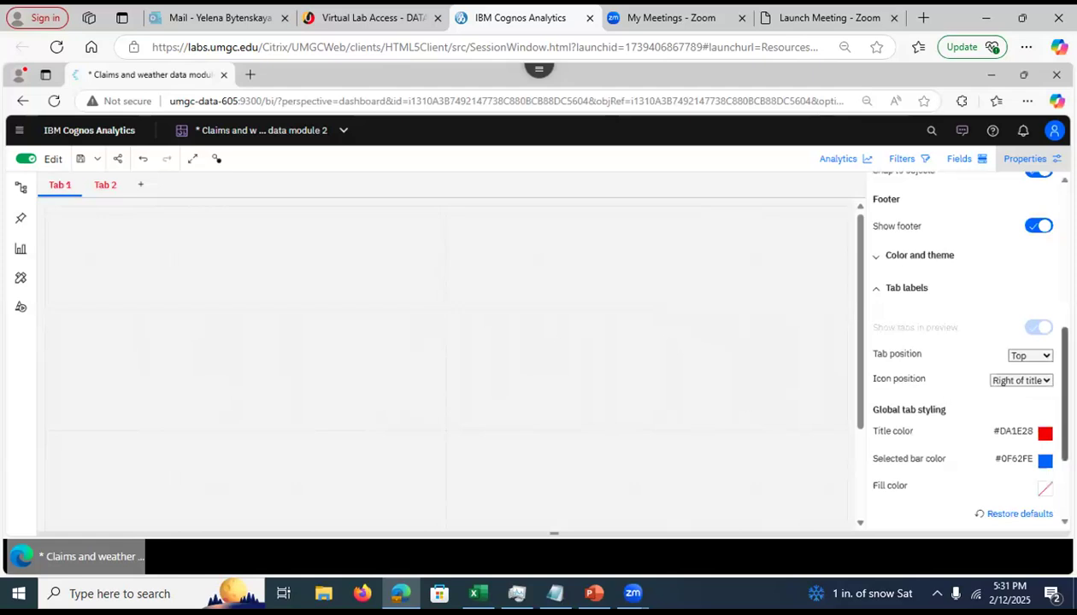
{"action": "scroll", "coordinate": [965, 342], "scroll_direction": "down", "scroll_amount": 1}
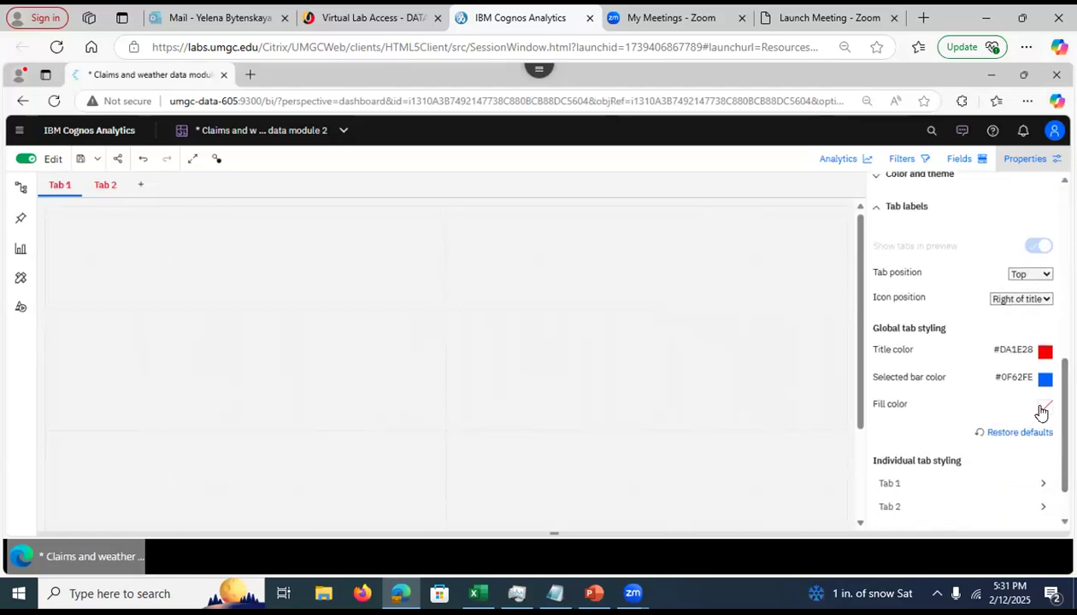
{"action": "left_click", "coordinate": [1043, 407]}
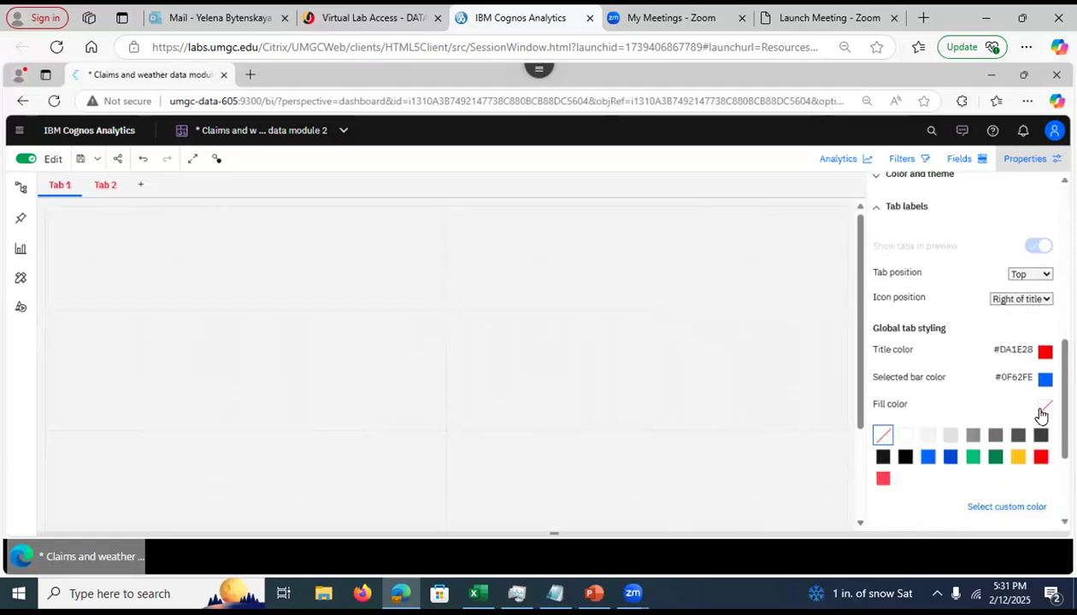
{"action": "left_click", "coordinate": [924, 438]}
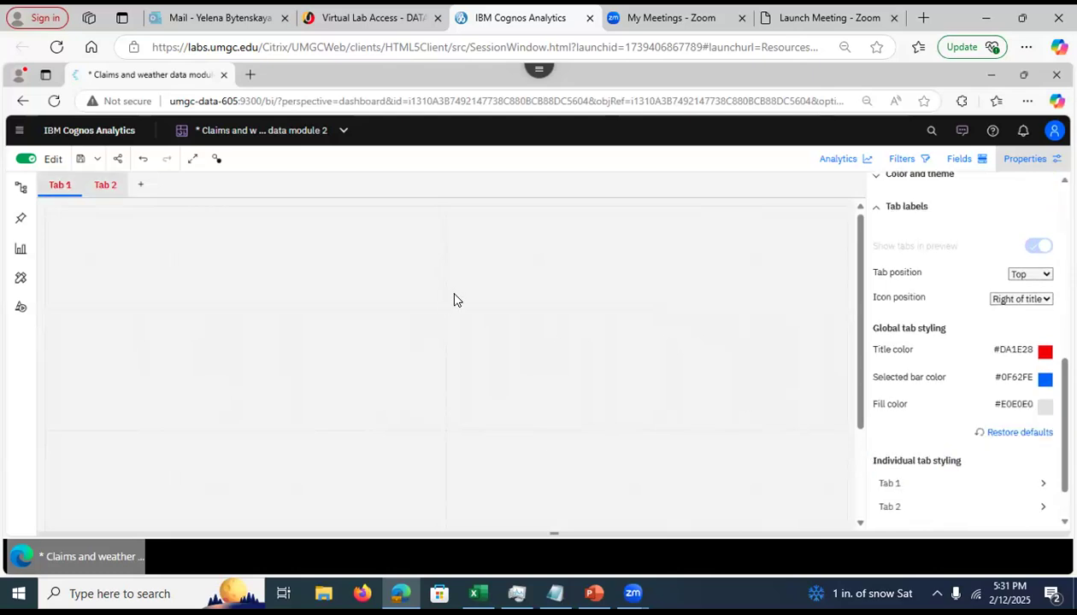
Try a heart icon on Tab 1 in its individual styling, undo it and return to the dashboard properties
{"action": "scroll", "coordinate": [961, 358], "scroll_direction": "down", "scroll_amount": 1}
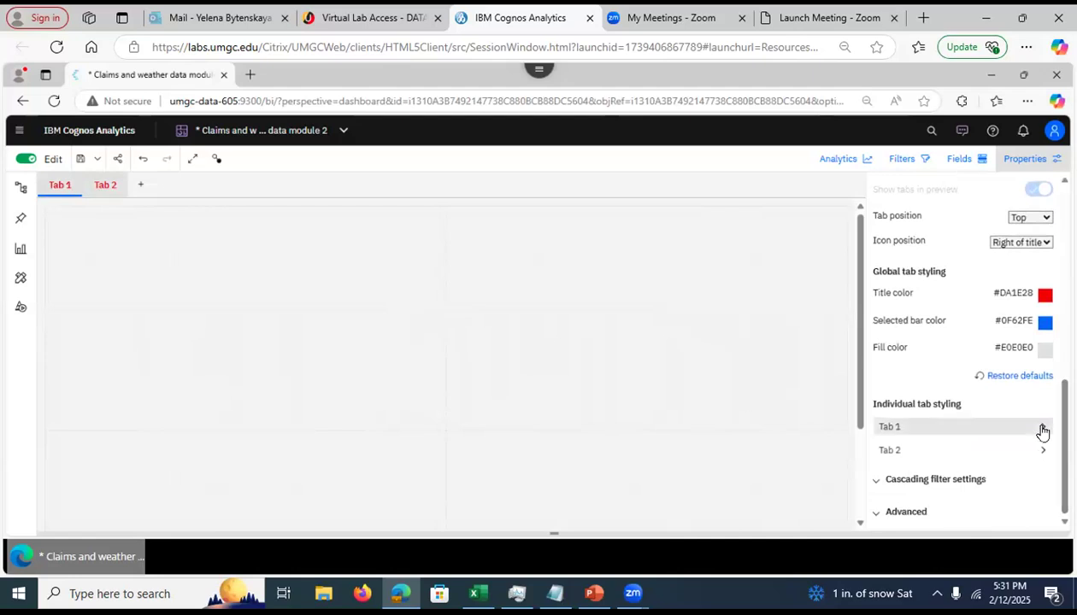
{"action": "left_click", "coordinate": [1043, 431]}
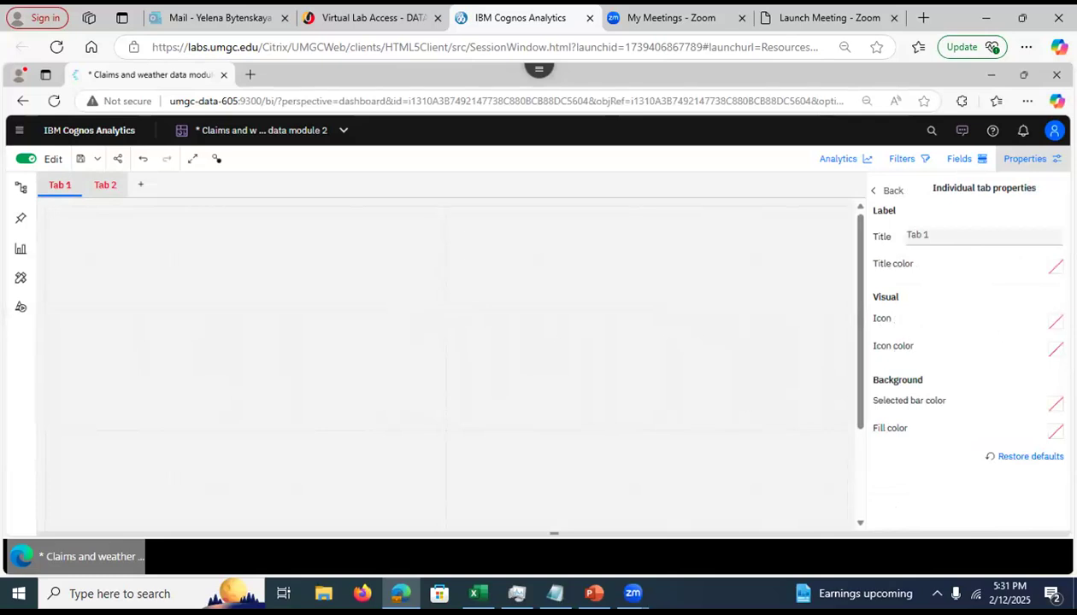
{"action": "left_click", "coordinate": [1056, 322]}
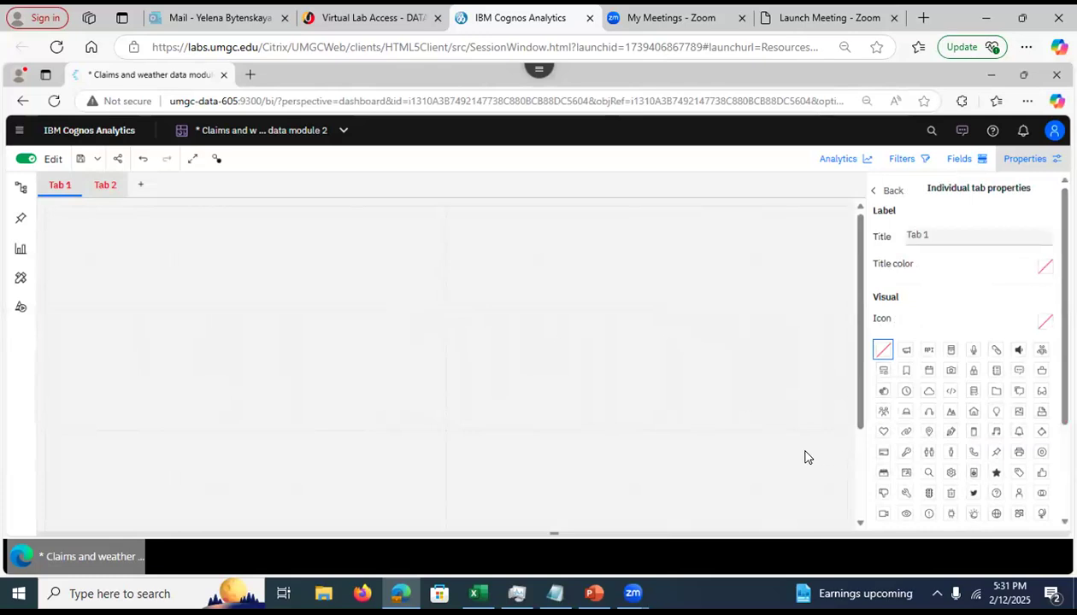
{"action": "left_click", "coordinate": [883, 431]}
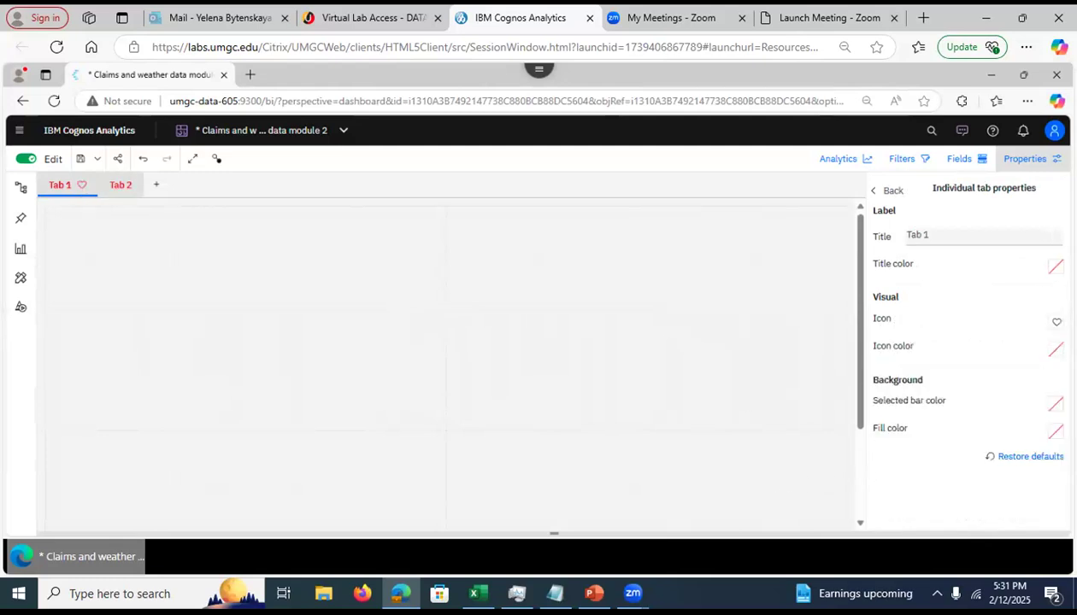
{"action": "left_click", "coordinate": [1056, 322]}
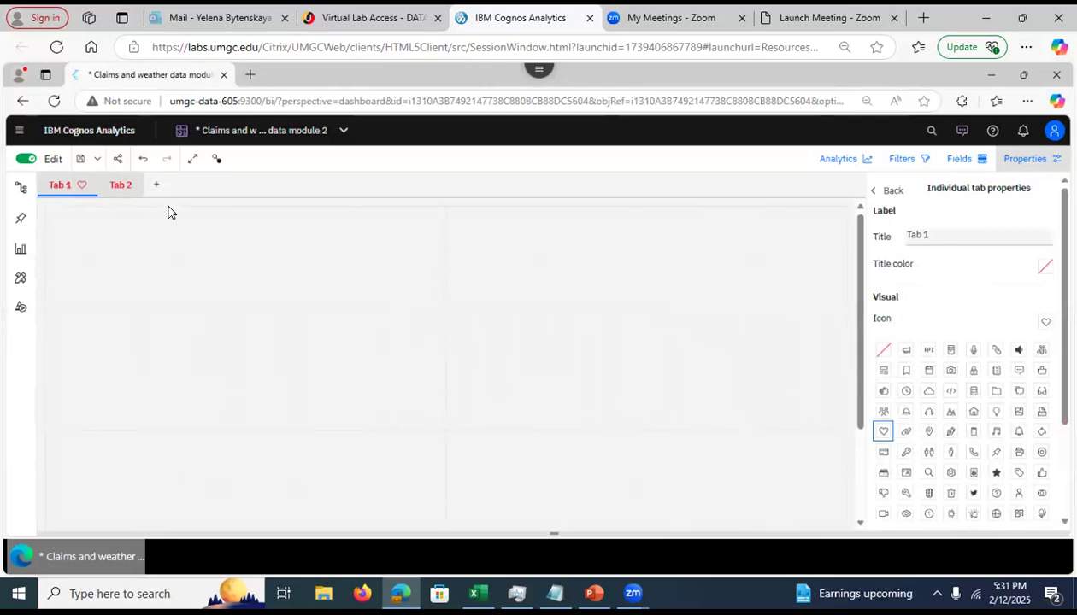
{"action": "left_click", "coordinate": [142, 159]}
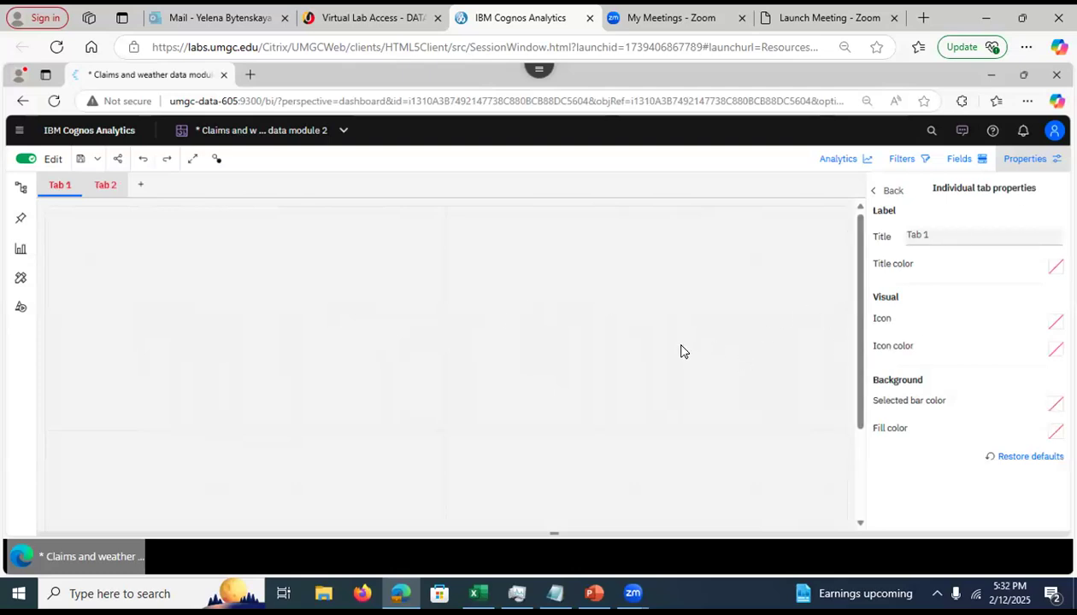
{"action": "left_click", "coordinate": [891, 189]}
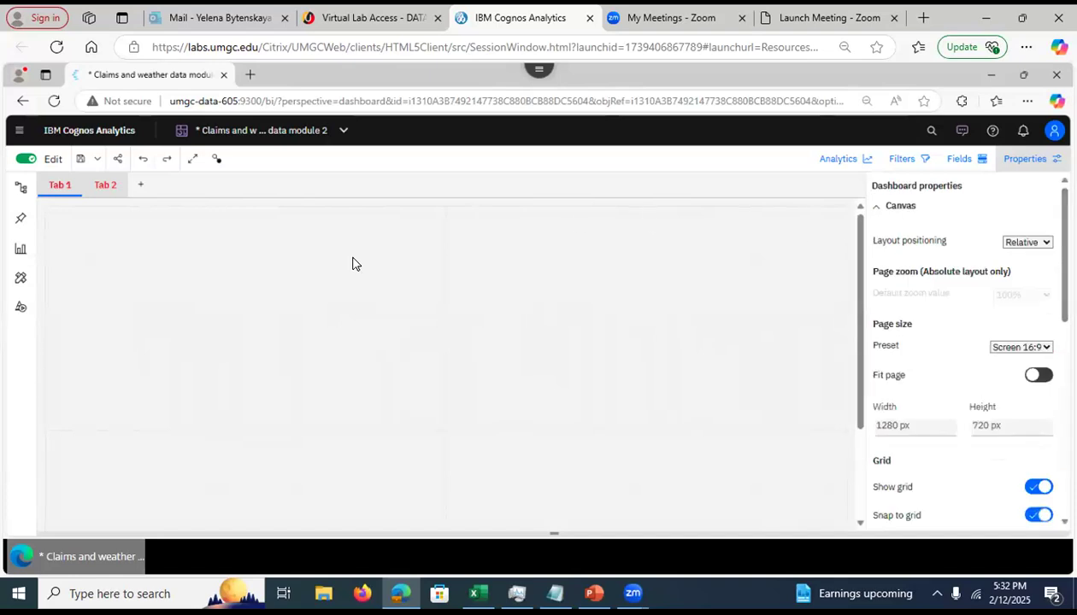
Browse the pinned visualizations and place the 11/21/2024 EmploymentStatus tree map in the upper-left cell of Tab 1
{"action": "left_click", "coordinate": [22, 222]}
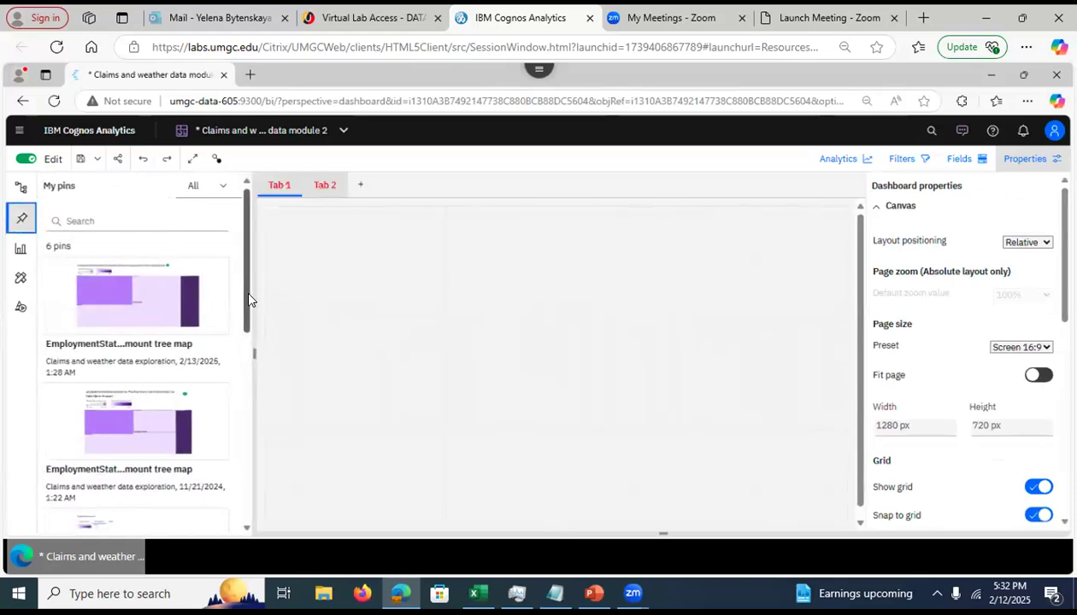
{"action": "scroll", "coordinate": [247, 303], "scroll_direction": "down", "scroll_amount": 1}
{"action": "scroll", "coordinate": [249, 312], "scroll_direction": "down", "scroll_amount": 1}
{"action": "left_click_drag", "start_coordinate": [250, 312], "coordinate": [249, 503]}
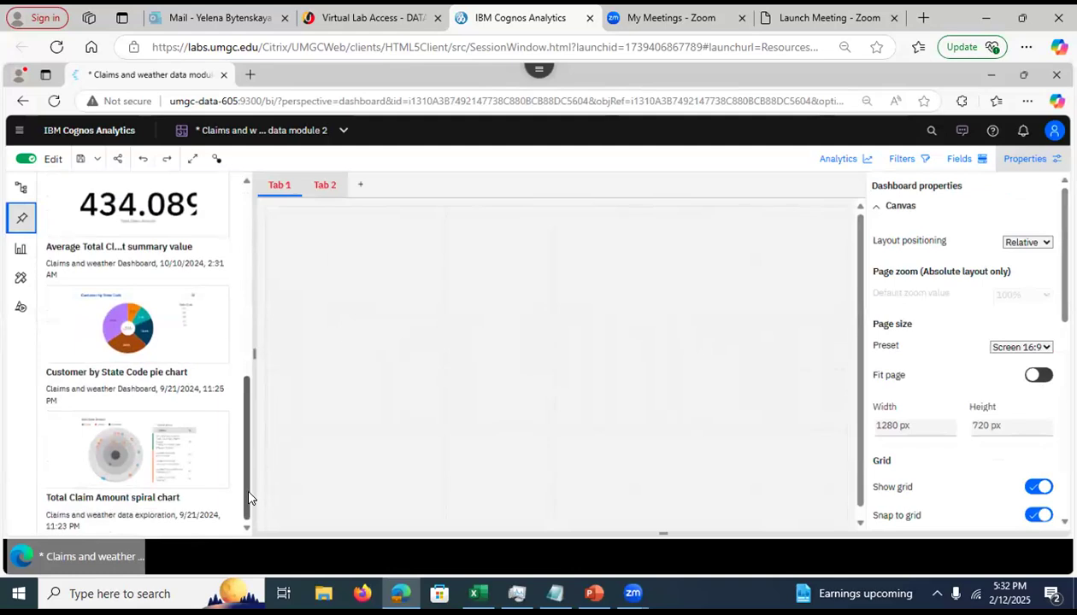
{"action": "left_click_drag", "start_coordinate": [249, 454], "coordinate": [248, 387]}
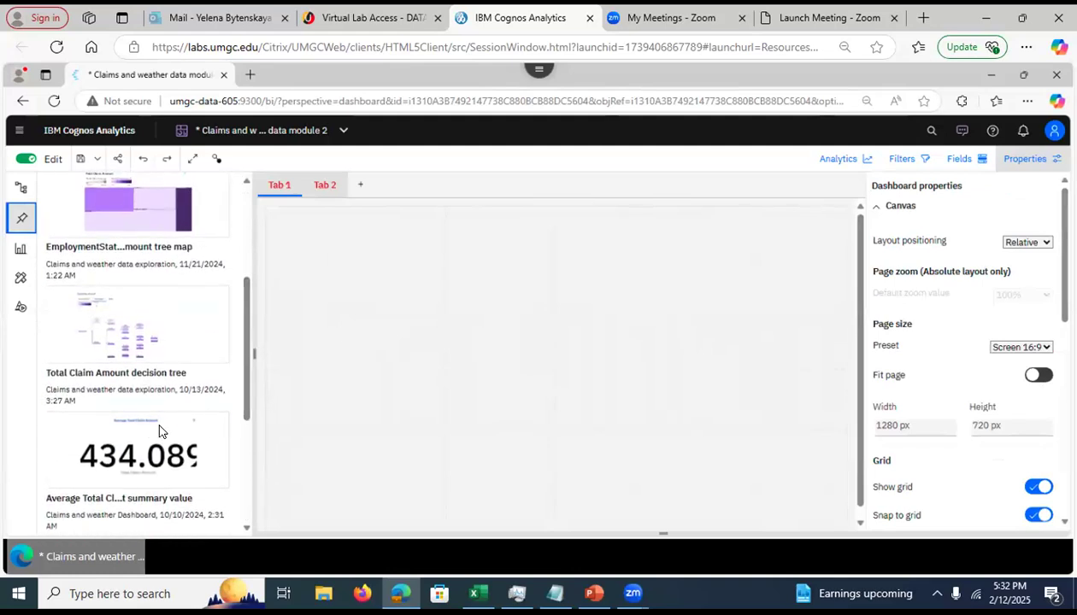
{"action": "left_click_drag", "start_coordinate": [246, 317], "coordinate": [243, 272]}
{"action": "scroll", "coordinate": [242, 275], "scroll_direction": "up", "scroll_amount": 5}
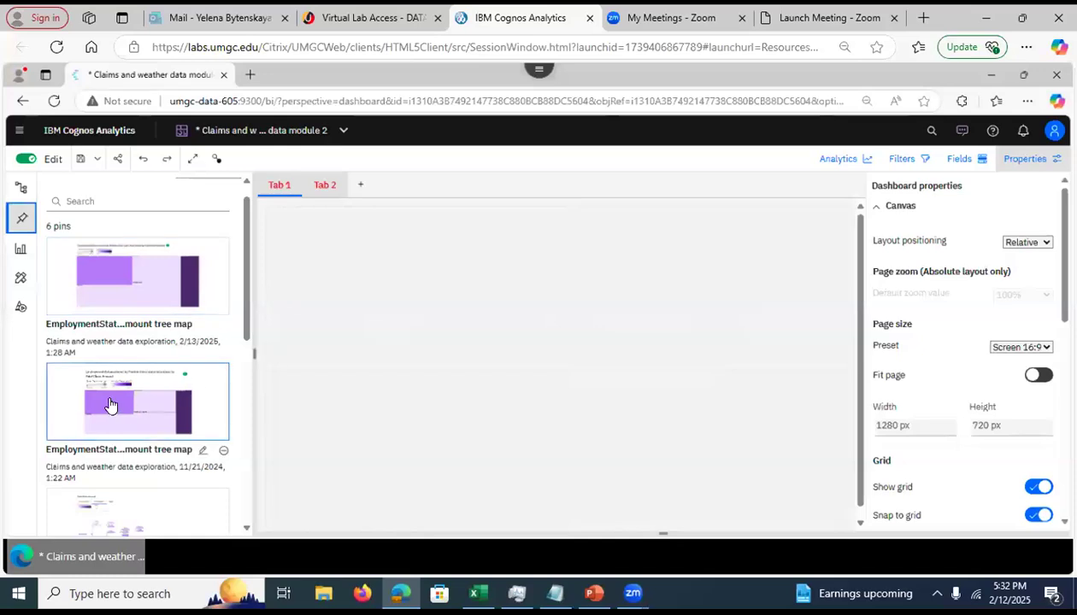
{"action": "left_click_drag", "start_coordinate": [110, 405], "coordinate": [408, 291]}
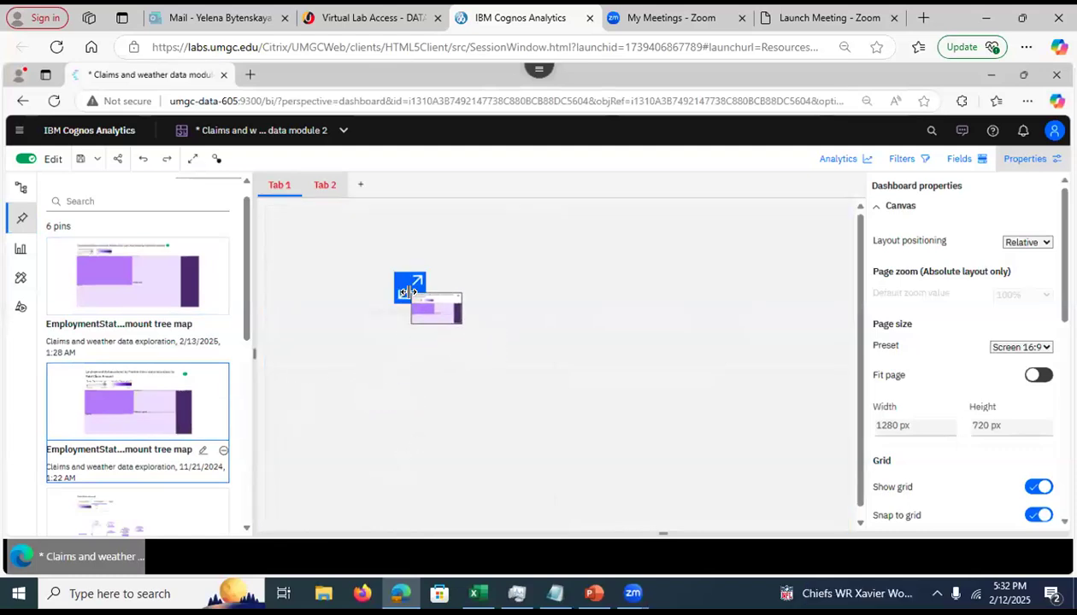
{"action": "left_click_drag", "start_coordinate": [409, 292], "coordinate": [408, 292]}
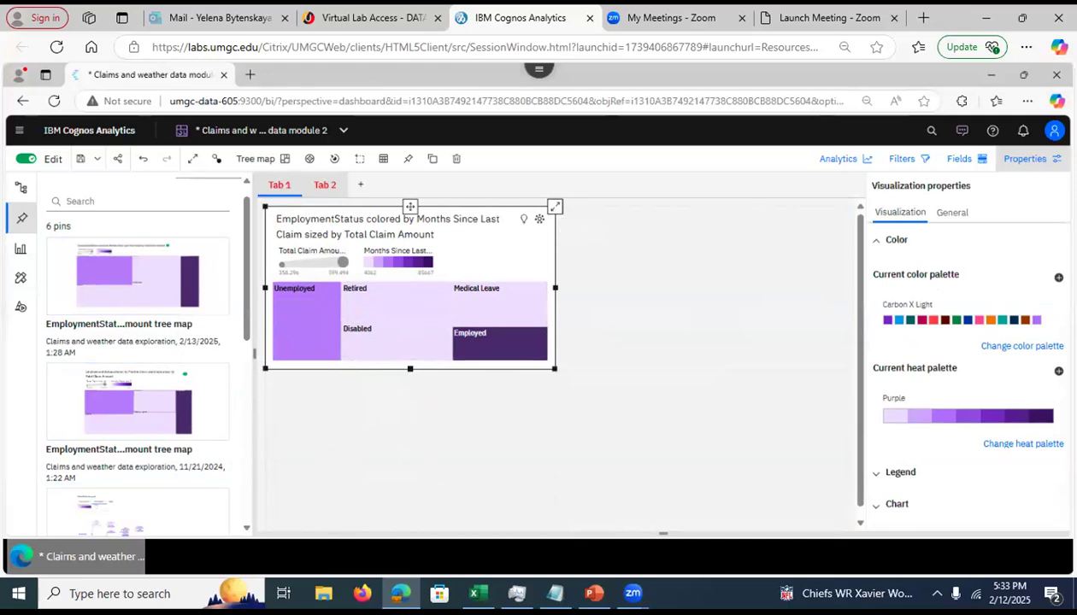
Change the tree map's heat palette to Magenta and deselect the visualization
{"action": "left_click", "coordinate": [1013, 445]}
{"action": "left_click", "coordinate": [998, 416]}
{"action": "left_click", "coordinate": [648, 348]}
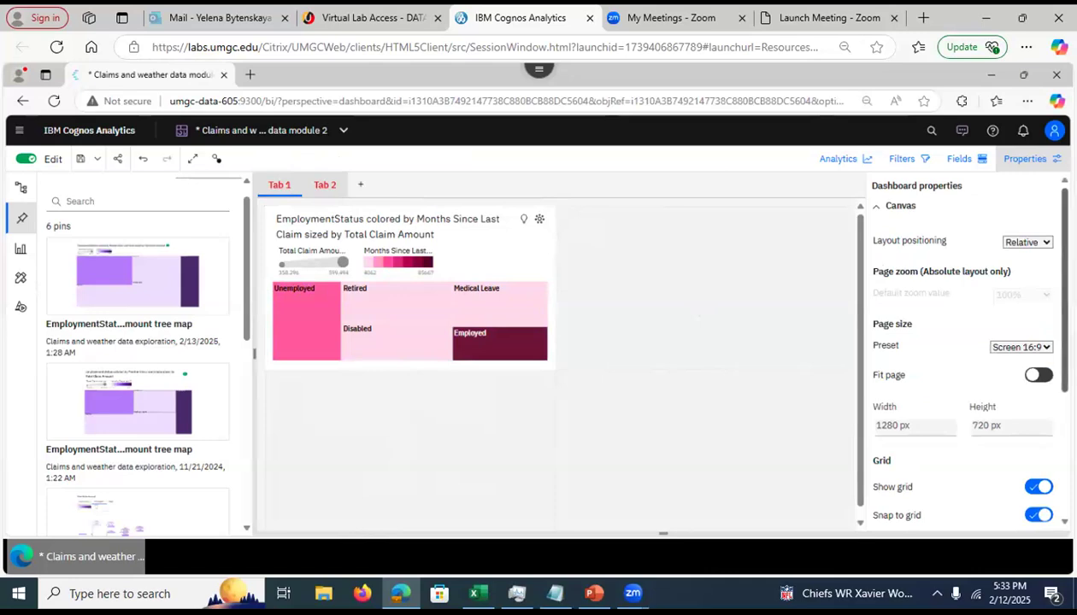
{"action": "scroll", "coordinate": [966, 359], "scroll_direction": "down", "scroll_amount": 2}
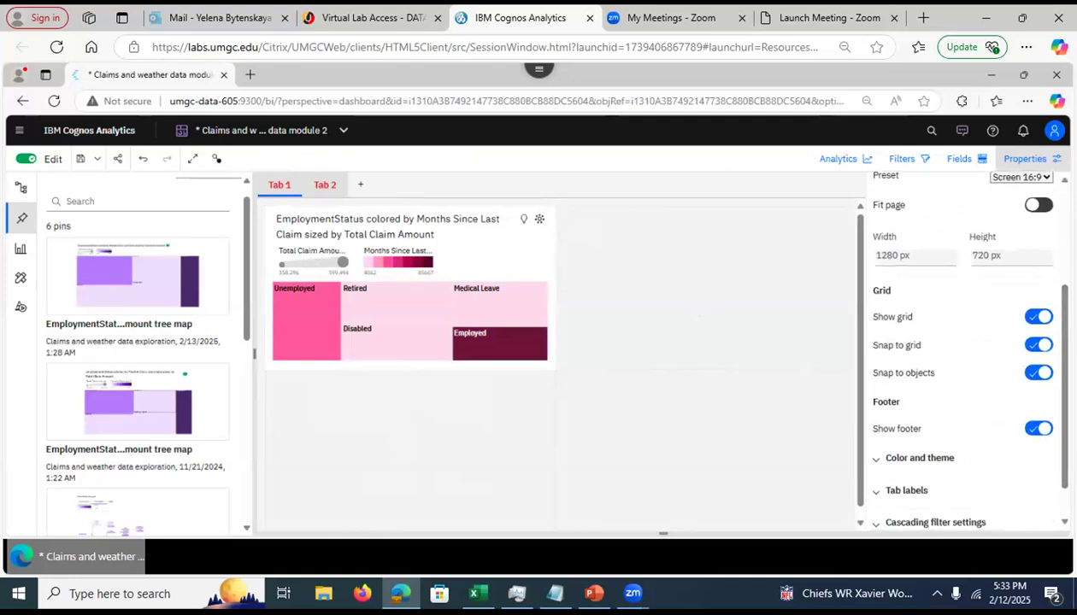
Review the tree map's chart settings and set its border color to black #000000
{"action": "left_click", "coordinate": [491, 250]}
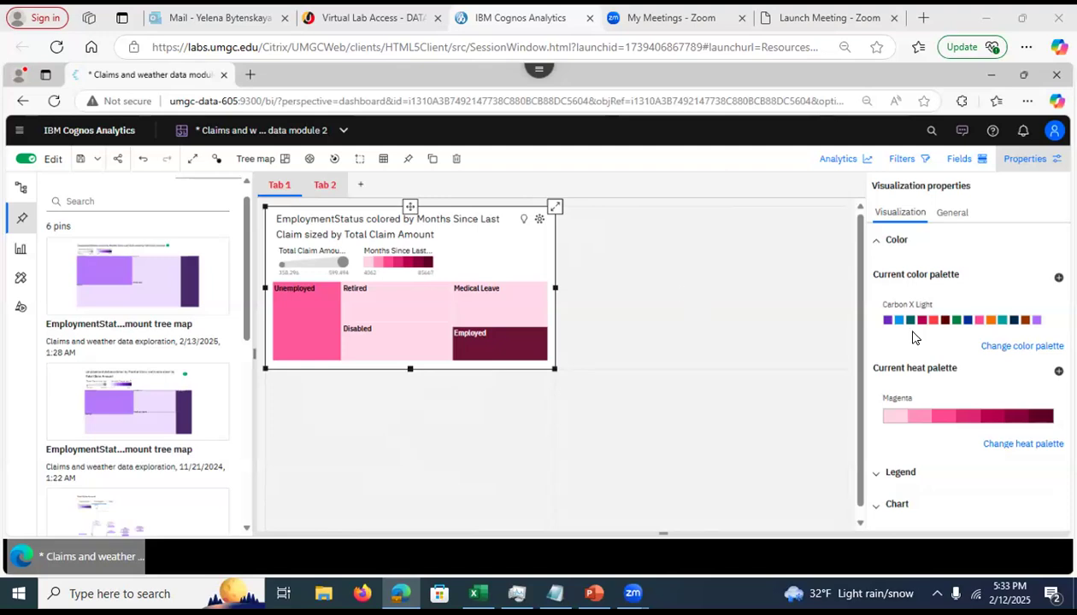
{"action": "left_click", "coordinate": [878, 509]}
{"action": "left_click_drag", "start_coordinate": [1064, 334], "coordinate": [1065, 271]}
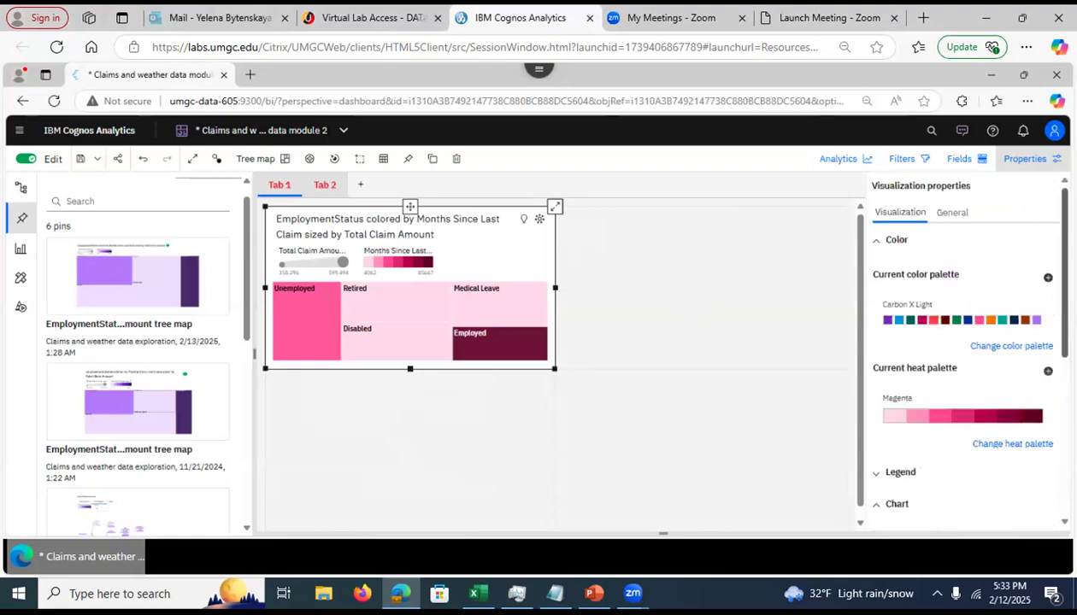
{"action": "left_click", "coordinate": [952, 213]}
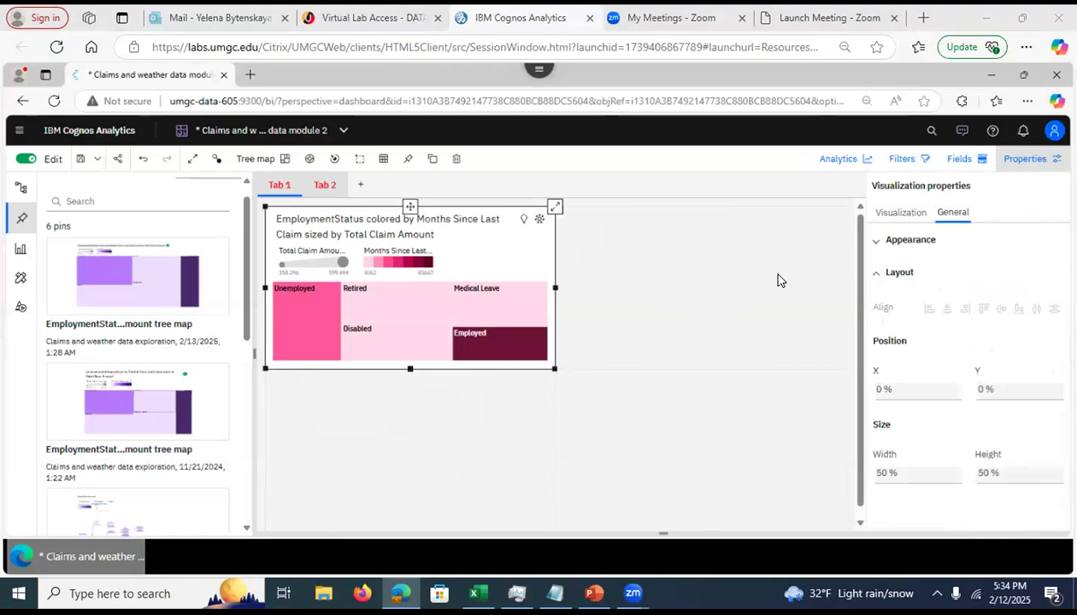
{"action": "left_click", "coordinate": [878, 246]}
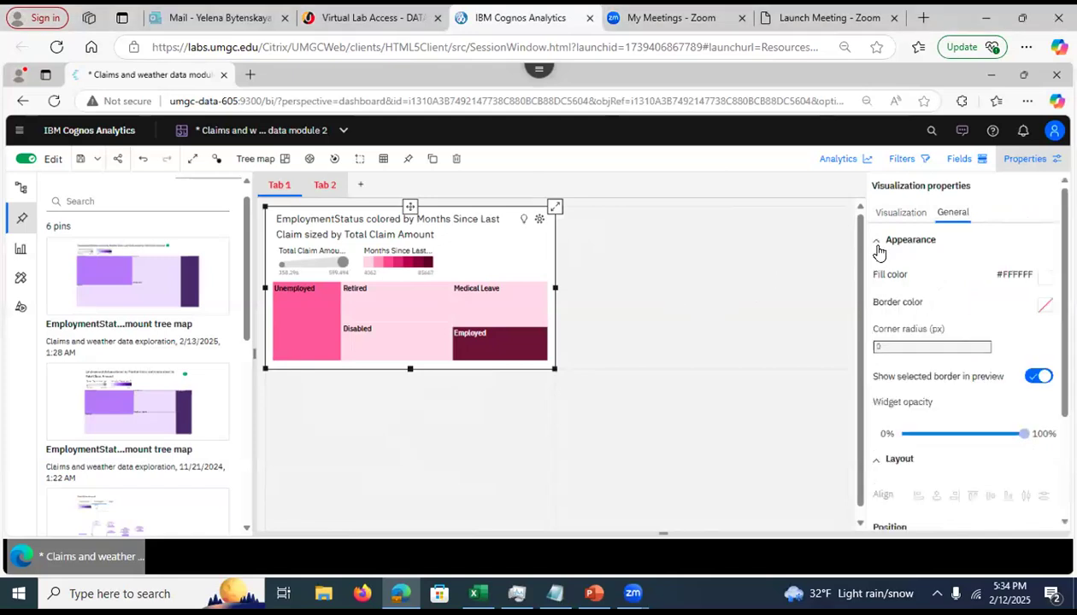
{"action": "left_click", "coordinate": [1037, 307]}
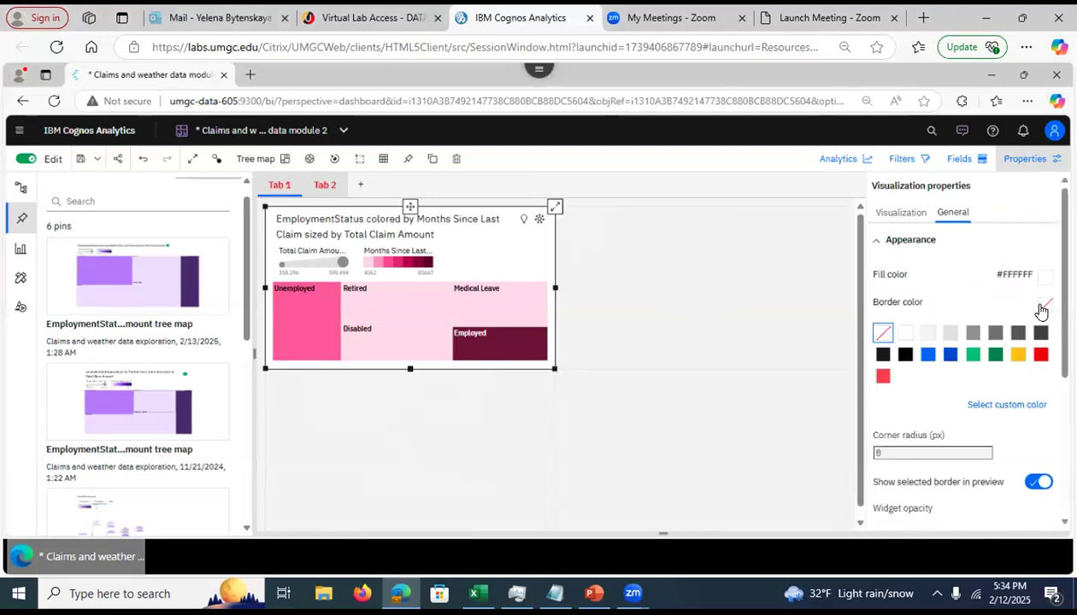
{"action": "left_click", "coordinate": [902, 357]}
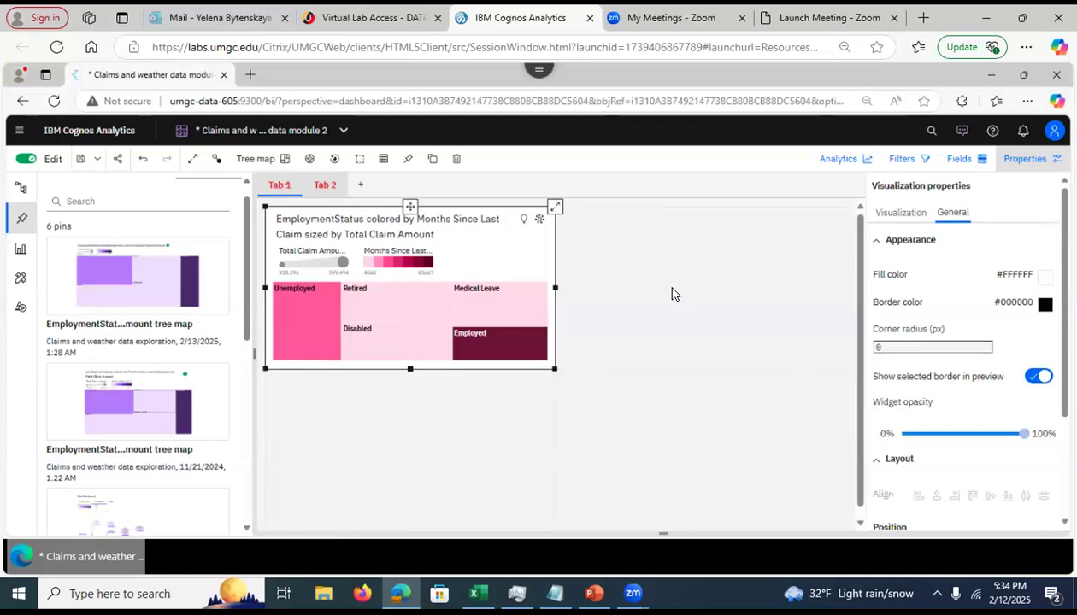
Check the text formatting options for the tree map's title, deselect the visualization and save the dashboard
{"action": "double_click", "coordinate": [423, 231]}
{"action": "left_click", "coordinate": [438, 235]}
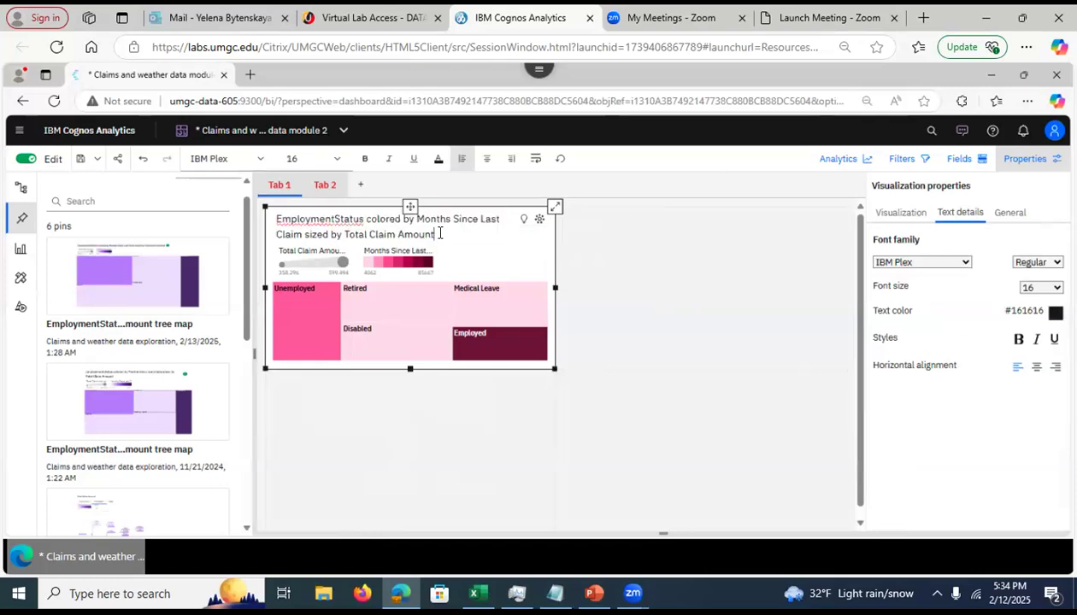
{"action": "left_click_drag", "start_coordinate": [437, 235], "coordinate": [273, 220]}
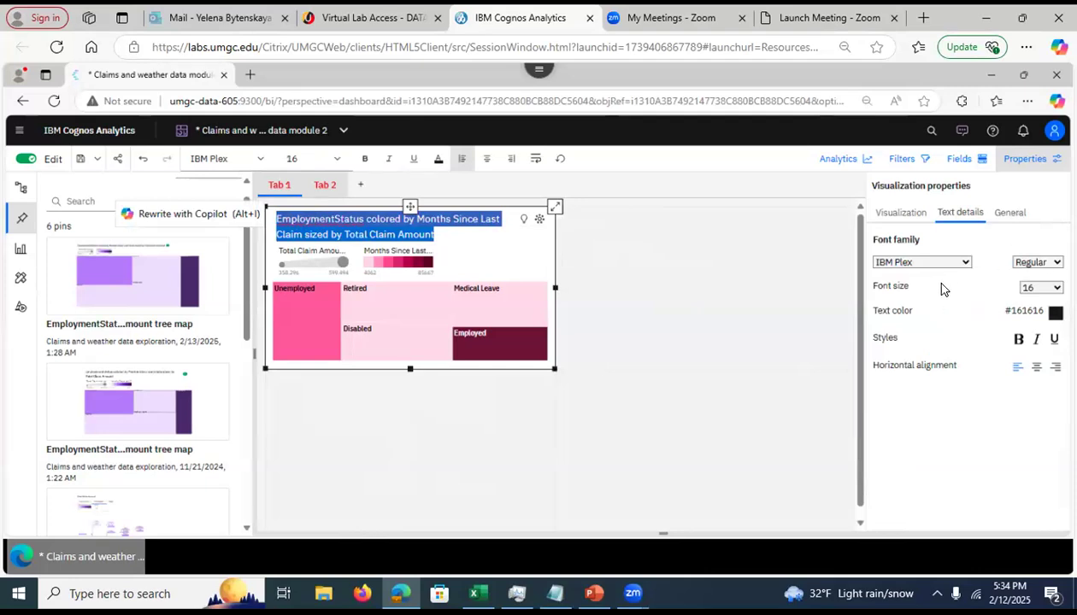
{"action": "left_click", "coordinate": [679, 300]}
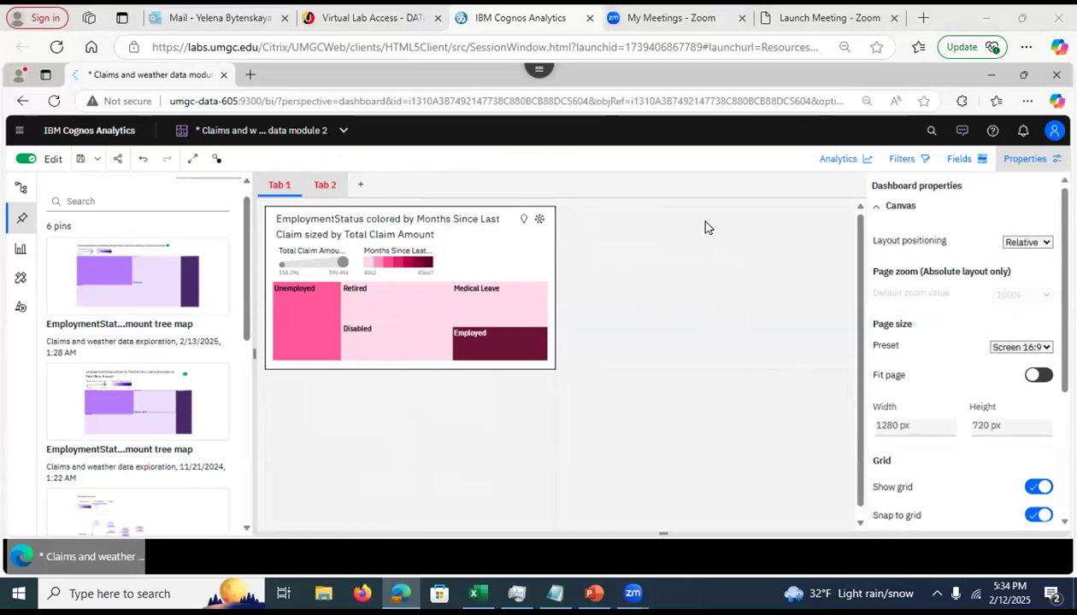
{"action": "left_click", "coordinate": [80, 158]}
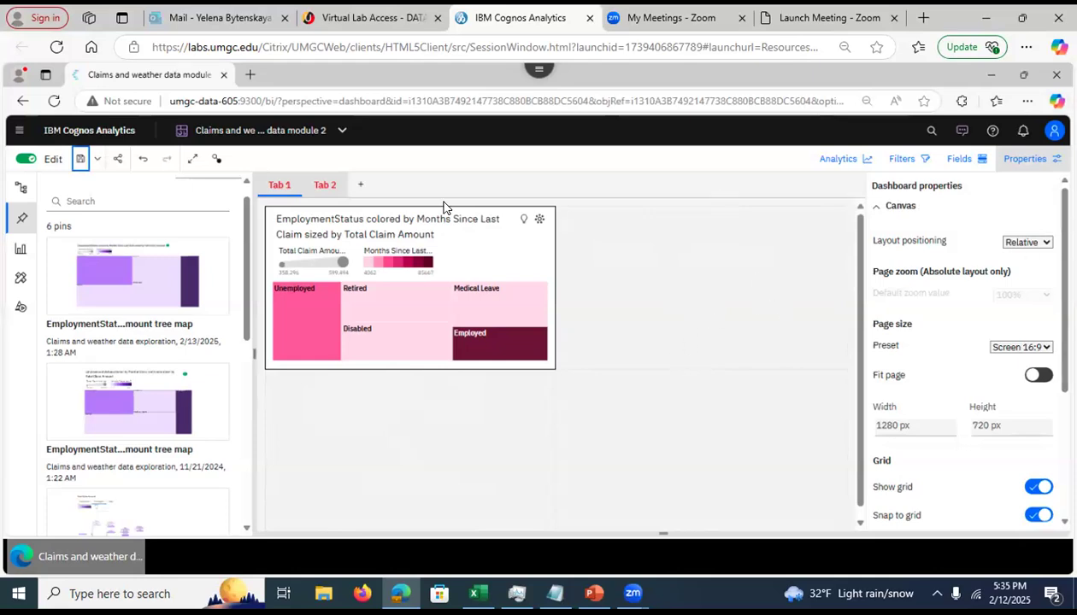
Add a pie visualization to the upper-right cell of Tab 1, beside the tree map
{"action": "left_click", "coordinate": [10, 245]}
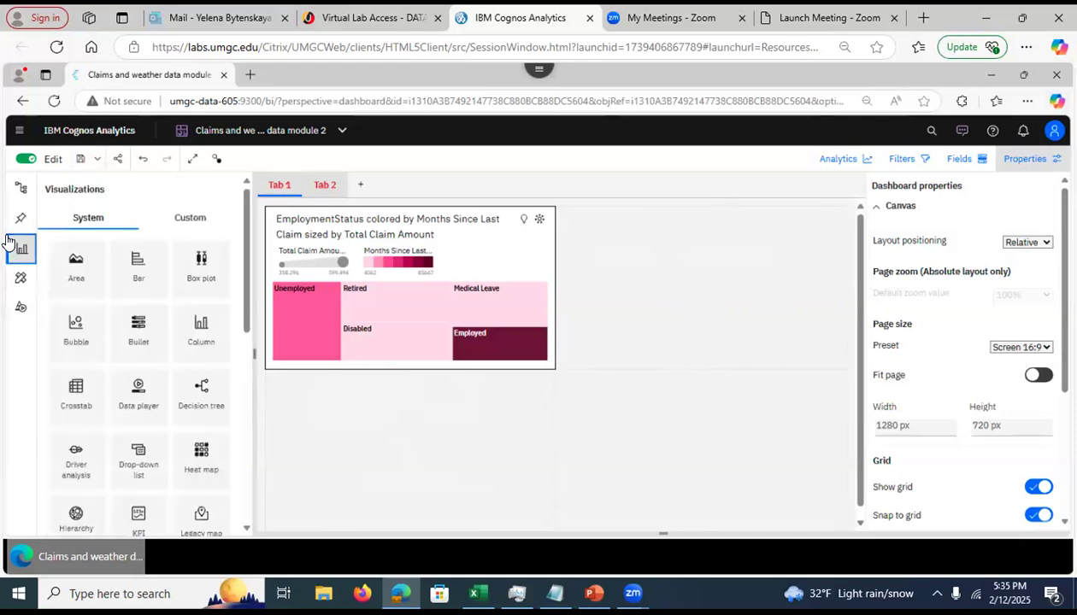
{"action": "left_click_drag", "start_coordinate": [244, 327], "coordinate": [241, 461]}
{"action": "left_click_drag", "start_coordinate": [134, 370], "coordinate": [697, 284]}
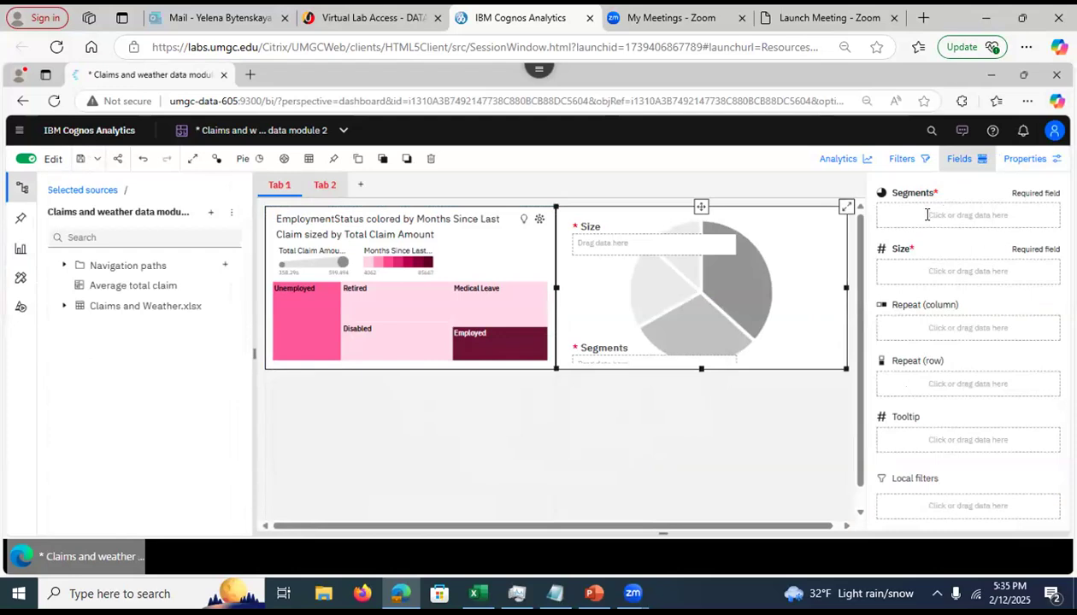
Assign State to the pie visualization's Segments
{"action": "left_click", "coordinate": [944, 214]}
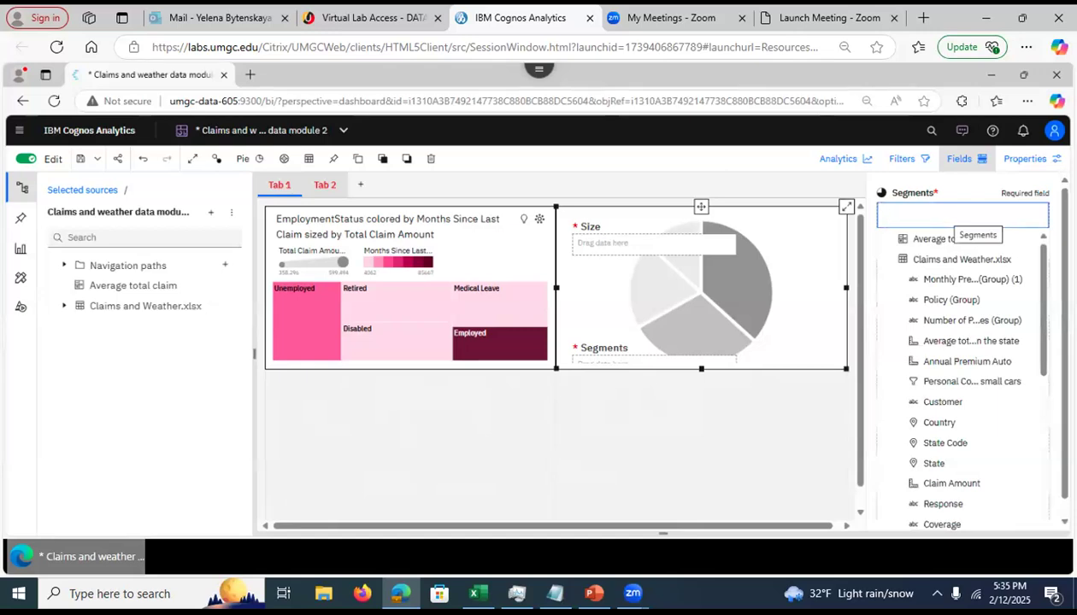
{"action": "scroll", "coordinate": [1030, 342], "scroll_direction": "down", "scroll_amount": 1}
{"action": "scroll", "coordinate": [1044, 357], "scroll_direction": "down", "scroll_amount": 1}
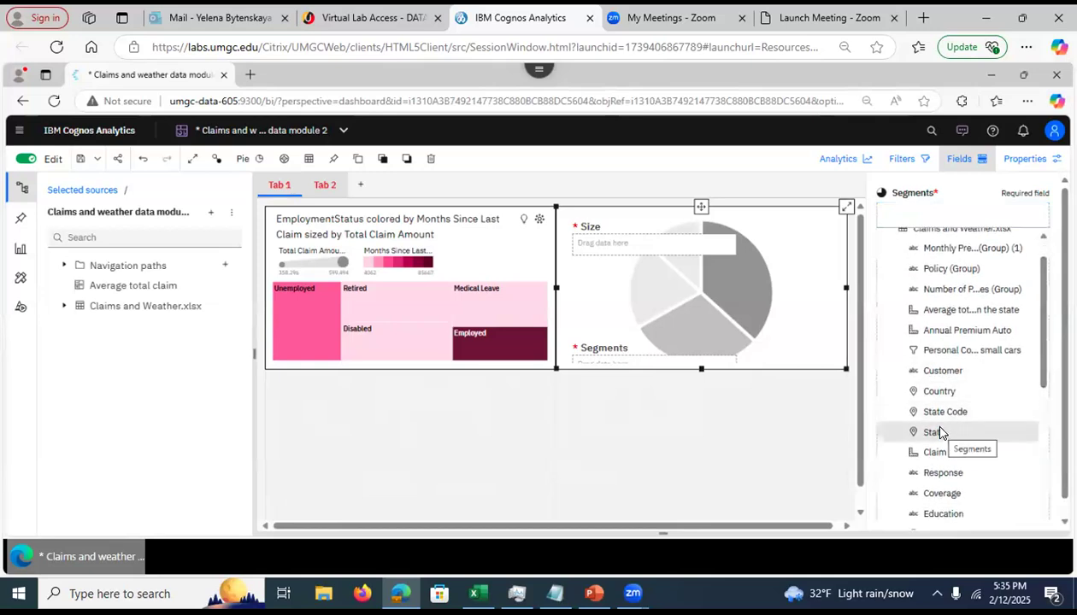
{"action": "left_click", "coordinate": [938, 433]}
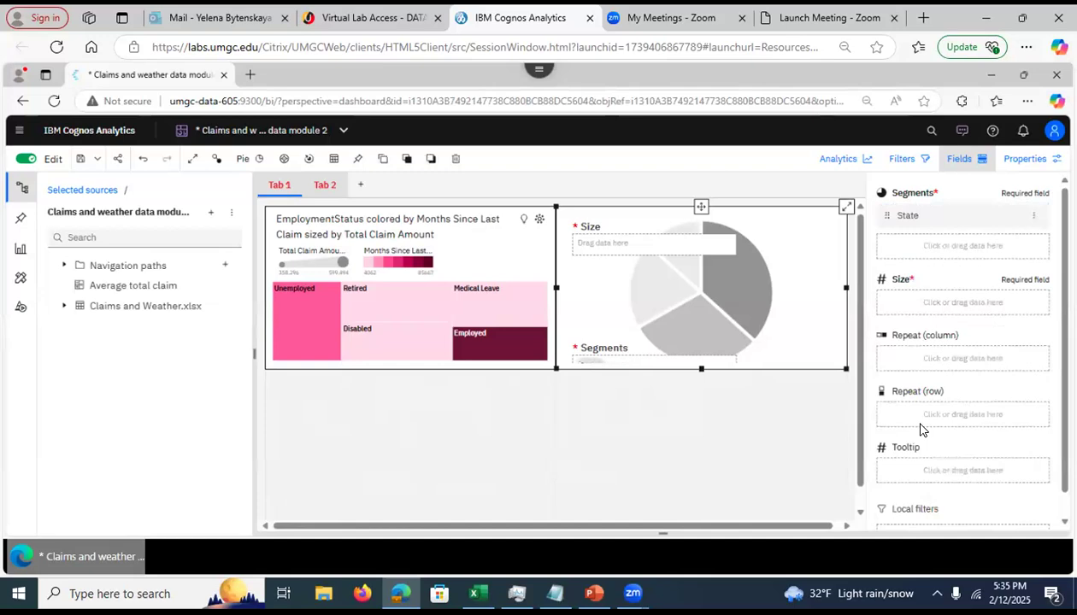
{"action": "left_click", "coordinate": [934, 247]}
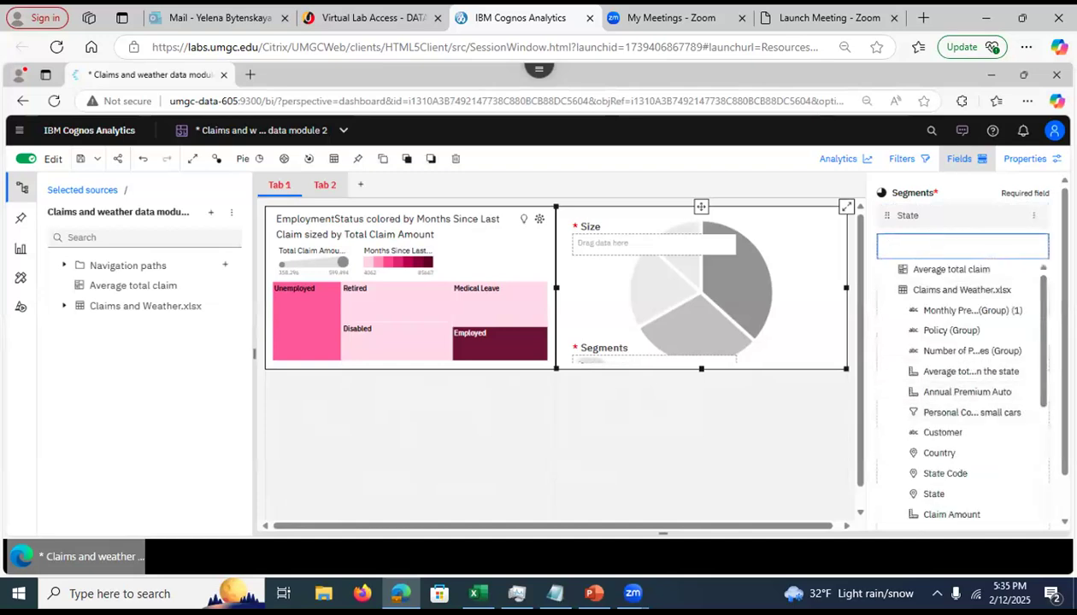
{"action": "left_click", "coordinate": [933, 494]}
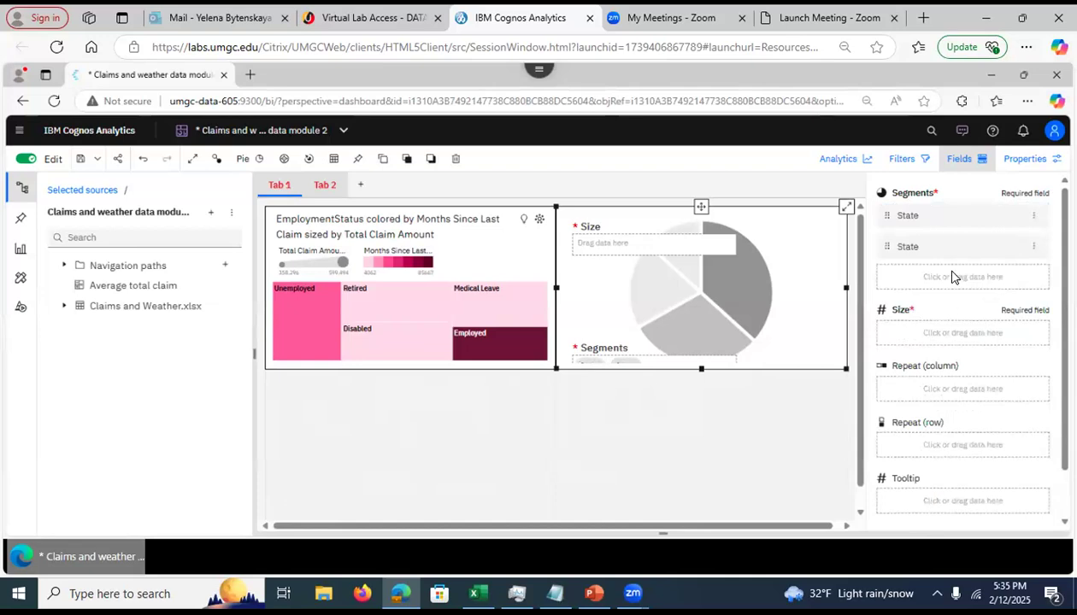
{"action": "left_click", "coordinate": [1033, 246]}
{"action": "mouse_move", "coordinate": [1035, 254]}
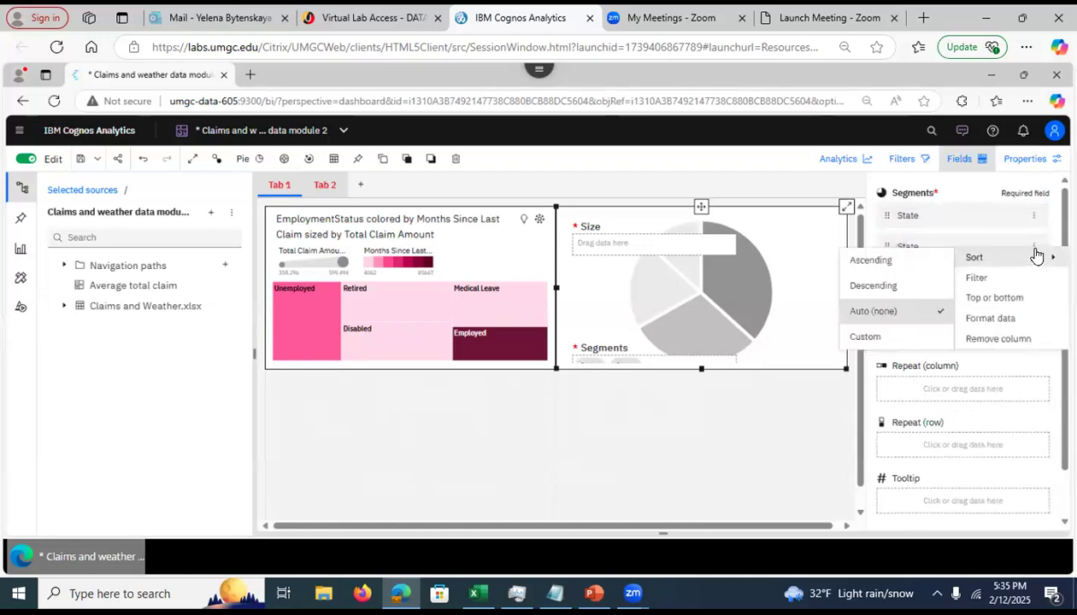
{"action": "left_click", "coordinate": [992, 339]}
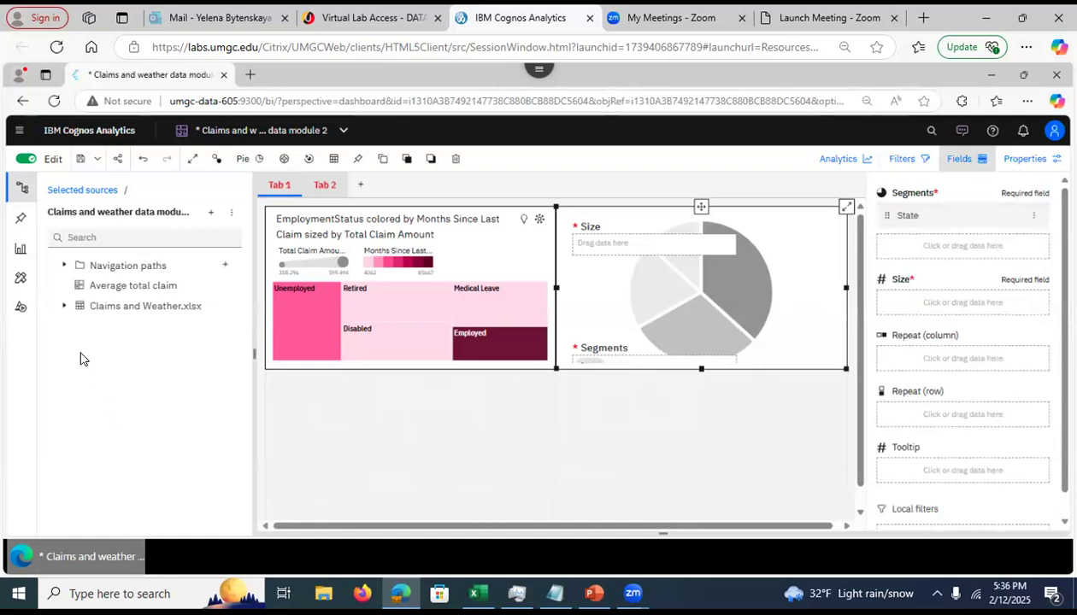
Assign Customer from Claims and Weather.xlsx to the pie visualization's Size
{"action": "left_click", "coordinate": [62, 306]}
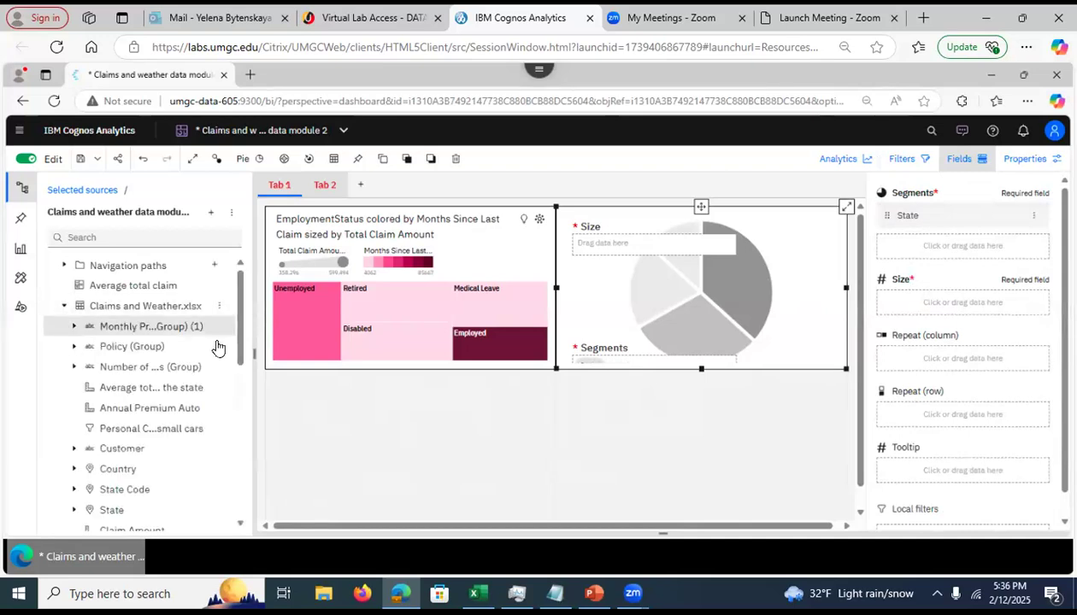
{"action": "scroll", "coordinate": [239, 341], "scroll_direction": "down", "scroll_amount": 1}
{"action": "scroll", "coordinate": [239, 342], "scroll_direction": "down", "scroll_amount": 1}
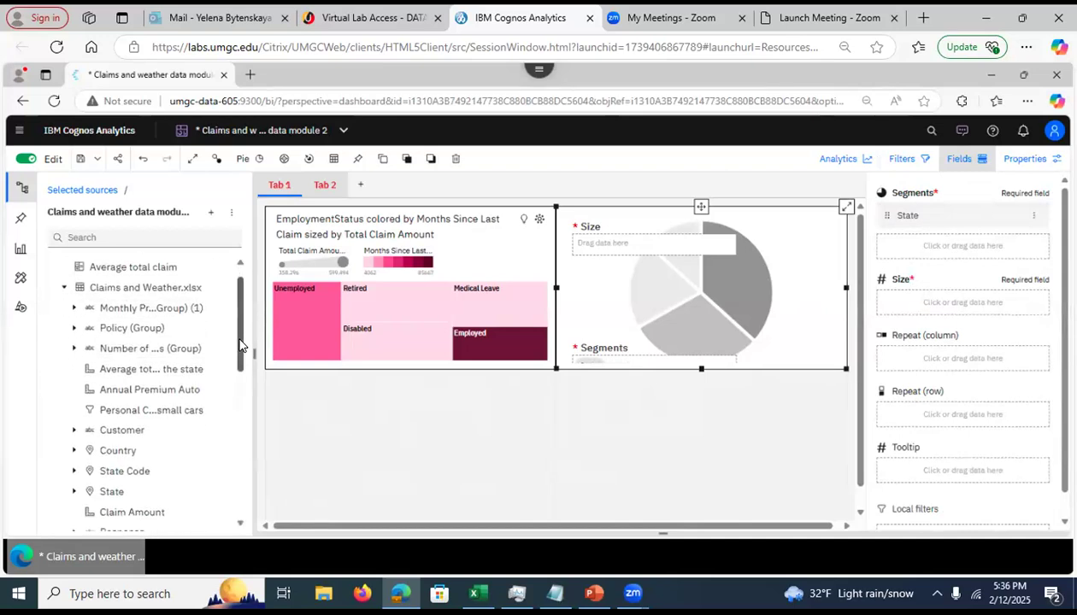
{"action": "scroll", "coordinate": [239, 346], "scroll_direction": "down", "scroll_amount": 1}
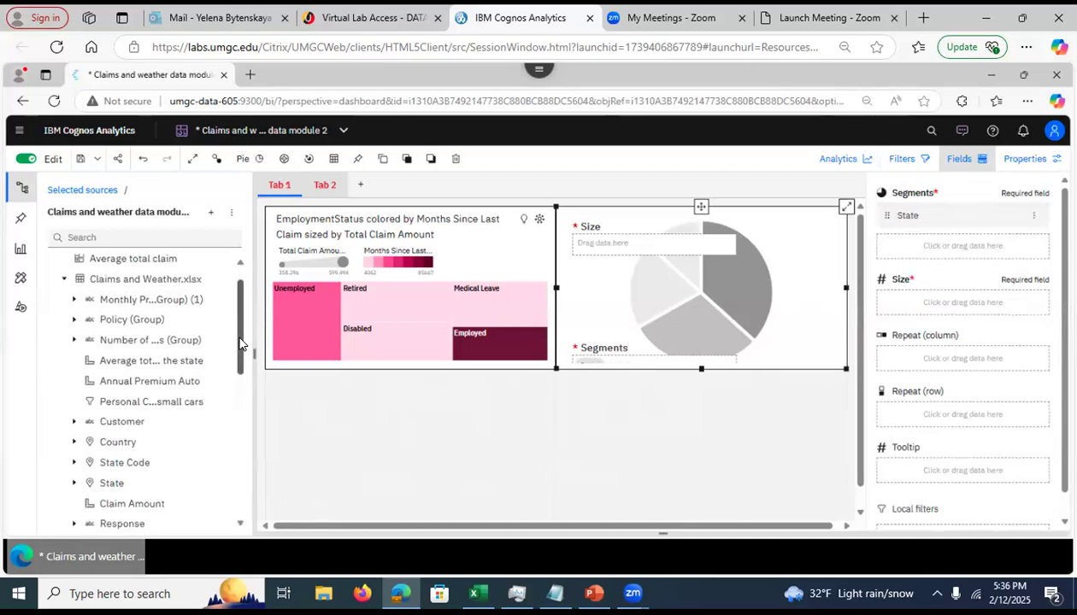
{"action": "scroll", "coordinate": [239, 342], "scroll_direction": "up", "scroll_amount": 1}
{"action": "scroll", "coordinate": [240, 340], "scroll_direction": "down", "scroll_amount": 1}
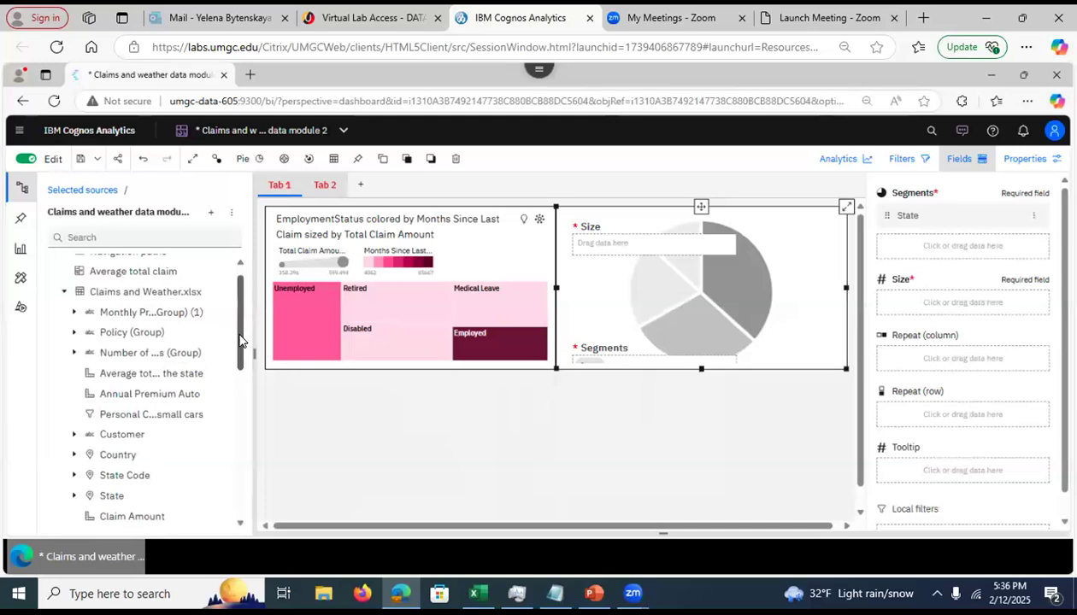
{"action": "scroll", "coordinate": [239, 340], "scroll_direction": "down", "scroll_amount": 1}
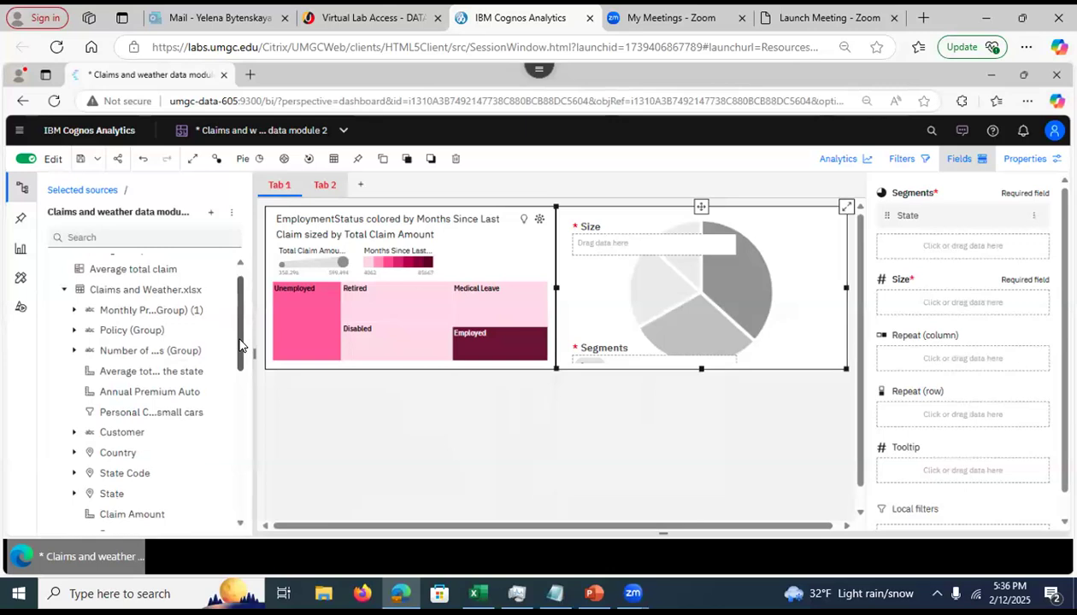
{"action": "scroll", "coordinate": [239, 344], "scroll_direction": "down", "scroll_amount": 1}
{"action": "left_click_drag", "start_coordinate": [122, 425], "coordinate": [895, 305]}
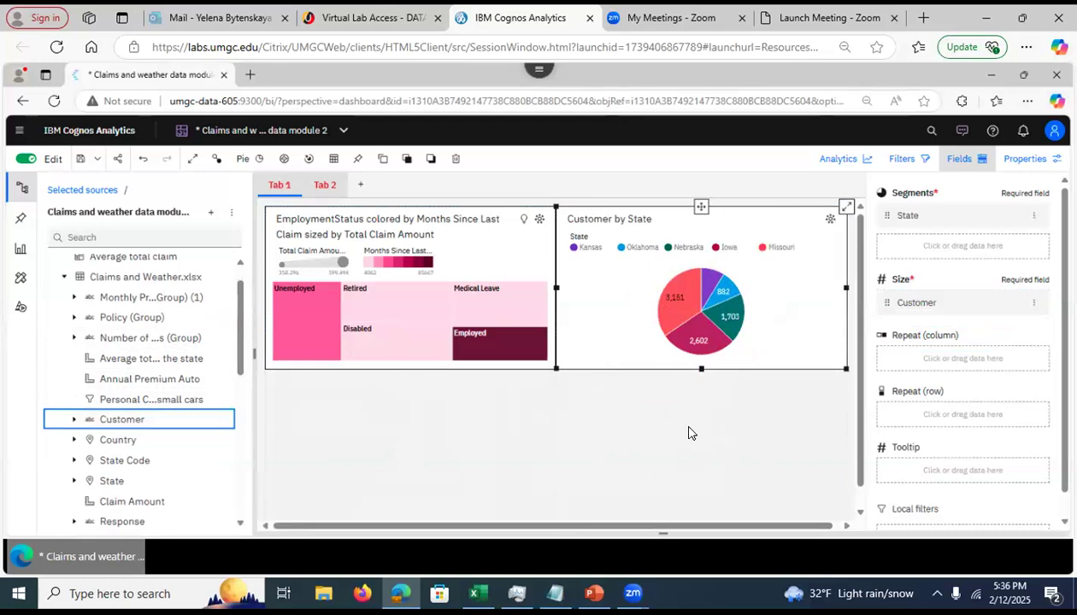
Maximize the Customer by State pie, display its labels as percentages and set the donut hole radius to about 30%
{"action": "left_click", "coordinate": [846, 209]}
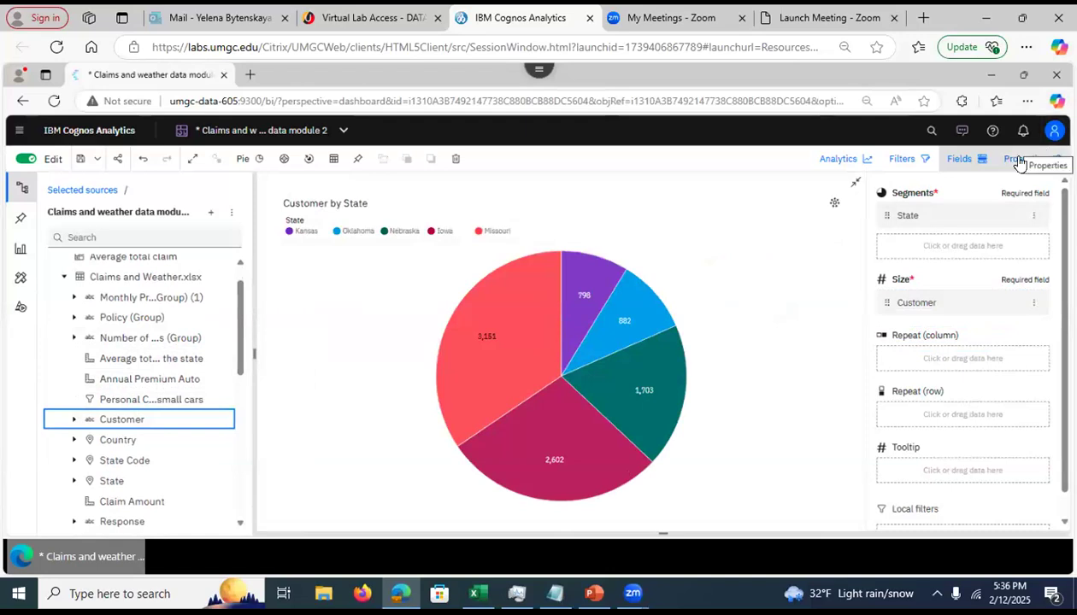
{"action": "left_click", "coordinate": [1046, 158]}
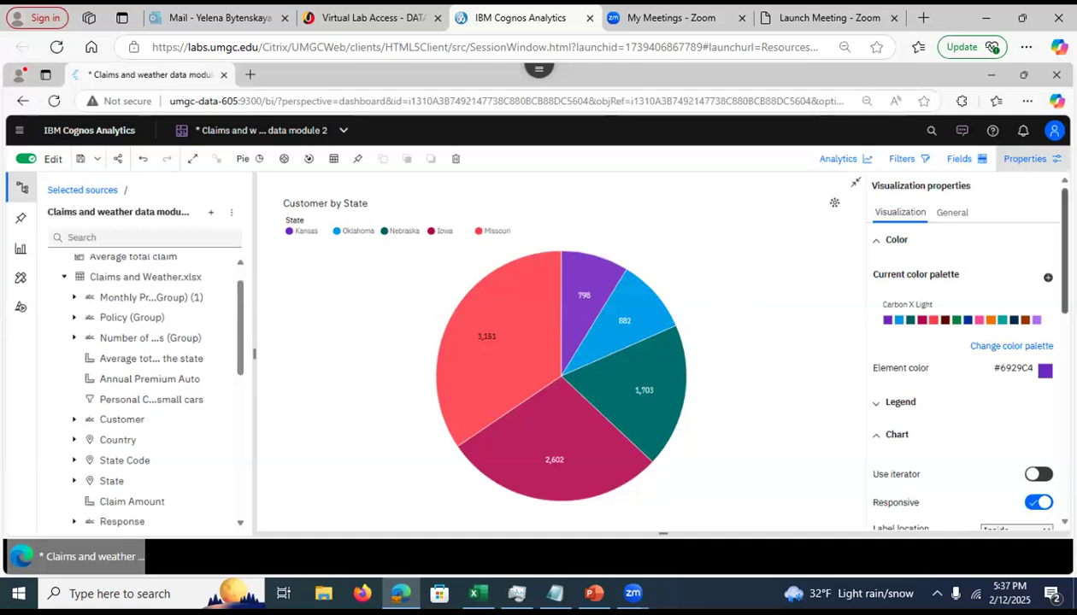
{"action": "scroll", "coordinate": [966, 359], "scroll_direction": "down", "scroll_amount": 3}
{"action": "scroll", "coordinate": [965, 359], "scroll_direction": "down", "scroll_amount": 3}
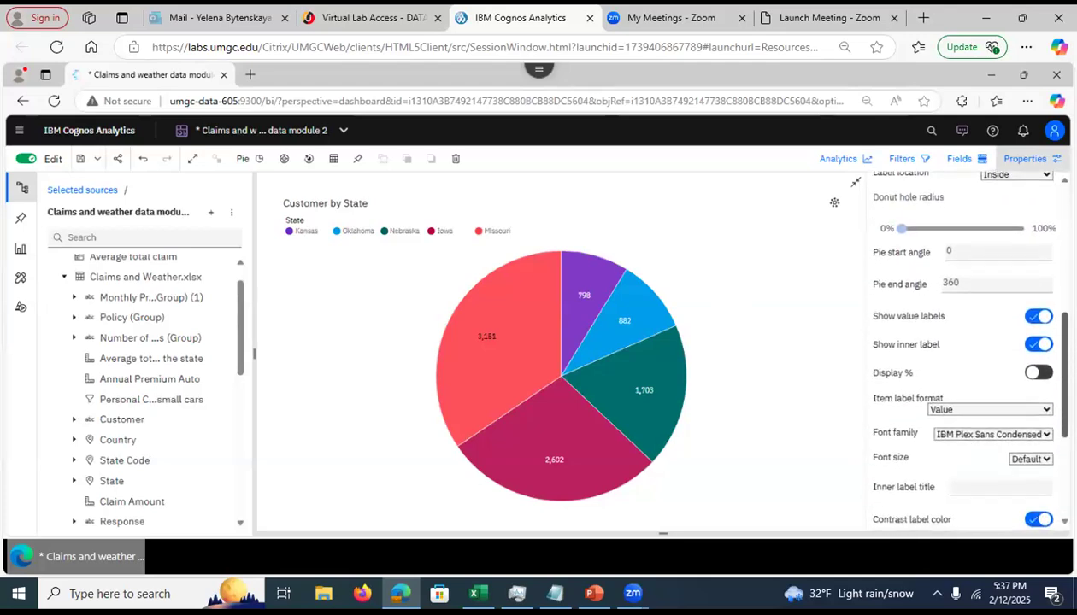
{"action": "left_click_drag", "start_coordinate": [1064, 376], "coordinate": [1063, 373]}
{"action": "left_click", "coordinate": [1030, 384]}
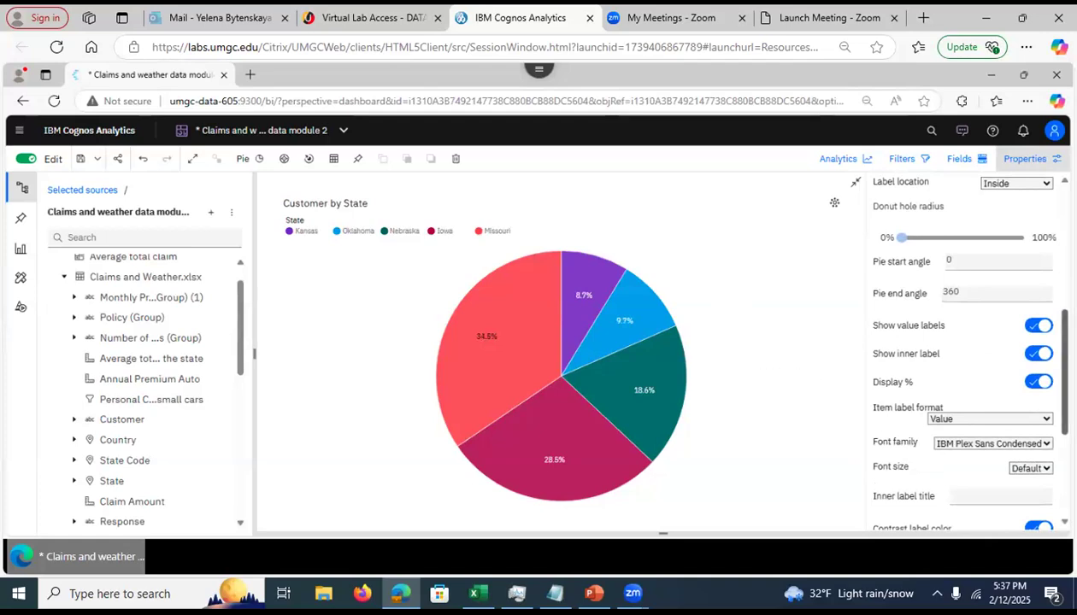
{"action": "scroll", "coordinate": [886, 368], "scroll_direction": "up", "scroll_amount": 3}
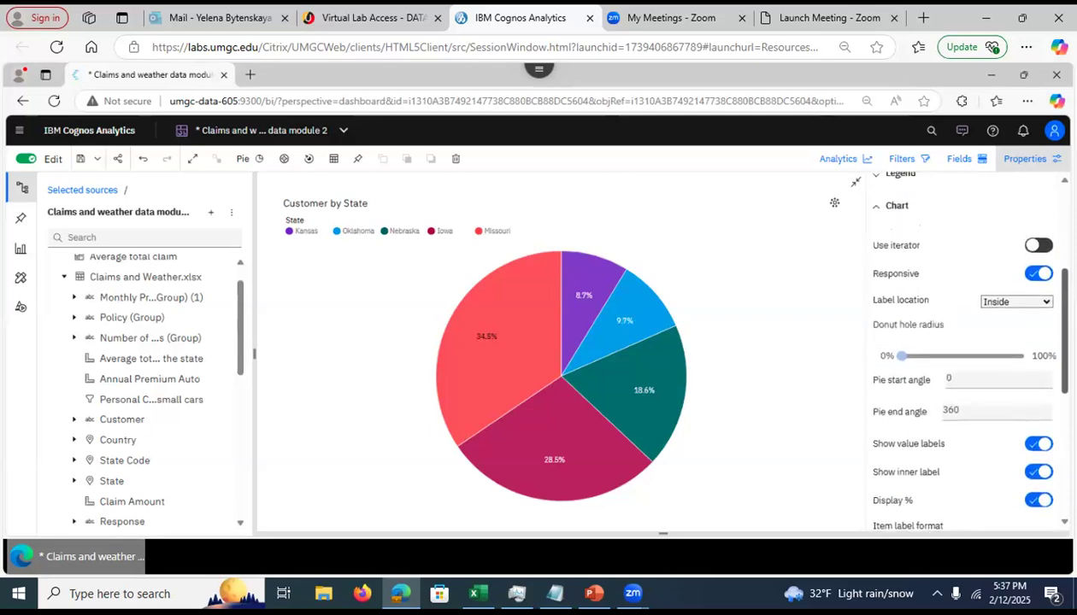
{"action": "left_click_drag", "start_coordinate": [901, 355], "coordinate": [937, 355]}
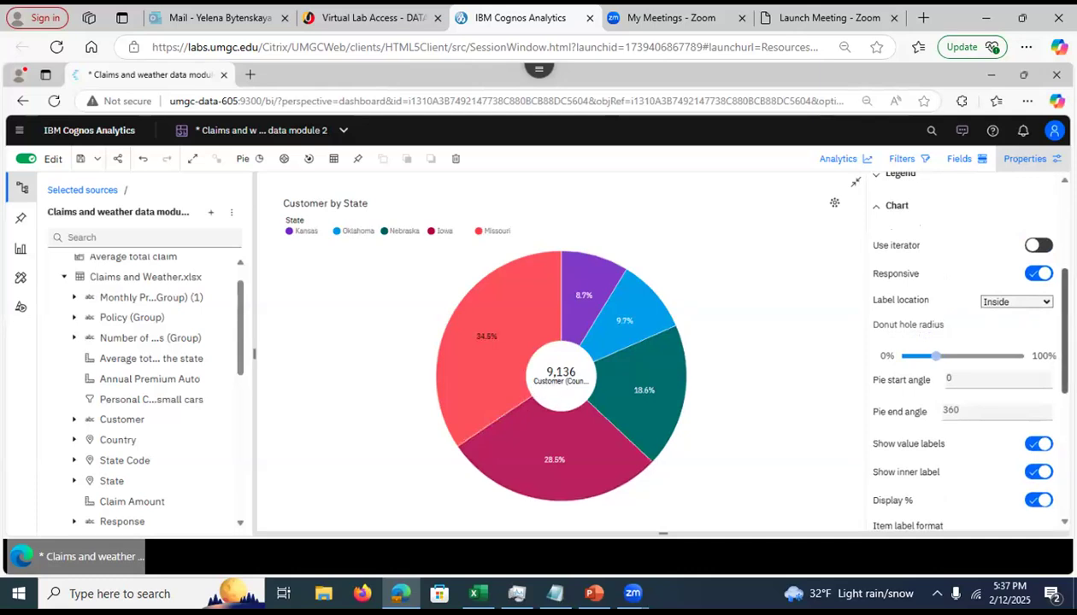
Review the remaining chart settings and general properties of the Customer by State pie and return to the Tab 1 layout
{"action": "scroll", "coordinate": [957, 358], "scroll_direction": "down", "scroll_amount": 5}
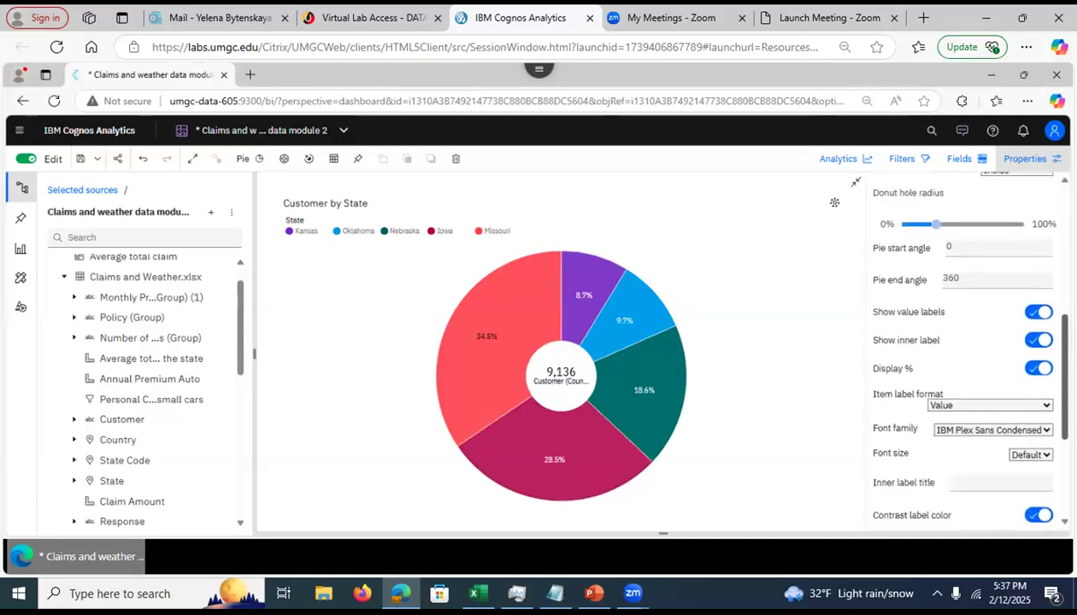
{"action": "scroll", "coordinate": [956, 359], "scroll_direction": "down", "scroll_amount": 3}
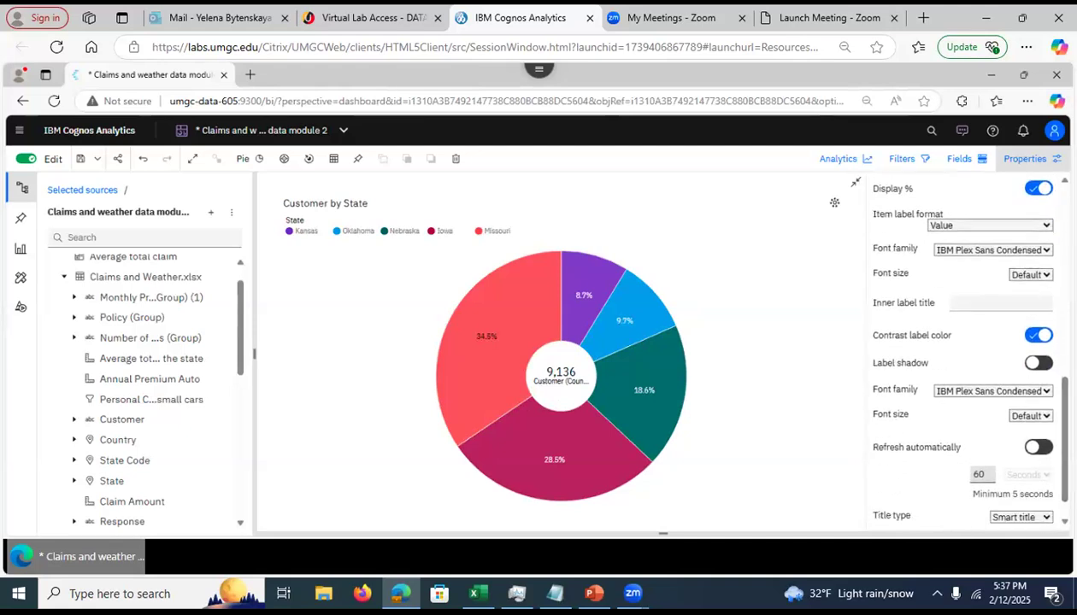
{"action": "scroll", "coordinate": [957, 351], "scroll_direction": "down", "scroll_amount": 1}
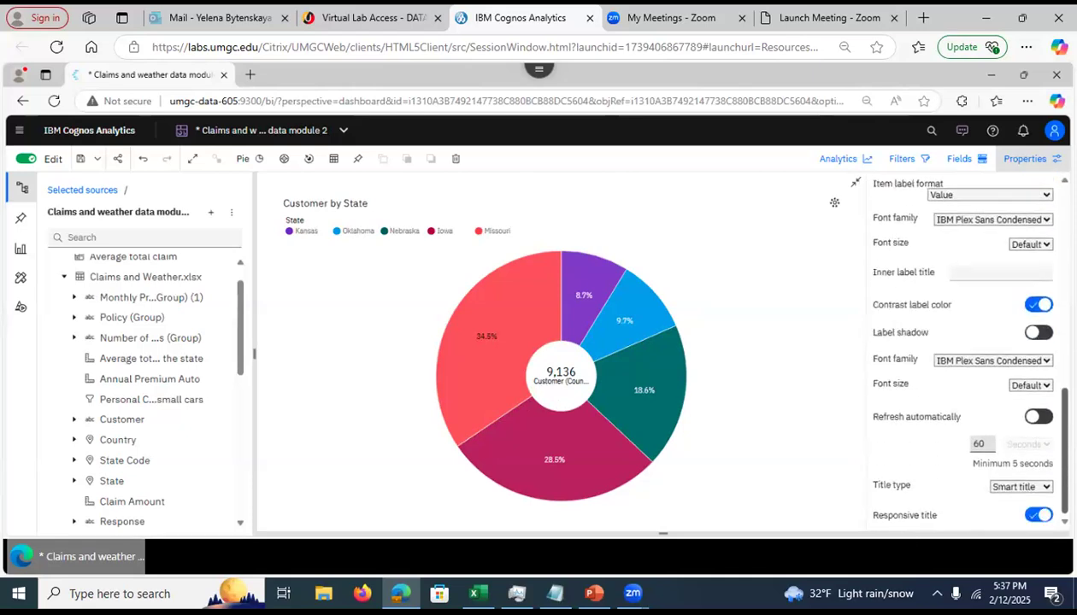
{"action": "scroll", "coordinate": [961, 350], "scroll_direction": "up", "scroll_amount": 10}
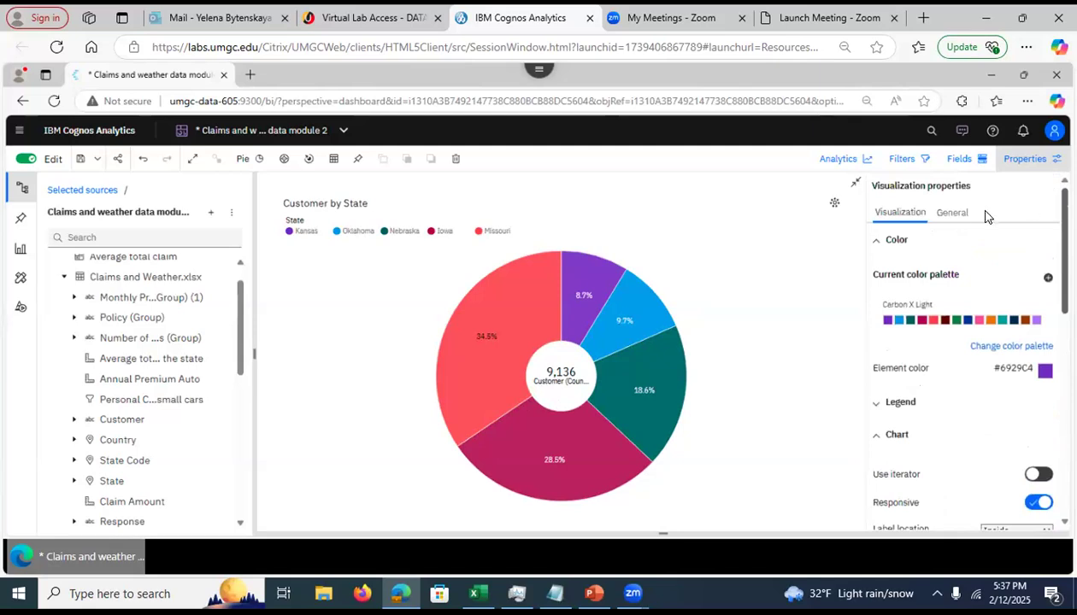
{"action": "left_click", "coordinate": [954, 213]}
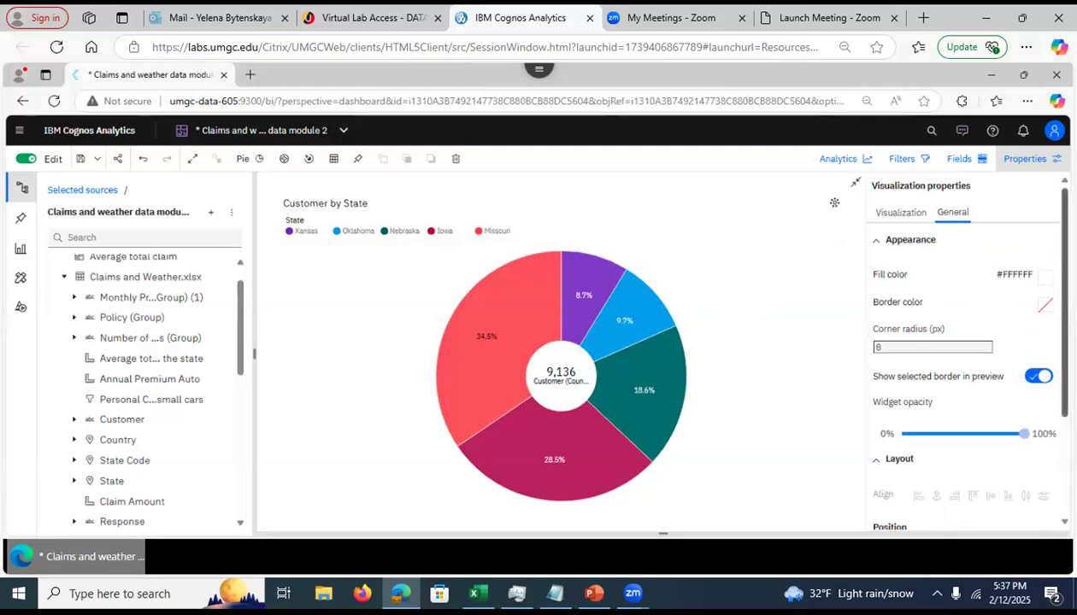
{"action": "scroll", "coordinate": [961, 350], "scroll_direction": "down", "scroll_amount": 3}
{"action": "scroll", "coordinate": [961, 350], "scroll_direction": "up", "scroll_amount": 3}
{"action": "left_click", "coordinate": [898, 218]}
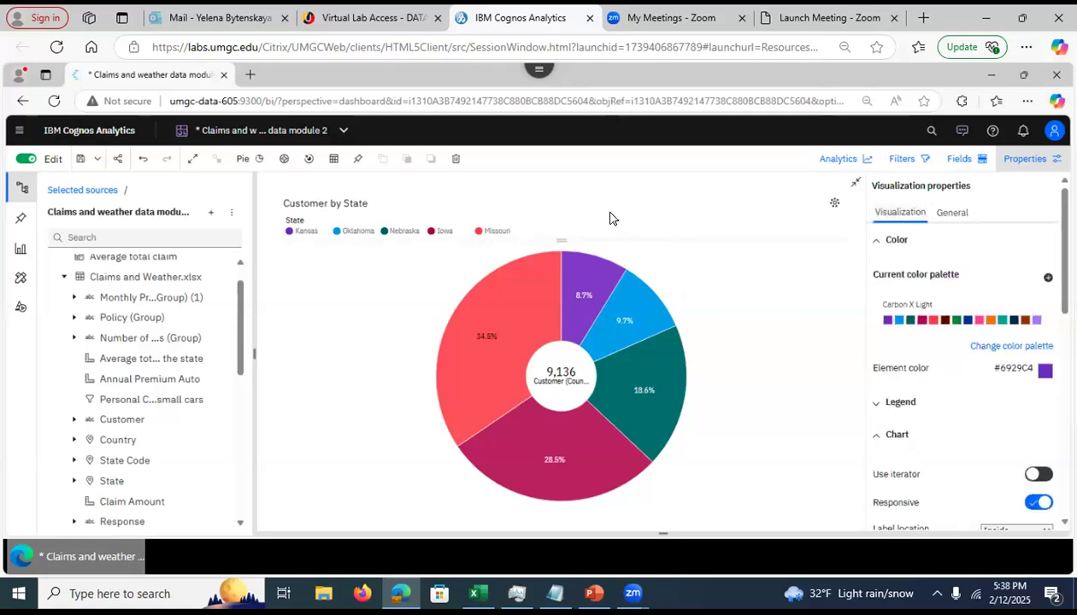
{"action": "left_click", "coordinate": [852, 187]}
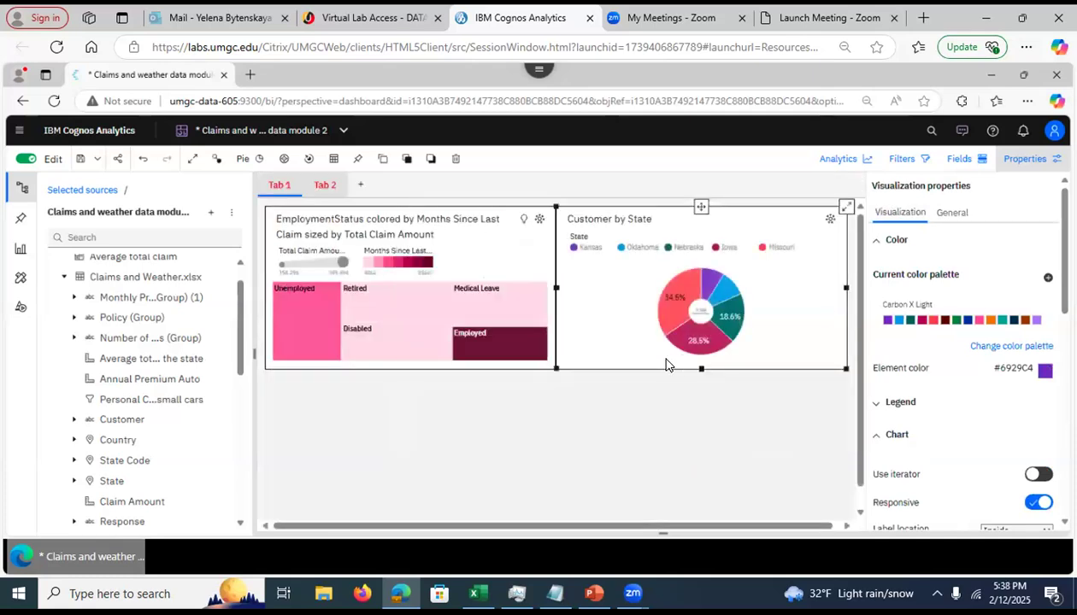
Copy the Customer by State pie from Tab 1 and paste it onto Tab 2
{"action": "left_click", "coordinate": [406, 442]}
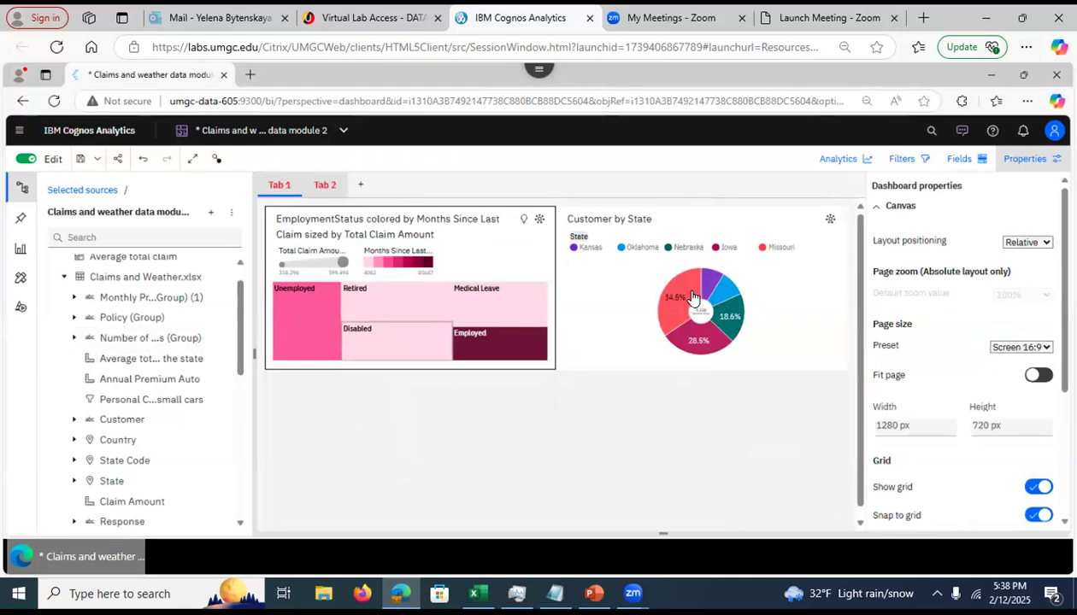
{"action": "left_click", "coordinate": [789, 229]}
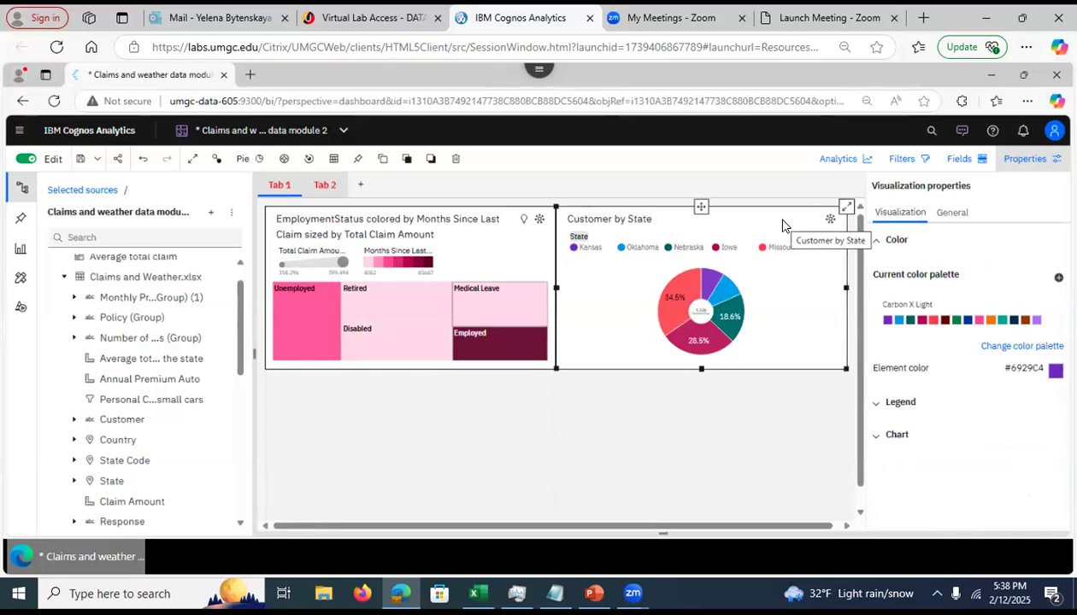
{"action": "key", "text": "ctrl+c"}
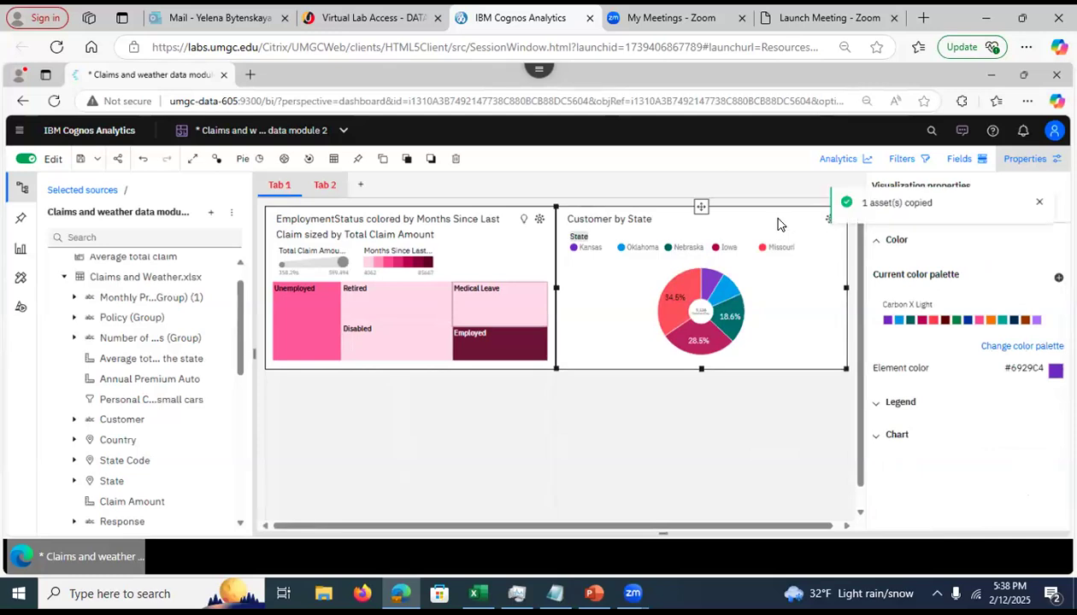
{"action": "left_click", "coordinate": [321, 185]}
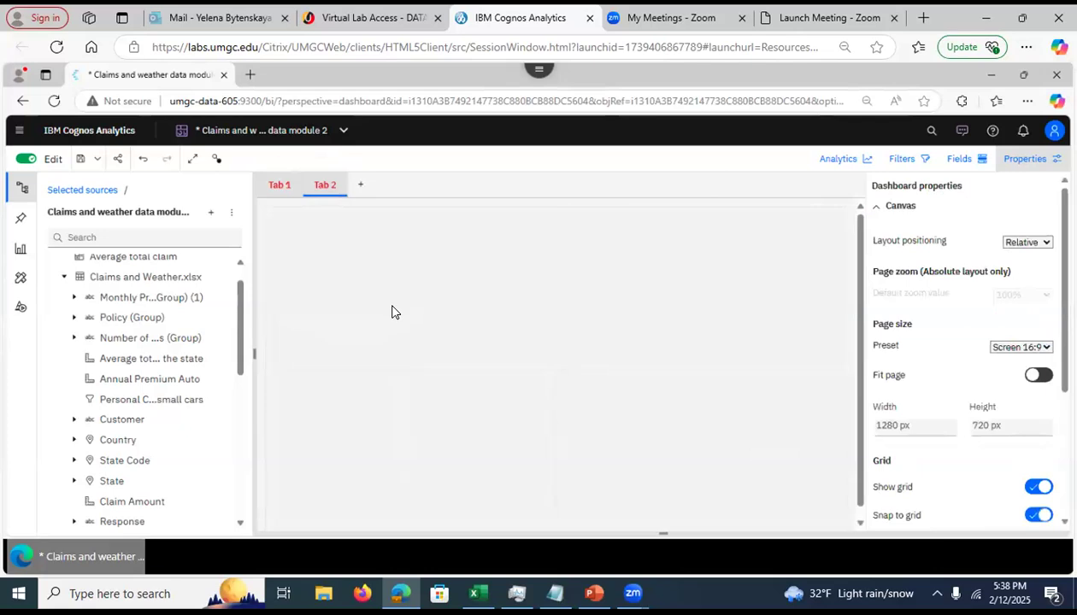
{"action": "key", "text": "ctrl+v"}
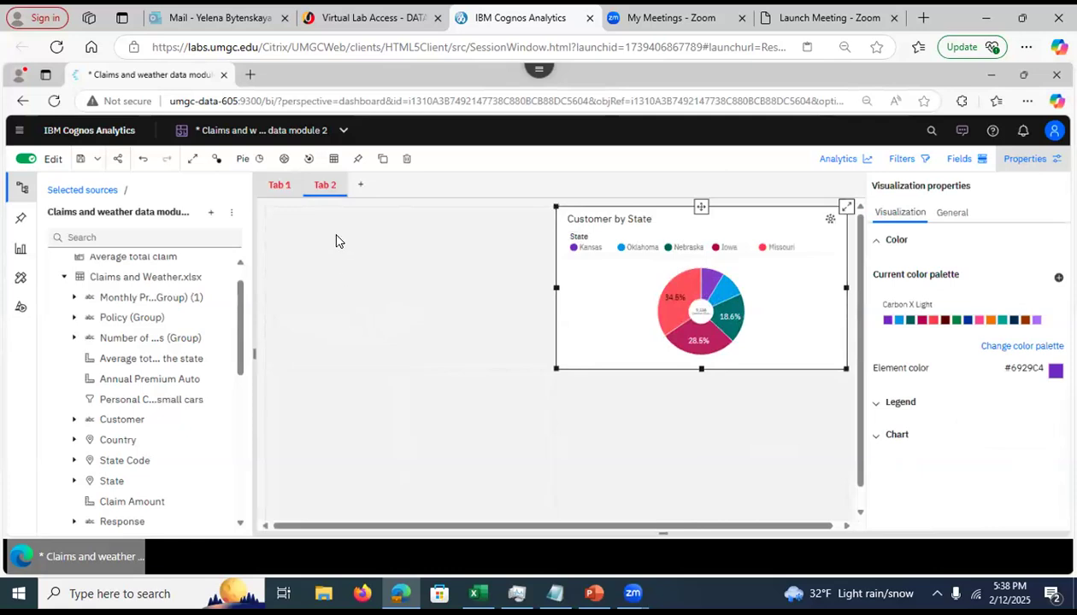
Place a copy of the Customer by State pie on Tab 1 below the EmploymentStatus treemap and save the dashboard
{"action": "left_click", "coordinate": [272, 188]}
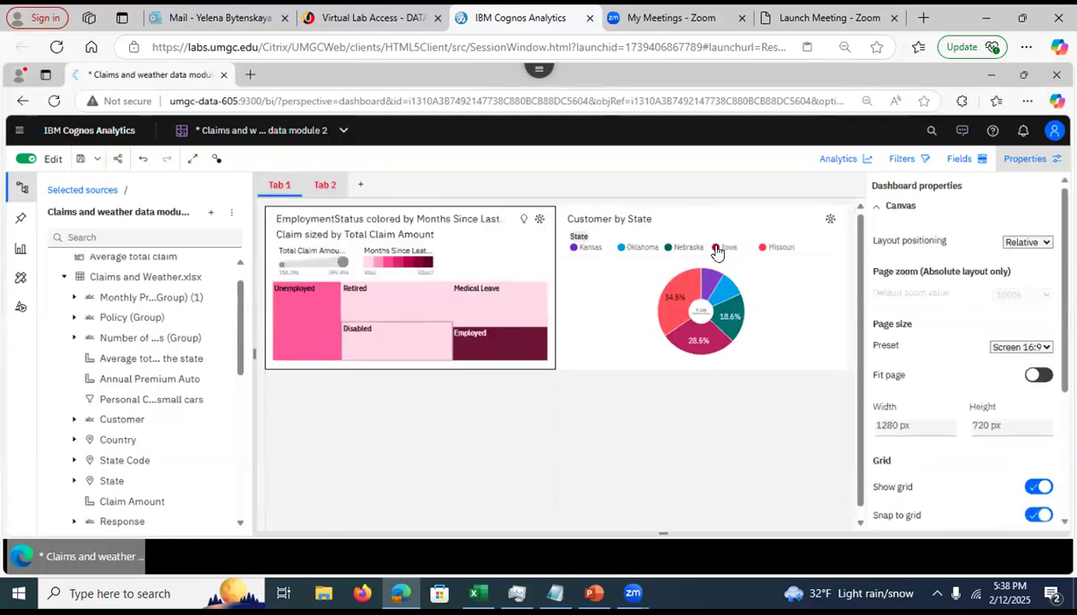
{"action": "left_click", "coordinate": [701, 220]}
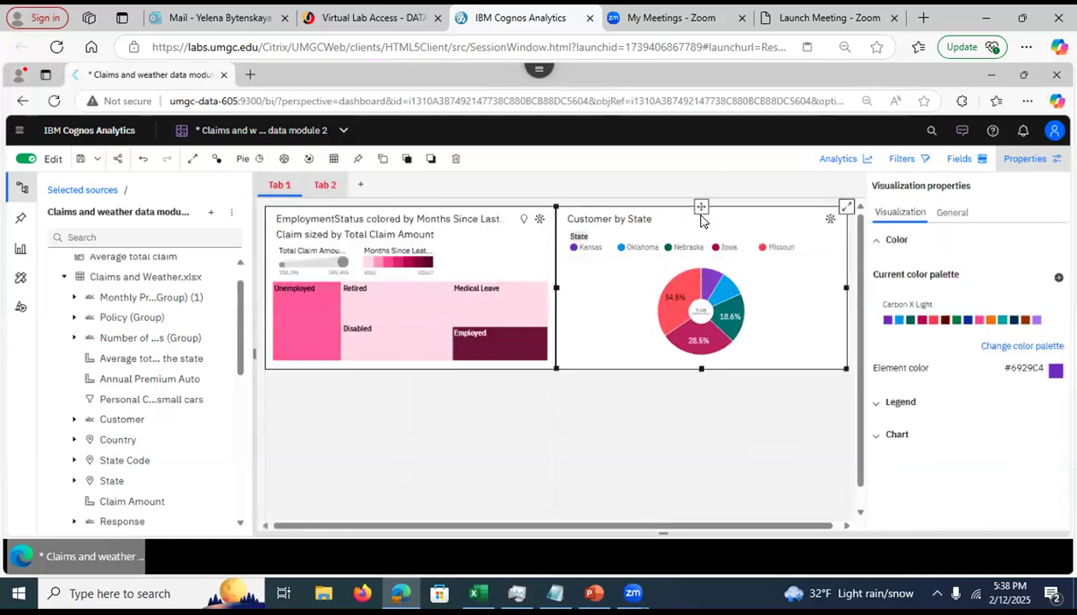
{"action": "key", "text": "ctrl+c"}
{"action": "left_click", "coordinate": [407, 439]}
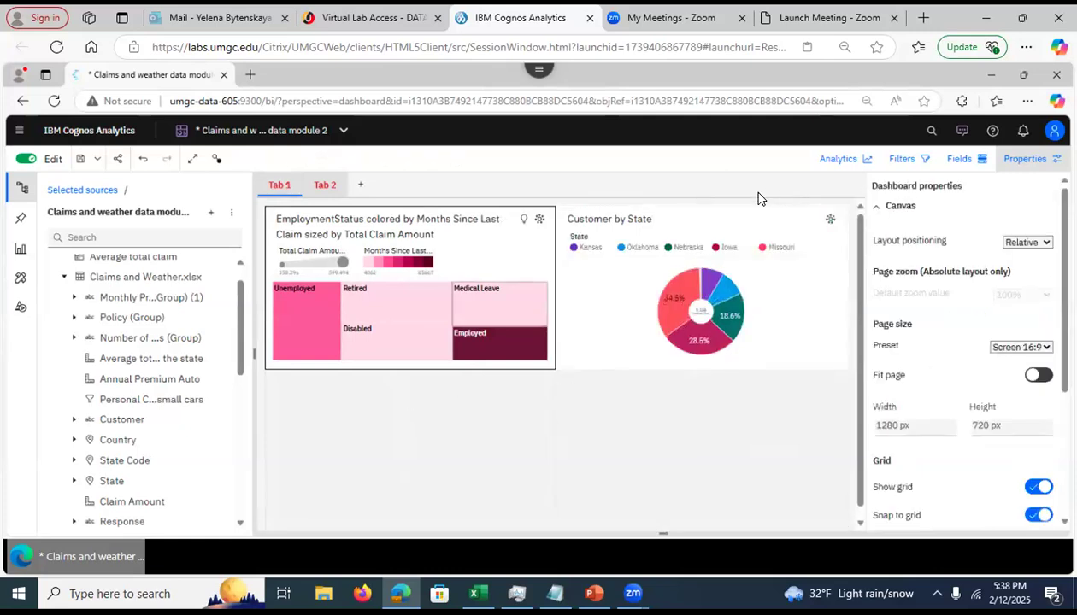
{"action": "left_click", "coordinate": [690, 222]}
{"action": "left_click_drag", "start_coordinate": [700, 207], "coordinate": [408, 361]}
{"action": "left_click", "coordinate": [684, 435]}
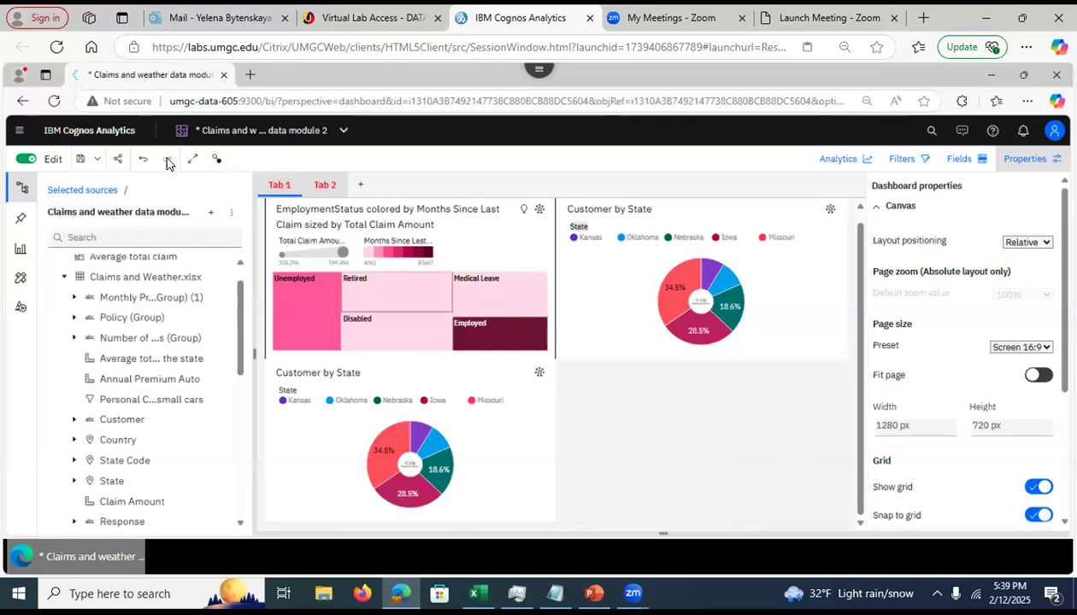
{"action": "left_click", "coordinate": [78, 164]}
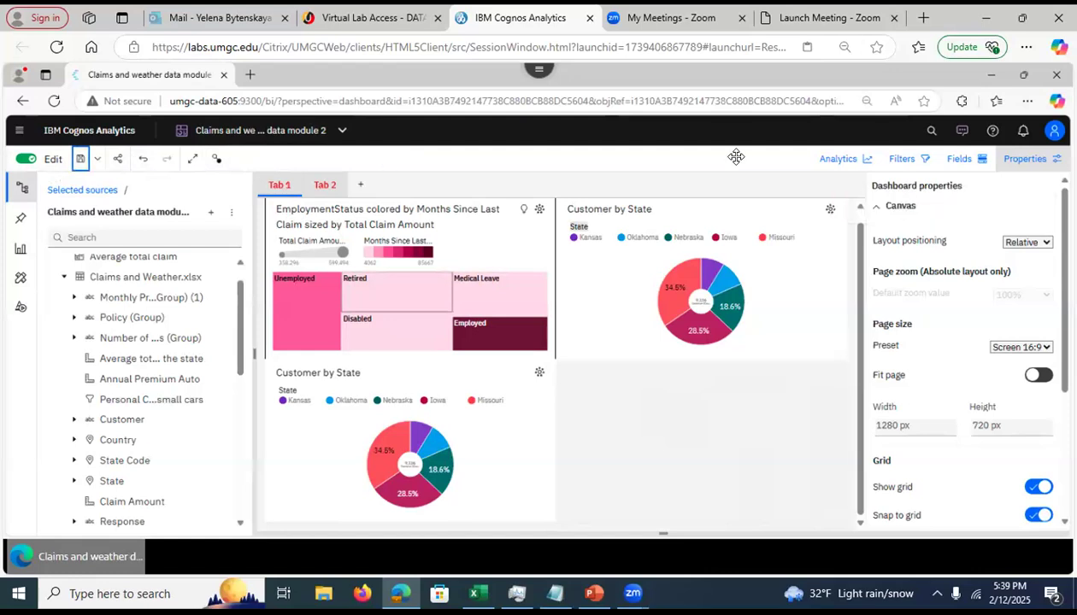
Add a State Code filter for all tabs that keeps OK, NE and MO
{"action": "left_click", "coordinate": [901, 158]}
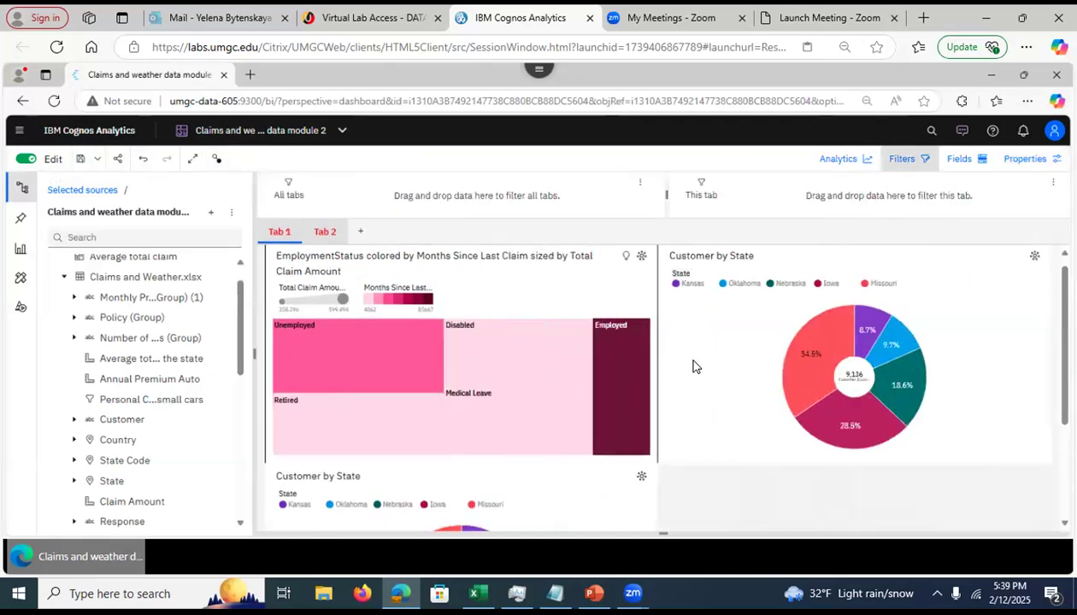
{"action": "scroll", "coordinate": [655, 382], "scroll_direction": "down", "scroll_amount": 1}
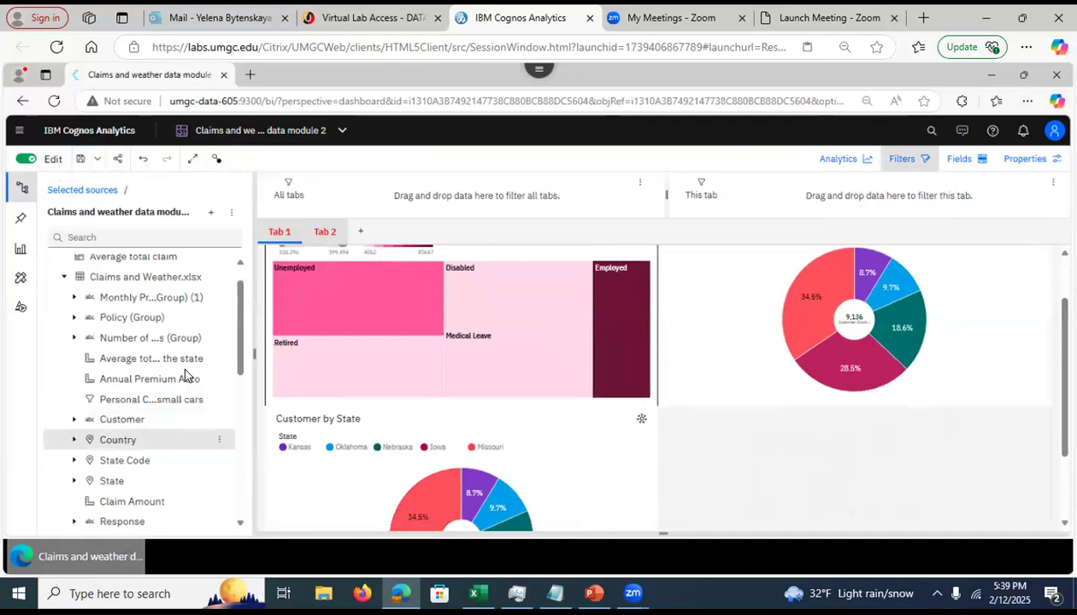
{"action": "left_click", "coordinate": [124, 462]}
{"action": "left_click_drag", "start_coordinate": [264, 371], "coordinate": [418, 187]}
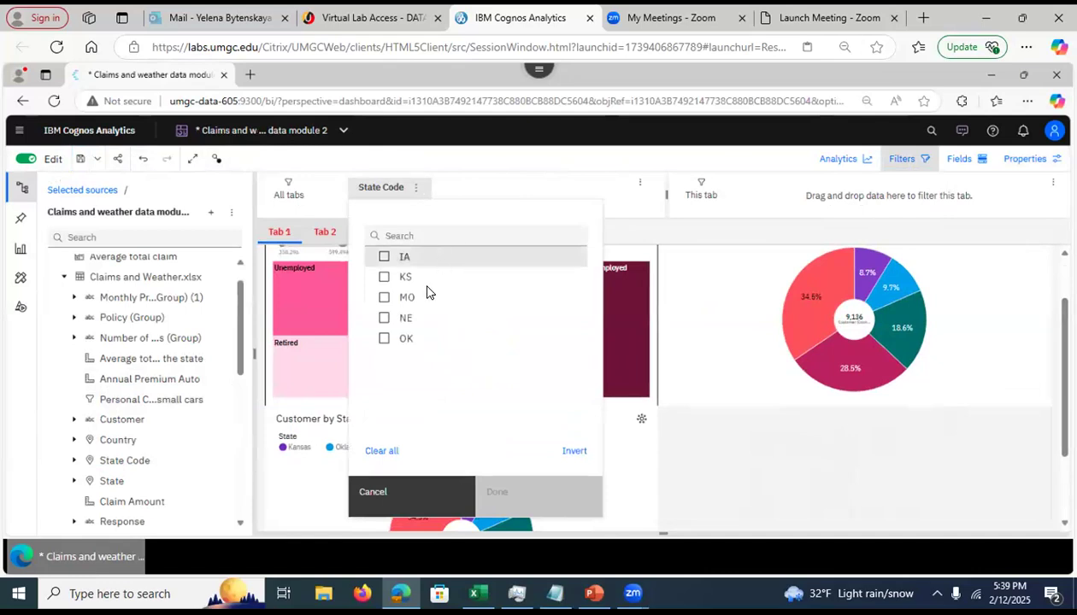
{"action": "left_click", "coordinate": [385, 340]}
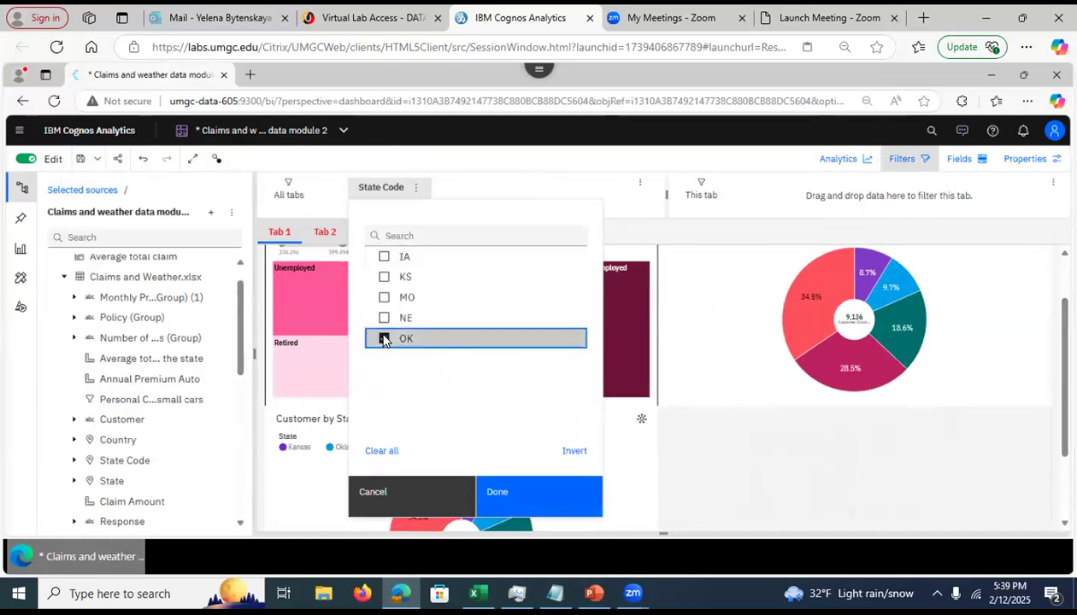
{"action": "left_click", "coordinate": [385, 318]}
{"action": "left_click", "coordinate": [384, 298]}
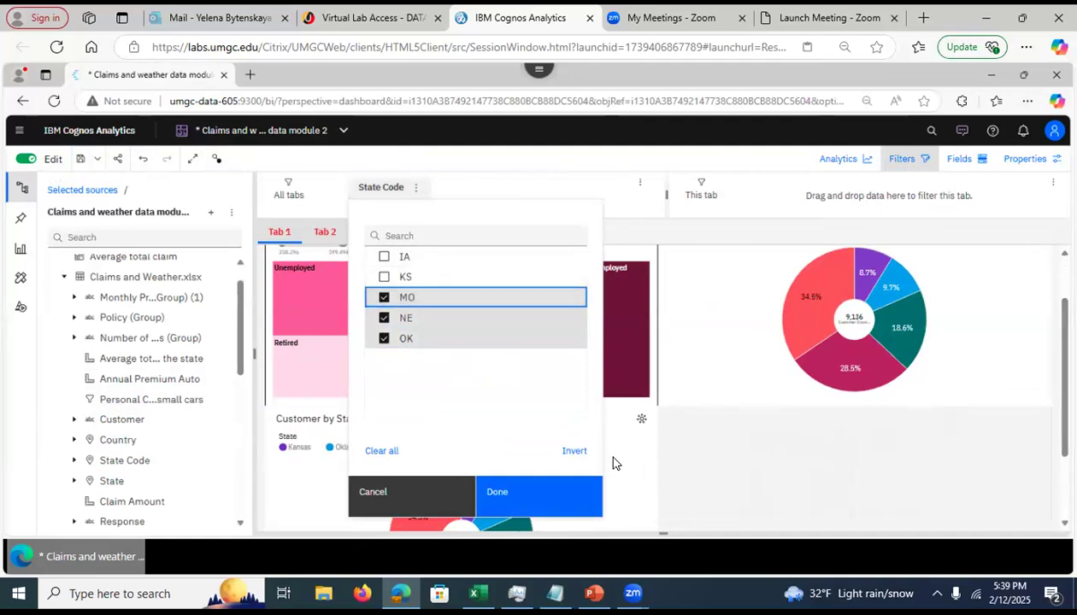
{"action": "left_click", "coordinate": [512, 503]}
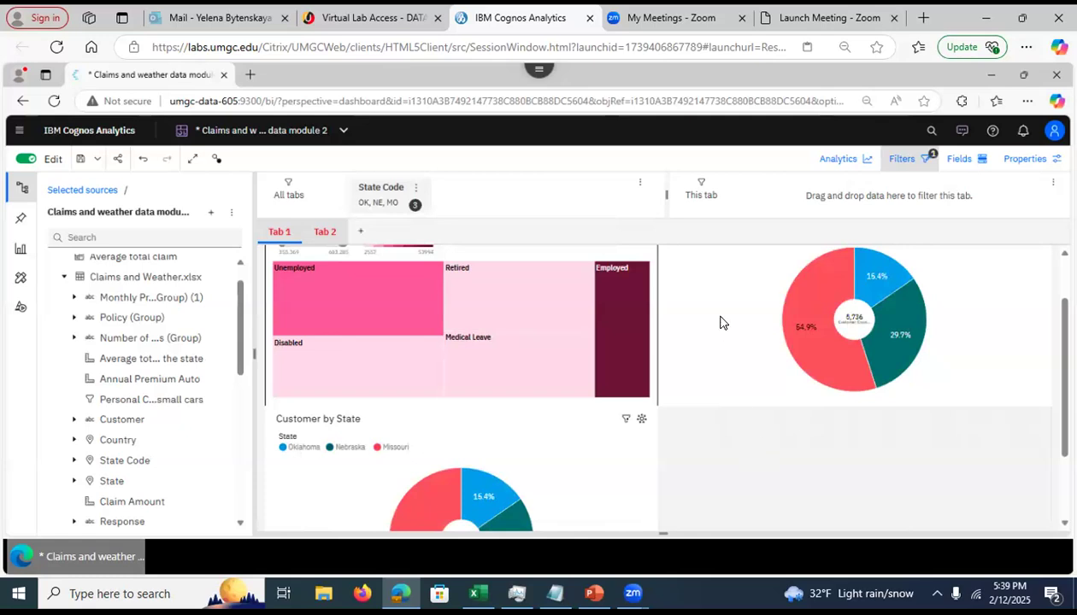
Check the filter's effect on Tab 2 and delete the State Code filter from all tabs
{"action": "left_click", "coordinate": [321, 234]}
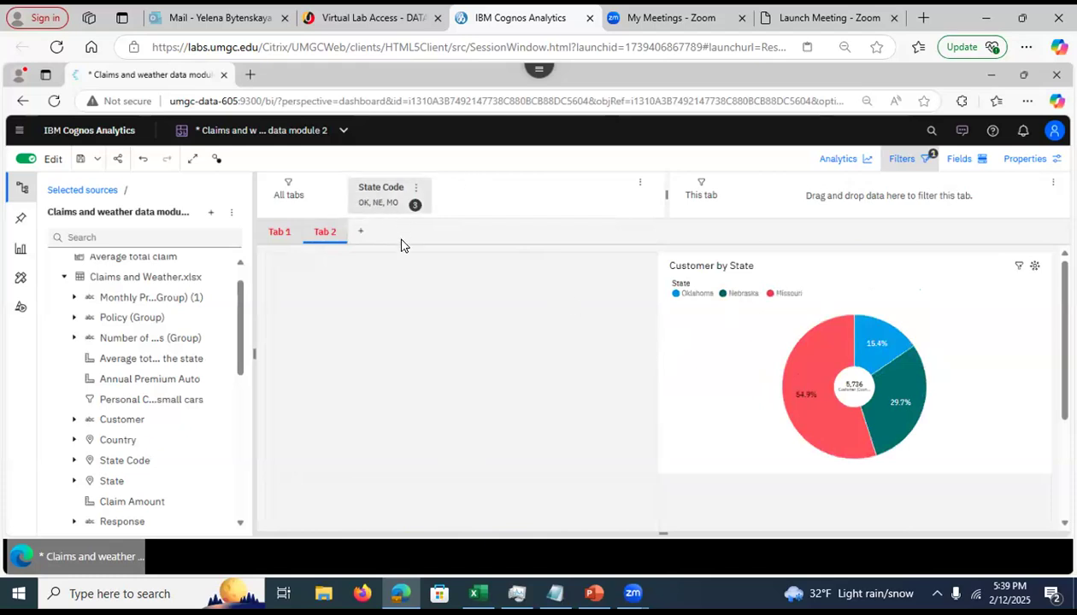
{"action": "left_click", "coordinate": [277, 234]}
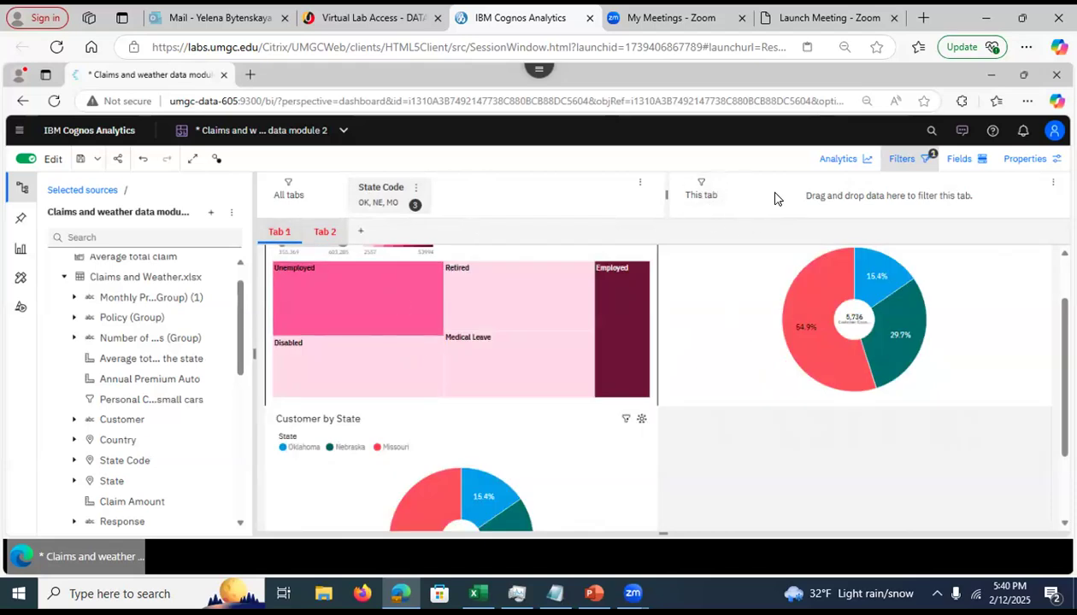
{"action": "left_click", "coordinate": [415, 190]}
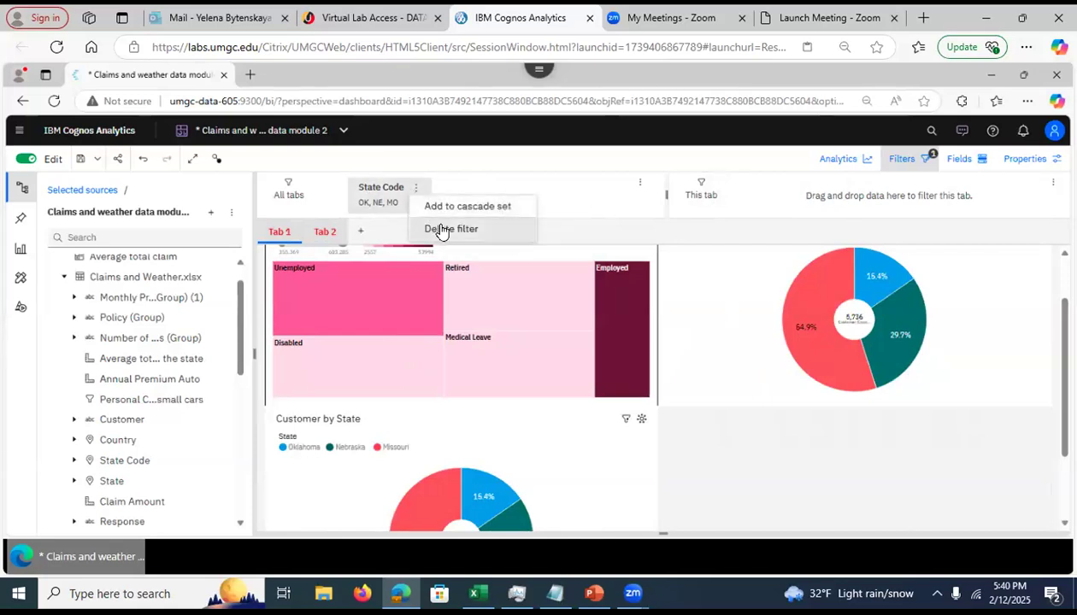
{"action": "left_click", "coordinate": [442, 229]}
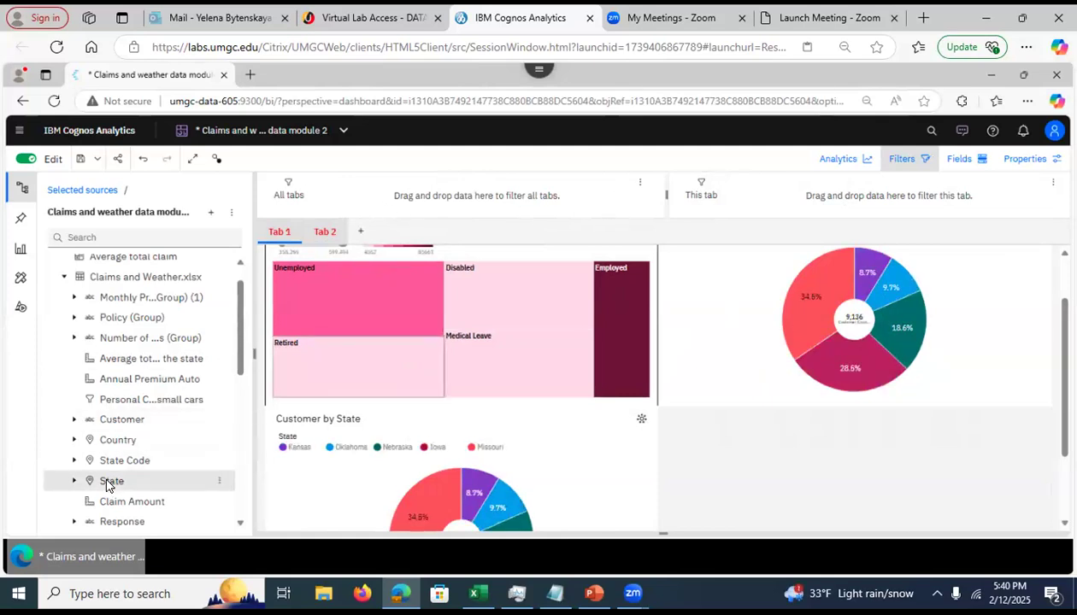
Add a State filter for Tab 1 only that keeps Oklahoma, Nebraska and Missouri
{"action": "left_click_drag", "start_coordinate": [109, 486], "coordinate": [711, 193]}
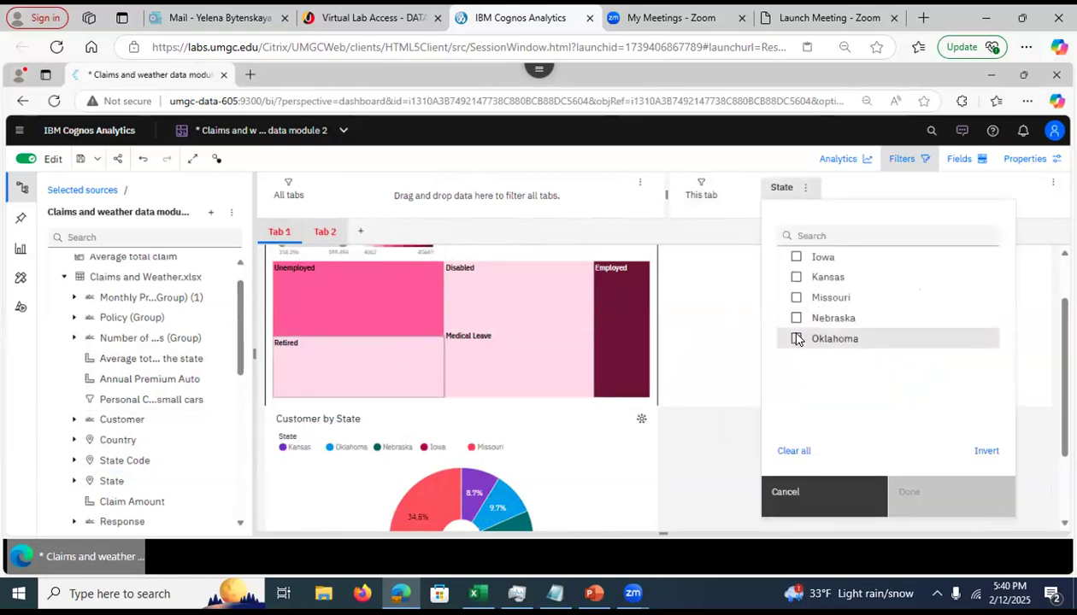
{"action": "left_click", "coordinate": [793, 338]}
{"action": "left_click", "coordinate": [798, 318]}
{"action": "left_click", "coordinate": [795, 298]}
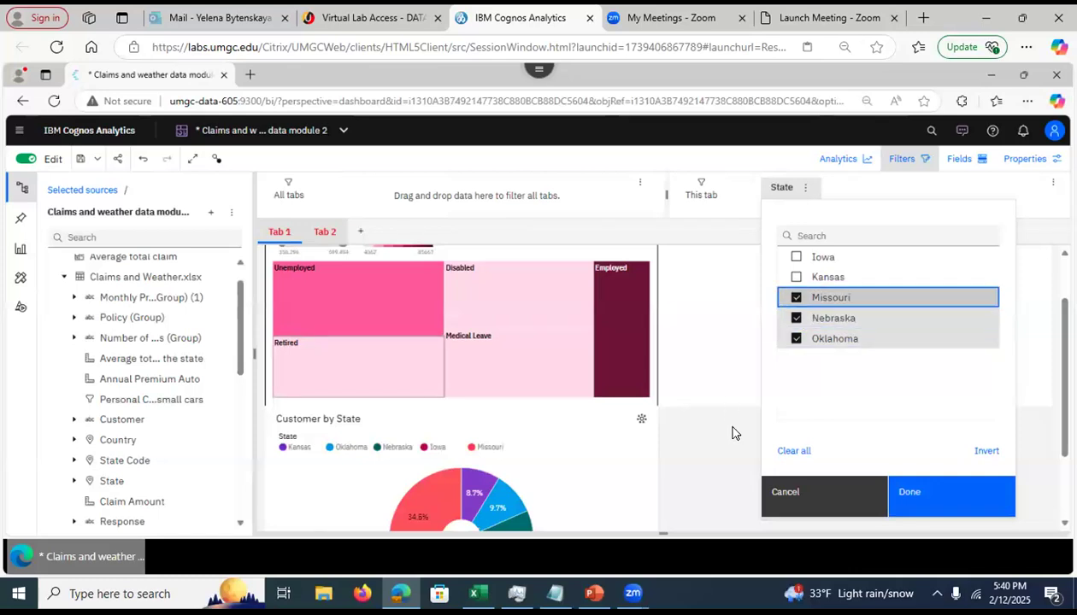
{"action": "left_click", "coordinate": [938, 494]}
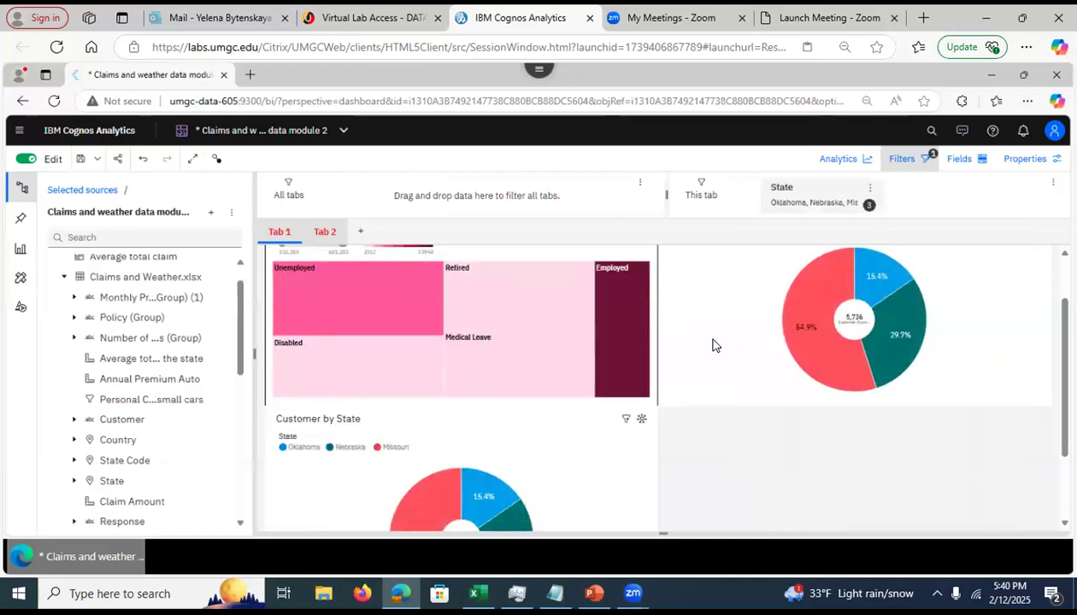
Compare the pie on Tab 2 with Tab 1 and view the Customer by State visualization data in the data tray
{"action": "left_click", "coordinate": [316, 231]}
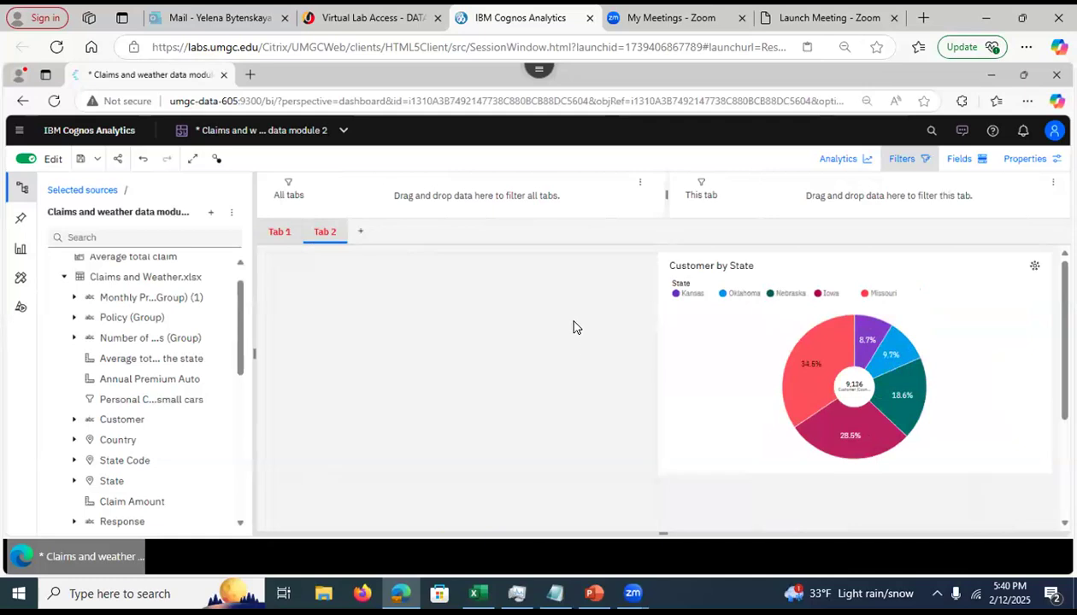
{"action": "left_click", "coordinate": [276, 238]}
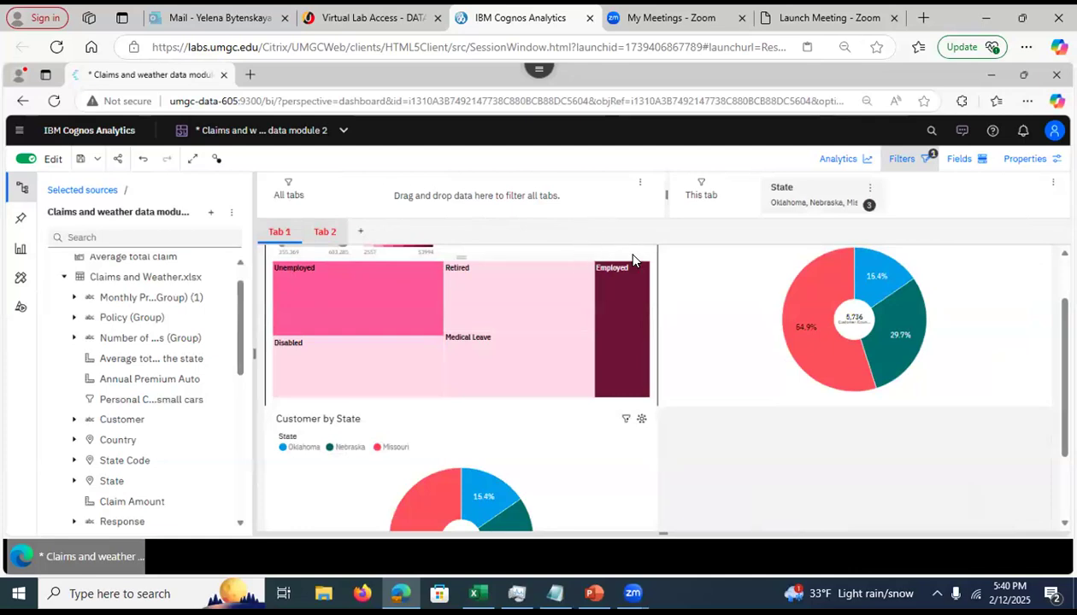
{"action": "left_click", "coordinate": [702, 362]}
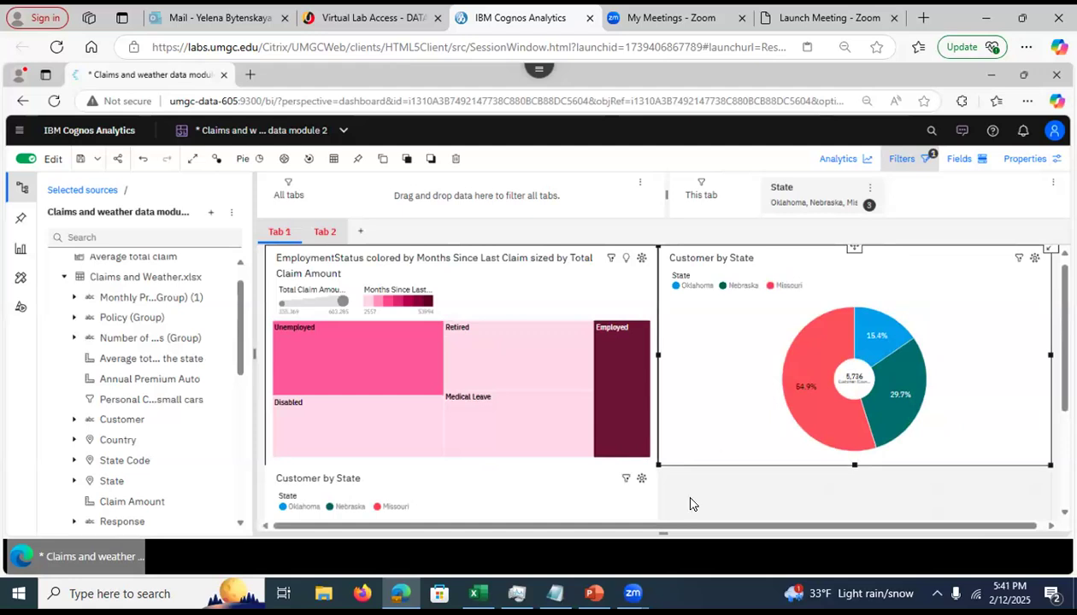
{"action": "left_click", "coordinate": [658, 530]}
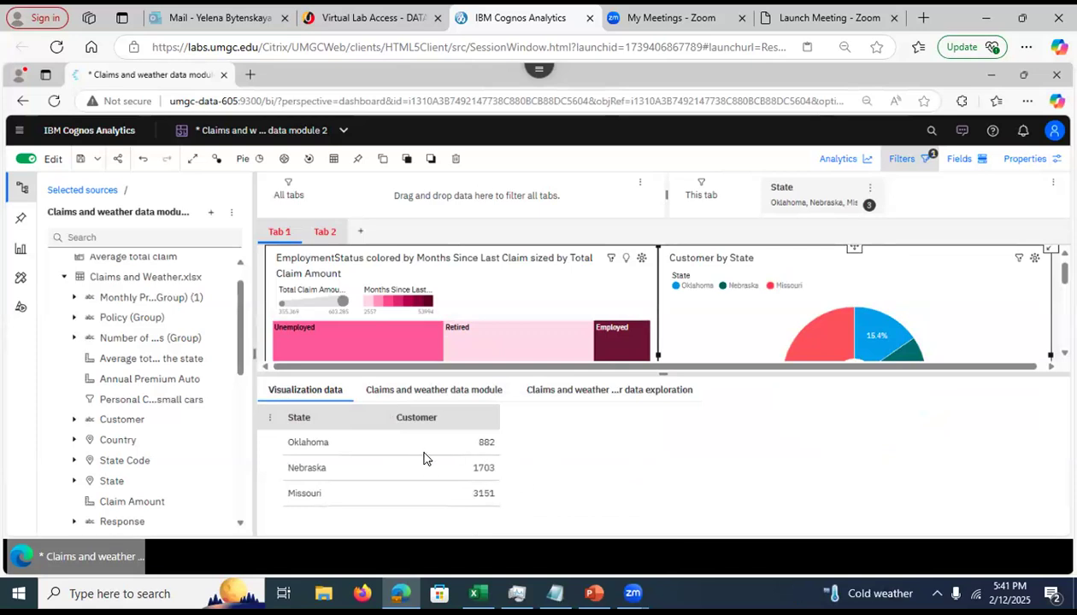
{"action": "left_click", "coordinate": [658, 372]}
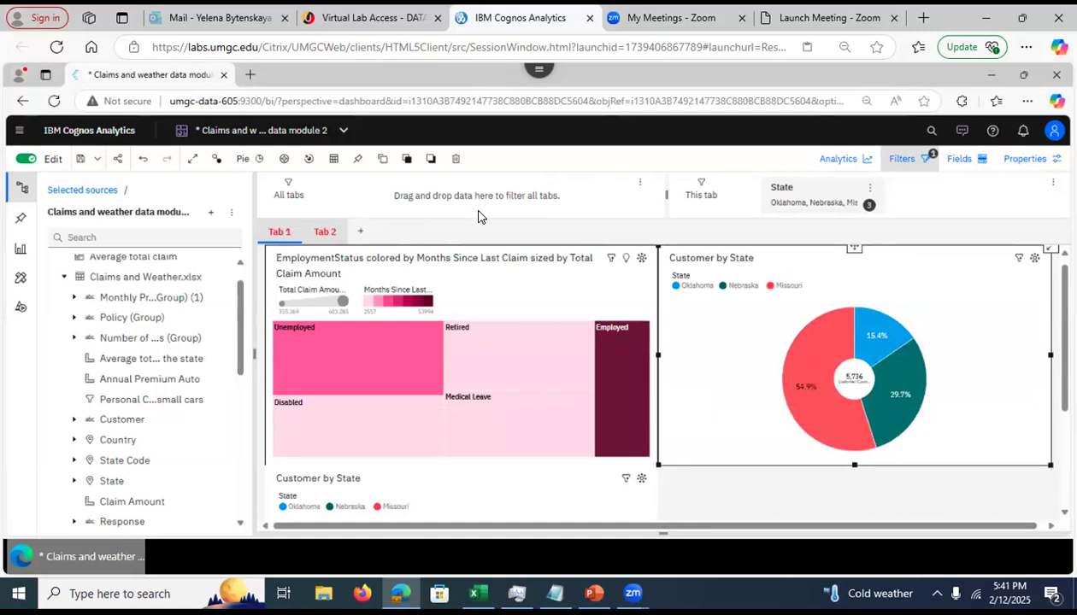
Delete the State filter from Tab 1 and save the dashboard
{"action": "left_click", "coordinate": [870, 188]}
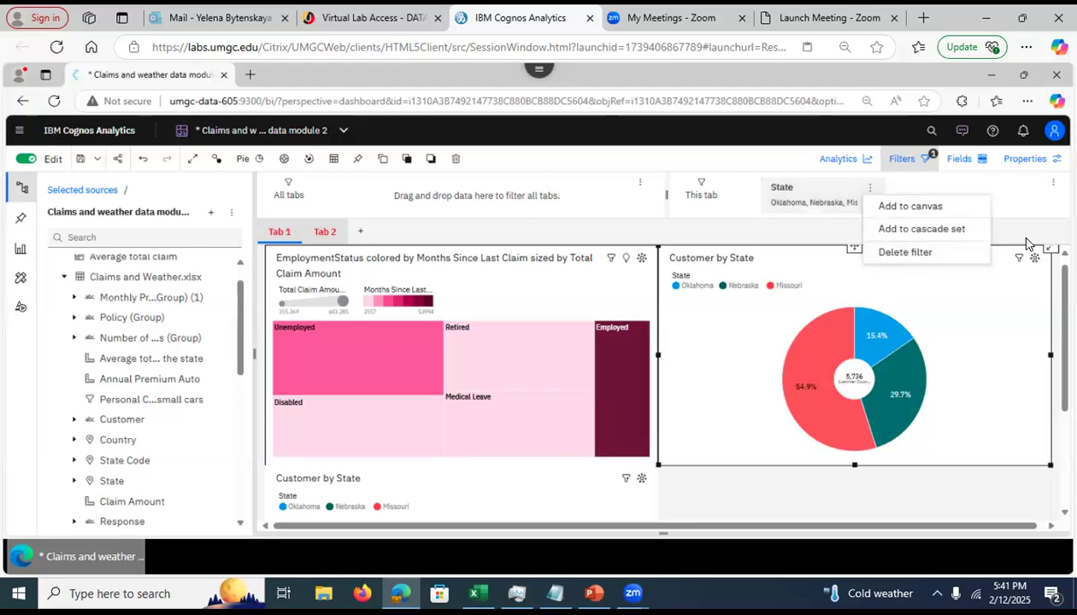
{"action": "left_click", "coordinate": [905, 252]}
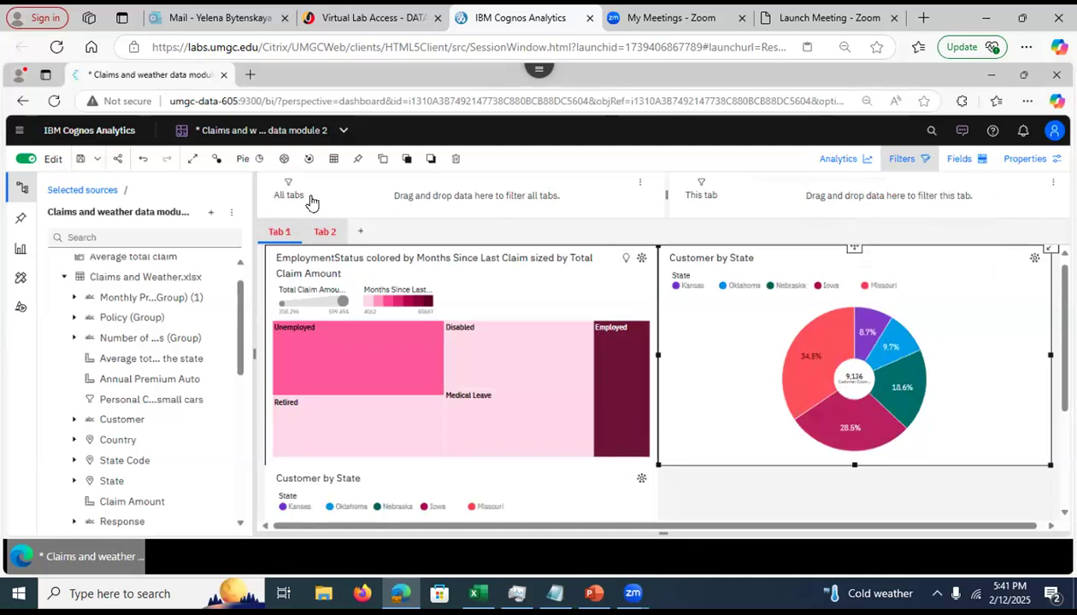
{"action": "left_click", "coordinate": [81, 158]}
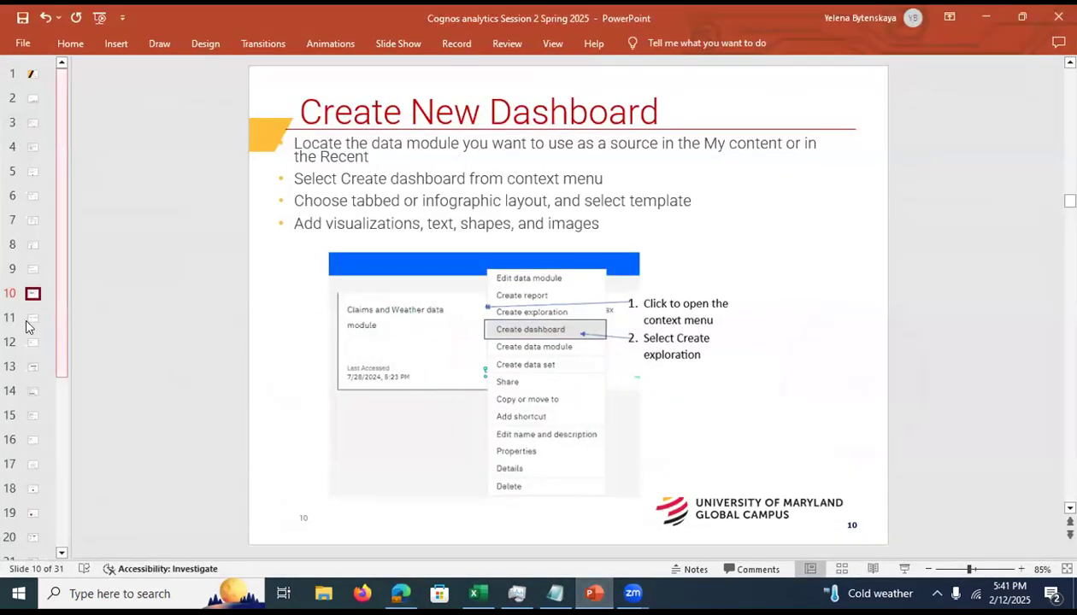
Switch to the PowerPoint presentation and read slide 11 on tabbed versus infographic layouts and slide 17 on the Visualization Library
{"action": "left_click", "coordinate": [29, 321]}
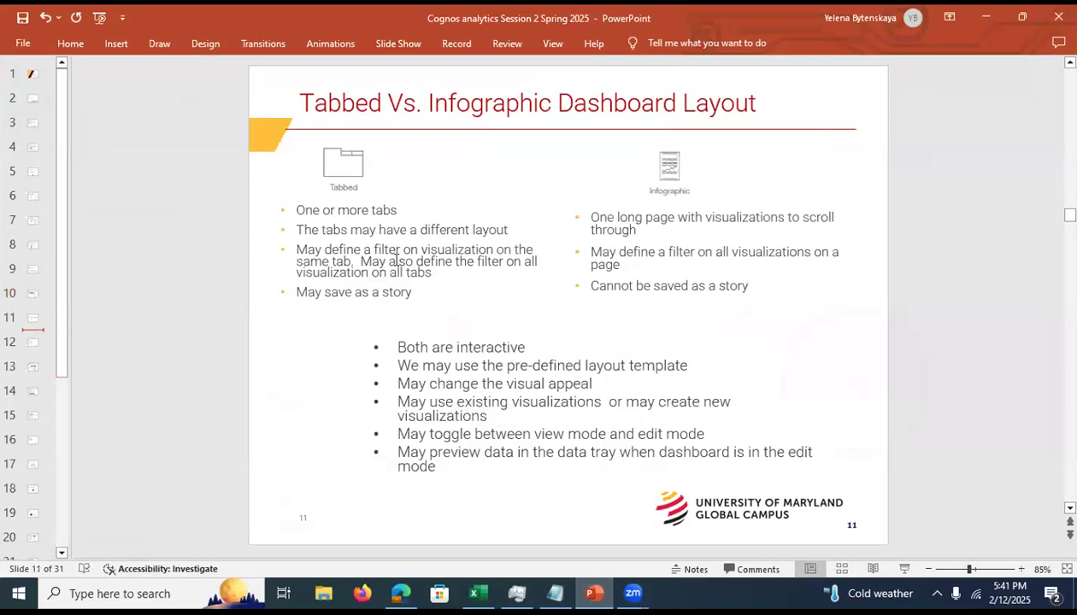
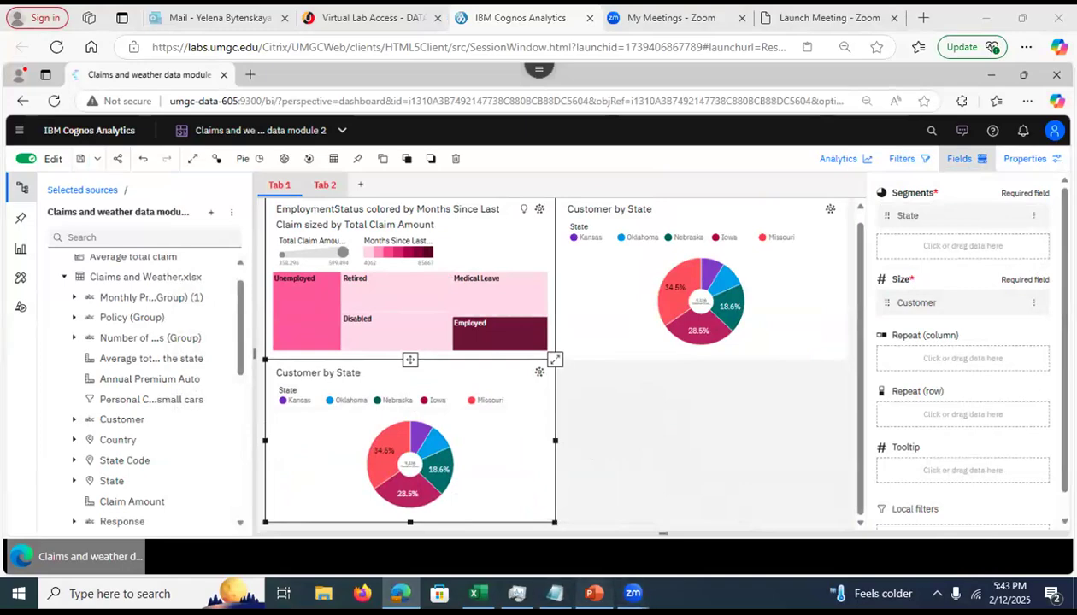
{"action": "left_click", "coordinate": [594, 593]}
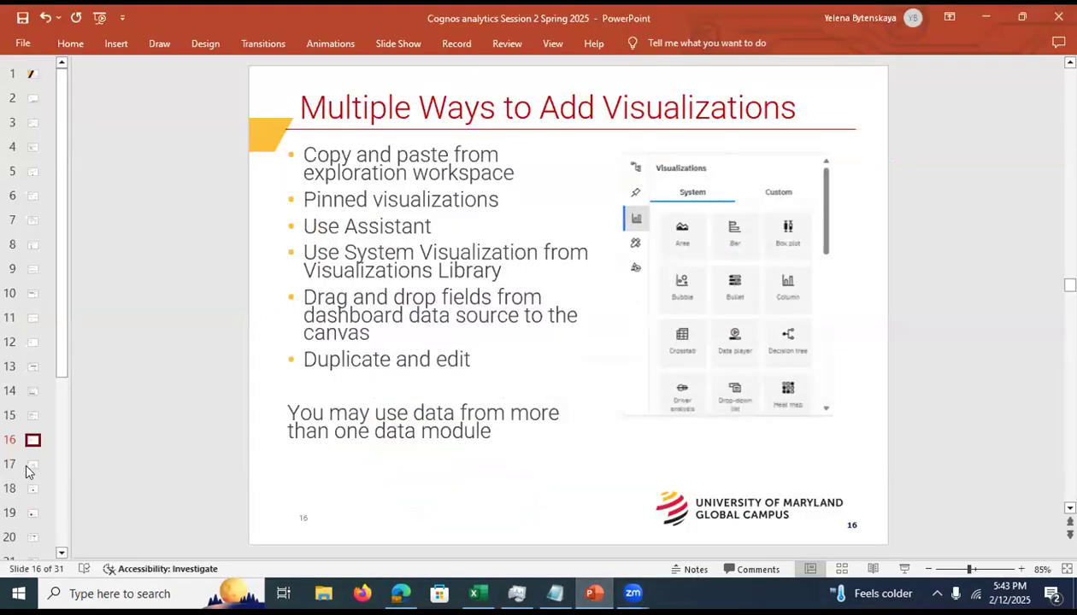
{"action": "left_click", "coordinate": [32, 469]}
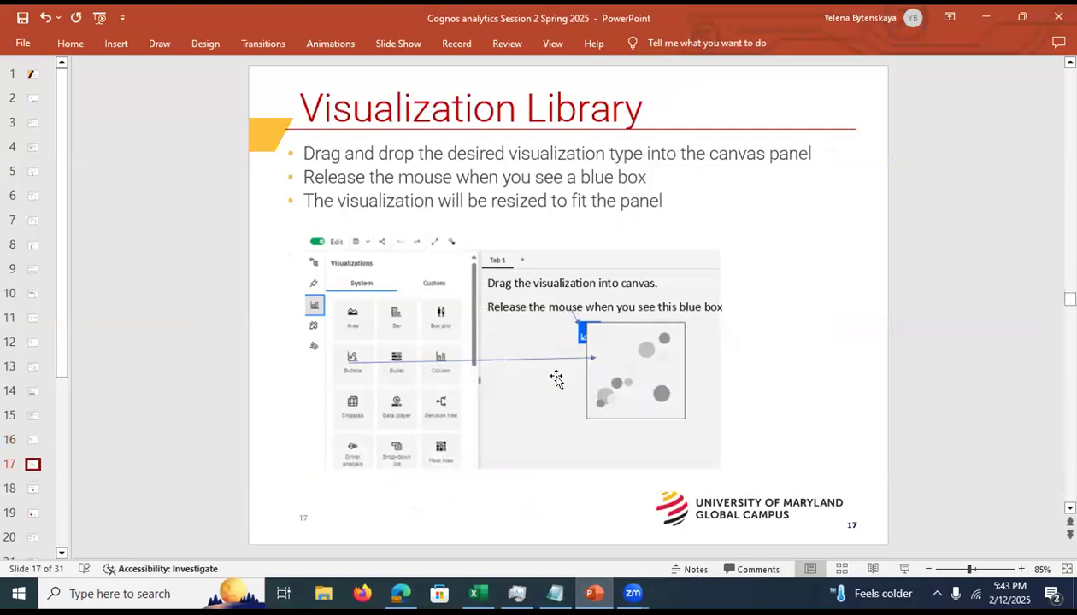
Read slides 18 to 21 on focus mode, visualization properties, using pins and adding a text widget
{"action": "left_click", "coordinate": [33, 488]}
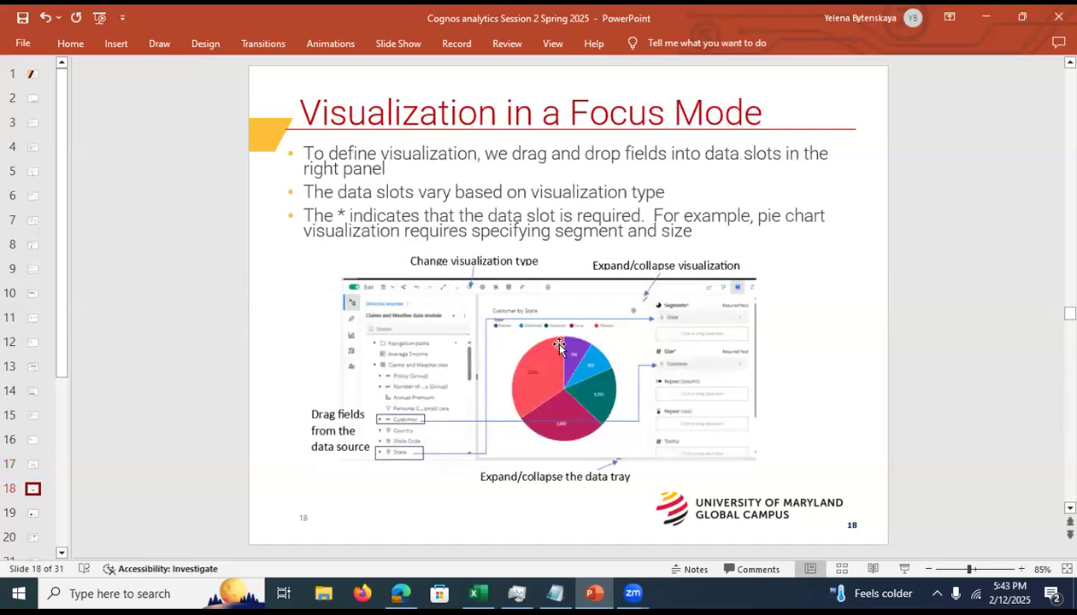
{"action": "left_click", "coordinate": [32, 515]}
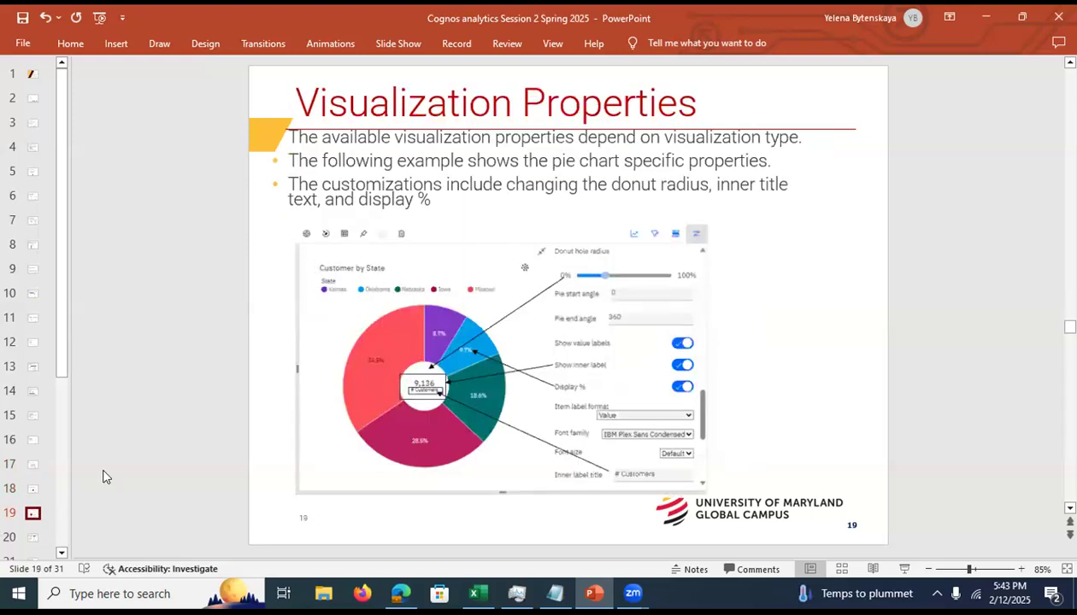
{"action": "left_click_drag", "start_coordinate": [60, 369], "coordinate": [29, 450]}
{"action": "left_click", "coordinate": [32, 446]}
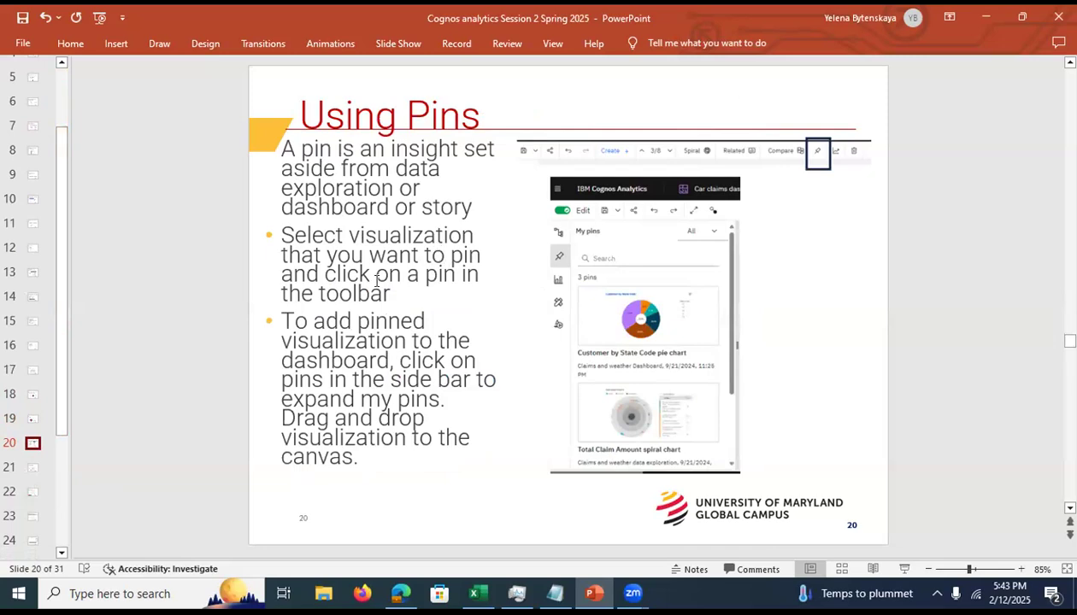
{"action": "left_click", "coordinate": [32, 470]}
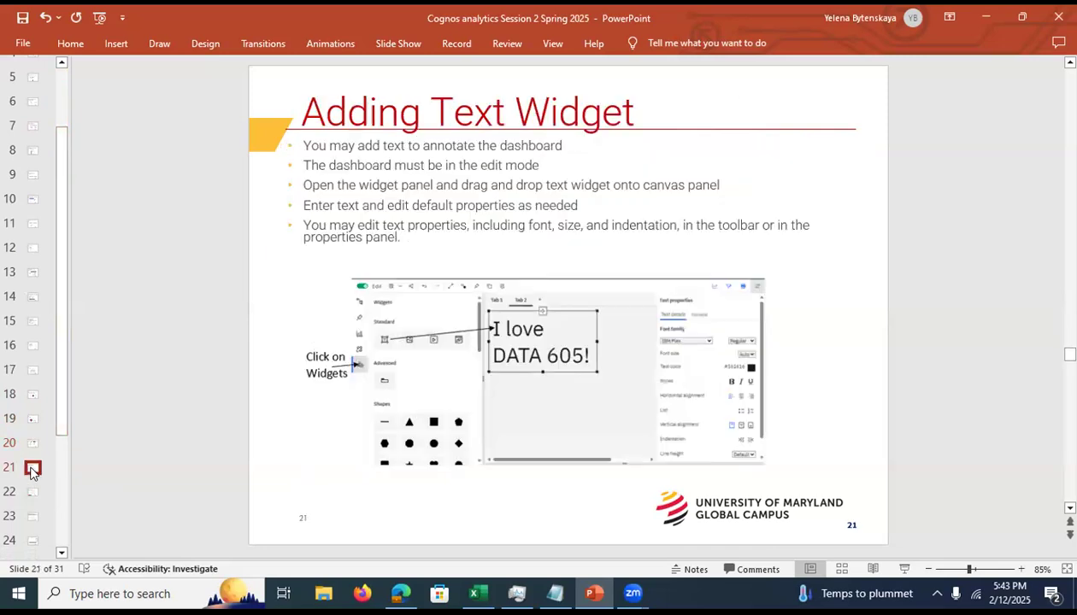
Switch back to the Cognos dashboard and add a text widget reading "I love DATA 605" beside the pie chart on Tab 2
{"action": "left_click", "coordinate": [985, 17]}
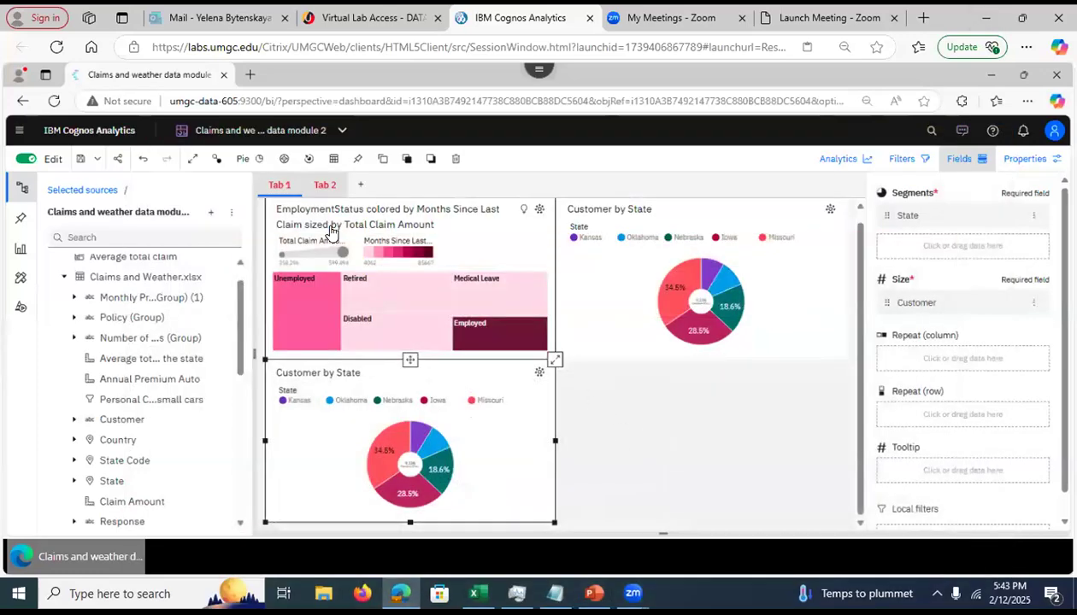
{"action": "left_click", "coordinate": [325, 186]}
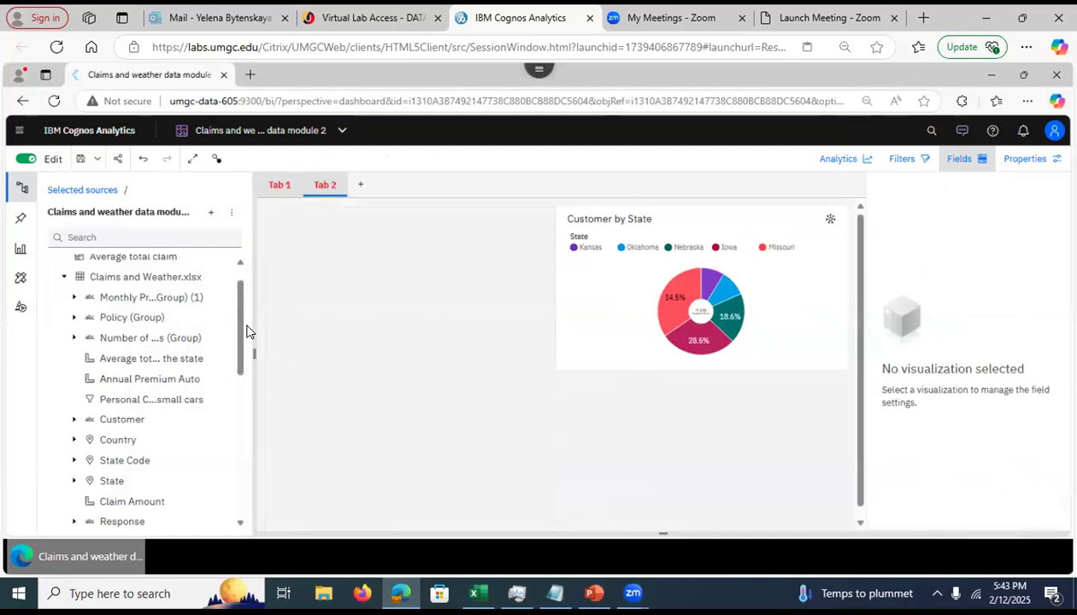
{"action": "left_click", "coordinate": [20, 310]}
{"action": "left_click_drag", "start_coordinate": [68, 261], "coordinate": [402, 284]}
{"action": "left_click", "coordinate": [358, 254]}
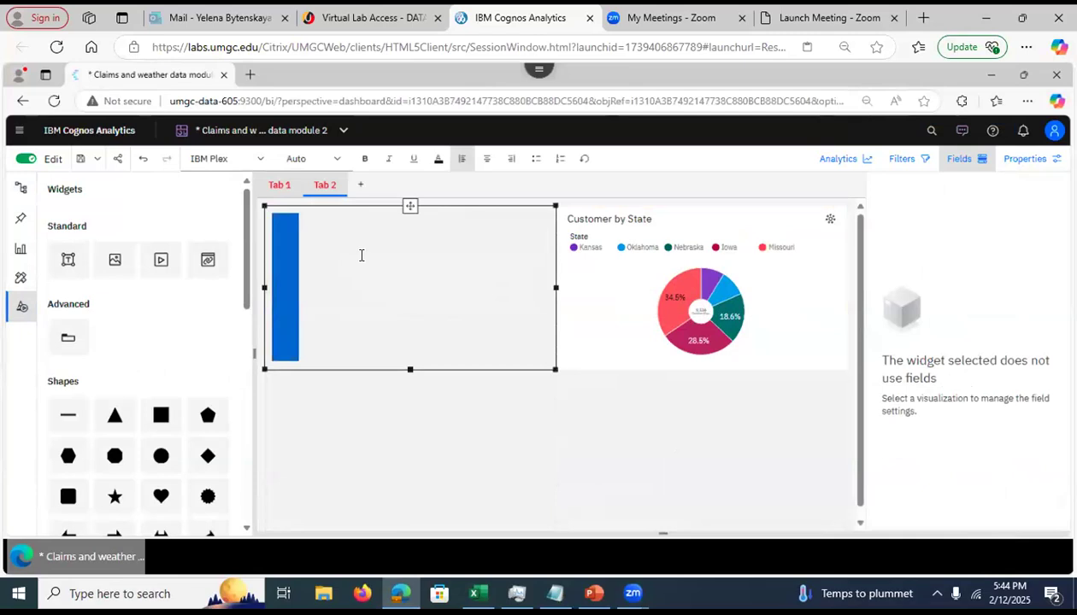
{"action": "type", "text": "I l"}
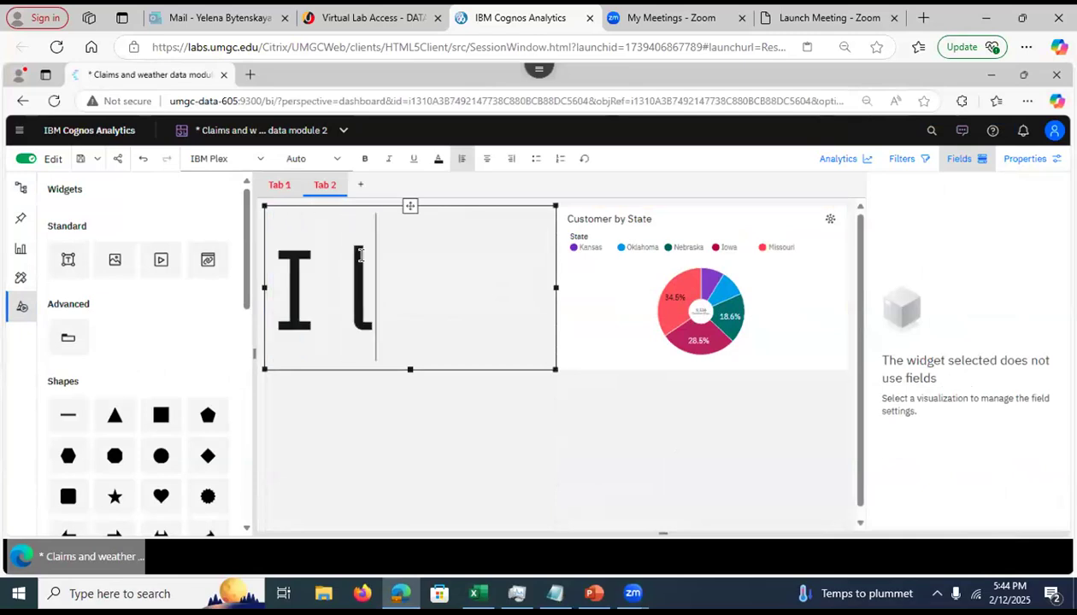
{"action": "type", "text": "ove DATA "}
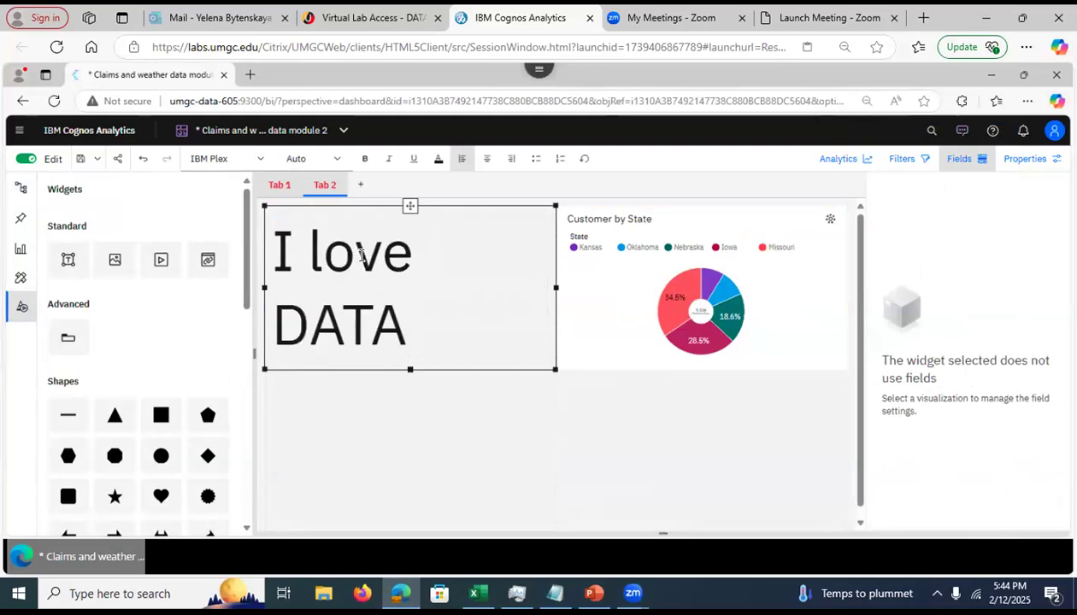
{"action": "type", "text": "605"}
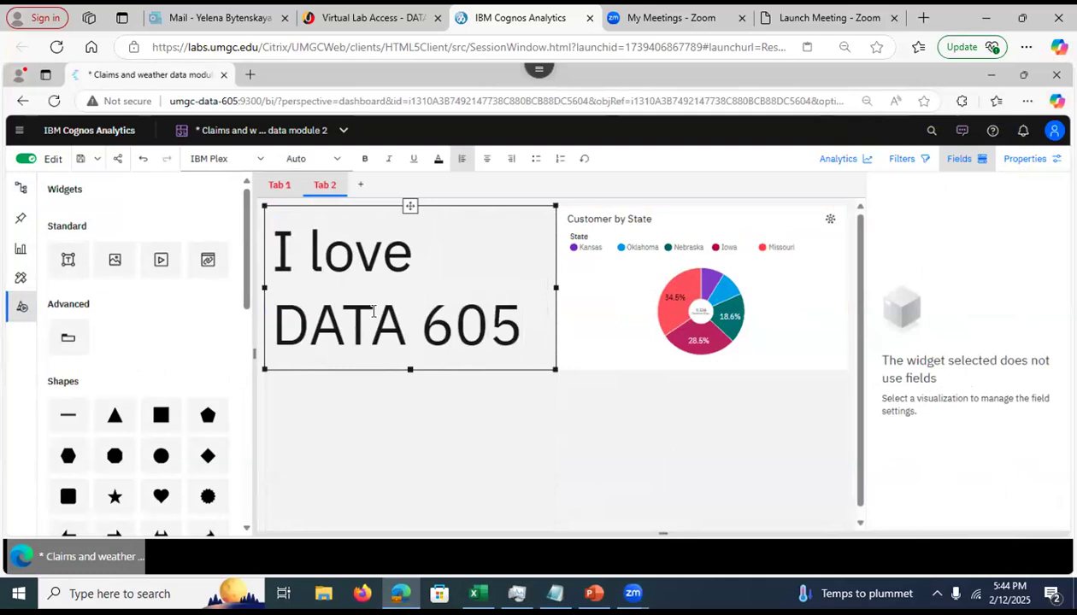
{"action": "left_click", "coordinate": [405, 421]}
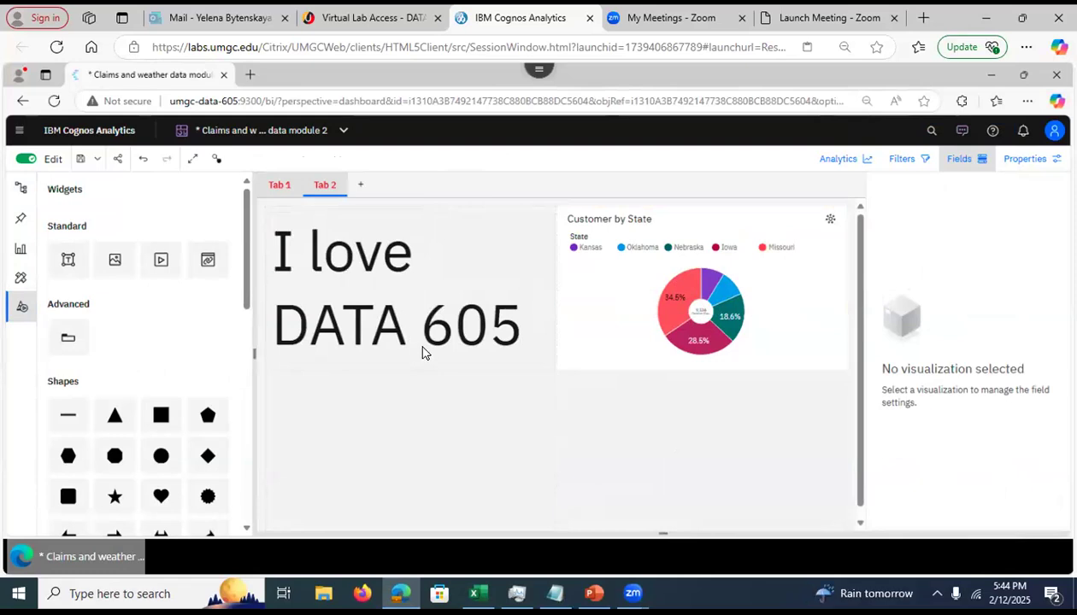
View the text properties available for the "I love DATA 605" widget
{"action": "left_click", "coordinate": [401, 309]}
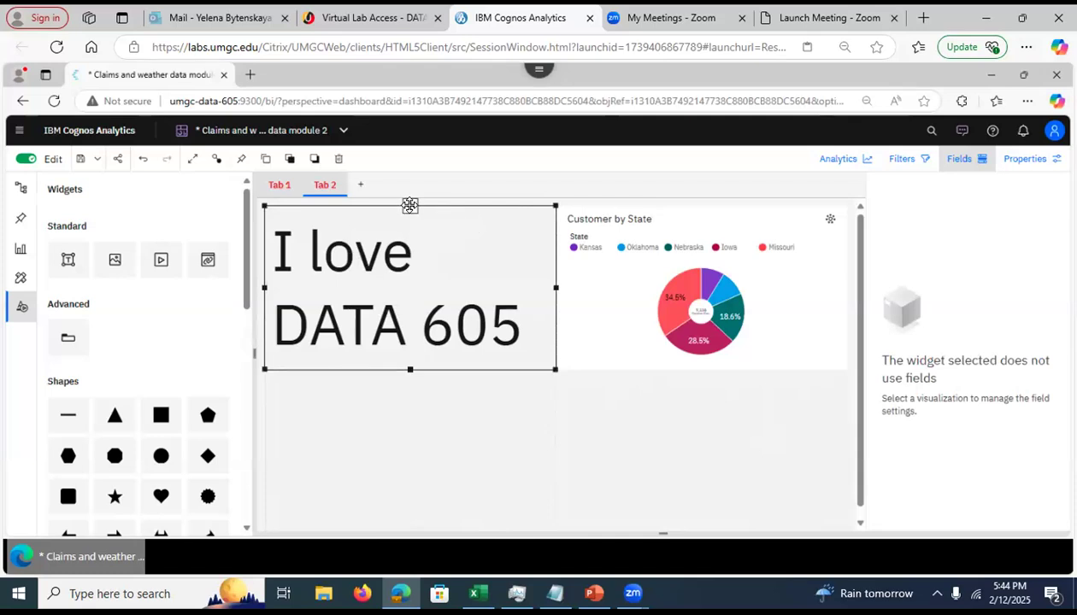
{"action": "left_click", "coordinate": [1032, 160]}
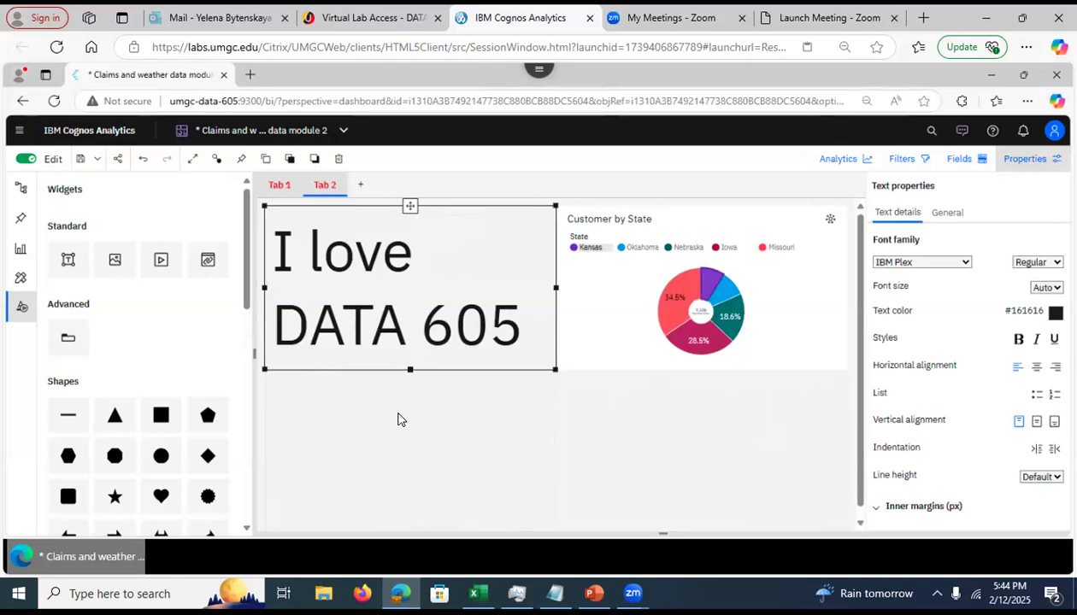
{"action": "left_click", "coordinate": [397, 418]}
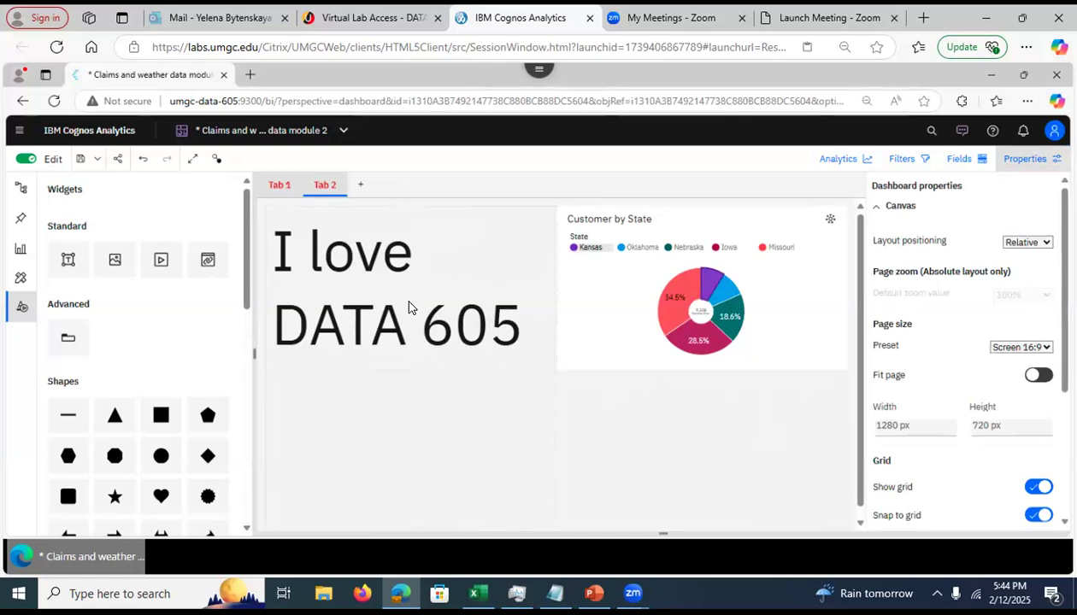
Add an image widget directly below the "I love DATA 605" text on Tab 2
{"action": "left_click", "coordinate": [408, 308]}
{"action": "left_click", "coordinate": [384, 420]}
{"action": "left_click_drag", "start_coordinate": [113, 261], "coordinate": [414, 436]}
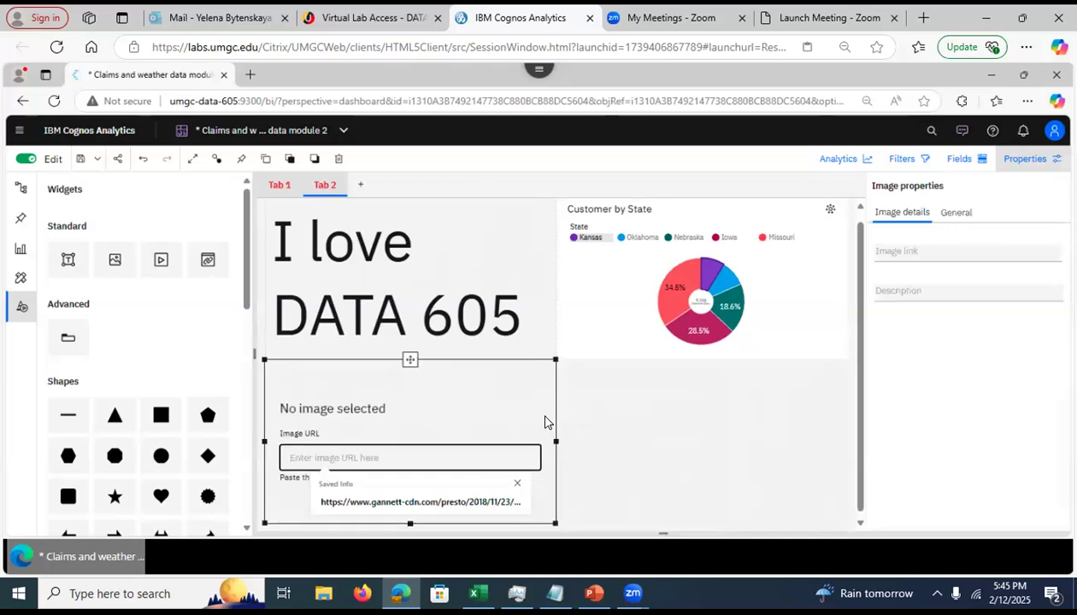
Search Bing for "car accident" in a new browser tab and show the image results
{"action": "left_click", "coordinate": [924, 18]}
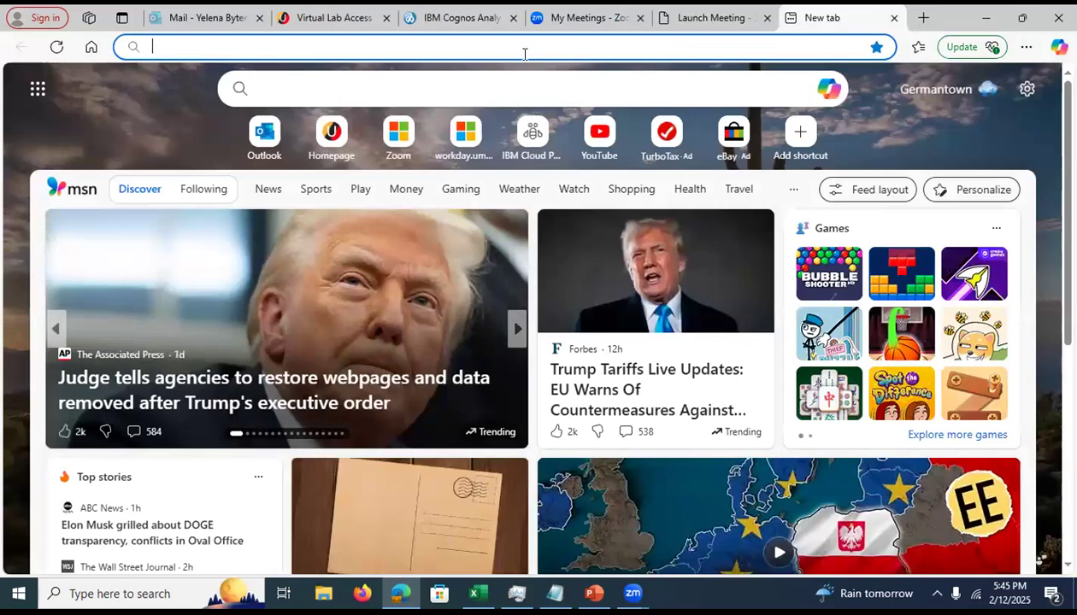
{"action": "type", "text": "c"}
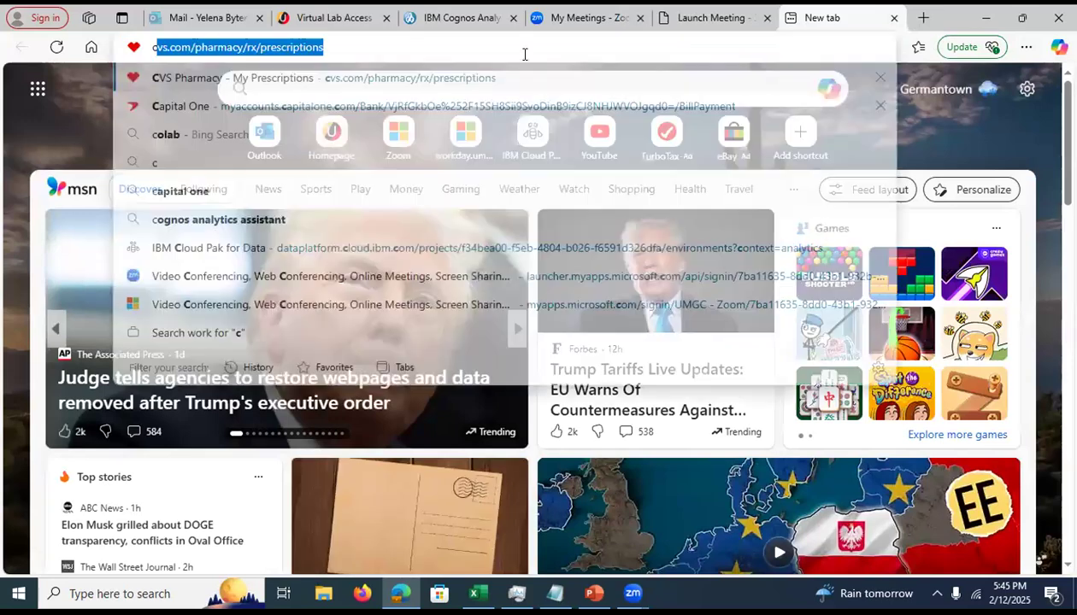
{"action": "type", "text": "ar accode"}
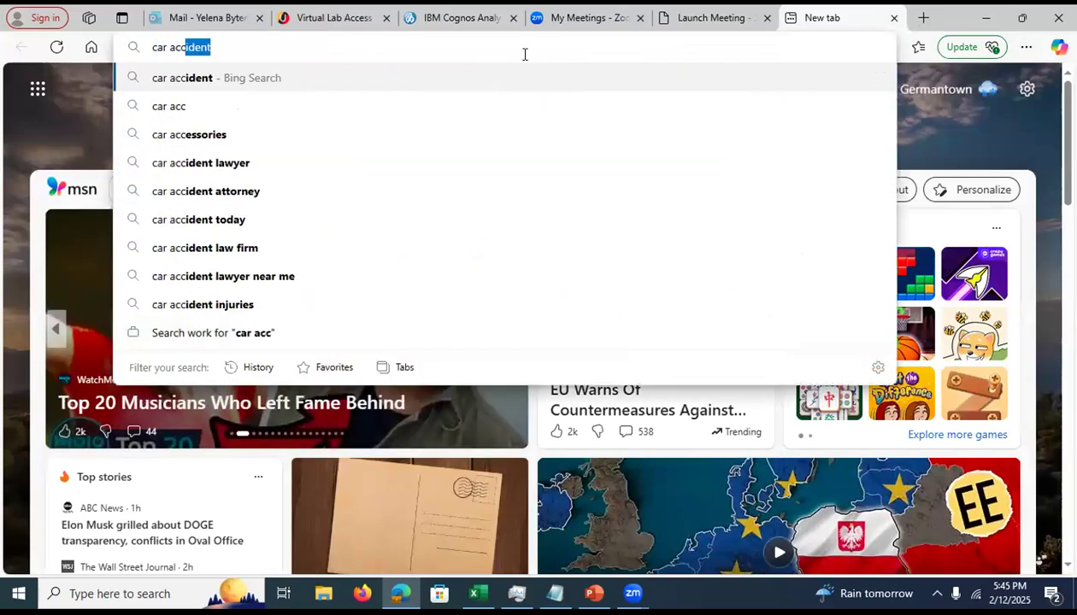
{"action": "key", "text": "BackSpace"}
{"action": "key", "text": "BackSpace"}
{"action": "key", "text": "BackSpace"}
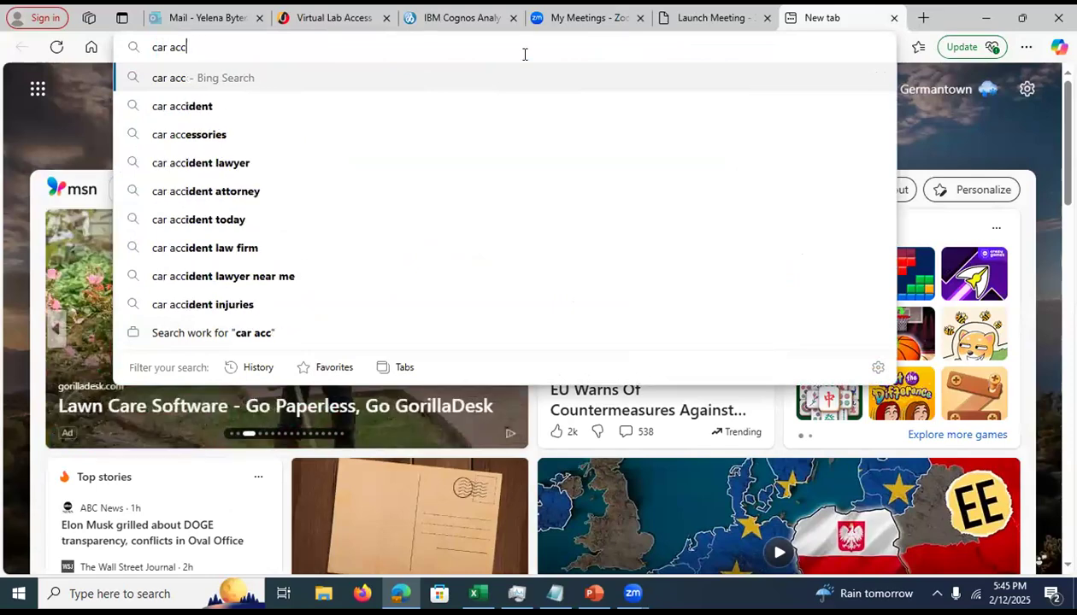
{"action": "type", "text": "ident"}
{"action": "key", "text": "Return"}
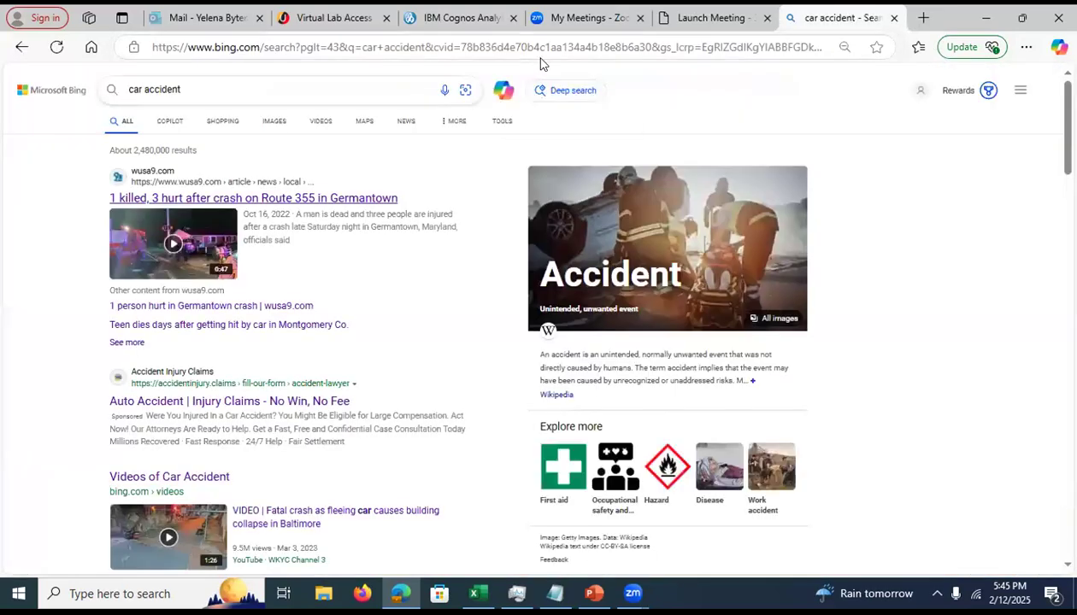
{"action": "left_click", "coordinate": [273, 120]}
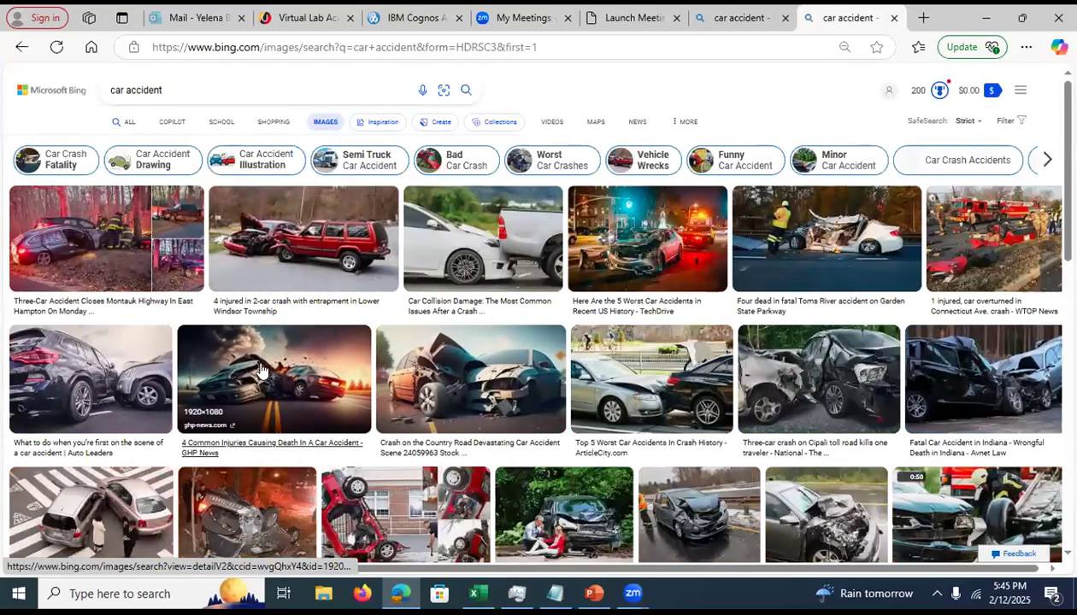
Try the image link of the "4 Common Injuries Causing Death In A Car Accident" result in a new browser tab
{"action": "right_click", "coordinate": [263, 370]}
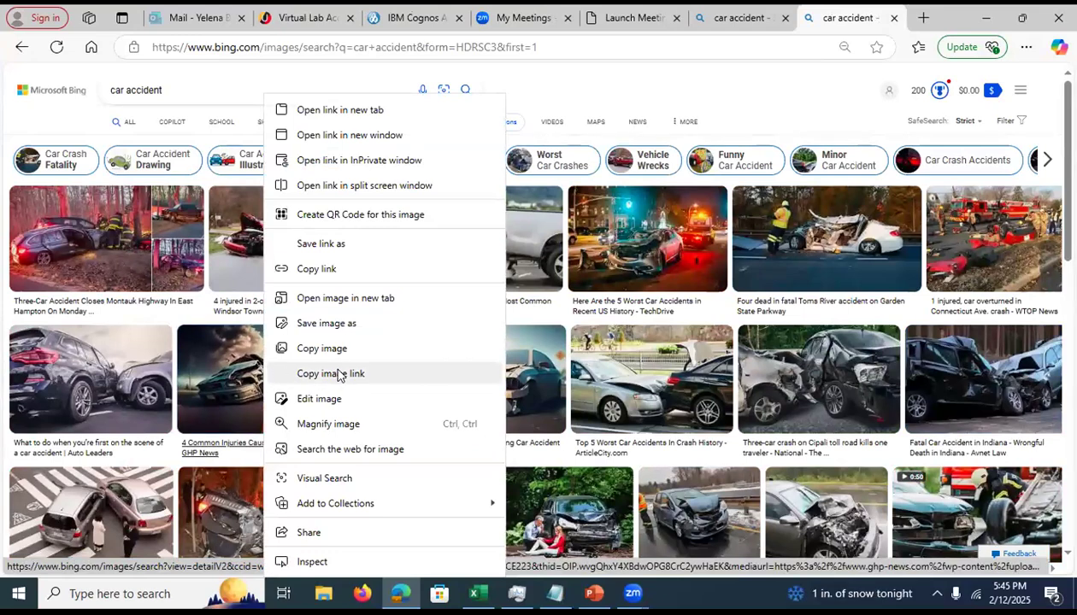
{"action": "left_click", "coordinate": [786, 41]}
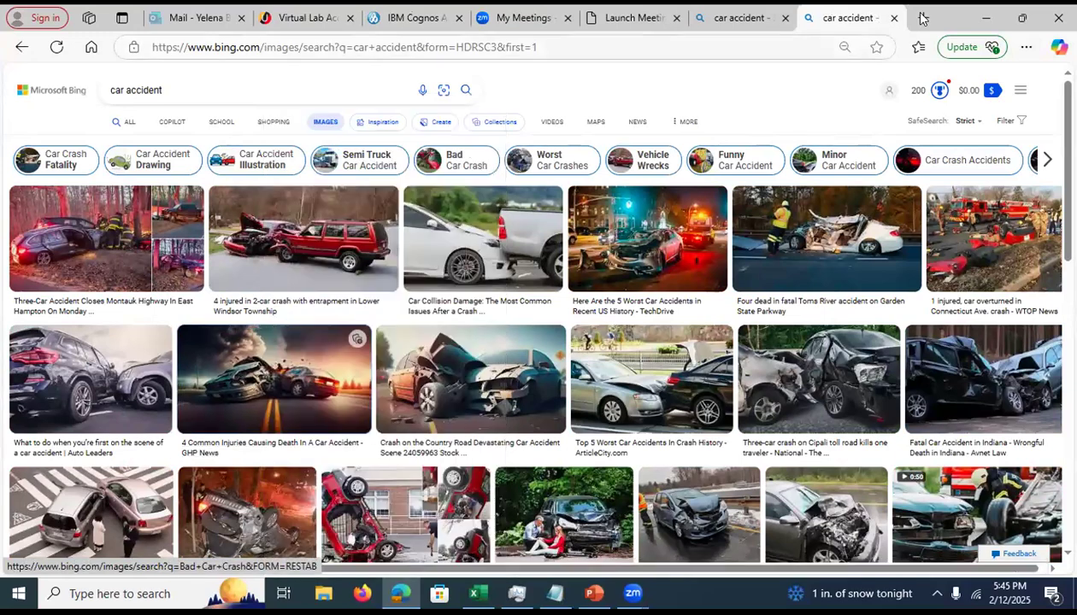
{"action": "left_click", "coordinate": [922, 17]}
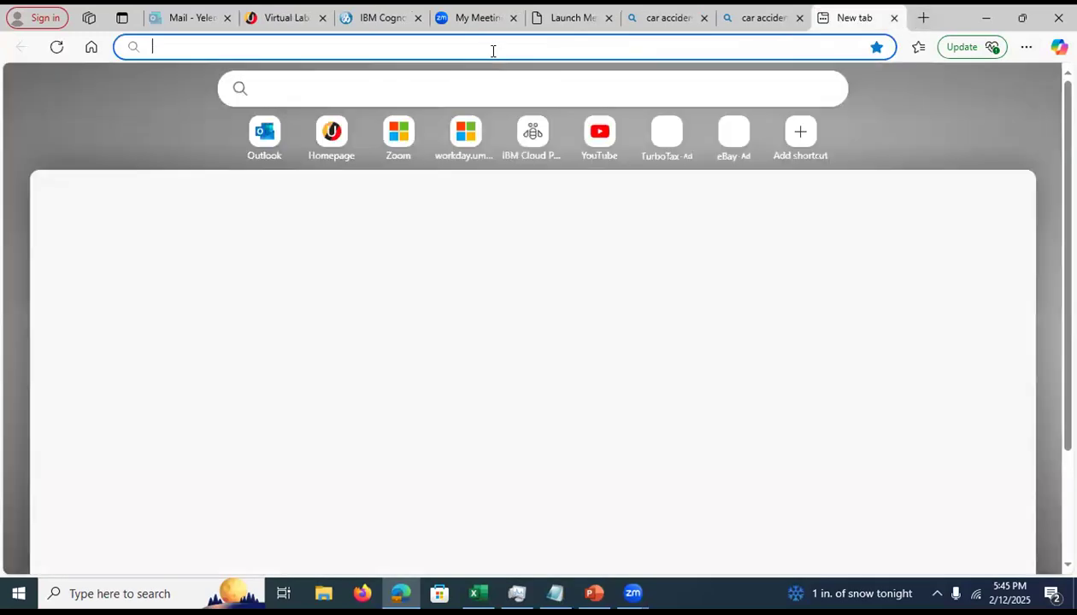
{"action": "type", "text": "https://th.bing.com/th/id/OIP.wvgQhxY4XBdwOPG8CrC2ywHaEK?w=328&h=184&c=7&r=0&o=5&pid=1.7"}
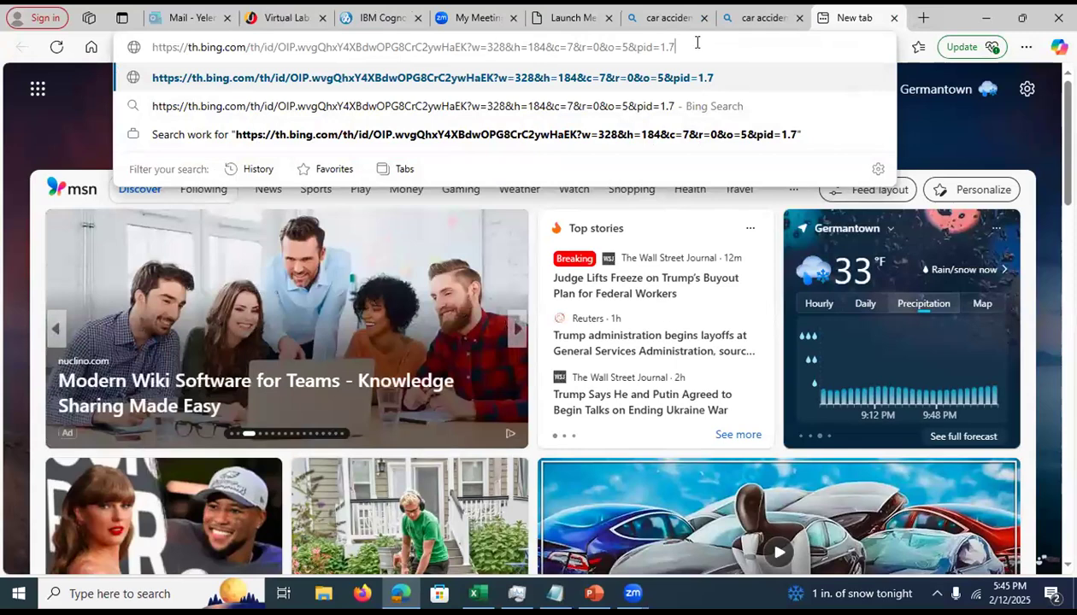
{"action": "left_click", "coordinate": [894, 18]}
{"action": "left_click", "coordinate": [894, 18]}
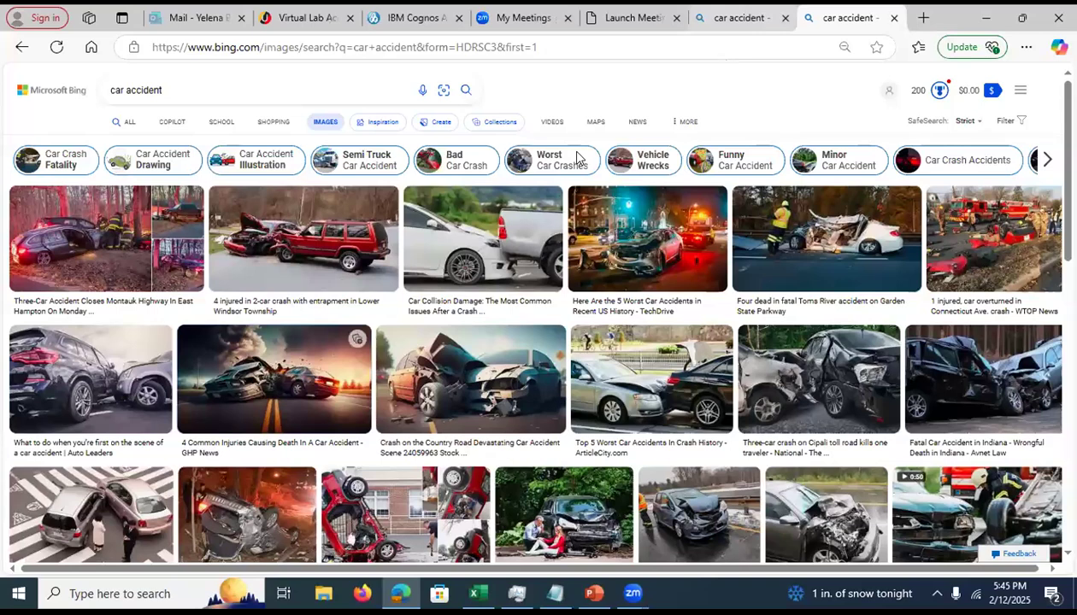
Open the photo from the "4 injured in 2-car crash" result in its own browser tab
{"action": "right_click", "coordinate": [313, 234]}
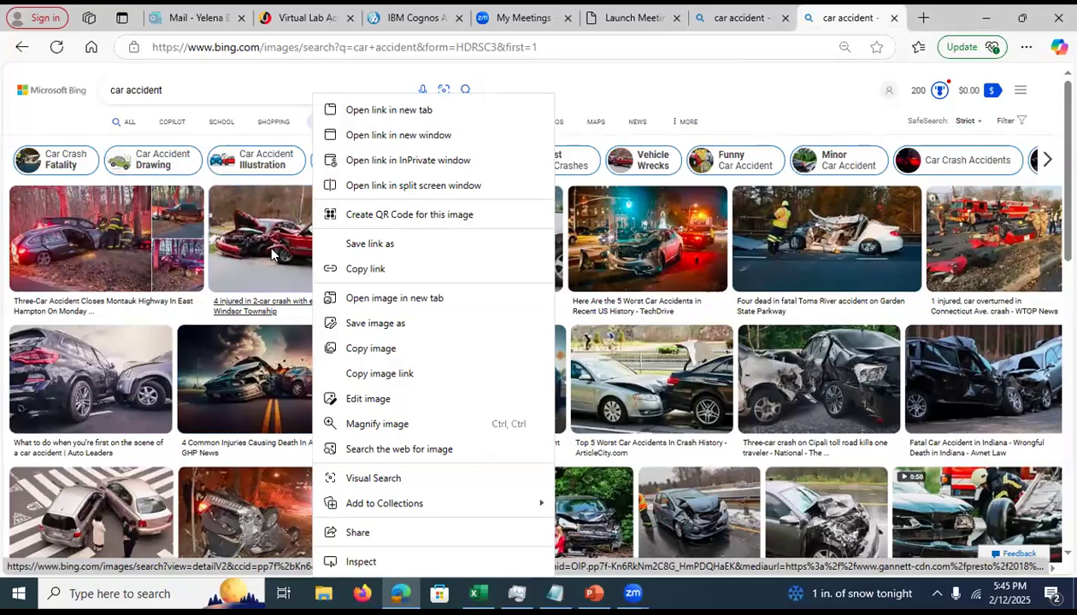
{"action": "left_click", "coordinate": [272, 254]}
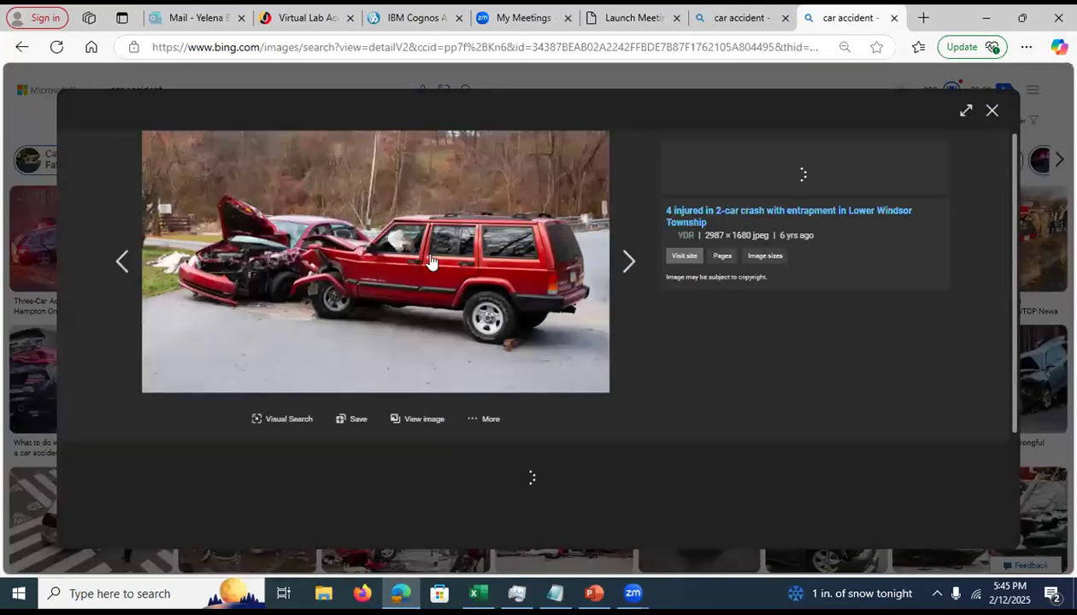
{"action": "right_click", "coordinate": [383, 268]}
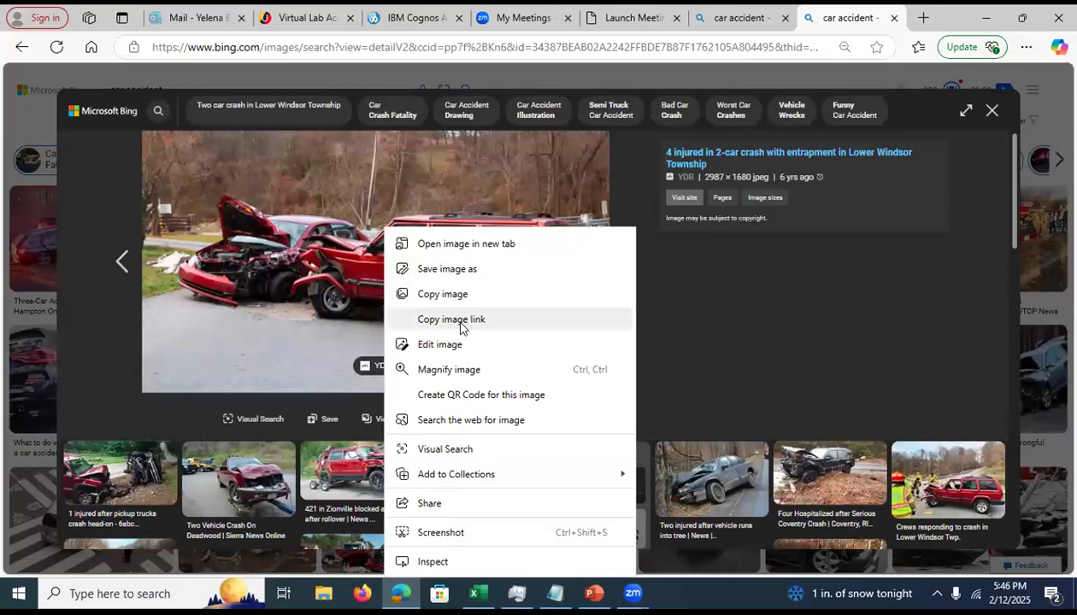
{"action": "left_click", "coordinate": [464, 245]}
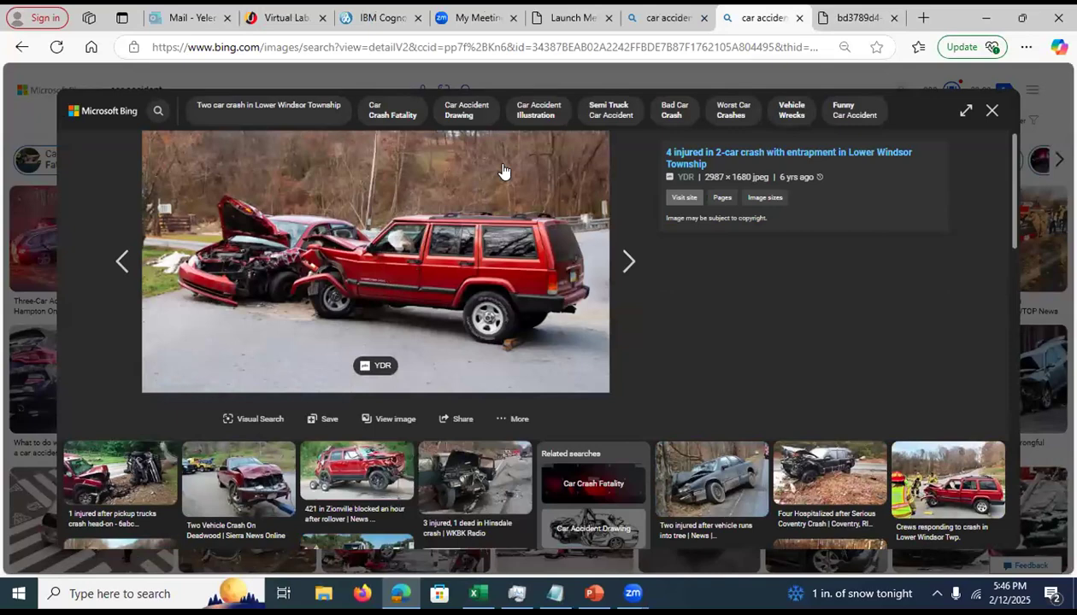
{"action": "left_click", "coordinate": [850, 15]}
Copy the photo's web address only up to CarCrash4.JPG, leaving out the crop and size parameters
{"action": "left_click_drag", "start_coordinate": [733, 47], "coordinate": [1000, 34]}
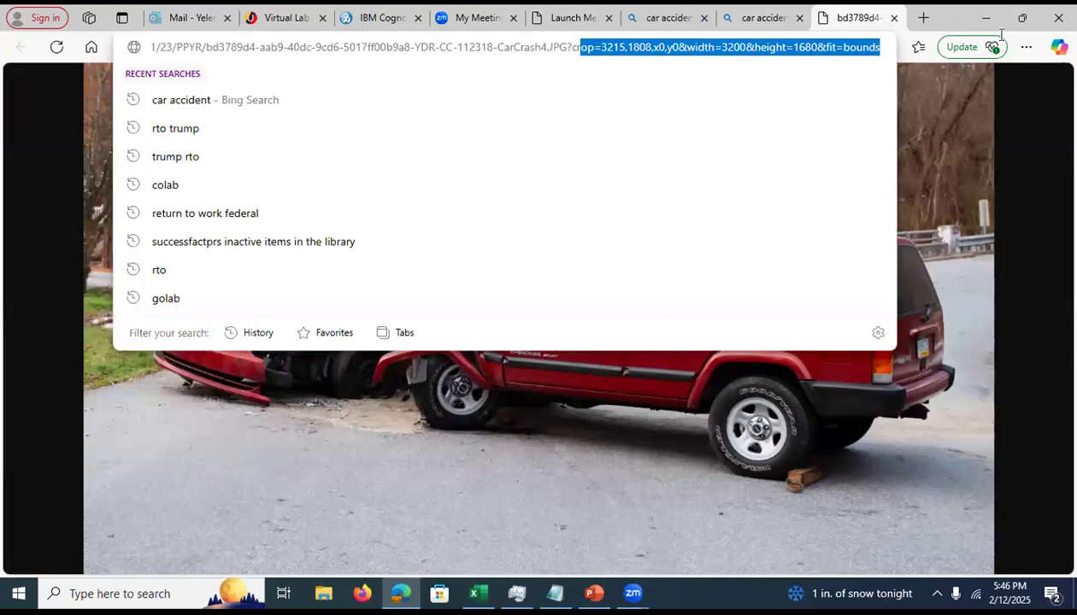
{"action": "left_click", "coordinate": [540, 46]}
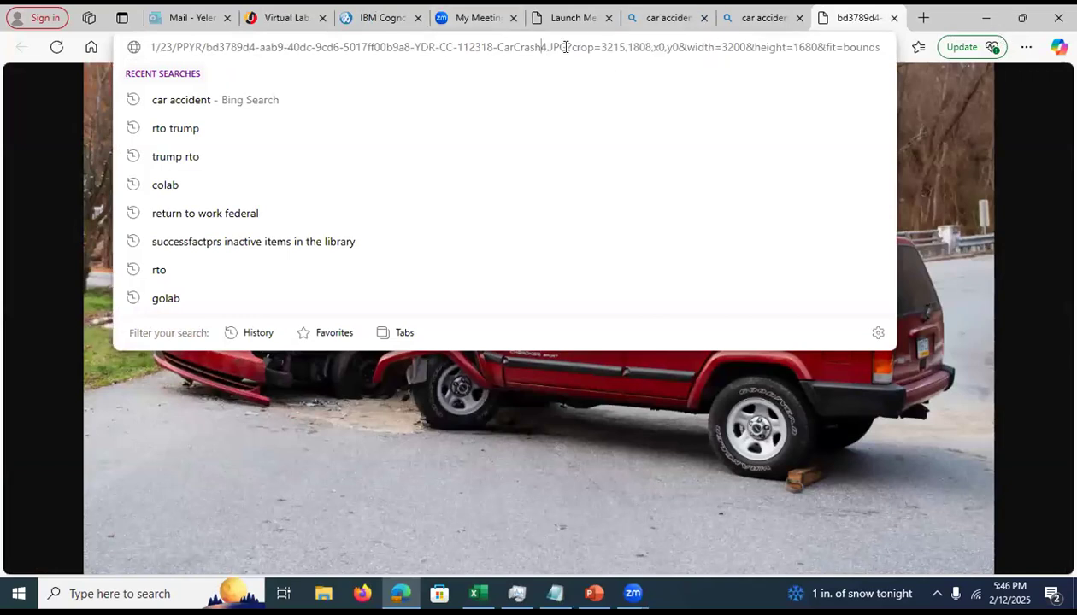
{"action": "left_click_drag", "start_coordinate": [564, 46], "coordinate": [57, 67]}
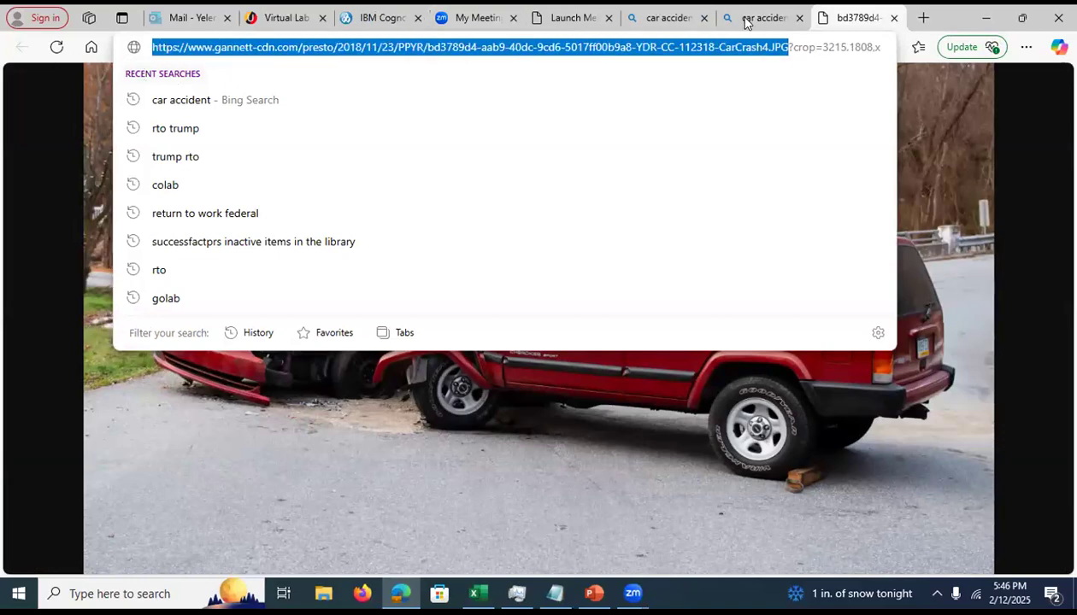
Back in Cognos, set the copied CarCrash4.JPG address as the image URL of the empty image widget on Tab 2
{"action": "left_click", "coordinate": [396, 17]}
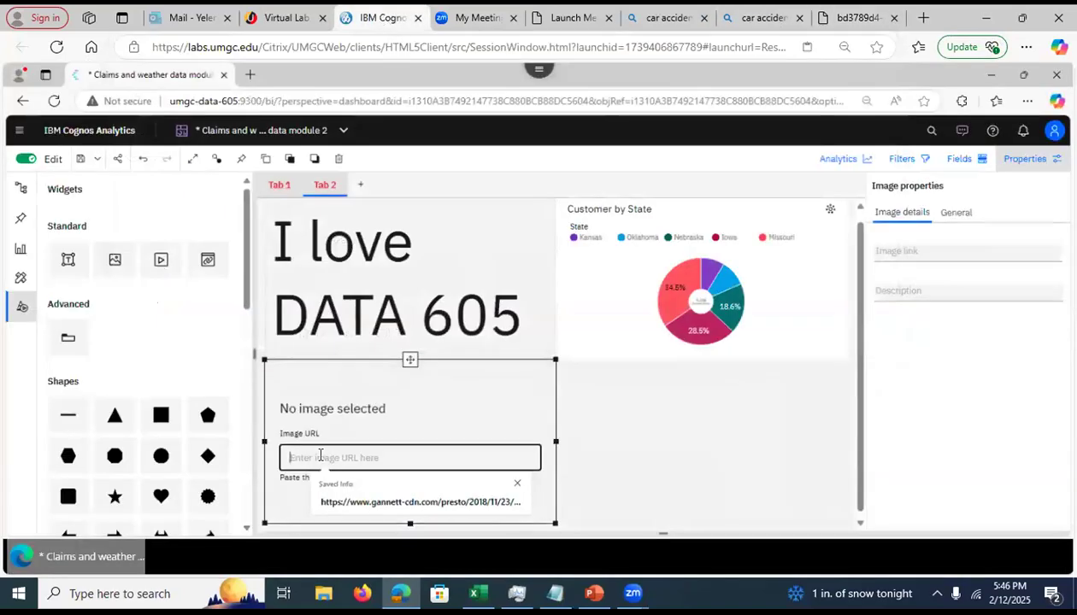
{"action": "key", "text": "ctrl+v"}
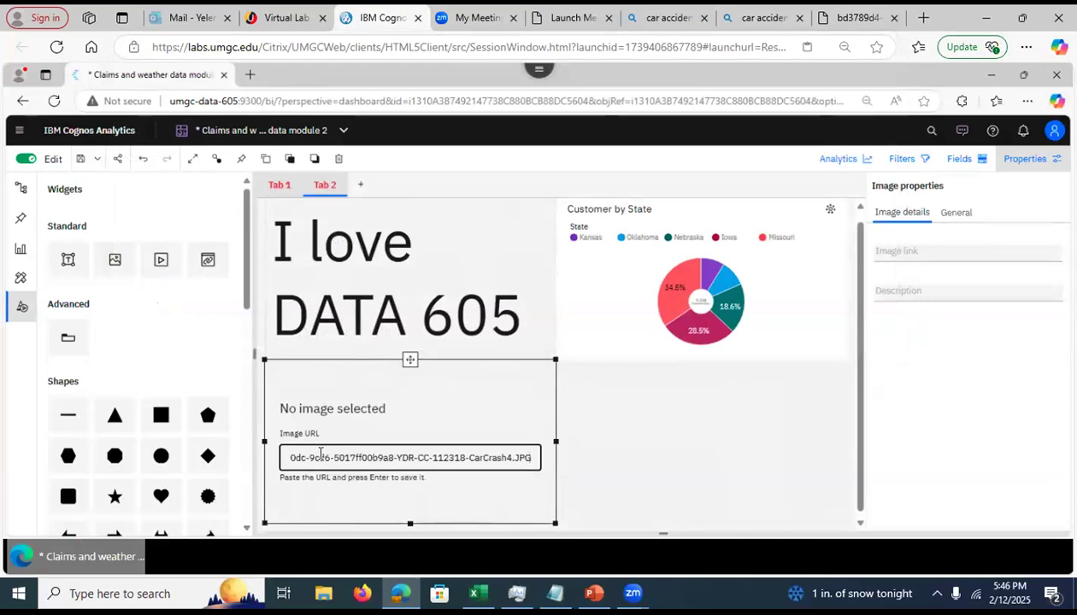
{"action": "key", "text": "Return"}
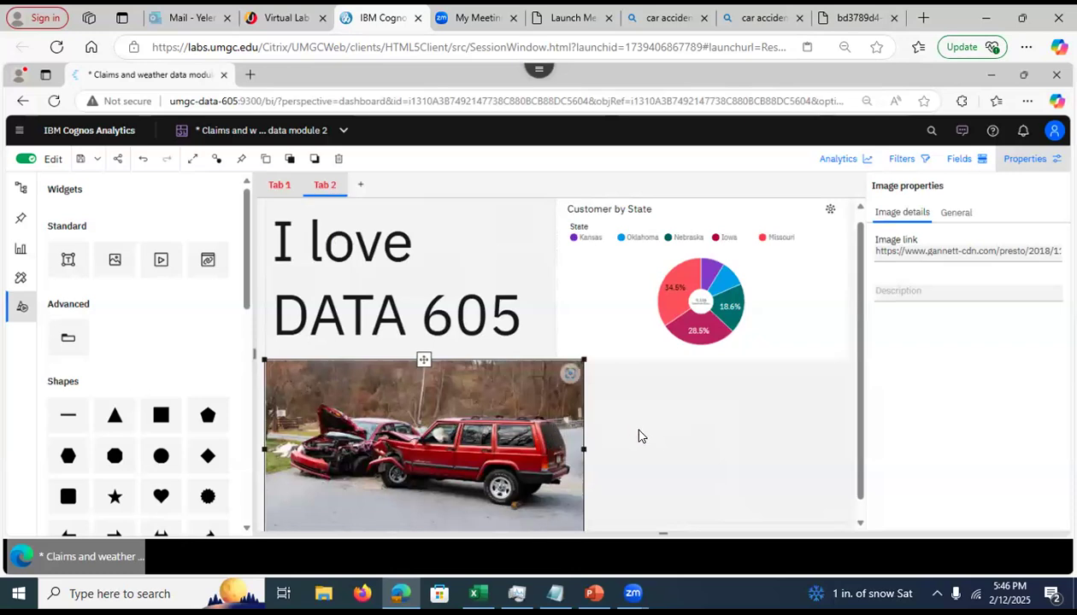
{"action": "left_click", "coordinate": [640, 438]}
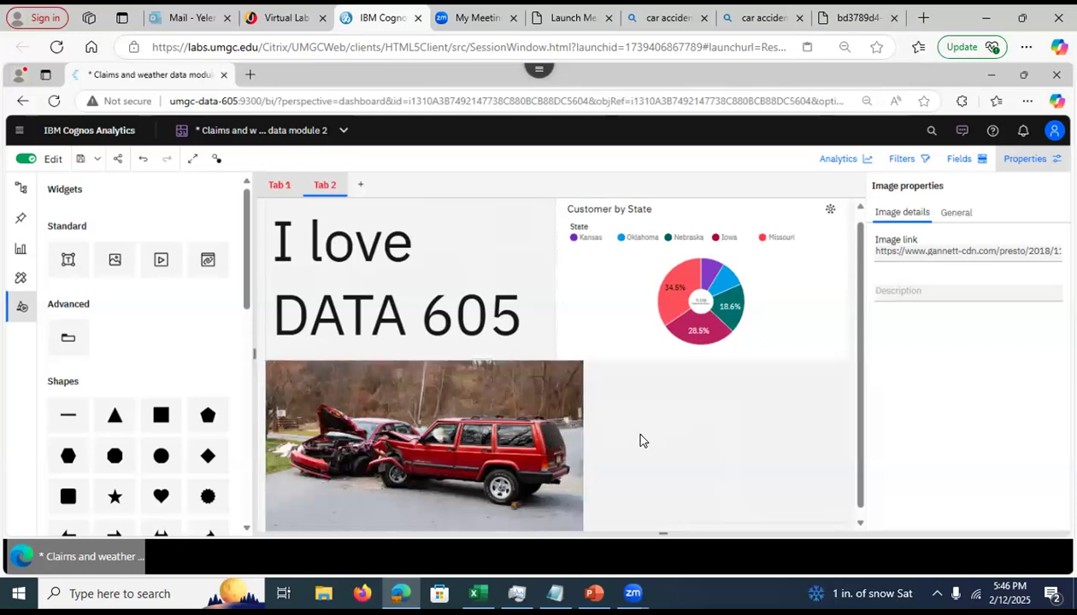
Switch to the PowerPoint presentation and review slide 22 on adding an image and slide 23 on linked visualizations
{"action": "left_click", "coordinate": [595, 593]}
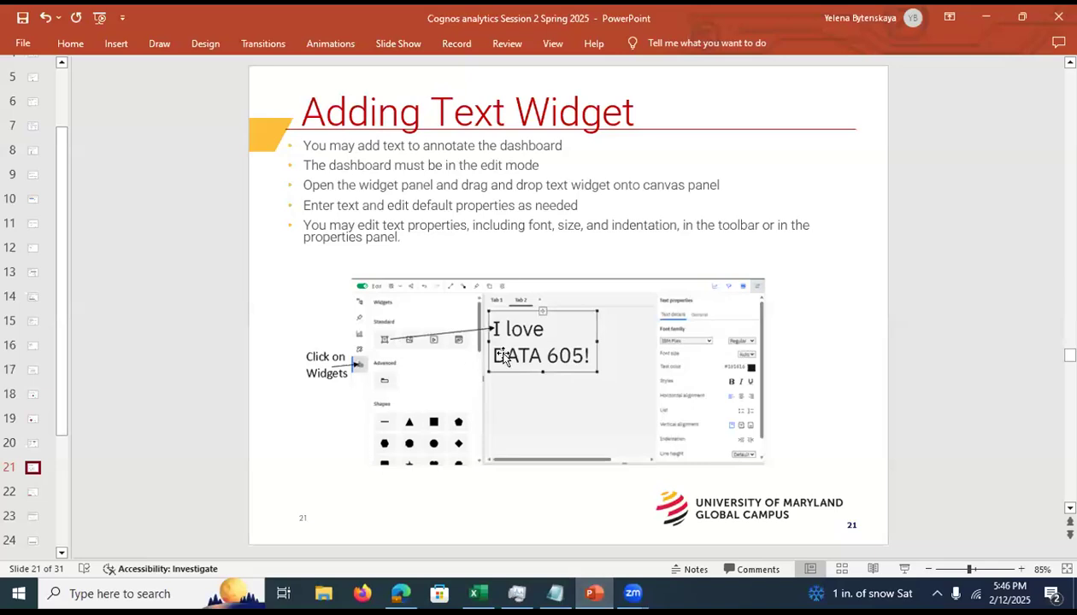
{"action": "left_click", "coordinate": [32, 493]}
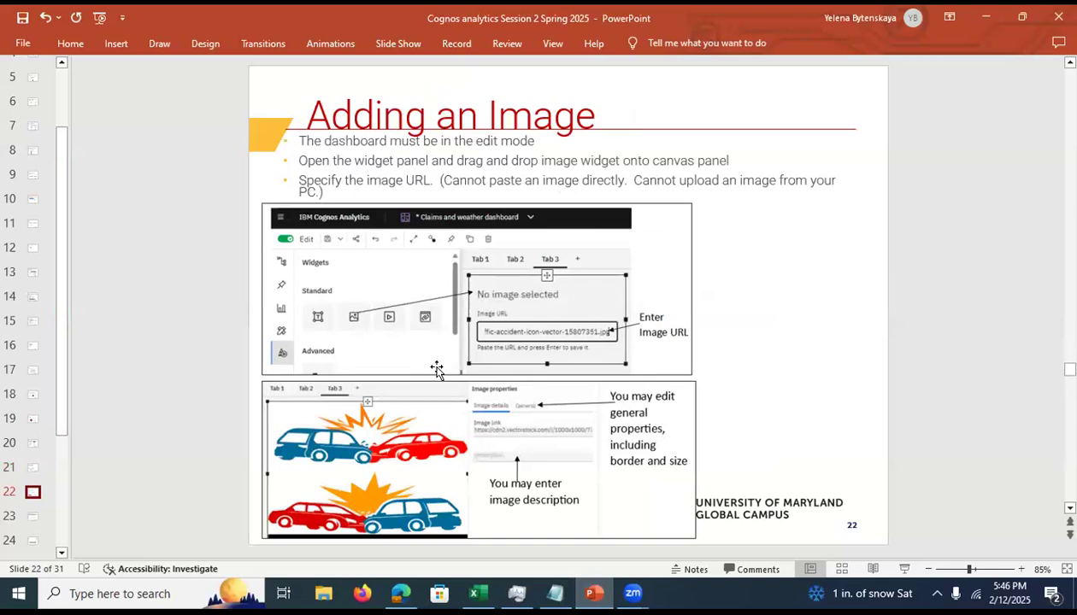
{"action": "left_click", "coordinate": [31, 517]}
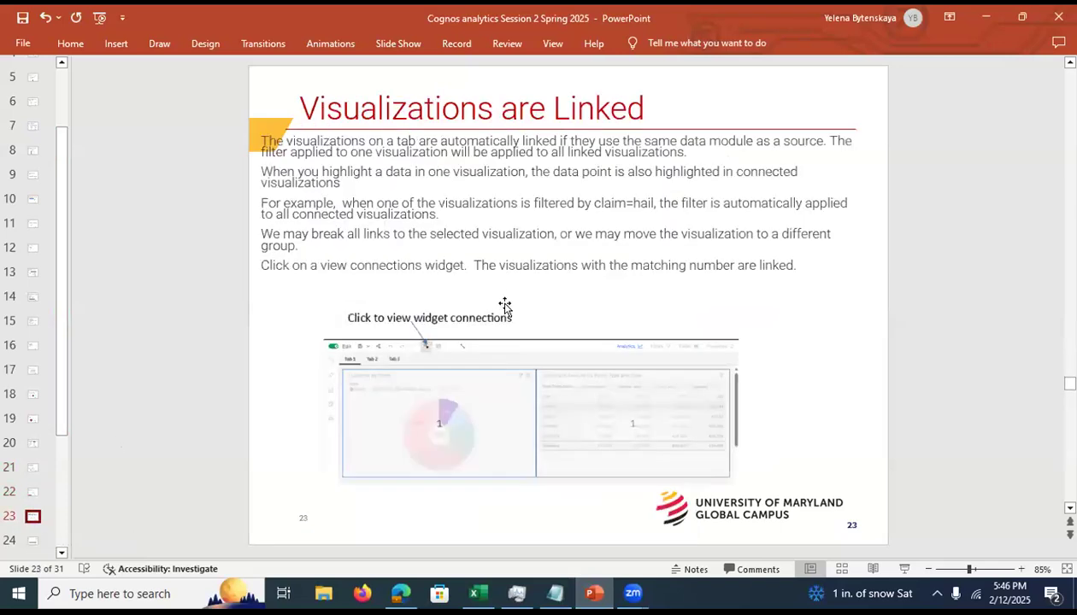
Return to Cognos, save the Claims and weather data module 2 dashboard, and close it and the data exploration to get back to Content
{"action": "left_click", "coordinate": [985, 17]}
{"action": "left_click", "coordinate": [81, 159]}
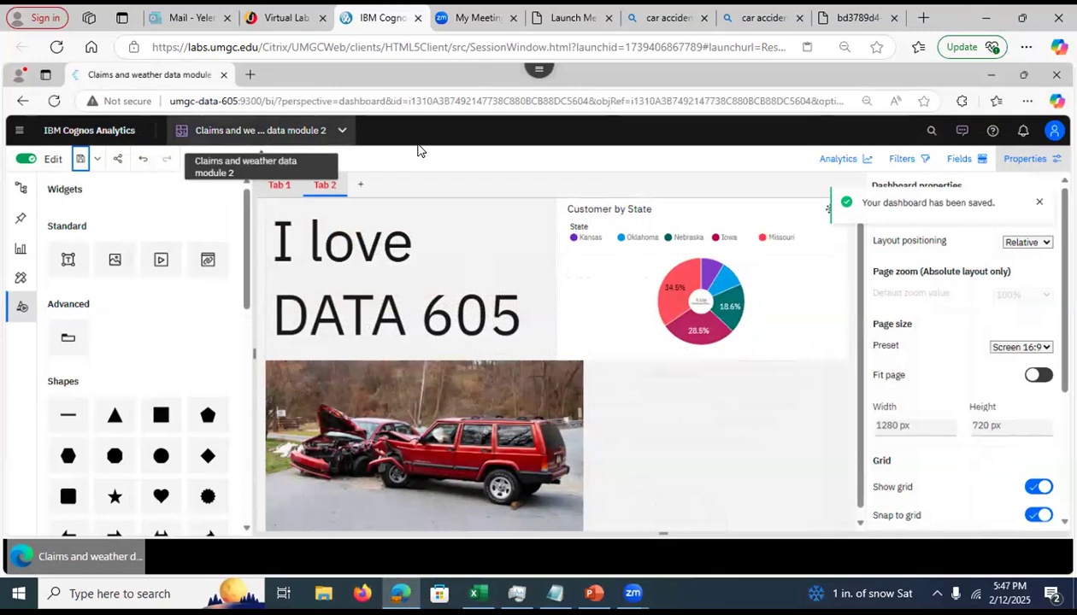
{"action": "left_click", "coordinate": [342, 131]}
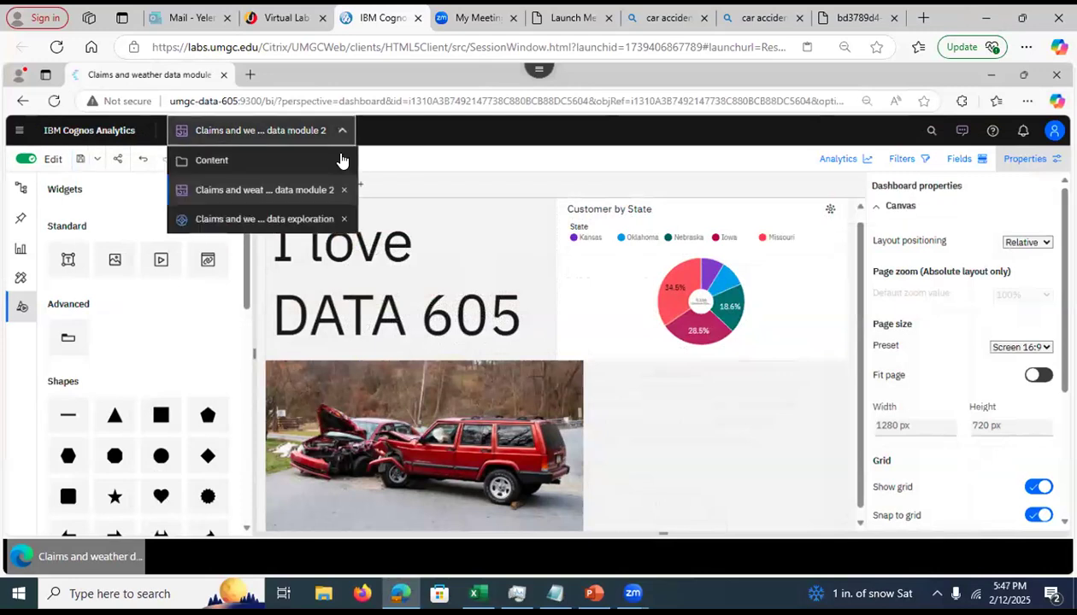
{"action": "left_click", "coordinate": [344, 191]}
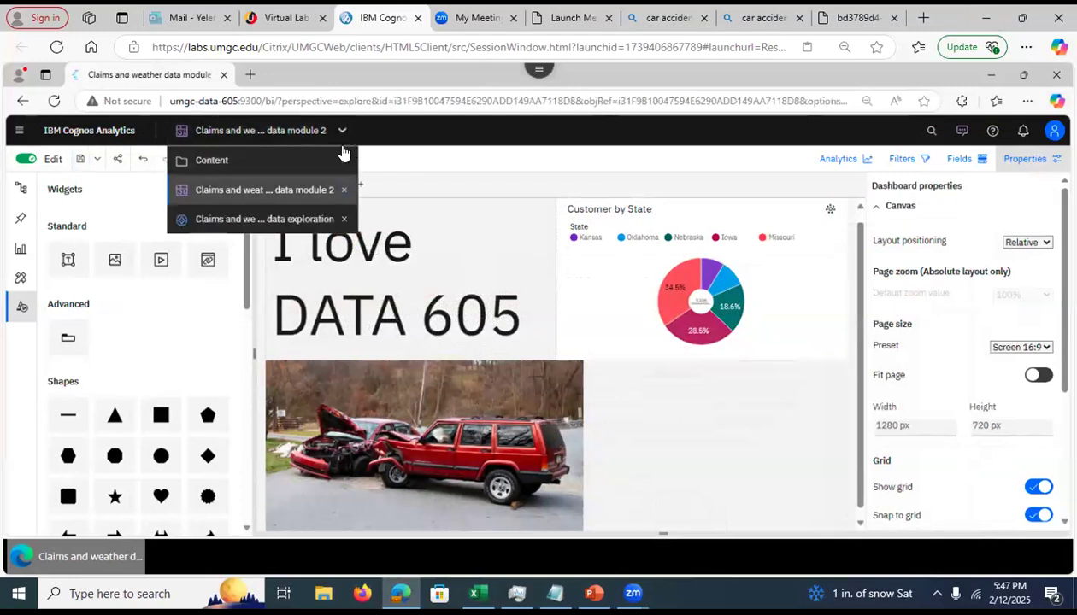
{"action": "left_click", "coordinate": [342, 135]}
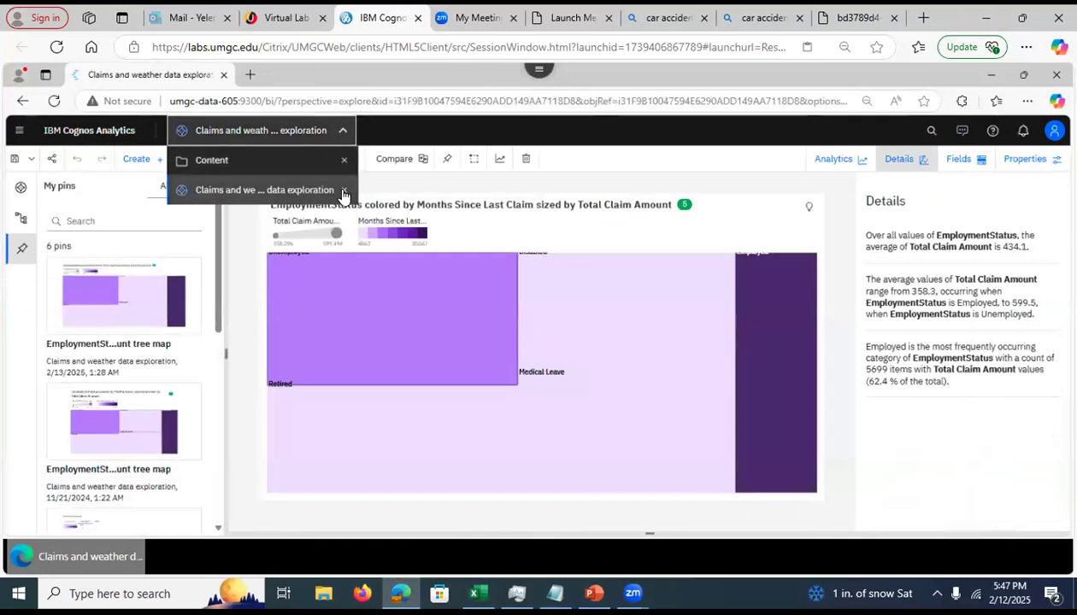
{"action": "left_click", "coordinate": [331, 160]}
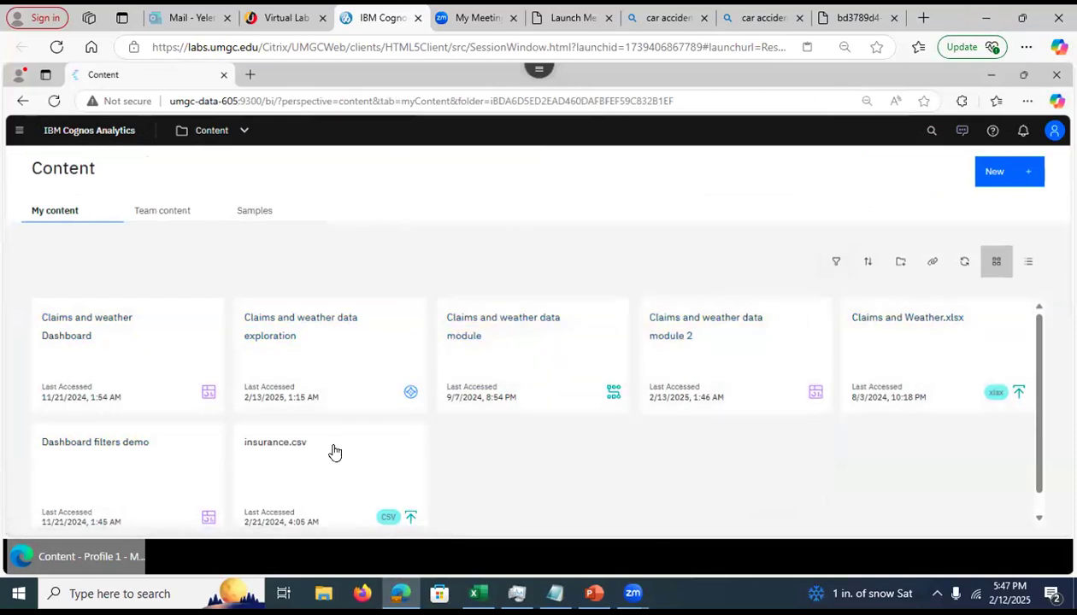
{"action": "left_click", "coordinate": [104, 451]}
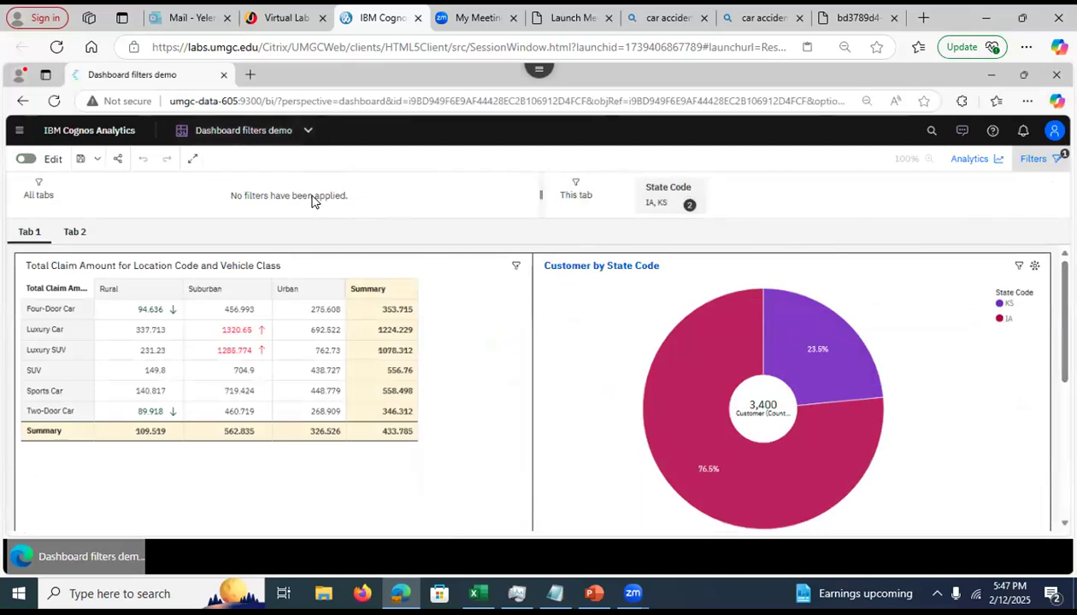
{"action": "left_click", "coordinate": [309, 133]}
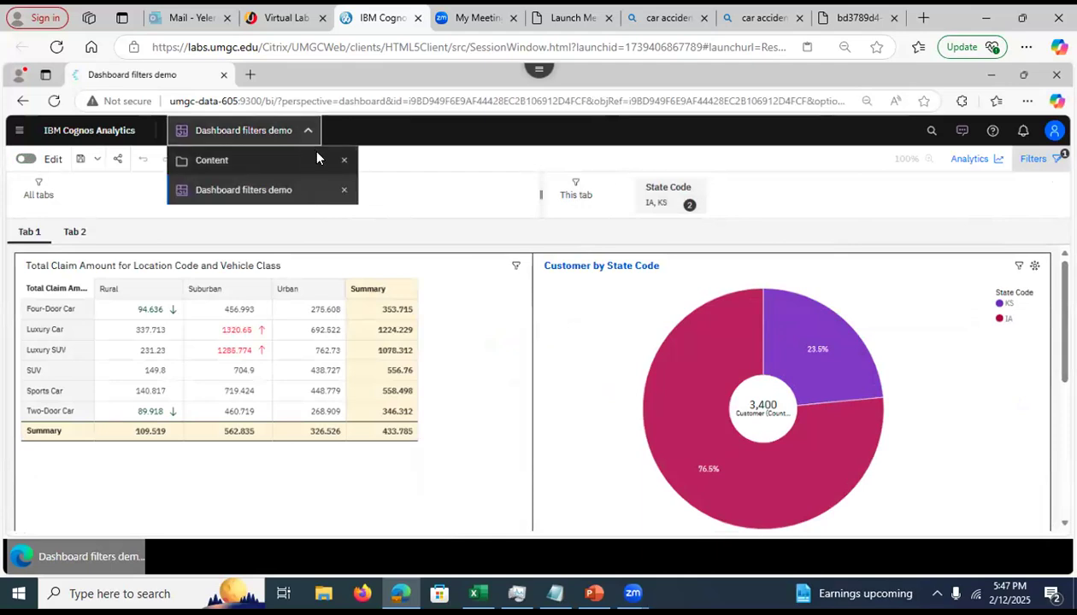
{"action": "left_click", "coordinate": [341, 193]}
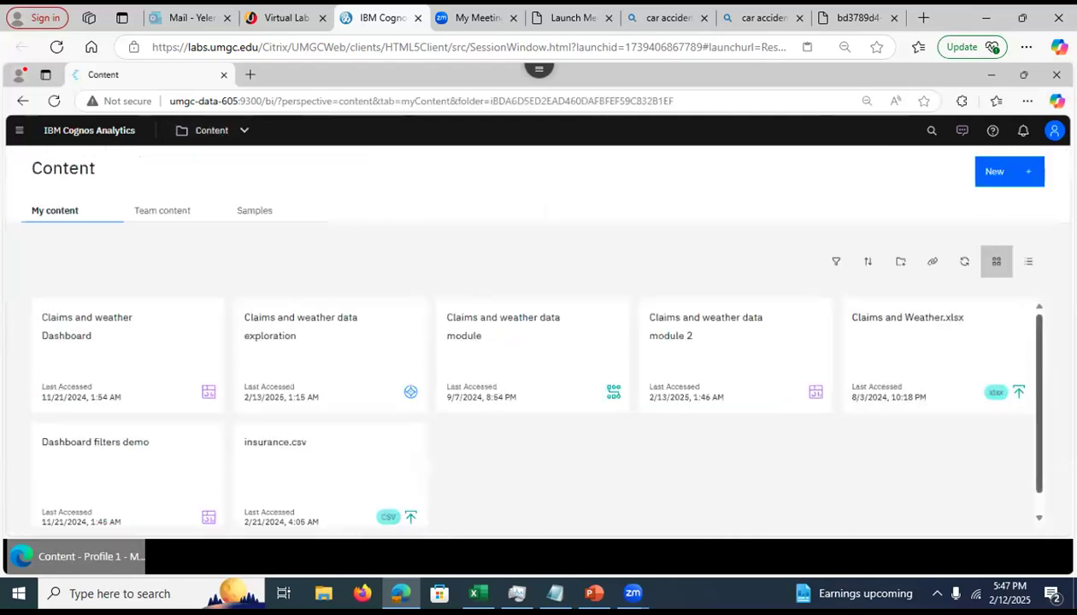
Open the Dashboard filters demo dashboard from My content
{"action": "scroll", "coordinate": [1042, 346], "scroll_direction": "down", "scroll_amount": 1}
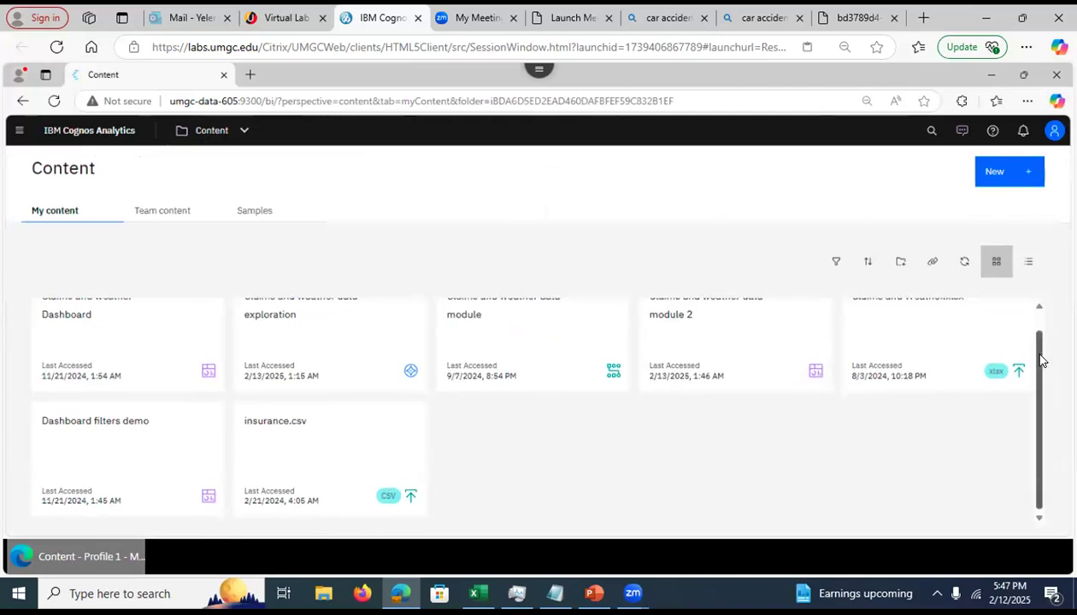
{"action": "scroll", "coordinate": [1038, 350], "scroll_direction": "up", "scroll_amount": 1}
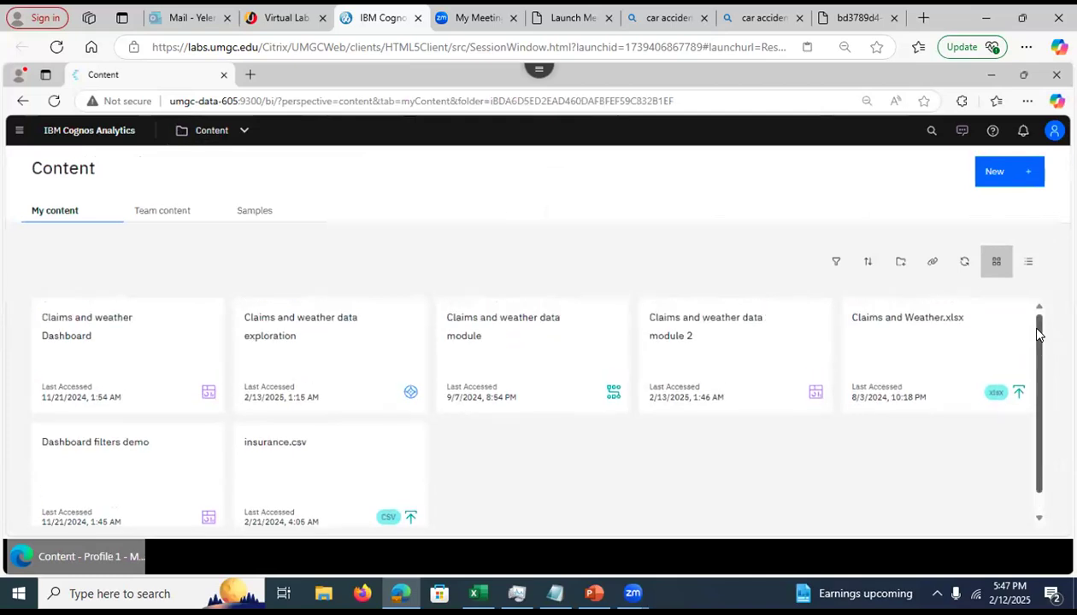
{"action": "scroll", "coordinate": [1036, 354], "scroll_direction": "down", "scroll_amount": 1}
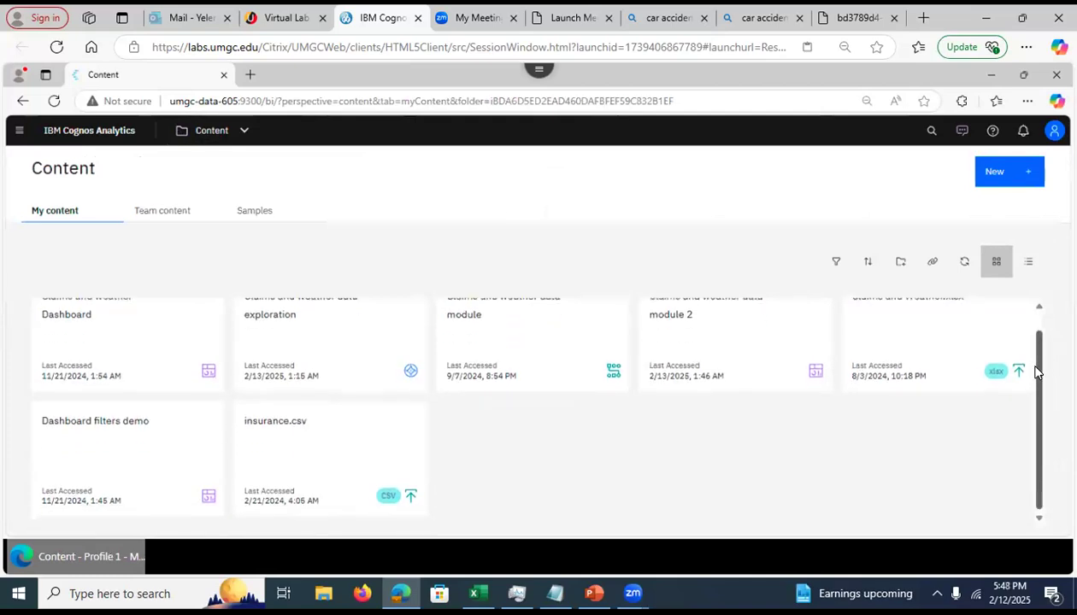
{"action": "left_click", "coordinate": [104, 423]}
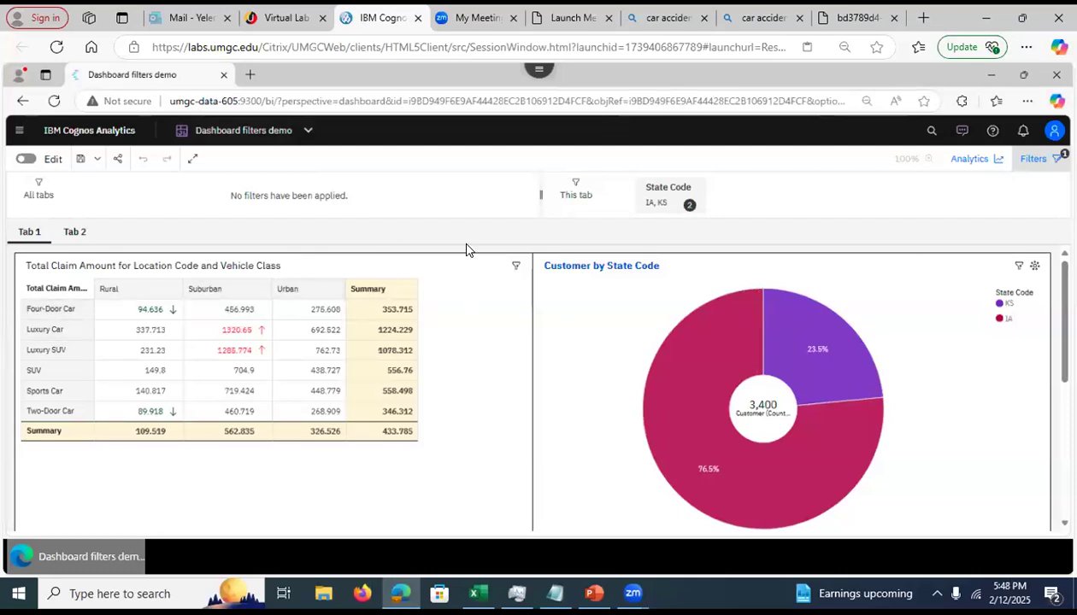
Deselect IA and KS in Tab 1's State Code filter, apply it, and check the filter's selection list again
{"action": "left_click", "coordinate": [680, 198]}
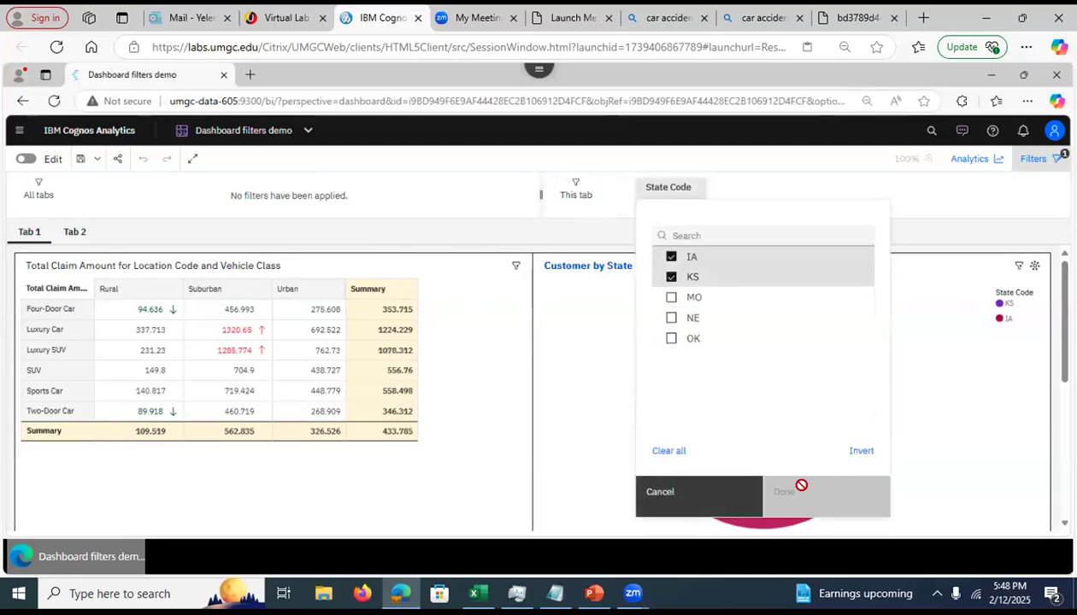
{"action": "left_click", "coordinate": [671, 276]}
{"action": "left_click", "coordinate": [671, 276]}
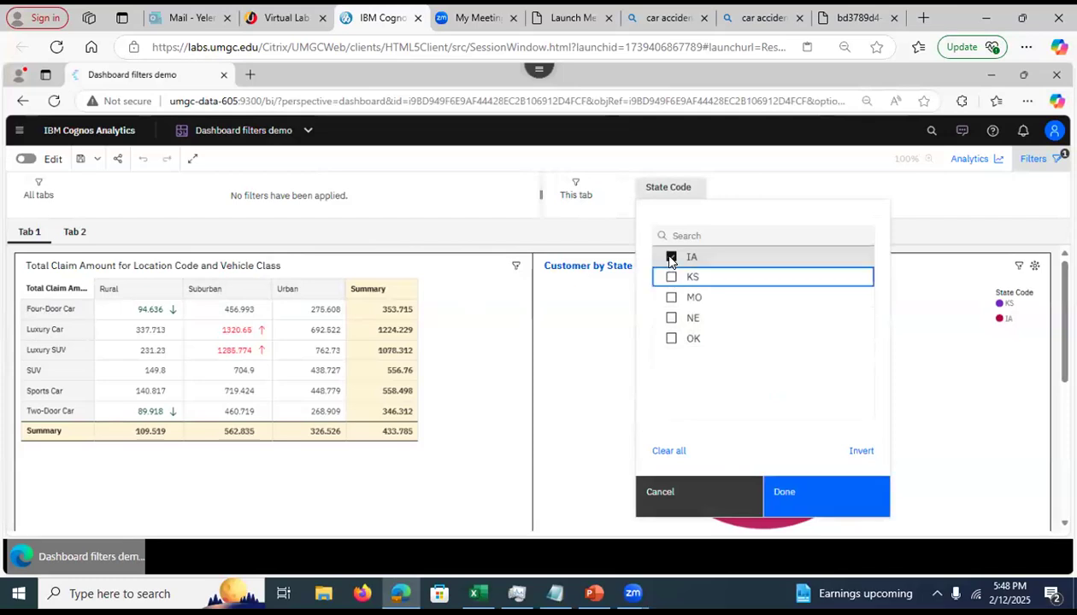
{"action": "left_click", "coordinate": [670, 256]}
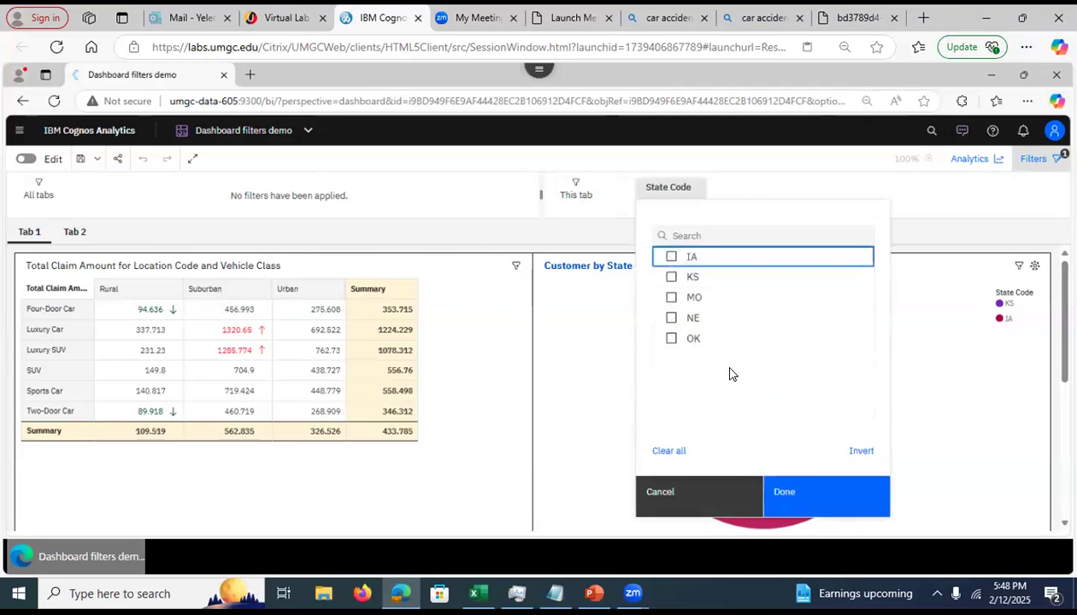
{"action": "left_click", "coordinate": [799, 501]}
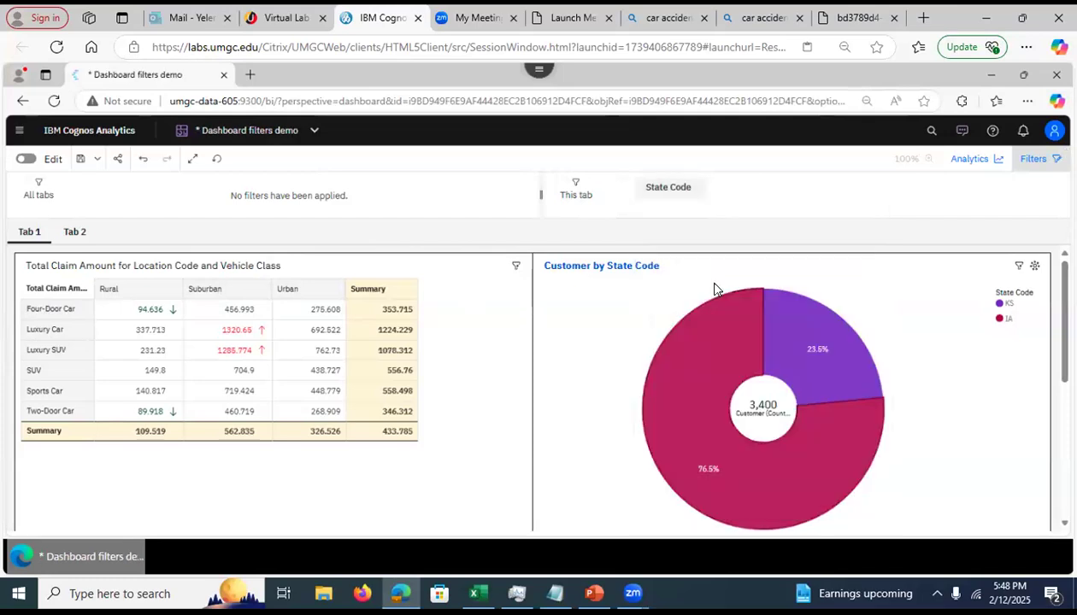
{"action": "left_click", "coordinate": [696, 188]}
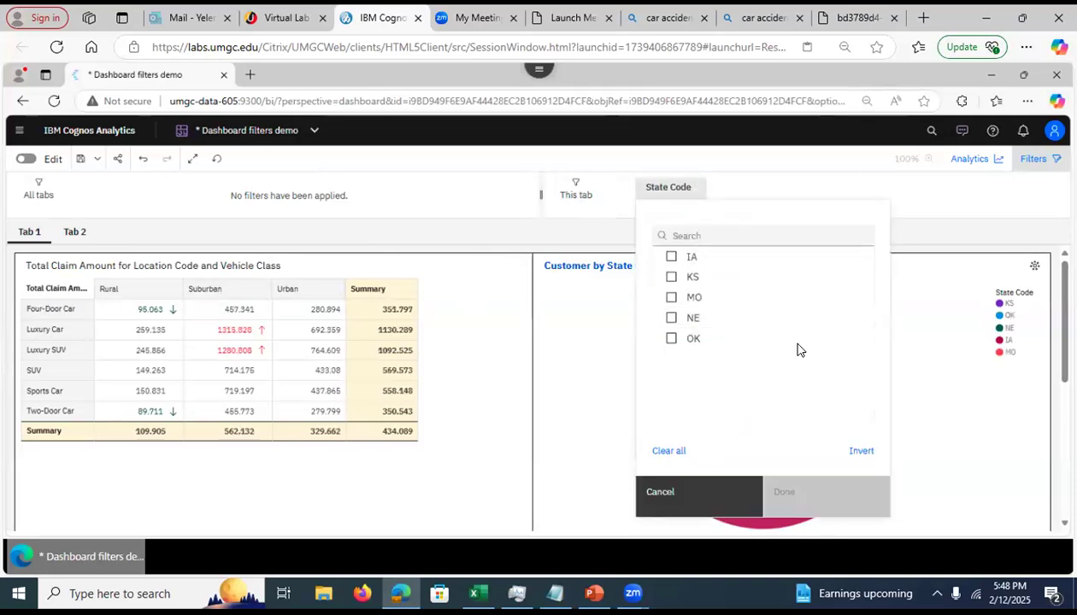
{"action": "left_click", "coordinate": [930, 213]}
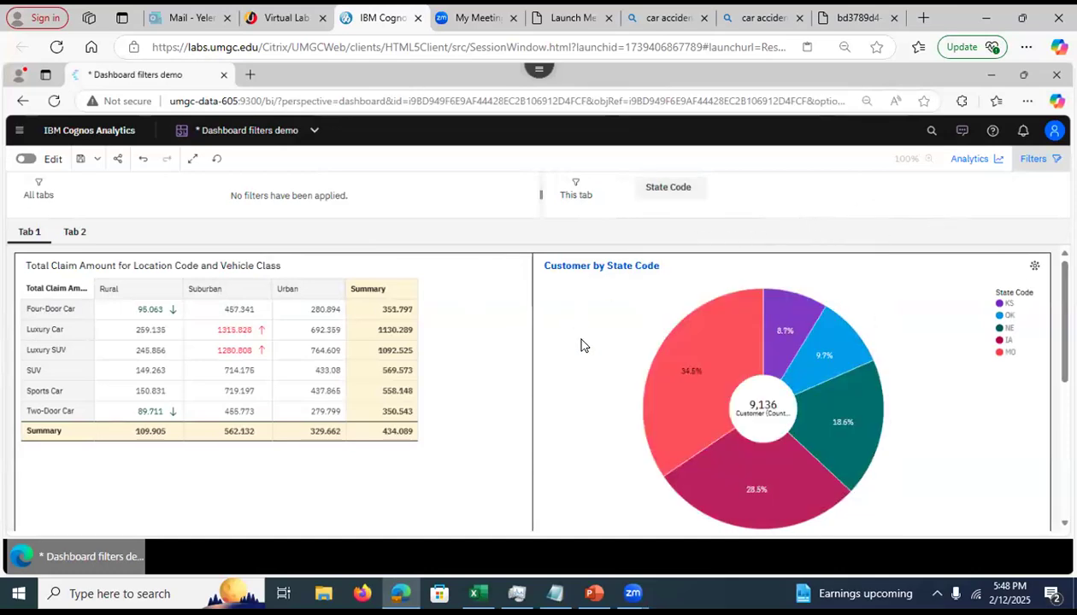
Highlight the MO, KS, OK, NE and IA slices of the Customer by State Code pie to examine their effect on the linked claim table
{"action": "scroll", "coordinate": [1021, 295], "scroll_direction": "down", "scroll_amount": 5}
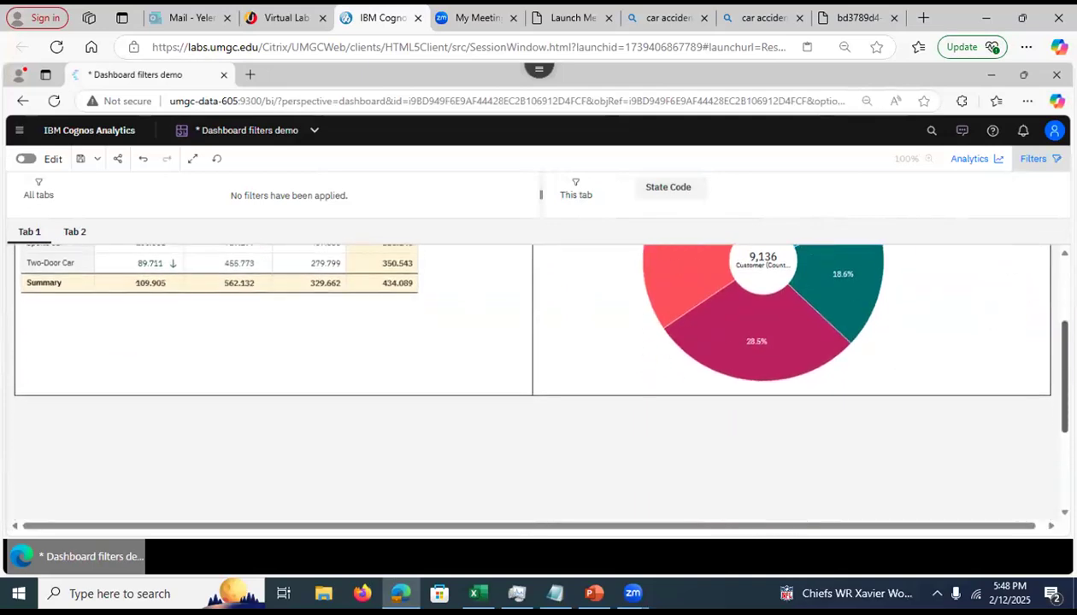
{"action": "scroll", "coordinate": [676, 298], "scroll_direction": "up", "scroll_amount": 5}
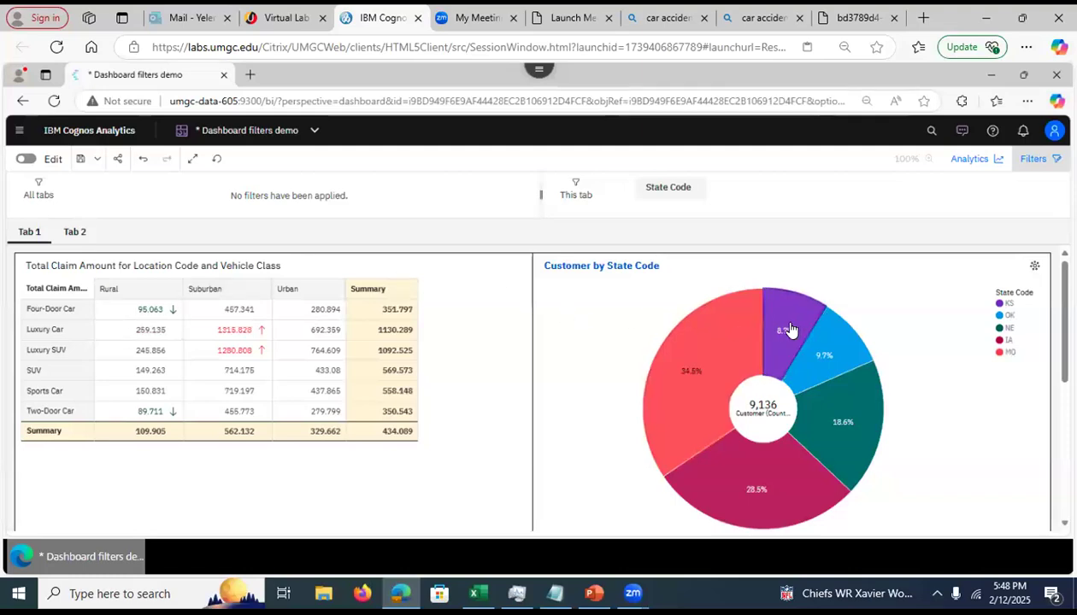
{"action": "left_click", "coordinate": [696, 373]}
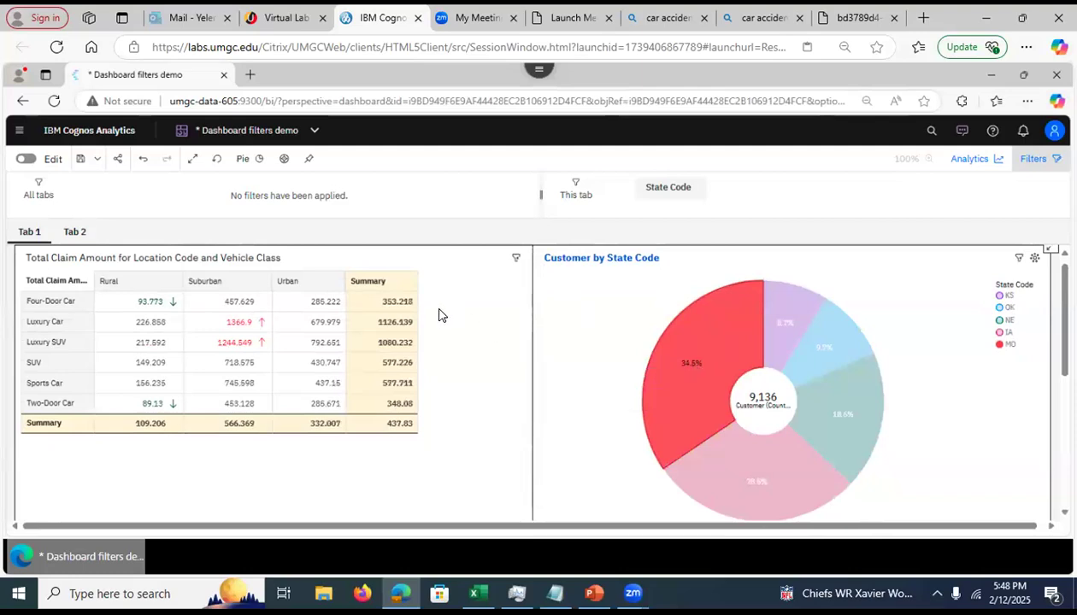
{"action": "left_click", "coordinate": [791, 312]}
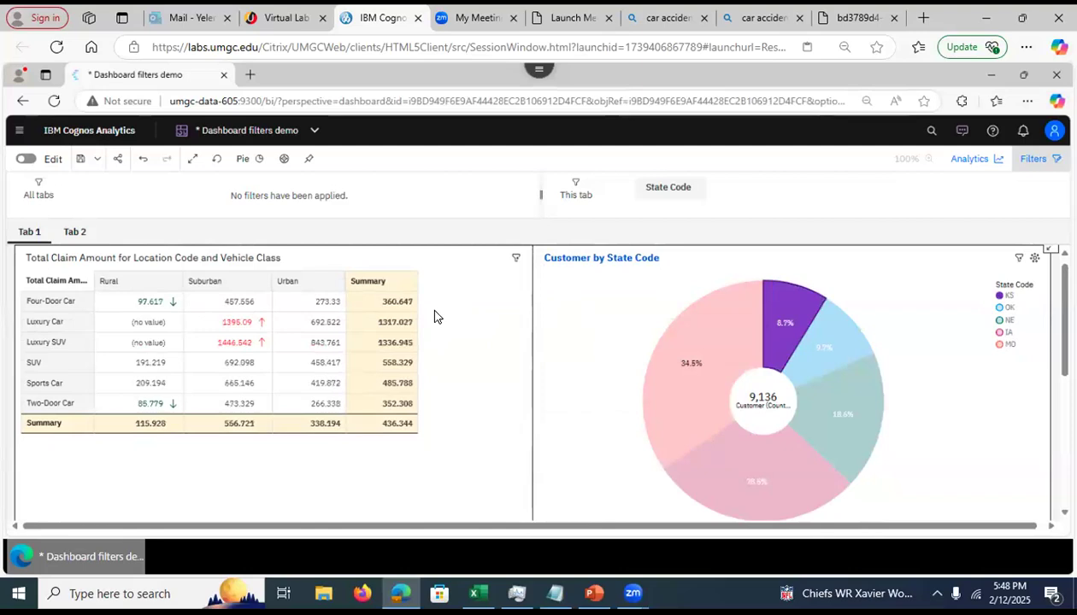
{"action": "left_click", "coordinate": [826, 345]}
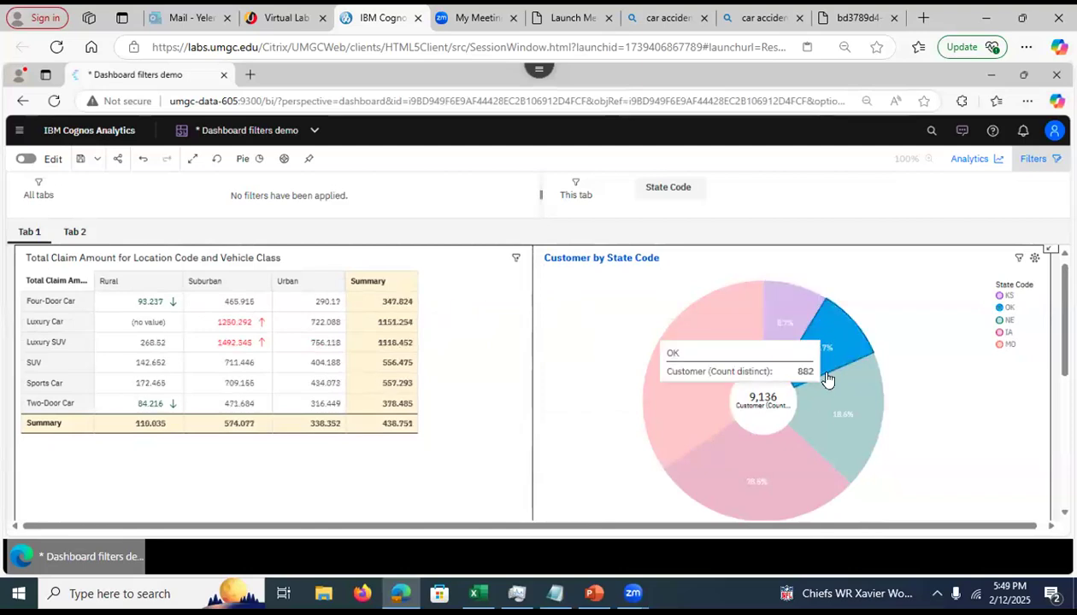
{"action": "left_click", "coordinate": [822, 418]}
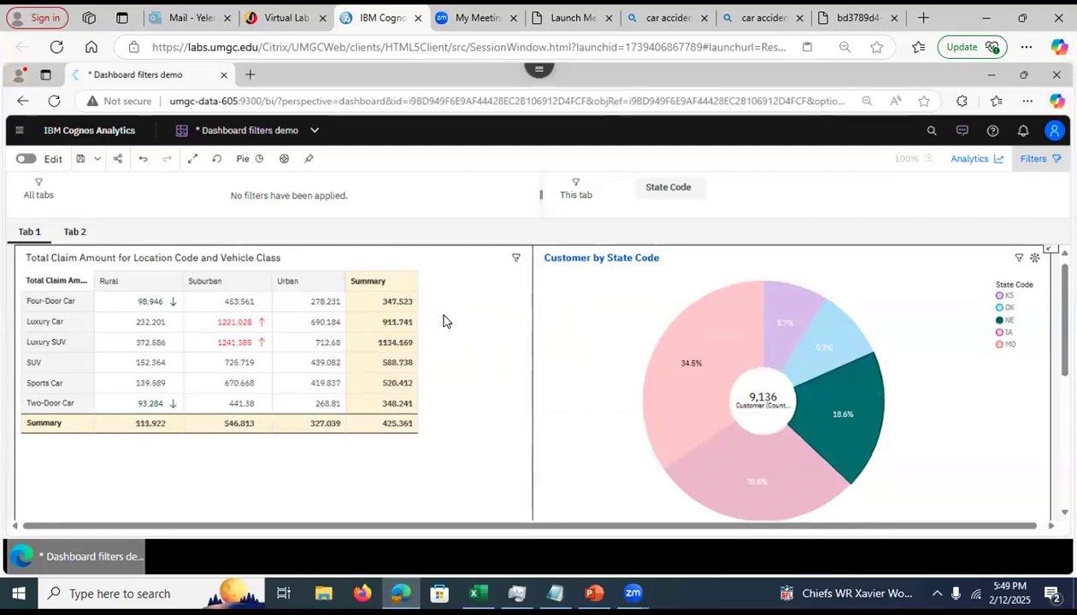
{"action": "left_click", "coordinate": [699, 393]}
{"action": "left_click", "coordinate": [745, 460]}
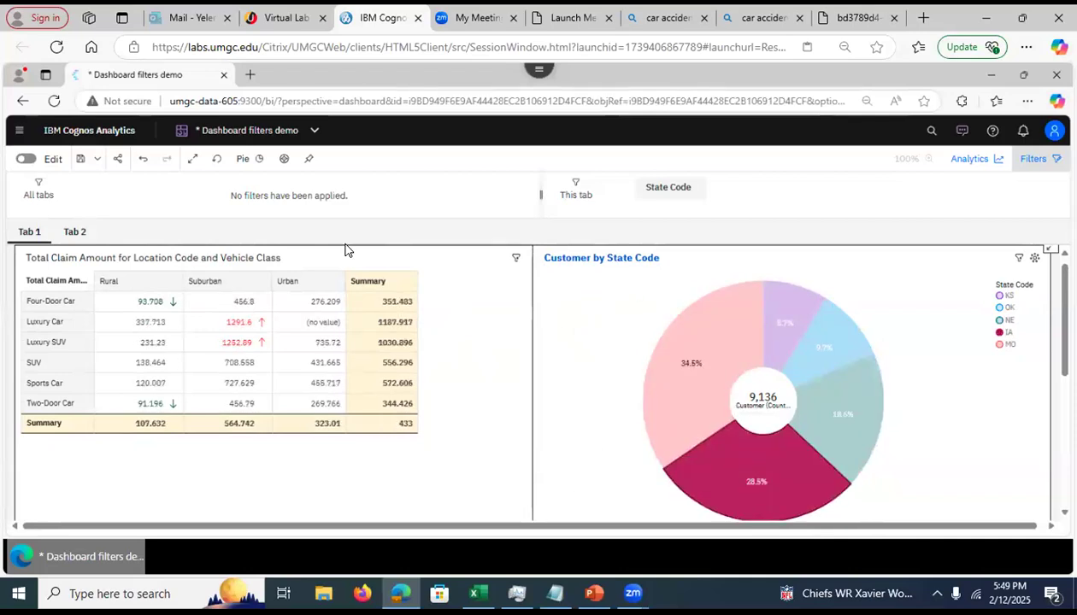
Save the Dashboard filters demo dashboard and close it to get back to Content
{"action": "left_click", "coordinate": [81, 160]}
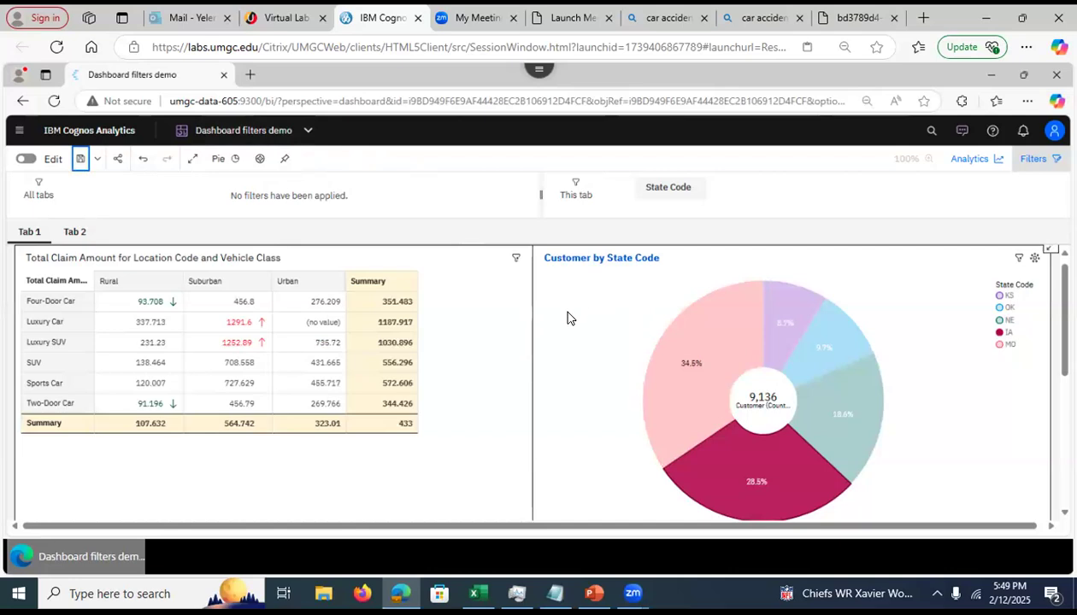
{"action": "left_click", "coordinate": [308, 142]}
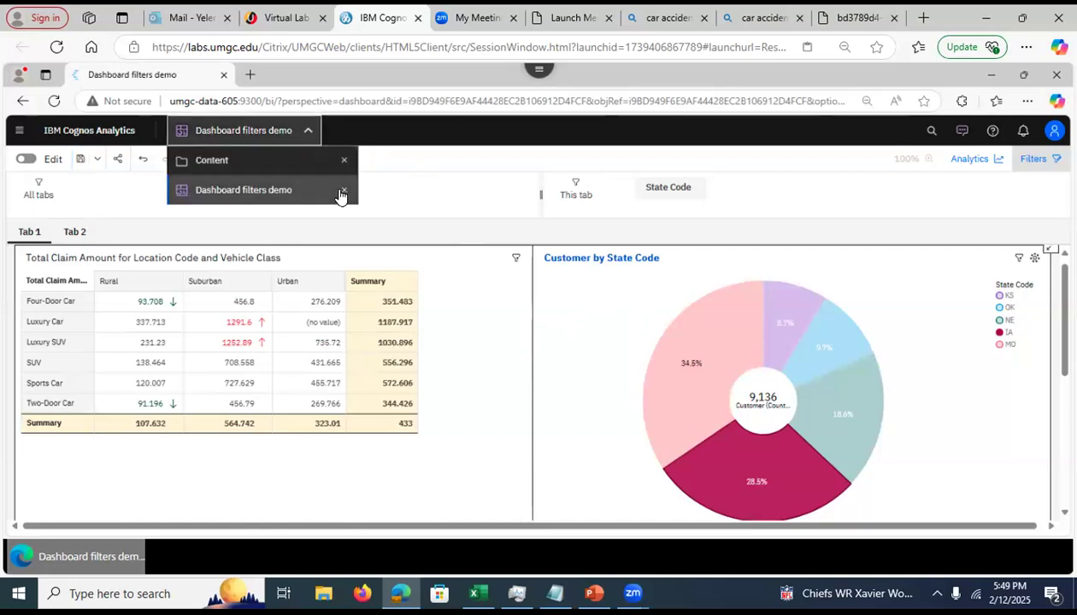
{"action": "left_click", "coordinate": [342, 192]}
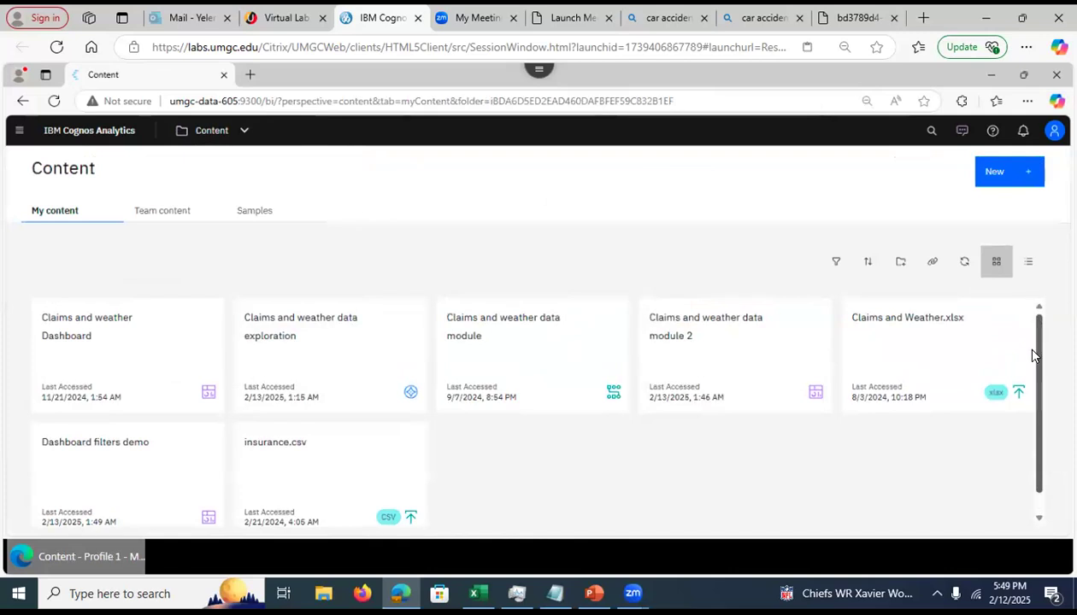
Open the Claims and weather Dashboard from My content and switch it to edit mode
{"action": "scroll", "coordinate": [1033, 355], "scroll_direction": "down", "scroll_amount": 1}
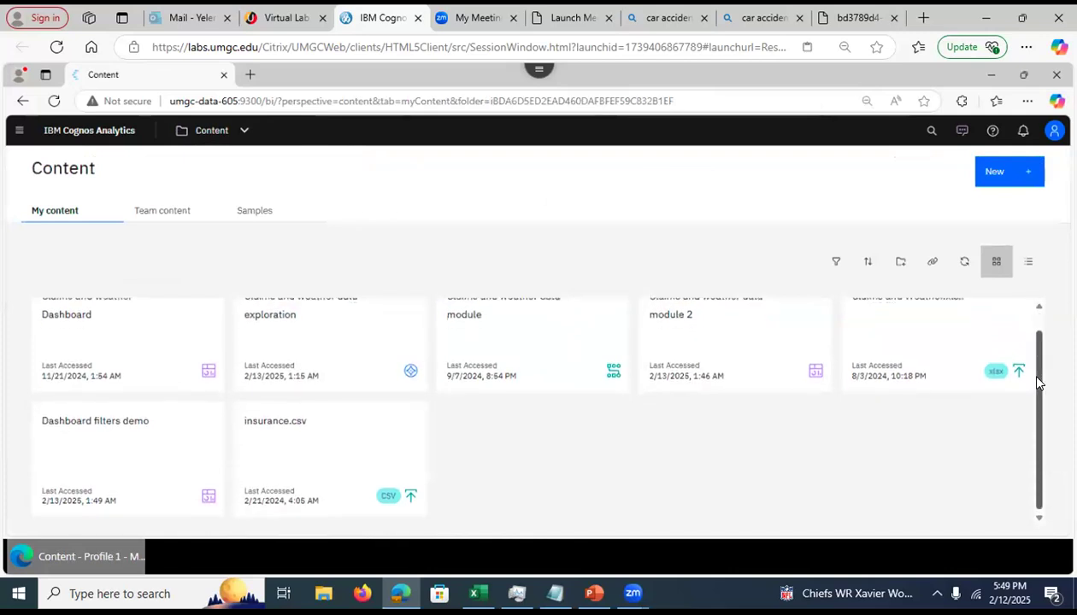
{"action": "left_click", "coordinate": [1039, 306]}
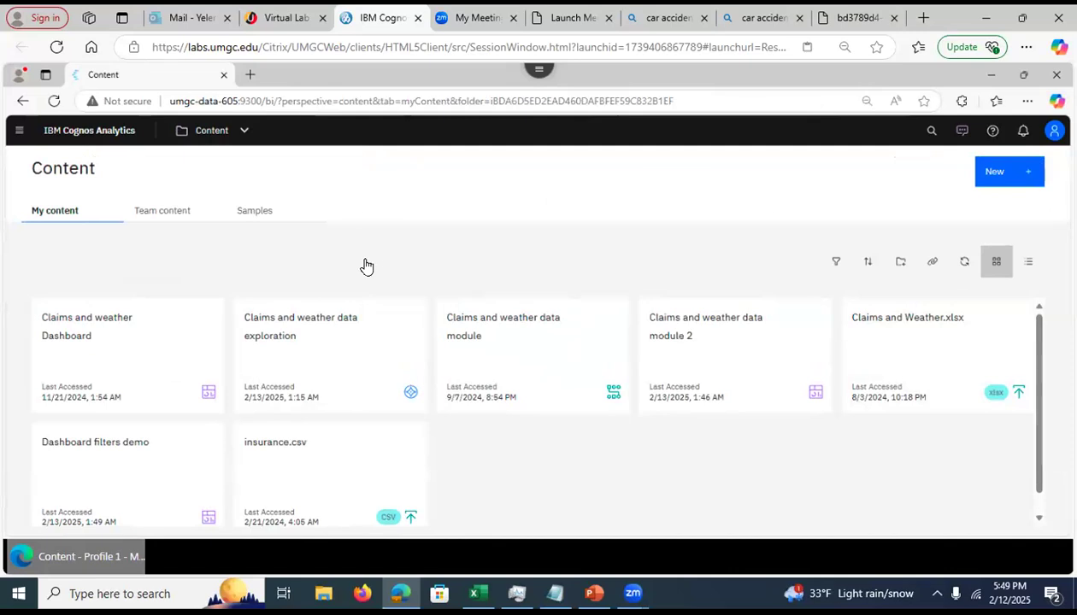
{"action": "left_click", "coordinate": [86, 333]}
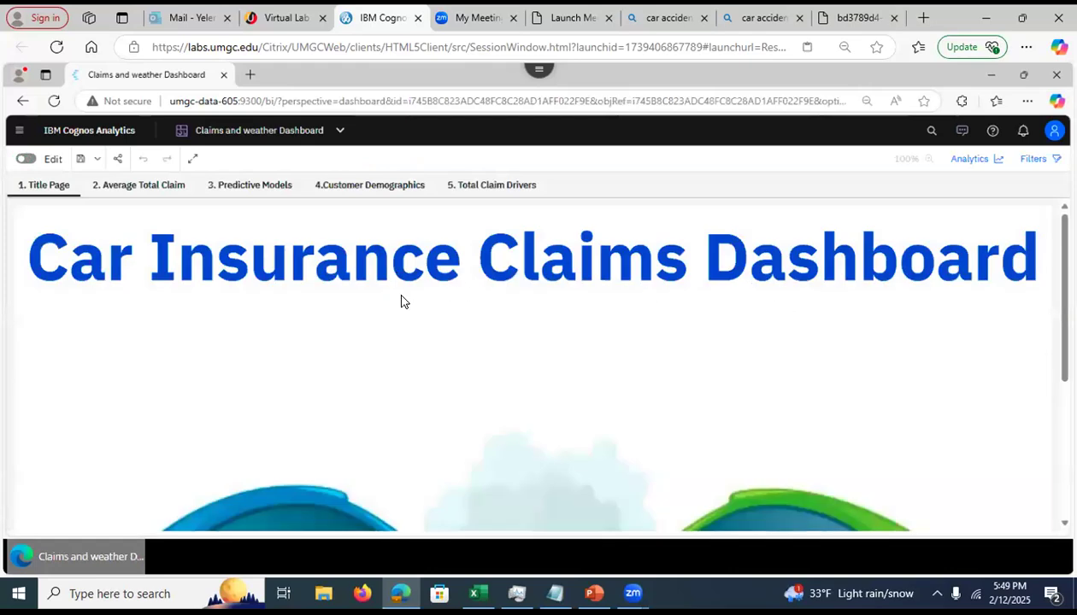
{"action": "left_click", "coordinate": [418, 295]}
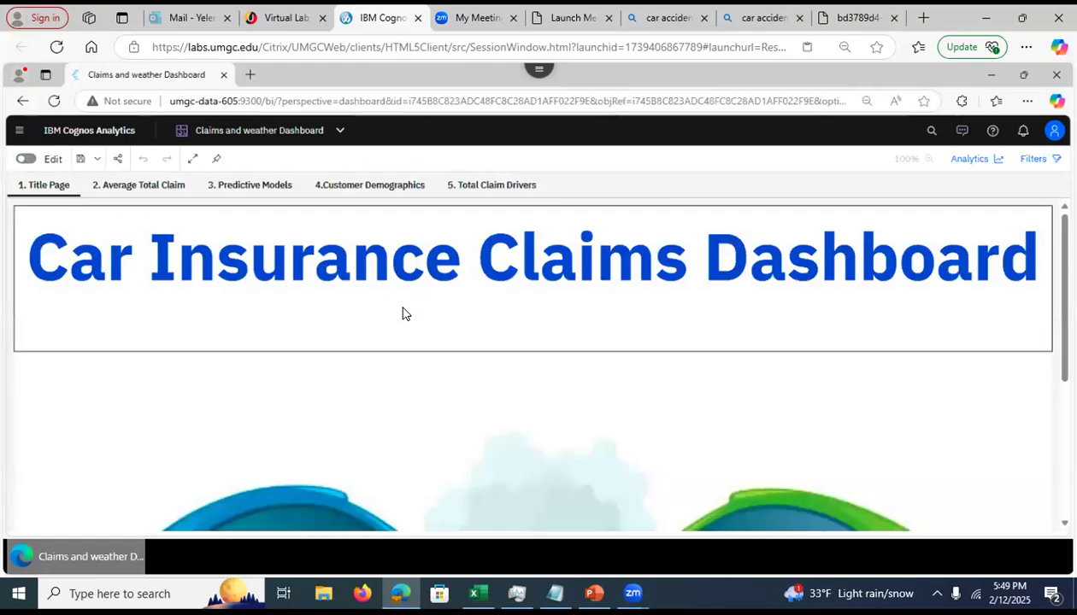
{"action": "left_click", "coordinate": [27, 159]}
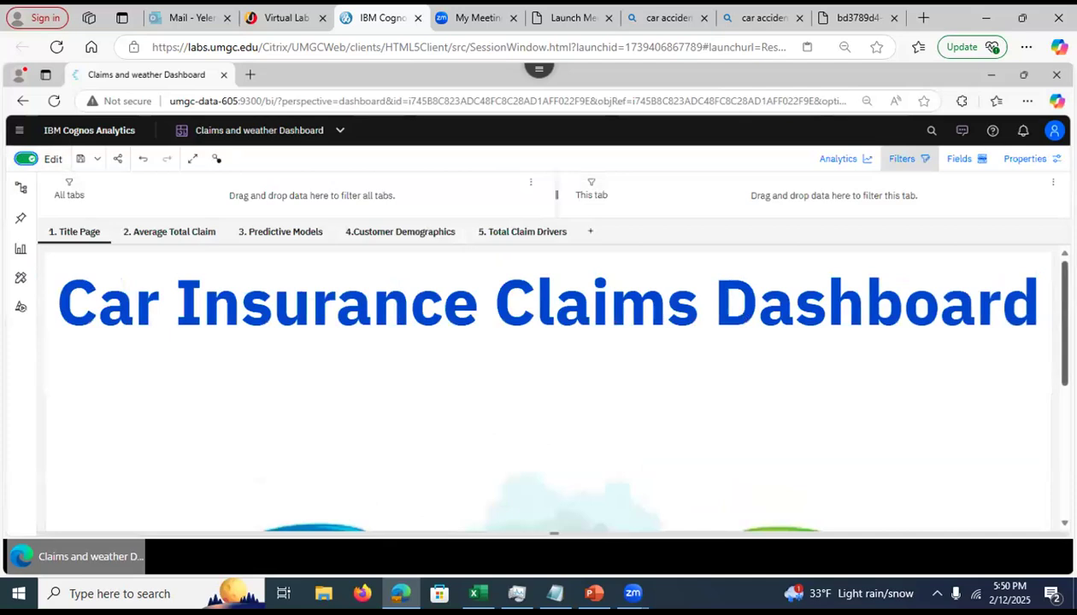
Look over the Title Page tab and show the text properties of its Car Insurance Claims Dashboard heading
{"action": "scroll", "coordinate": [547, 384], "scroll_direction": "down", "scroll_amount": 4}
{"action": "scroll", "coordinate": [547, 385], "scroll_direction": "up", "scroll_amount": 3}
{"action": "scroll", "coordinate": [456, 329], "scroll_direction": "up", "scroll_amount": 2}
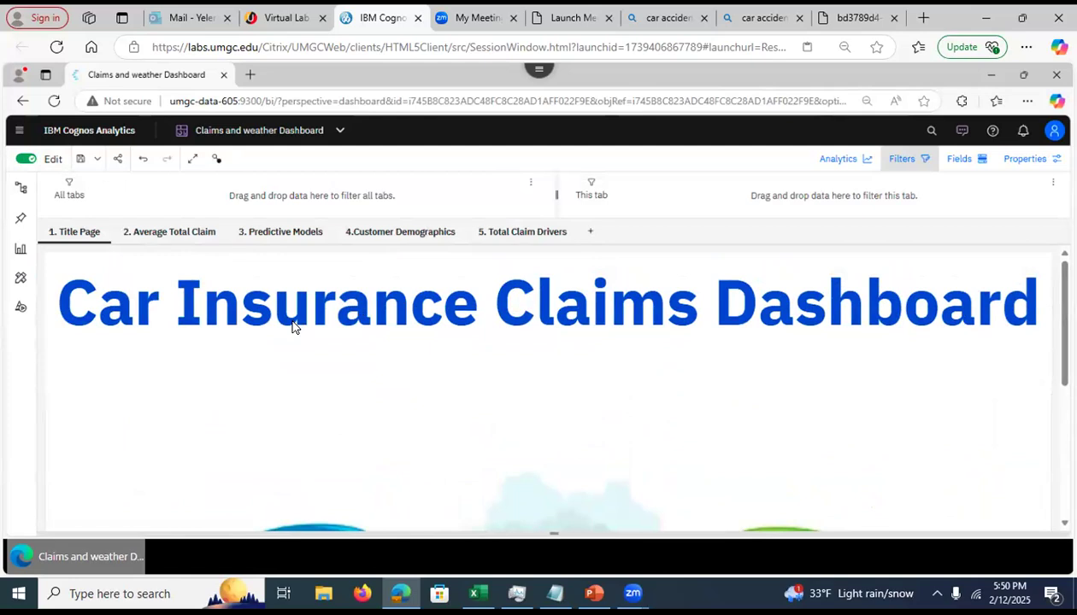
{"action": "left_click", "coordinate": [334, 312]}
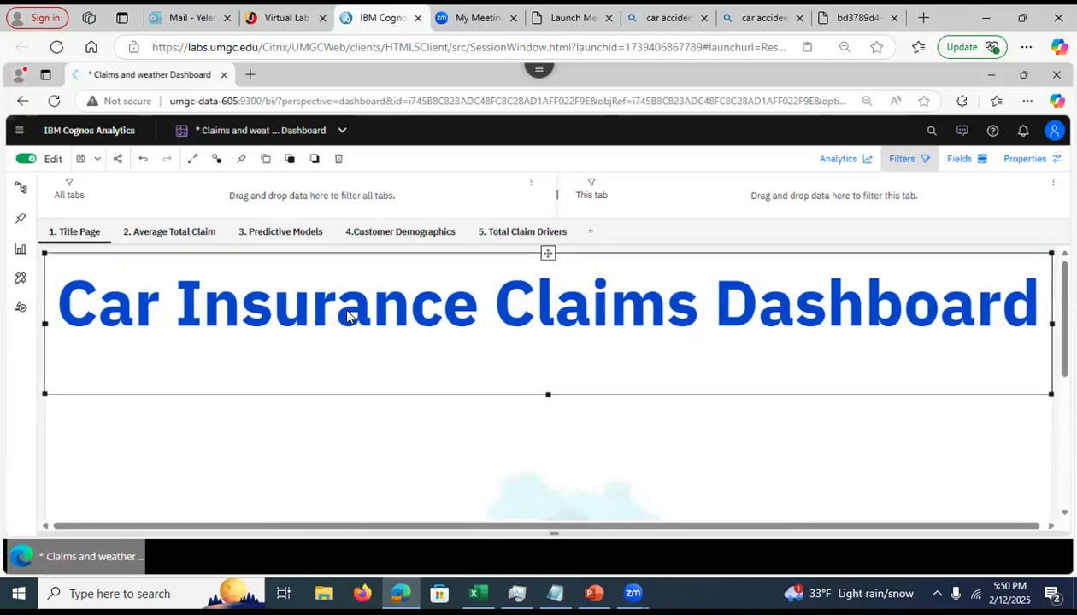
{"action": "double_click", "coordinate": [321, 308]}
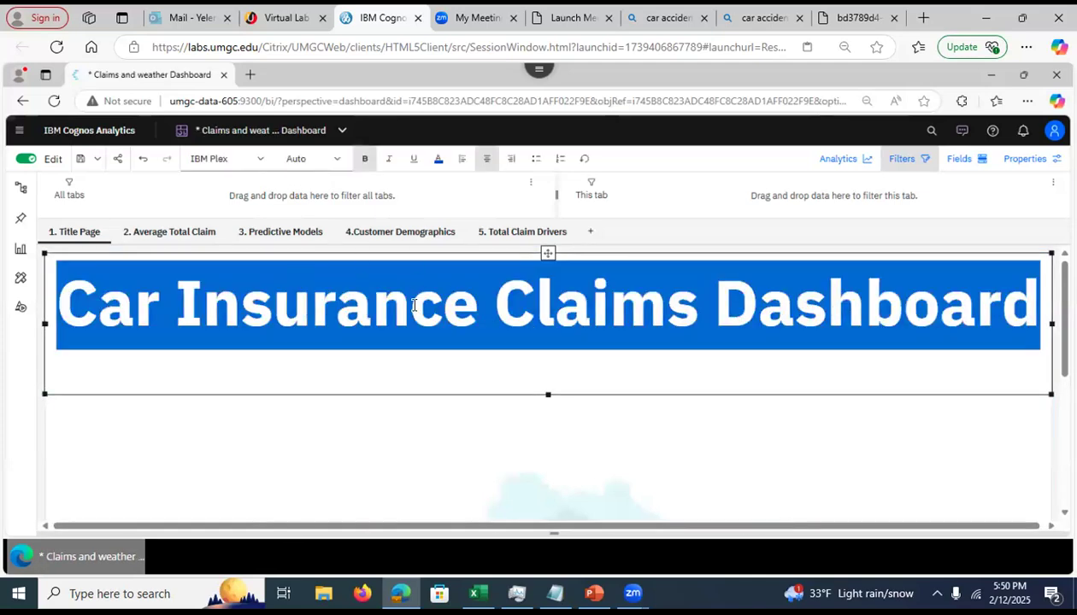
{"action": "left_click", "coordinate": [1029, 160]}
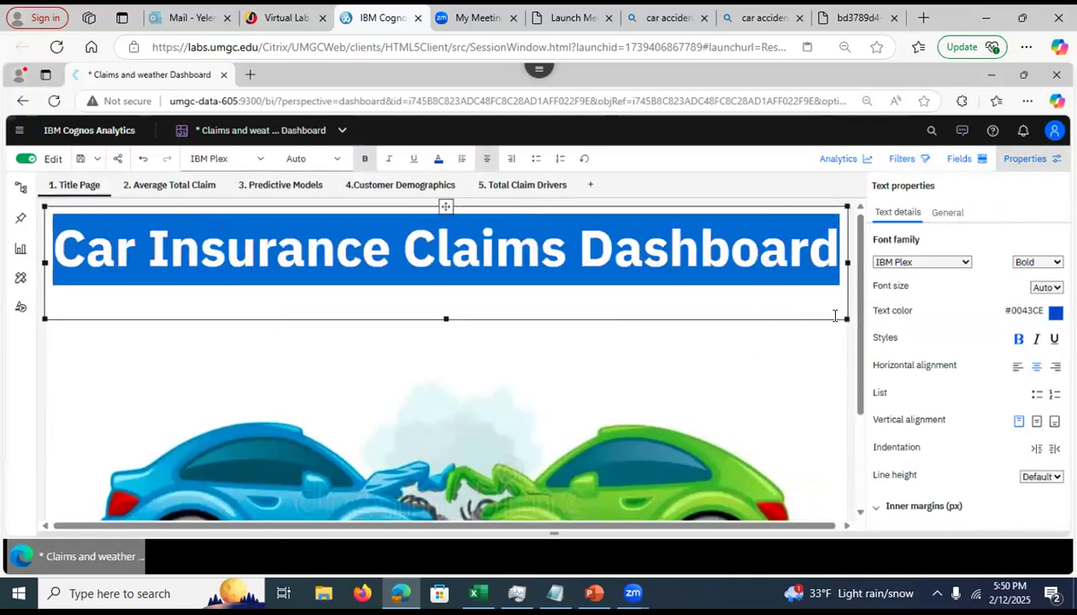
Examine the image details and general layout properties of the car accident picture on the Title Page
{"action": "left_click", "coordinate": [598, 459]}
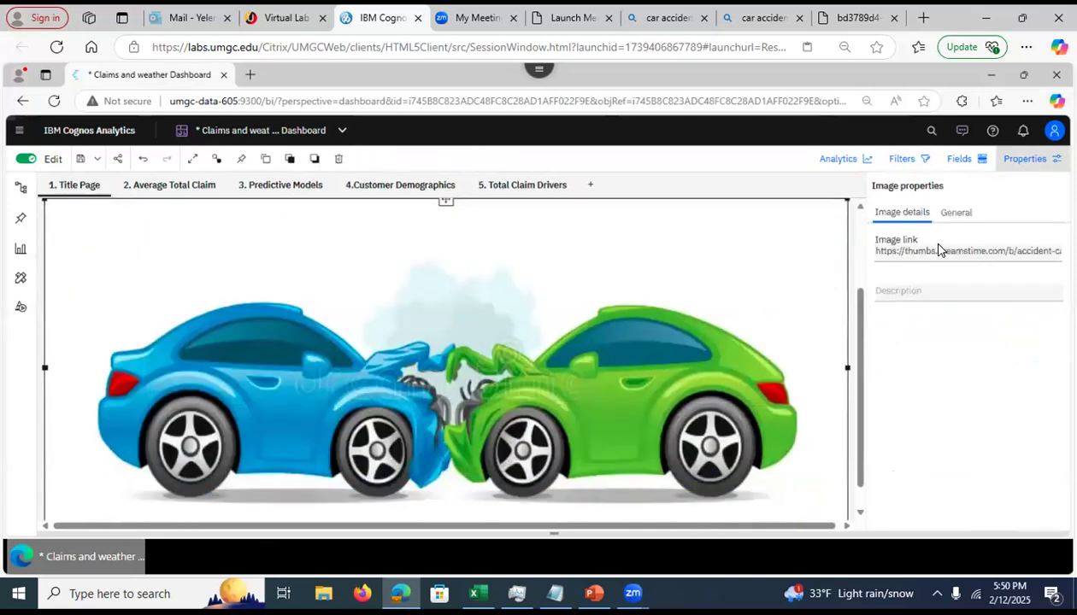
{"action": "left_click", "coordinate": [946, 216]}
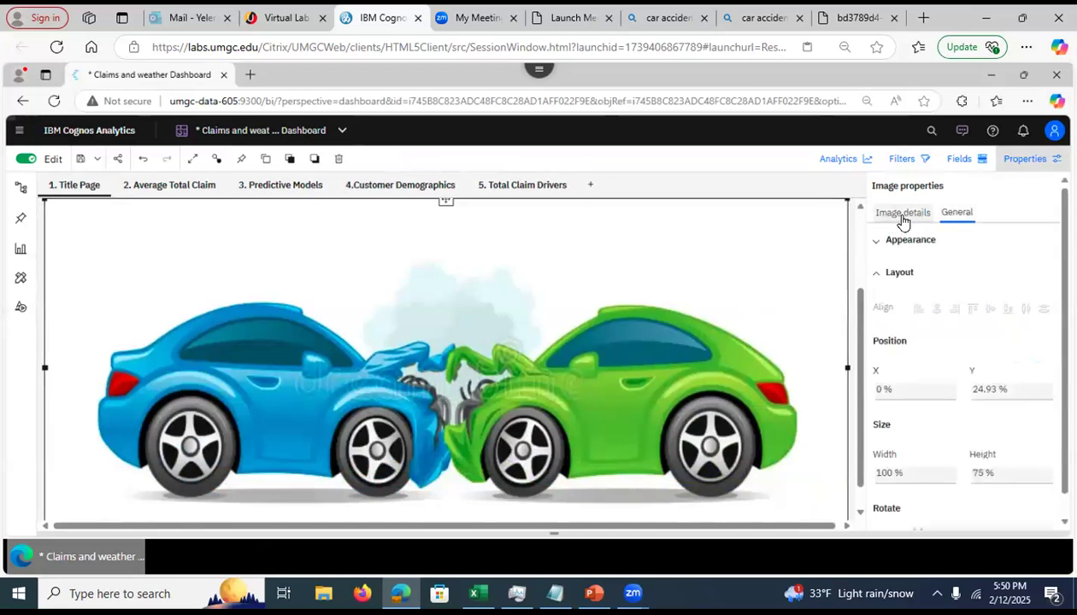
{"action": "left_click_drag", "start_coordinate": [860, 273], "coordinate": [858, 205]}
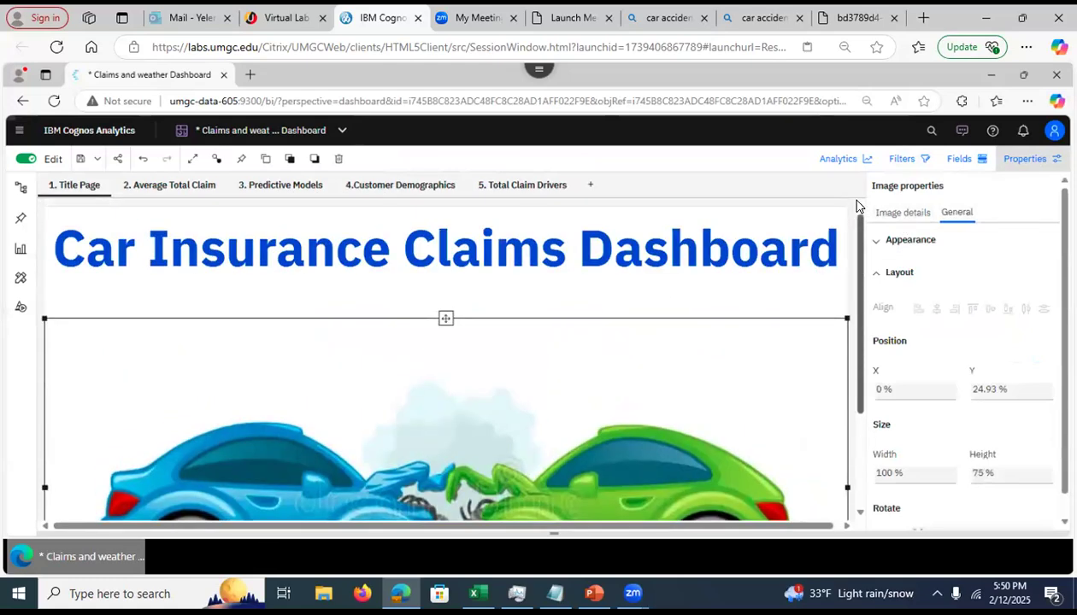
{"action": "left_click", "coordinate": [465, 282]}
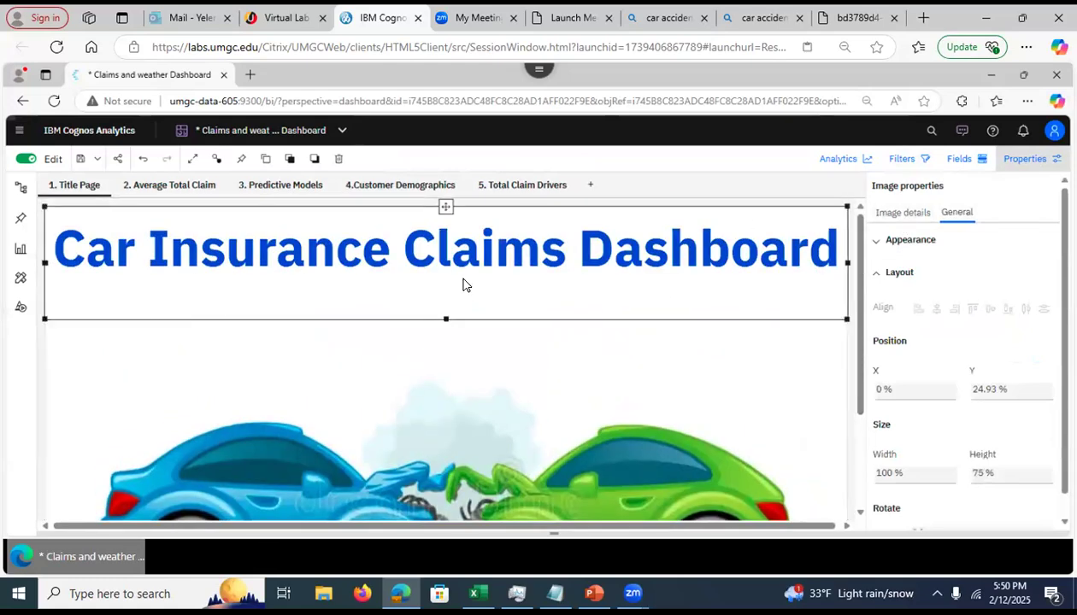
{"action": "left_click", "coordinate": [284, 349]}
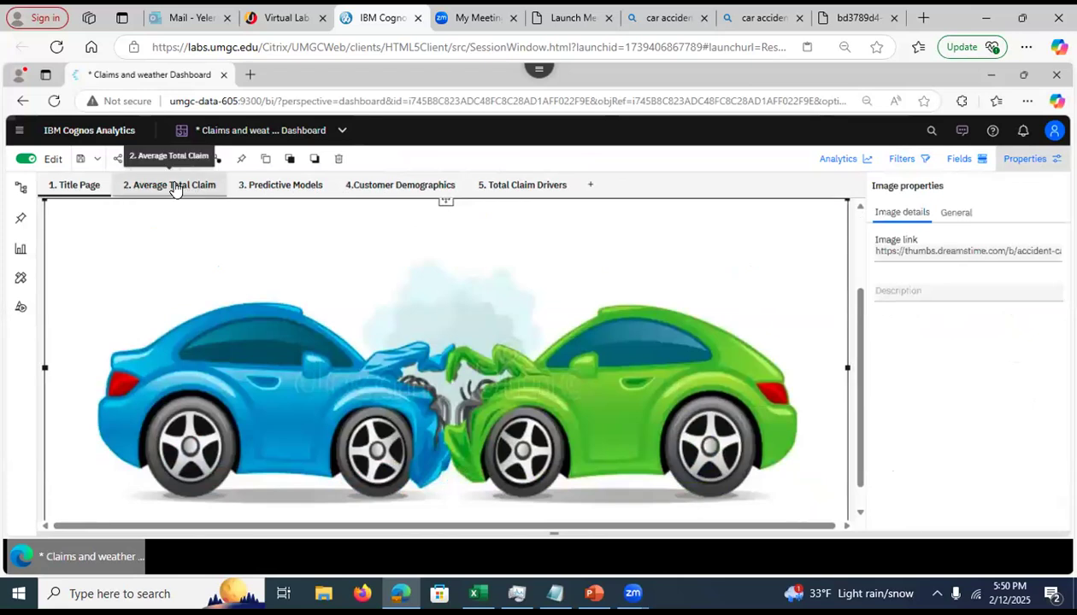
Go to the 2. Average Total Claim tab and show the fields behind the Average Total Claim Amount summary
{"action": "left_click", "coordinate": [175, 188]}
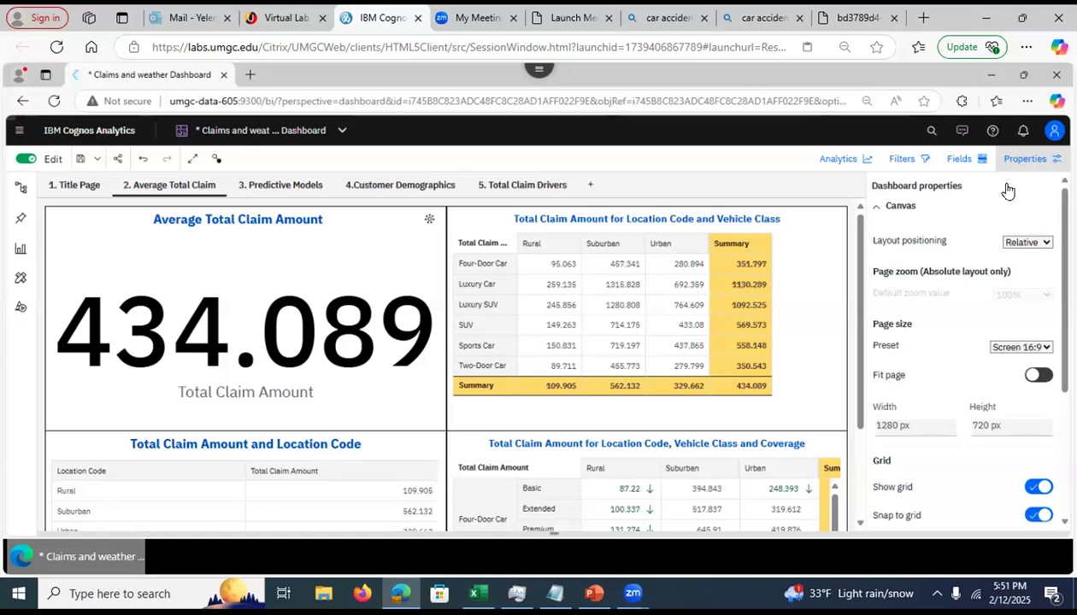
{"action": "left_click", "coordinate": [964, 165]}
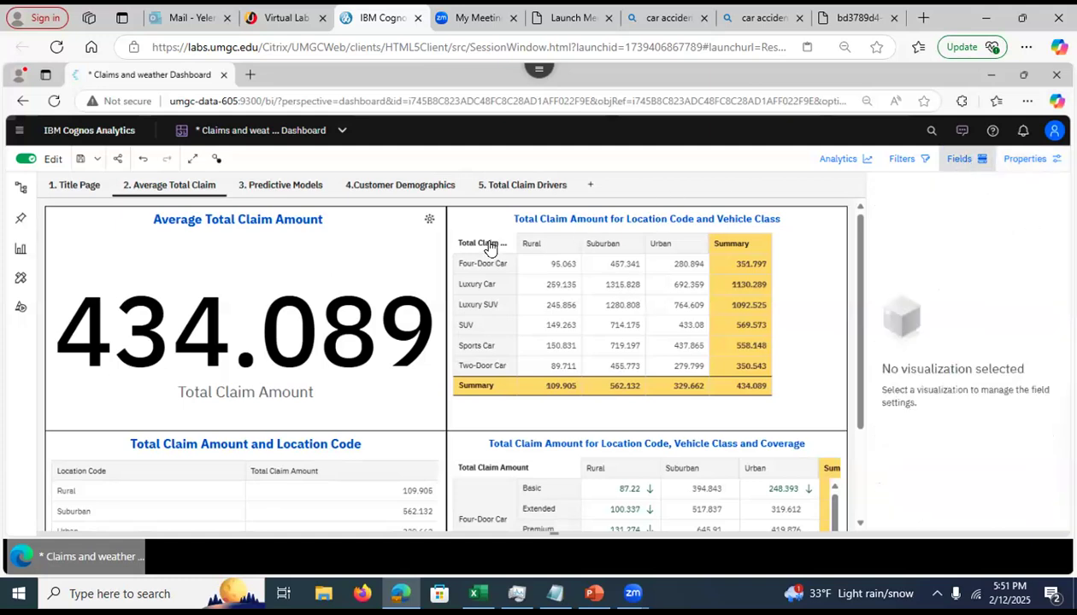
{"action": "left_click", "coordinate": [291, 258]}
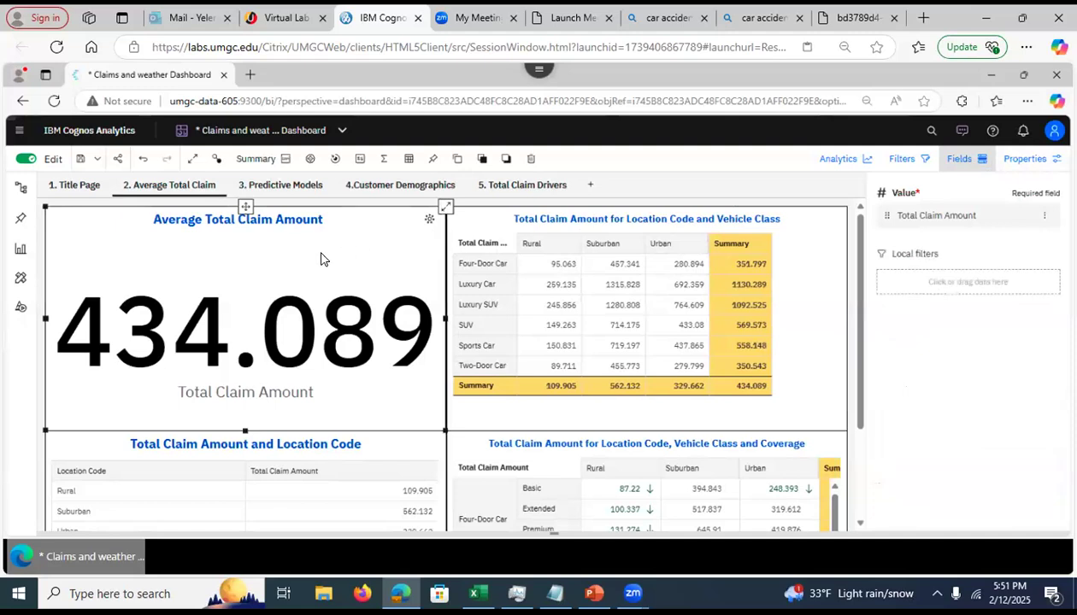
Review the column fields and visualization properties of the Total Claim Amount and Location Code table
{"action": "left_click", "coordinate": [285, 453]}
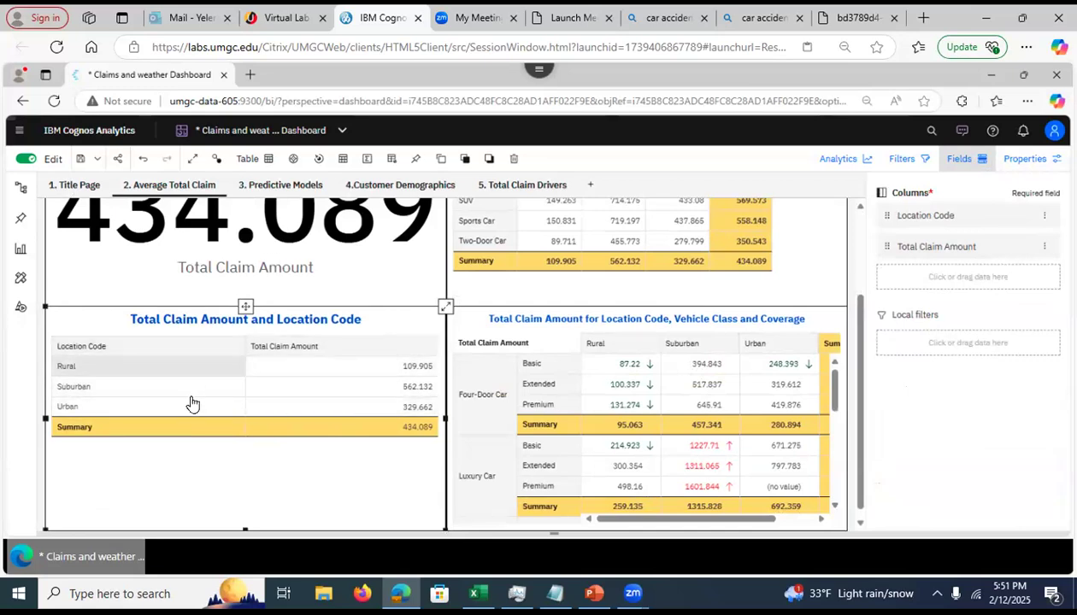
{"action": "mouse_move", "coordinate": [937, 248]}
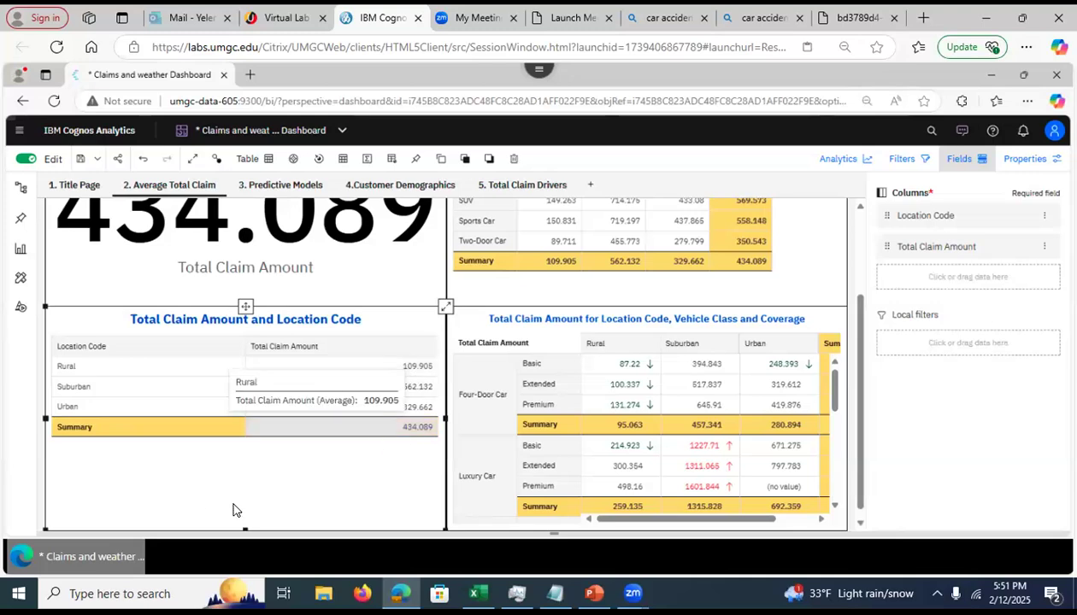
{"action": "left_click", "coordinate": [1028, 159]}
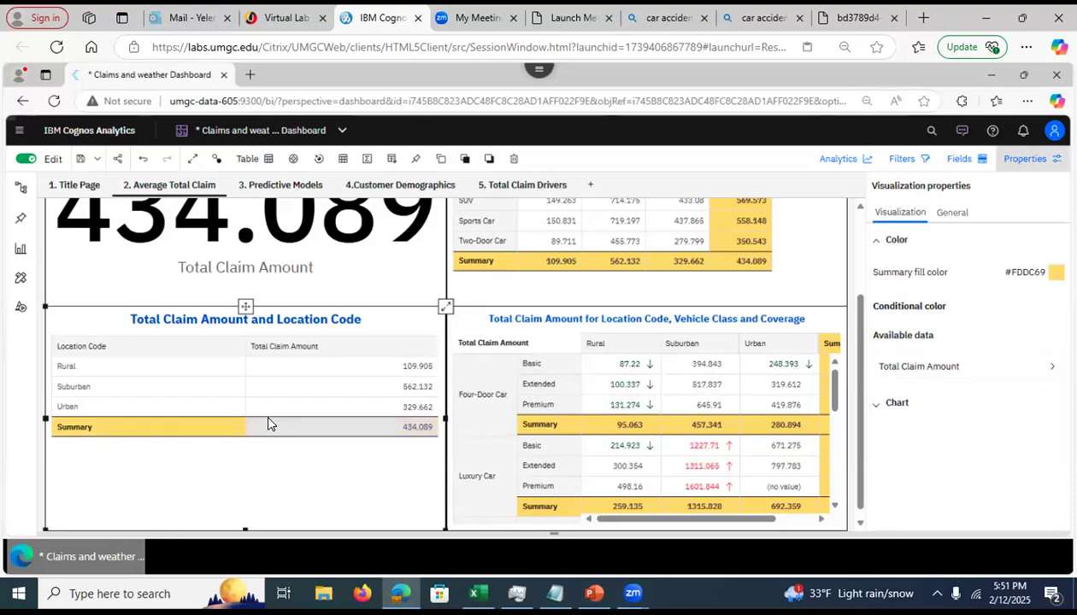
{"action": "left_click", "coordinate": [951, 213]}
{"action": "left_click", "coordinate": [880, 212]}
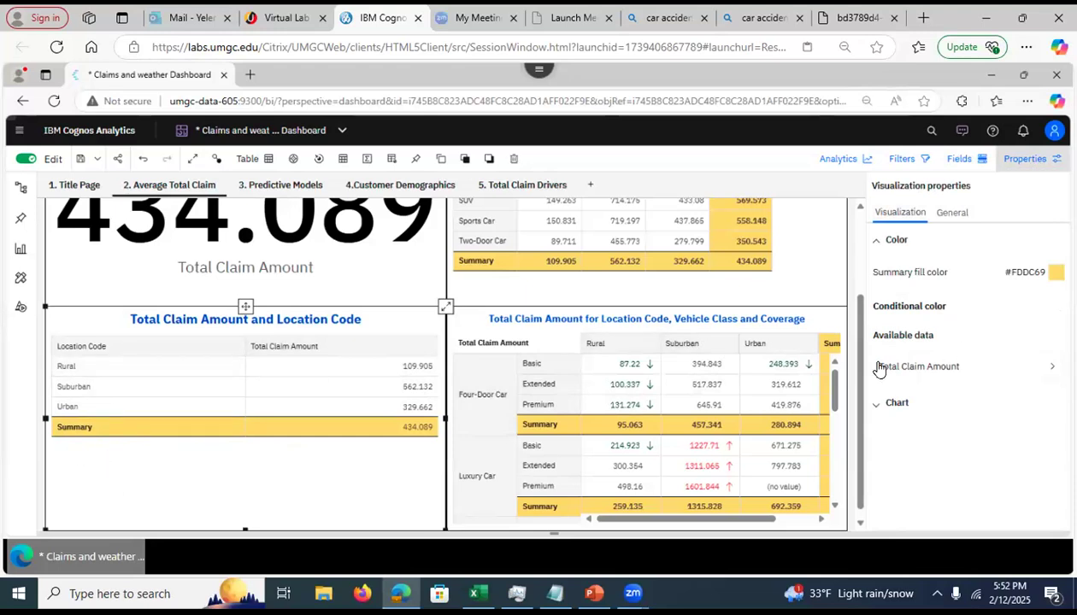
Inspect the fields of the Location Code and Vehicle Class crosstab in expanded view and save the dashboard
{"action": "scroll", "coordinate": [859, 373], "scroll_direction": "up", "scroll_amount": 3}
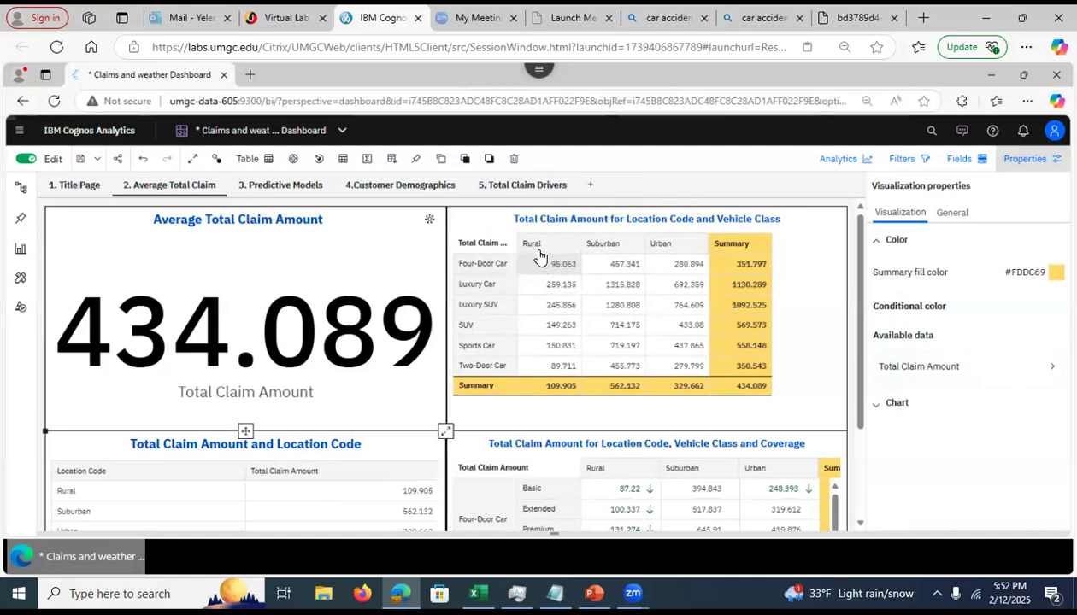
{"action": "left_click", "coordinate": [820, 233]}
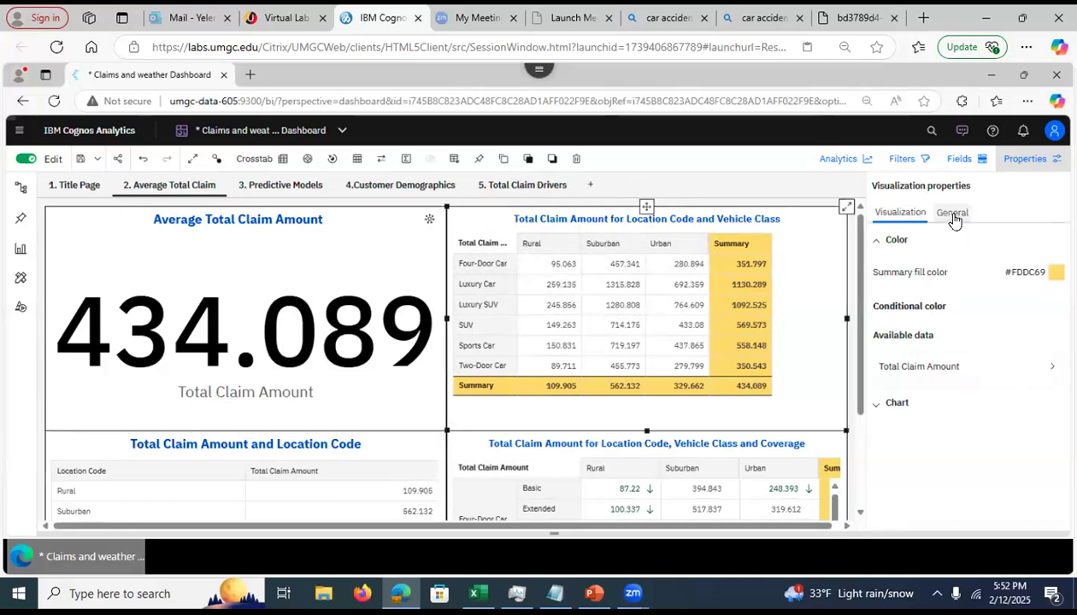
{"action": "left_click", "coordinate": [960, 163]}
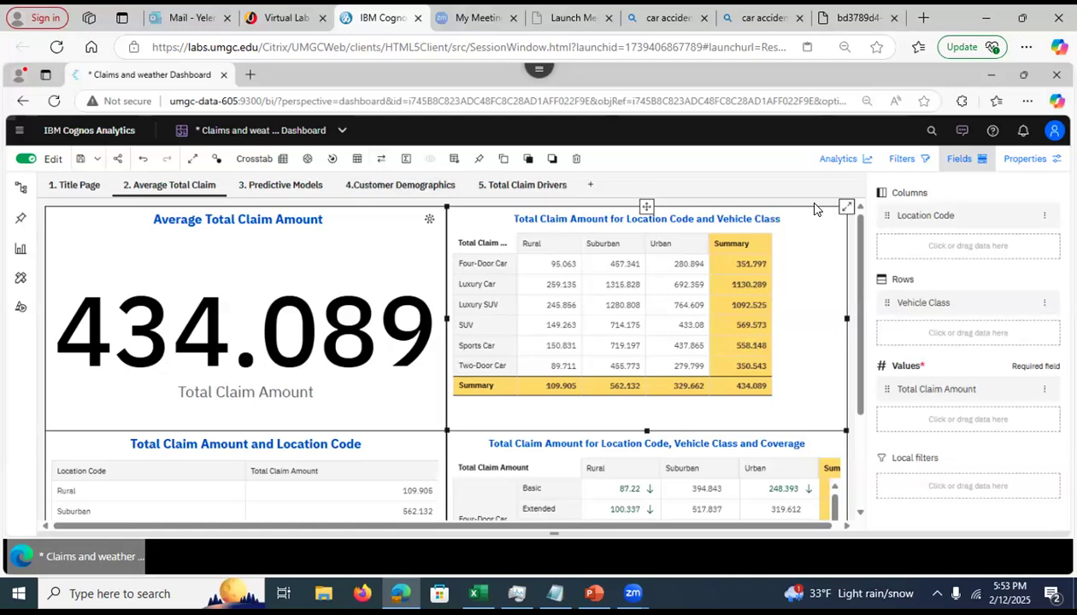
{"action": "left_click", "coordinate": [845, 208]}
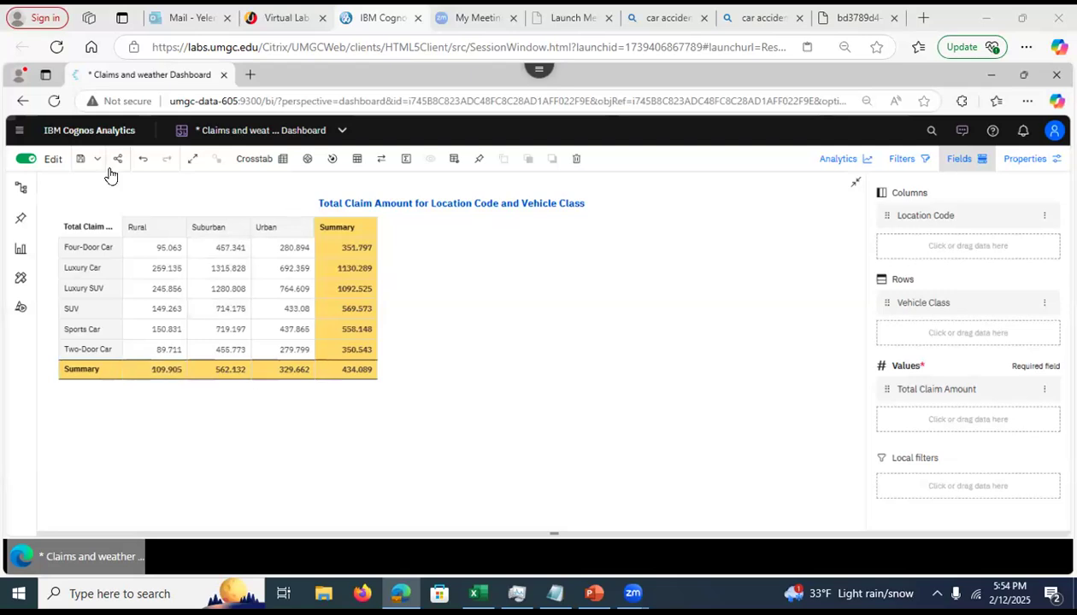
{"action": "left_click", "coordinate": [80, 159]}
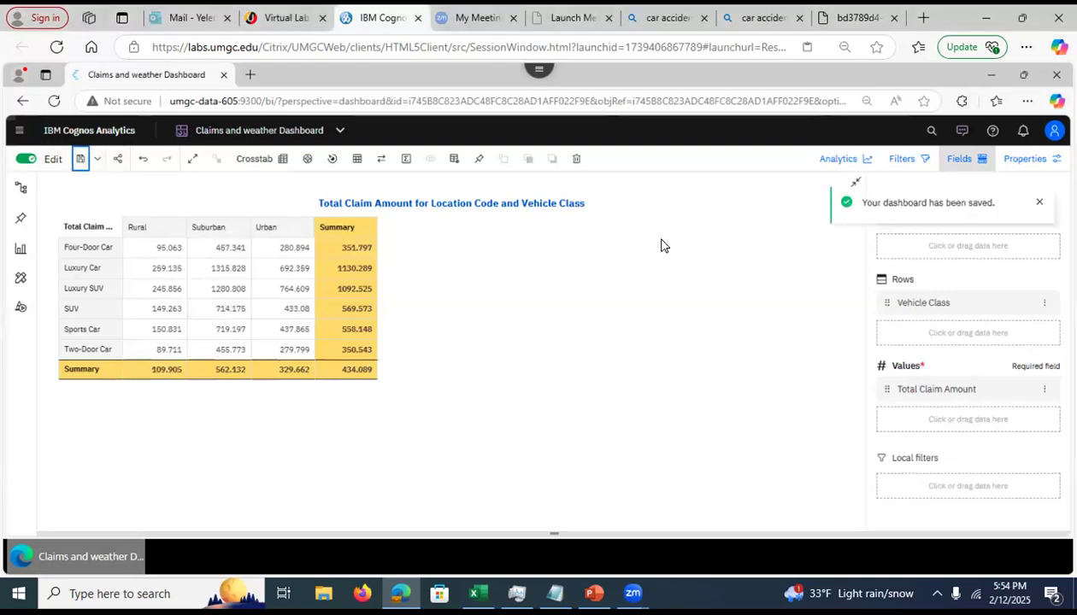
{"action": "left_click", "coordinate": [855, 182]}
Expand the Location Code, Vehicle Class and Coverage crosstab and review its chart properties
{"action": "left_click_drag", "start_coordinate": [859, 304], "coordinate": [835, 468]}
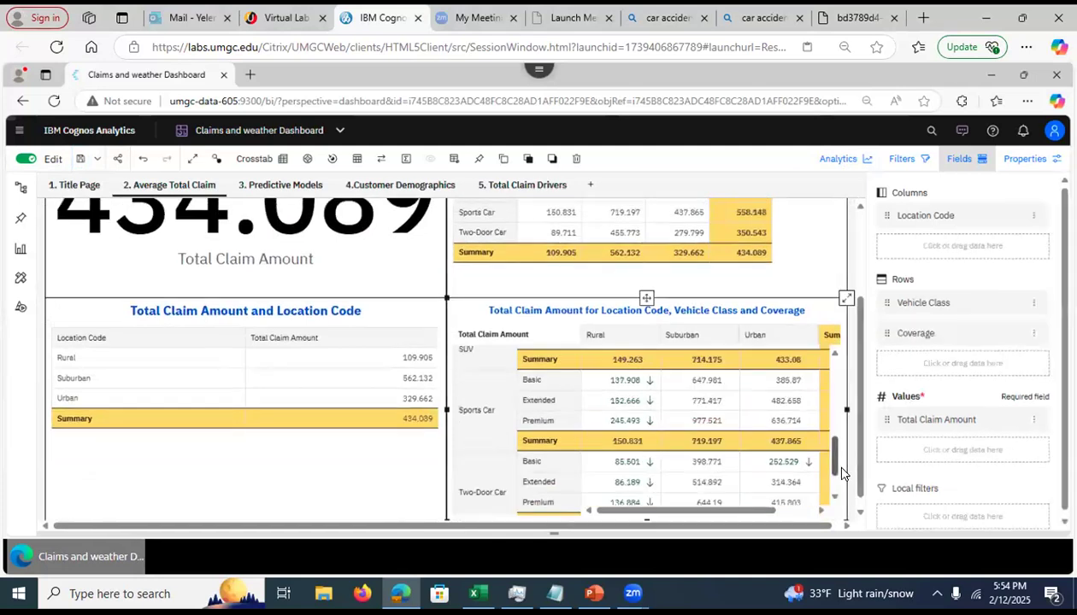
{"action": "left_click", "coordinate": [846, 298]}
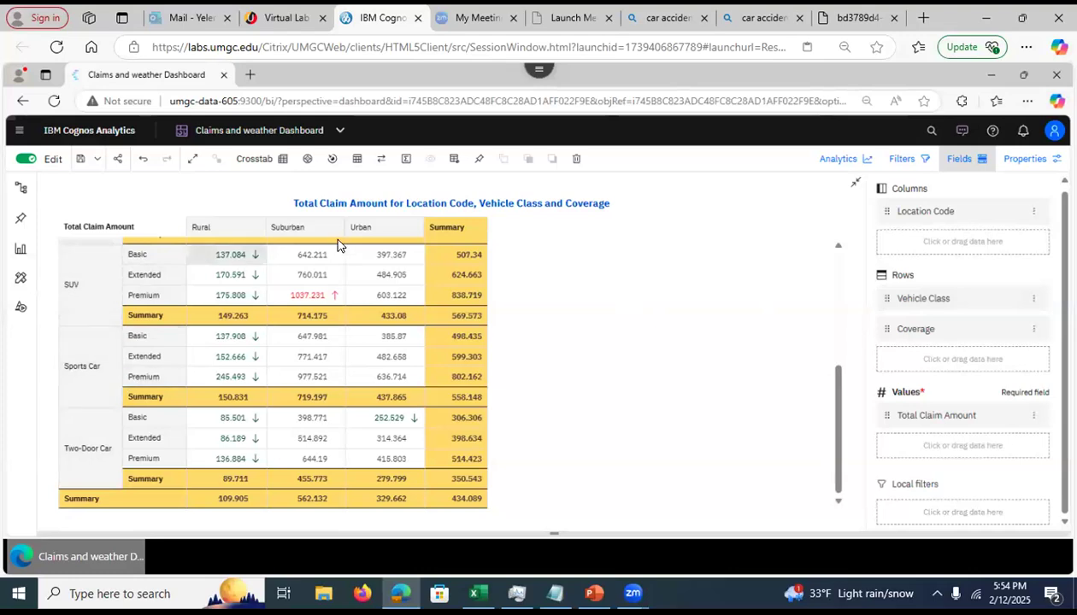
{"action": "left_click", "coordinate": [1024, 161]}
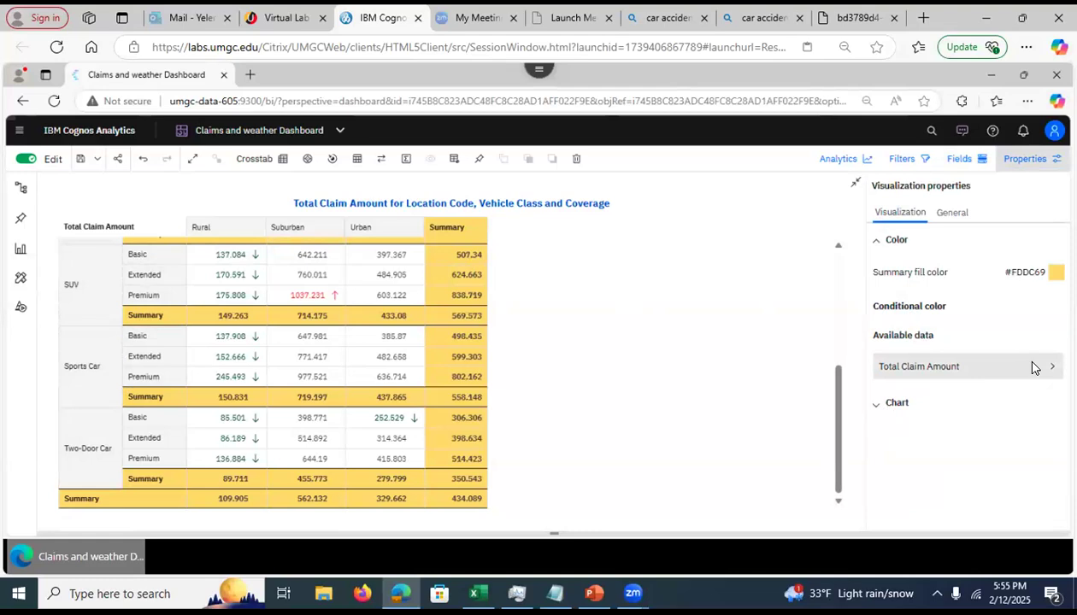
{"action": "left_click", "coordinate": [877, 406]}
{"action": "scroll", "coordinate": [879, 416], "scroll_direction": "down", "scroll_amount": 1}
{"action": "scroll", "coordinate": [957, 351], "scroll_direction": "down", "scroll_amount": 1}
{"action": "scroll", "coordinate": [957, 351], "scroll_direction": "down", "scroll_amount": 1}
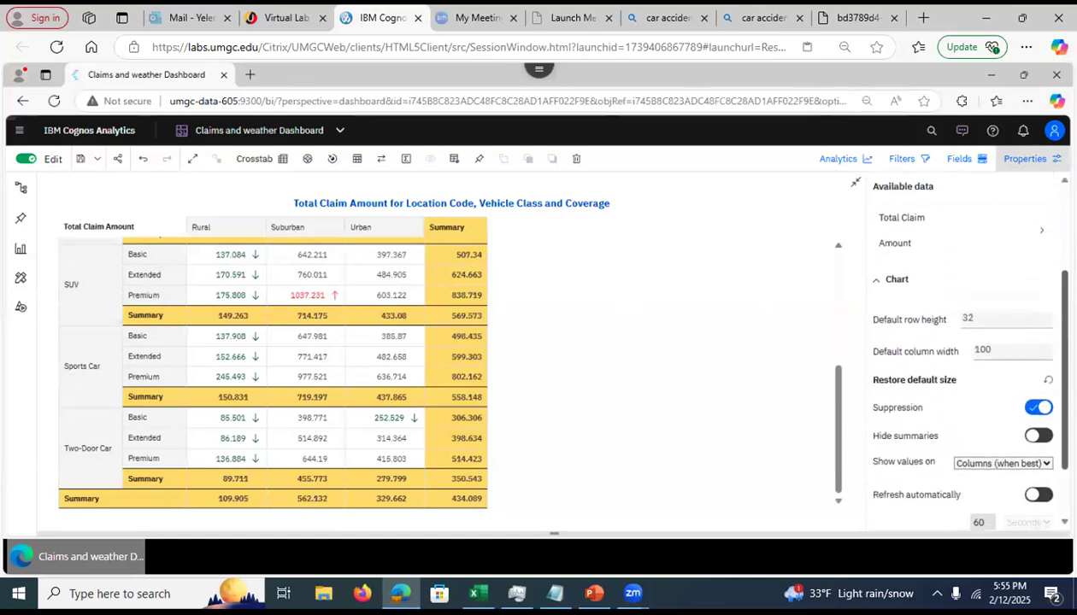
{"action": "scroll", "coordinate": [957, 351], "scroll_direction": "down", "scroll_amount": 1}
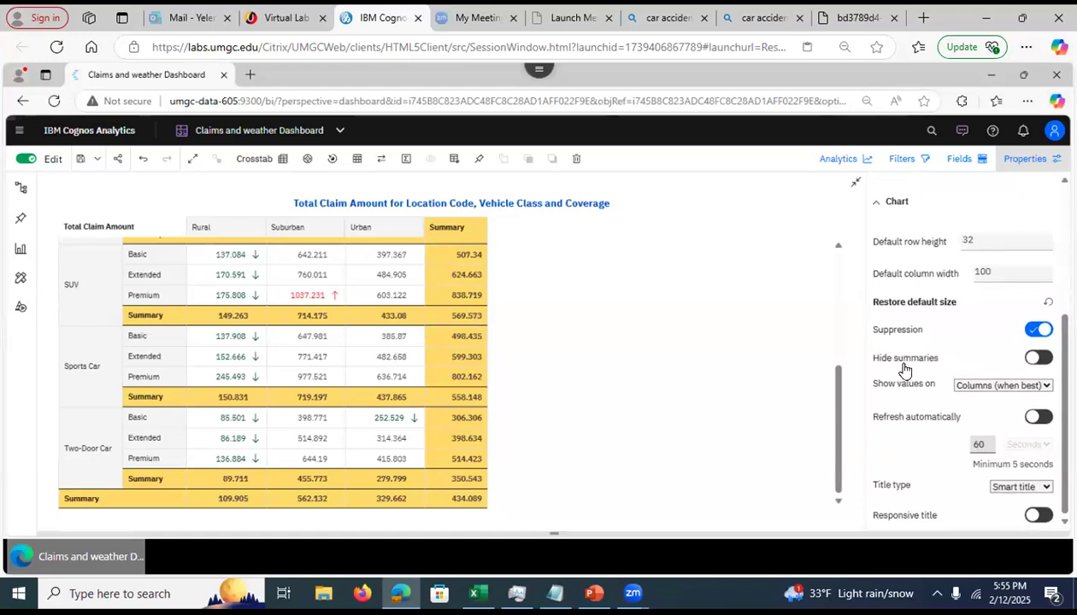
Switch Hide summaries on and back off for the expanded crosstab
{"action": "left_click", "coordinate": [1033, 362]}
{"action": "left_click", "coordinate": [1034, 362]}
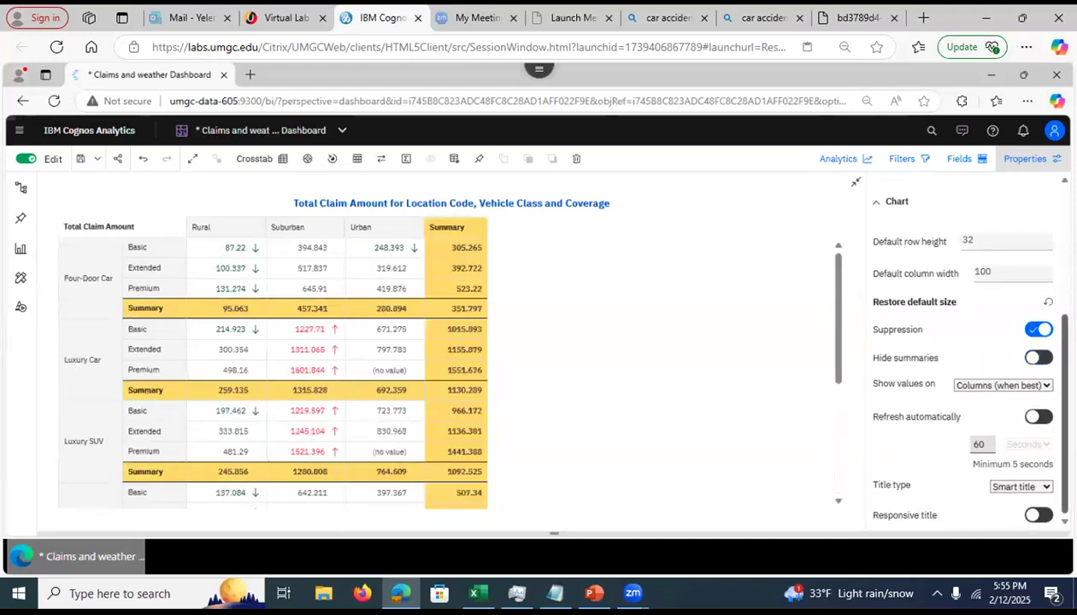
Examine the conditional color rules for Total Claim Amount, including the greater-than-1,000 rule, and return the crosstab to the dashboard layout
{"action": "scroll", "coordinate": [954, 351], "scroll_direction": "up", "scroll_amount": 3}
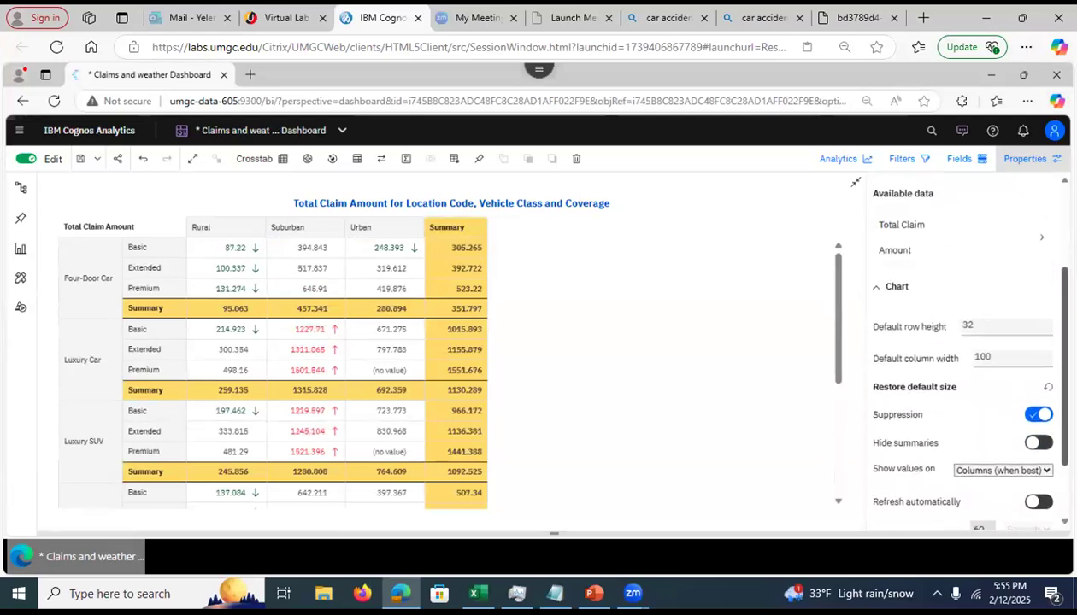
{"action": "scroll", "coordinate": [1021, 261], "scroll_direction": "up", "scroll_amount": 2}
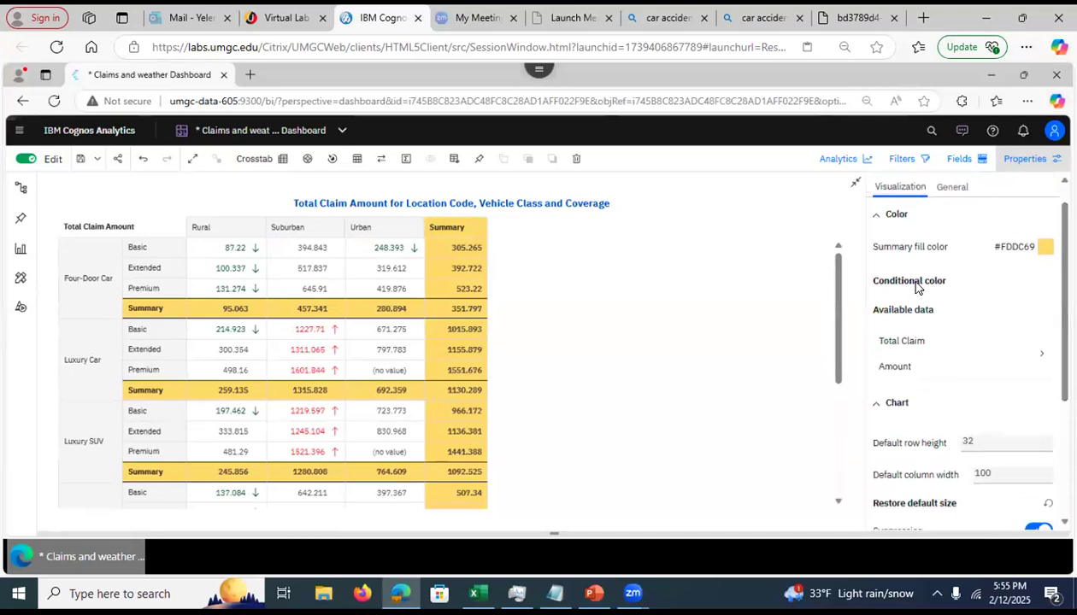
{"action": "left_click", "coordinate": [316, 338]}
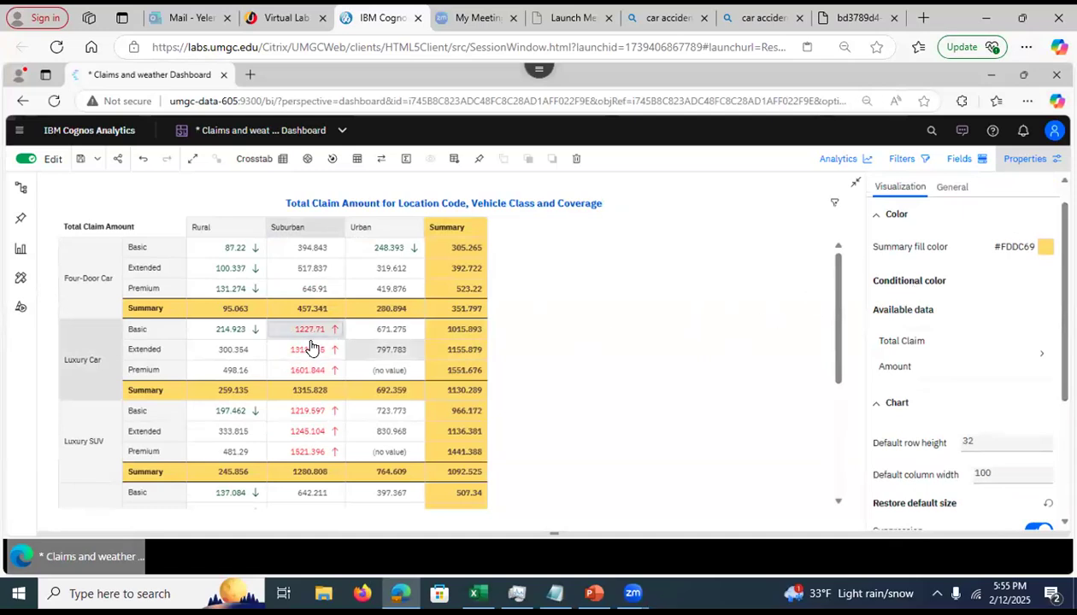
{"action": "left_click", "coordinate": [678, 316]}
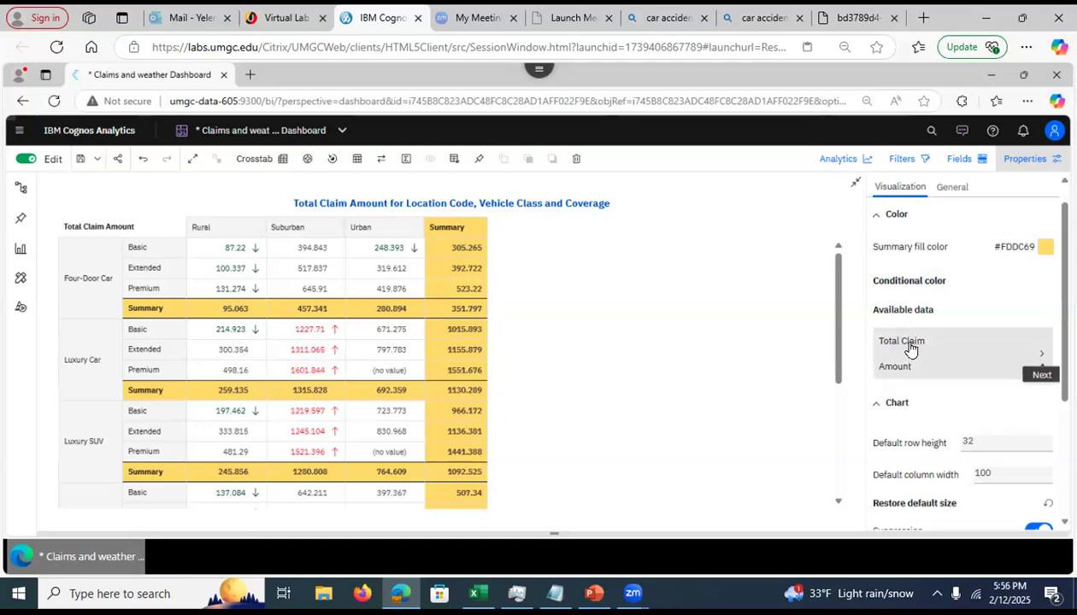
{"action": "left_click", "coordinate": [1043, 357]}
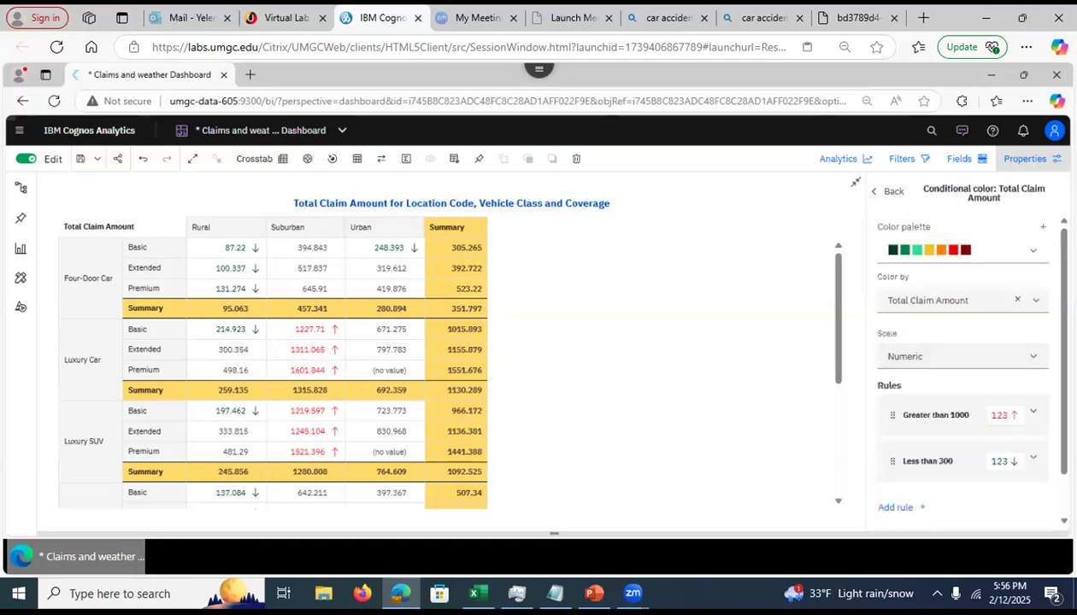
{"action": "left_click_drag", "start_coordinate": [877, 508], "coordinate": [915, 508]}
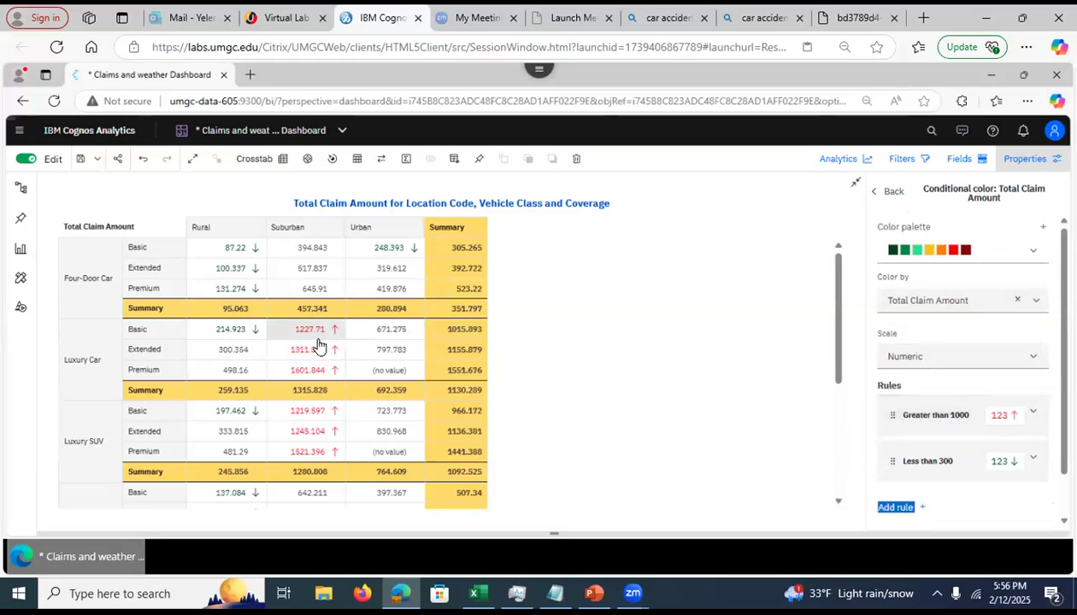
{"action": "left_click", "coordinate": [1035, 415]}
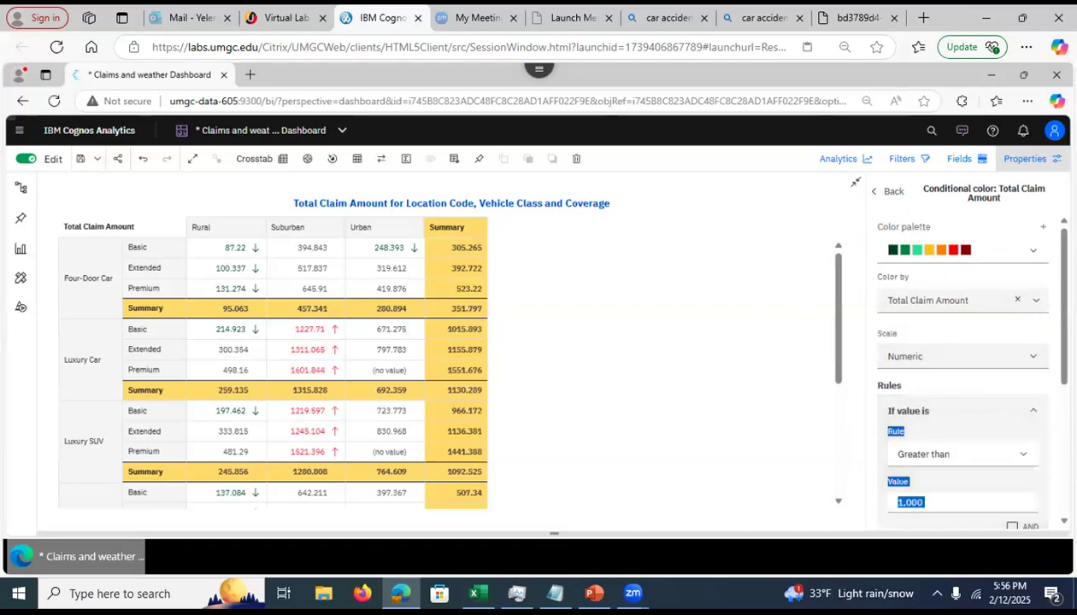
{"action": "left_click_drag", "start_coordinate": [1064, 330], "coordinate": [1063, 389]}
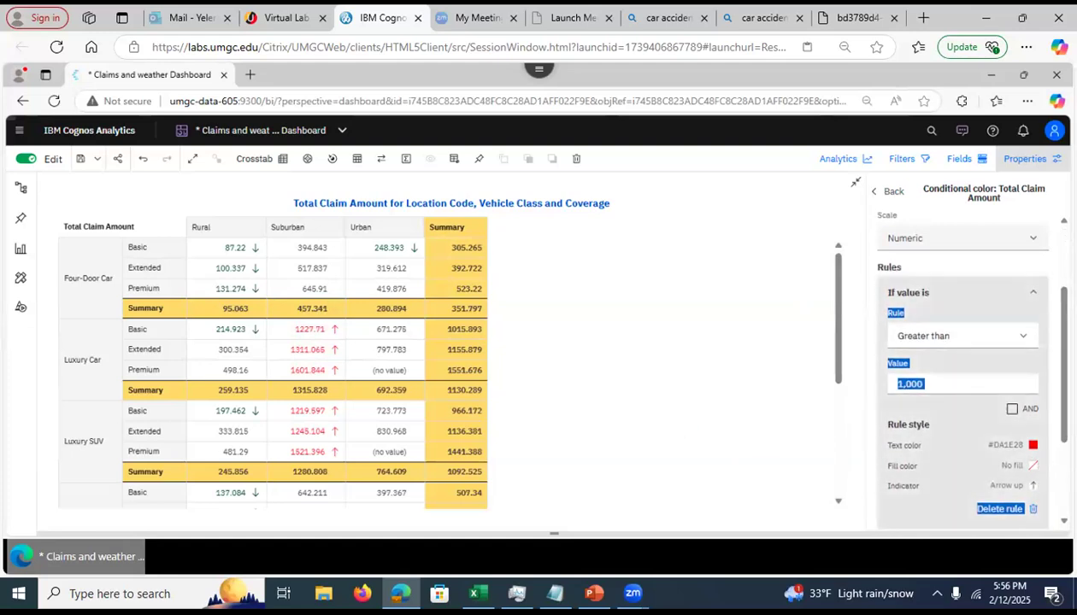
{"action": "scroll", "coordinate": [1034, 478], "scroll_direction": "down", "scroll_amount": 3}
{"action": "scroll", "coordinate": [957, 342], "scroll_direction": "up", "scroll_amount": 5}
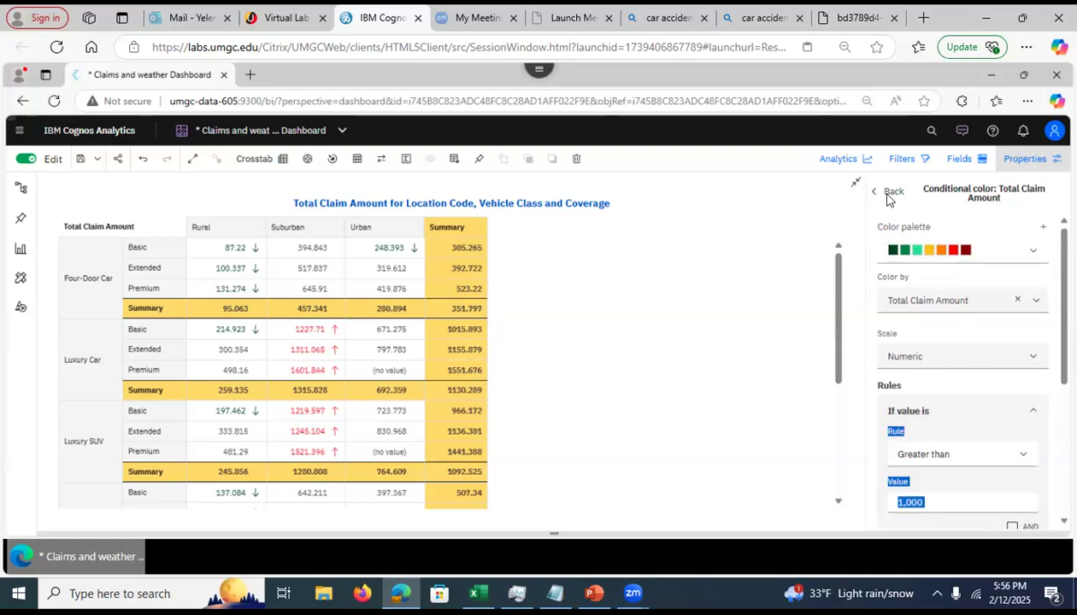
{"action": "left_click", "coordinate": [852, 188]}
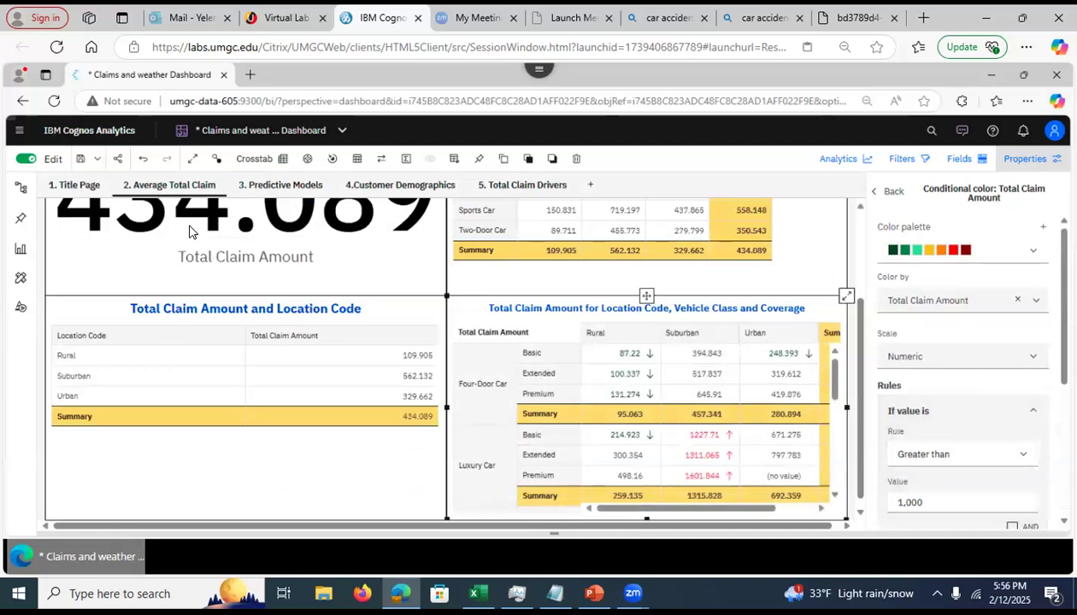
Look through the Predictive Models, Customer Demographics and Total Claim Drivers pages of the dashboard
{"action": "left_click", "coordinate": [275, 188]}
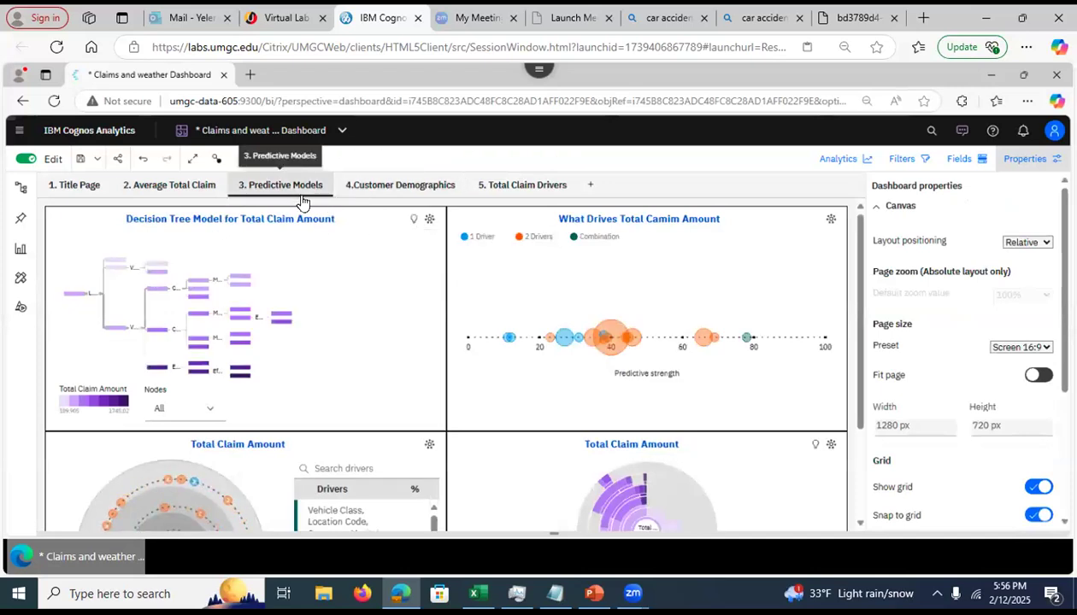
{"action": "left_click", "coordinate": [389, 190]}
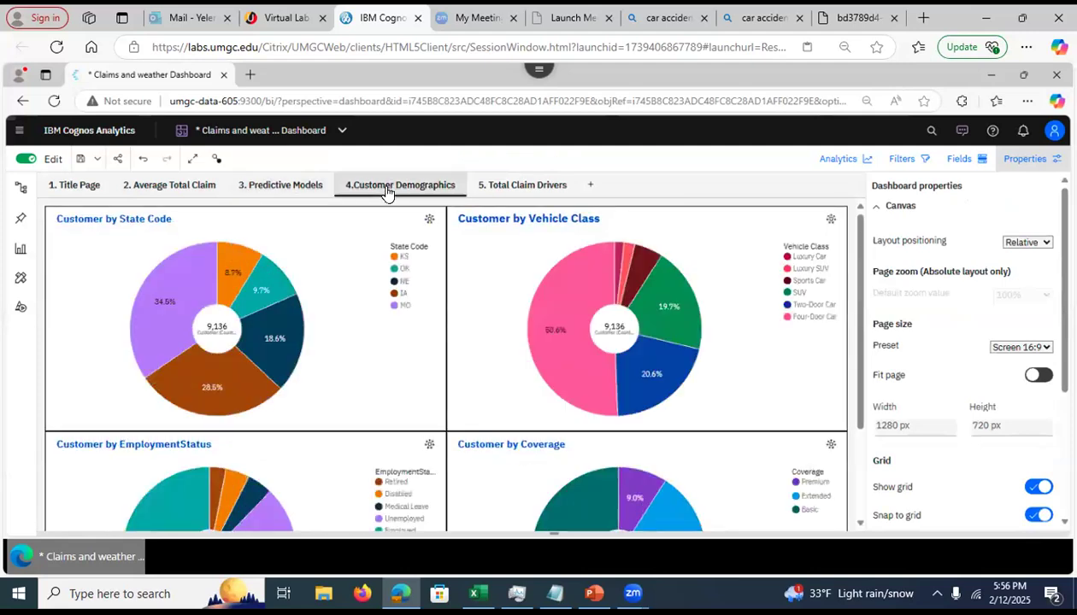
{"action": "left_click", "coordinate": [499, 186]}
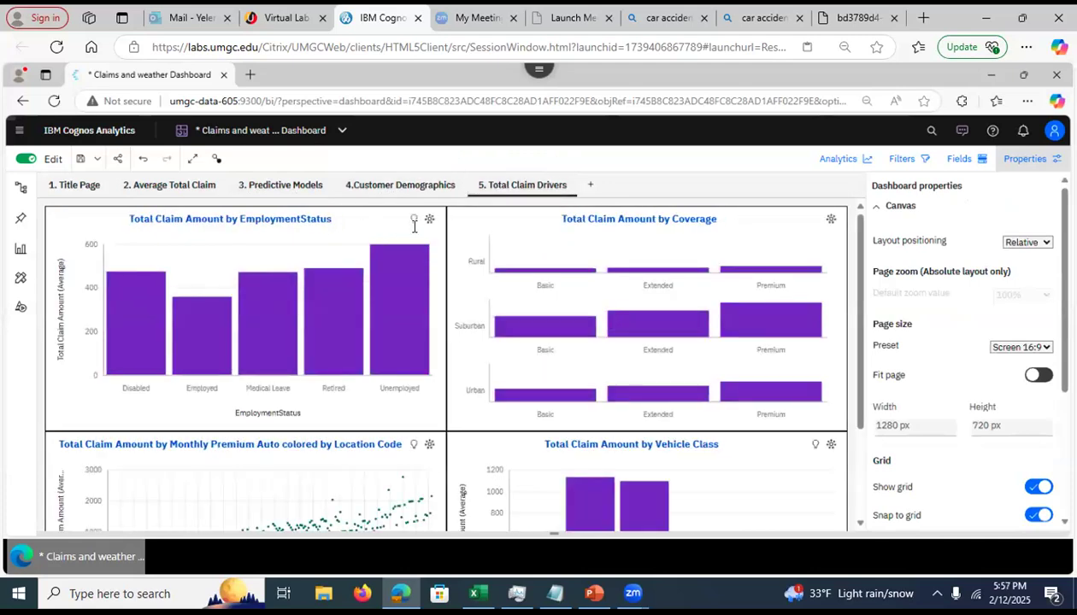
Review the fields assigned to the Total Claim Amount by Coverage chart
{"action": "left_click", "coordinate": [492, 240]}
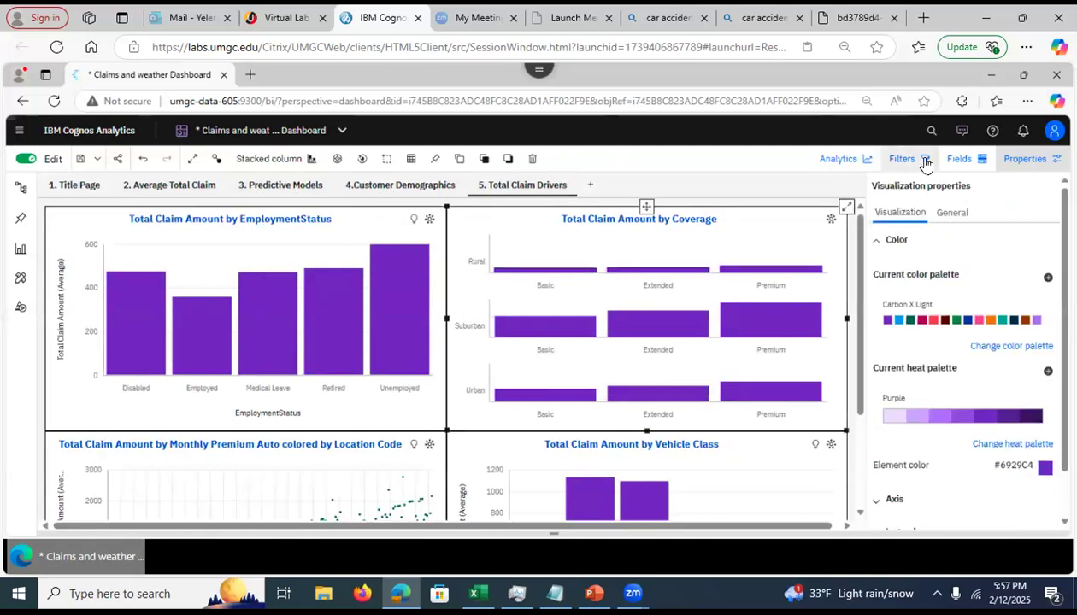
{"action": "left_click", "coordinate": [957, 159]}
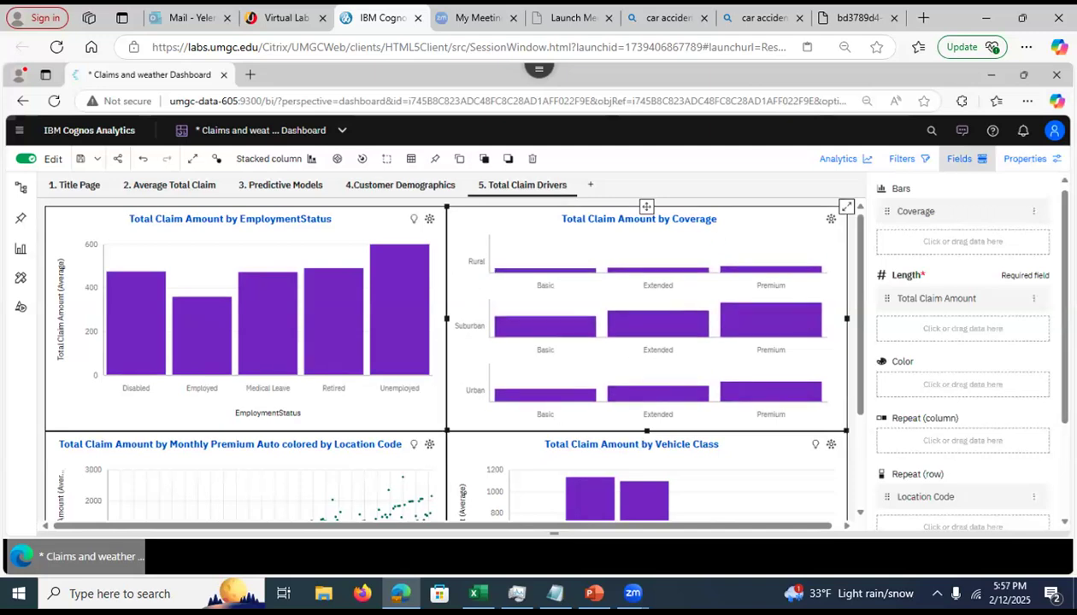
{"action": "scroll", "coordinate": [962, 342], "scroll_direction": "down", "scroll_amount": 3}
{"action": "scroll", "coordinate": [962, 341], "scroll_direction": "up", "scroll_amount": 3}
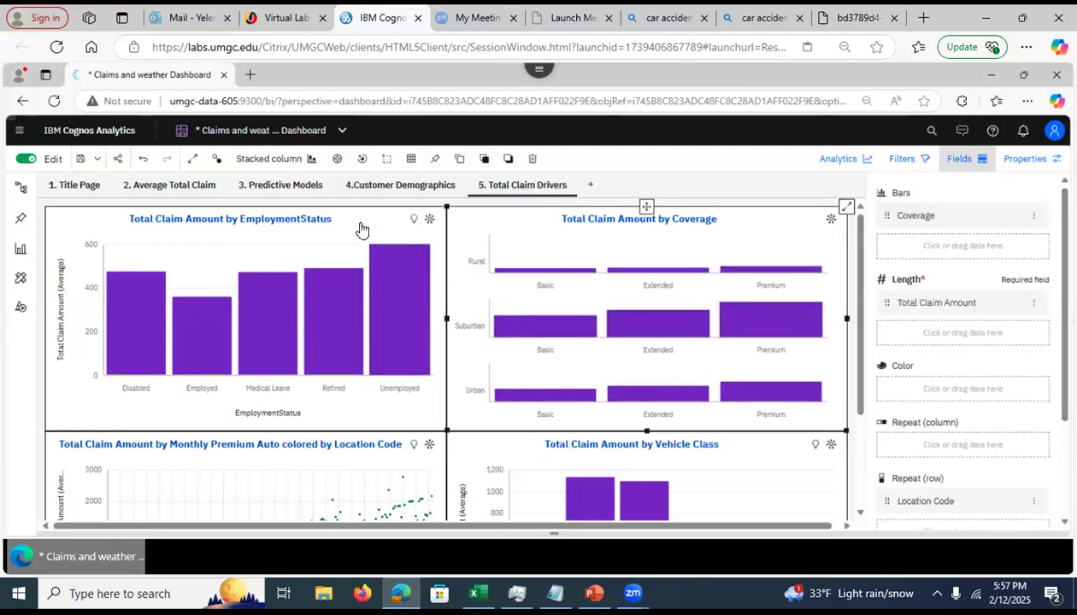
View the Title Page and go back to the Average Total Claim page
{"action": "left_click", "coordinate": [74, 187]}
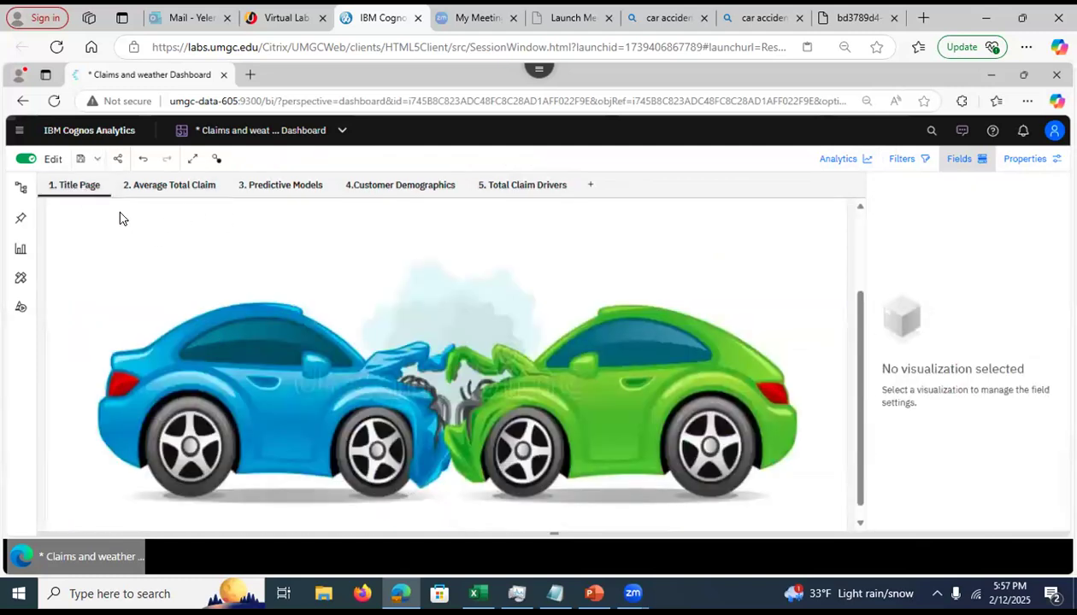
{"action": "left_click", "coordinate": [170, 187]}
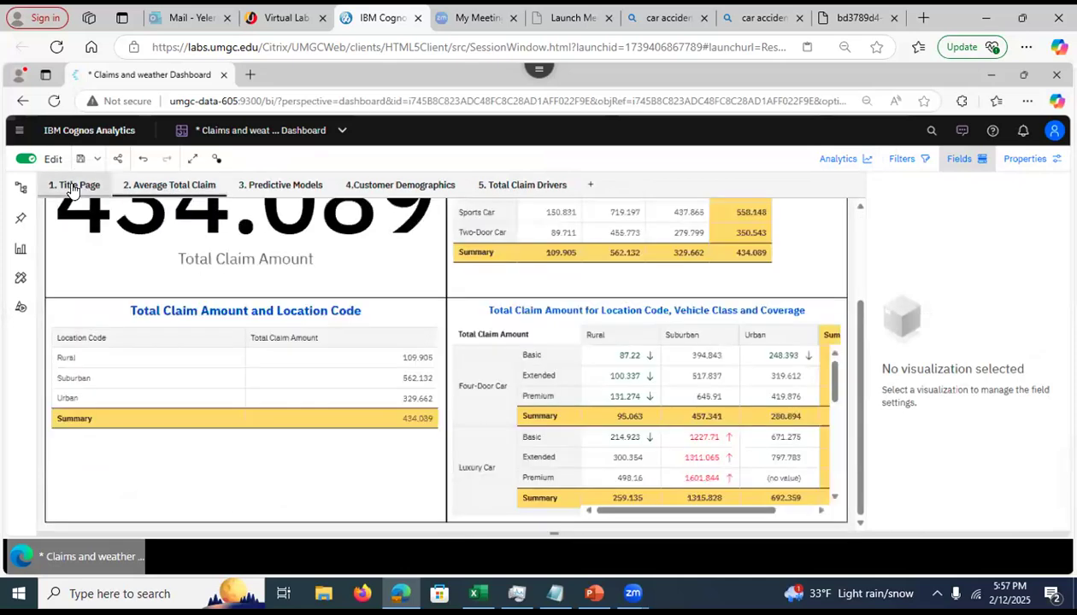
{"action": "left_click", "coordinate": [75, 186]}
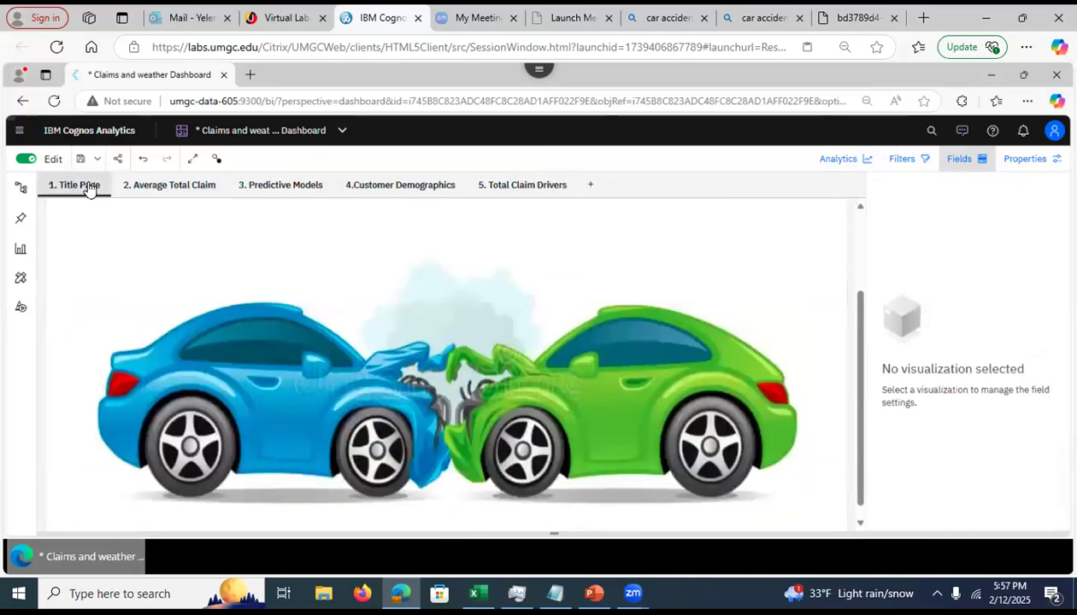
{"action": "left_click", "coordinate": [171, 186]}
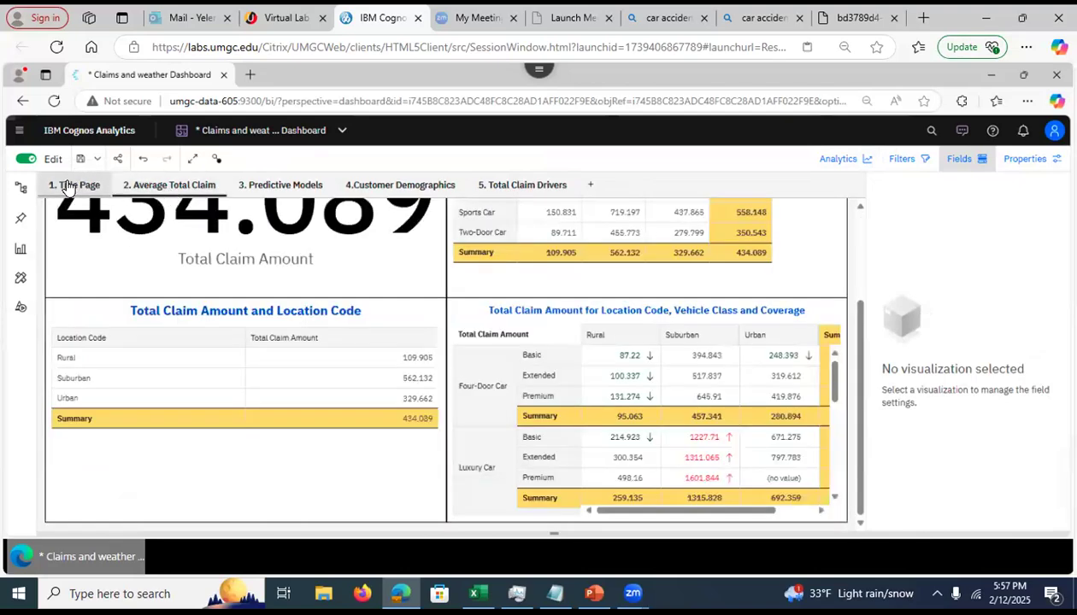
Open the Title Page, switch to PowerPoint to view the Applying Filters and Story slides, and return to the dashboard
{"action": "left_click", "coordinate": [68, 184]}
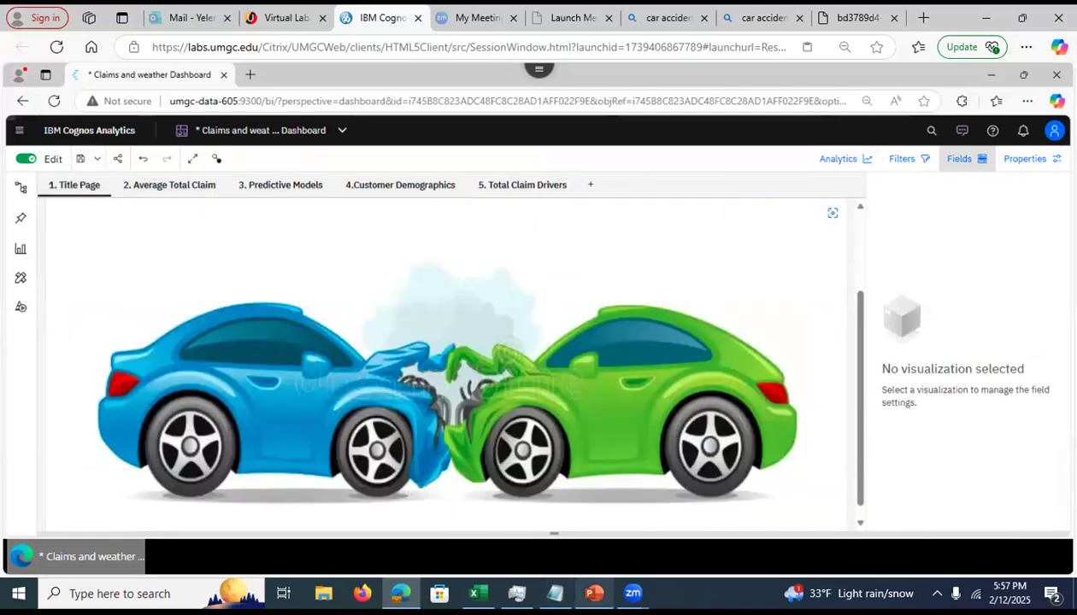
{"action": "mouse_move", "coordinate": [595, 593]}
{"action": "left_click", "coordinate": [594, 525]}
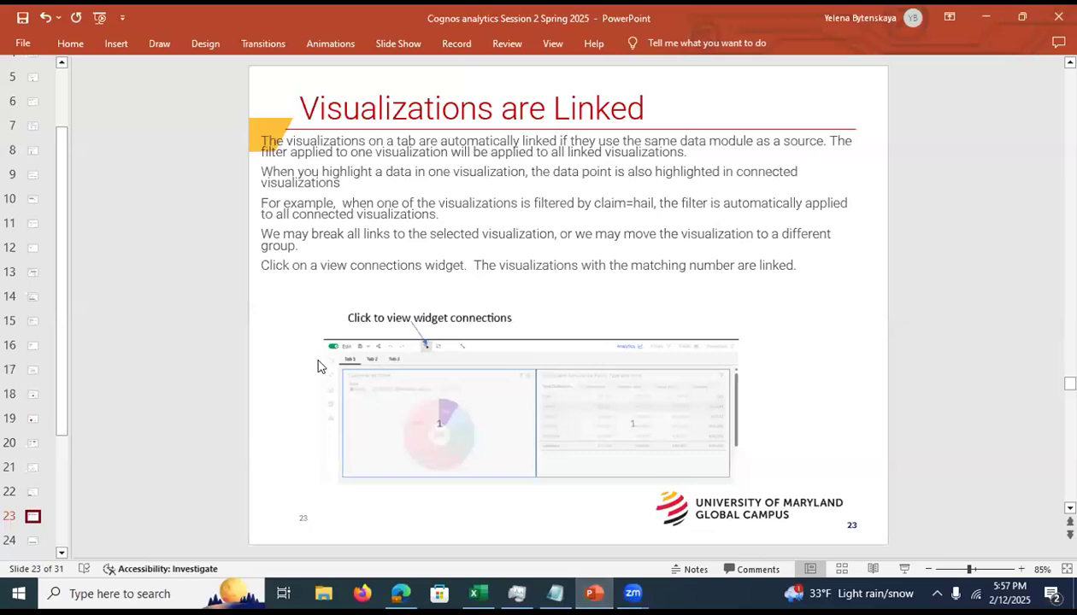
{"action": "left_click", "coordinate": [31, 542]}
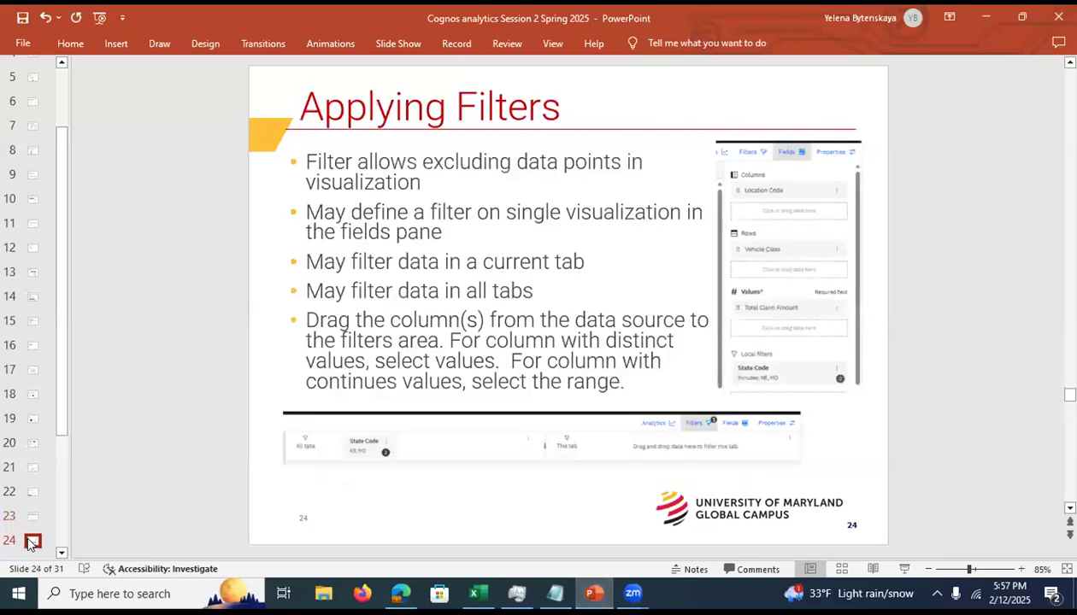
{"action": "left_click_drag", "start_coordinate": [68, 376], "coordinate": [62, 489]}
{"action": "left_click", "coordinate": [32, 387]}
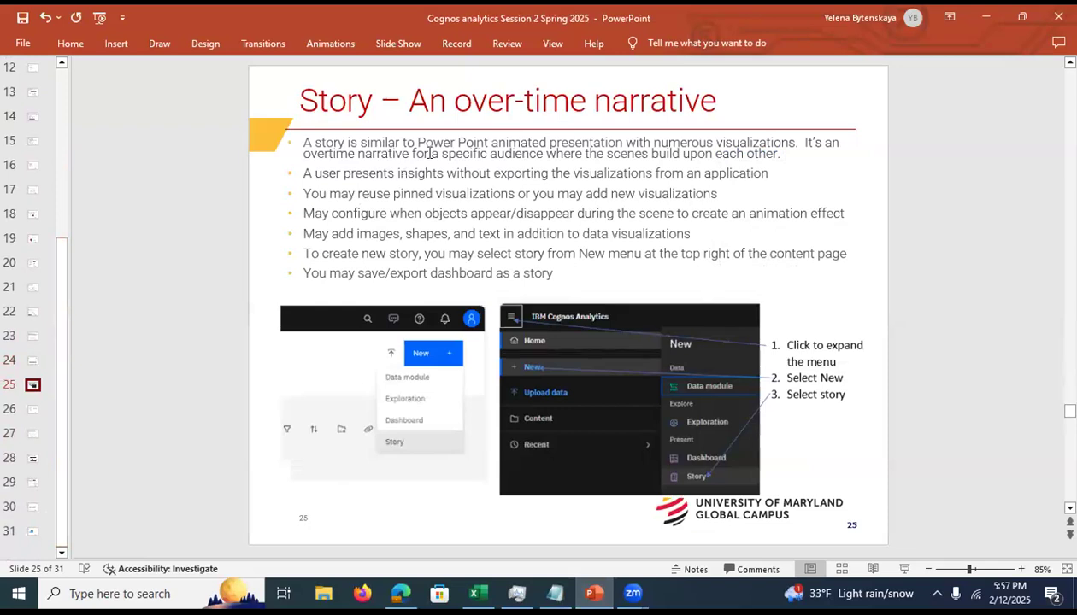
{"action": "left_click", "coordinate": [985, 17]}
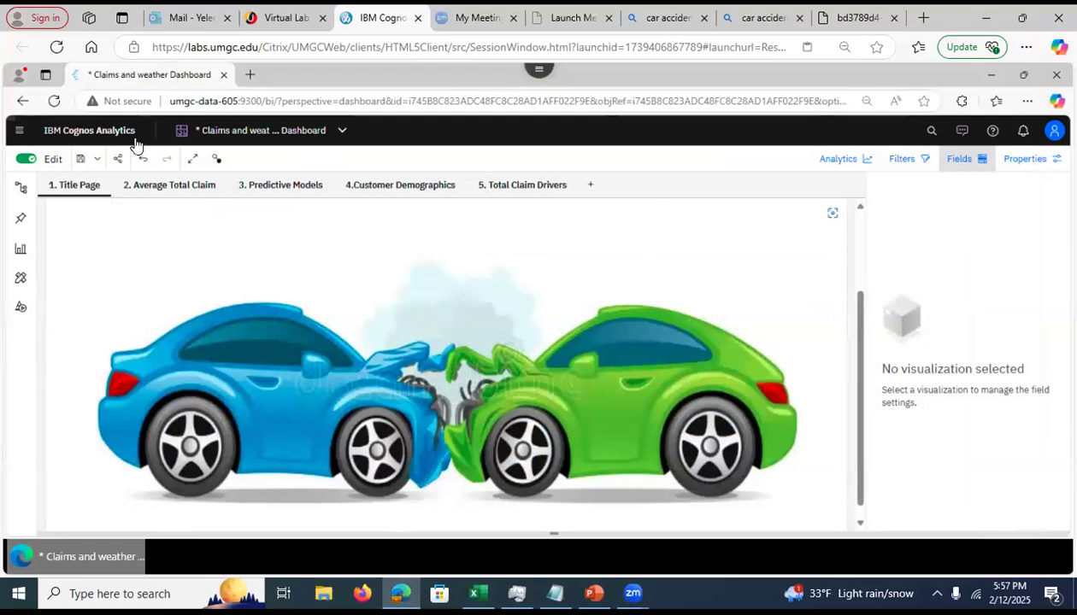
Save the dashboard and start saving it as a story, then switch to the Story slide in PowerPoint for reference
{"action": "left_click", "coordinate": [80, 162]}
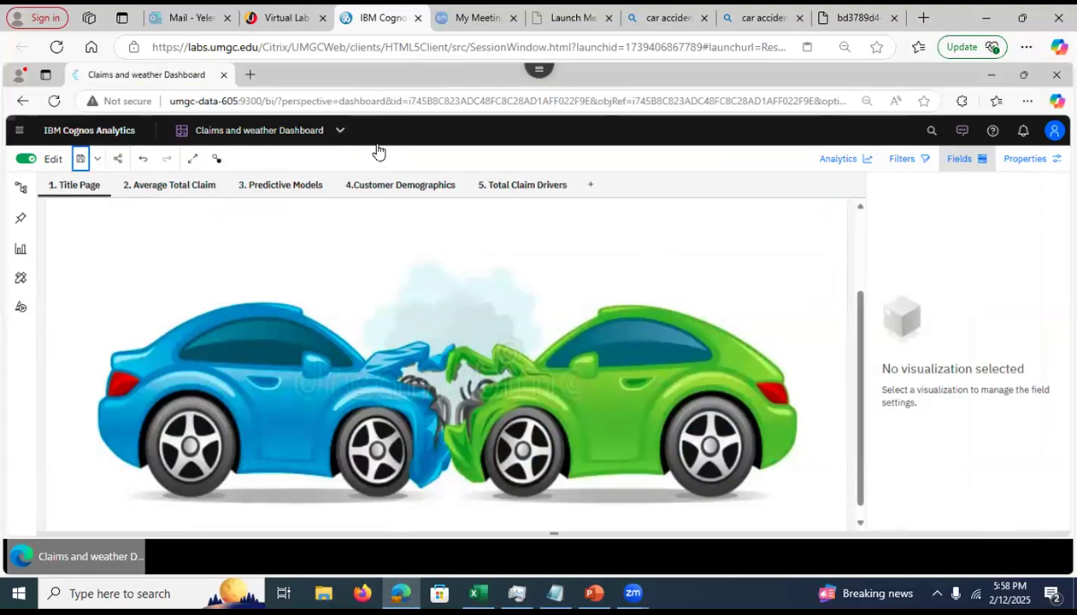
{"action": "left_click", "coordinate": [96, 161]}
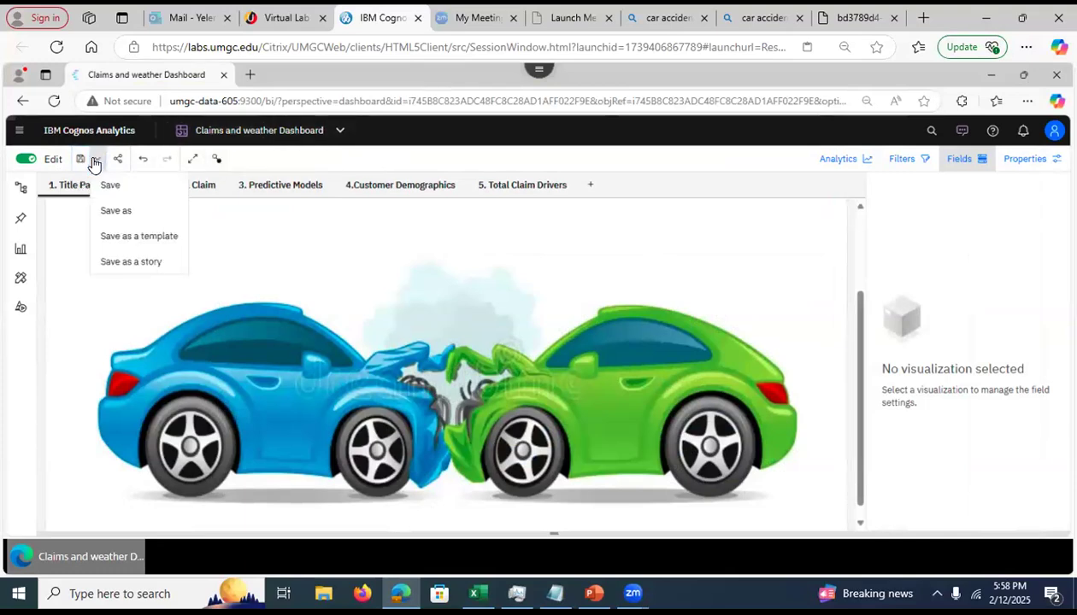
{"action": "left_click", "coordinate": [124, 261]}
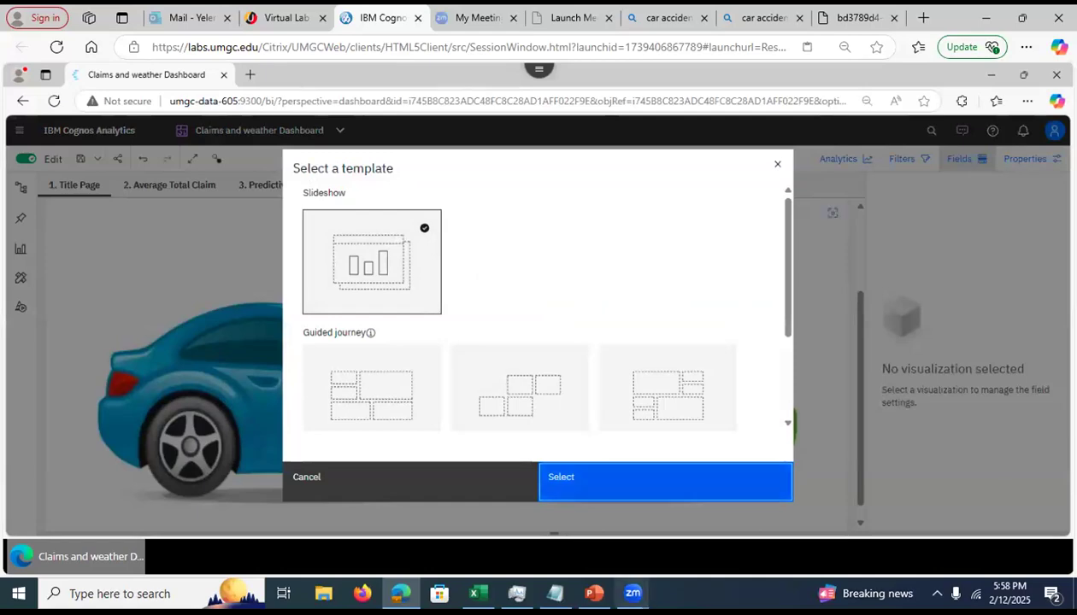
{"action": "left_click", "coordinate": [594, 593]}
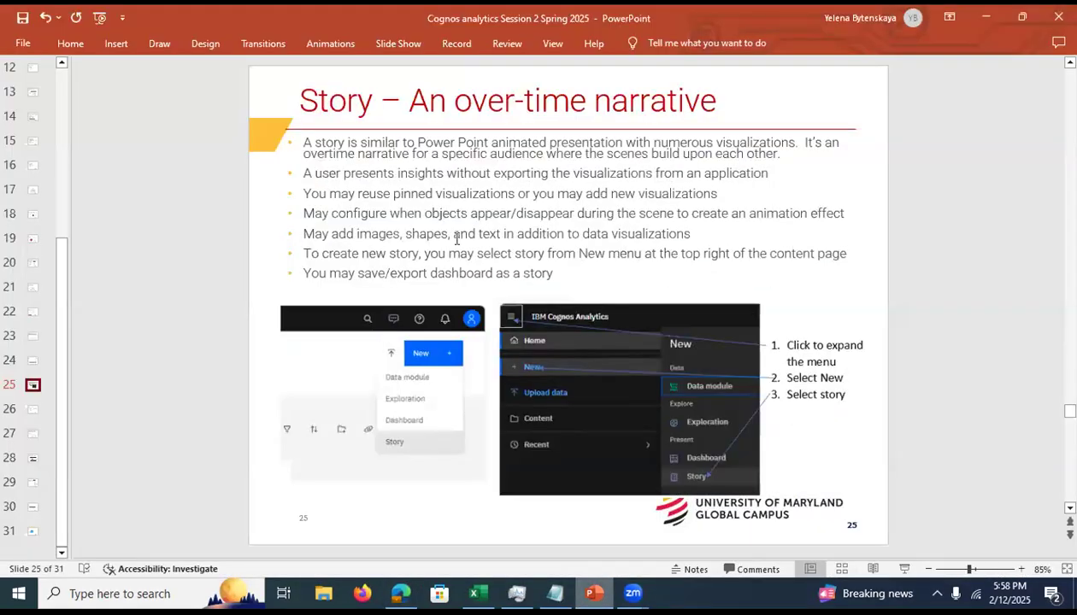
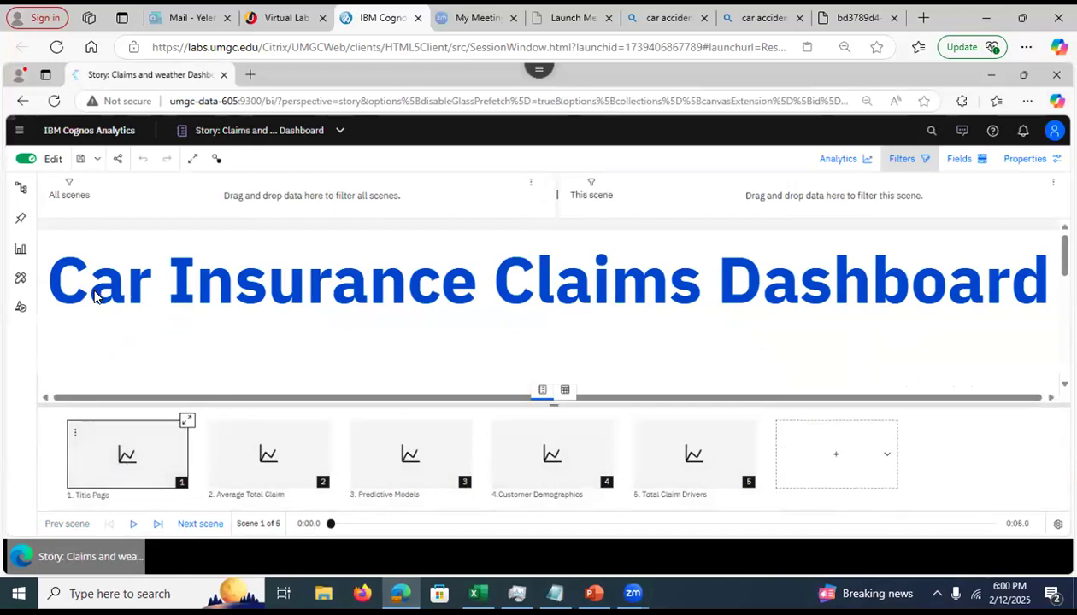
Examine the story's data source, including the fields of Claims and Weather.xlsx, and close the source list
{"action": "left_click", "coordinate": [20, 188]}
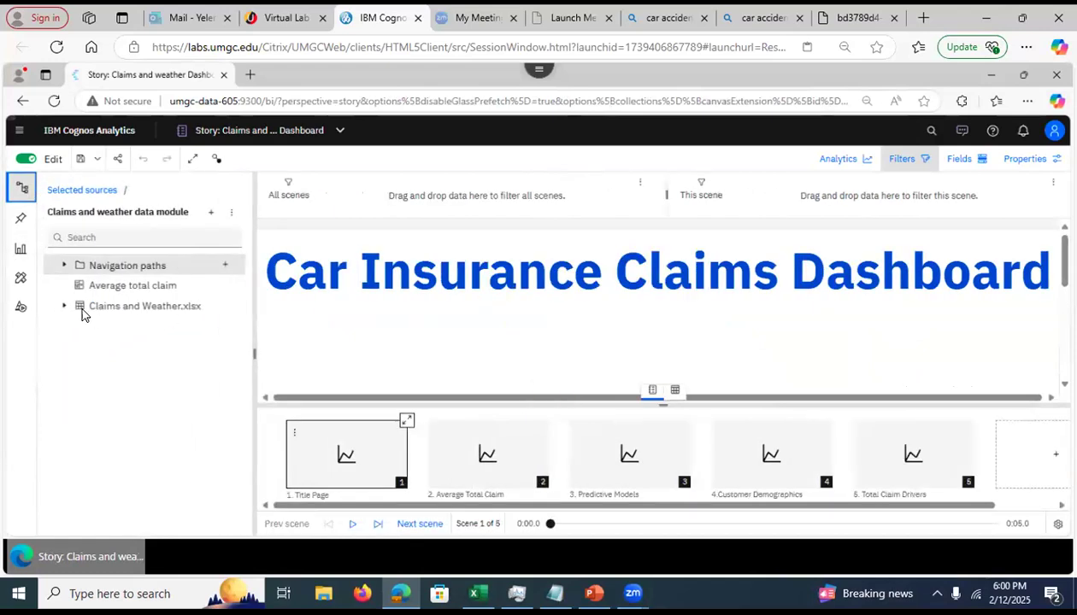
{"action": "left_click", "coordinate": [65, 307]}
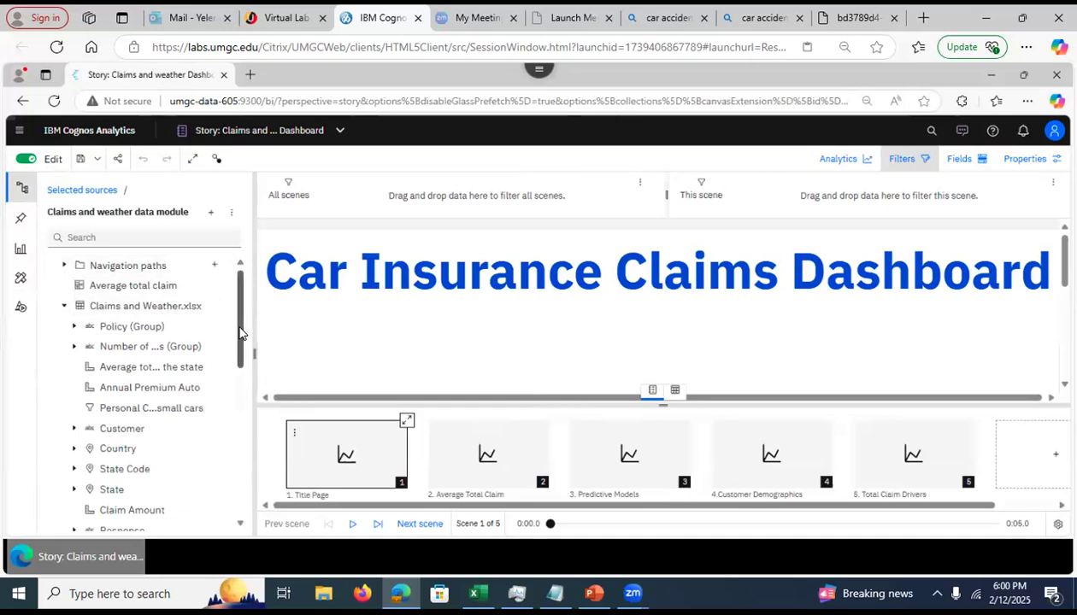
{"action": "left_click", "coordinate": [21, 188]}
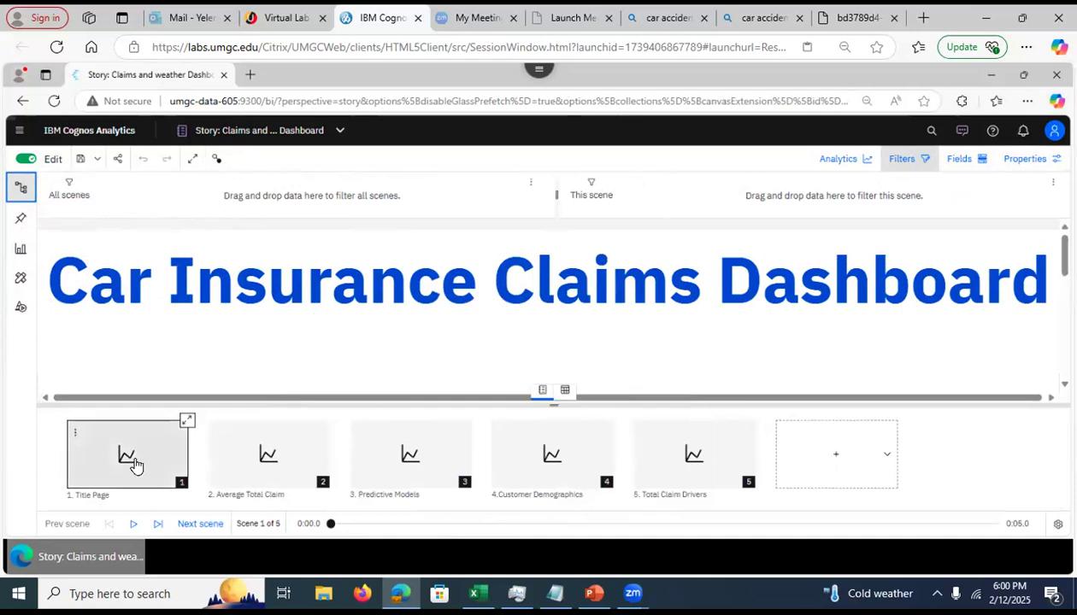
View the Title Page and Average Total Claim scenes and open the timeline of the Average Total Claim scene
{"action": "left_click", "coordinate": [265, 446]}
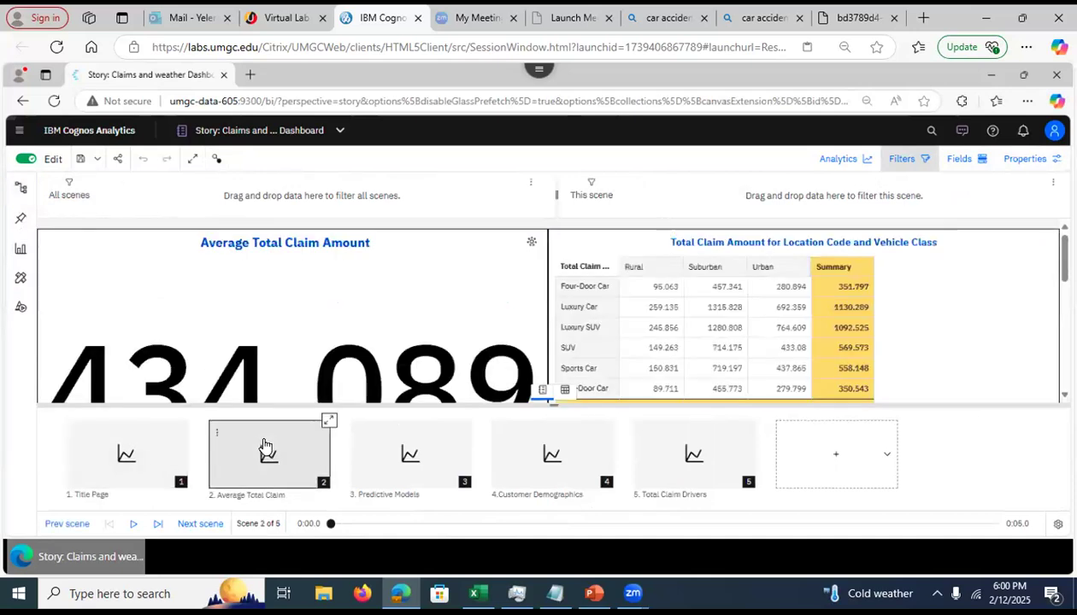
{"action": "left_click", "coordinate": [122, 453]}
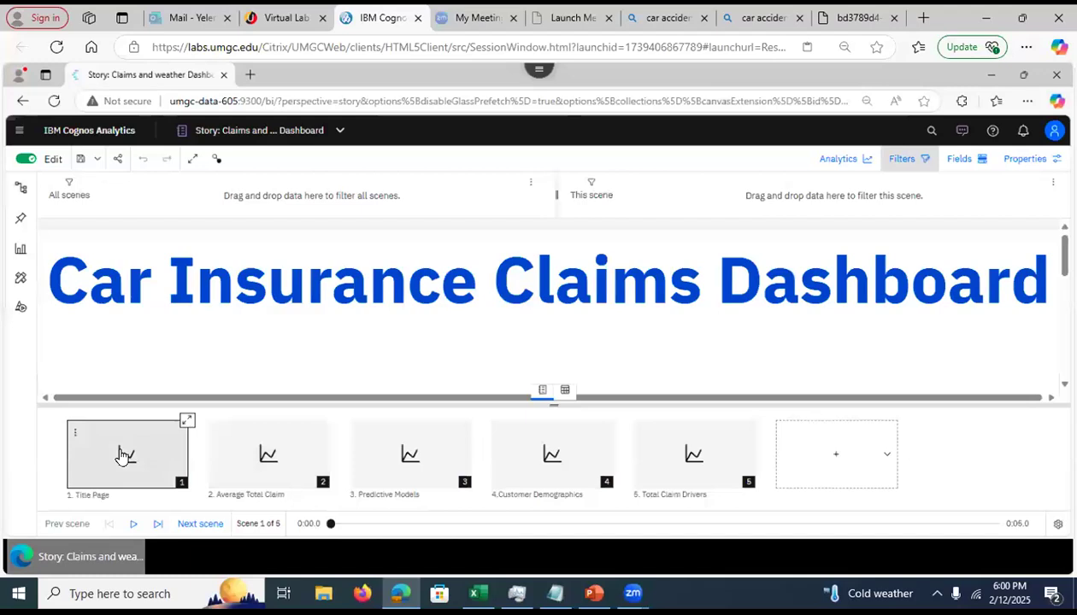
{"action": "left_click", "coordinate": [260, 453]}
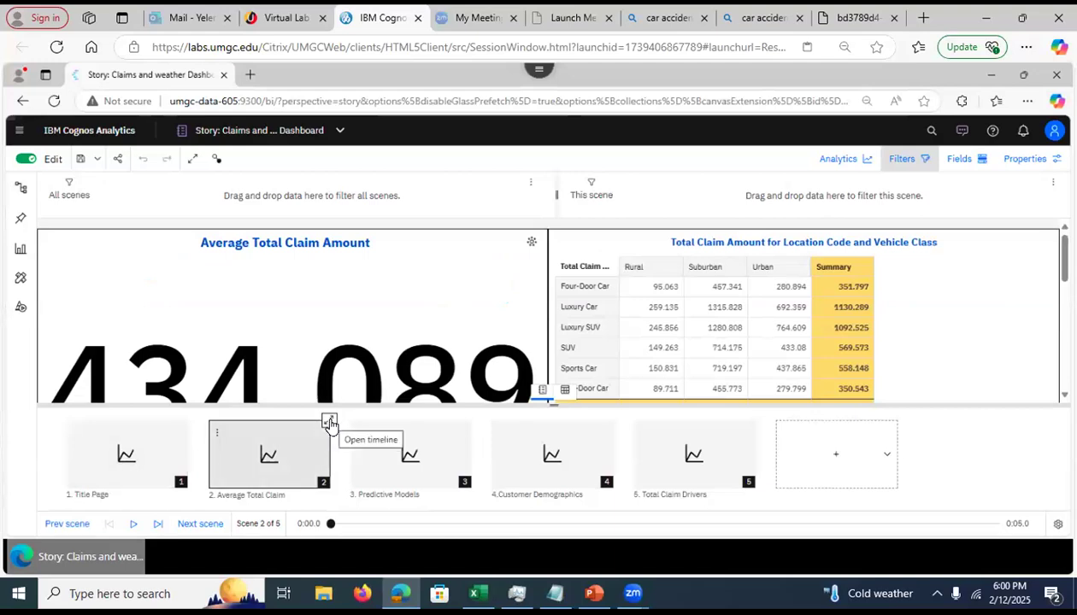
{"action": "left_click", "coordinate": [329, 422]}
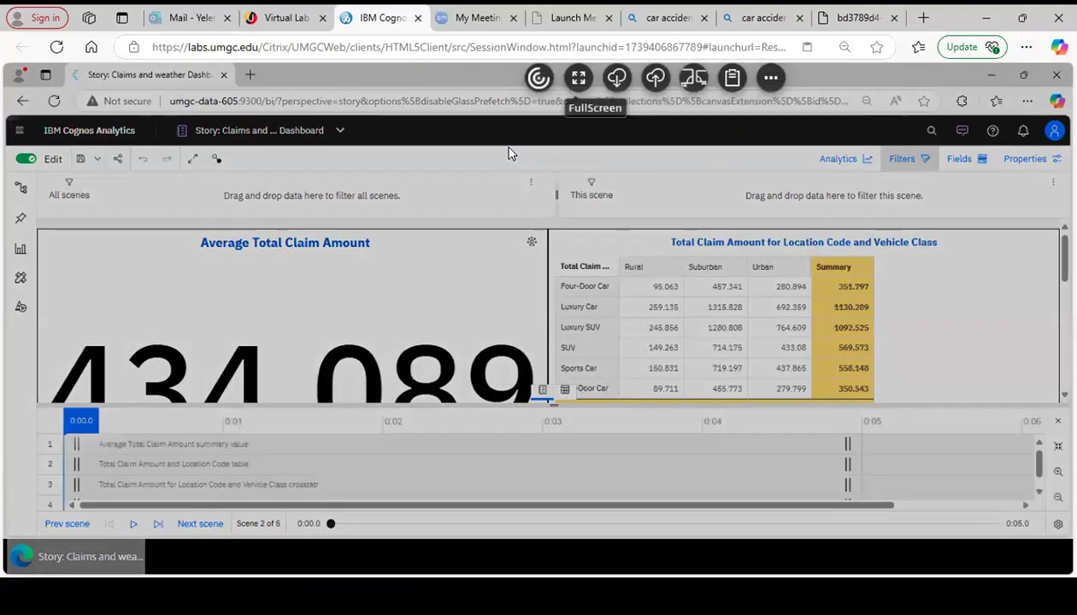
Show the virtual lab session in full screen and hide the scene filter area
{"action": "left_click", "coordinate": [577, 77]}
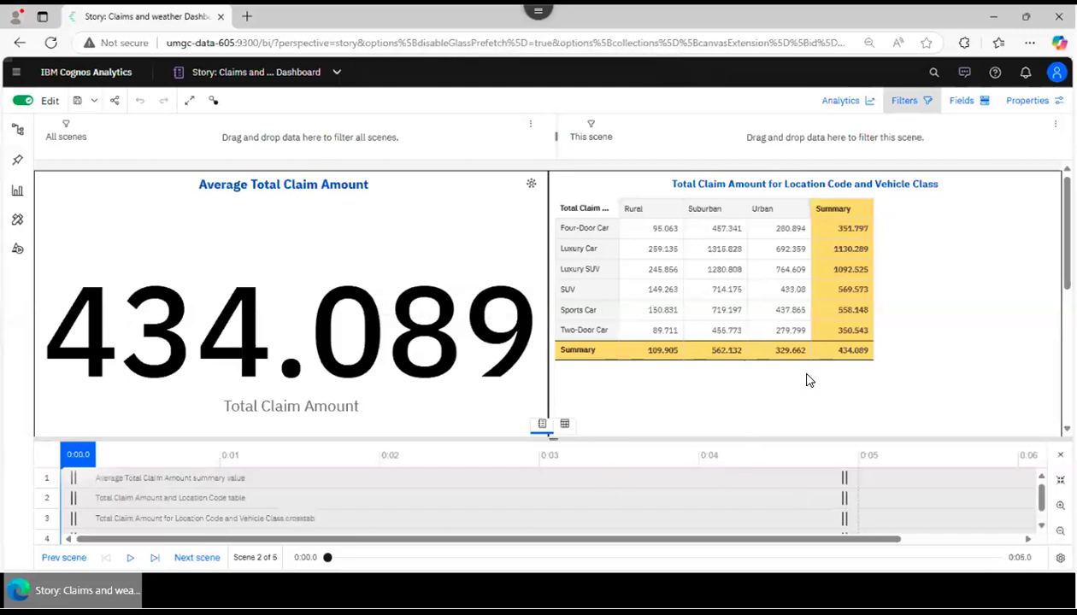
{"action": "scroll", "coordinate": [546, 295], "scroll_direction": "down", "scroll_amount": 1}
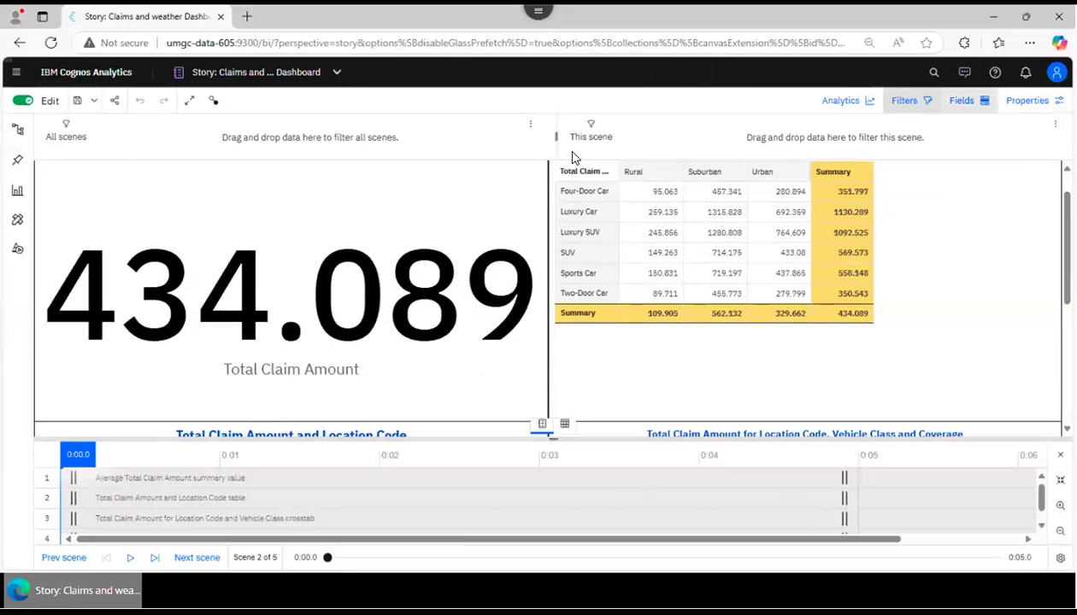
{"action": "left_click", "coordinate": [912, 101]}
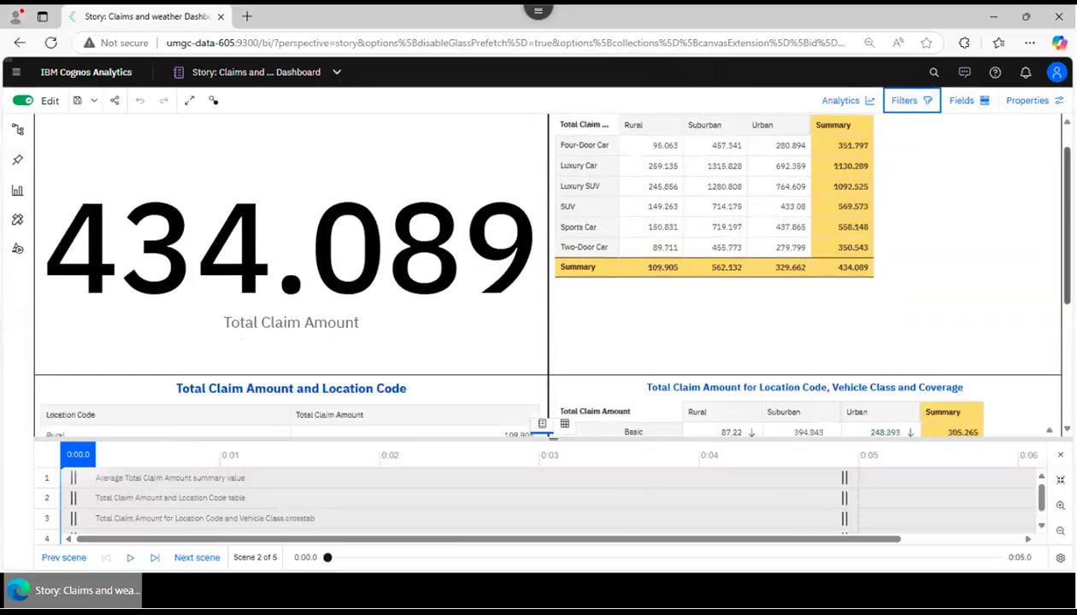
{"action": "scroll", "coordinate": [547, 275], "scroll_direction": "down", "scroll_amount": 1}
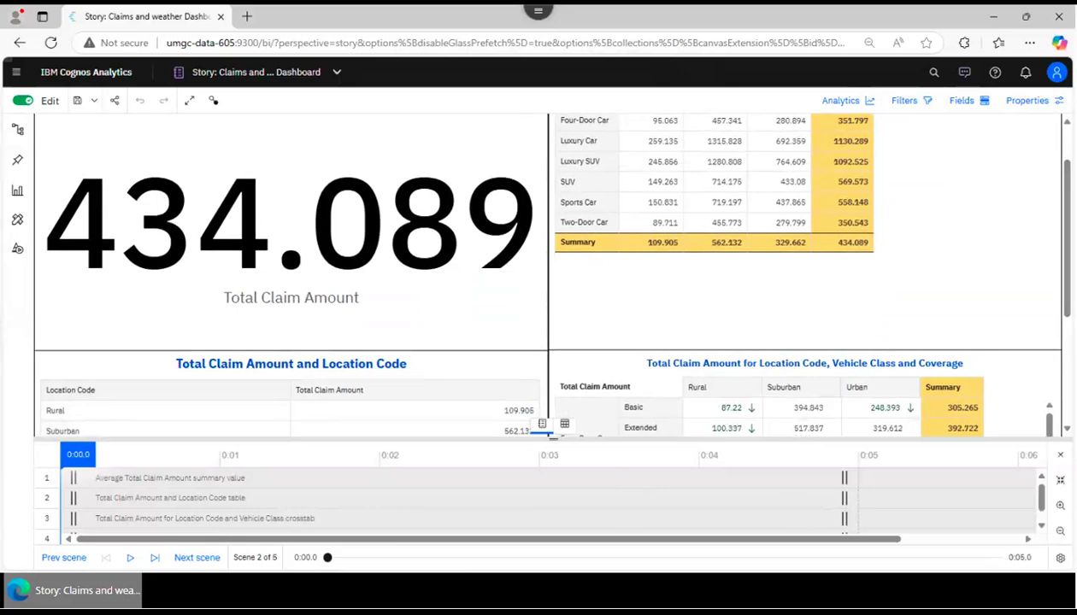
{"action": "scroll", "coordinate": [547, 433], "scroll_direction": "down", "scroll_amount": 1}
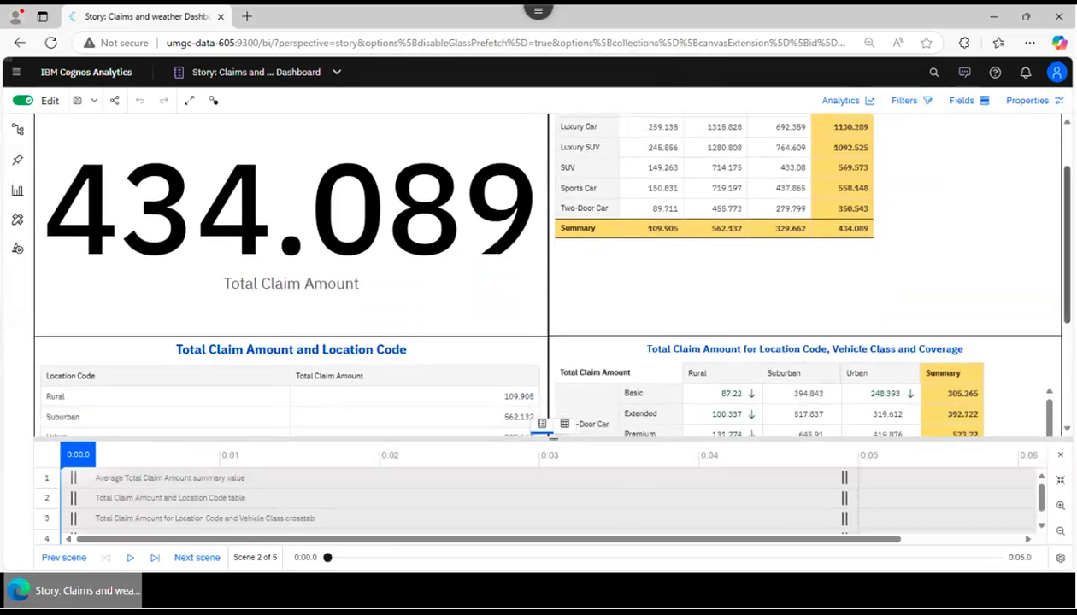
In the Average Total Claim timeline, start the Location Code table at 0:01 and the Location Code and Vehicle Class crosstab at about 0:02
{"action": "left_click_drag", "start_coordinate": [74, 502], "coordinate": [236, 497]}
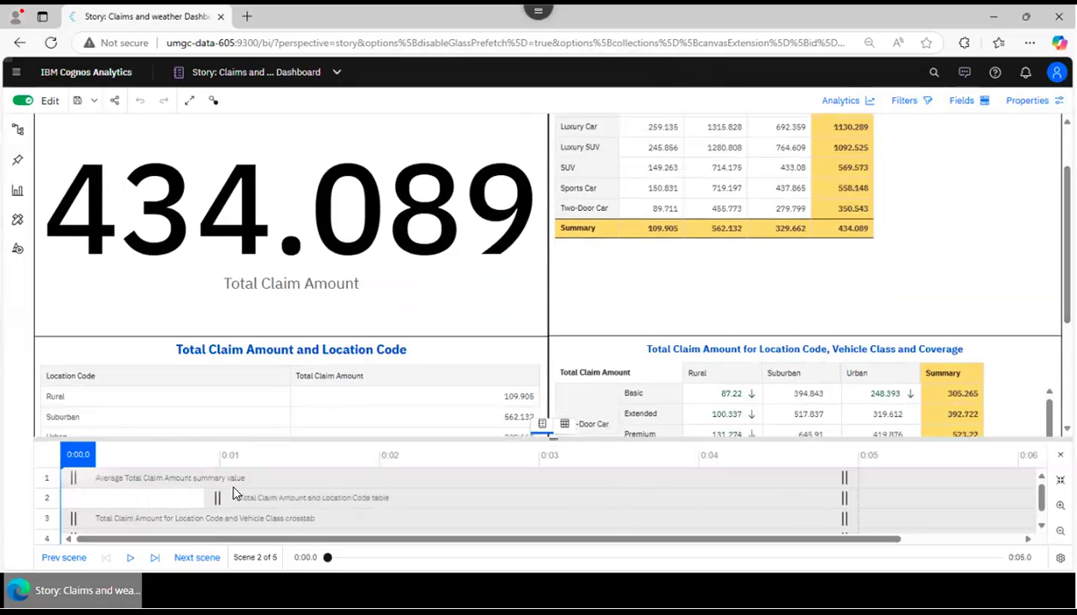
{"action": "left_click_drag", "start_coordinate": [245, 492], "coordinate": [248, 492]}
{"action": "left_click", "coordinate": [247, 492]}
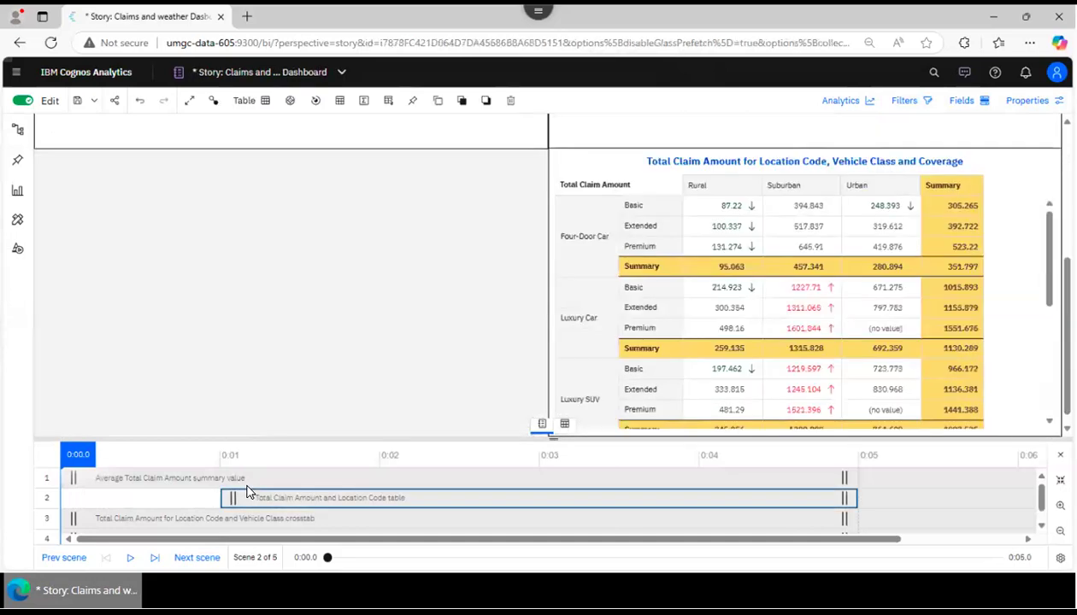
{"action": "left_click_drag", "start_coordinate": [73, 527], "coordinate": [389, 511]}
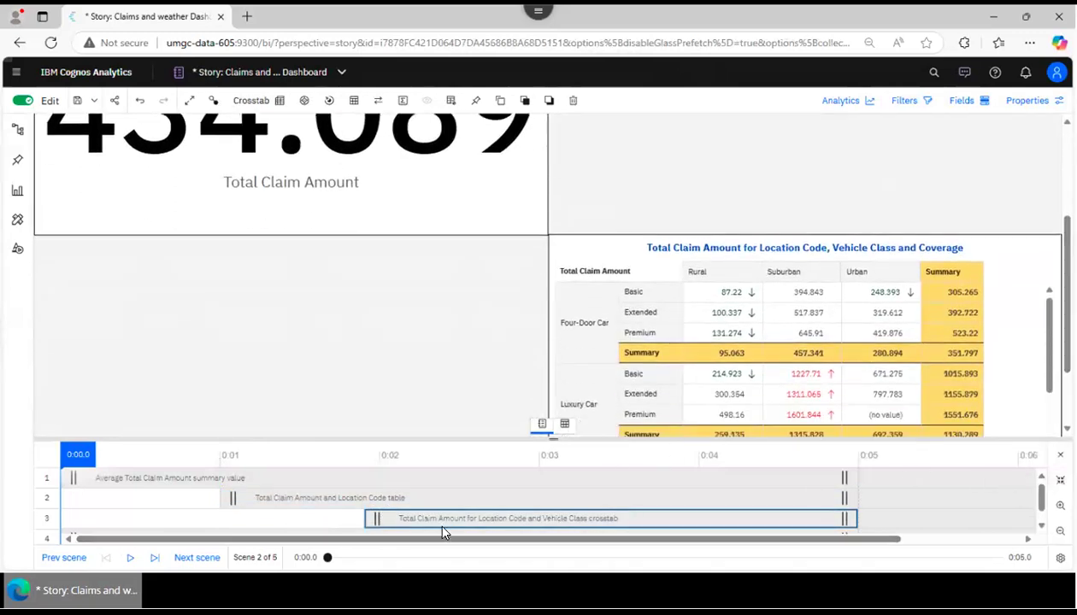
Start the Location Code, Vehicle Class and Coverage crosstab at about 0:03 and extend its end to about 0:06.1
{"action": "left_click", "coordinate": [1040, 526]}
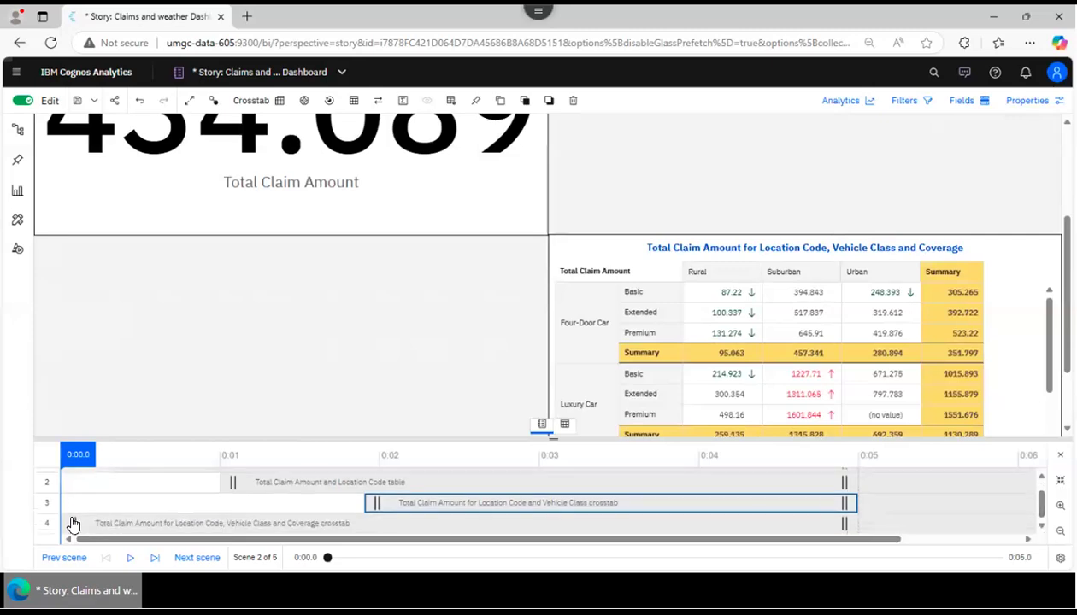
{"action": "left_click_drag", "start_coordinate": [254, 535], "coordinate": [562, 518]}
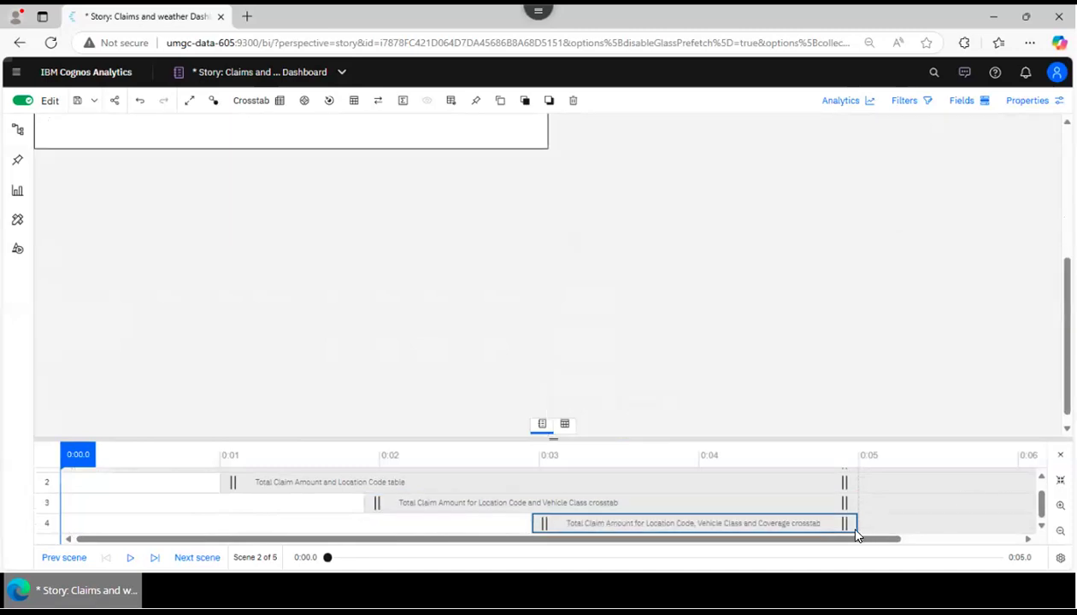
{"action": "left_click_drag", "start_coordinate": [852, 530], "coordinate": [1038, 524]}
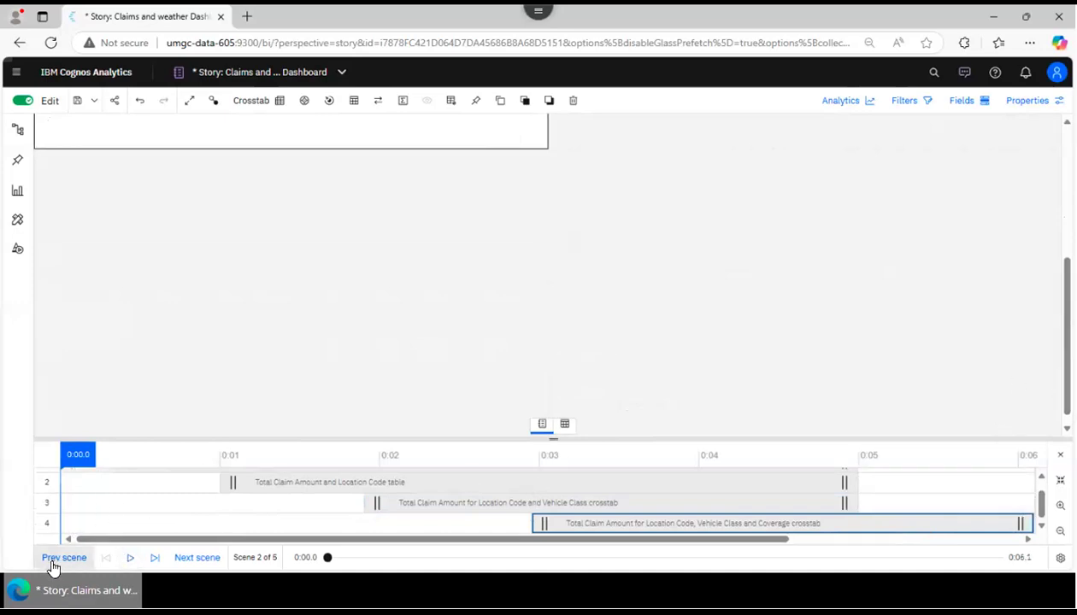
Check the Title Page scene's timeline, return to the Average Total Claim scene and close the timeline
{"action": "scroll", "coordinate": [1030, 278], "scroll_direction": "up", "scroll_amount": 2}
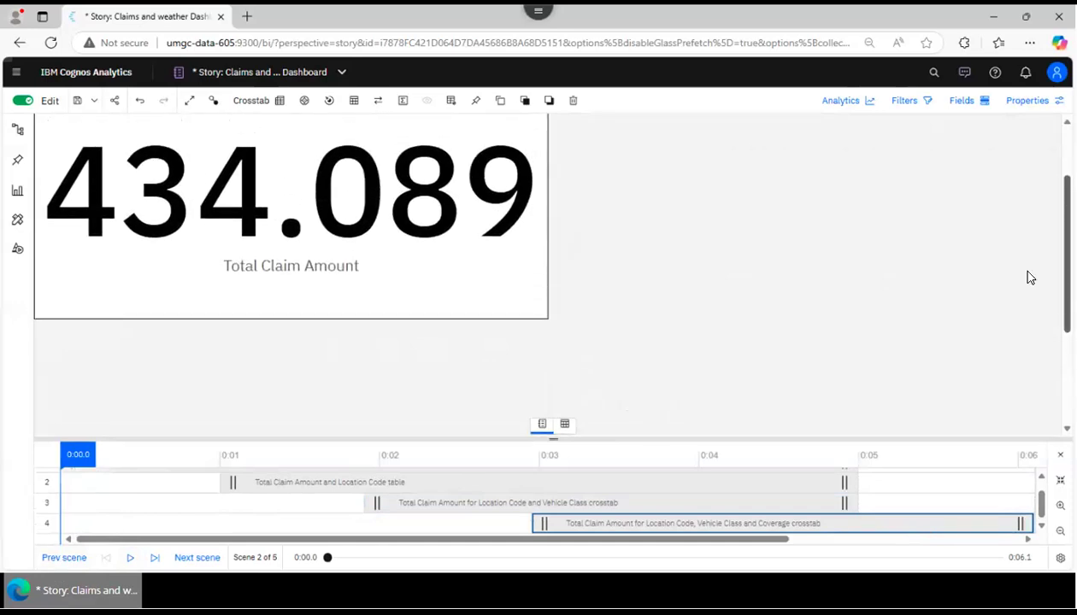
{"action": "left_click", "coordinate": [58, 560]}
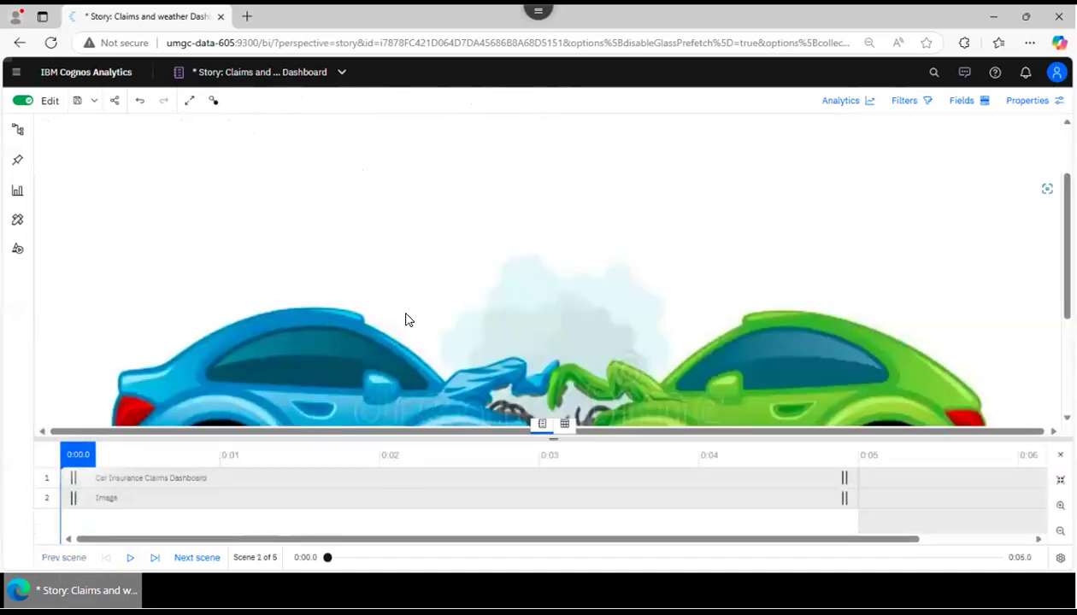
{"action": "left_click", "coordinate": [189, 559]}
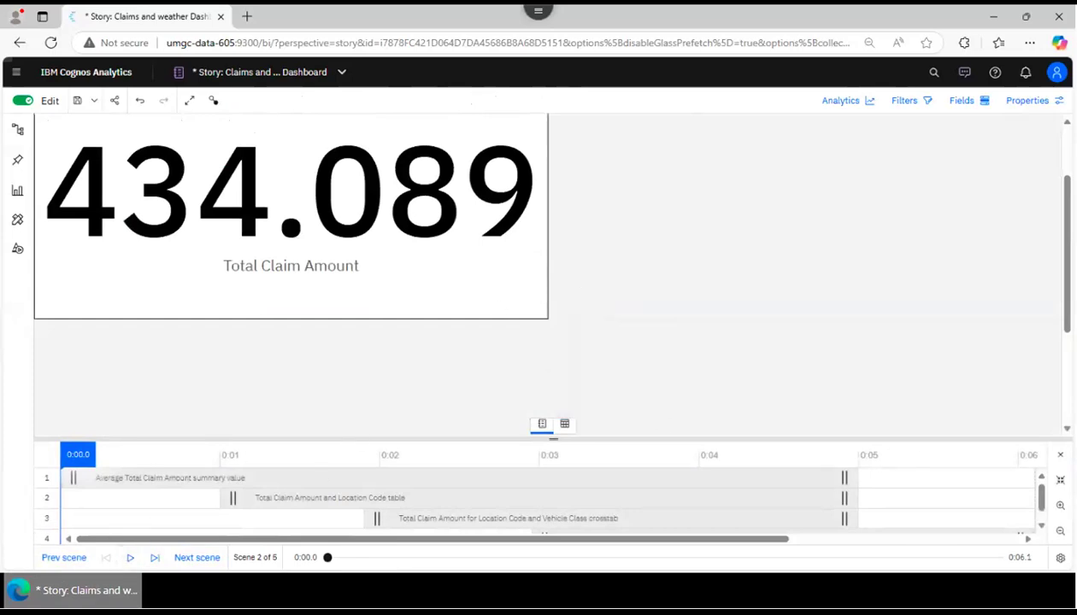
{"action": "left_click", "coordinate": [1059, 454]}
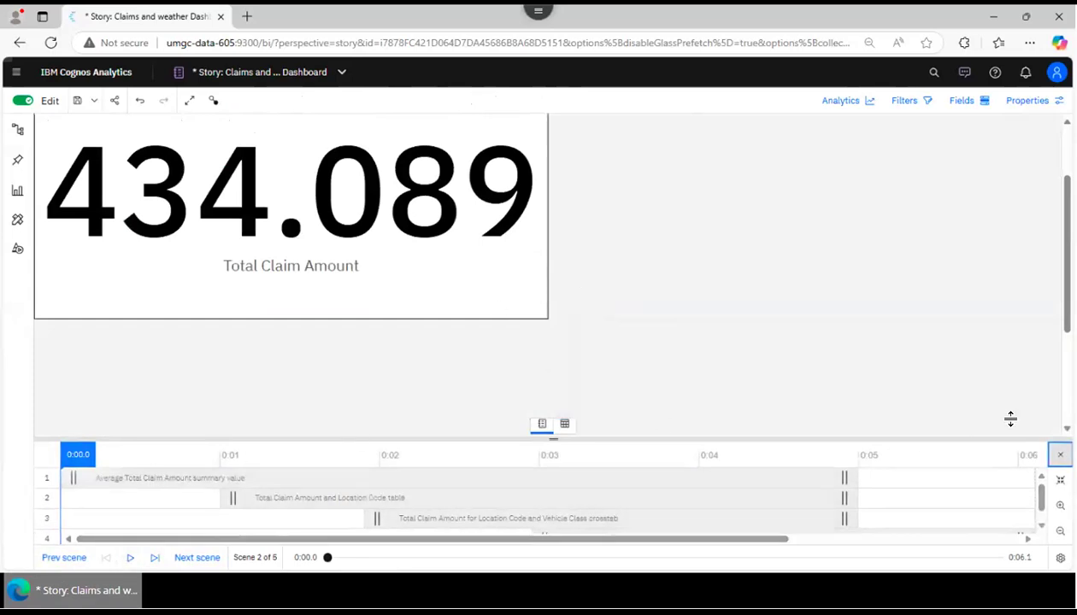
Go back to the Title Page scene, play it, and advance to the Average Total Claim scene
{"action": "left_click", "coordinate": [77, 559]}
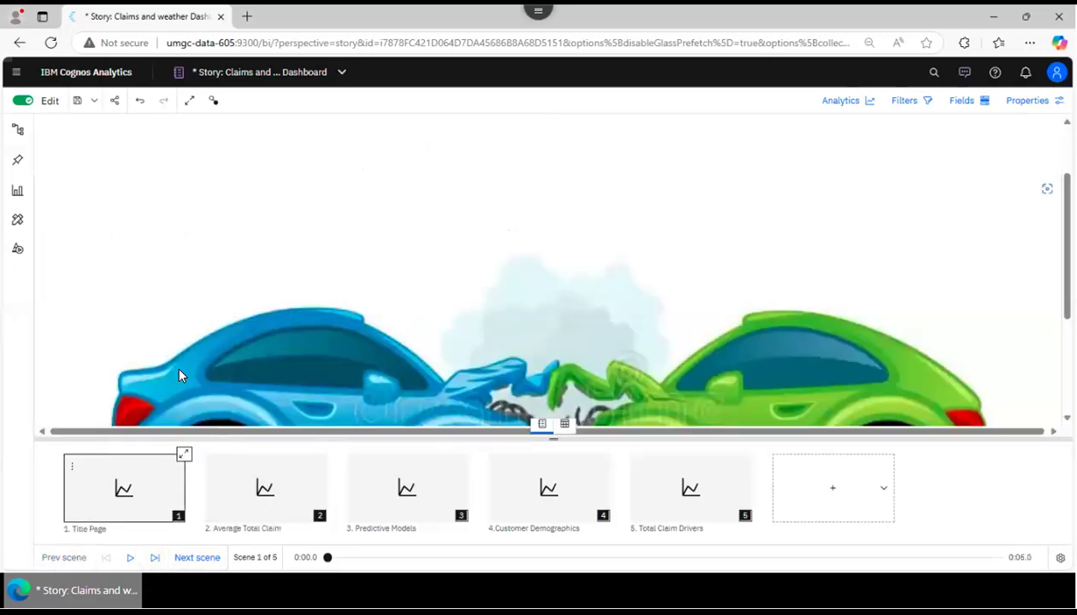
{"action": "left_click", "coordinate": [131, 558]}
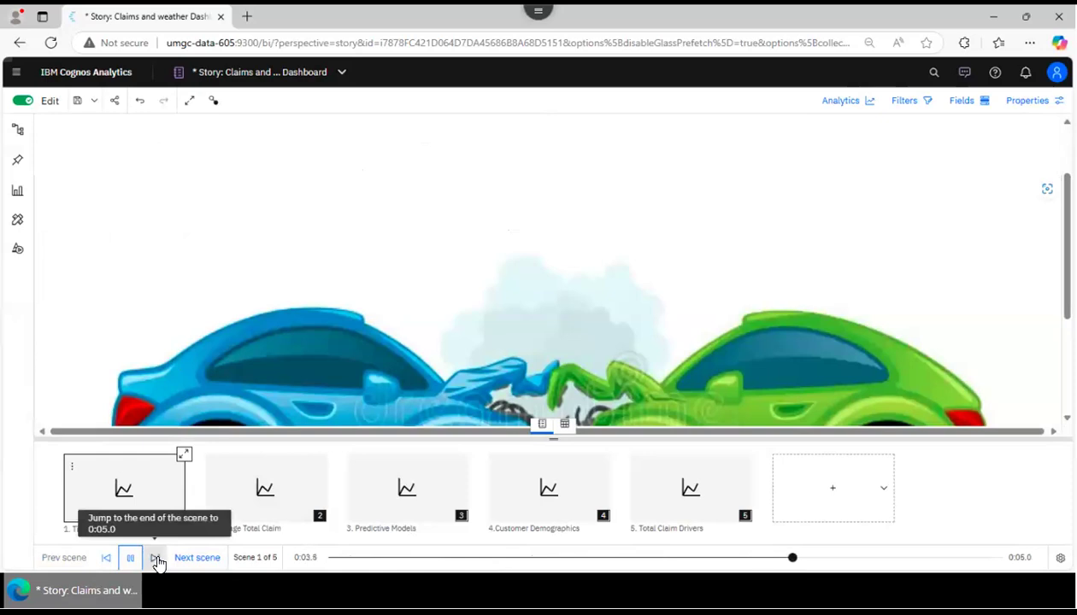
{"action": "left_click", "coordinate": [190, 560]}
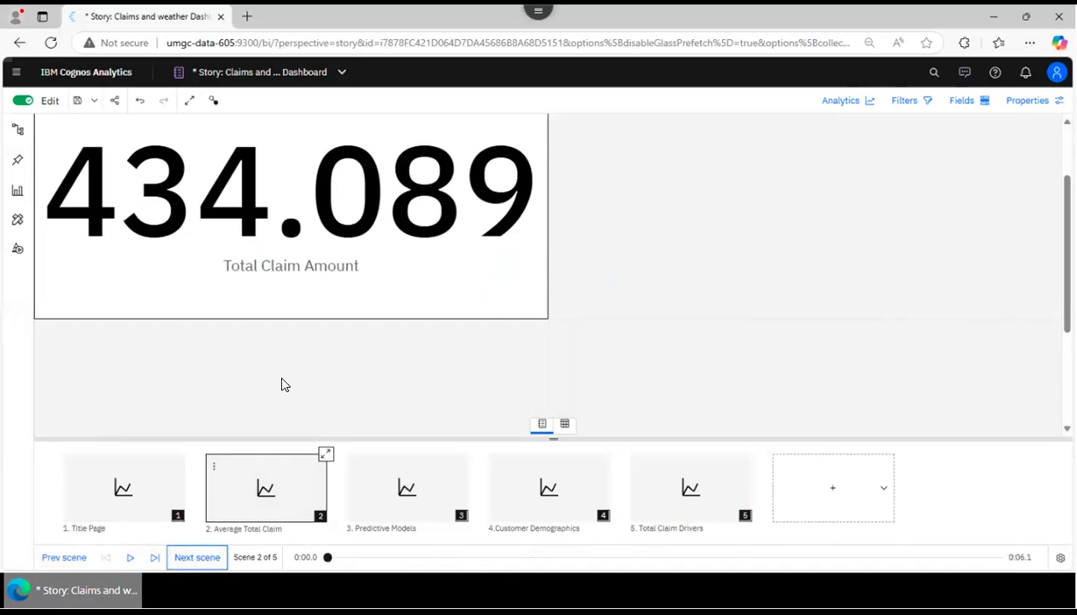
Replay the Title Page scene, advance to the Average Total Claim scene and play it to check its visualization timing
{"action": "left_click", "coordinate": [65, 558]}
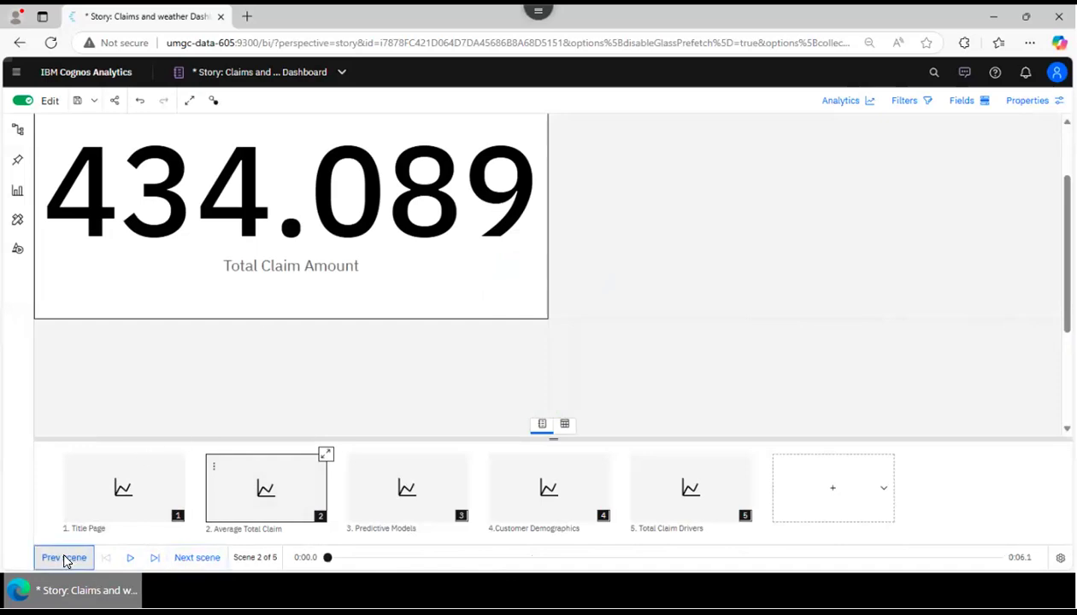
{"action": "left_click", "coordinate": [130, 557]}
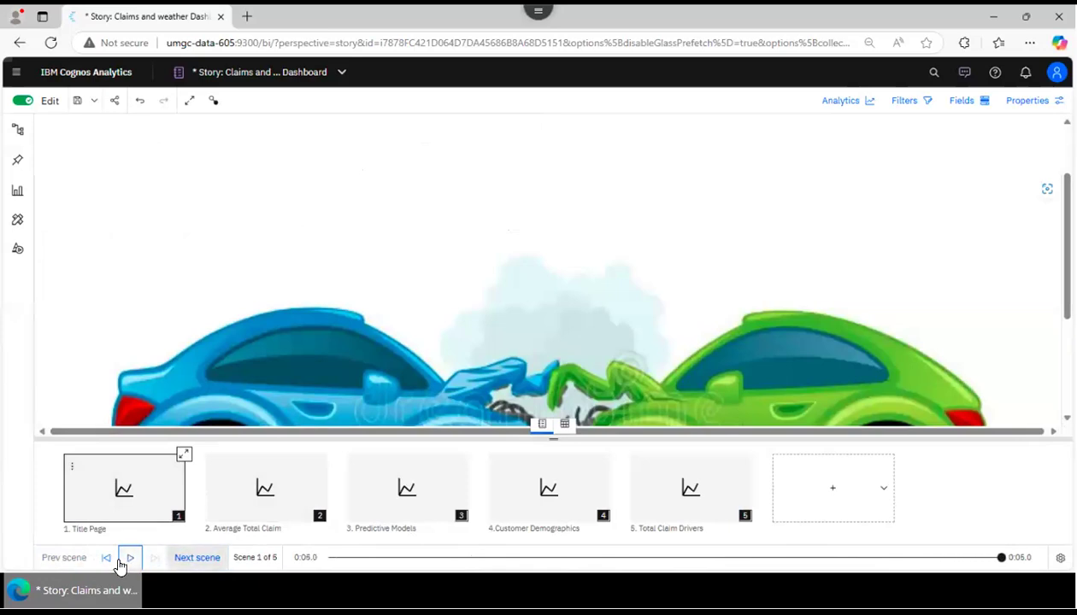
{"action": "left_click", "coordinate": [197, 557]}
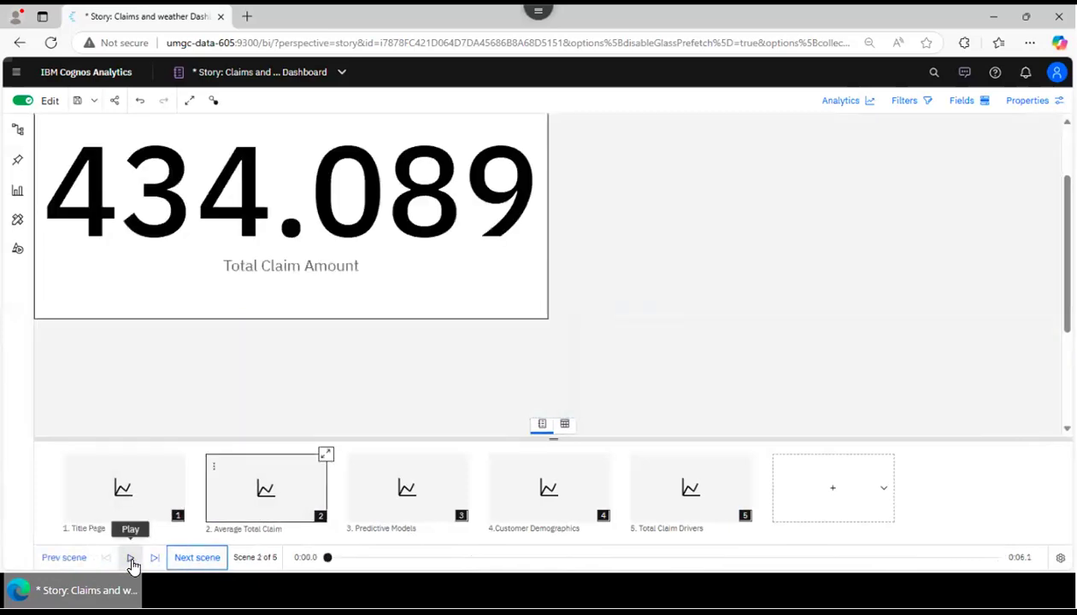
{"action": "left_click", "coordinate": [130, 558]}
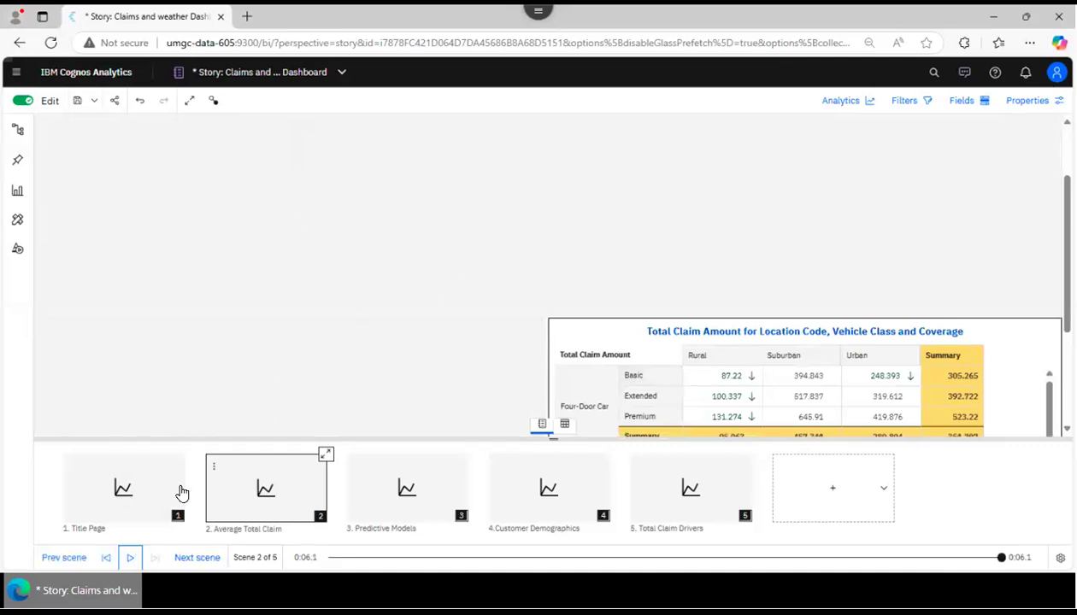
{"action": "left_click", "coordinate": [130, 559]}
Return to the Title Page scene and turn on the Play all scenes playback option
{"action": "left_click", "coordinate": [121, 490]}
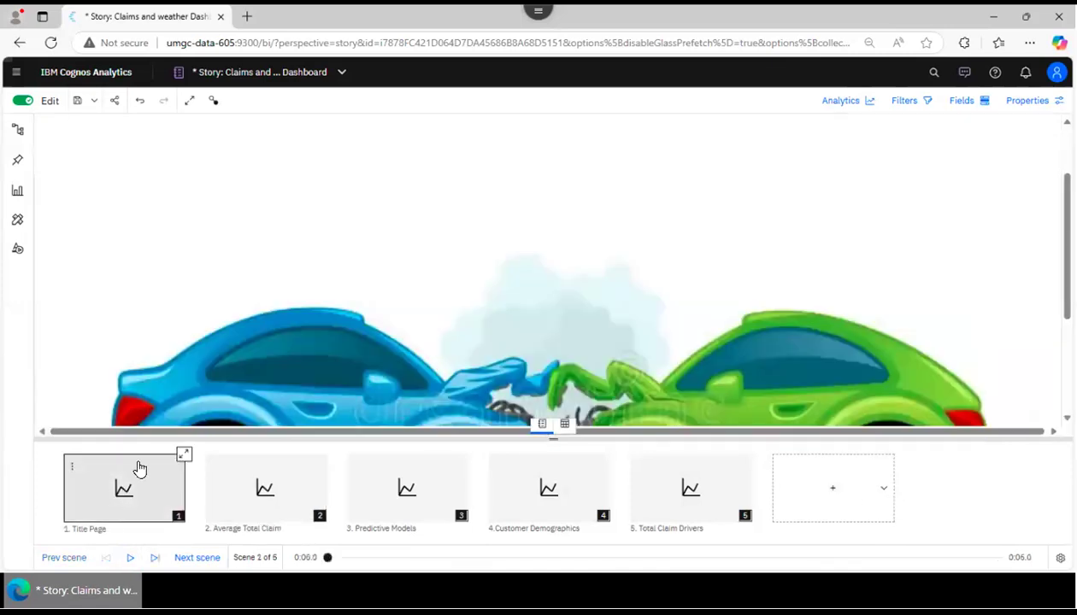
{"action": "left_click", "coordinate": [1060, 557]}
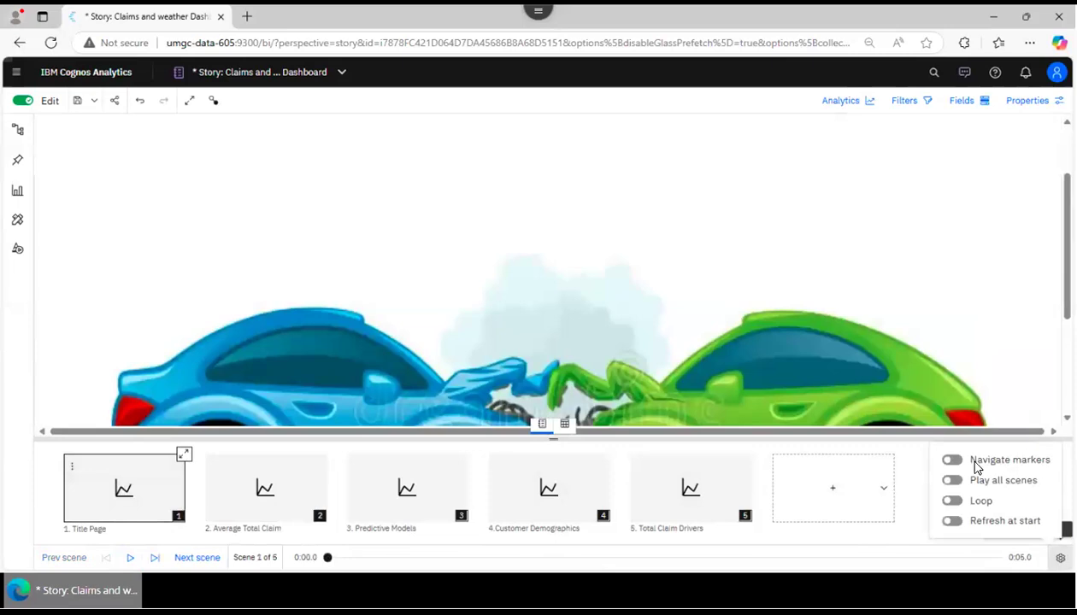
{"action": "left_click", "coordinate": [951, 480]}
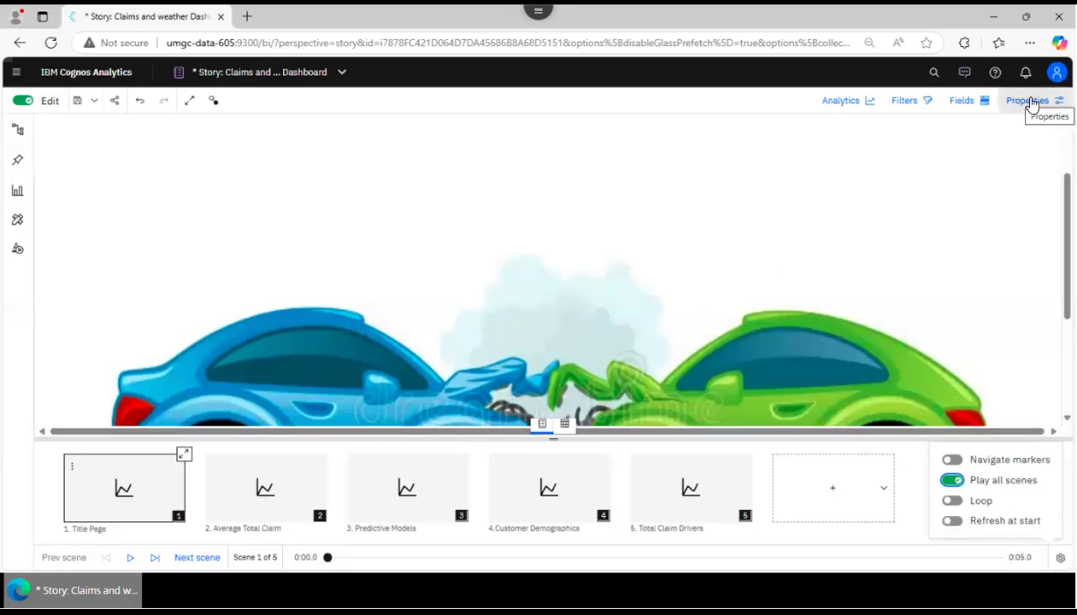
Examine the properties of the car collision image in the Title Page scene
{"action": "left_click", "coordinate": [800, 158]}
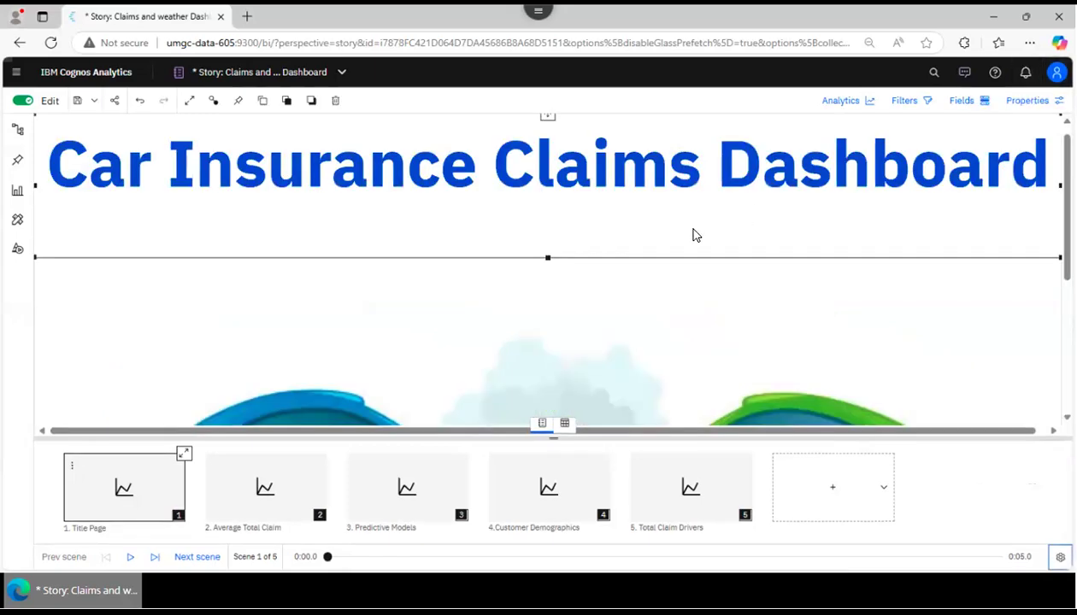
{"action": "left_click", "coordinate": [505, 341]}
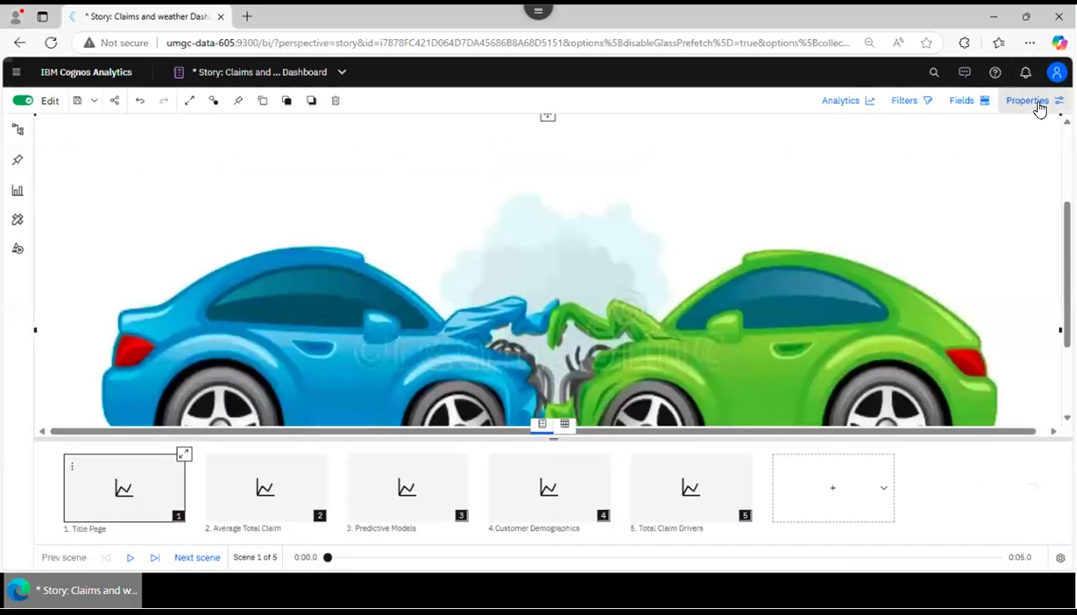
{"action": "left_click", "coordinate": [1036, 101]}
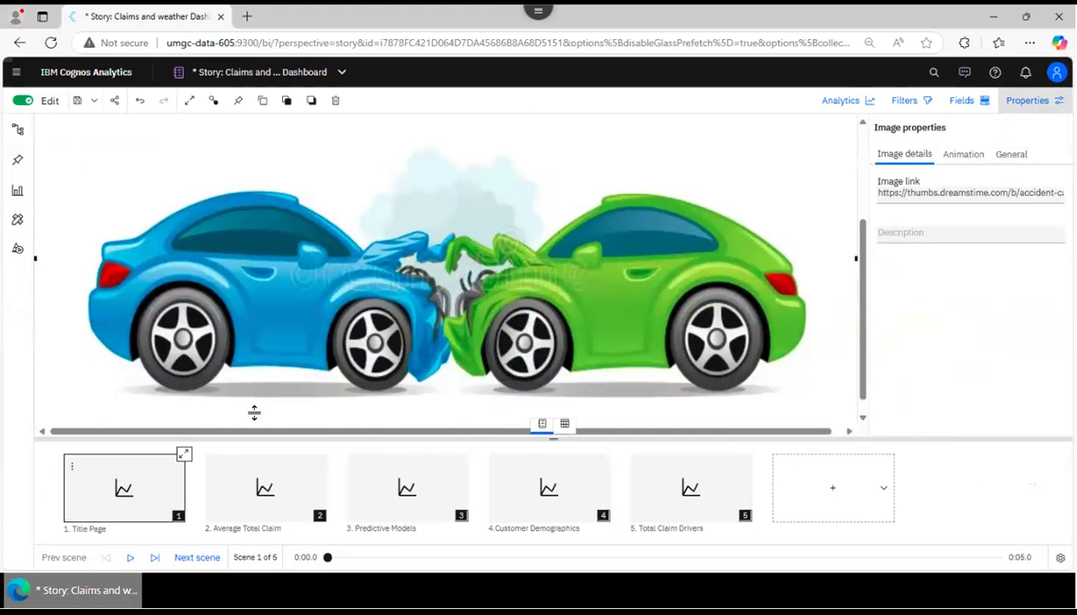
{"action": "left_click", "coordinate": [960, 100]}
{"action": "left_click", "coordinate": [1050, 108]}
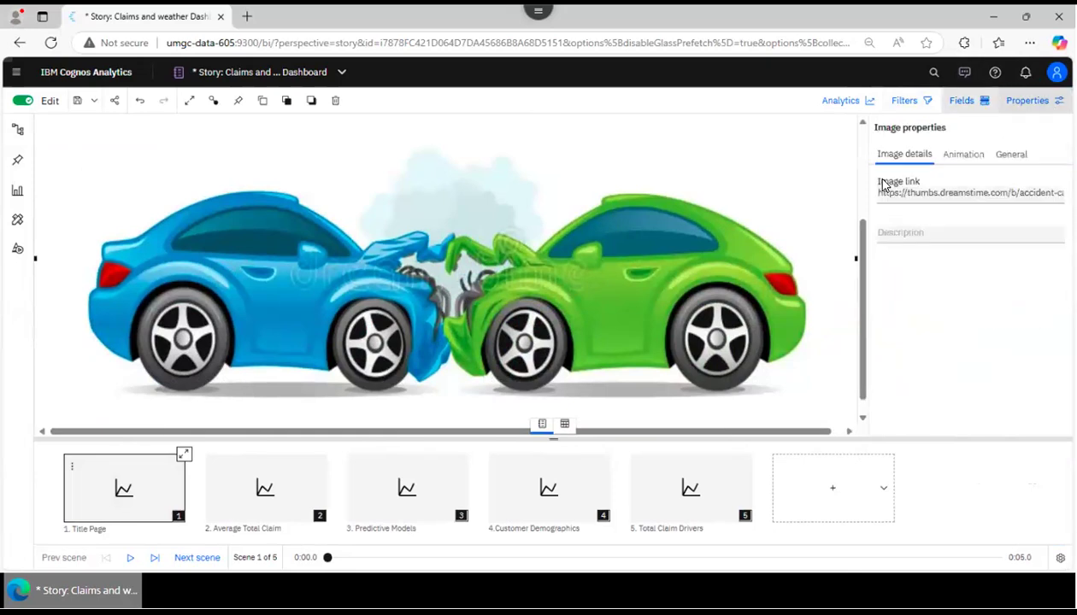
{"action": "left_click", "coordinate": [863, 164]}
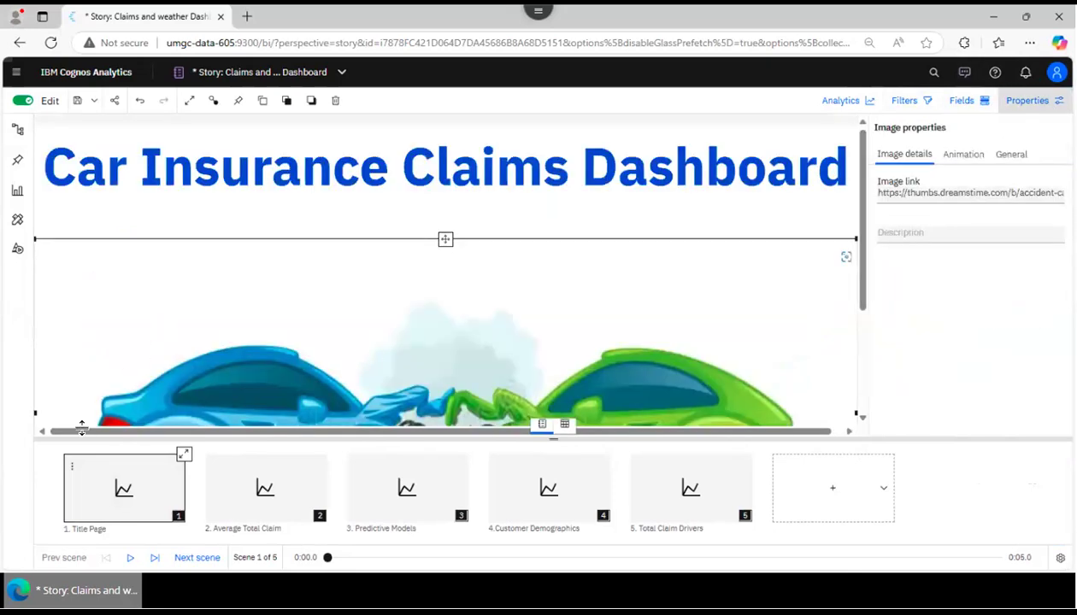
Bring up the story properties with the Title Page scene active and set the scene transition to Sweep
{"action": "left_click", "coordinate": [265, 499]}
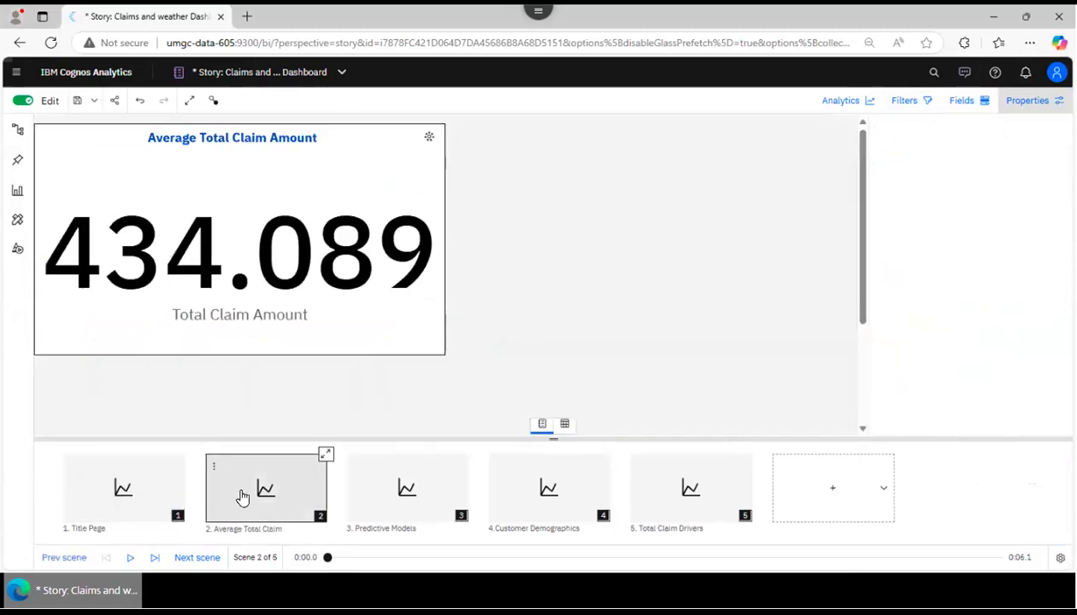
{"action": "left_click", "coordinate": [164, 496]}
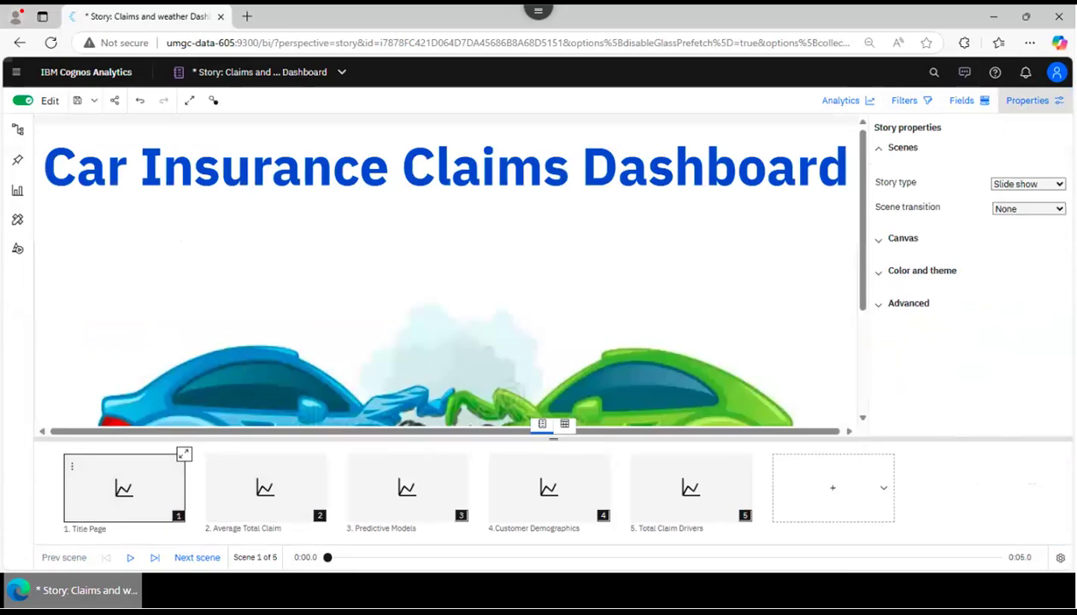
{"action": "left_click", "coordinate": [1029, 209]}
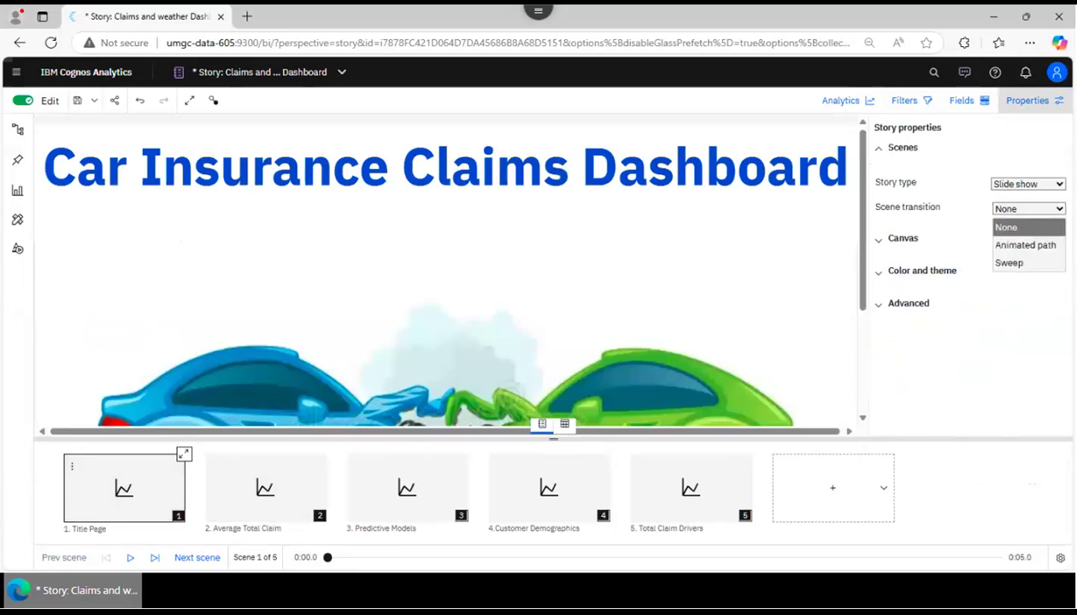
{"action": "left_click", "coordinate": [1029, 263]}
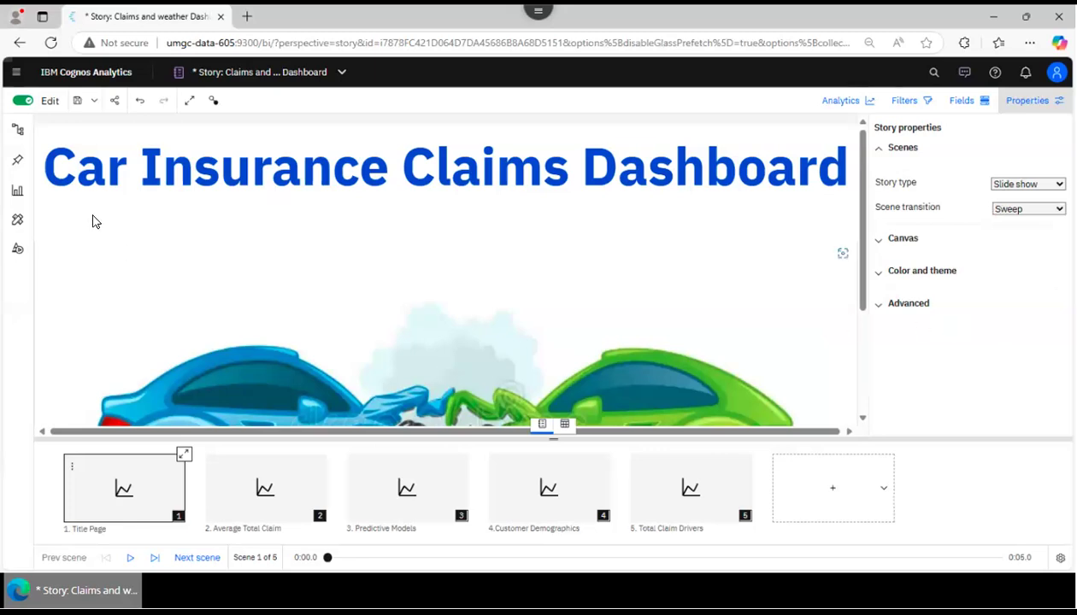
Save the story, leave edit mode and play the slide show through all scenes
{"action": "left_click", "coordinate": [77, 100]}
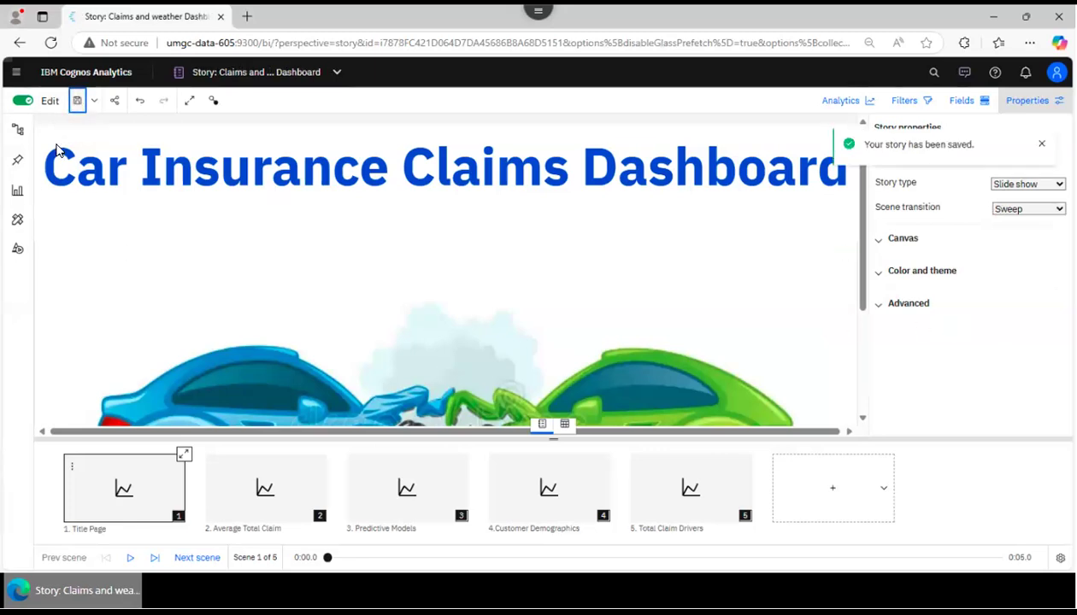
{"action": "left_click", "coordinate": [23, 100]}
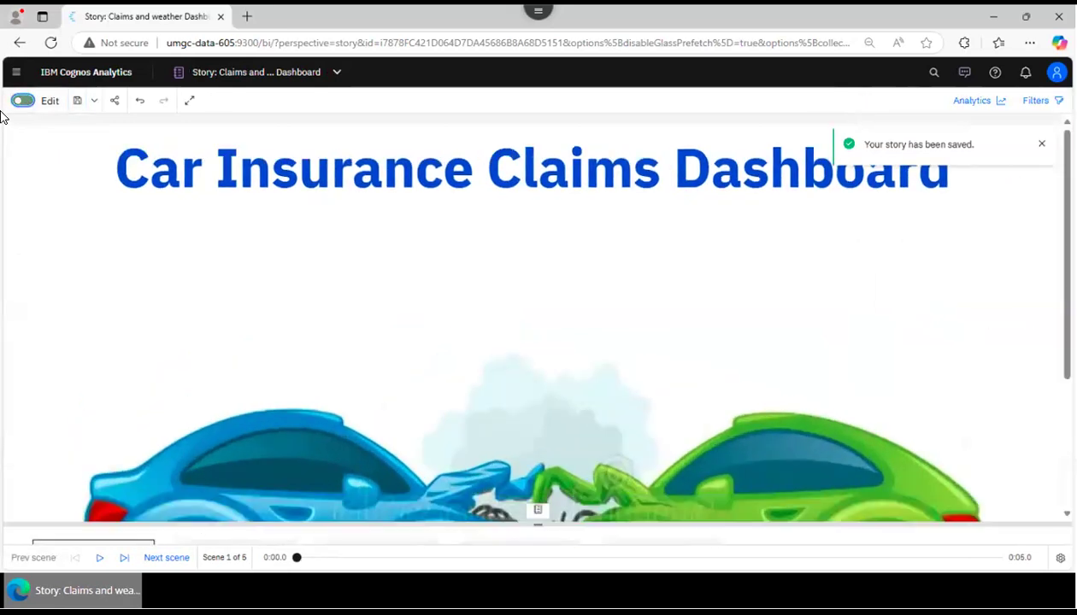
{"action": "left_click", "coordinate": [98, 560]}
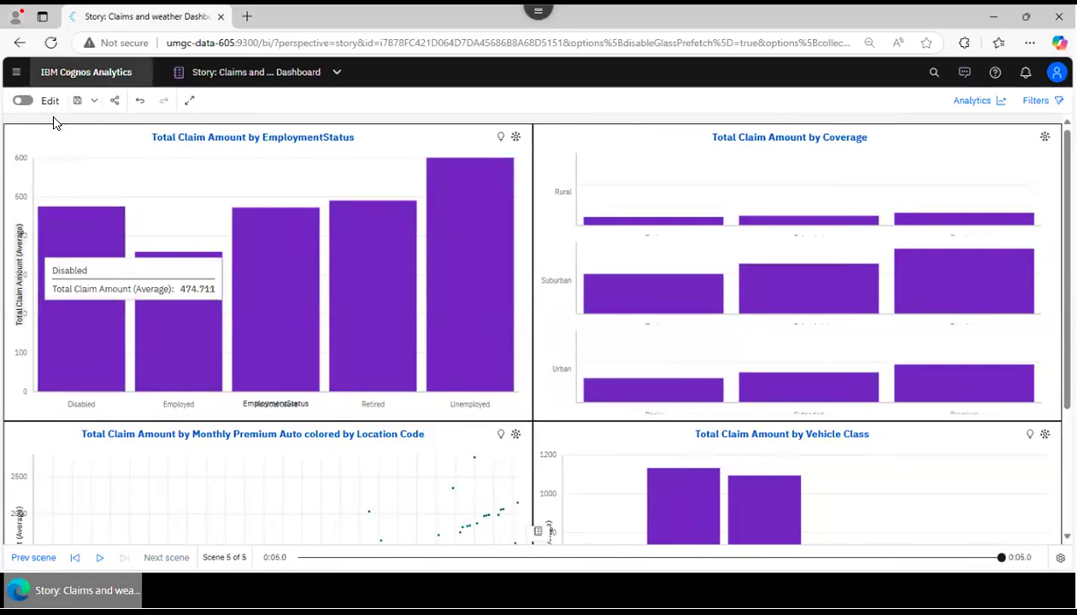
Return to editing on the Title Page scene and change the story type to Guided journey with the layout of scenes along a timeline
{"action": "left_click", "coordinate": [22, 101]}
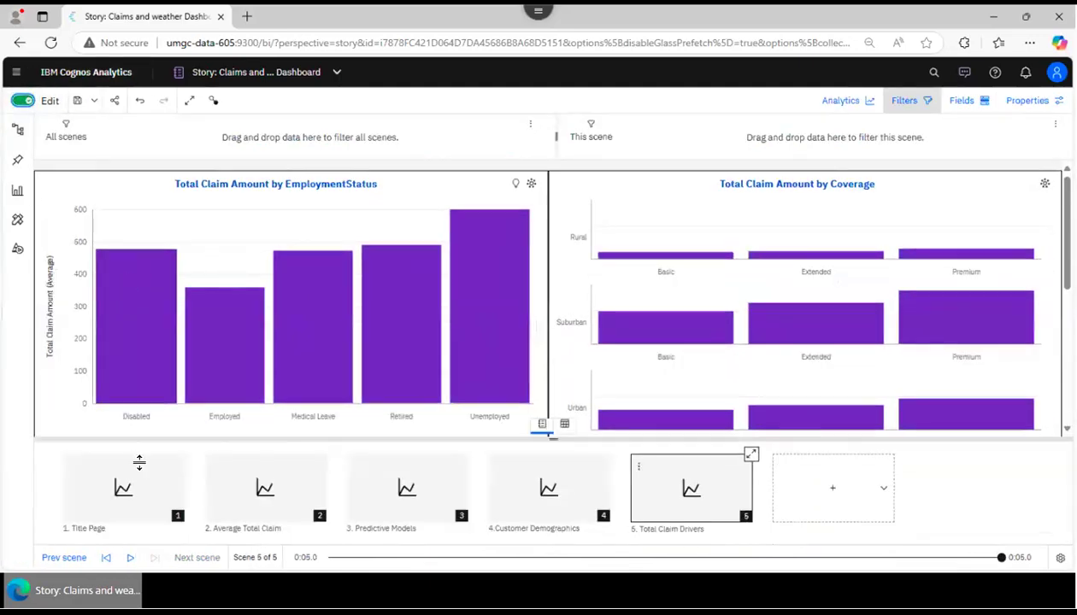
{"action": "left_click", "coordinate": [122, 489]}
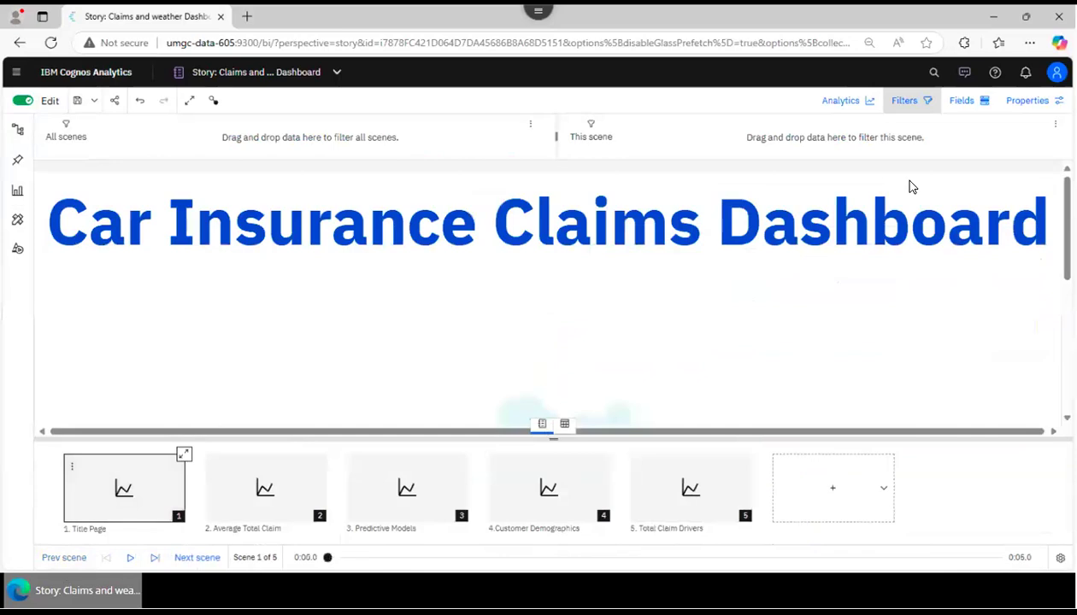
{"action": "left_click", "coordinate": [1027, 100]}
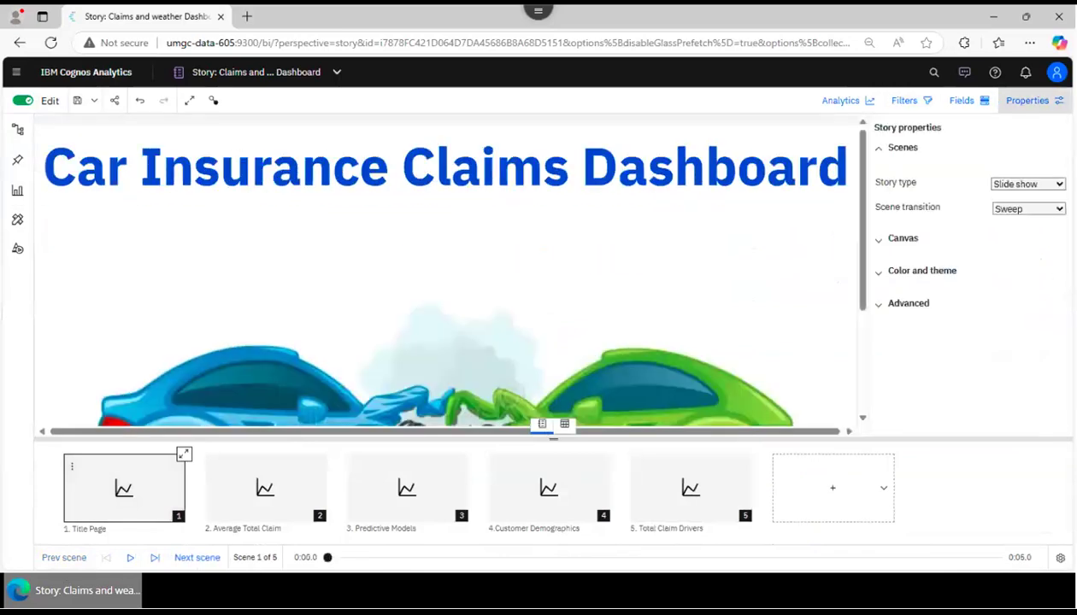
{"action": "left_click", "coordinate": [1028, 184]}
{"action": "left_click", "coordinate": [1029, 220]}
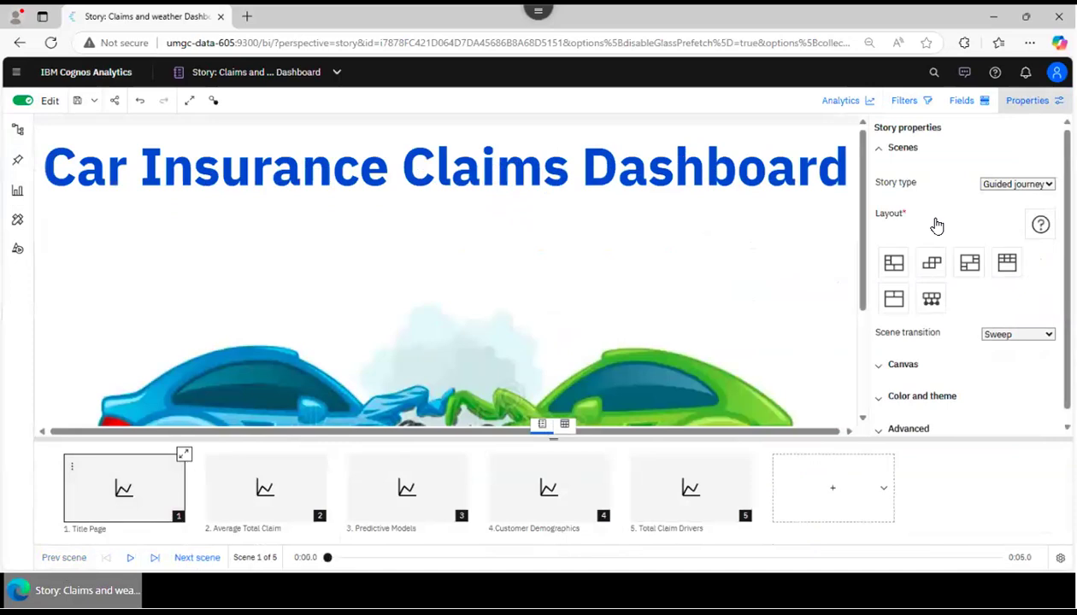
{"action": "left_click", "coordinate": [931, 301]}
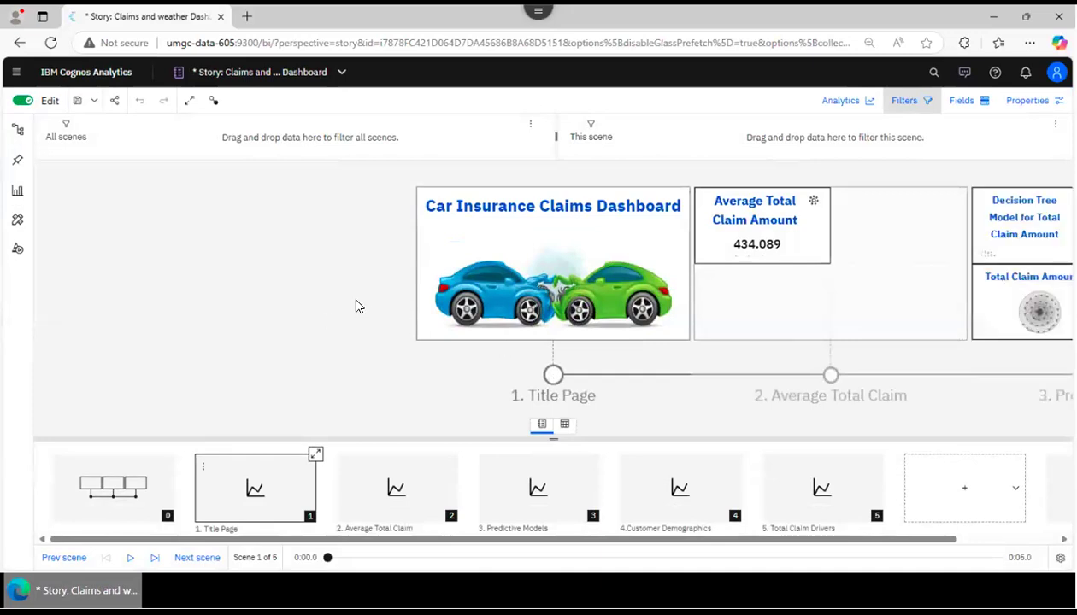
Leave edit mode, save the guided journey story and play it from the Title Page scene
{"action": "left_click", "coordinate": [30, 104]}
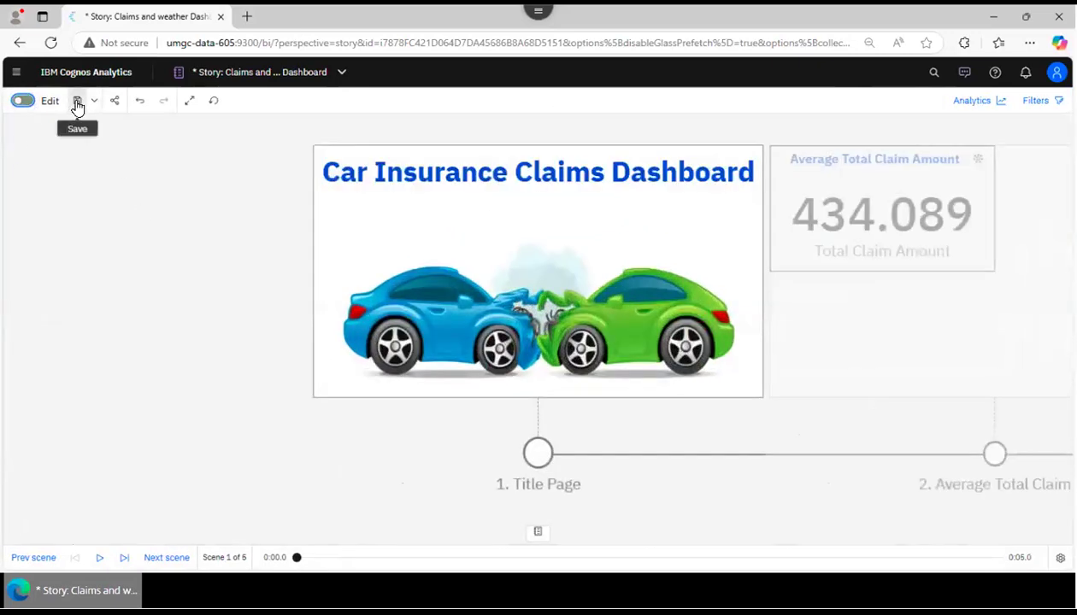
{"action": "left_click", "coordinate": [77, 105]}
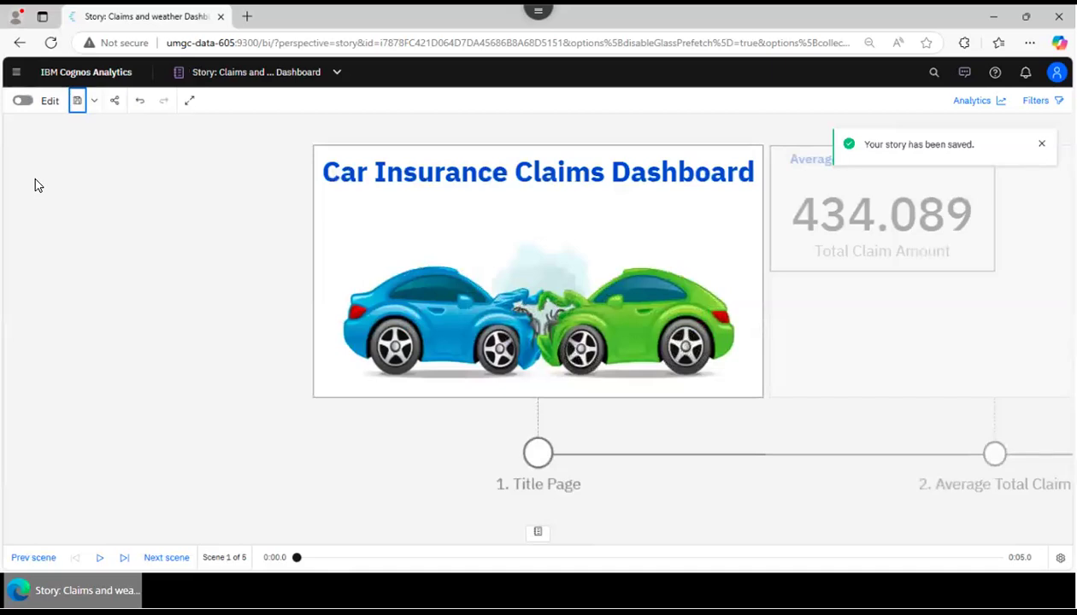
{"action": "left_click", "coordinate": [100, 557]}
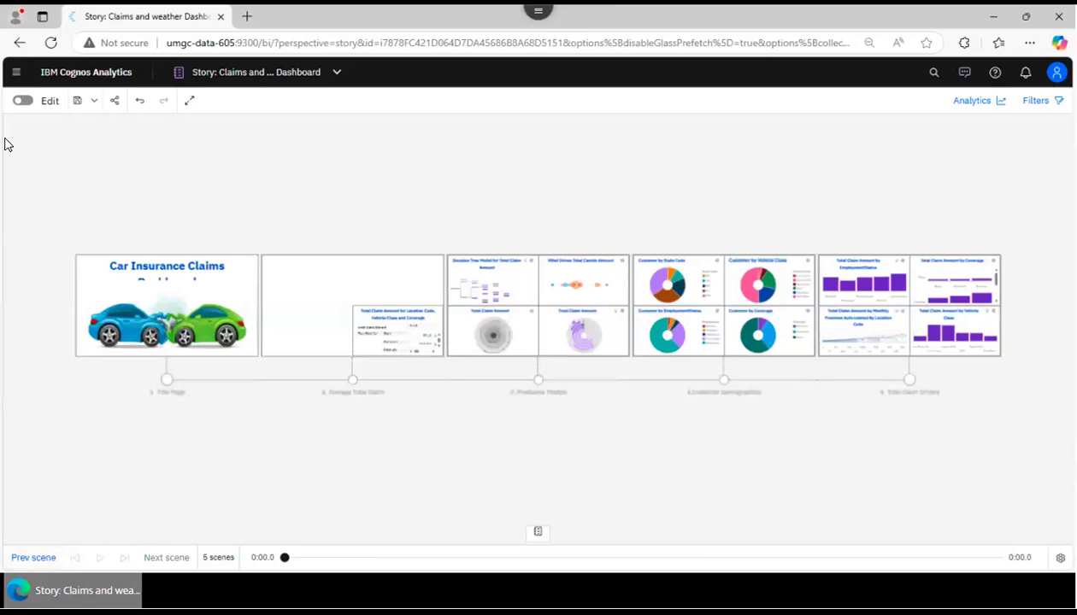
Re-enable editing, show the overview scene 0 with all five scenes, and save the story
{"action": "left_click", "coordinate": [22, 101]}
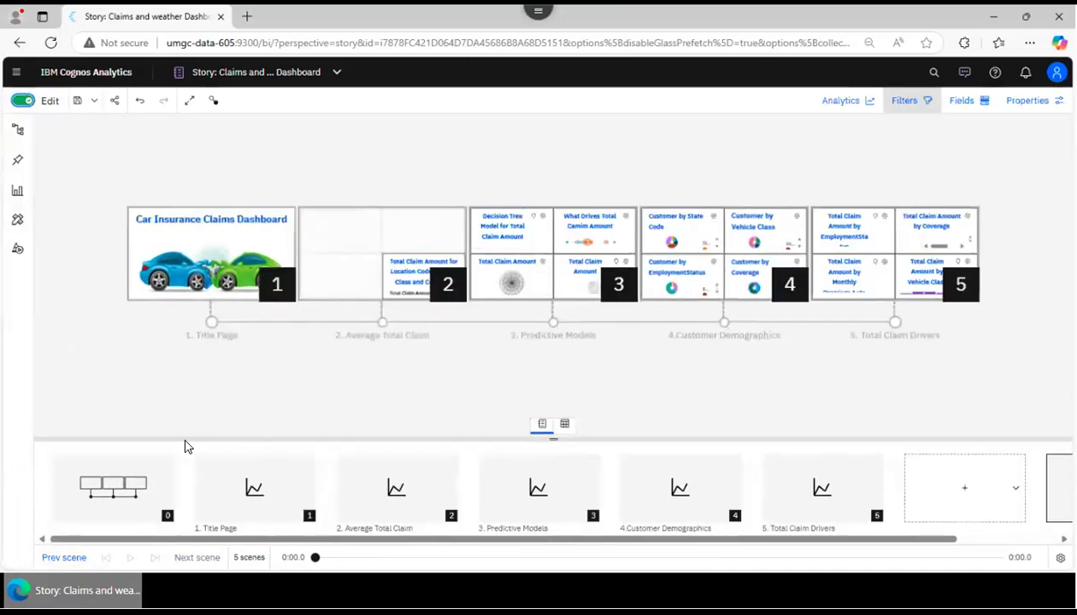
{"action": "left_click", "coordinate": [112, 488]}
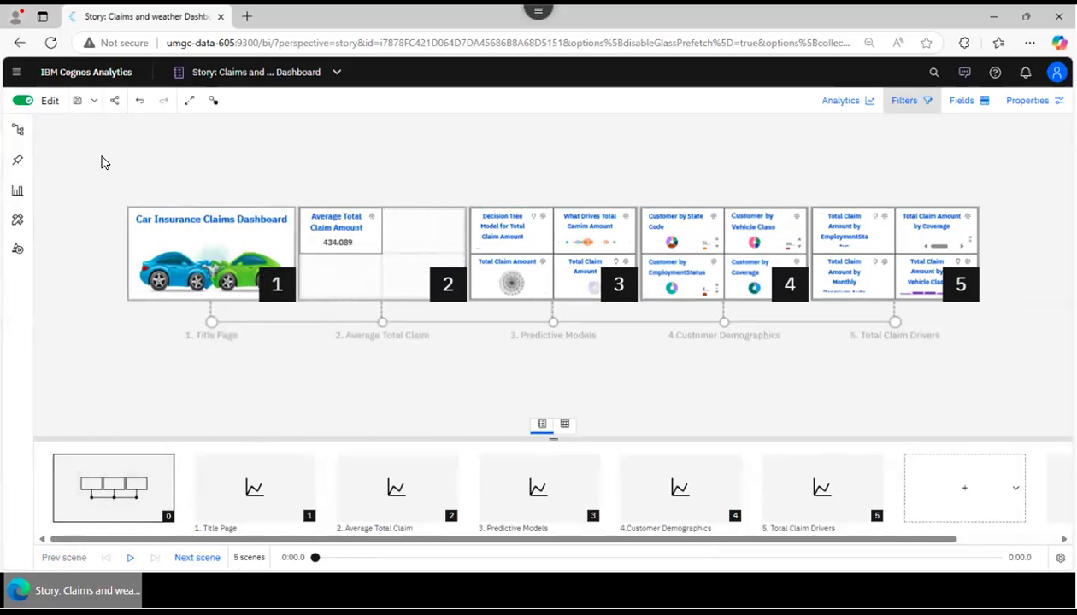
{"action": "left_click", "coordinate": [76, 101]}
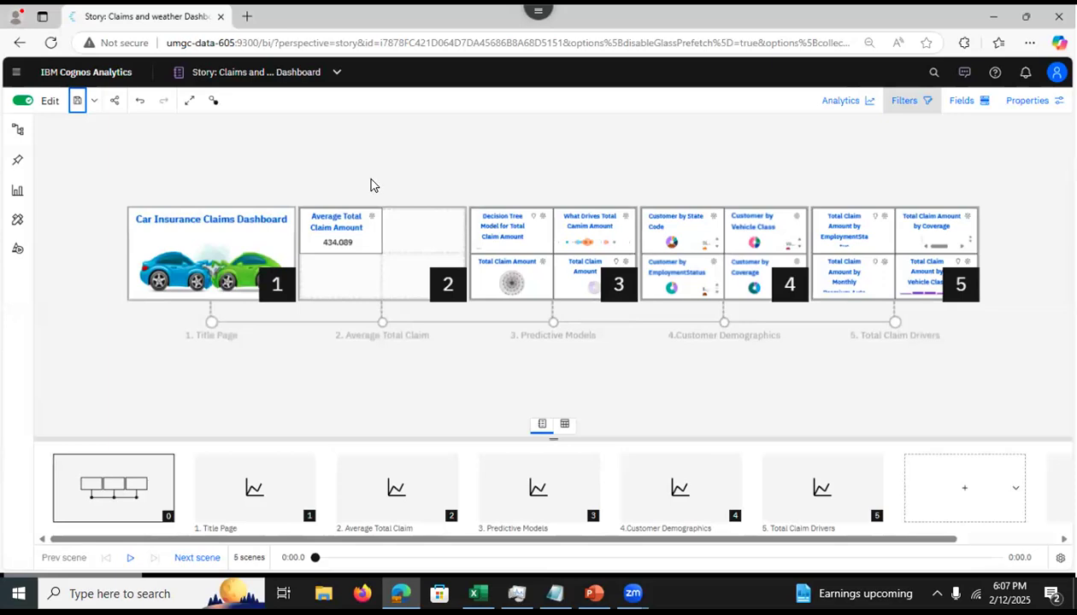
{"action": "left_click", "coordinate": [76, 100]}
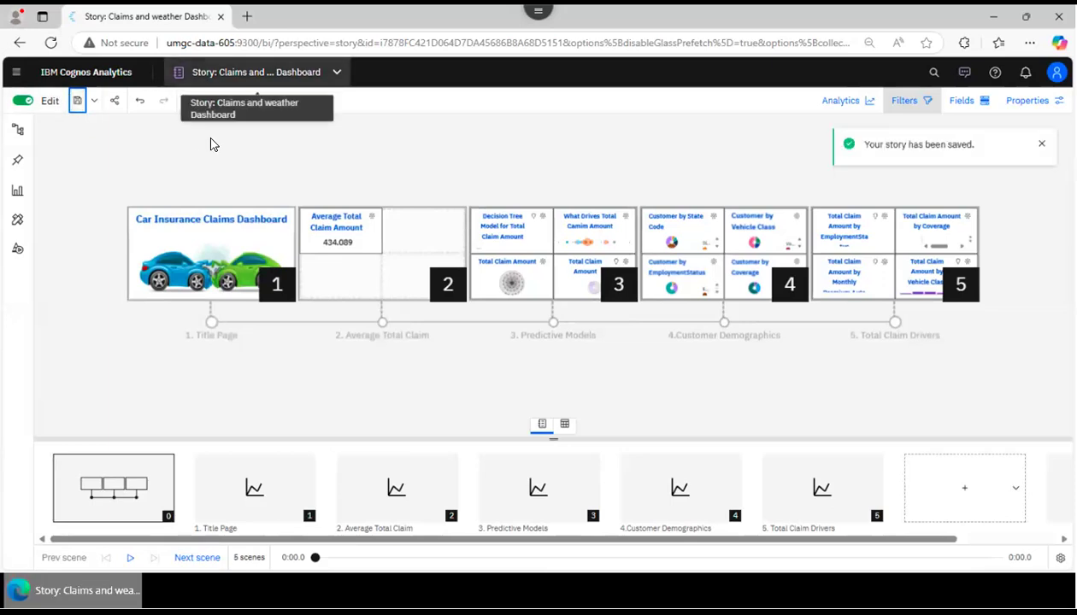
Close the story and the Claims and weather Dashboard, and open Claims and weather data module 2 from My content
{"action": "left_click", "coordinate": [257, 72]}
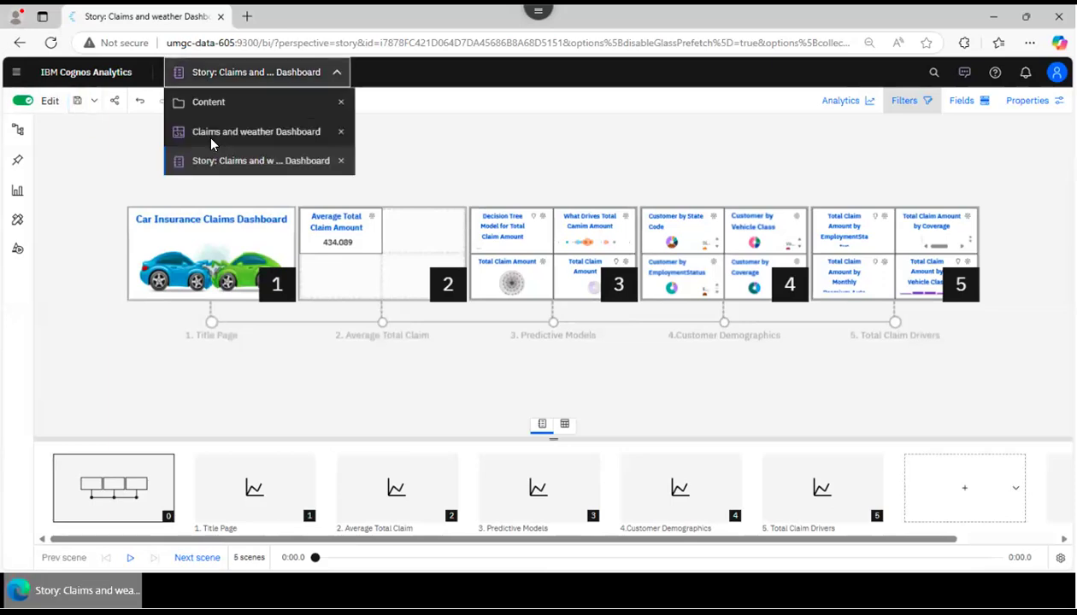
{"action": "left_click", "coordinate": [338, 159]}
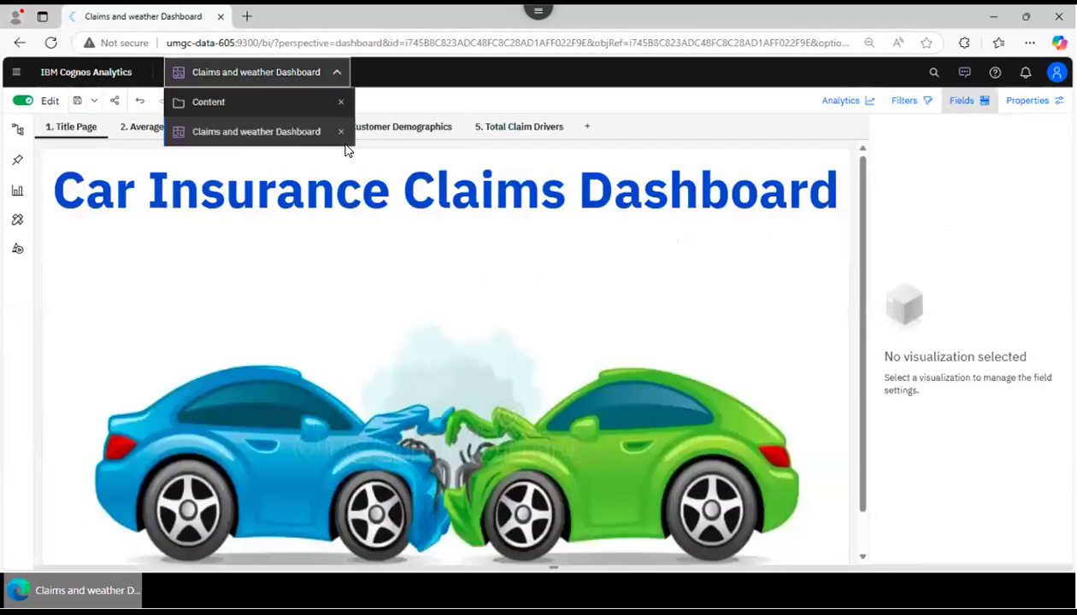
{"action": "left_click", "coordinate": [340, 133]}
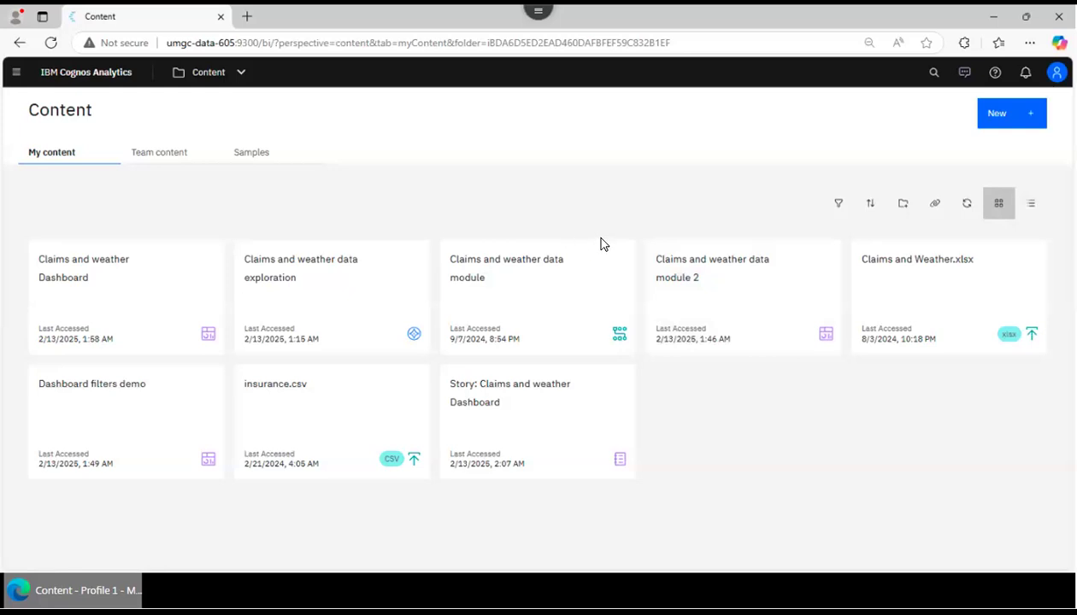
{"action": "left_click", "coordinate": [733, 267]}
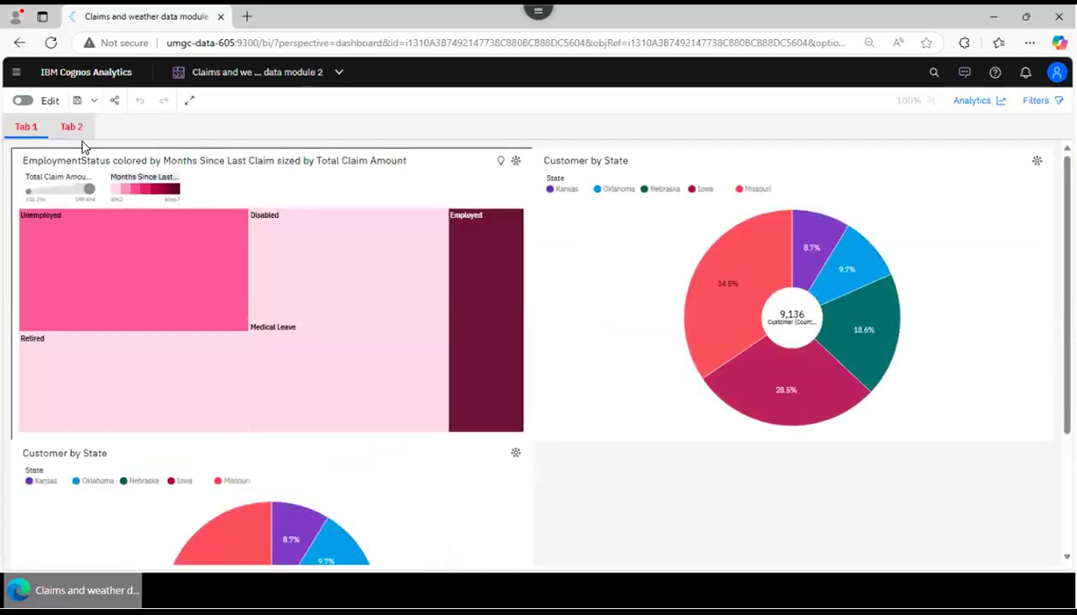
Enable editing on the Claims and weather data module 2 dashboard and look over the contents of Tab 2
{"action": "left_click", "coordinate": [23, 101]}
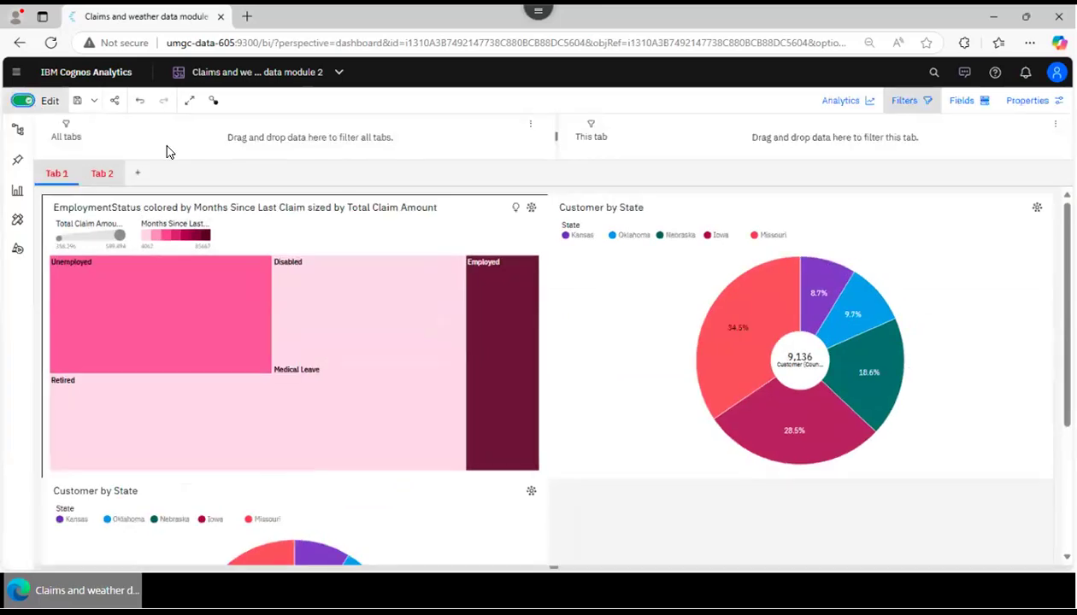
{"action": "left_click", "coordinate": [101, 174]}
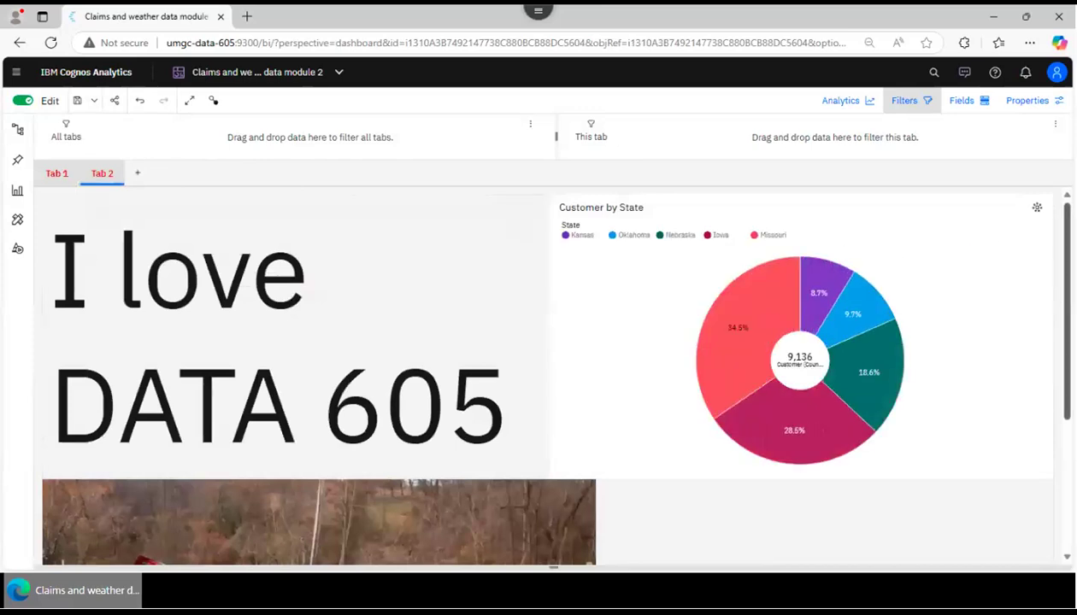
{"action": "scroll", "coordinate": [1026, 237], "scroll_direction": "down", "scroll_amount": 1}
{"action": "scroll", "coordinate": [307, 243], "scroll_direction": "up", "scroll_amount": 1}
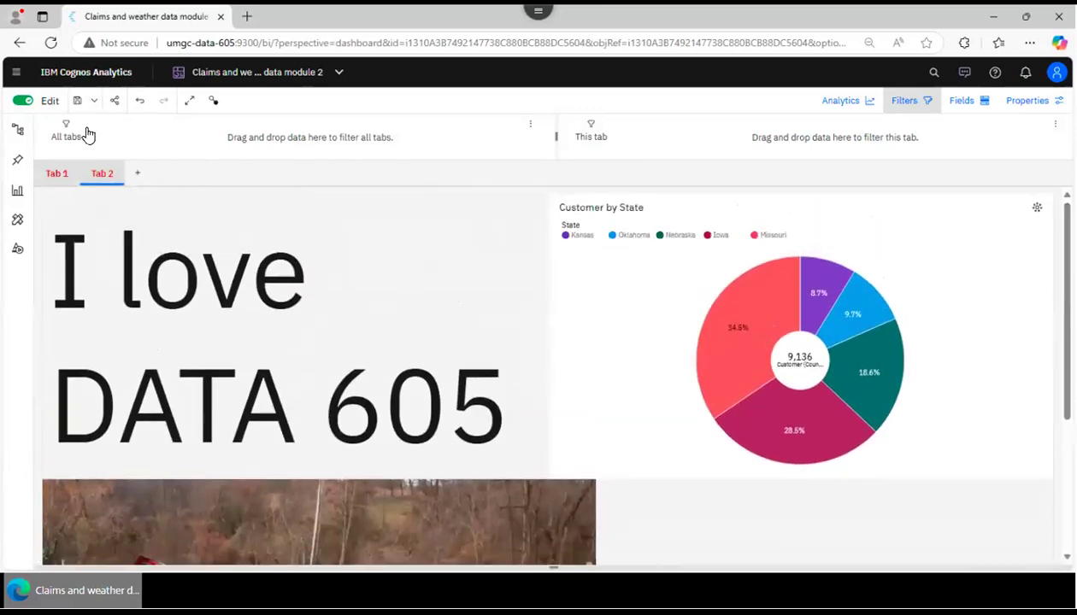
Add a third dashboard tab using the template divided into four equal panels
{"action": "left_click", "coordinate": [138, 173]}
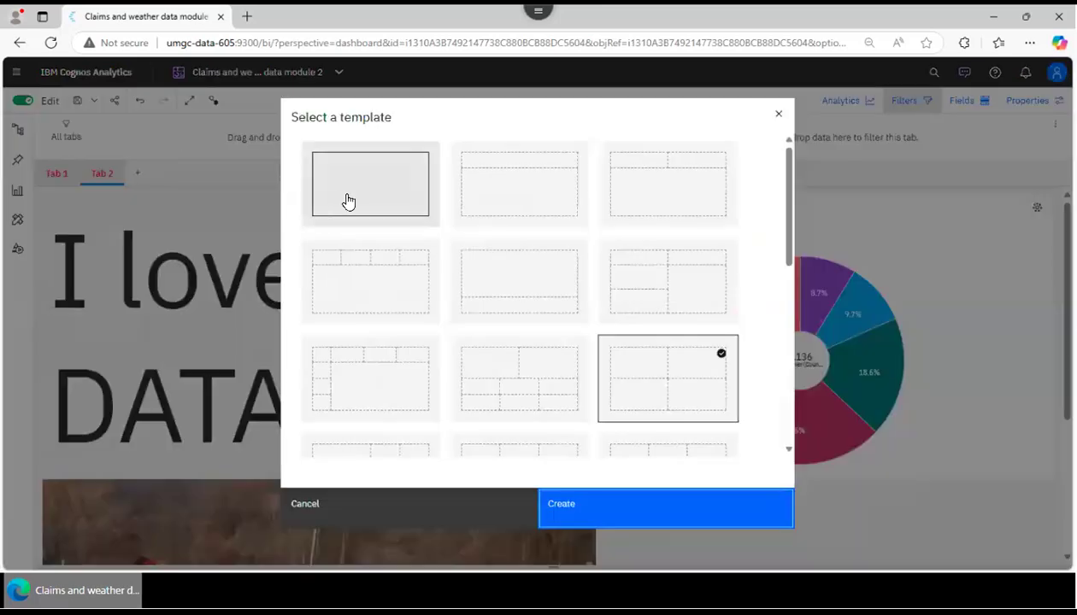
{"action": "left_click", "coordinate": [648, 377]}
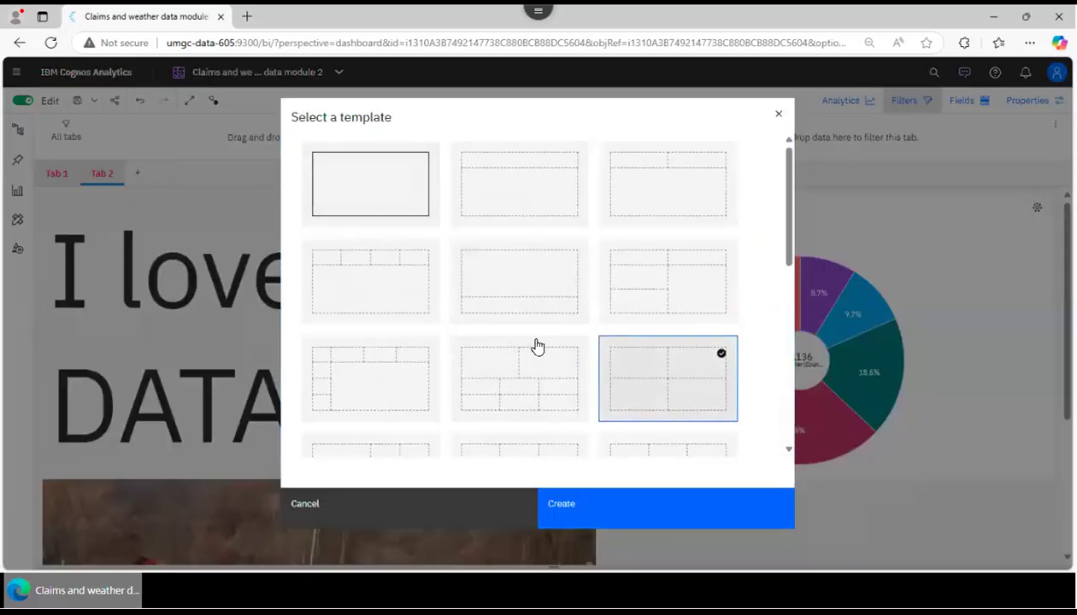
{"action": "left_click_drag", "start_coordinate": [784, 253], "coordinate": [606, 452]}
{"action": "left_click", "coordinate": [592, 508]}
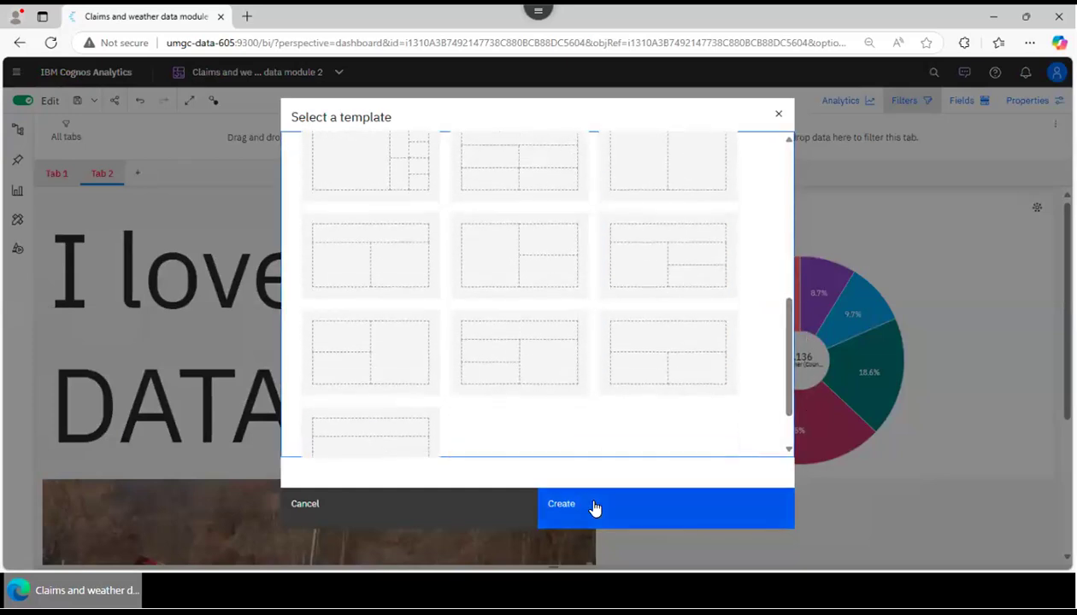
{"action": "left_click", "coordinate": [595, 509]}
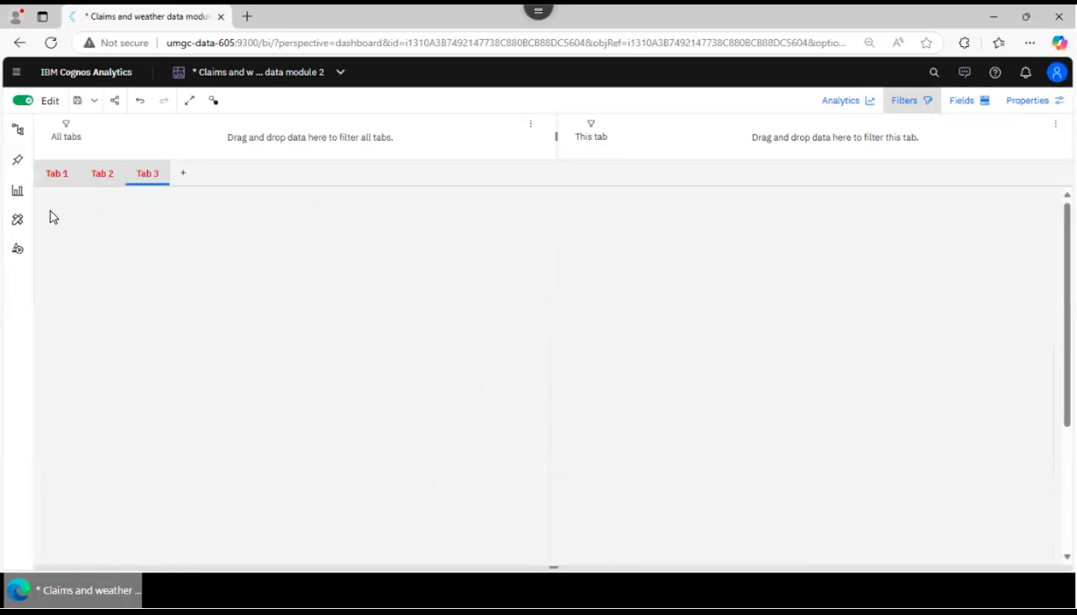
Place a Crosstab visualization in the upper-left panel of Tab 3
{"action": "left_click", "coordinate": [17, 195]}
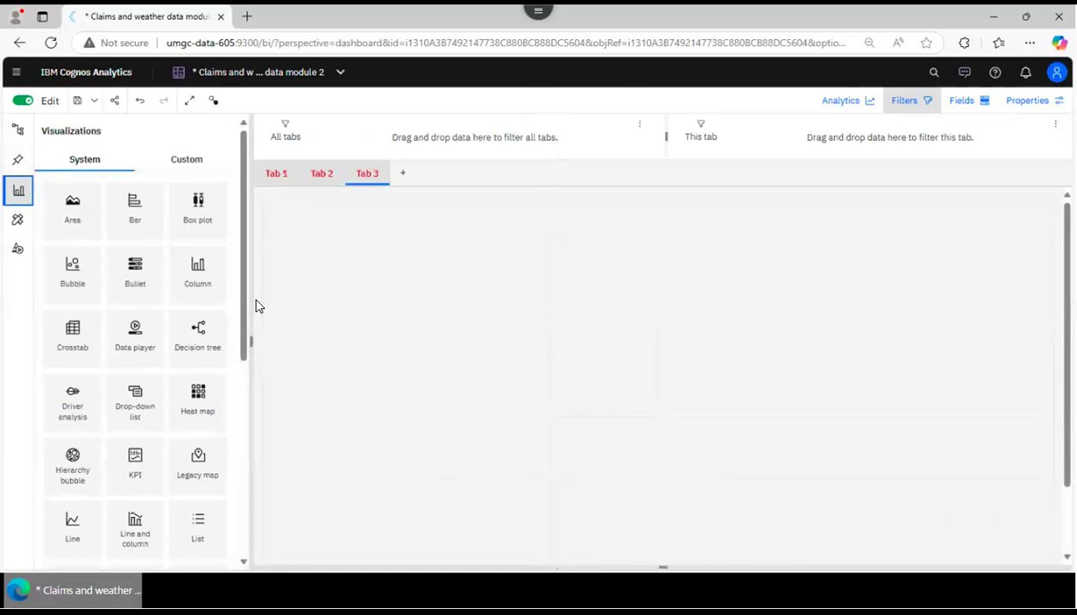
{"action": "left_click_drag", "start_coordinate": [241, 337], "coordinate": [238, 554]}
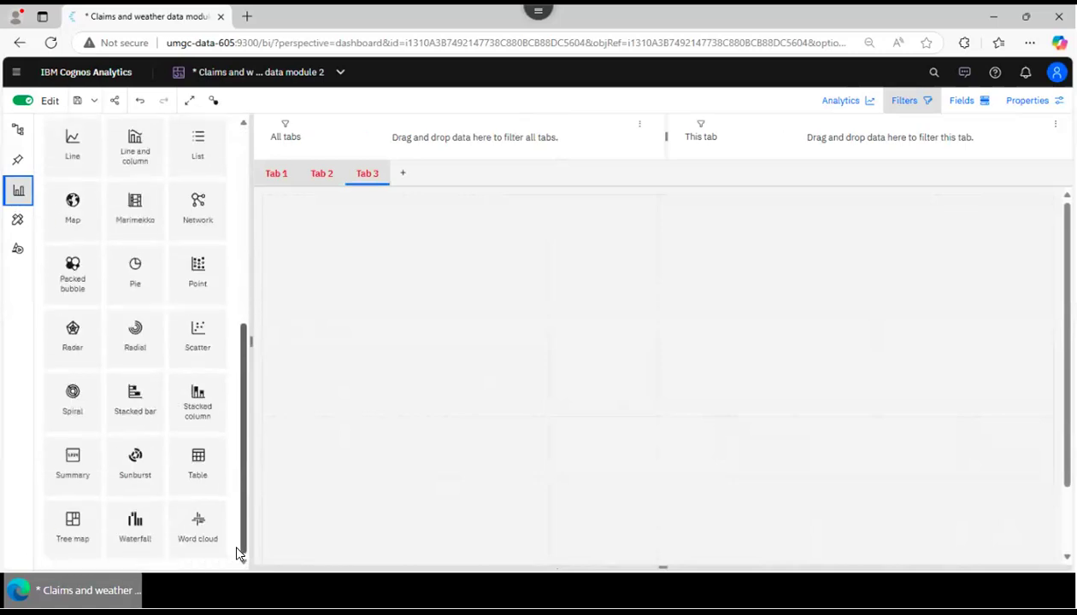
{"action": "left_click_drag", "start_coordinate": [234, 480], "coordinate": [238, 370]}
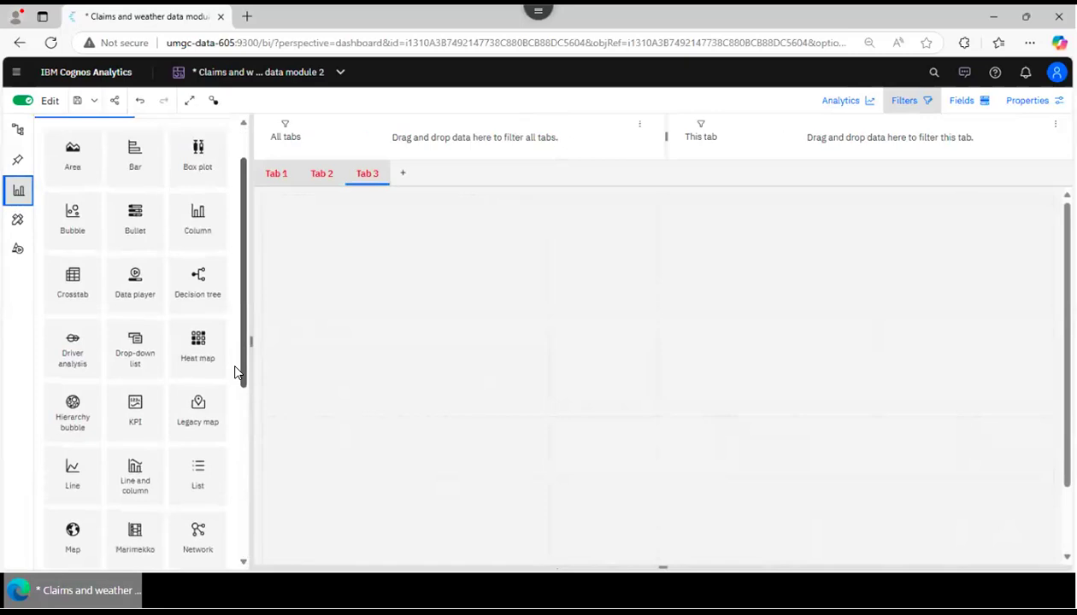
{"action": "mouse_move", "coordinate": [65, 272]}
{"action": "left_mouse_down"}
{"action": "mouse_move", "coordinate": [285, 298]}
{"action": "mouse_move", "coordinate": [458, 301]}
{"action": "left_mouse_up"}
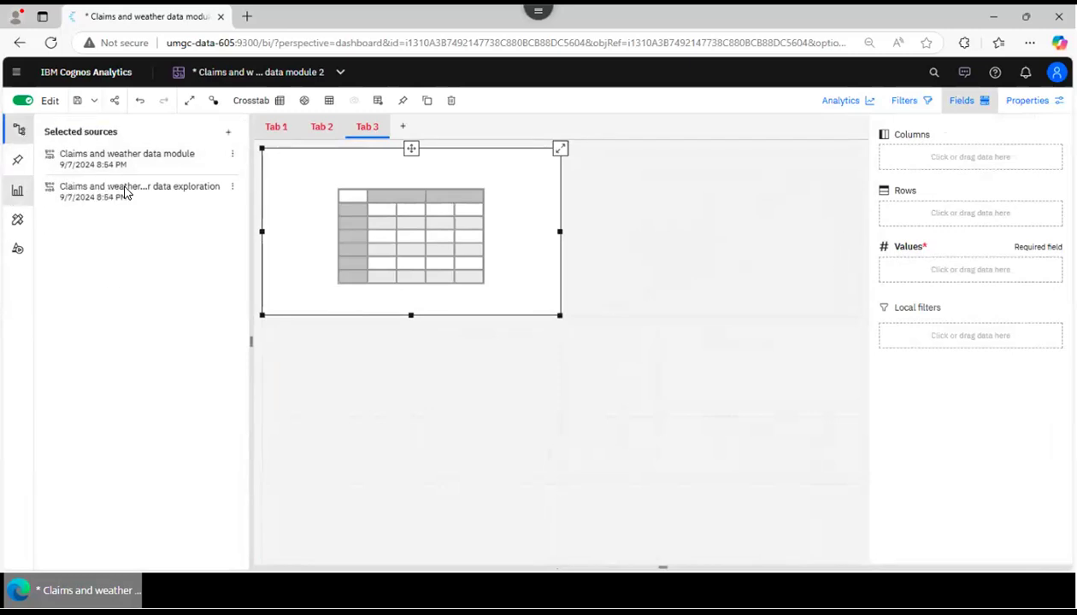
Assign State Code from Claims and Weather.xlsx in the Claims and weather data module to the crosstab's columns
{"action": "left_click", "coordinate": [92, 156]}
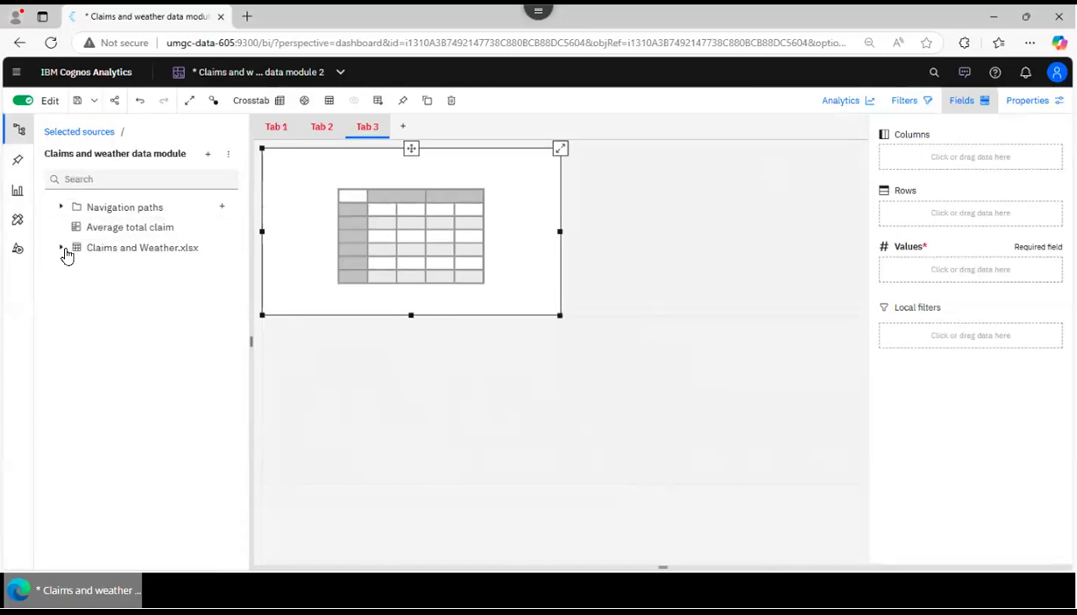
{"action": "left_click", "coordinate": [60, 247]}
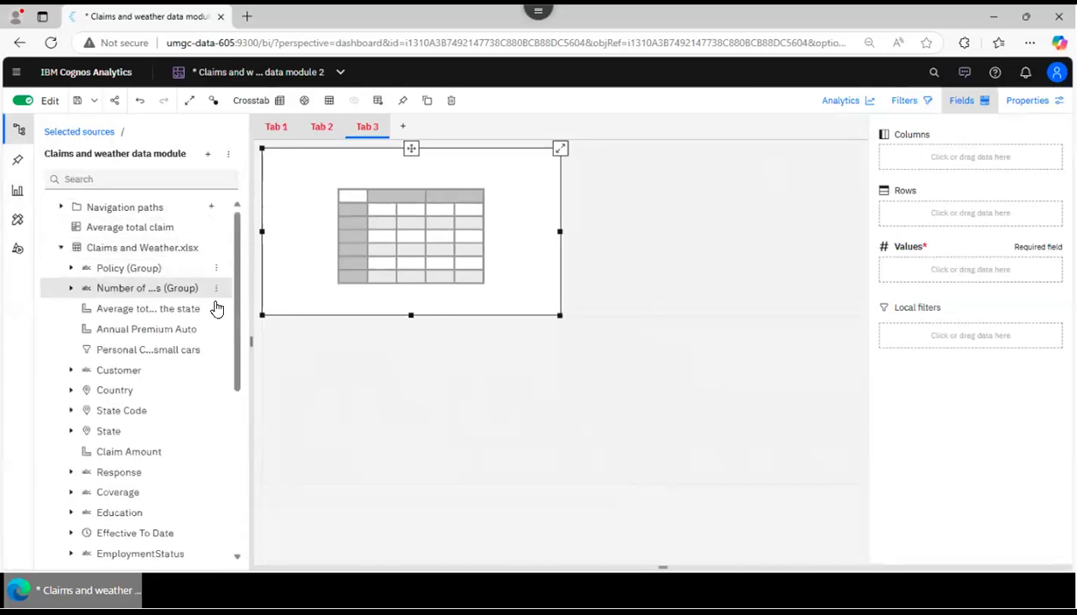
{"action": "left_click", "coordinate": [226, 345]}
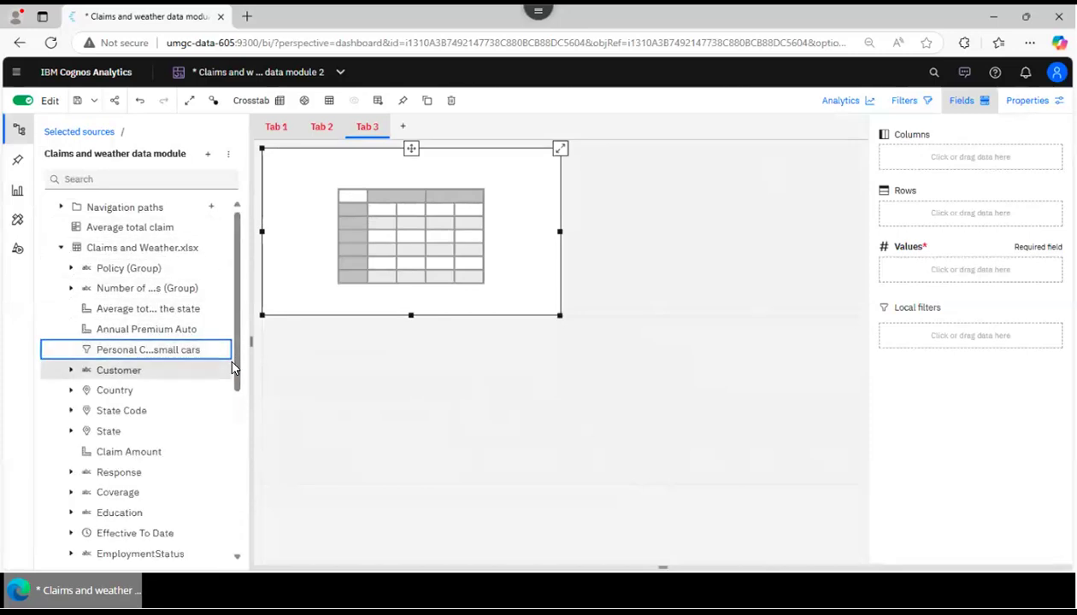
{"action": "scroll", "coordinate": [236, 386], "scroll_direction": "down", "scroll_amount": 1}
{"action": "scroll", "coordinate": [236, 397], "scroll_direction": "down", "scroll_amount": 1}
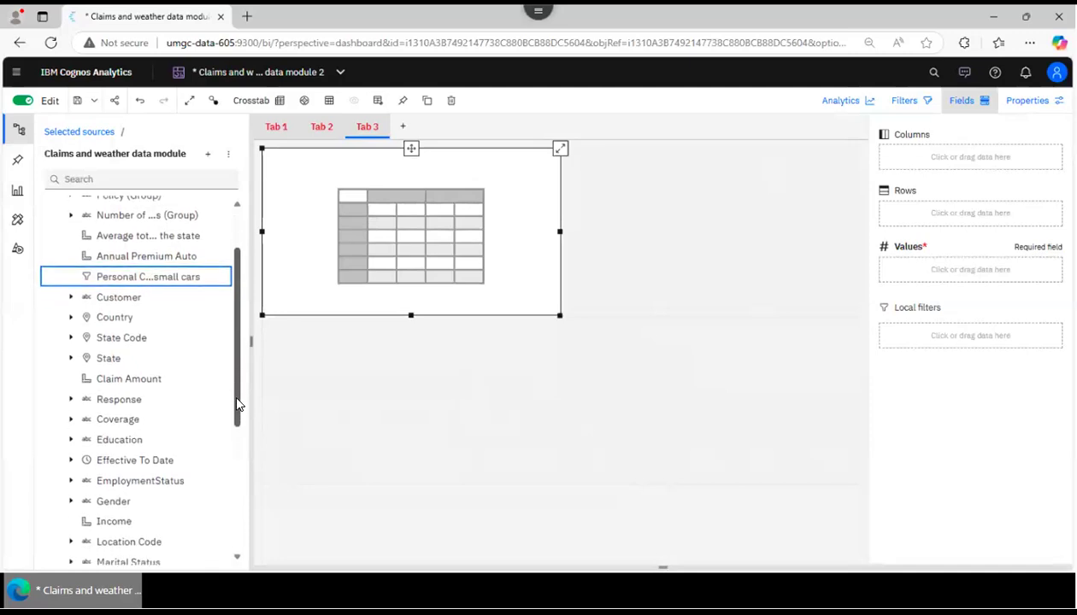
{"action": "left_click_drag", "start_coordinate": [105, 343], "coordinate": [885, 147]}
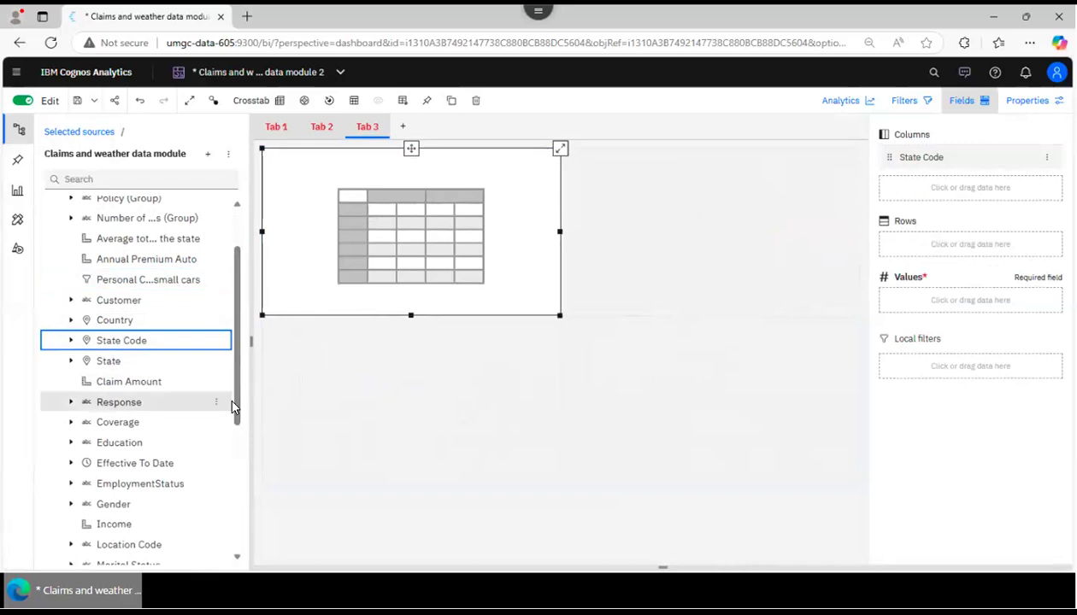
Expand the Coverage field to see its members and assign Coverage to the crosstab's rows
{"action": "left_click_drag", "start_coordinate": [231, 396], "coordinate": [230, 357]}
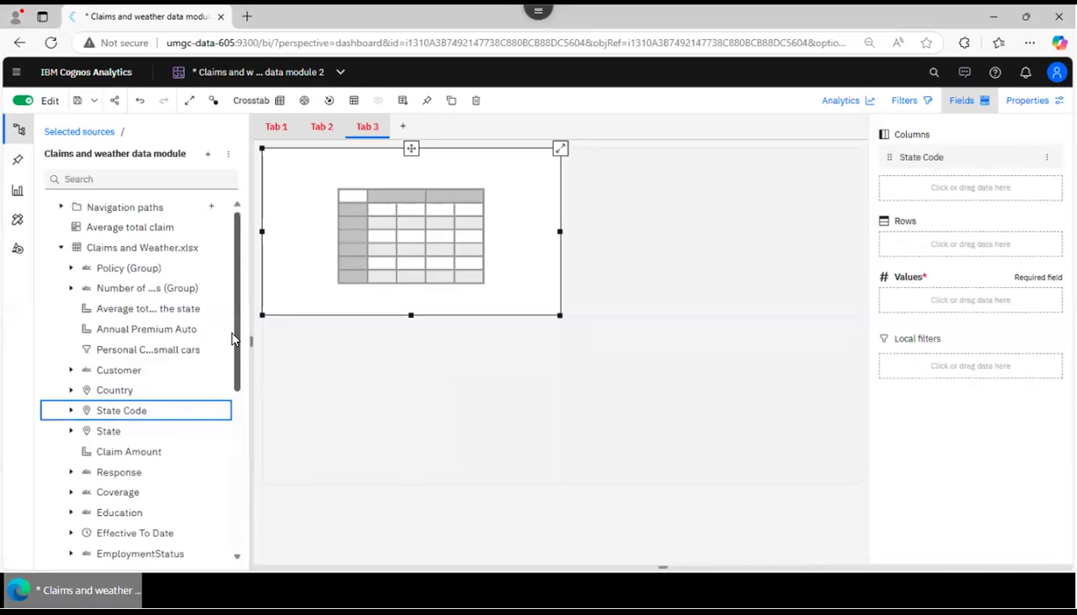
{"action": "left_click_drag", "start_coordinate": [235, 385], "coordinate": [238, 465]}
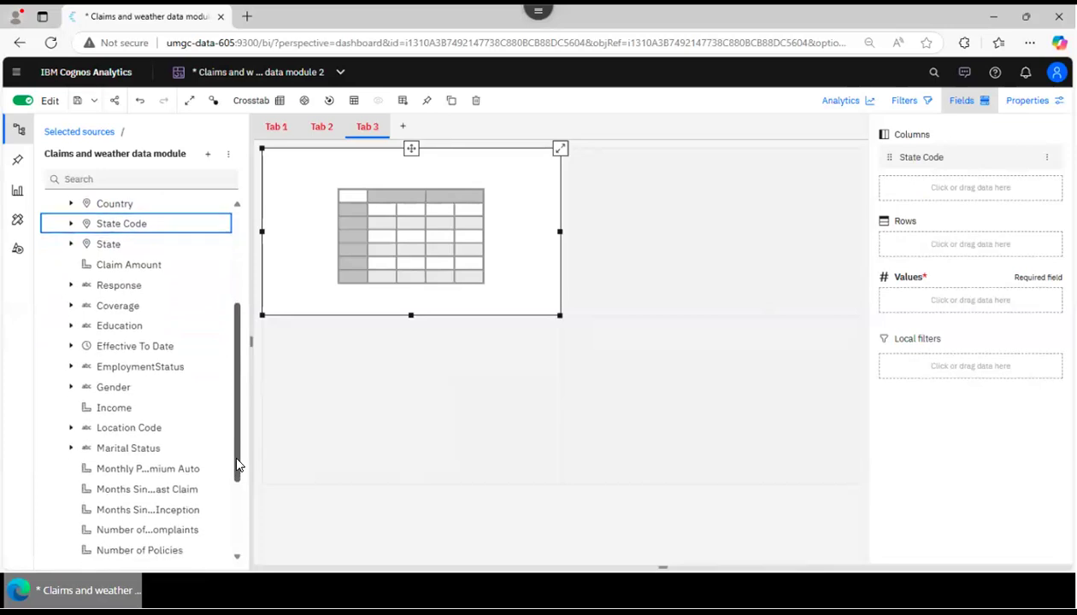
{"action": "left_click", "coordinate": [70, 305]}
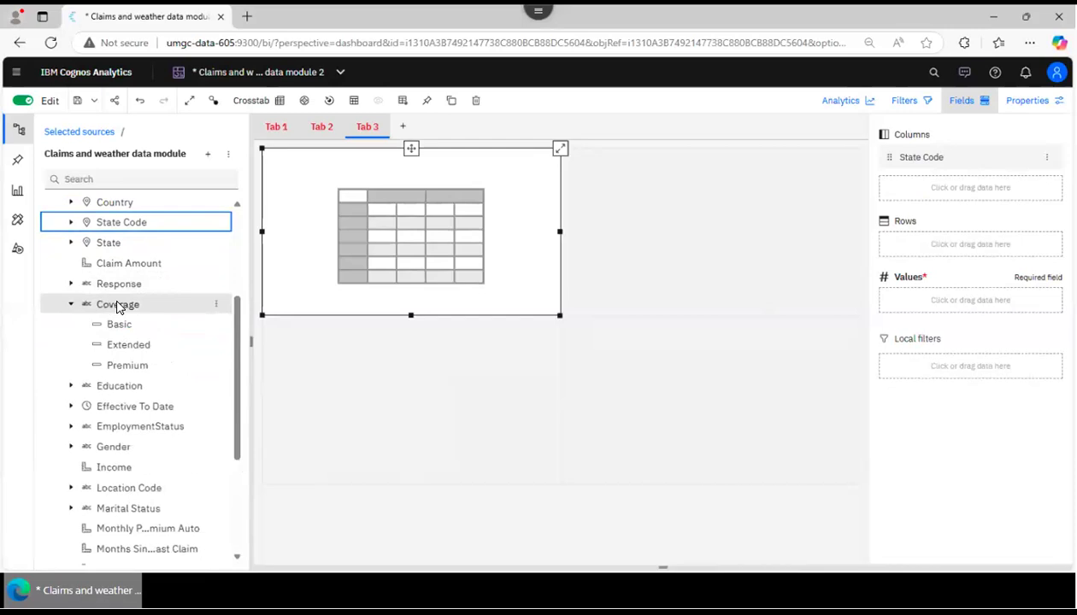
{"action": "left_click_drag", "start_coordinate": [117, 309], "coordinate": [921, 224]}
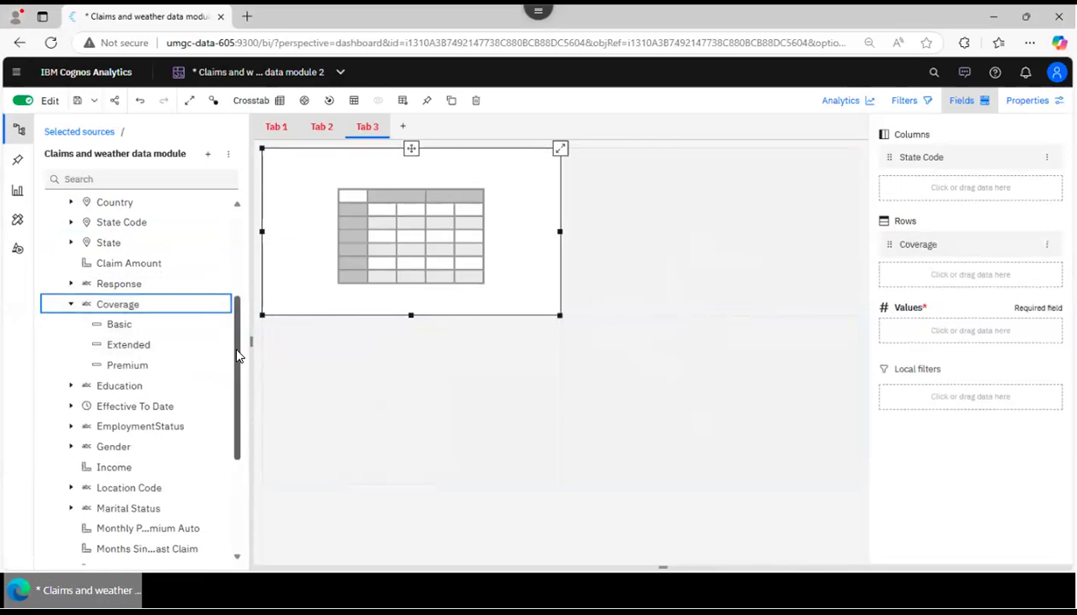
Assign Total Claim Amount to the crosstab's values and maximize the crosstab
{"action": "left_click_drag", "start_coordinate": [238, 338], "coordinate": [242, 463]}
{"action": "left_click_drag", "start_coordinate": [141, 518], "coordinate": [894, 318]}
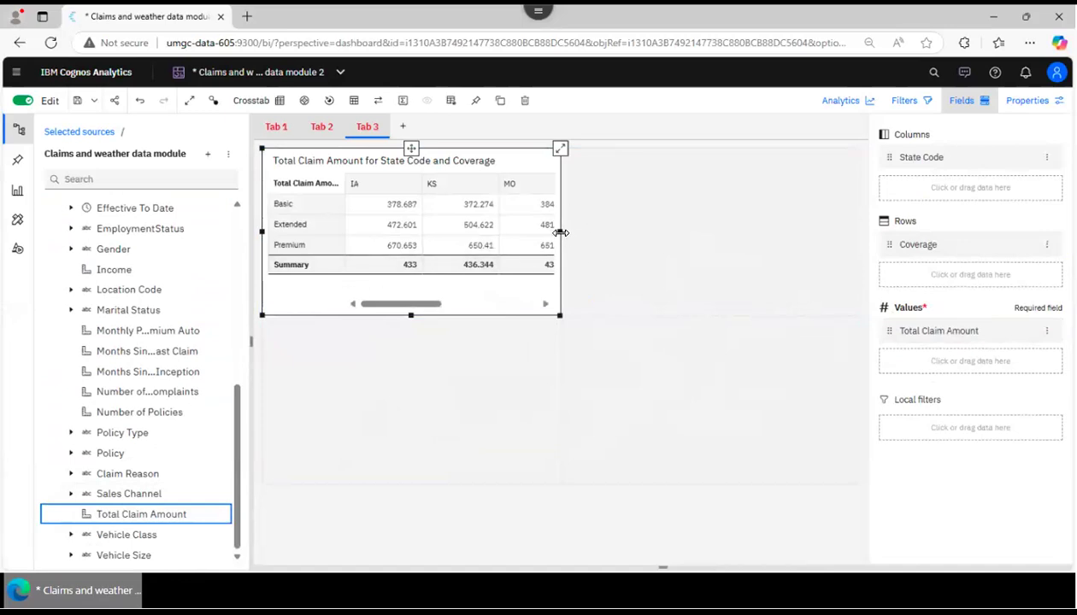
{"action": "left_click", "coordinate": [559, 152]}
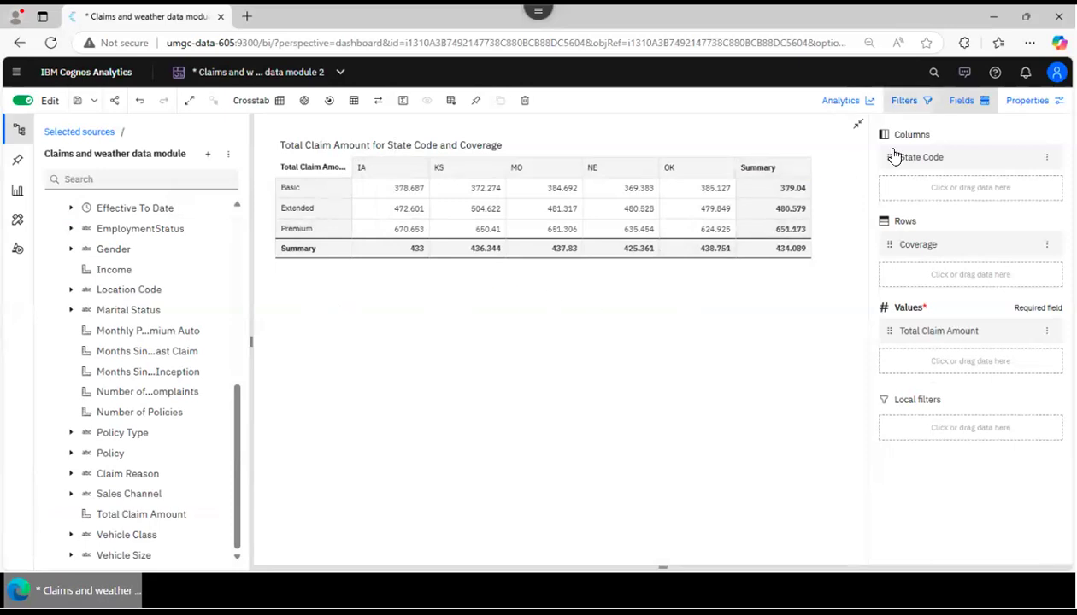
Add a conditional color rule for Total Claim Amount in the crosstab with the Greater than condition
{"action": "left_click", "coordinate": [1028, 100]}
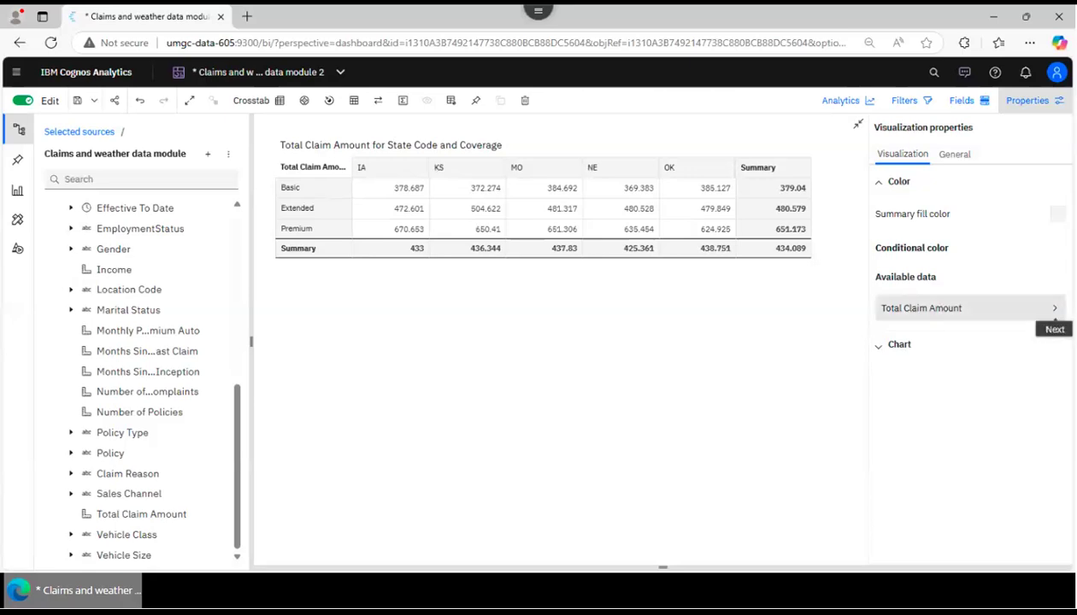
{"action": "left_click", "coordinate": [1038, 306]}
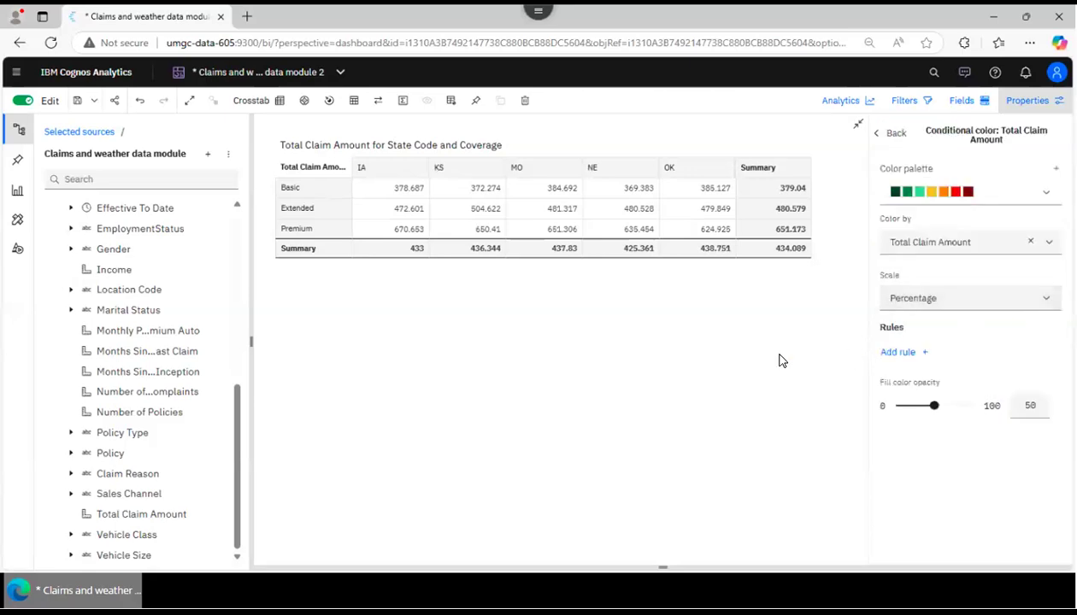
{"action": "left_click", "coordinate": [894, 353]}
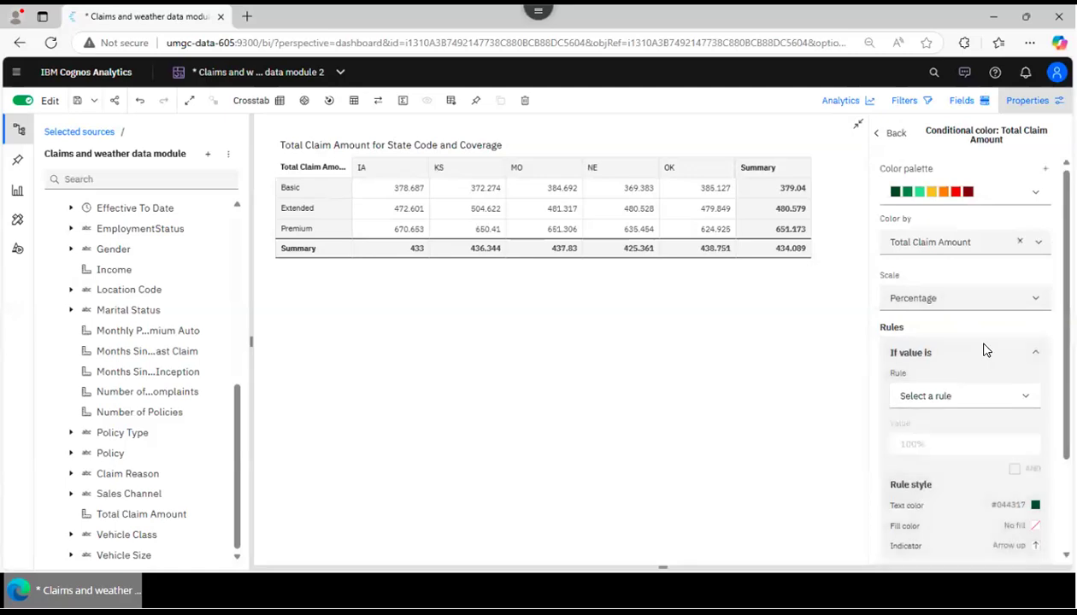
{"action": "scroll", "coordinate": [1027, 365], "scroll_direction": "down", "scroll_amount": 1}
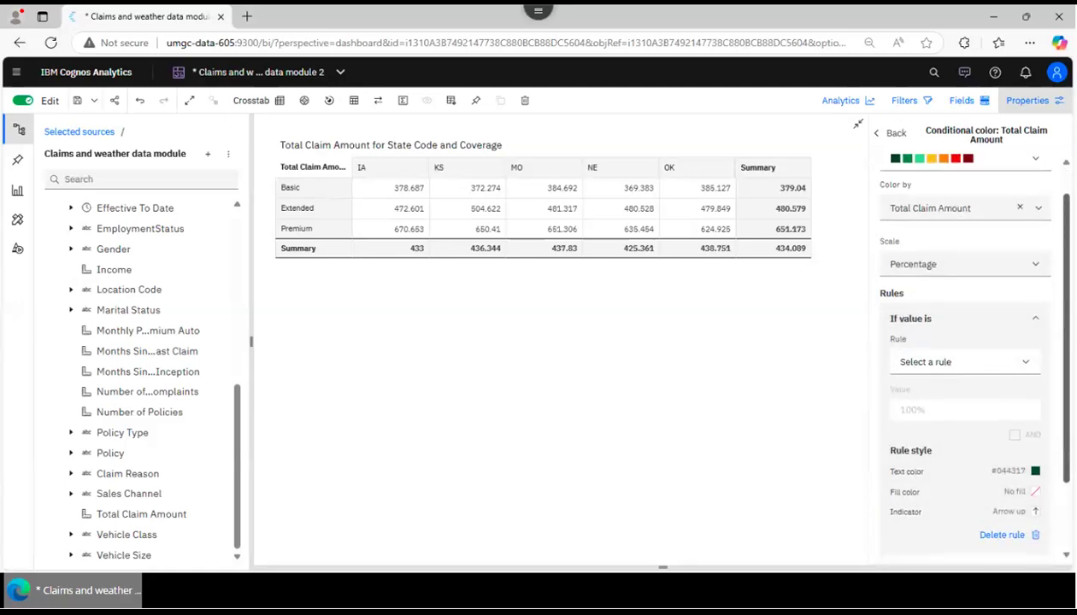
{"action": "left_click", "coordinate": [1026, 366]}
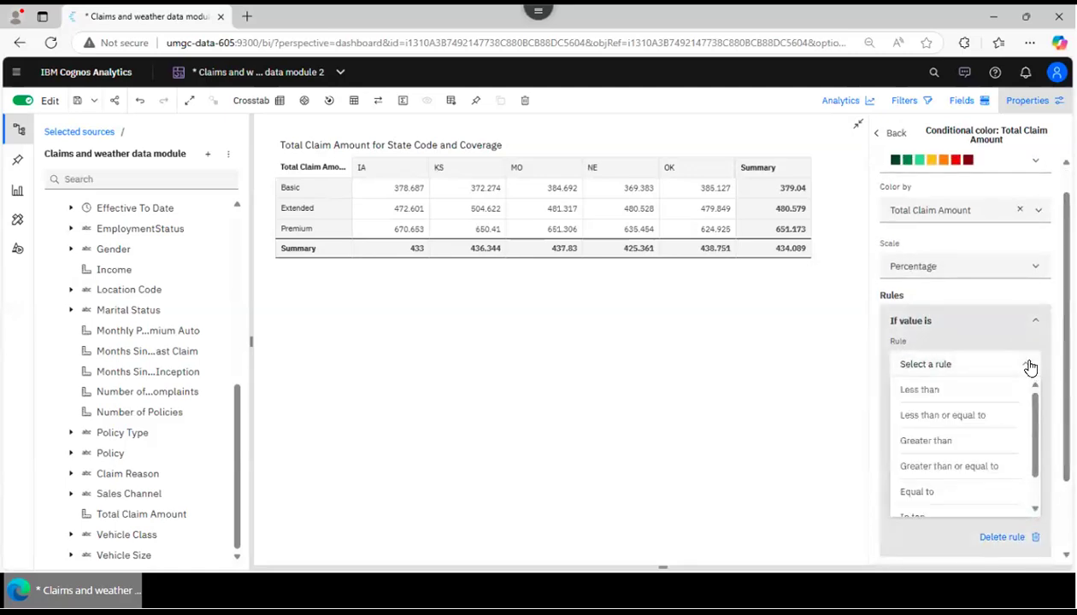
{"action": "left_click", "coordinate": [954, 441]}
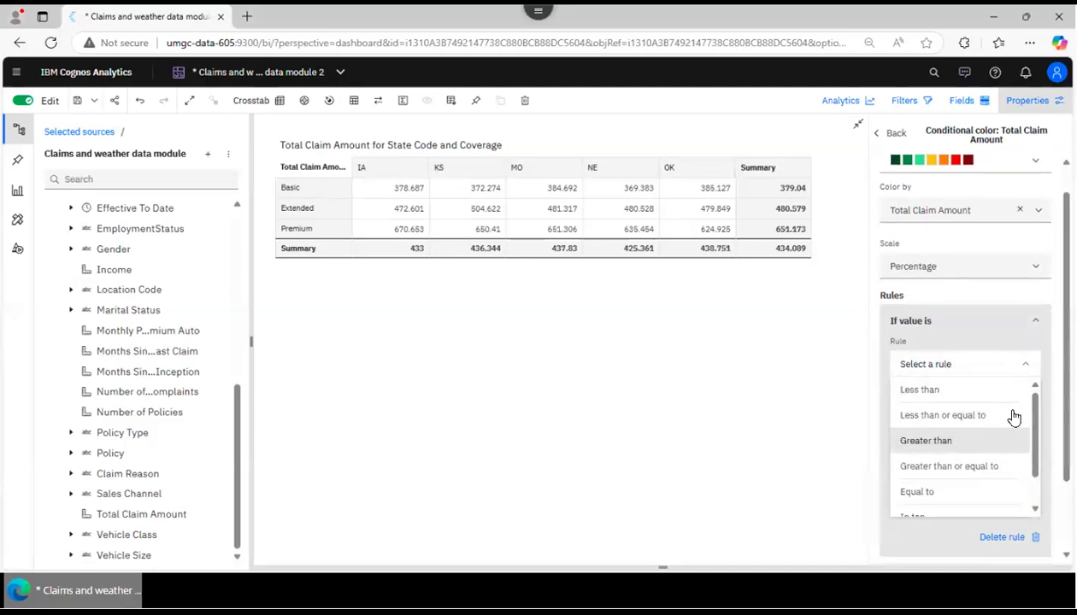
{"action": "scroll", "coordinate": [938, 376], "scroll_direction": "down", "scroll_amount": 2}
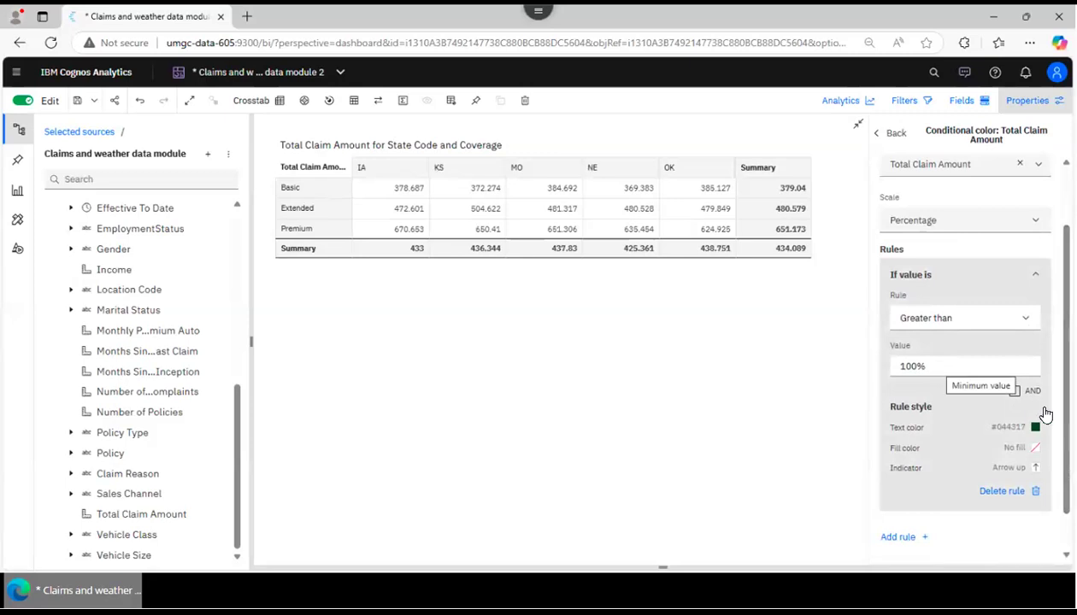
{"action": "left_click", "coordinate": [943, 366]}
{"action": "left_click_drag", "start_coordinate": [940, 366], "coordinate": [892, 367]}
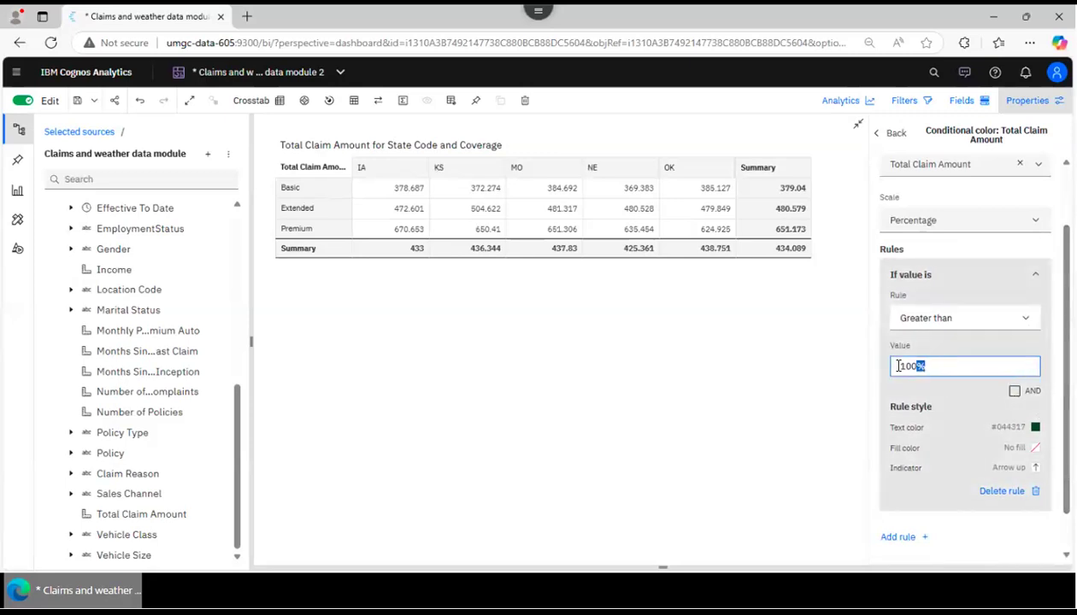
{"action": "left_click", "coordinate": [890, 373]}
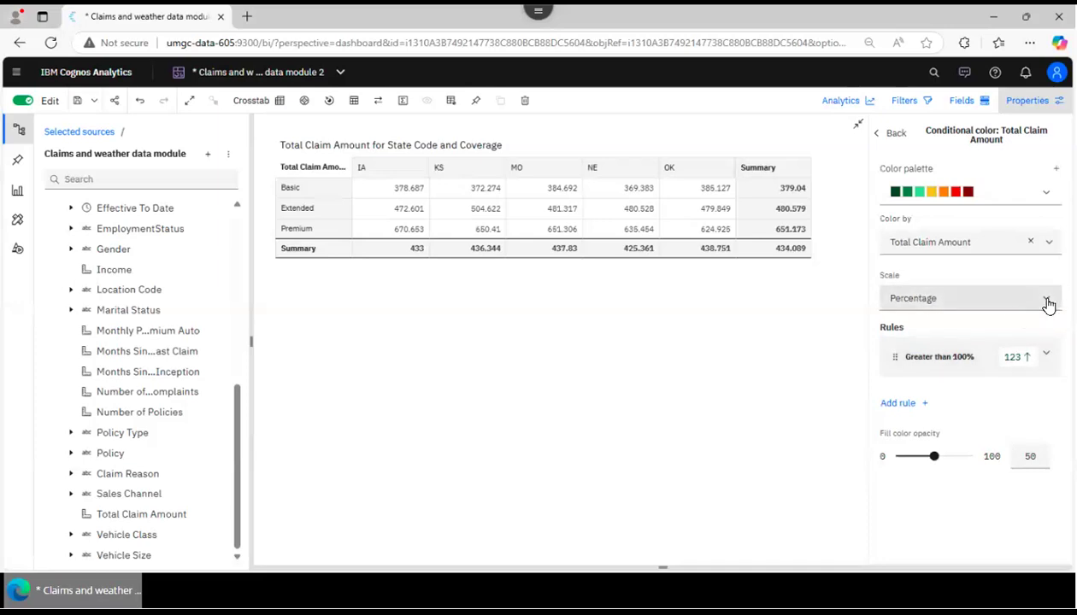
Set the conditional color scale to Numeric and look through the fields available for Color by
{"action": "left_click", "coordinate": [1047, 304]}
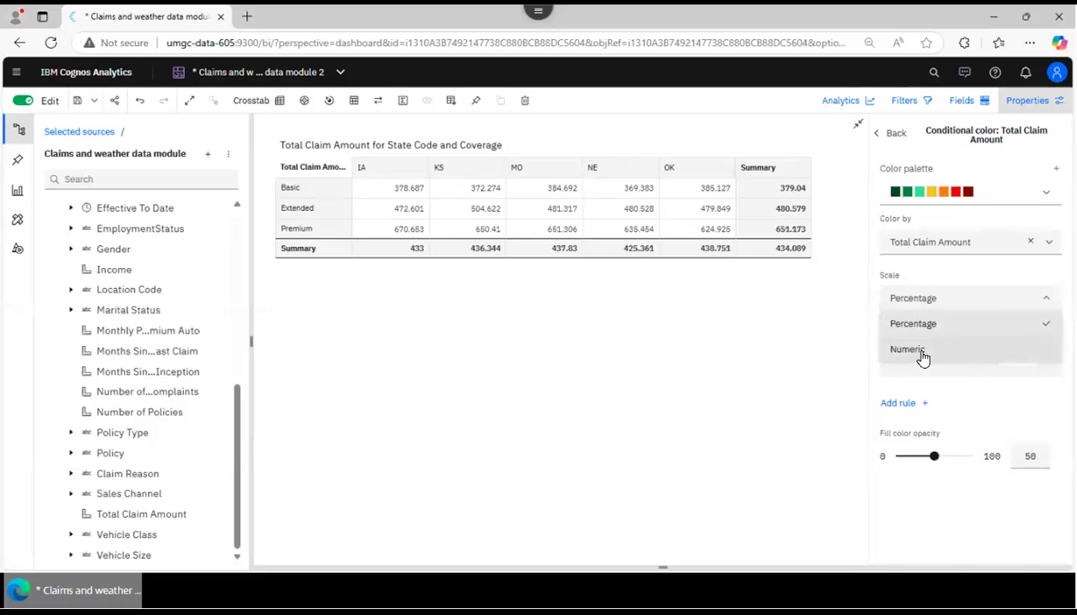
{"action": "left_click", "coordinate": [907, 349]}
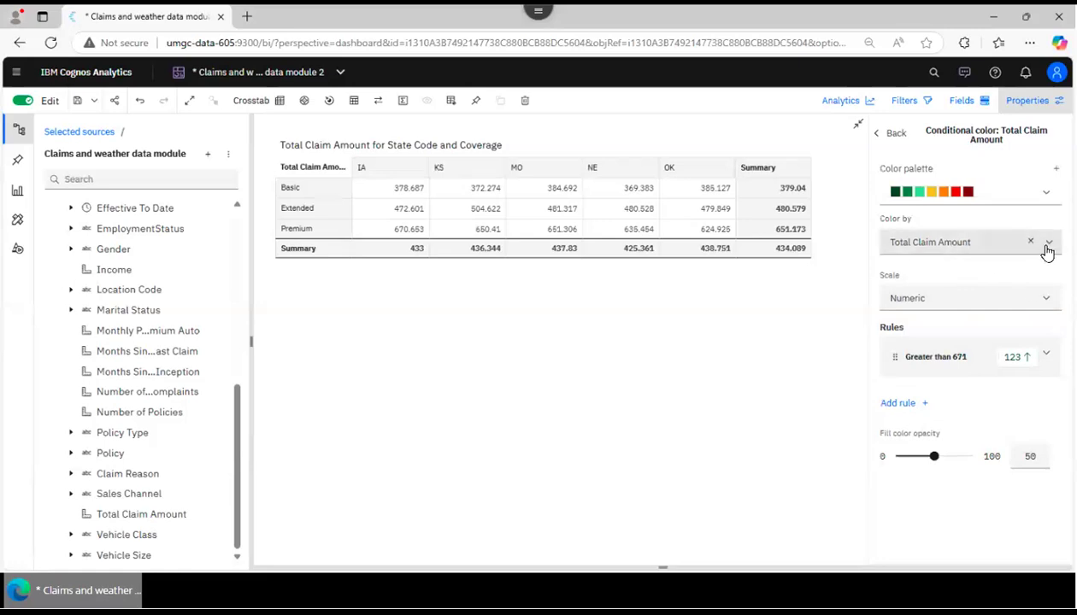
{"action": "left_click", "coordinate": [1048, 246]}
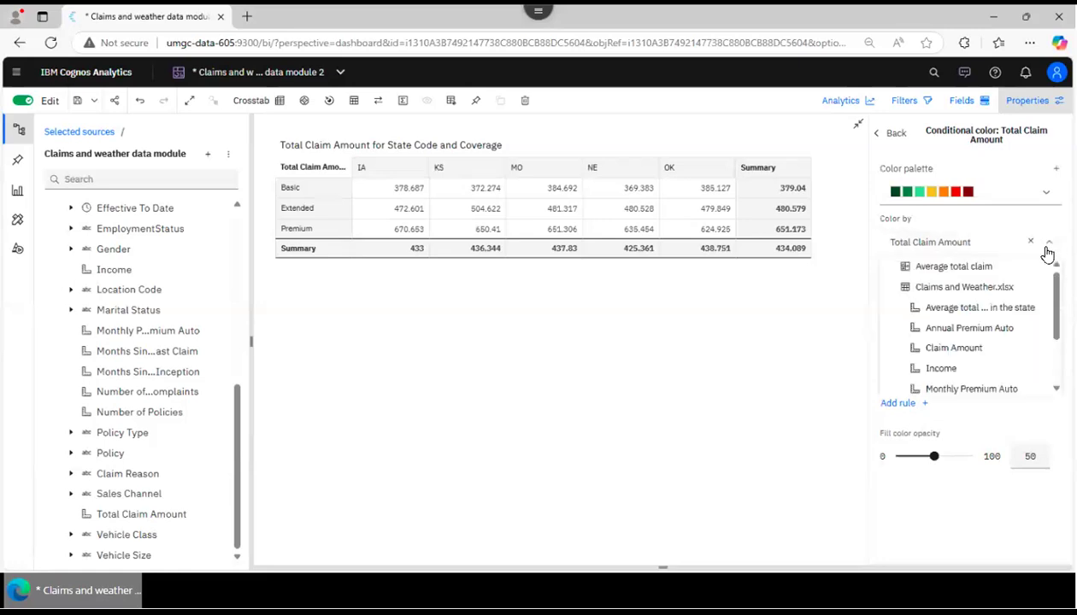
{"action": "left_click", "coordinate": [803, 320]}
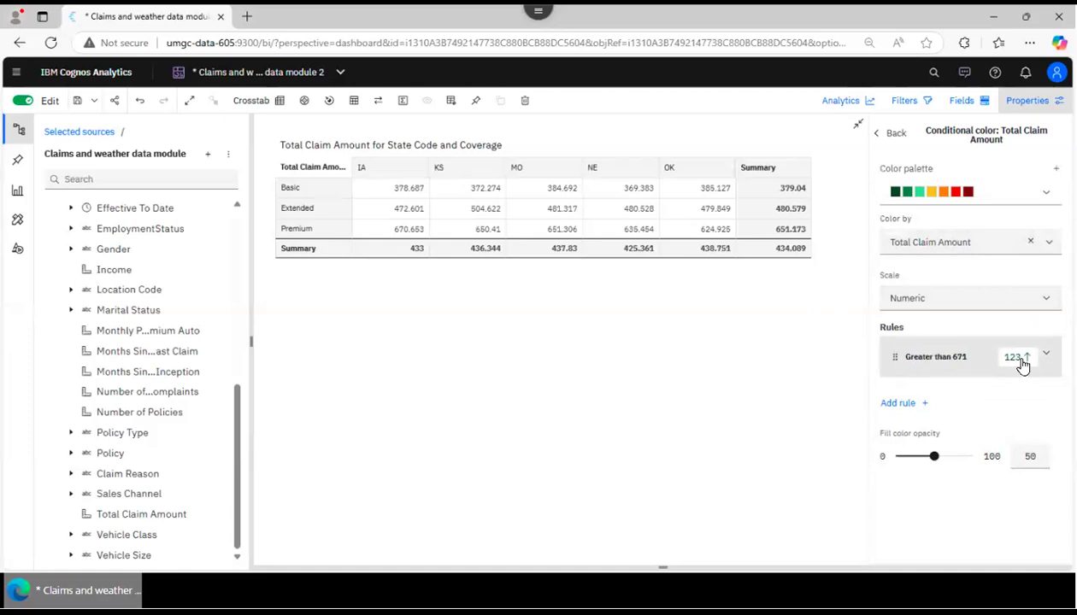
Set the value of the Greater than rule for Total Claim Amount to 600
{"action": "left_click", "coordinate": [958, 365]}
{"action": "left_click", "coordinate": [933, 437]}
{"action": "key", "text": "BackSpace"}
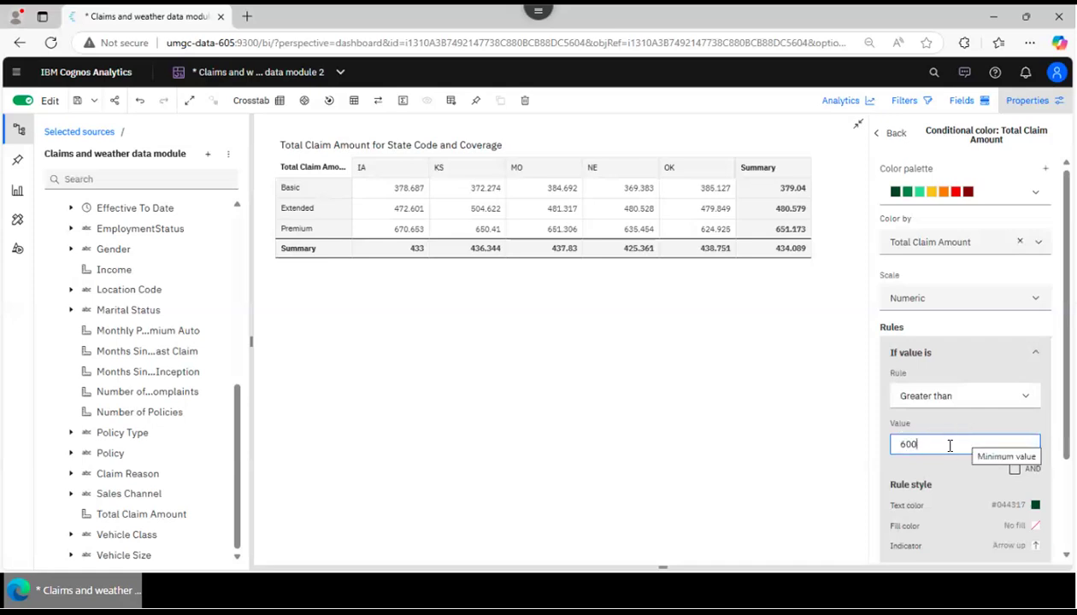
Look at the Greater than 600 rule's indicator shapes and set its text color to dark red (#750E13)
{"action": "left_click_drag", "start_coordinate": [1065, 393], "coordinate": [1066, 457]}
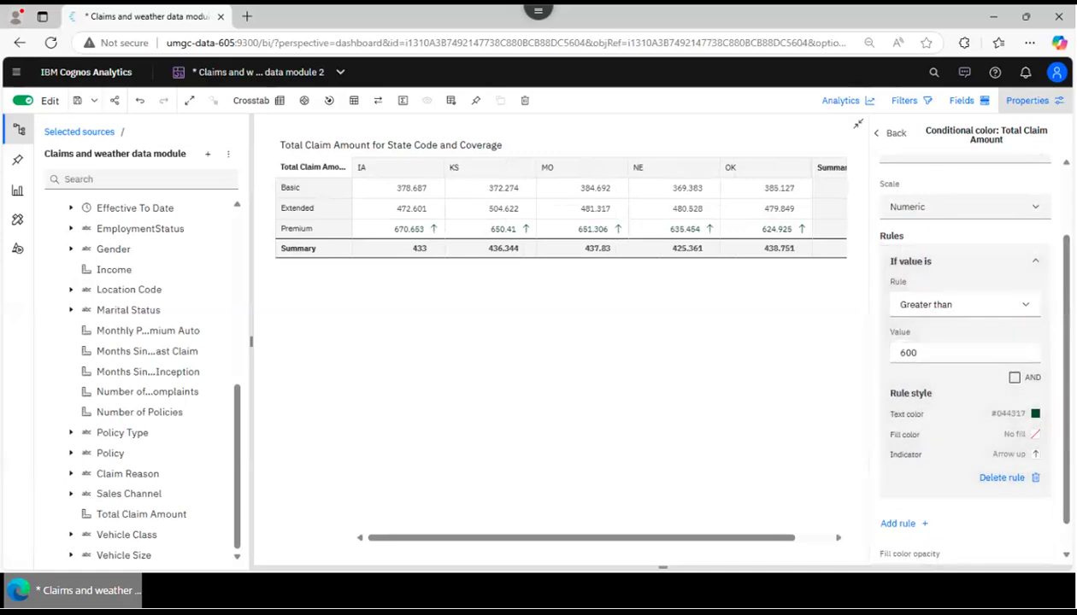
{"action": "left_click", "coordinate": [1035, 455]}
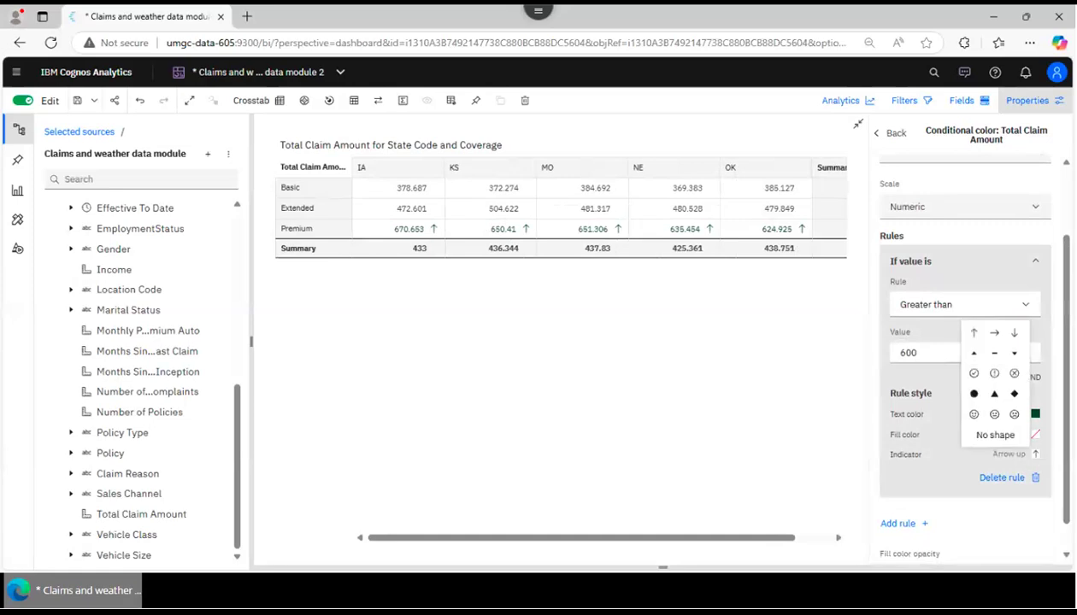
{"action": "left_click", "coordinate": [1034, 453]}
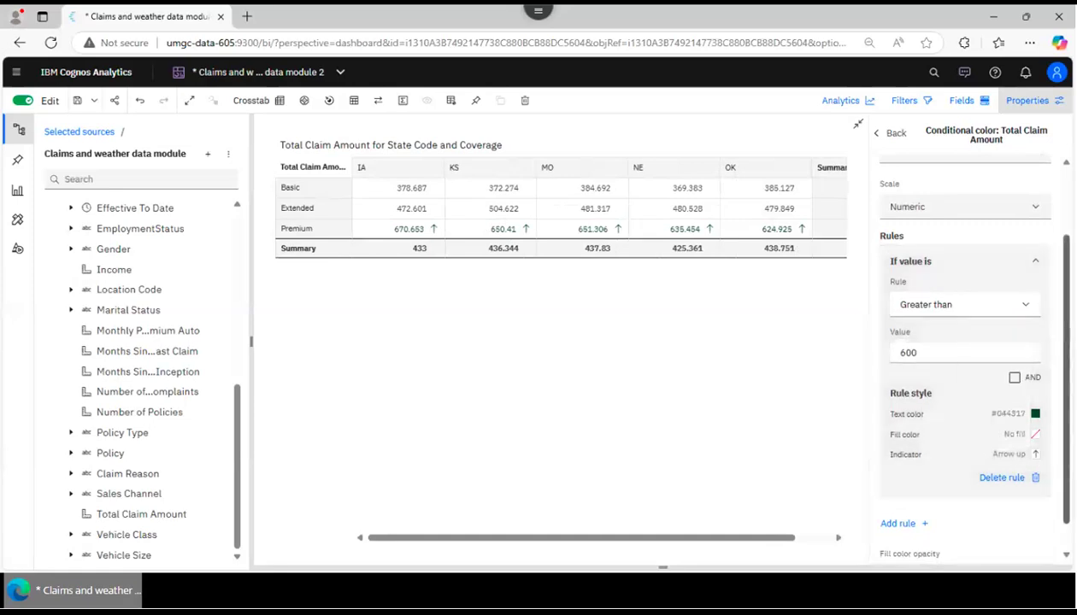
{"action": "left_click", "coordinate": [1034, 413]}
{"action": "left_click", "coordinate": [1007, 370]}
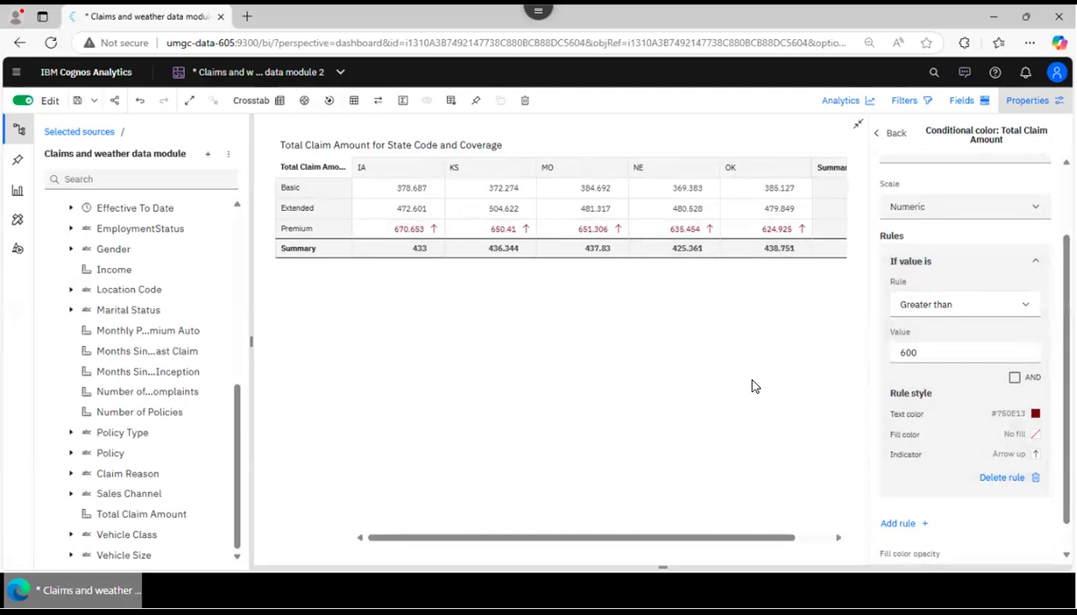
{"action": "left_click", "coordinate": [1034, 260]}
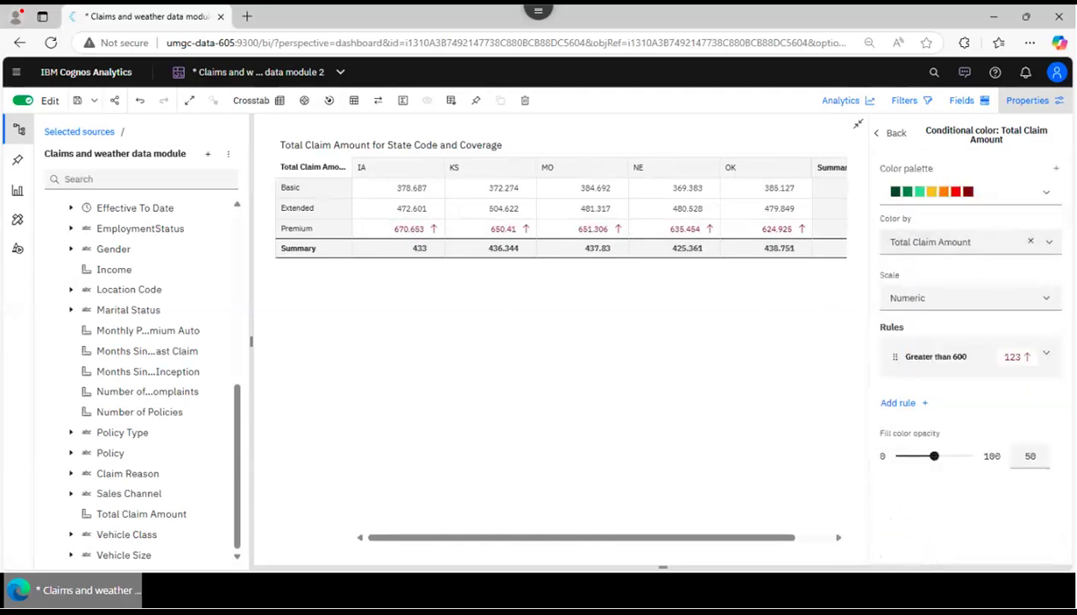
Add a second conditional color rule for Total Claim Amount with the Less than condition and the value 550
{"action": "left_click", "coordinate": [904, 402]}
{"action": "scroll", "coordinate": [1027, 346], "scroll_direction": "down", "scroll_amount": 3}
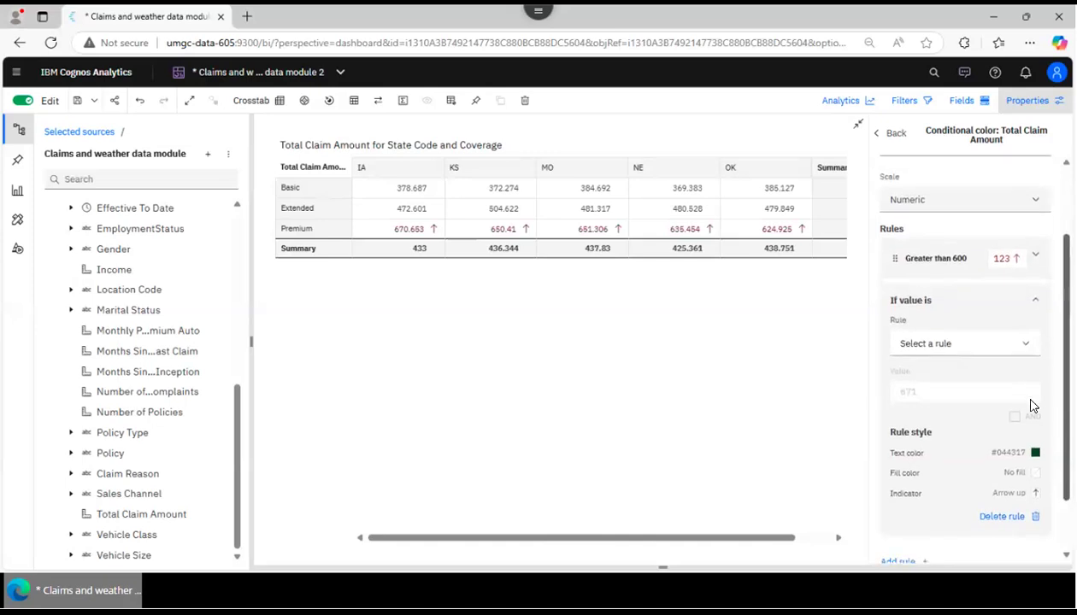
{"action": "left_click", "coordinate": [1025, 349]}
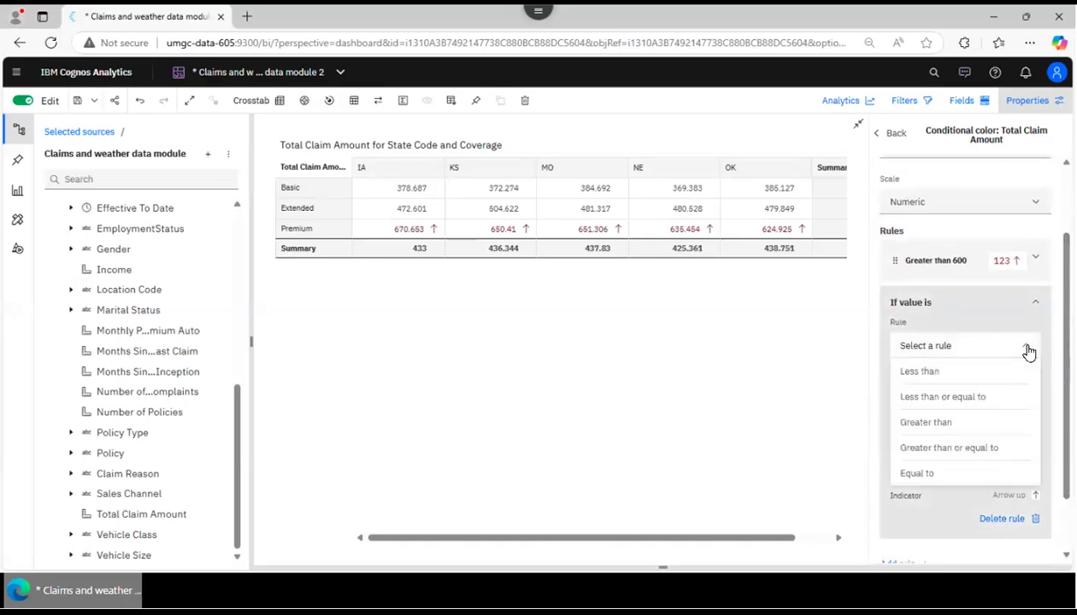
{"action": "left_click", "coordinate": [938, 373]}
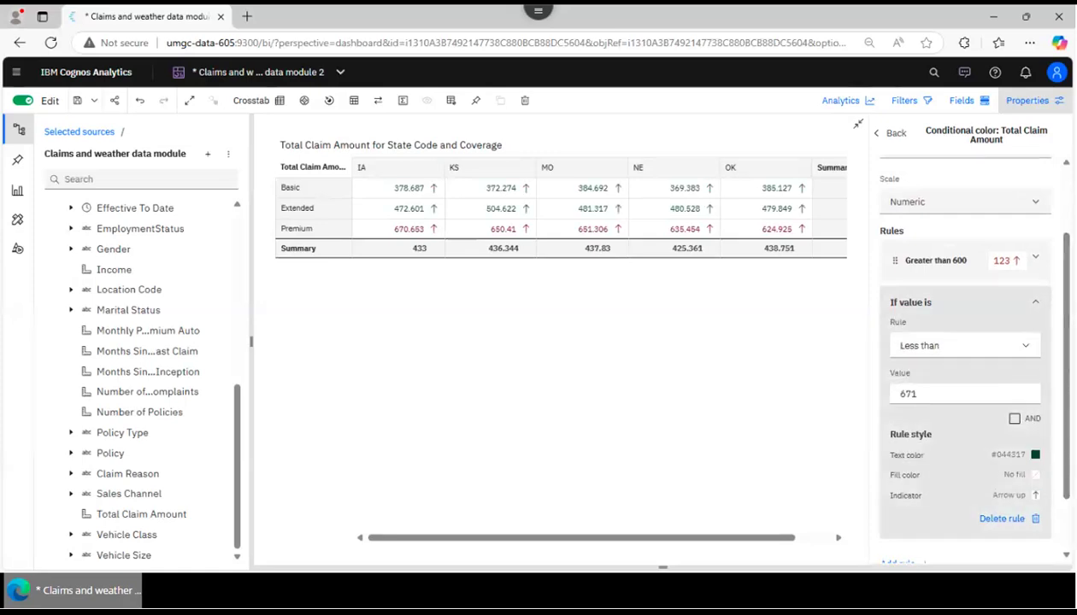
{"action": "left_click", "coordinate": [936, 394]}
{"action": "key", "text": "BackSpace"}
{"action": "type", "text": "550"}
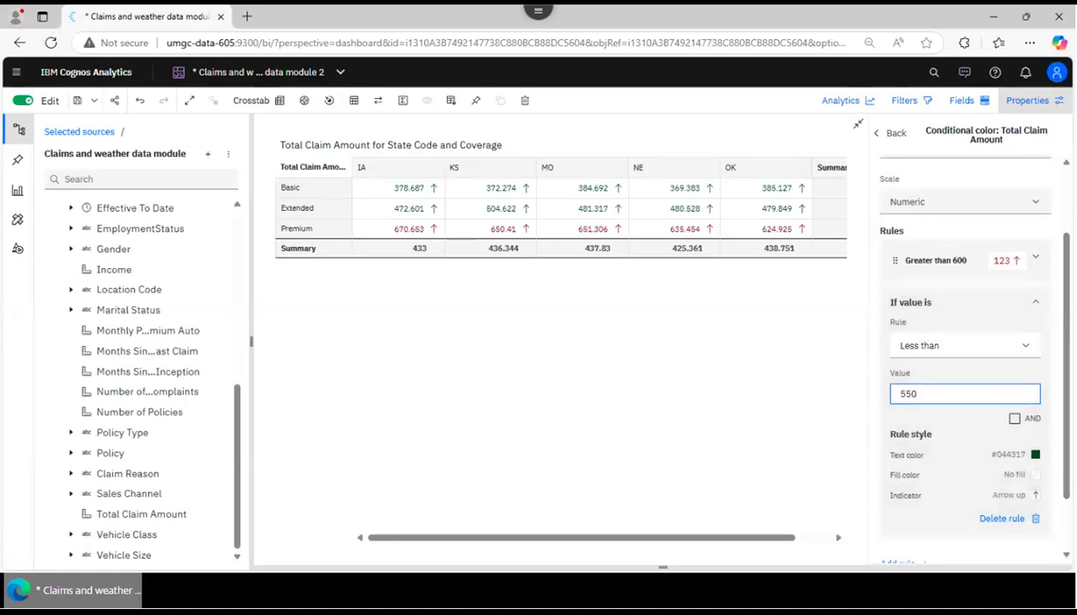
Change the Less than rule's indicator to Arrow down
{"action": "left_click", "coordinate": [1035, 496]}
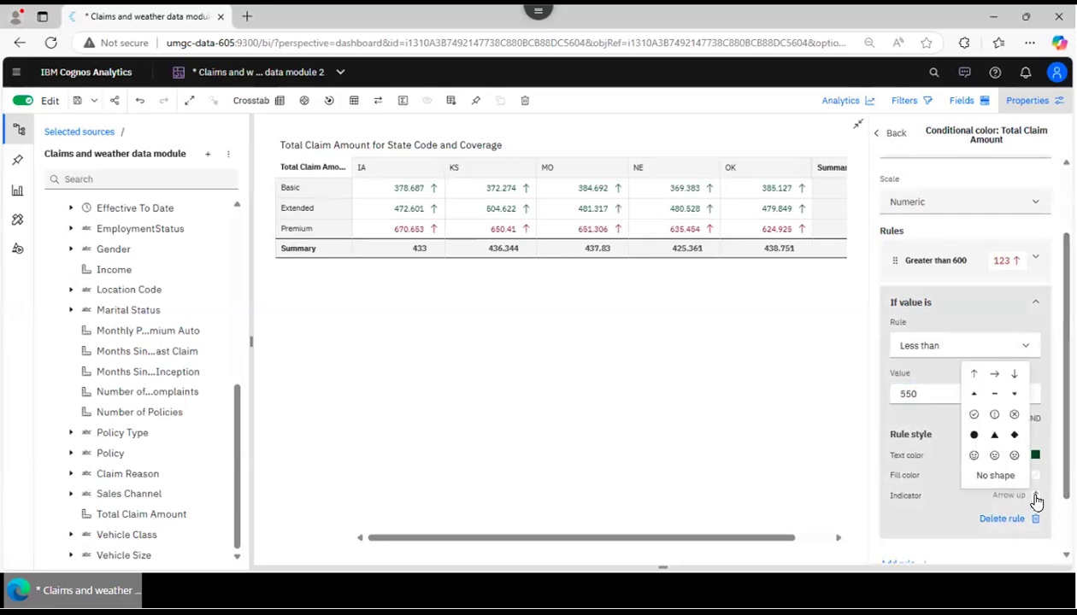
{"action": "left_click", "coordinate": [1014, 376]}
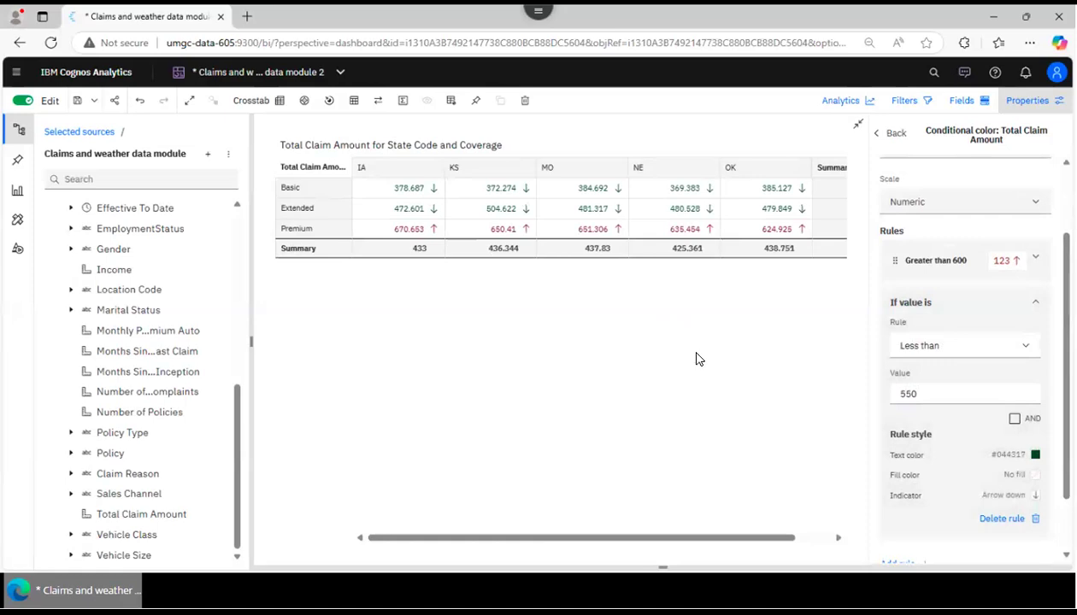
{"action": "scroll", "coordinate": [958, 354], "scroll_direction": "up", "scroll_amount": 3}
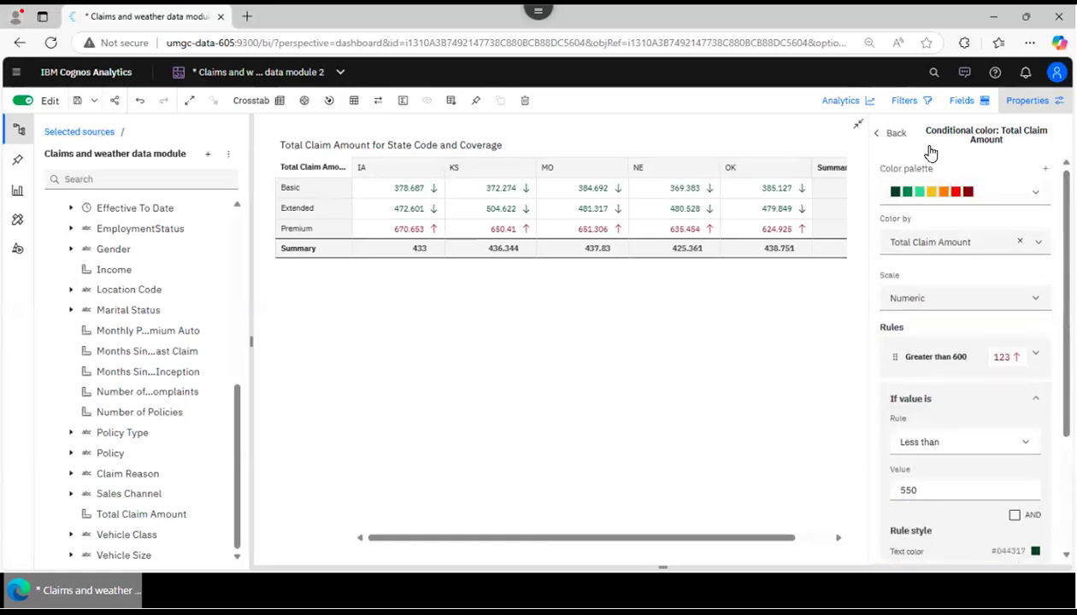
Add Location Code to the crosstab's rows beneath Coverage
{"action": "left_click", "coordinate": [963, 100]}
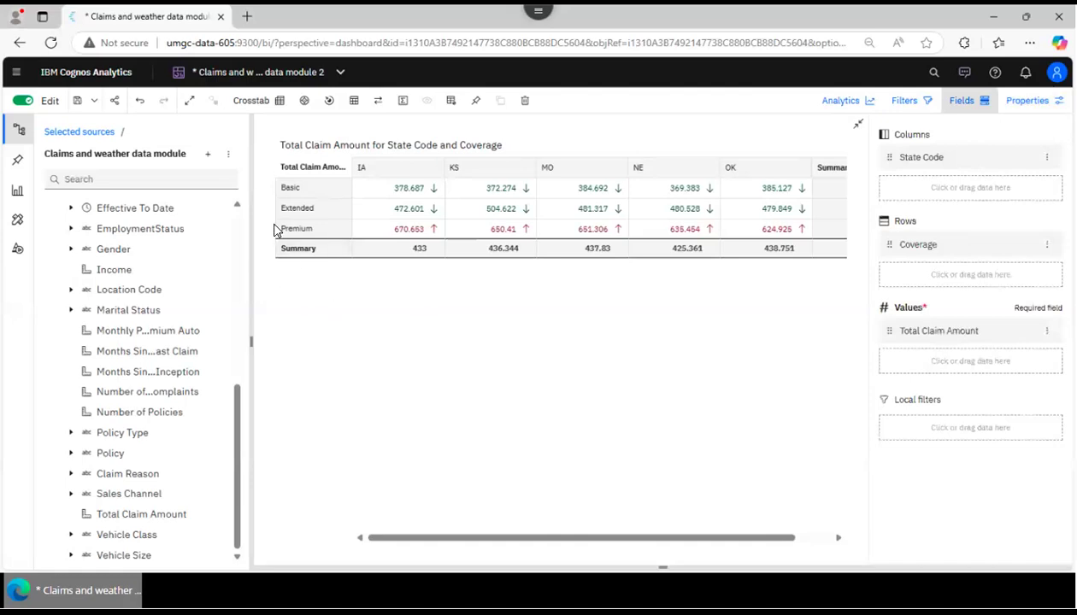
{"action": "left_click_drag", "start_coordinate": [239, 439], "coordinate": [241, 270]}
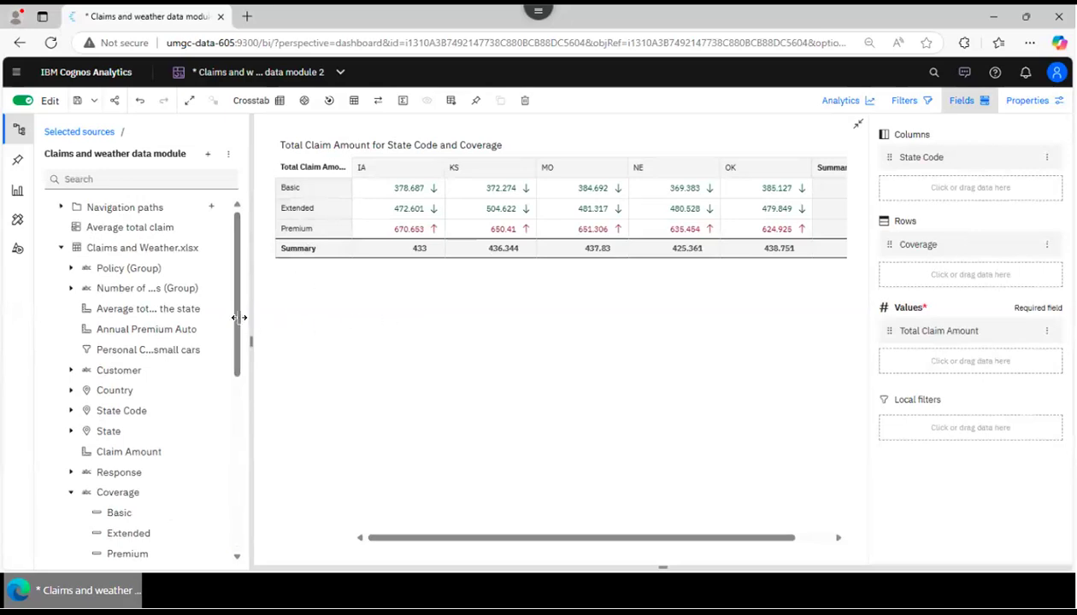
{"action": "left_click_drag", "start_coordinate": [236, 334], "coordinate": [244, 464]}
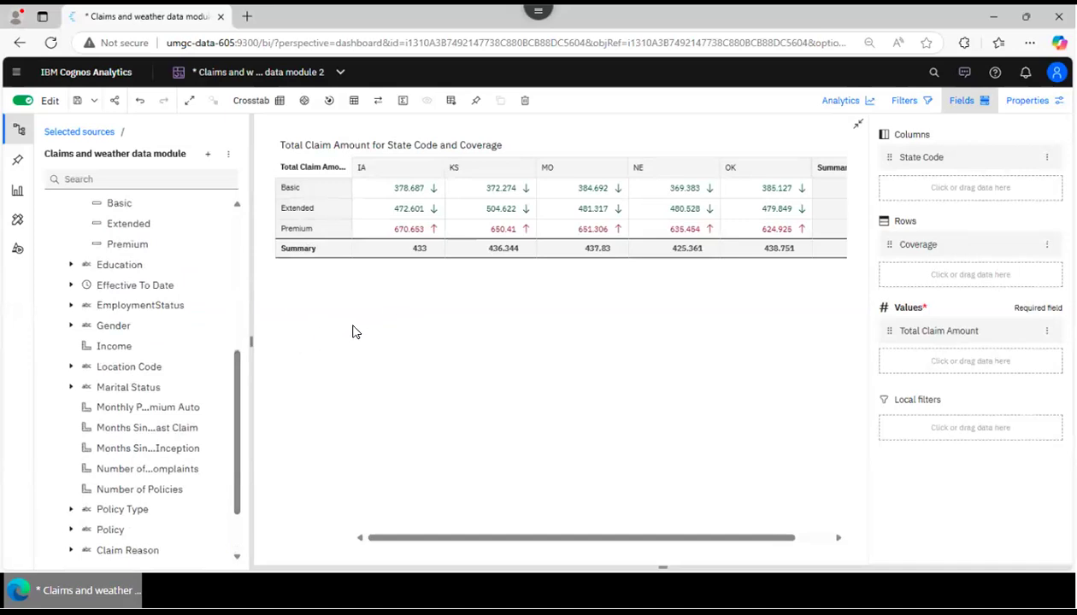
{"action": "left_click", "coordinate": [70, 368]}
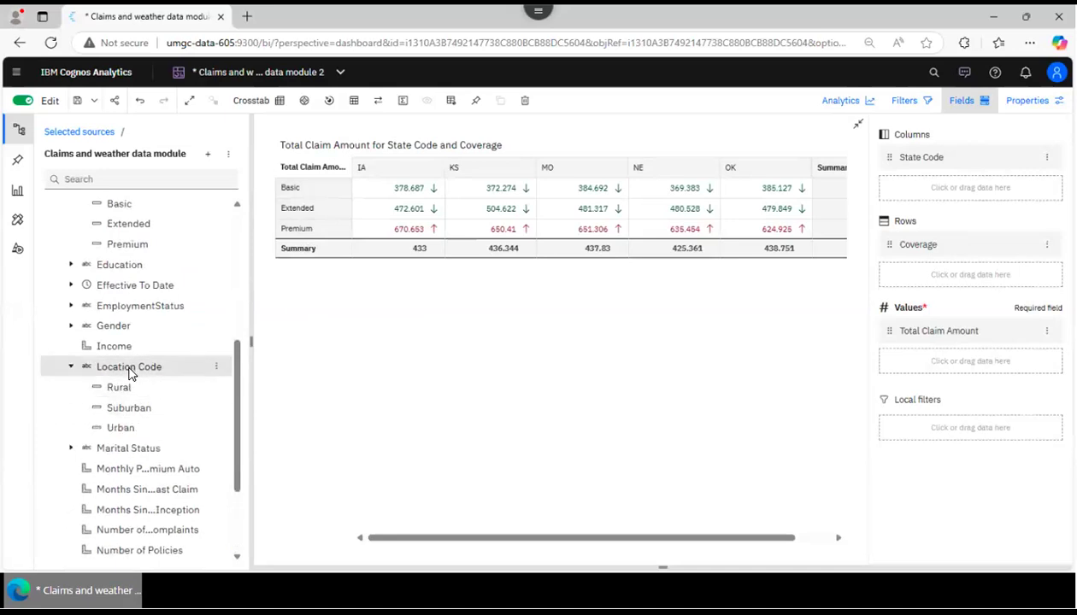
{"action": "left_click_drag", "start_coordinate": [130, 374], "coordinate": [903, 274]}
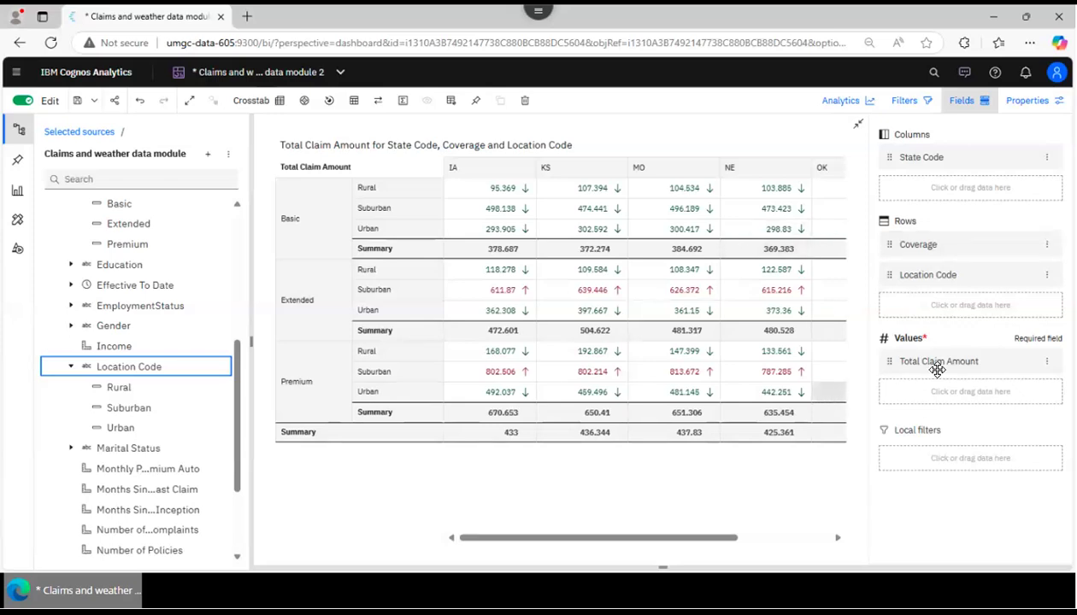
Set the Less than rule's value to 400 in the conditional color settings for Total Claim Amount
{"action": "left_click", "coordinate": [1026, 102]}
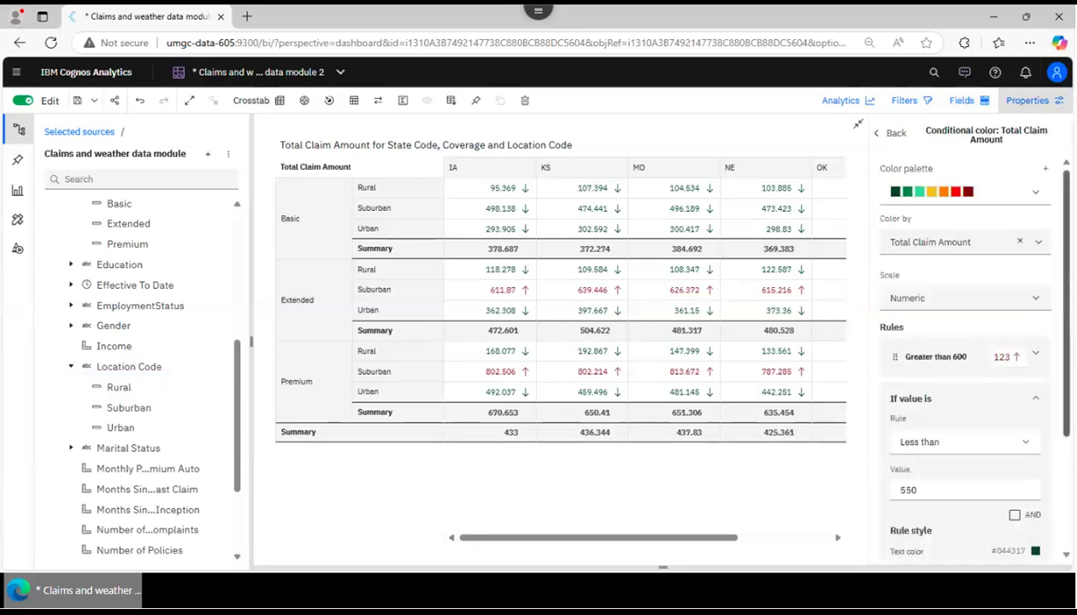
{"action": "scroll", "coordinate": [958, 354], "scroll_direction": "down", "scroll_amount": 2}
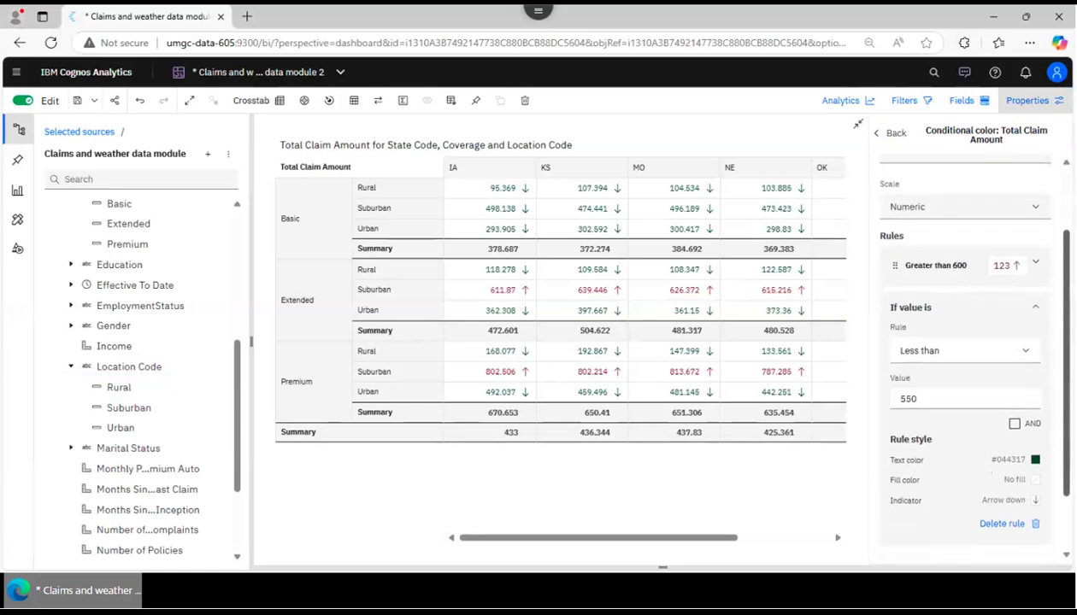
{"action": "scroll", "coordinate": [966, 341], "scroll_direction": "up", "scroll_amount": 2}
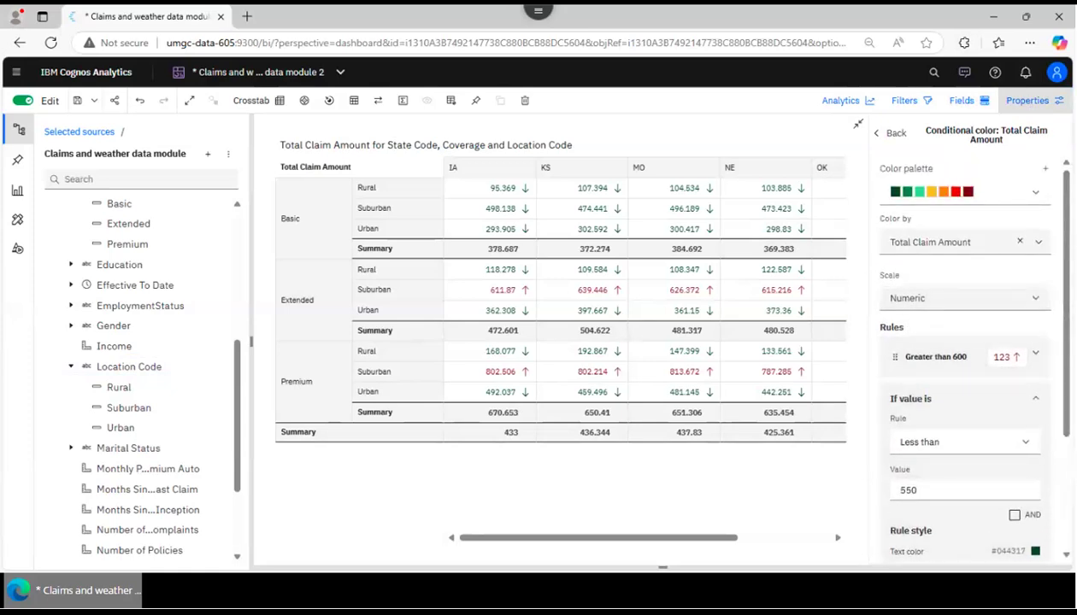
{"action": "double_click", "coordinate": [897, 417]}
{"action": "scroll", "coordinate": [951, 387], "scroll_direction": "down", "scroll_amount": 3}
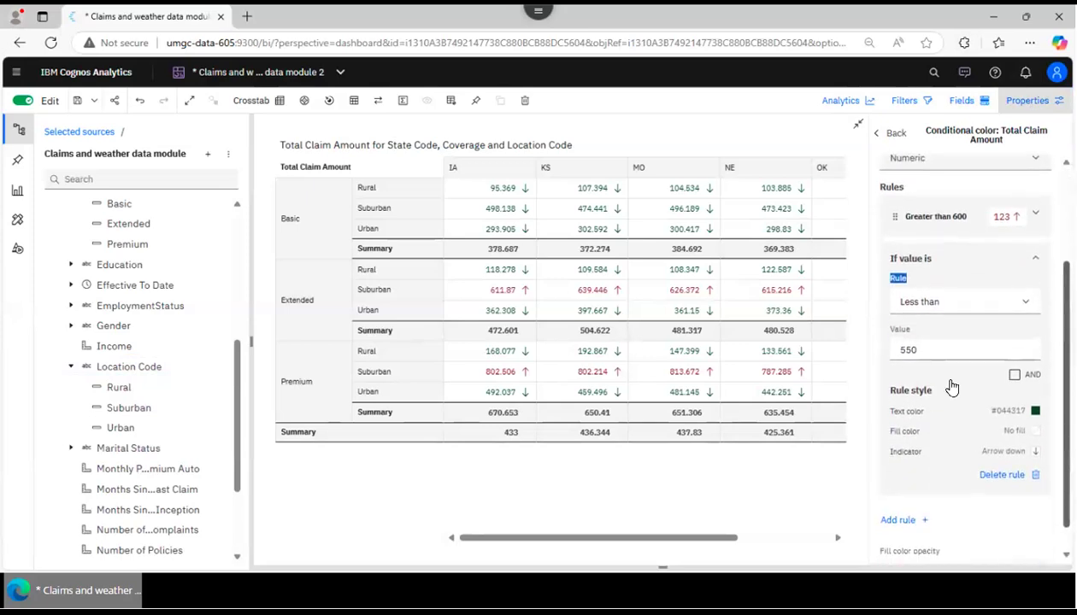
{"action": "left_click", "coordinate": [920, 351]}
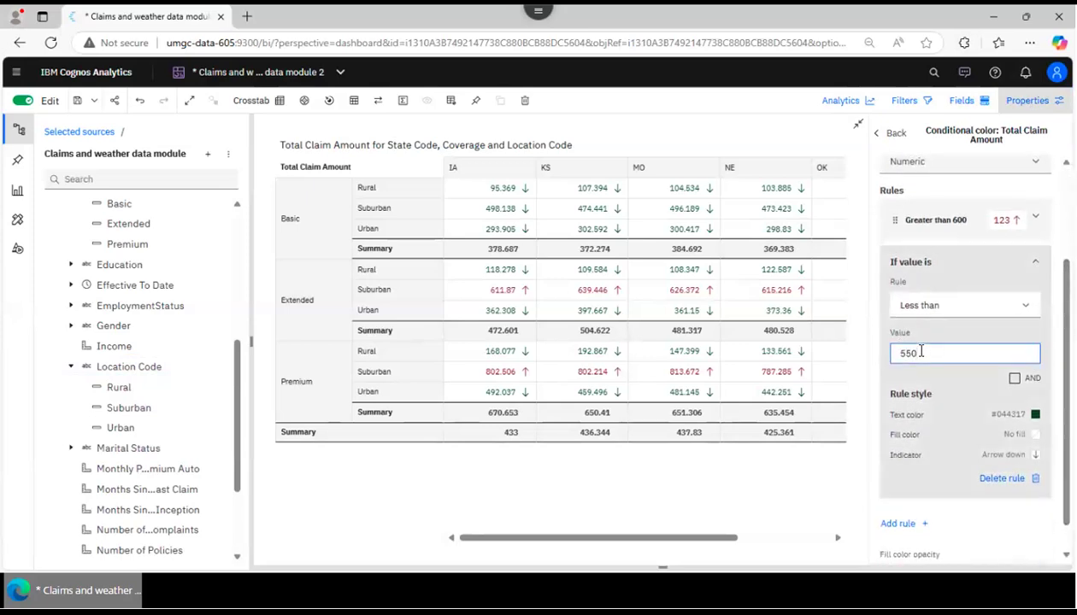
{"action": "key", "text": "BackSpace"}
{"action": "type", "text": "400"}
{"action": "left_click", "coordinate": [873, 376]}
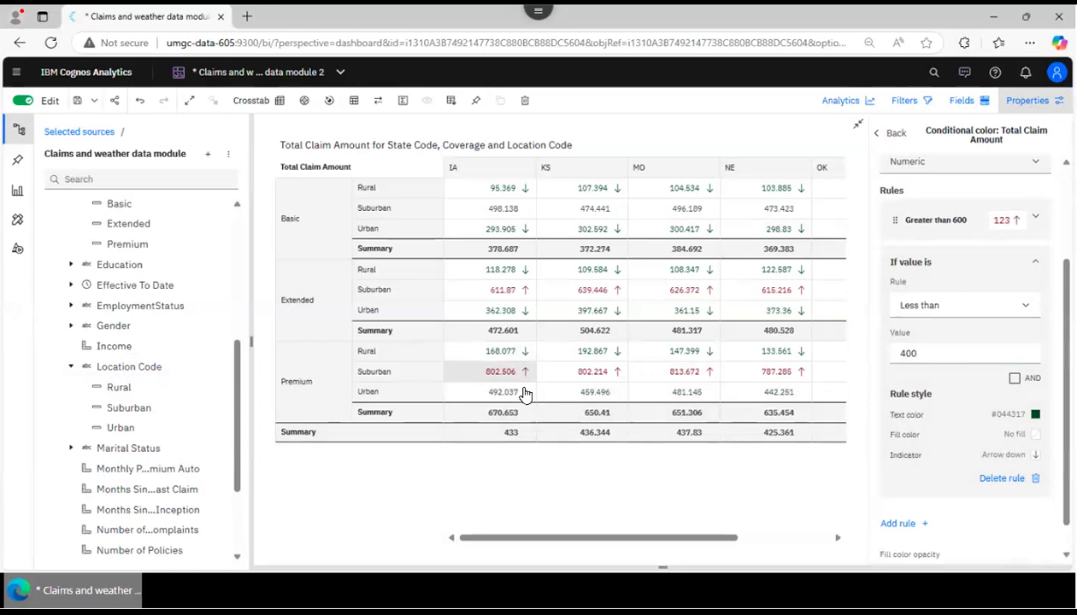
Save the Claims and weather data module 2 dashboard
{"action": "left_click_drag", "start_coordinate": [1055, 401], "coordinate": [1053, 329]}
{"action": "scroll", "coordinate": [966, 342], "scroll_direction": "up", "scroll_amount": 3}
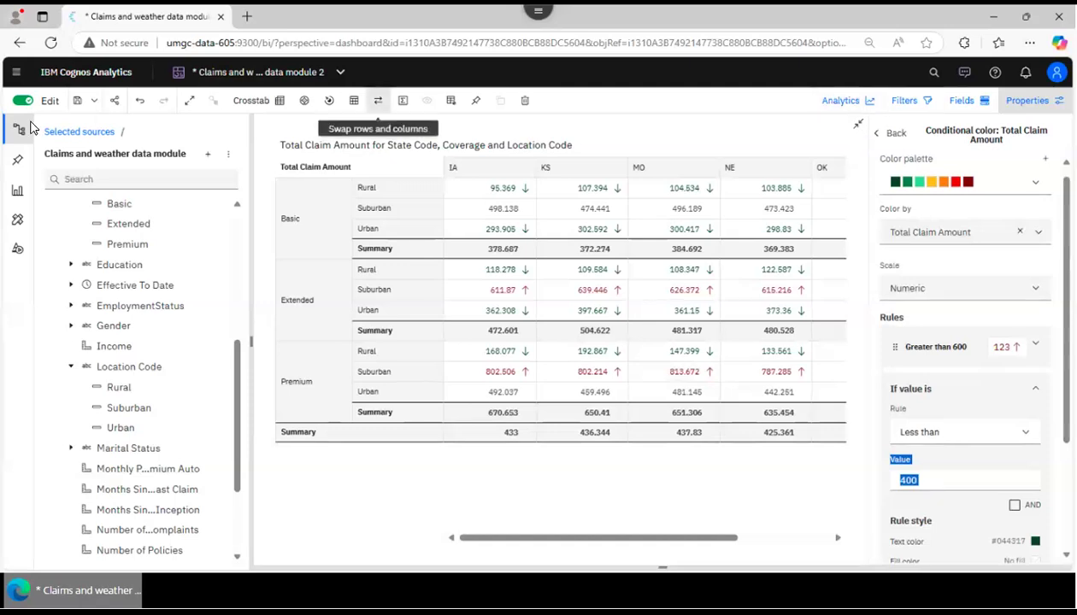
{"action": "left_click", "coordinate": [77, 100]}
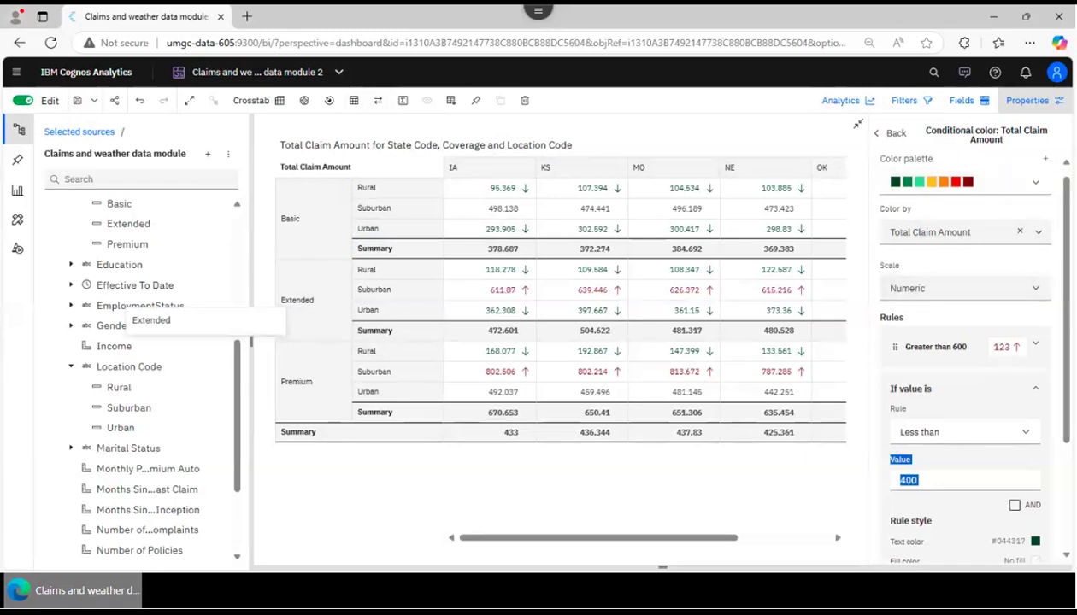
Return to the crosstab's visualization properties and set the summary fill color to red (#FA4D56)
{"action": "left_click_drag", "start_coordinate": [1055, 224], "coordinate": [1056, 276]}
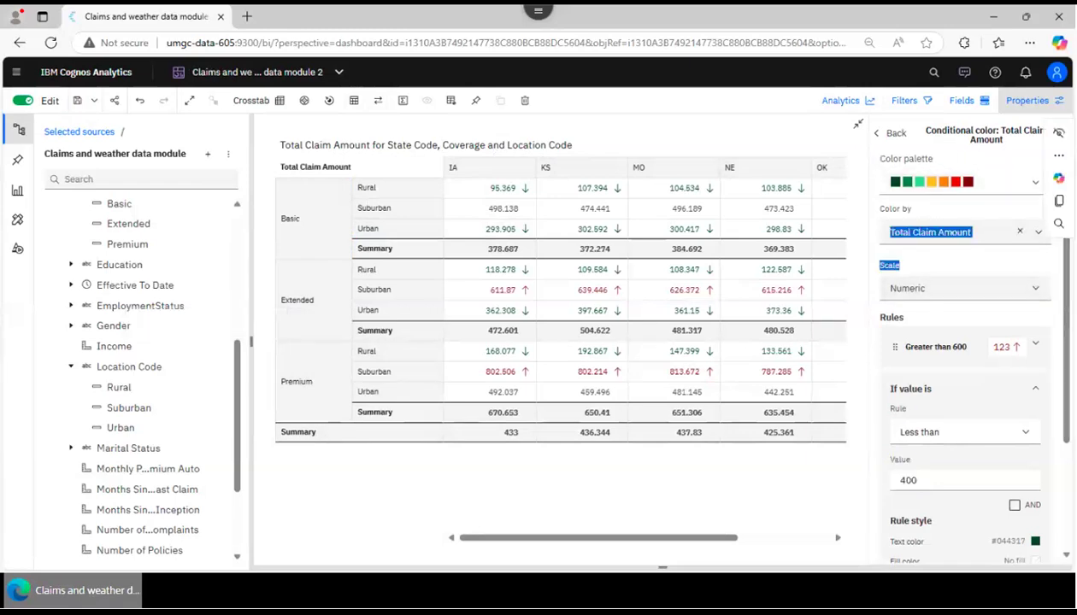
{"action": "scroll", "coordinate": [966, 355], "scroll_direction": "down", "scroll_amount": 2}
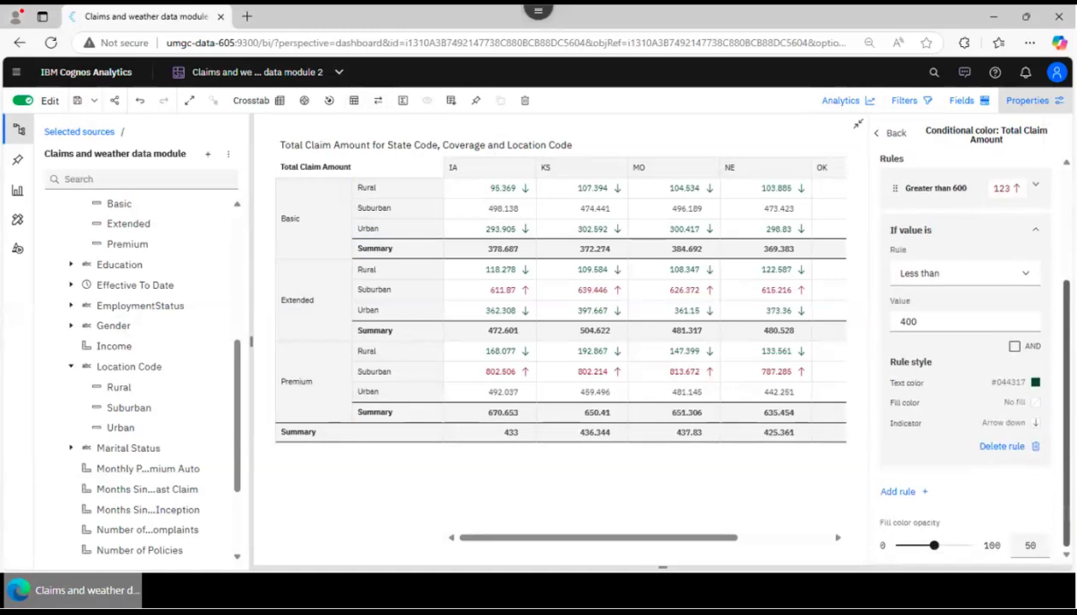
{"action": "scroll", "coordinate": [958, 356], "scroll_direction": "up", "scroll_amount": 2}
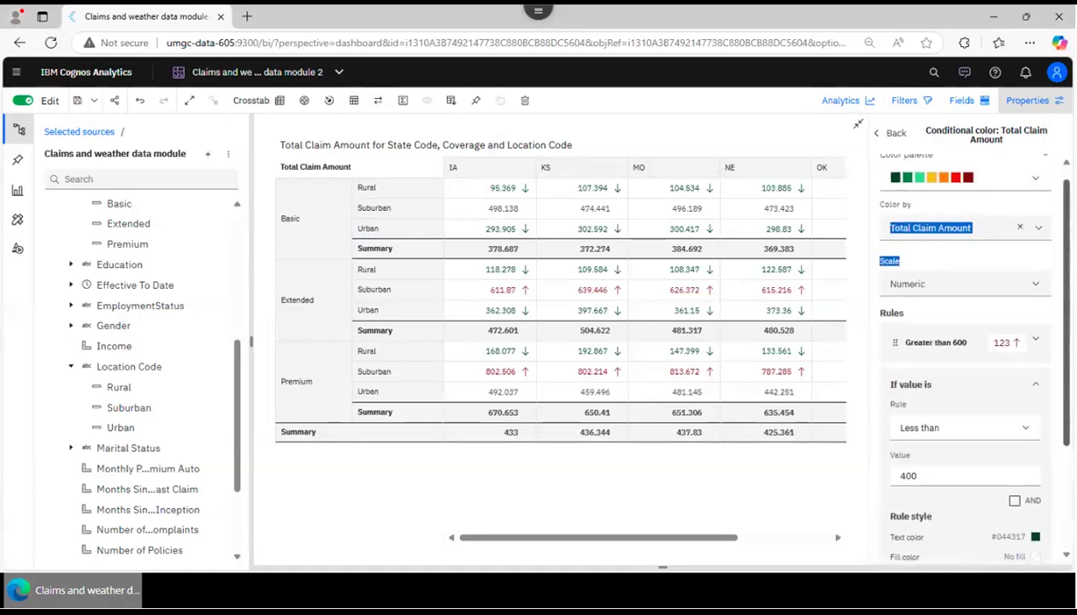
{"action": "left_click", "coordinate": [899, 135]}
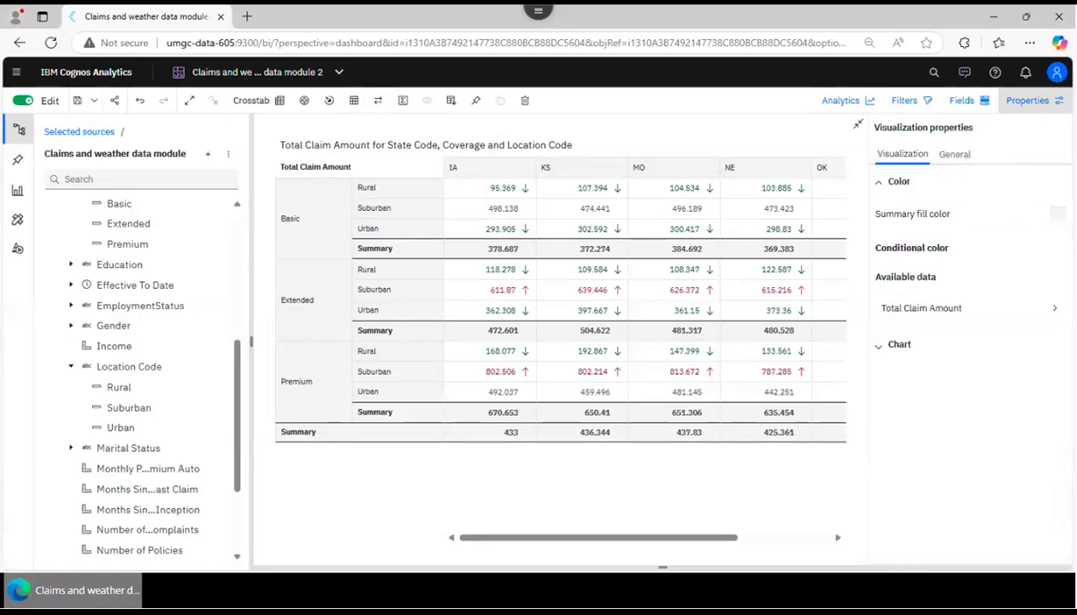
{"action": "left_click", "coordinate": [1057, 215]}
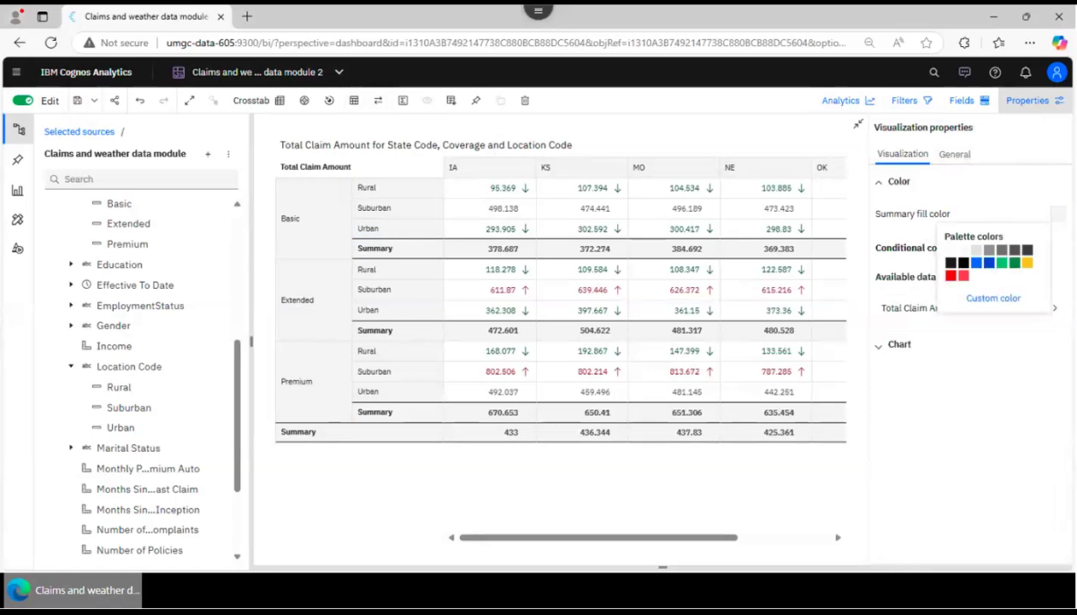
{"action": "left_click", "coordinate": [962, 275]}
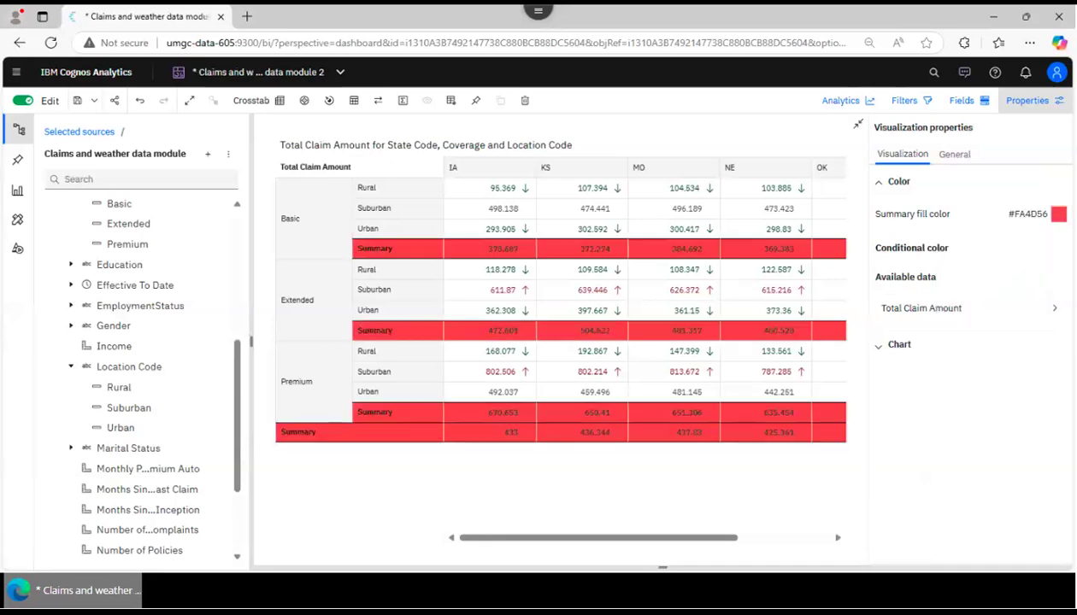
Change the crosstab's summary fill color to the custom light purple #E8DAFF and save the dashboard
{"action": "left_click", "coordinate": [1057, 214]}
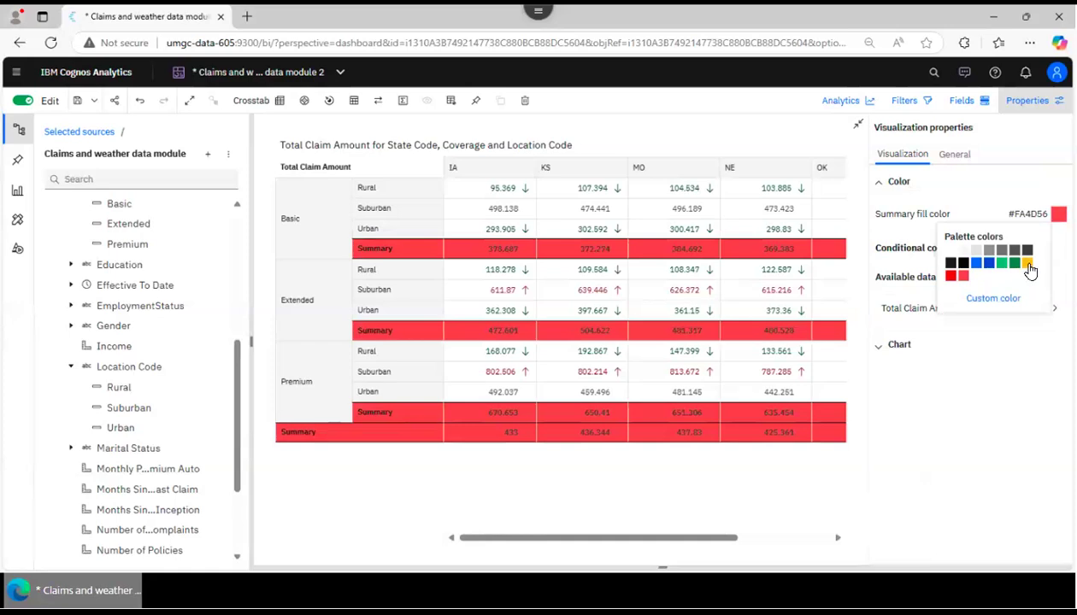
{"action": "left_click", "coordinate": [1005, 299]}
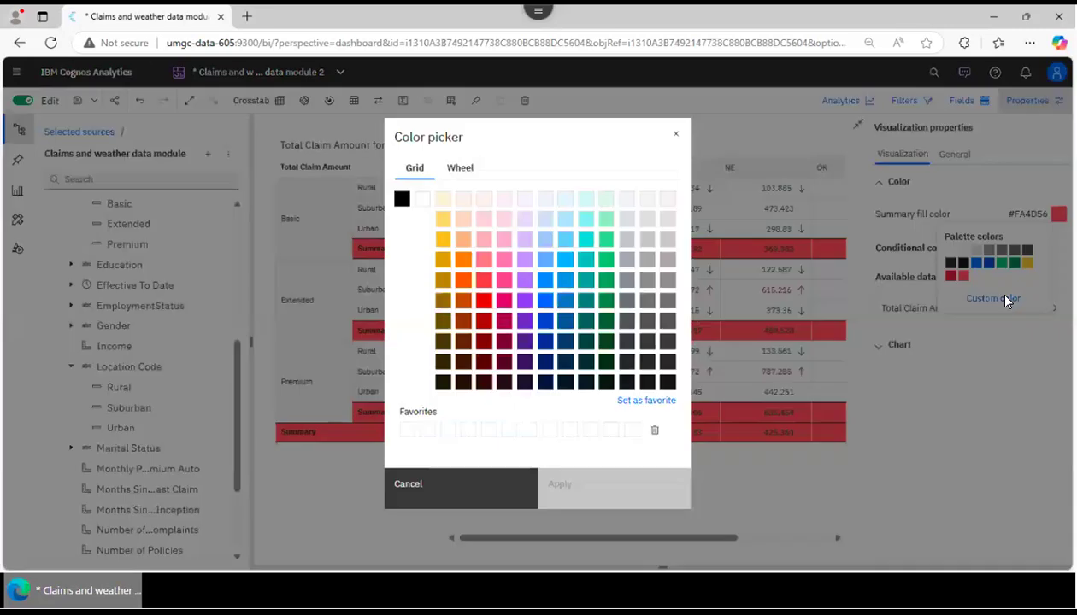
{"action": "left_click", "coordinate": [524, 221]}
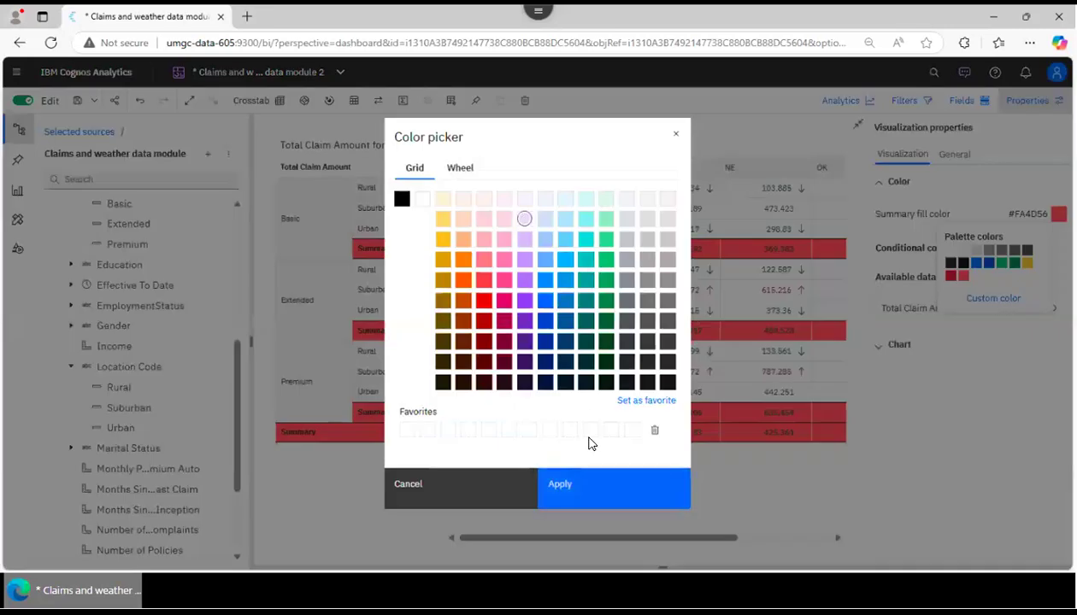
{"action": "left_click", "coordinate": [583, 504]}
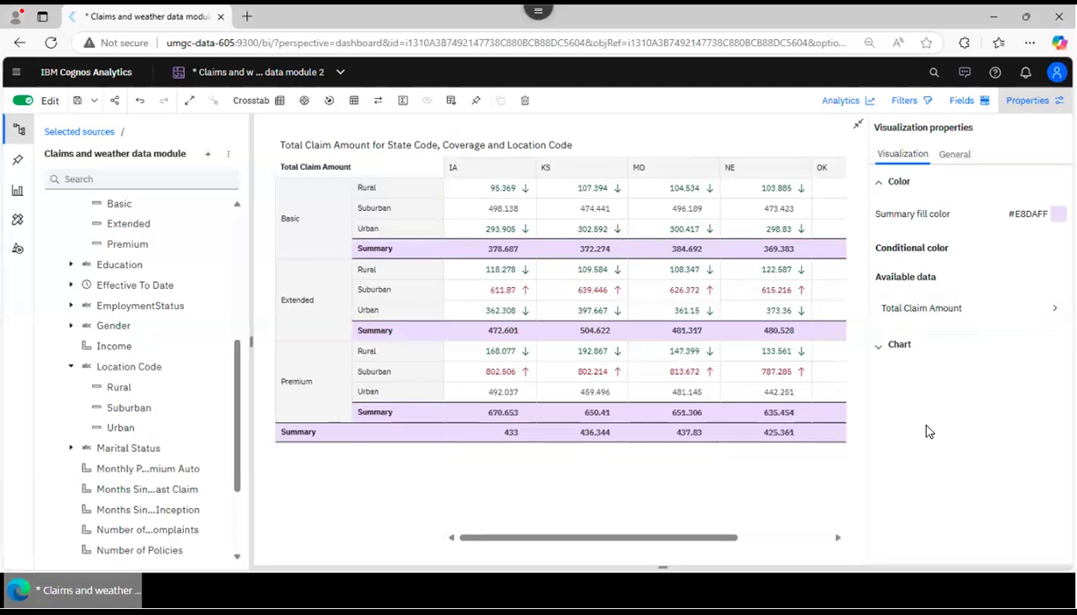
{"action": "left_click_drag", "start_coordinate": [518, 544], "coordinate": [402, 527]}
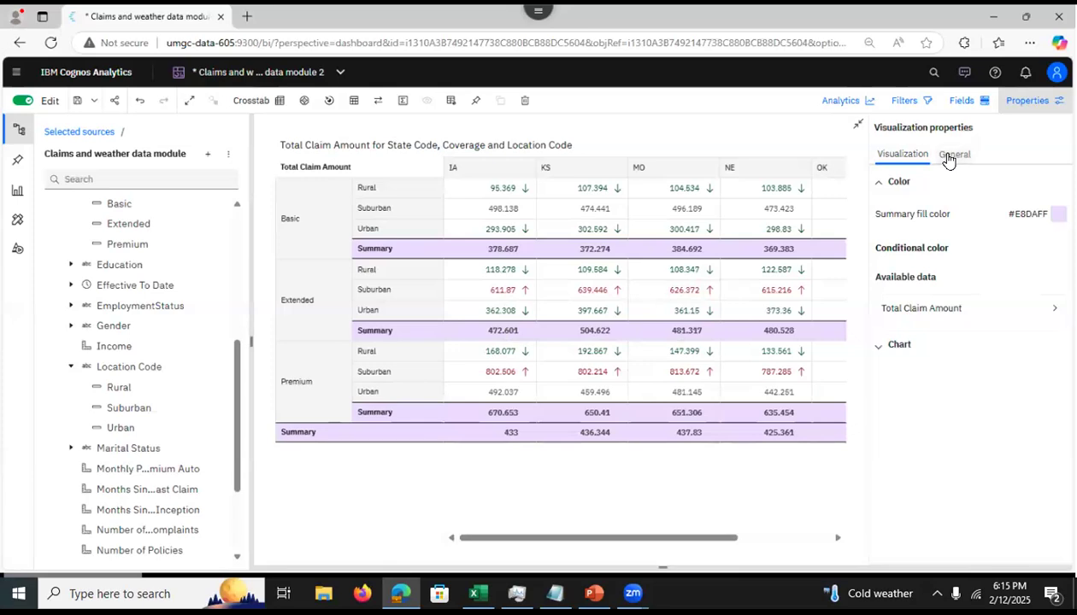
{"action": "left_click", "coordinate": [78, 103]}
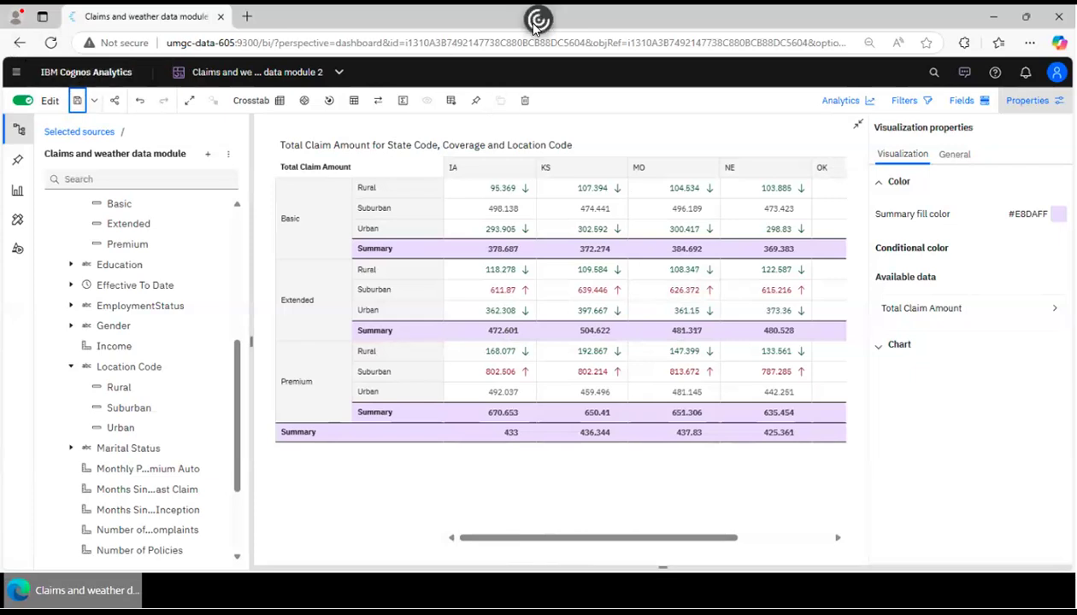
Switch to the Cognos analytics Session 2 presentation in PowerPoint and look through slides 27 to 30 on stories
{"action": "mouse_move", "coordinate": [542, 26]}
{"action": "left_click", "coordinate": [538, 60]}
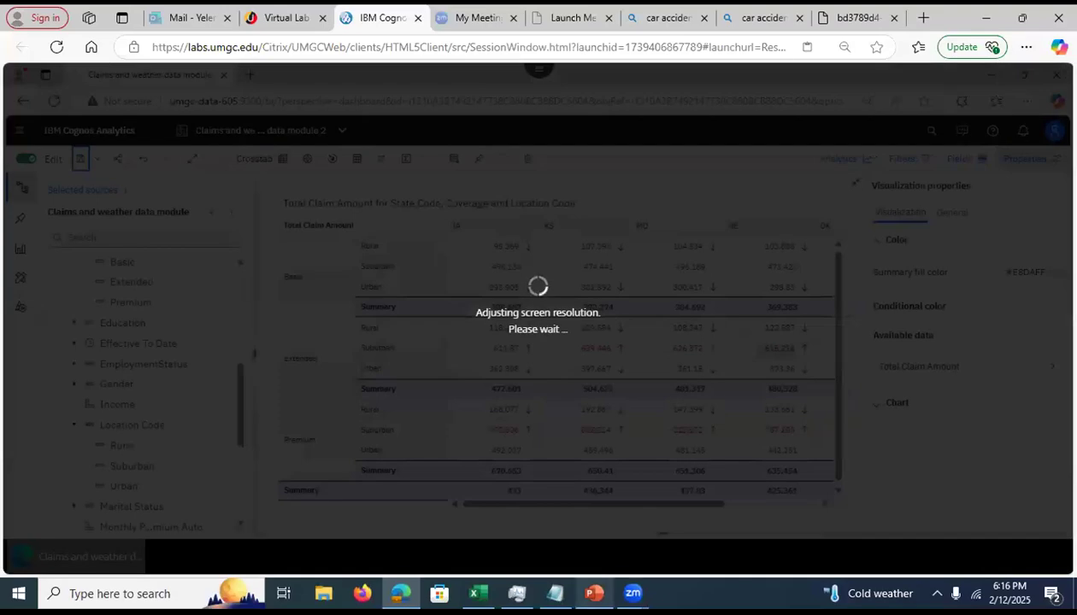
{"action": "left_click", "coordinate": [594, 593]}
{"action": "left_click", "coordinate": [38, 431]}
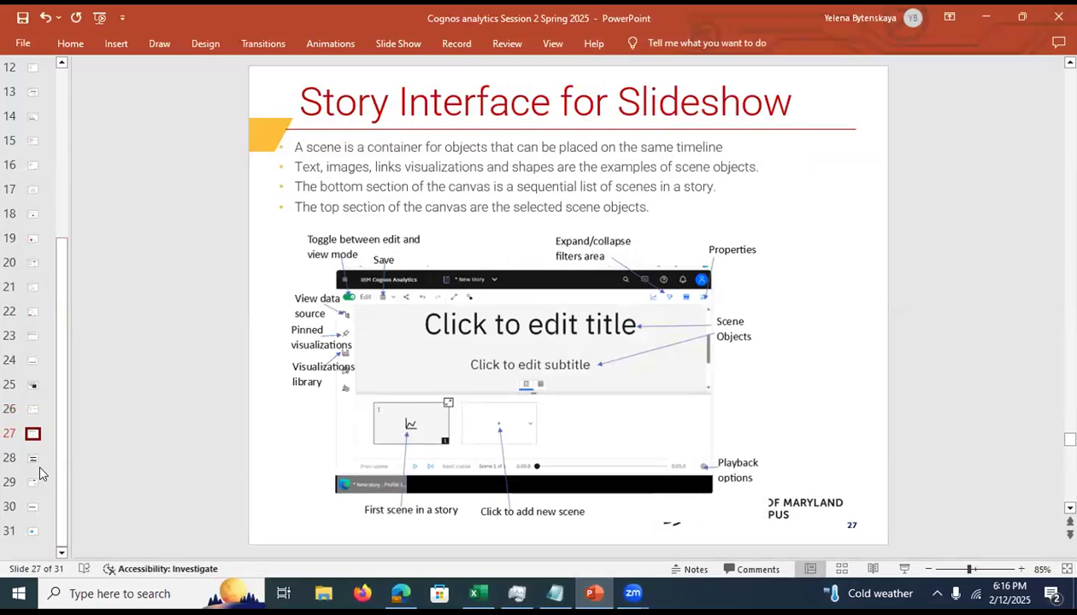
{"action": "left_click", "coordinate": [34, 467]}
{"action": "left_click", "coordinate": [31, 489]}
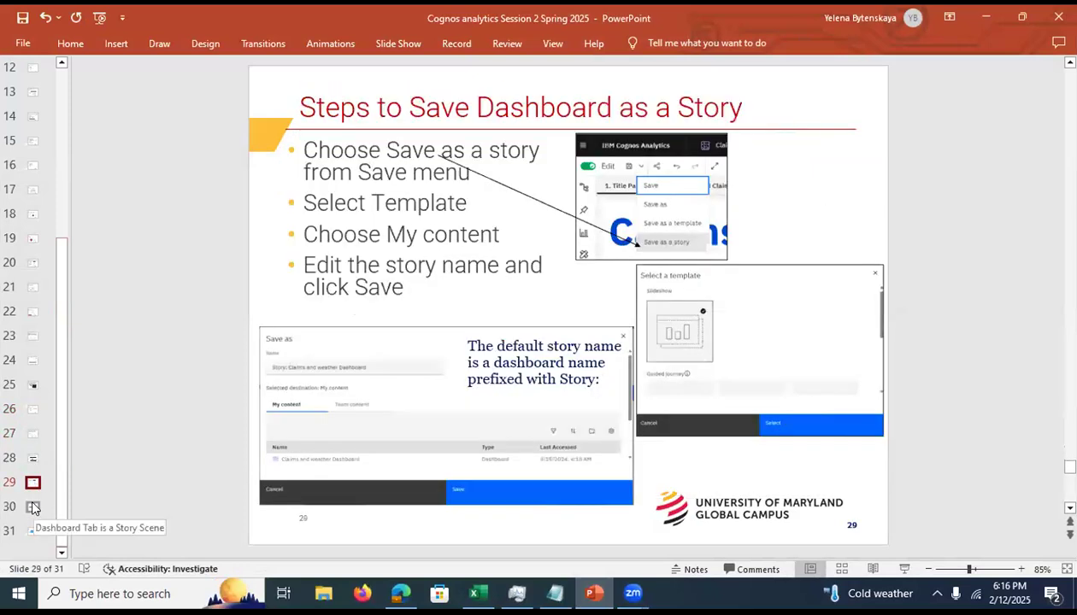
{"action": "left_click", "coordinate": [33, 508]}
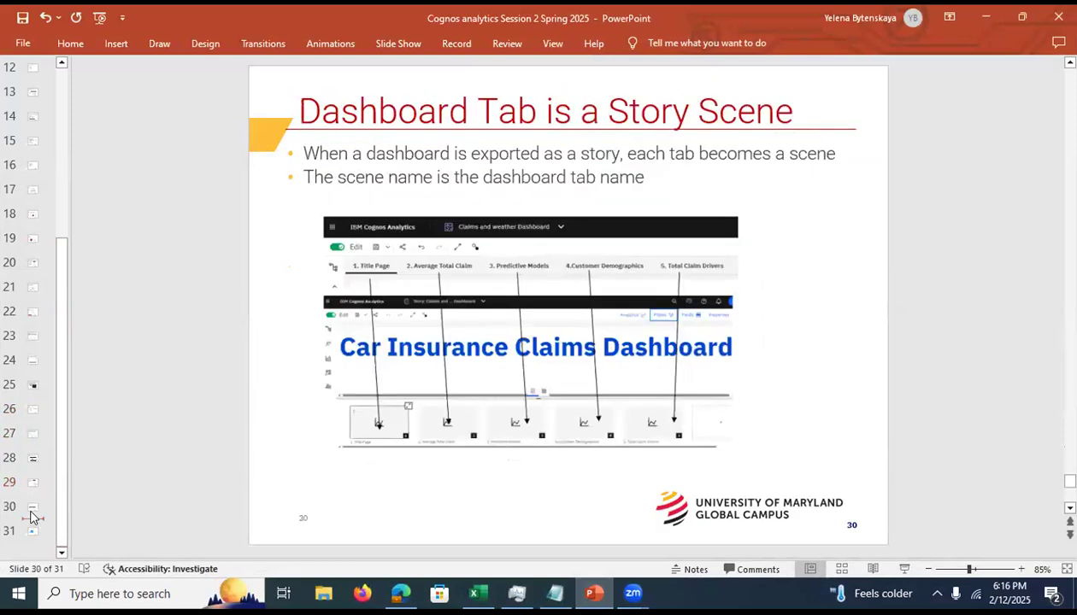
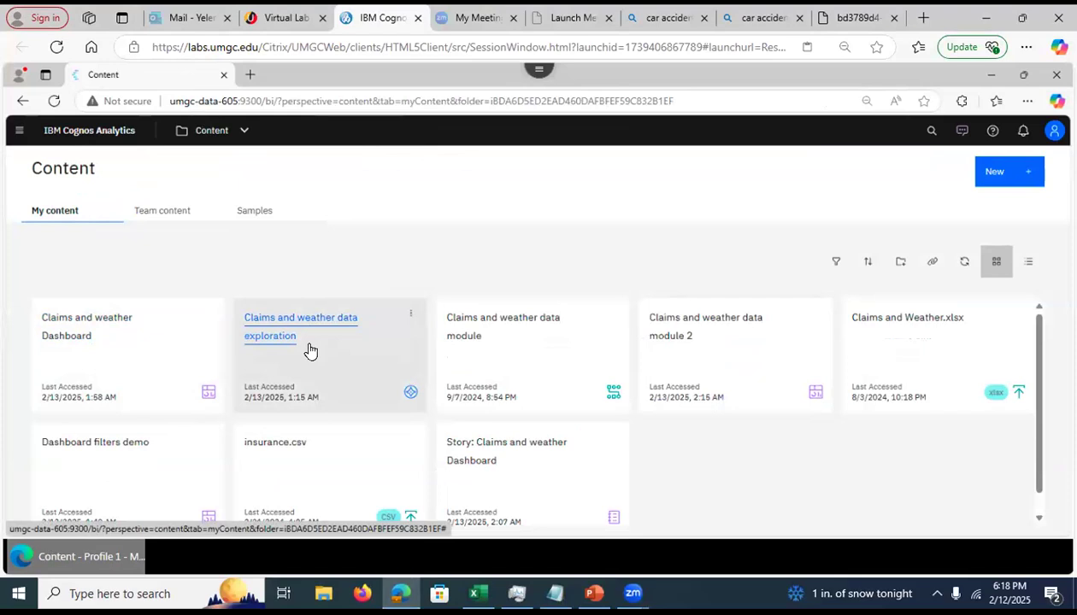
Open Claims and weather data exploration from My content and add a single visualization card
{"action": "left_click", "coordinate": [307, 349]}
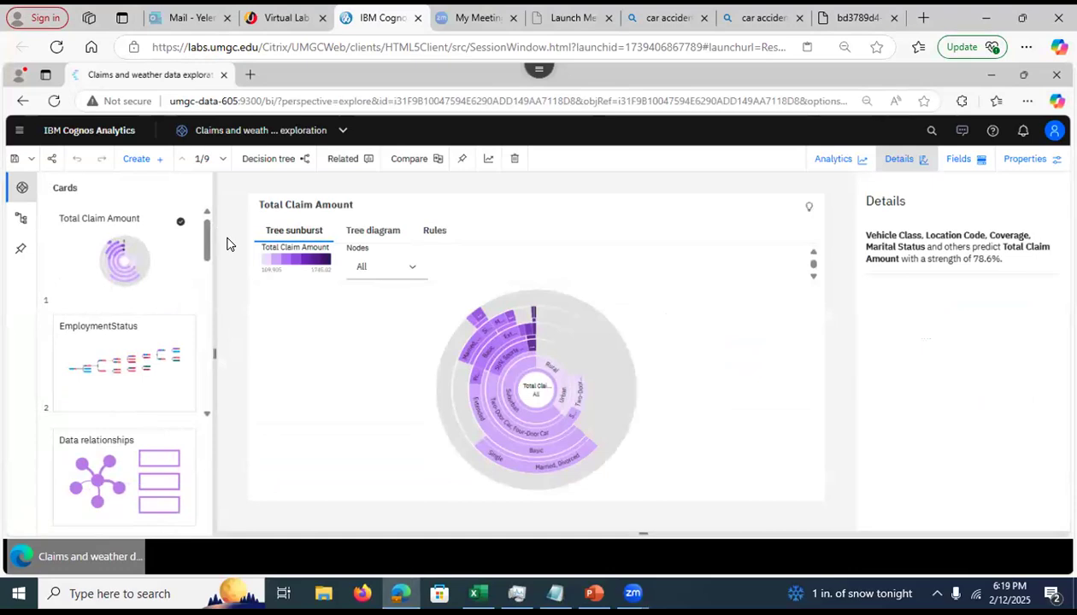
{"action": "left_click", "coordinate": [135, 162]}
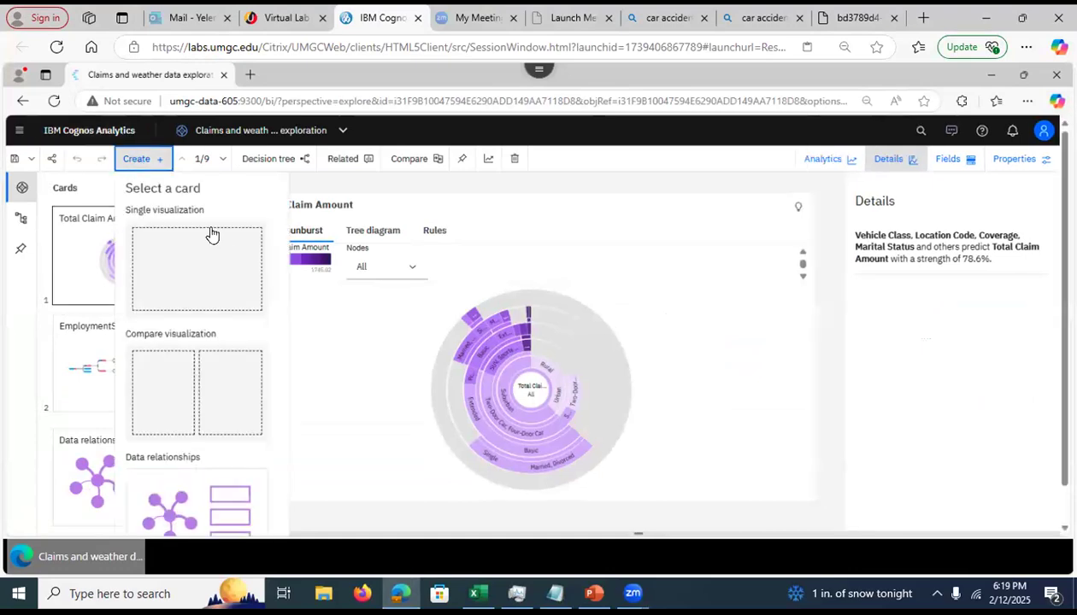
{"action": "left_click", "coordinate": [185, 256]}
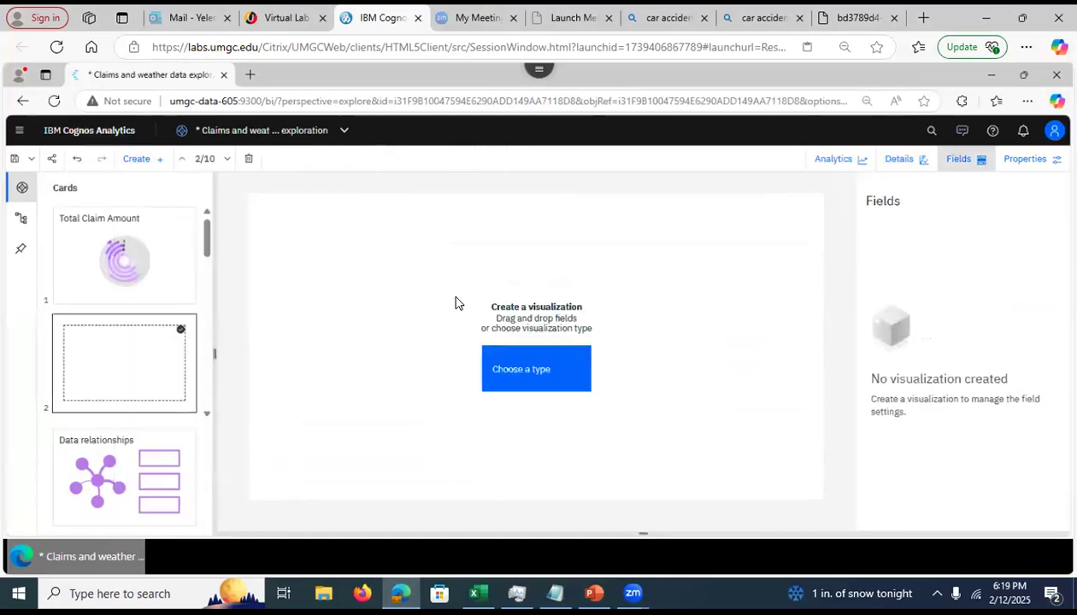
Make the new card a Table visualization and save the exploration
{"action": "left_click", "coordinate": [527, 377]}
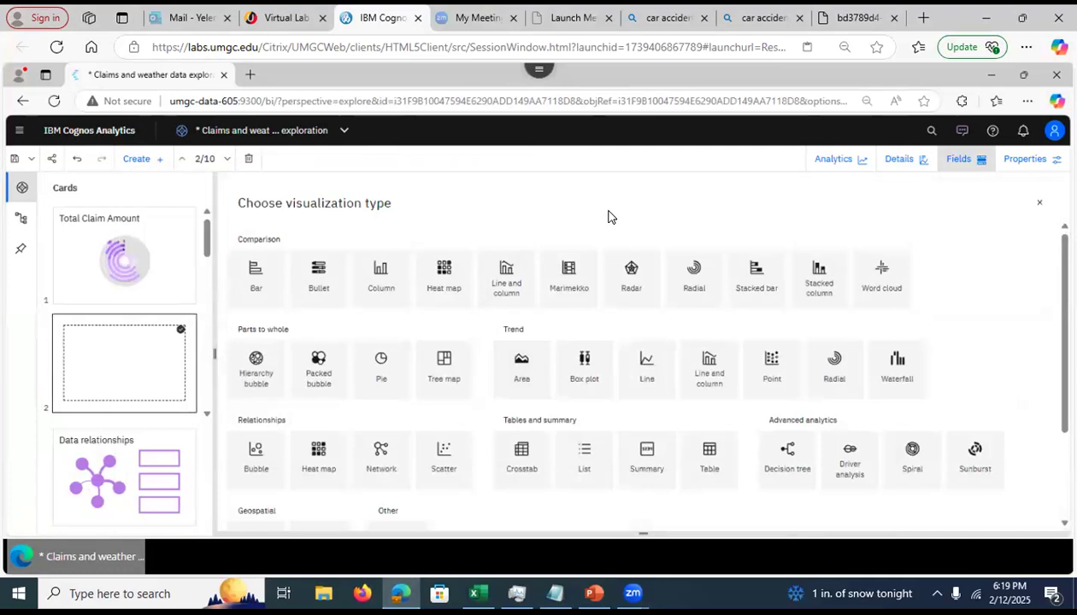
{"action": "left_click_drag", "start_coordinate": [1064, 308], "coordinate": [1064, 339]}
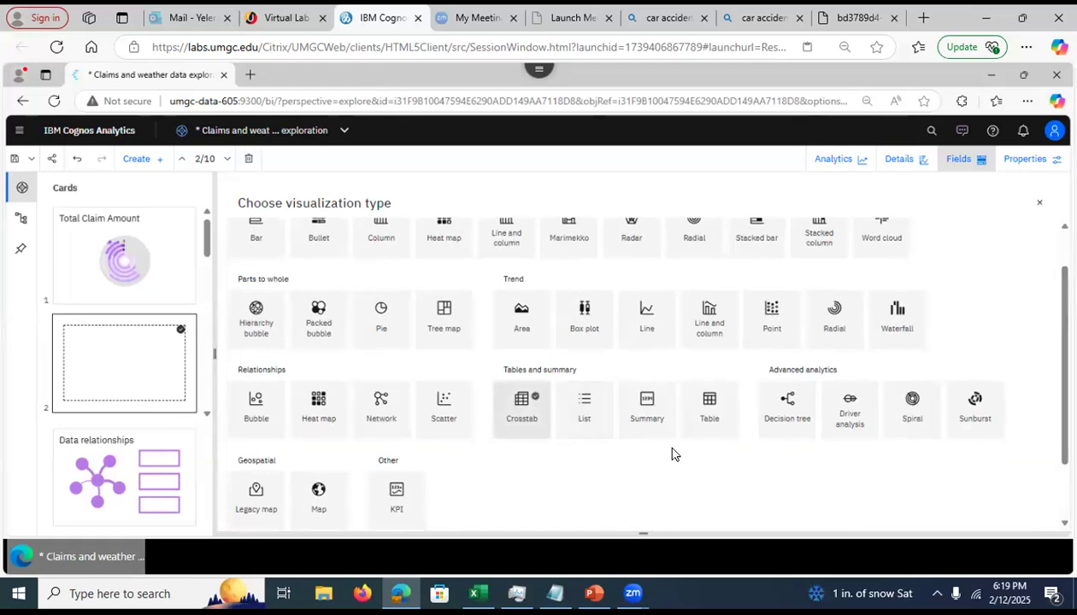
{"action": "left_click", "coordinate": [706, 404]}
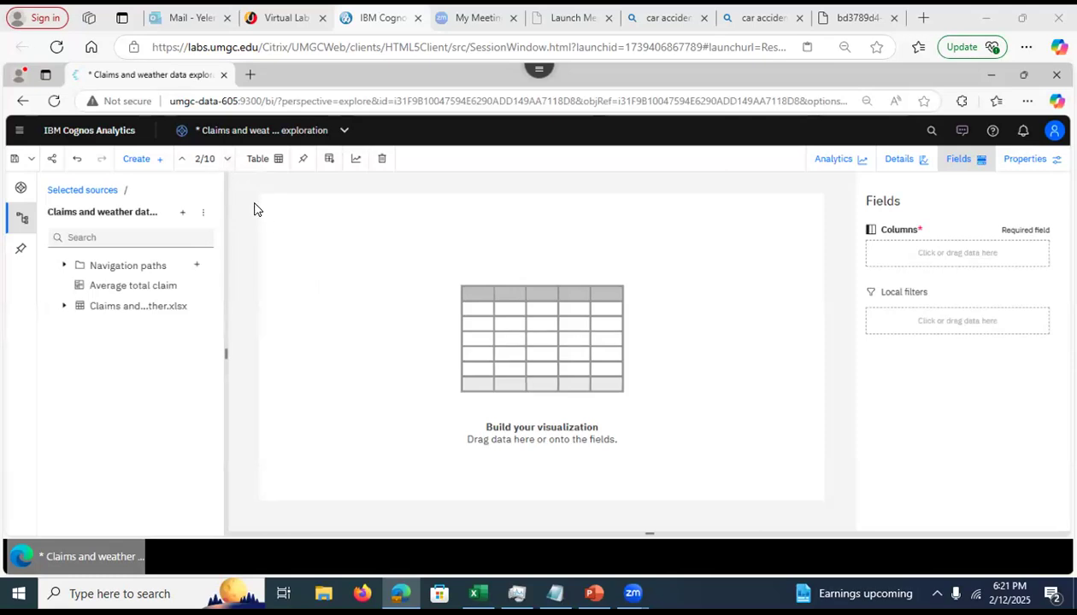
{"action": "left_click", "coordinate": [15, 159]}
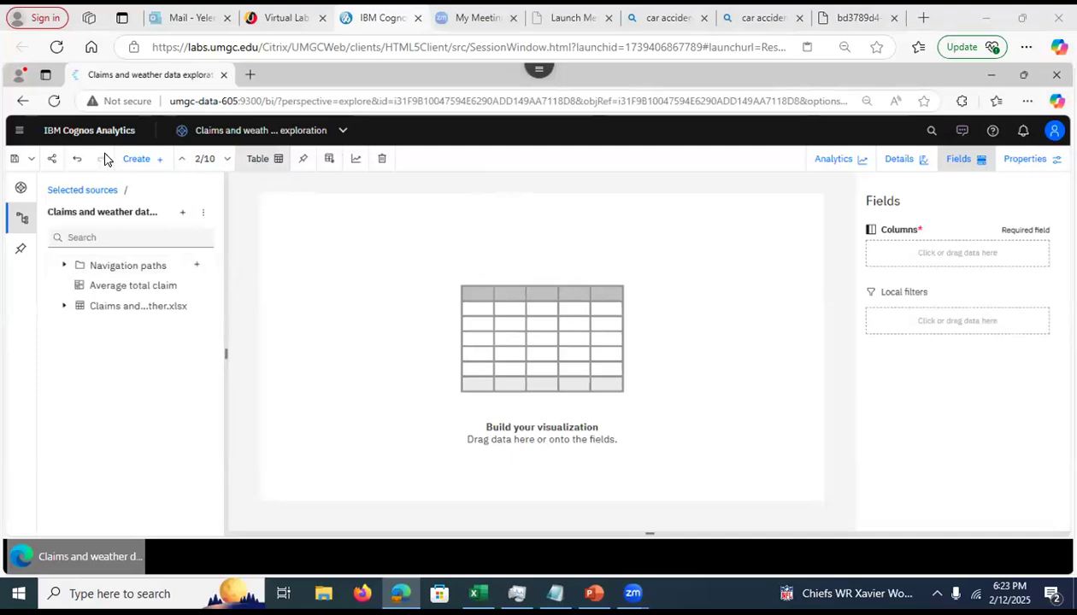
Add another single visualization card and expand the Assistant's full field list for the Claims and weather data module
{"action": "left_click", "coordinate": [138, 162]}
{"action": "left_click", "coordinate": [181, 261]}
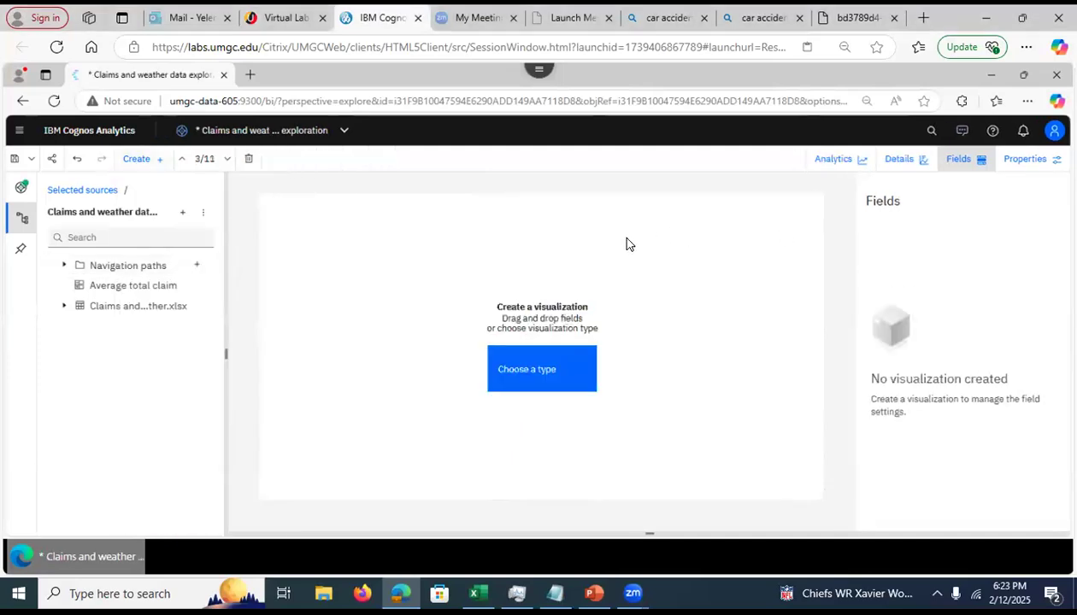
{"action": "left_click", "coordinate": [955, 138]}
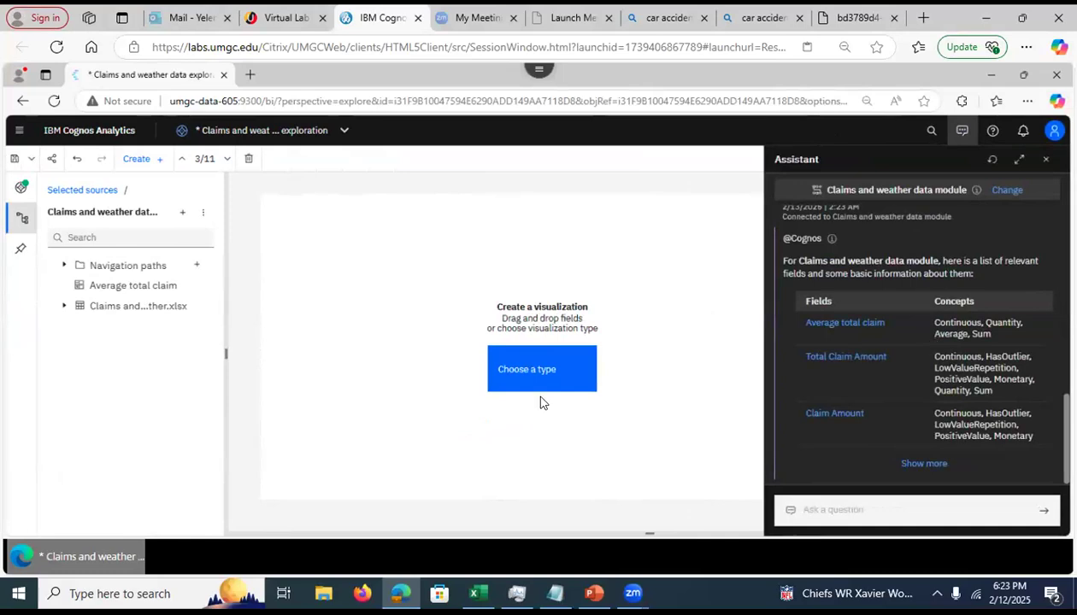
{"action": "left_click", "coordinate": [924, 463]}
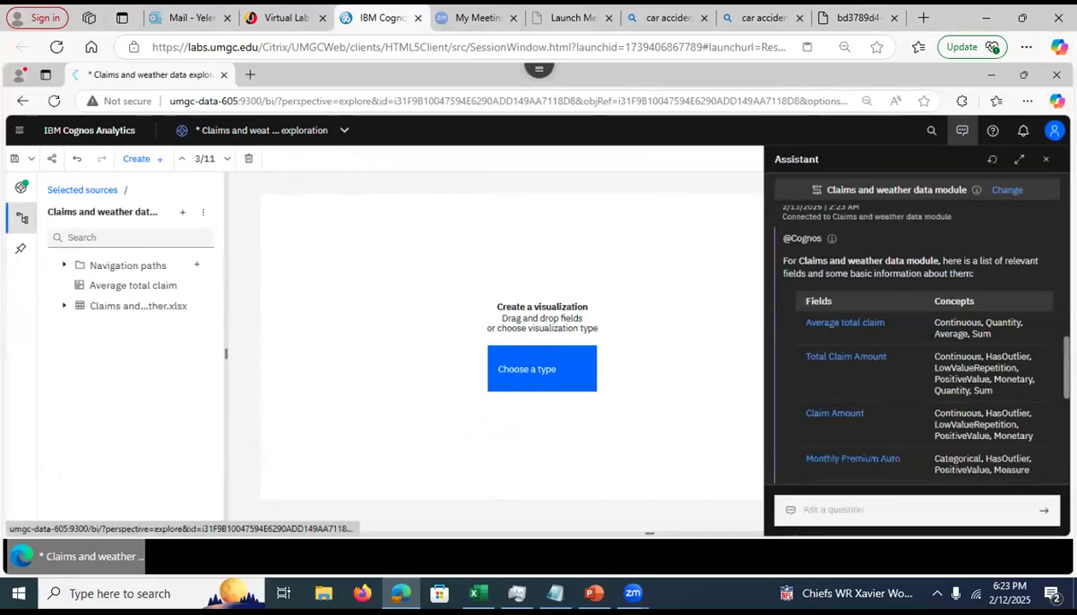
{"action": "scroll", "coordinate": [915, 359], "scroll_direction": "down", "scroll_amount": 5}
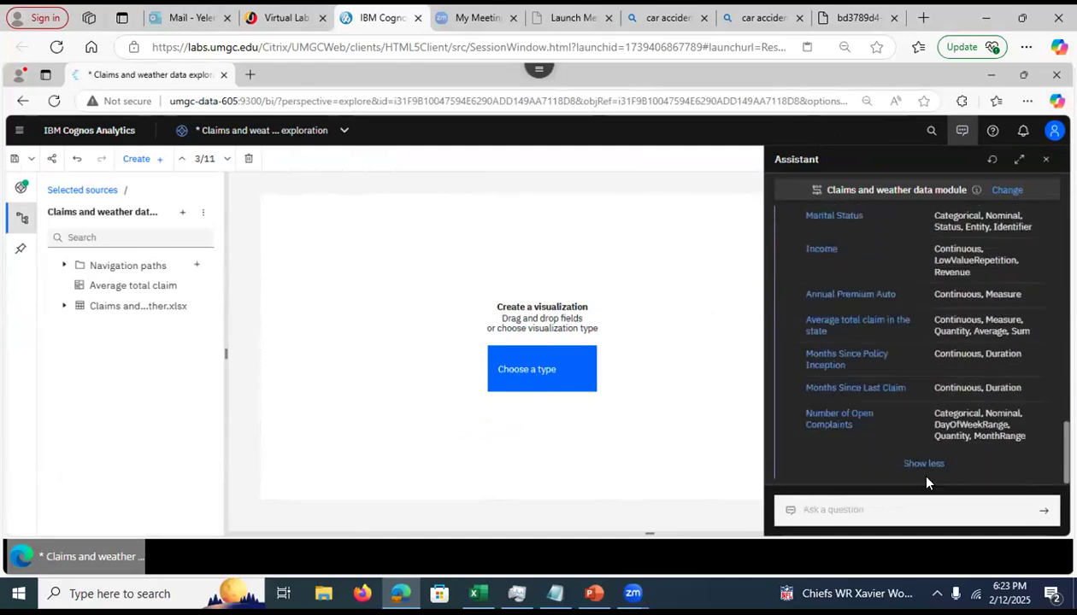
Ask the Assistant to "suggest questions" and choose "Which Location Code has the top Total Claim Amount?"
{"action": "left_click", "coordinate": [869, 504]}
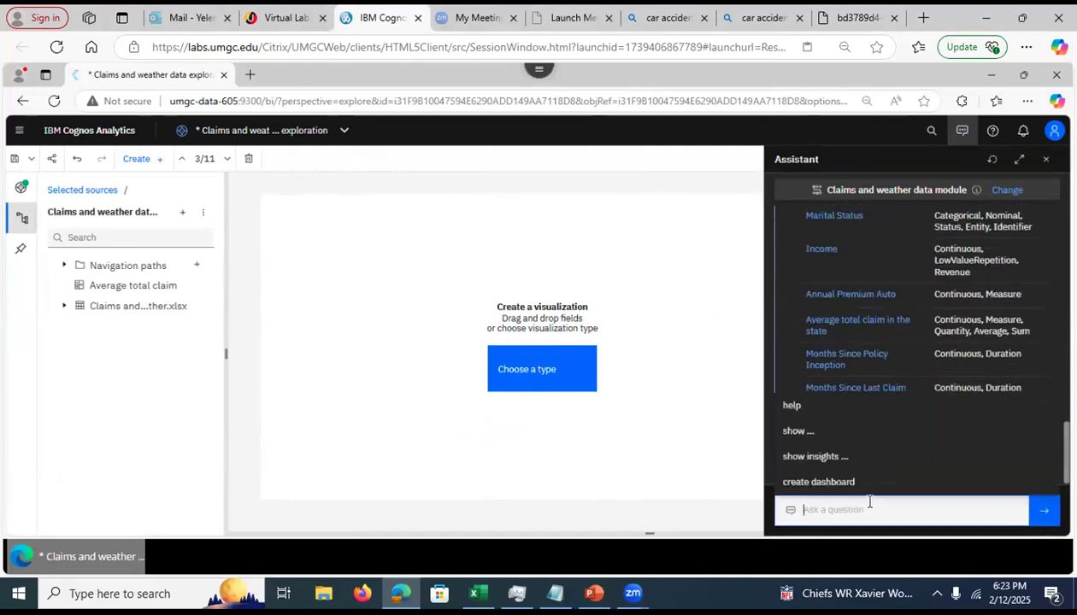
{"action": "type", "text": "sugg"}
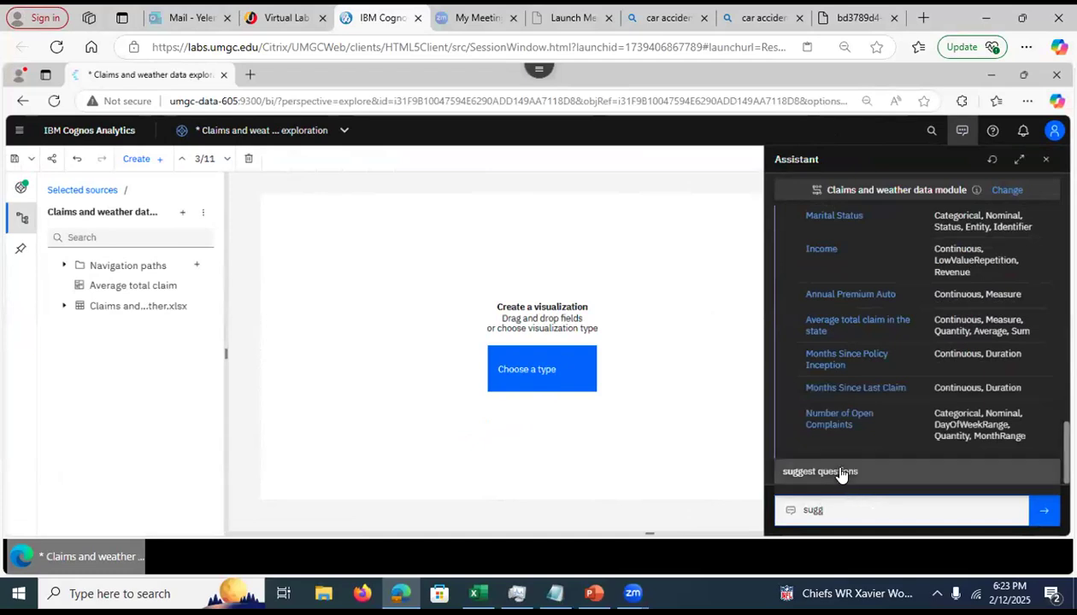
{"action": "left_click", "coordinate": [841, 473]}
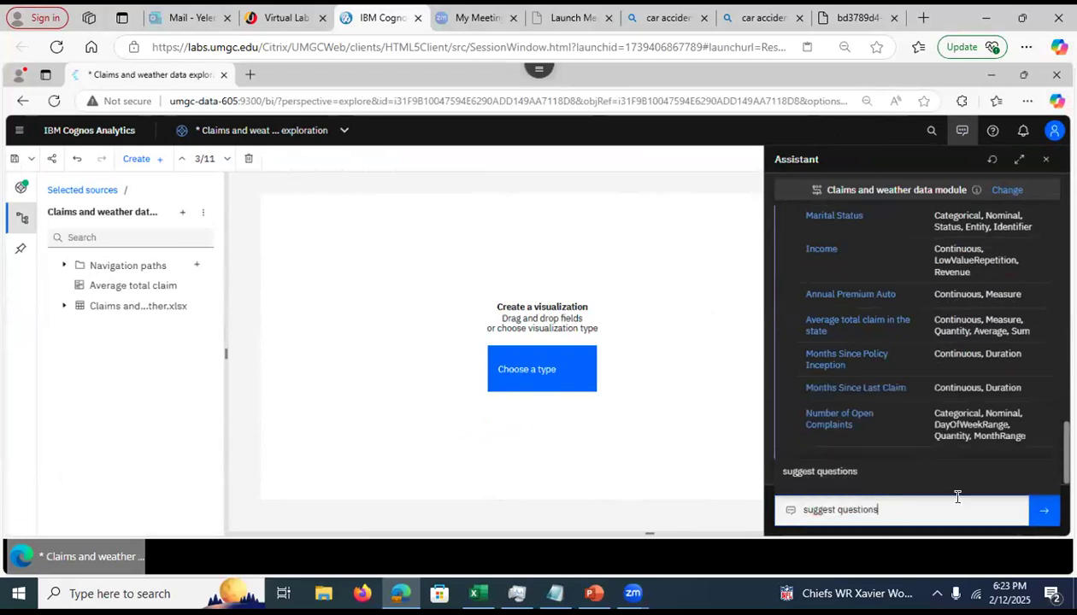
{"action": "left_click", "coordinate": [1043, 510]}
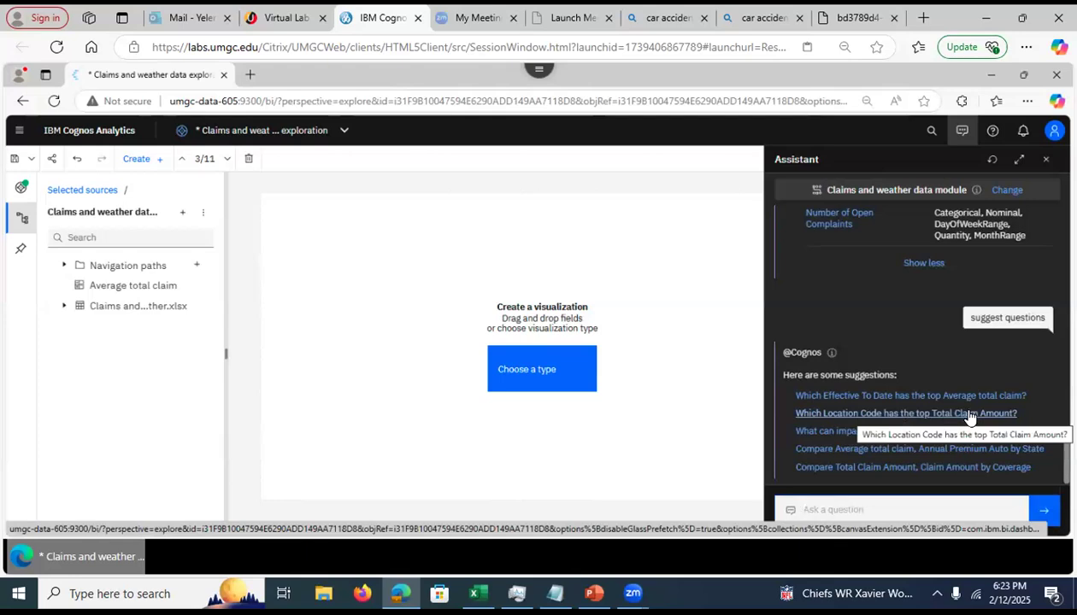
{"action": "left_click", "coordinate": [831, 414]}
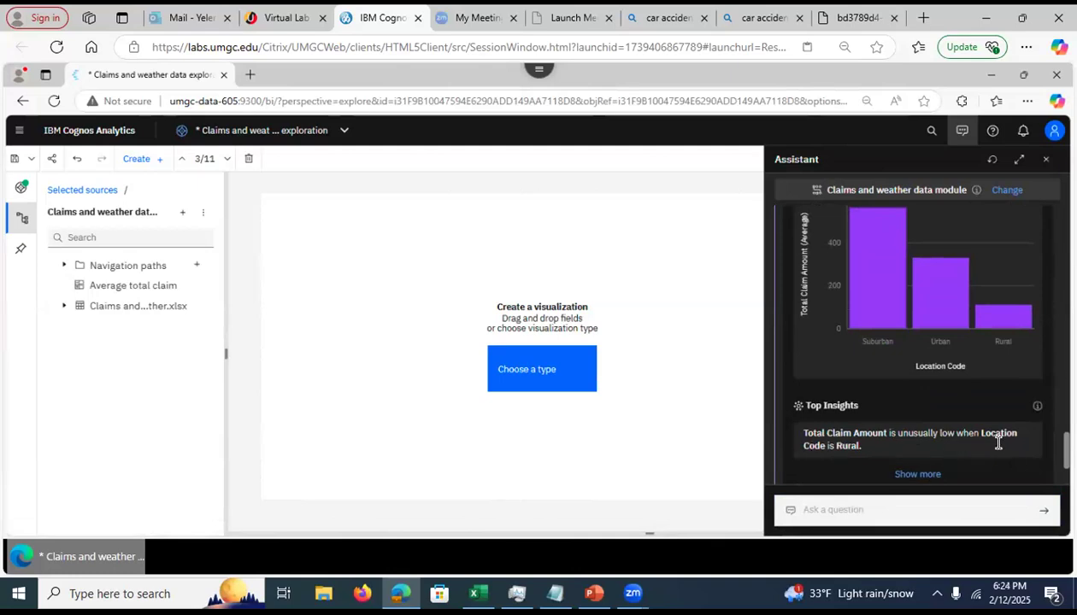
Preview the Assistant's alternative charts for Total Claim Amount by Location Code and place the column chart on the blank card
{"action": "scroll", "coordinate": [917, 384], "scroll_direction": "up", "scroll_amount": 3}
{"action": "scroll", "coordinate": [917, 384], "scroll_direction": "down", "scroll_amount": 1}
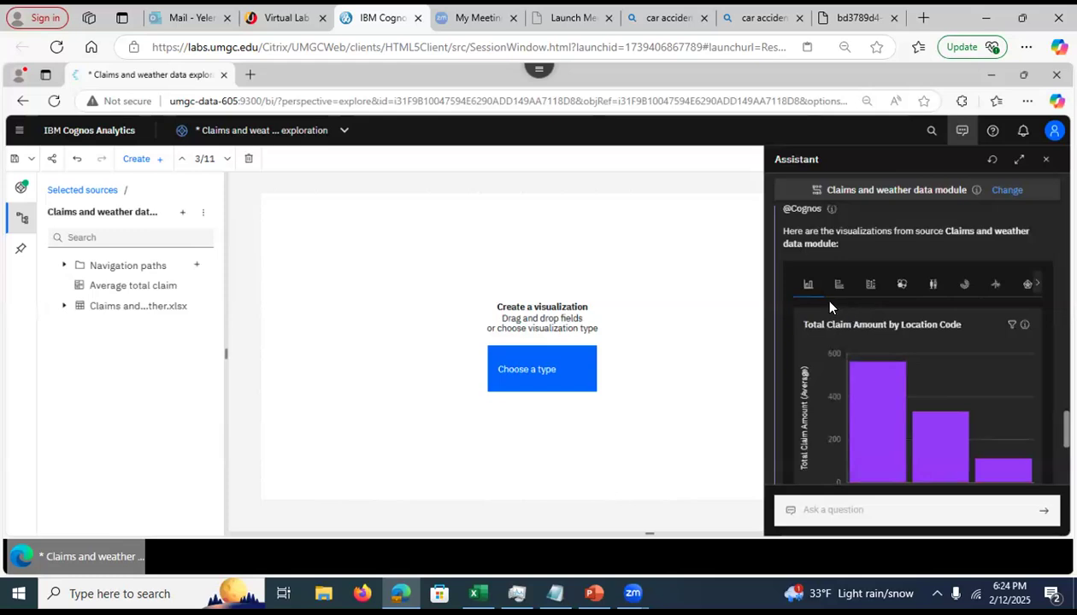
{"action": "left_click", "coordinate": [838, 291]}
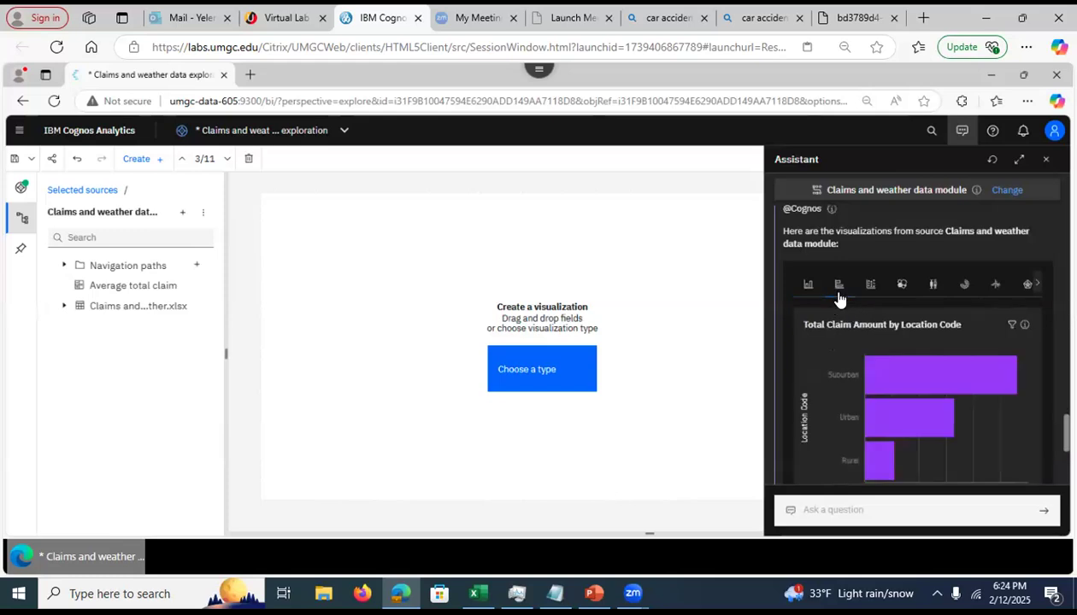
{"action": "left_click", "coordinate": [868, 287]}
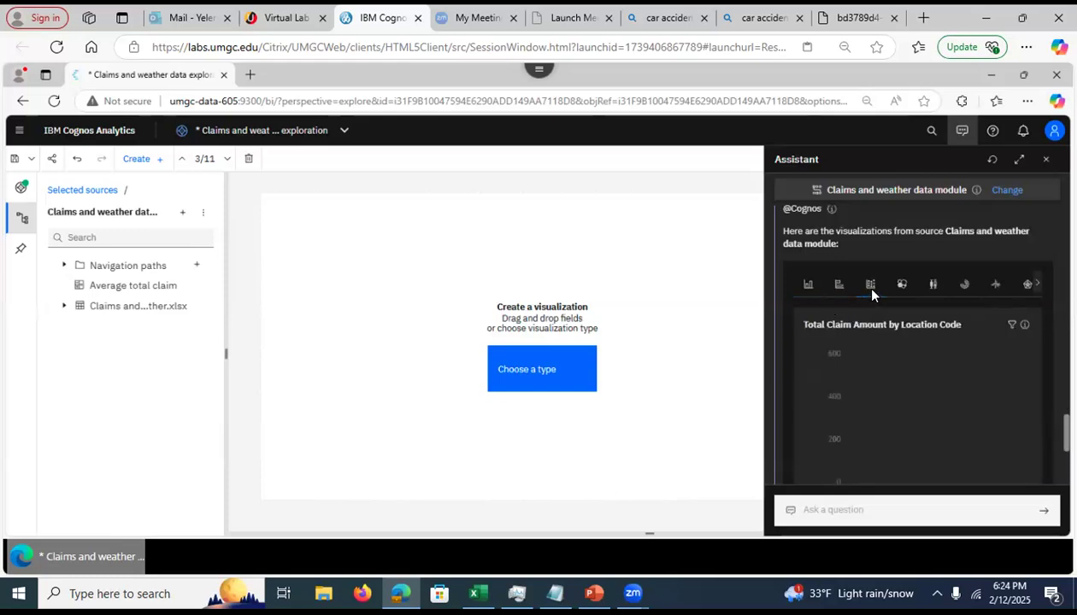
{"action": "left_click", "coordinate": [901, 291]}
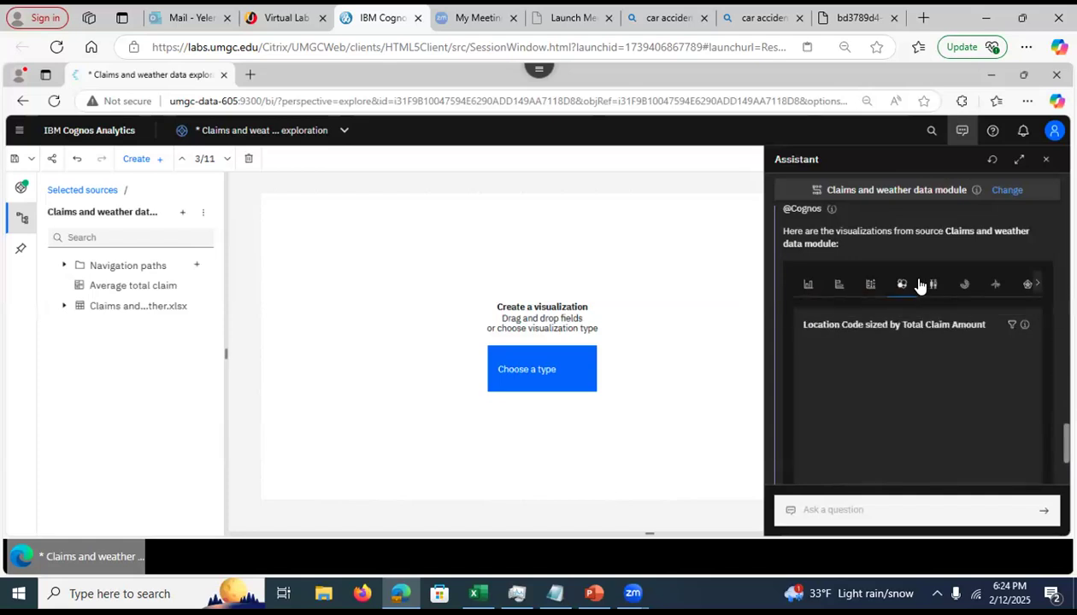
{"action": "left_click", "coordinate": [933, 289]}
{"action": "left_click", "coordinate": [810, 290]}
{"action": "left_click_drag", "start_coordinate": [927, 387], "coordinate": [487, 282]}
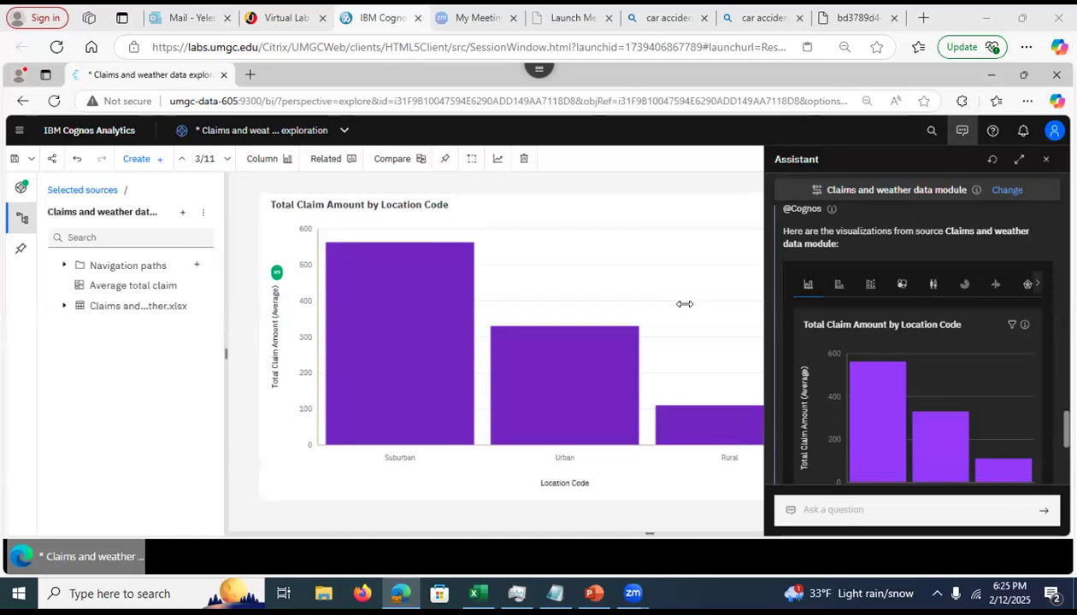
Check which fields correlate with Total Claim Amount and turn on Insights for the column chart
{"action": "left_click", "coordinate": [277, 274]}
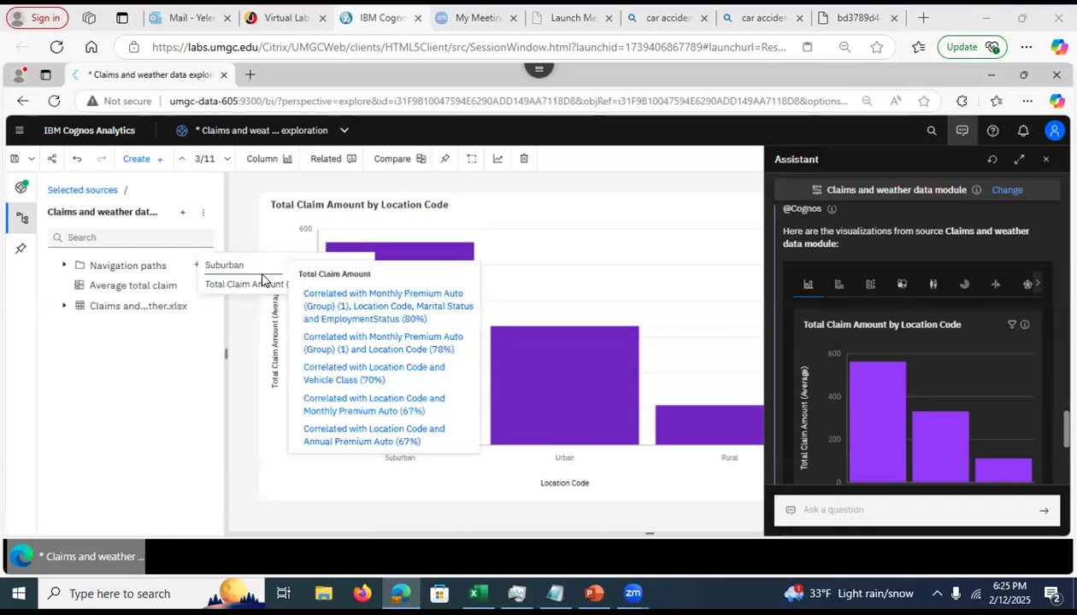
{"action": "left_click", "coordinate": [258, 341]}
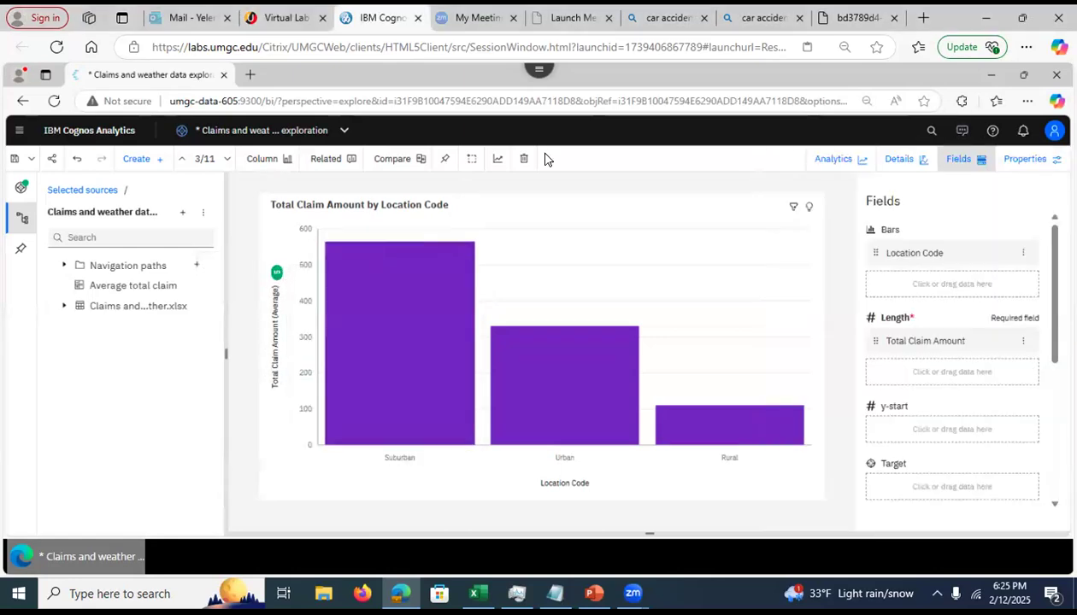
{"action": "left_click", "coordinate": [826, 165]}
{"action": "left_click", "coordinate": [1009, 267]}
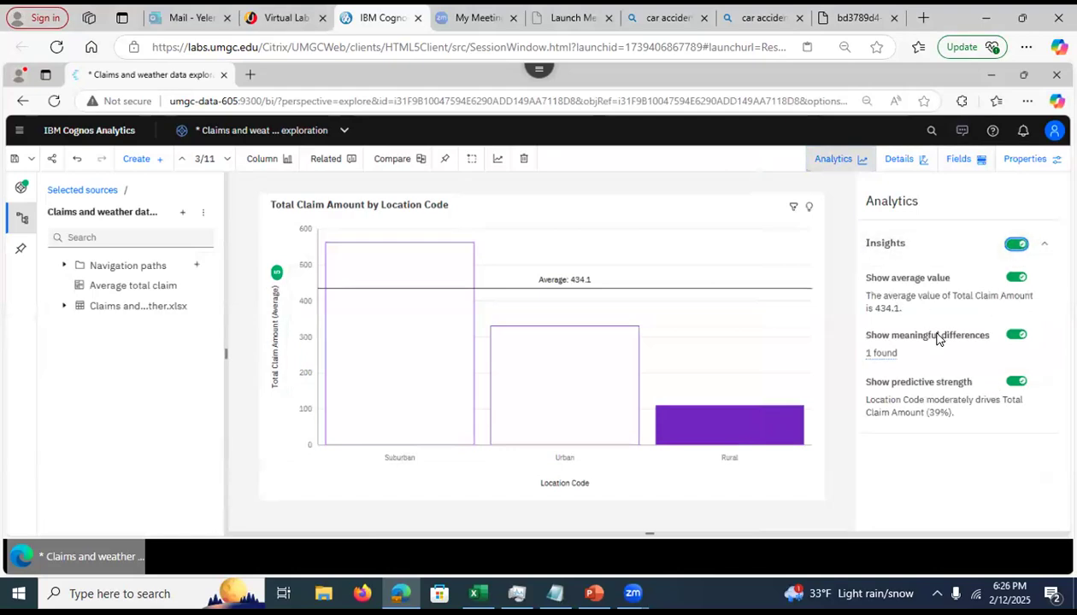
Review the fields, properties, generated details and analytics of the Total Claim Amount by Location Code chart, and save the exploration
{"action": "left_click", "coordinate": [839, 165]}
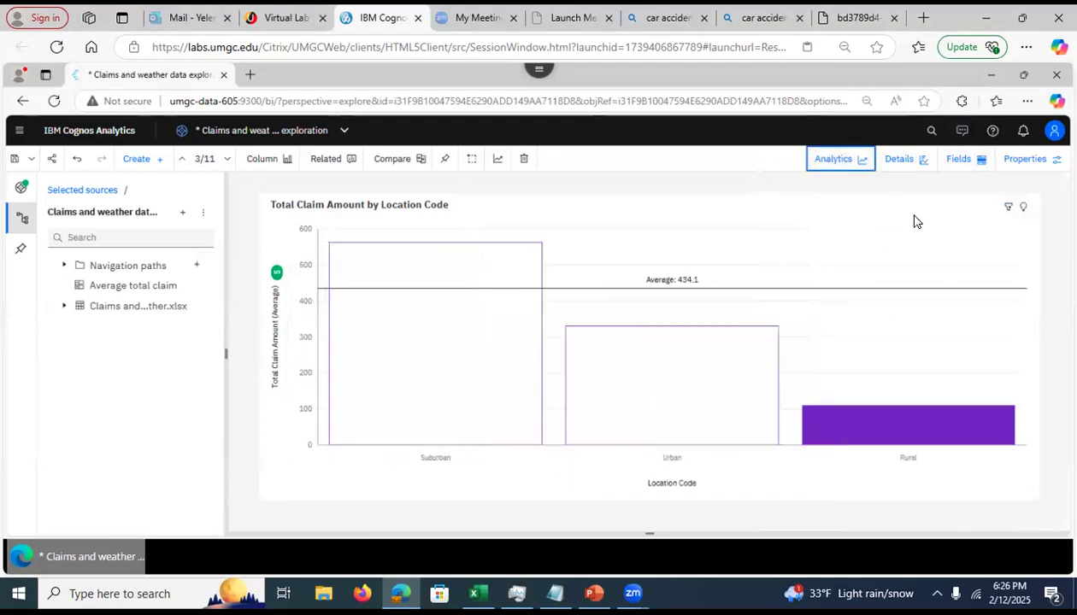
{"action": "left_click", "coordinate": [975, 161]}
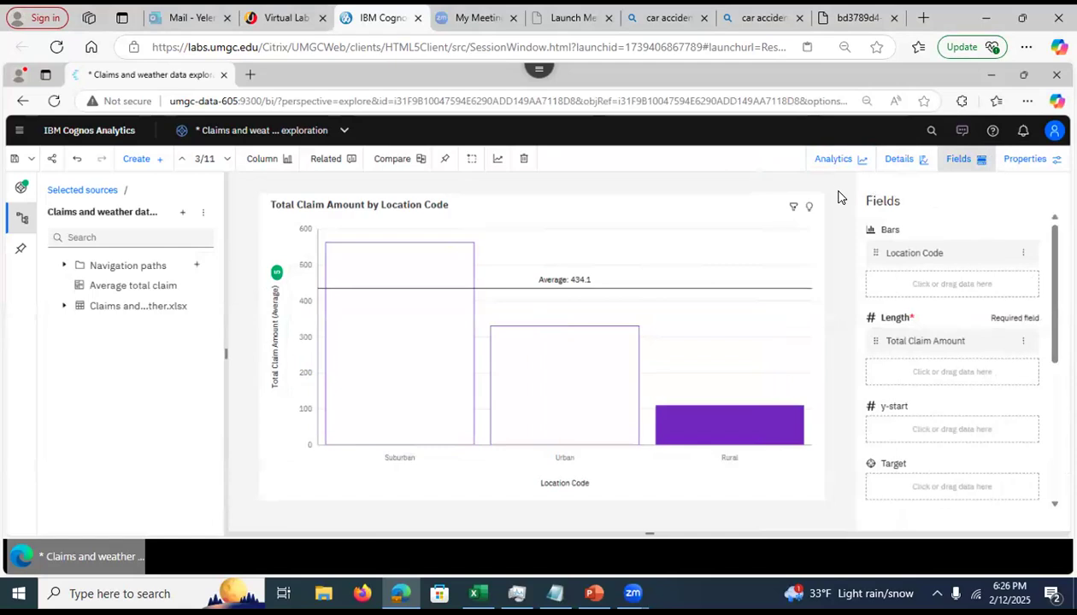
{"action": "left_click", "coordinate": [1025, 162]}
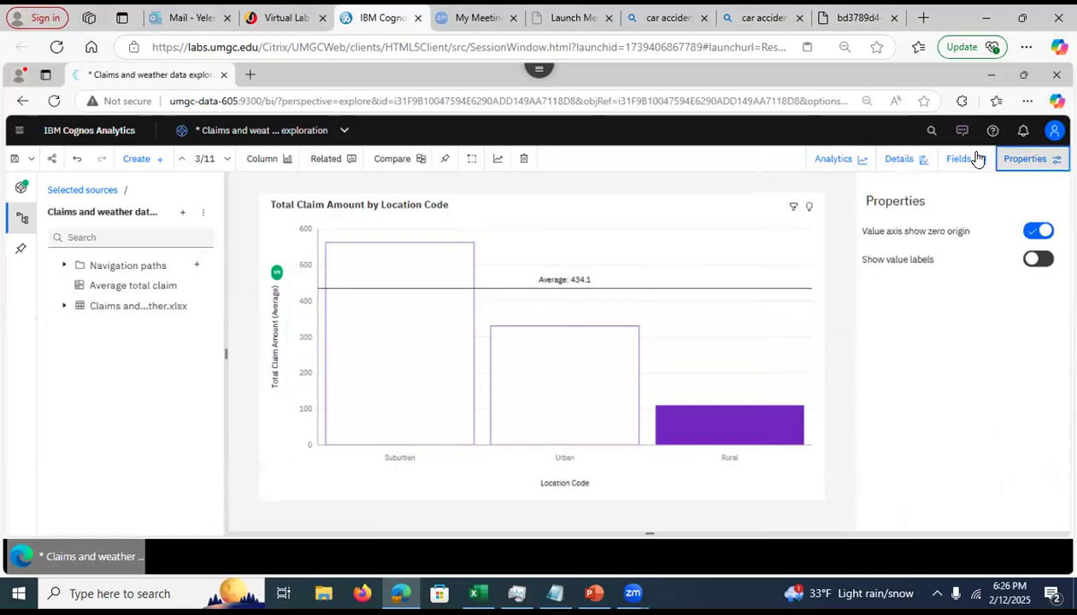
{"action": "left_click", "coordinate": [902, 163]}
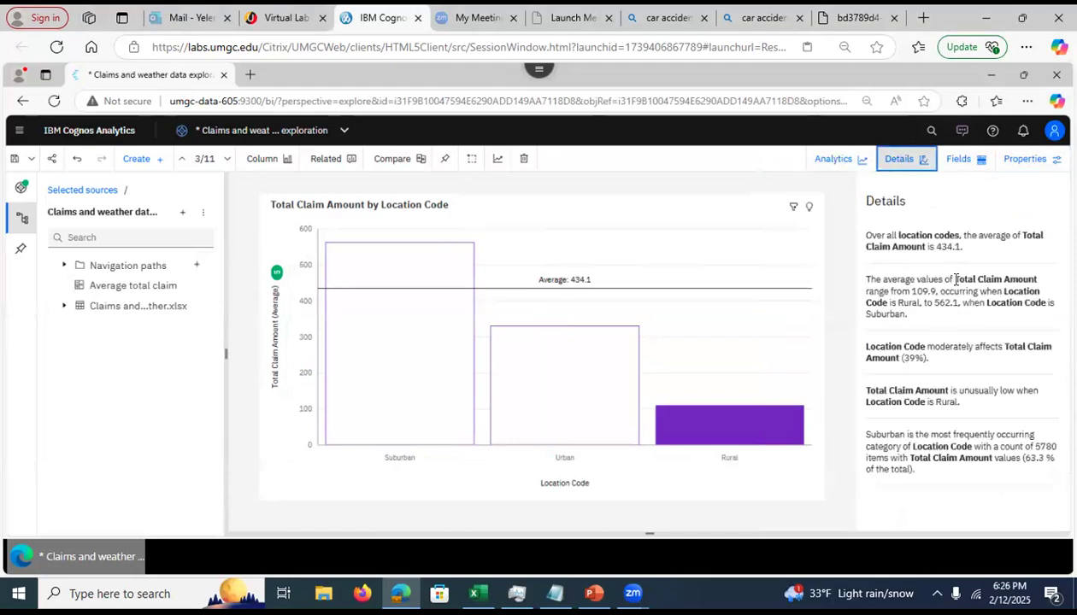
{"action": "left_click", "coordinate": [834, 159]}
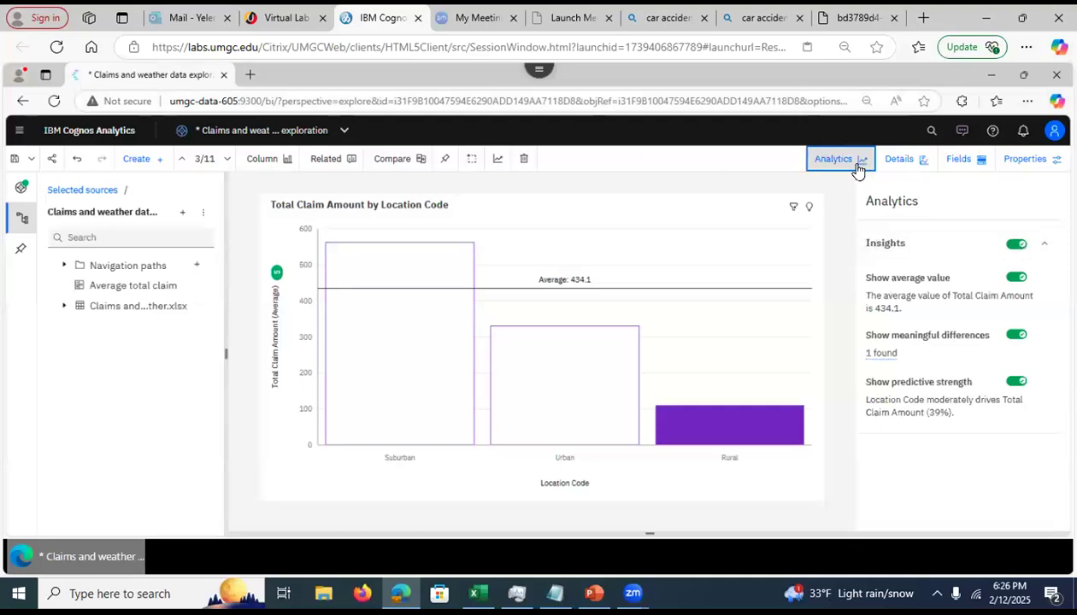
{"action": "left_click", "coordinate": [828, 159]}
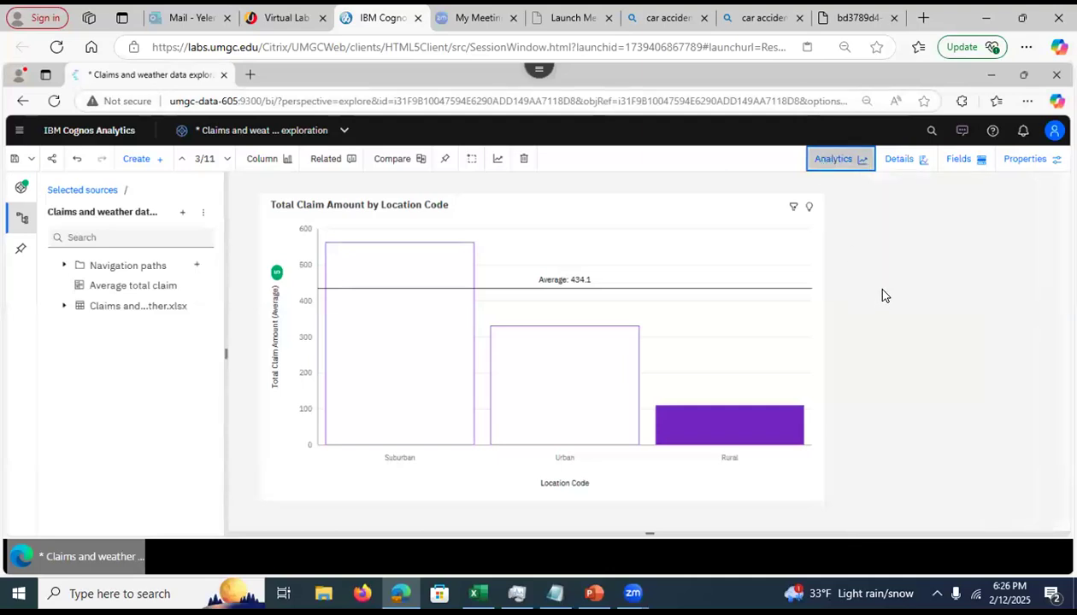
{"action": "left_click", "coordinate": [904, 160]}
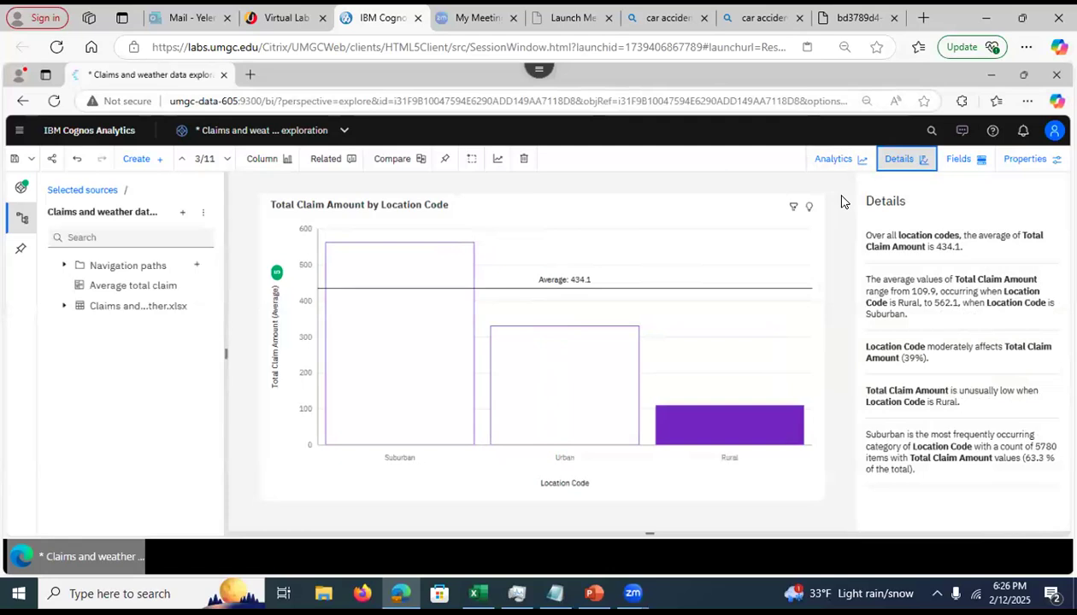
{"action": "left_click", "coordinate": [15, 158]}
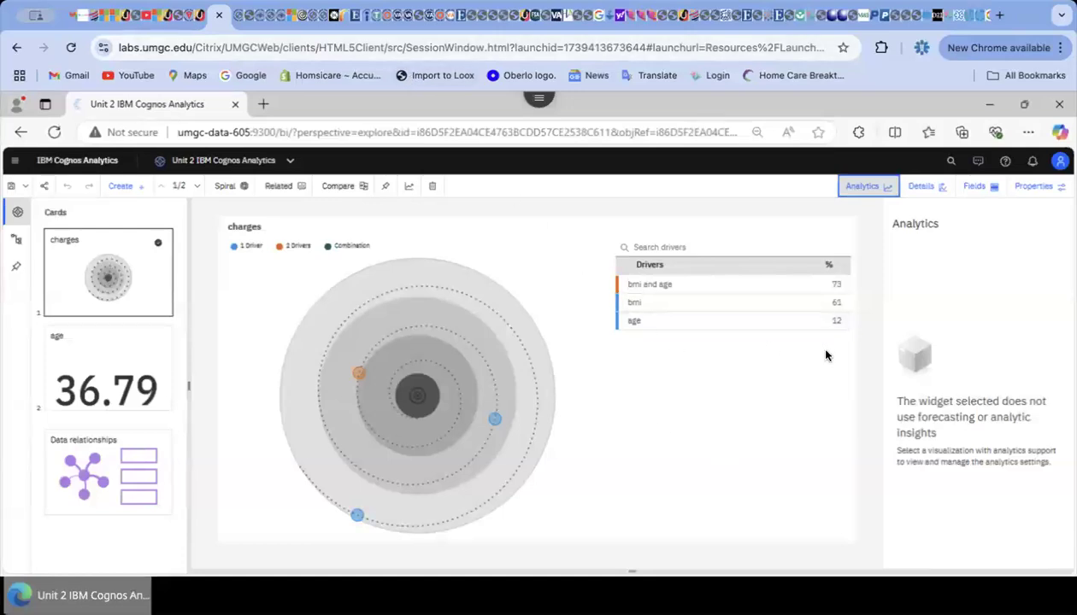
Examine the details and analytics available for the charges spiral visualization in the Unit 2 IBM Cognos Analytics exploration
{"action": "left_click", "coordinate": [925, 187]}
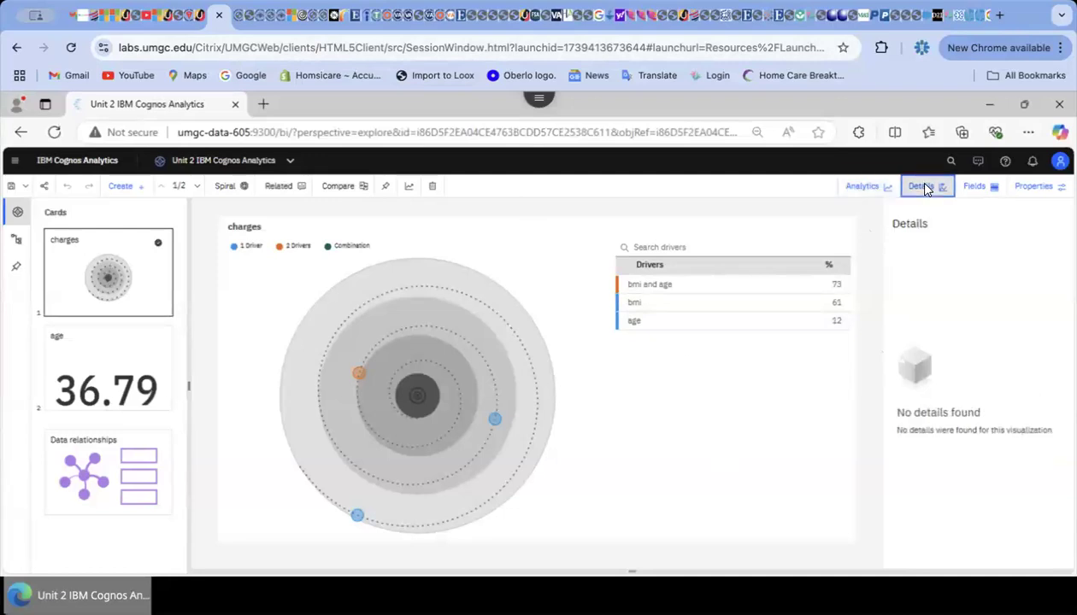
{"action": "left_click", "coordinate": [863, 188]}
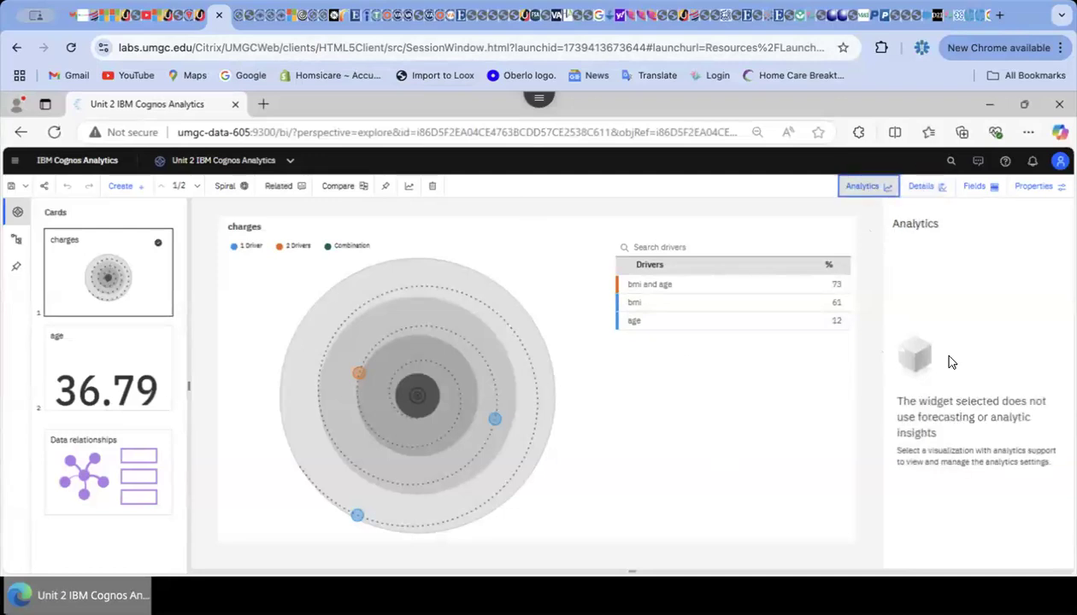
{"action": "left_click", "coordinate": [921, 190]}
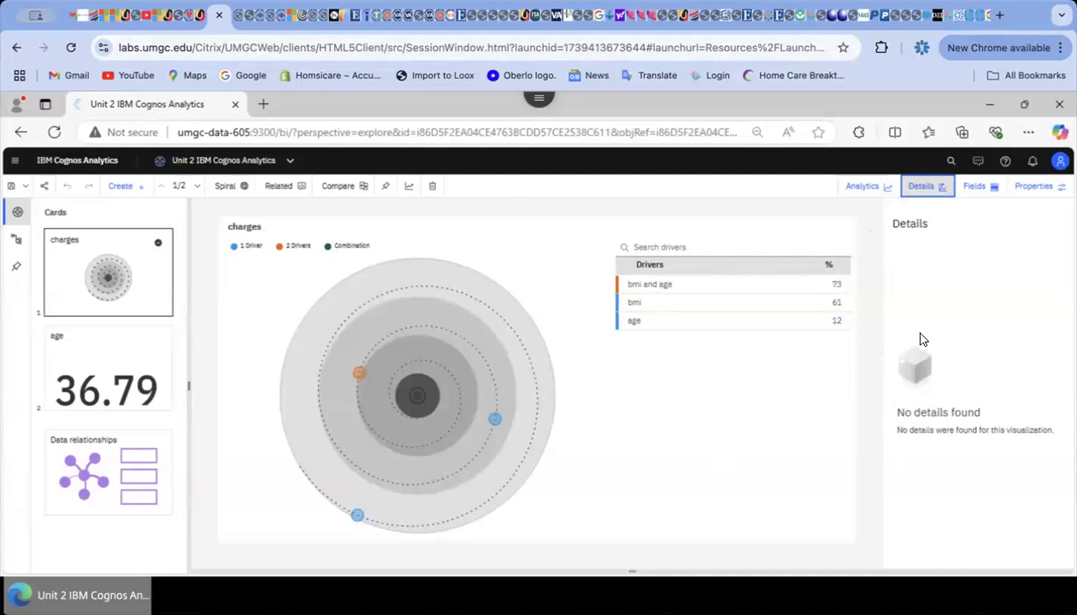
{"action": "left_click", "coordinate": [730, 320]}
{"action": "left_click", "coordinate": [866, 190]}
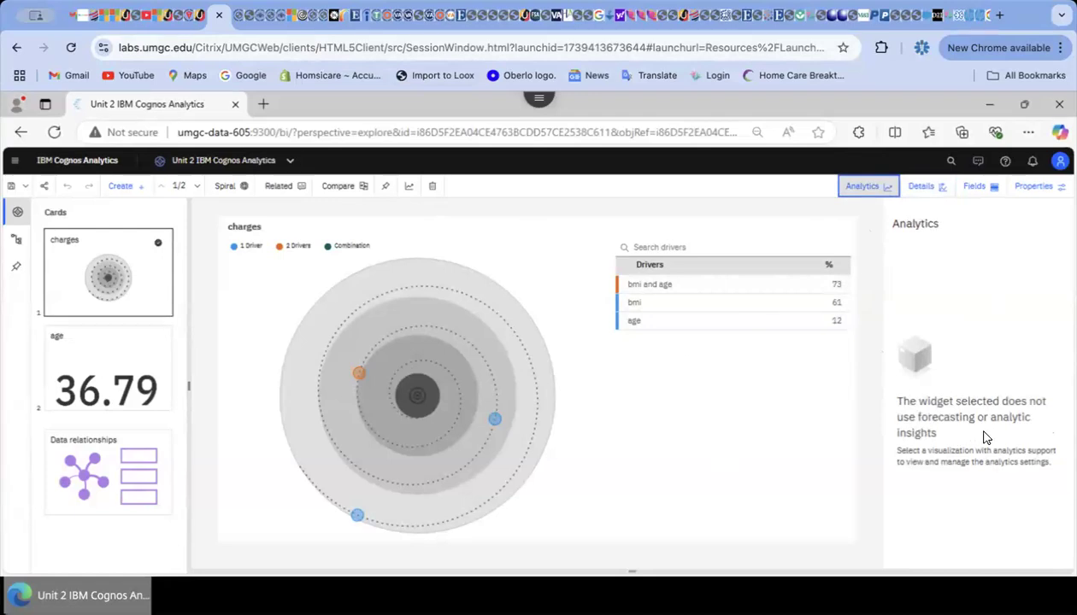
{"action": "left_click", "coordinate": [921, 186]}
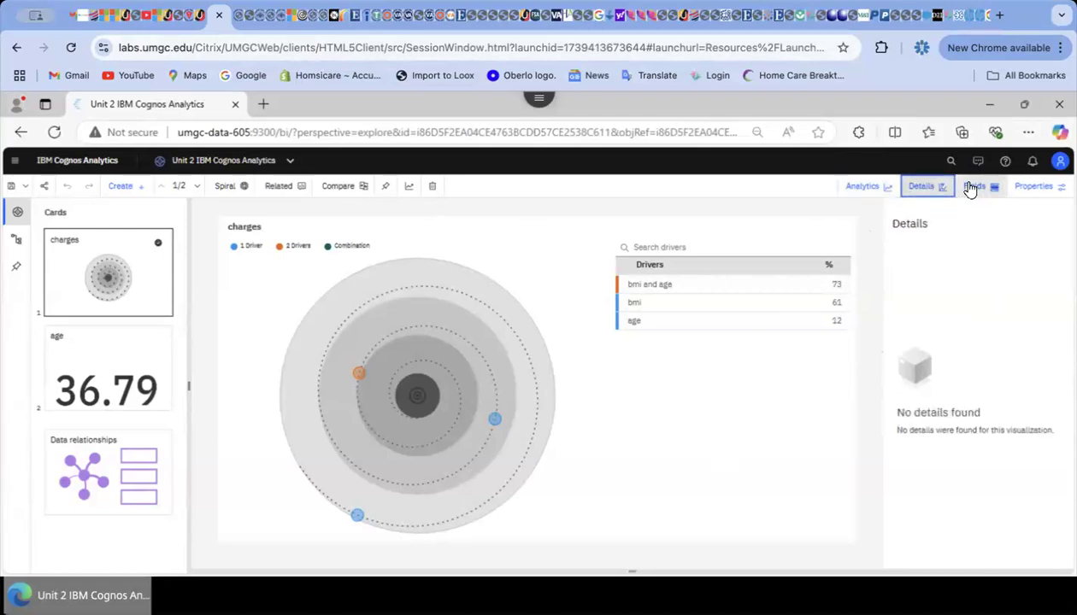
{"action": "left_click", "coordinate": [868, 188]}
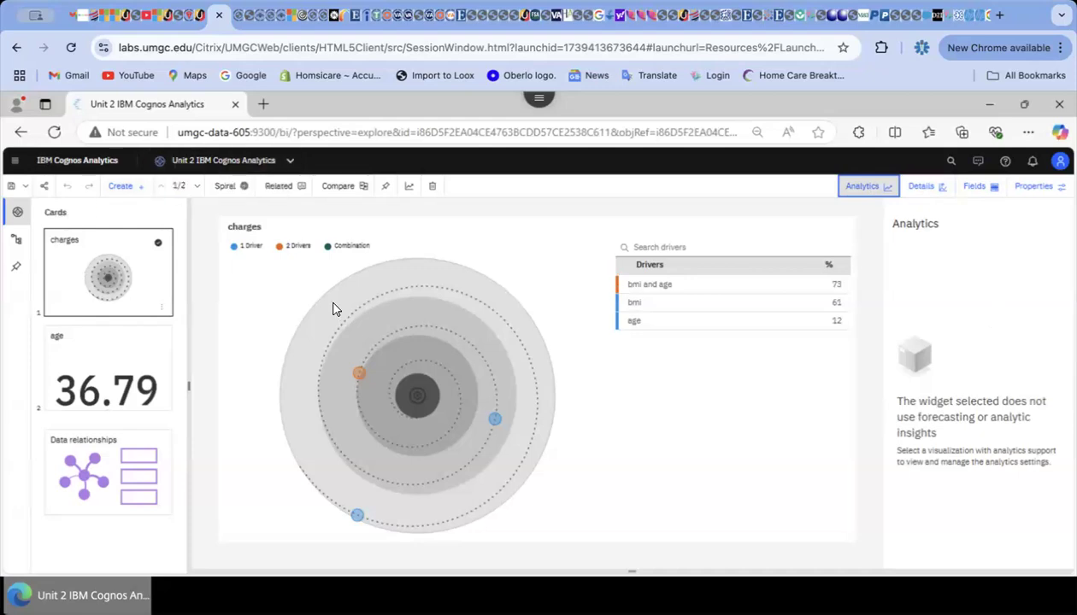
Reopen the Unit 2 IBM Cognos Analytics exploration from My content and inspect its insurance.csv fields and the charges spiral's target and drivers
{"action": "left_click", "coordinate": [21, 134]}
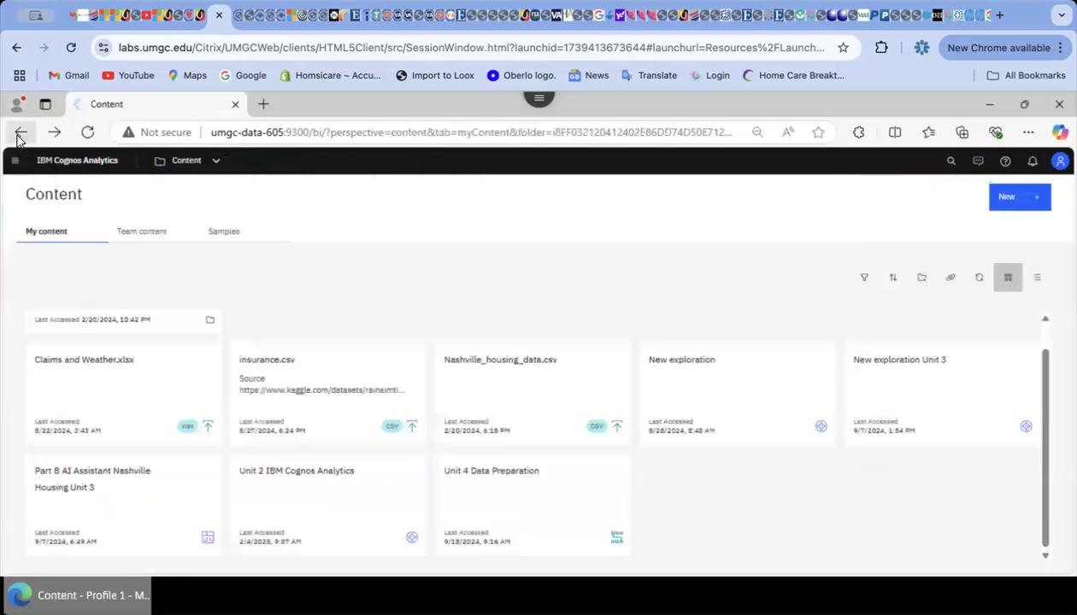
{"action": "left_click", "coordinate": [293, 475]}
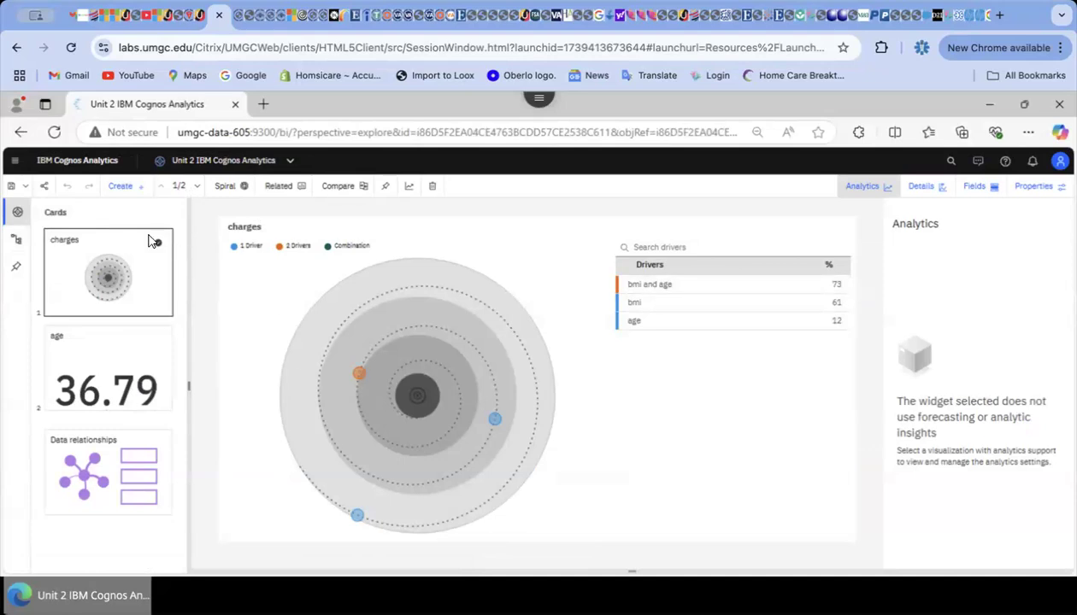
{"action": "left_click", "coordinate": [14, 243]}
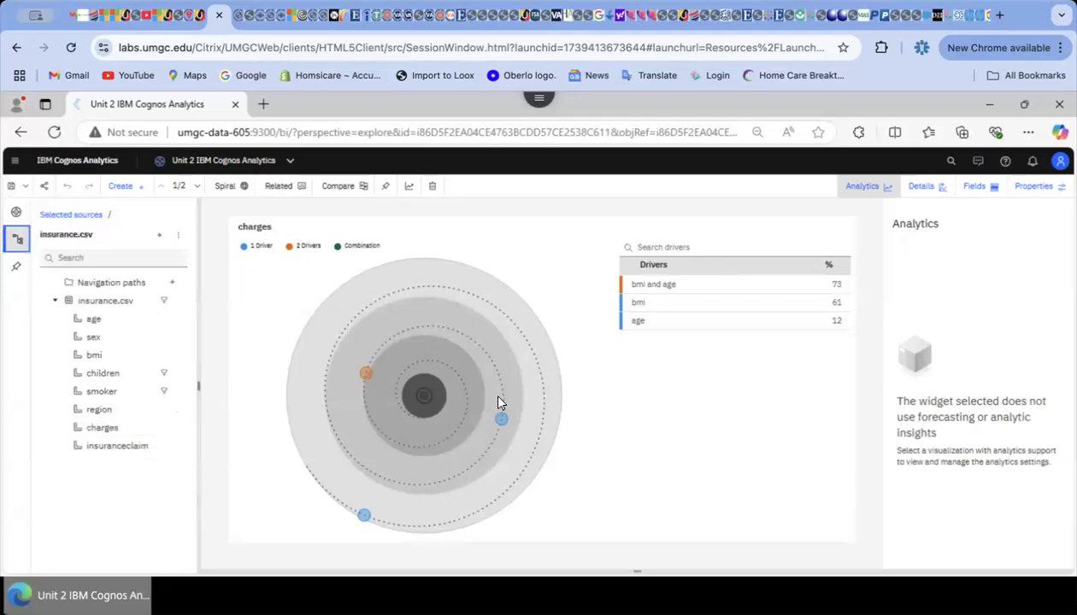
{"action": "left_click", "coordinate": [932, 194]}
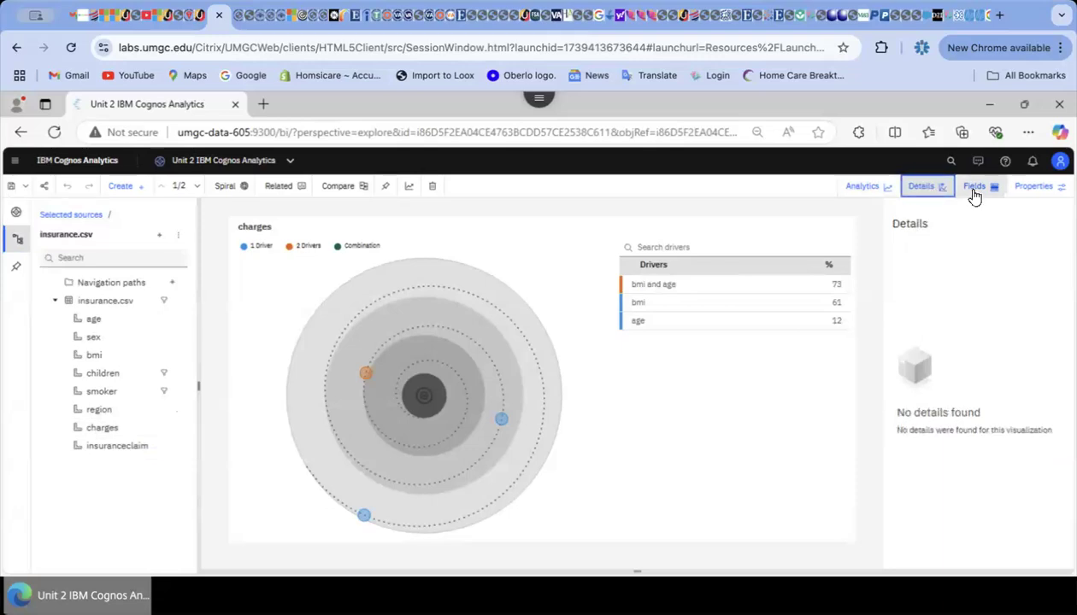
{"action": "left_click", "coordinate": [973, 194]}
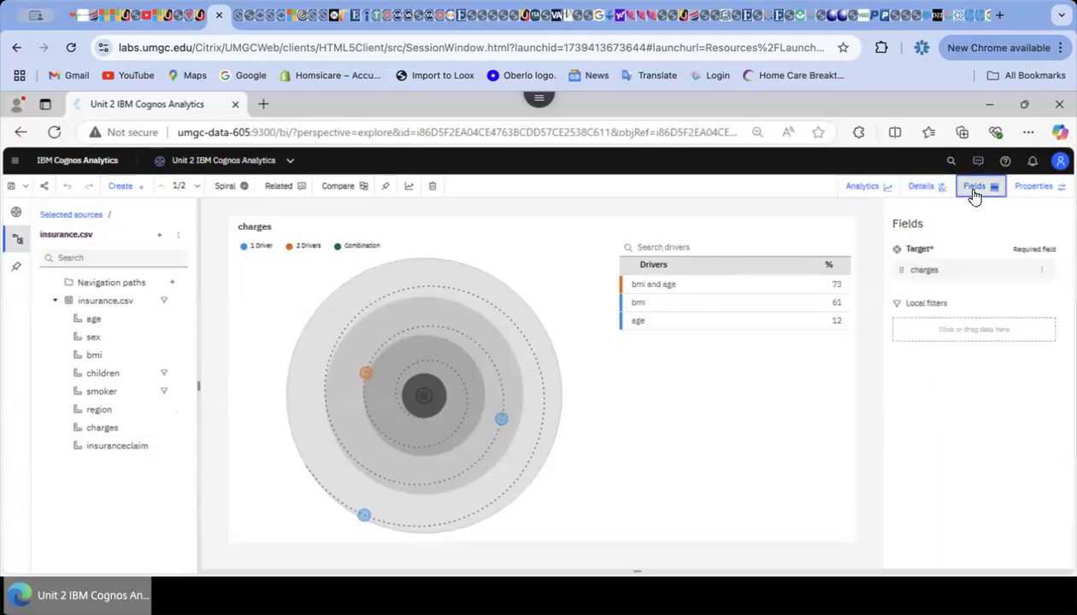
{"action": "left_click", "coordinate": [878, 187]}
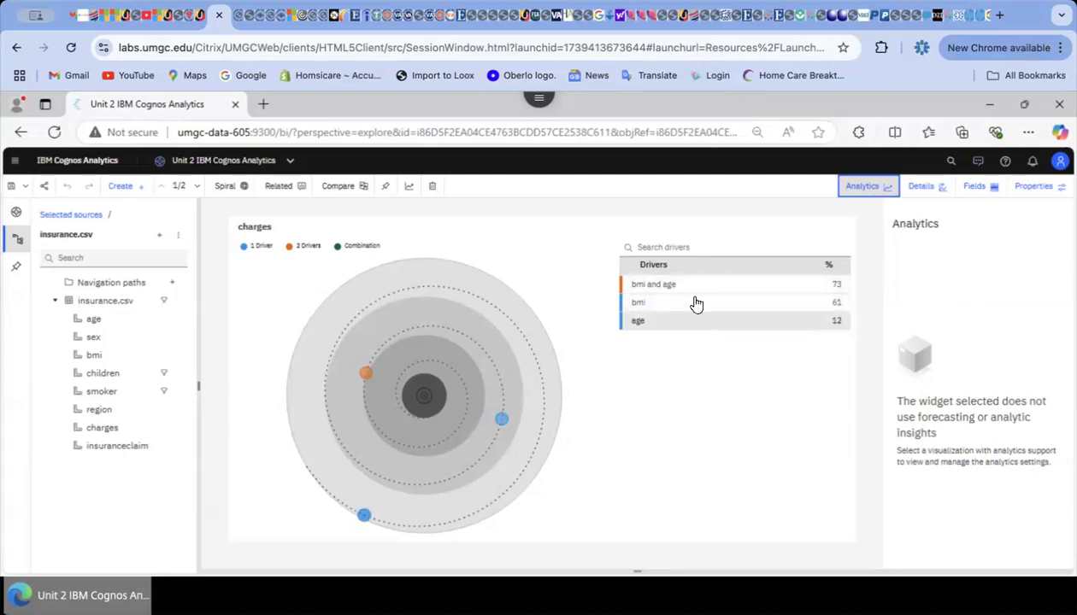
{"action": "mouse_move", "coordinate": [696, 289]}
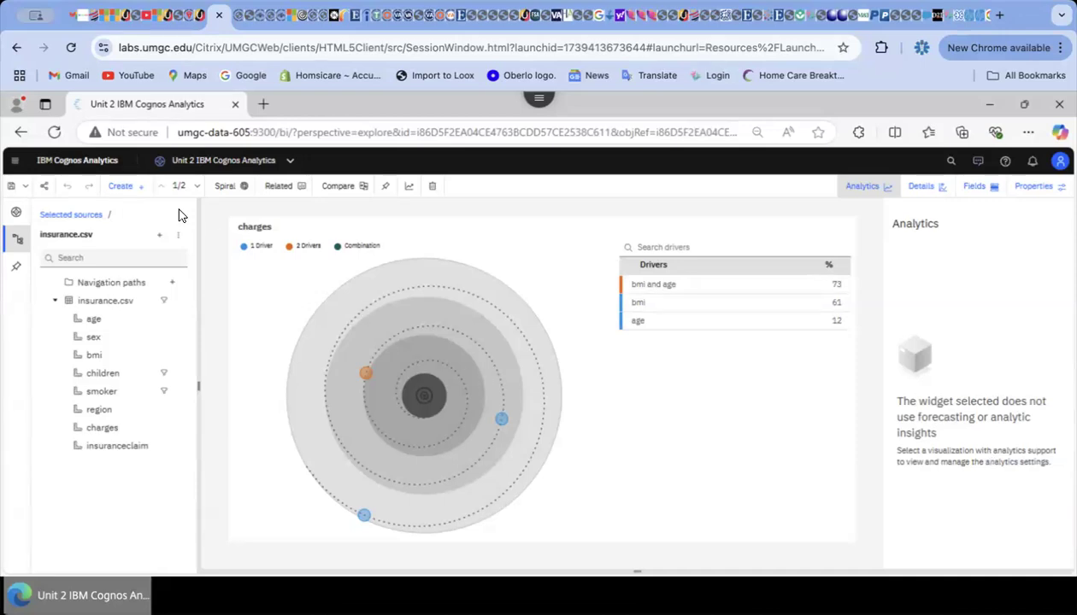
Add a single visualization card to the exploration and choose the Bubble chart type for it
{"action": "left_click", "coordinate": [139, 190]}
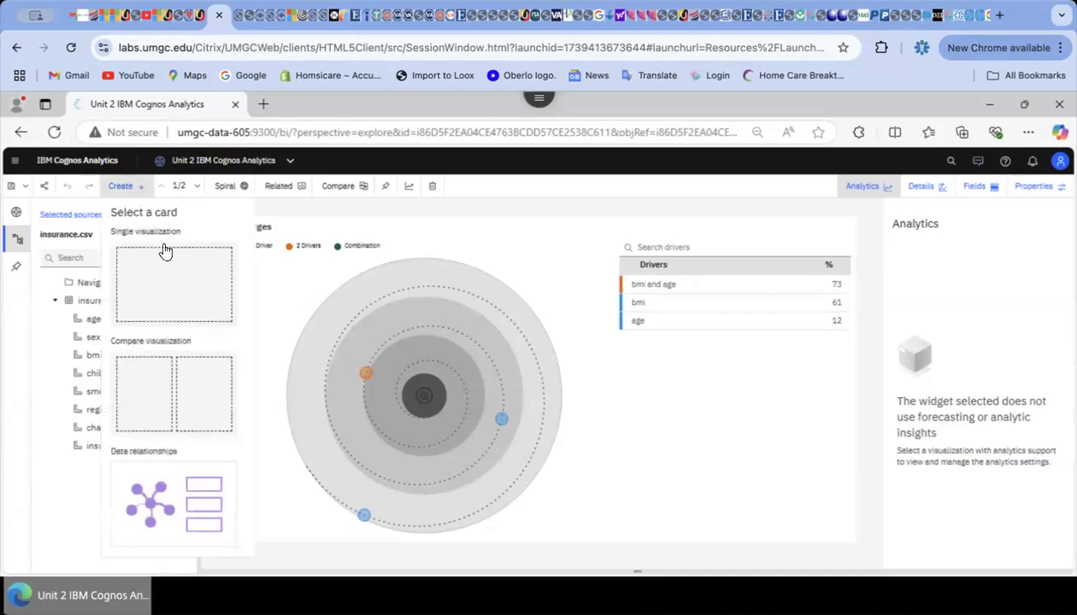
{"action": "left_click", "coordinate": [169, 295]}
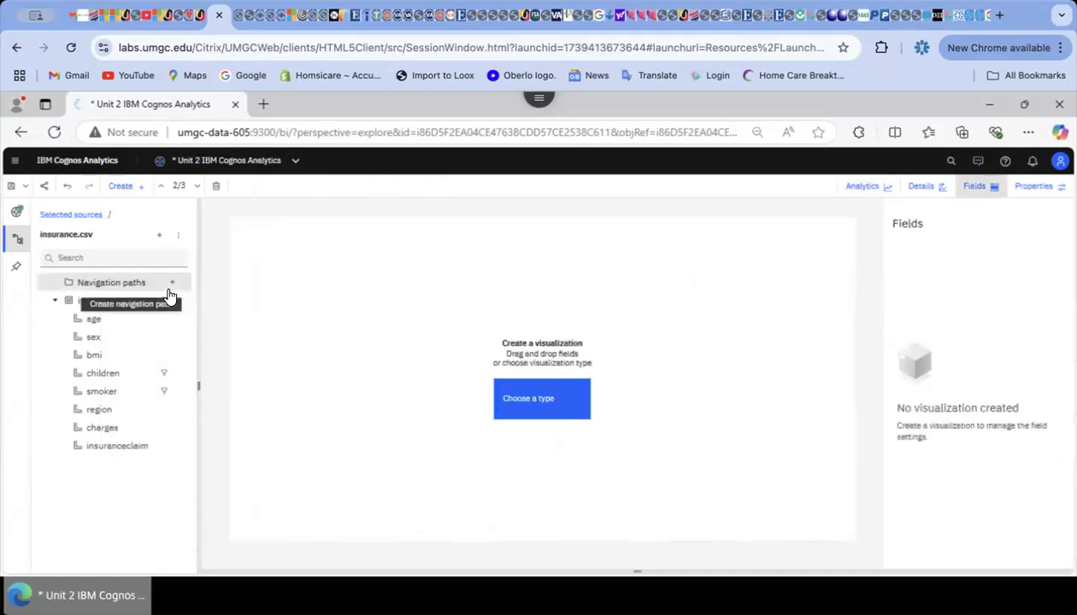
{"action": "left_click", "coordinate": [540, 401]}
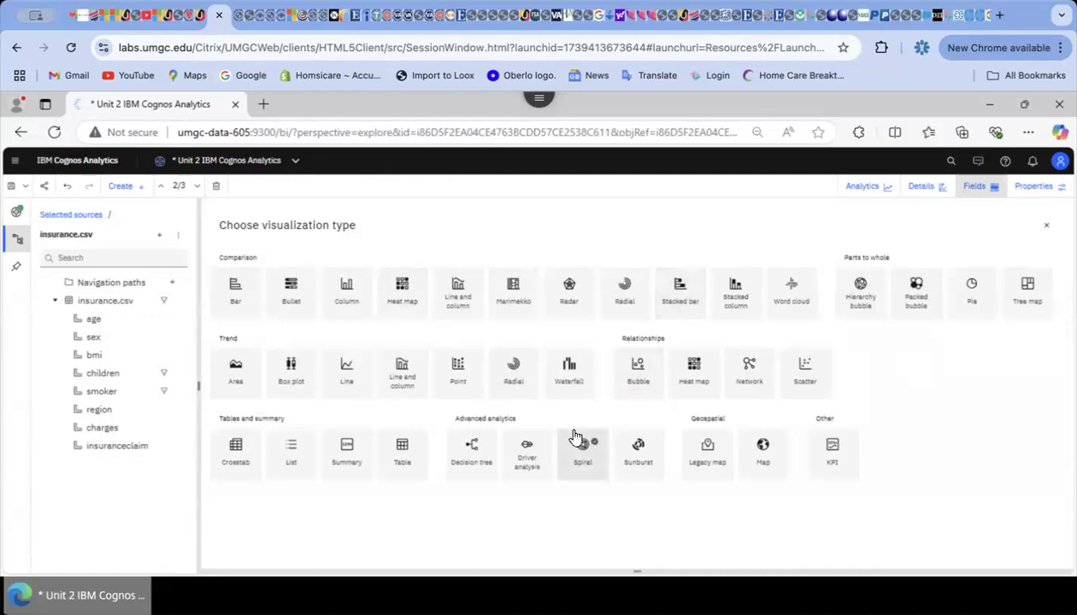
{"action": "left_click", "coordinate": [643, 373]}
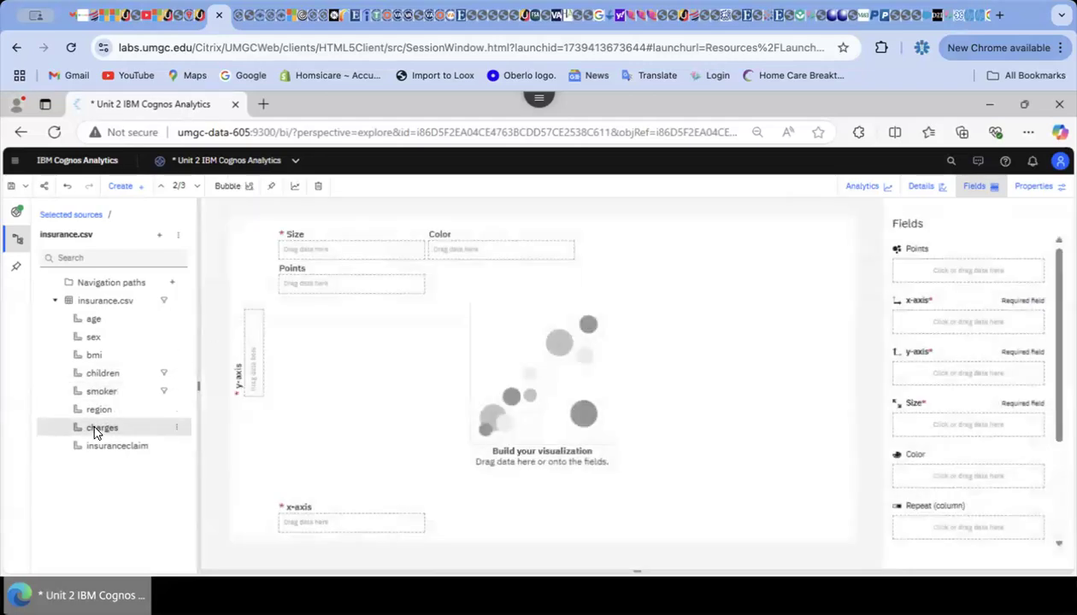
Assign charges to Size, region to Color, insuranceclaim to Points, bmi to the y-axis and sex to the x-axis of the bubble chart
{"action": "left_click_drag", "start_coordinate": [97, 431], "coordinate": [323, 251]}
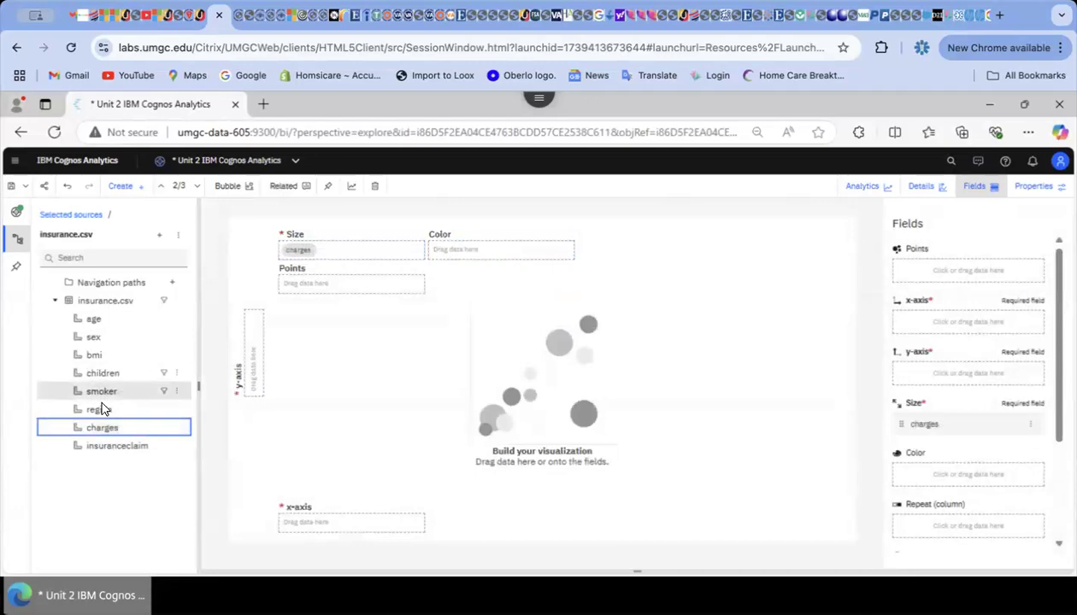
{"action": "left_click_drag", "start_coordinate": [102, 410], "coordinate": [462, 252]}
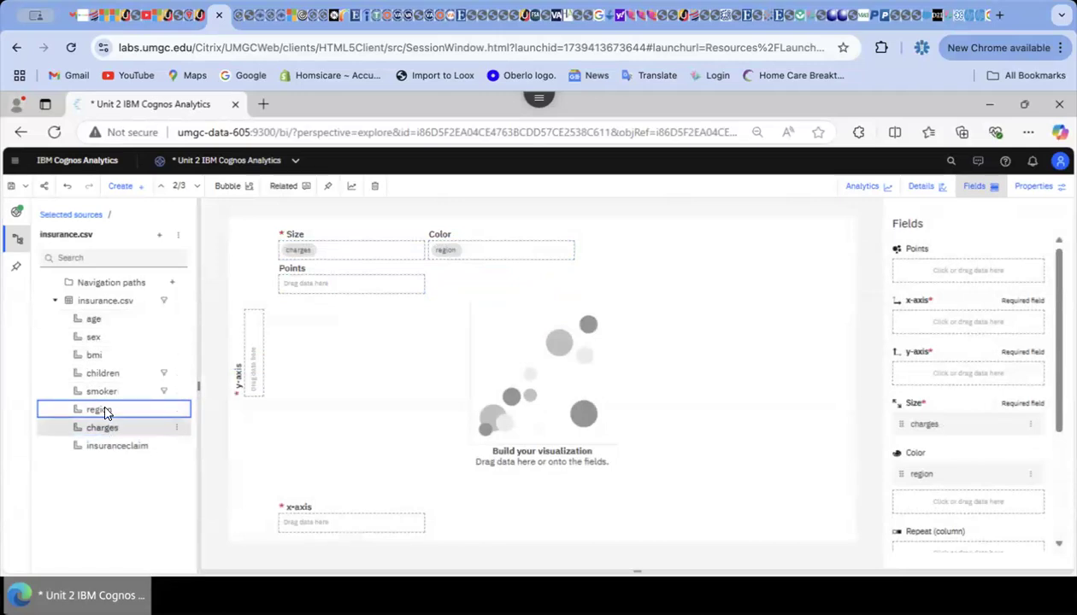
{"action": "left_click_drag", "start_coordinate": [163, 445], "coordinate": [295, 282]}
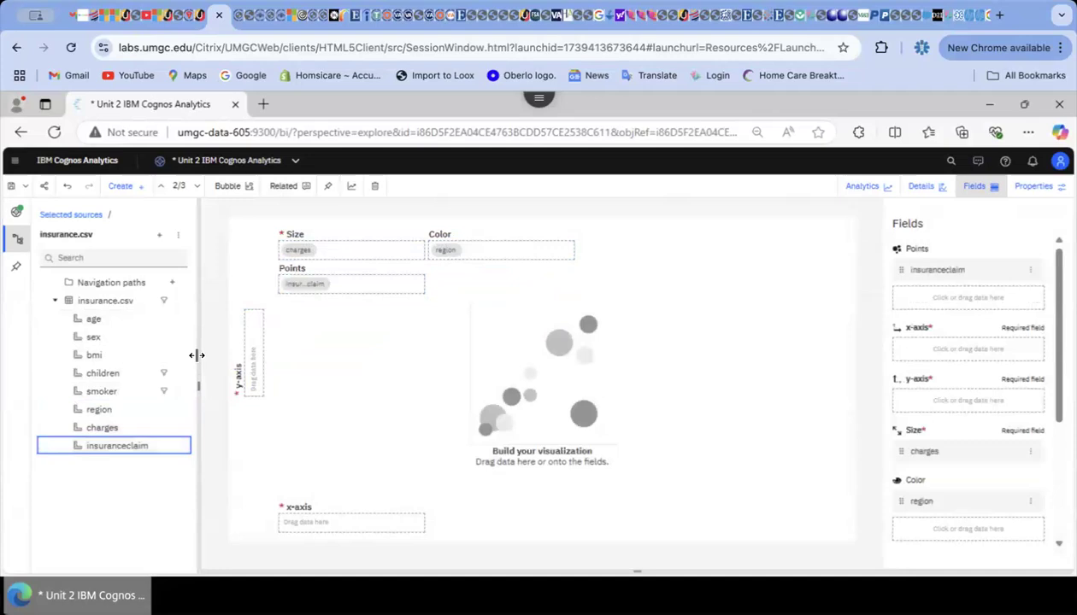
{"action": "left_click", "coordinate": [103, 392]}
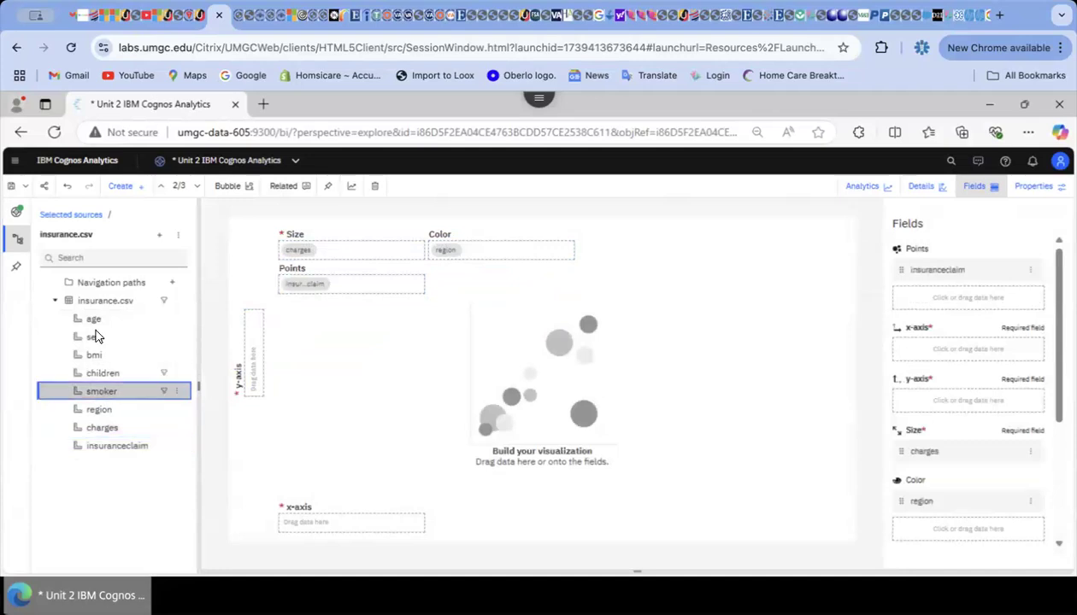
{"action": "left_click_drag", "start_coordinate": [94, 354], "coordinate": [250, 352]}
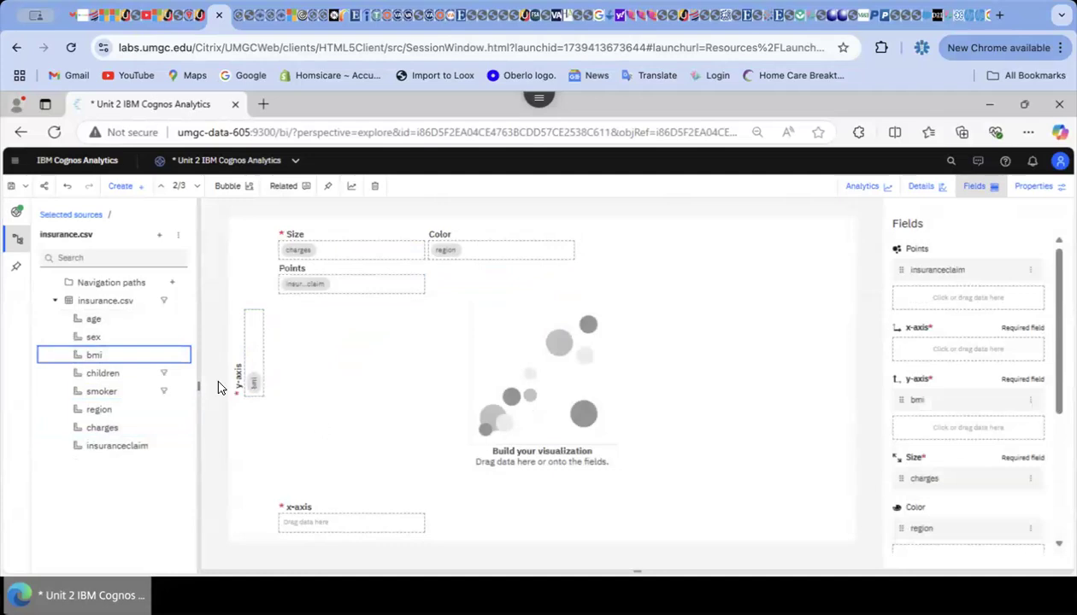
{"action": "left_click_drag", "start_coordinate": [100, 339], "coordinate": [324, 519]}
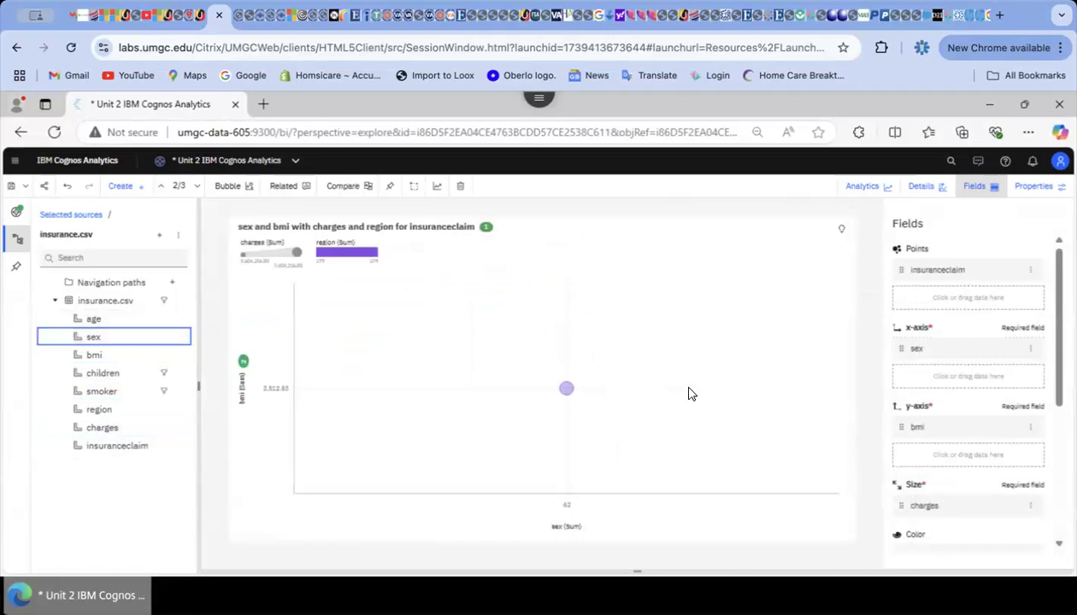
Turn on Insights for the bubble chart and check its analytics and details
{"action": "left_click", "coordinate": [871, 188]}
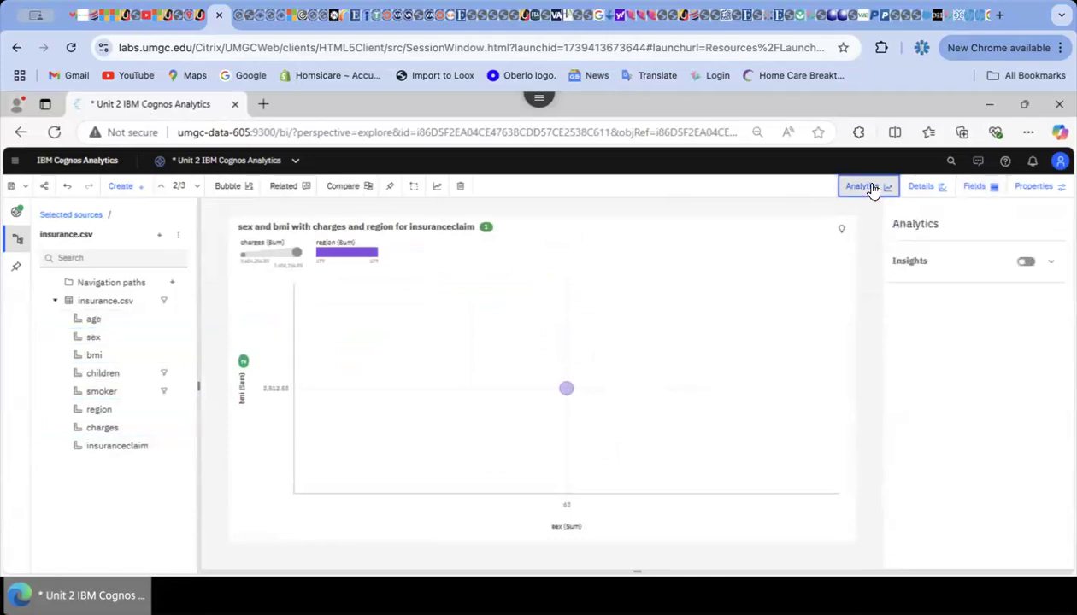
{"action": "left_click", "coordinate": [1022, 265]}
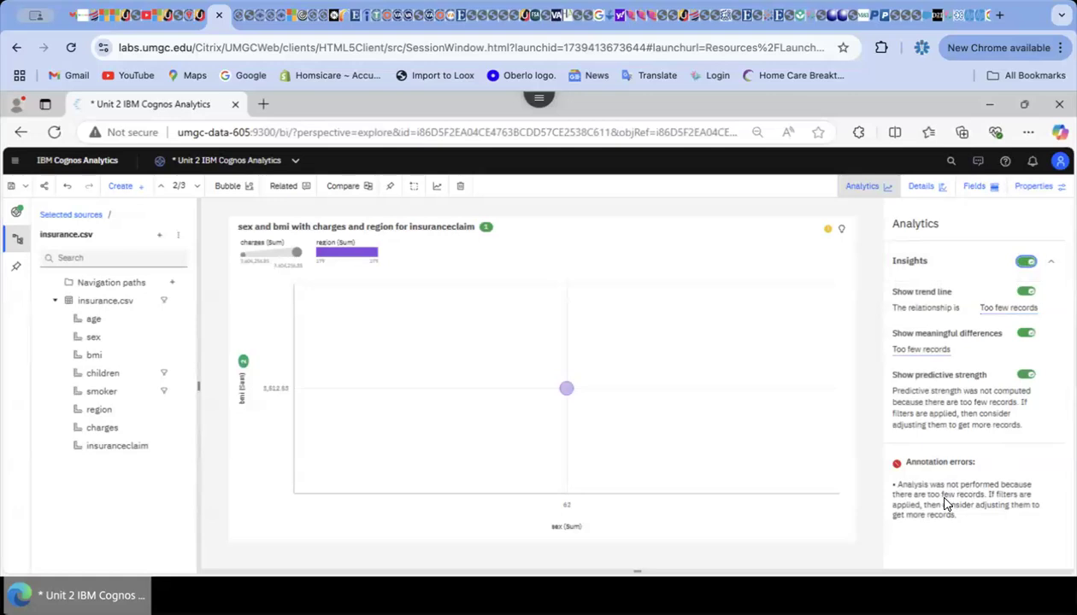
{"action": "left_click", "coordinate": [923, 196]}
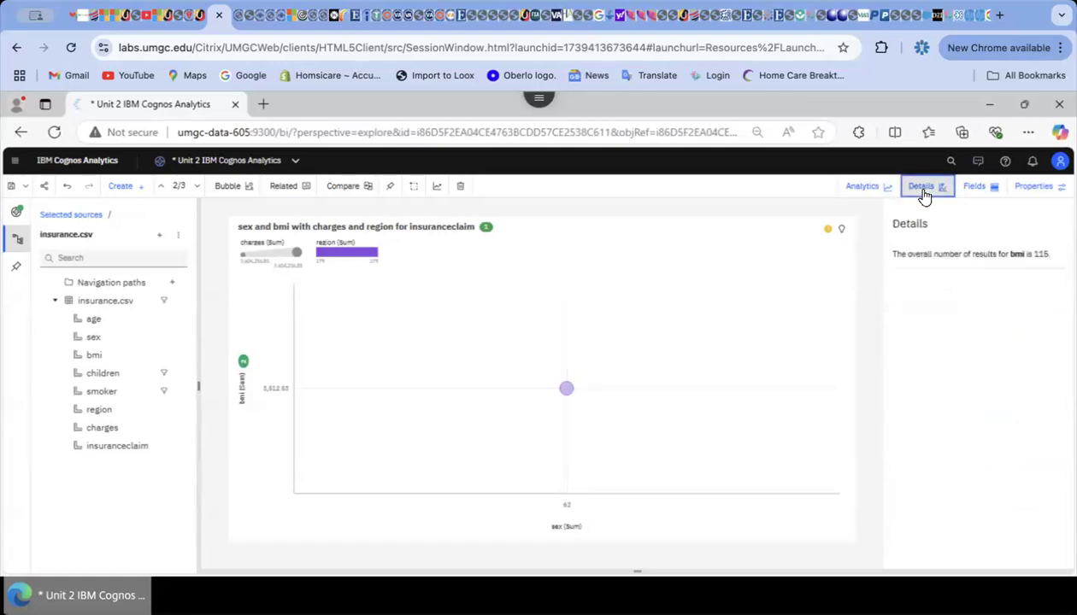
{"action": "left_click", "coordinate": [864, 188]}
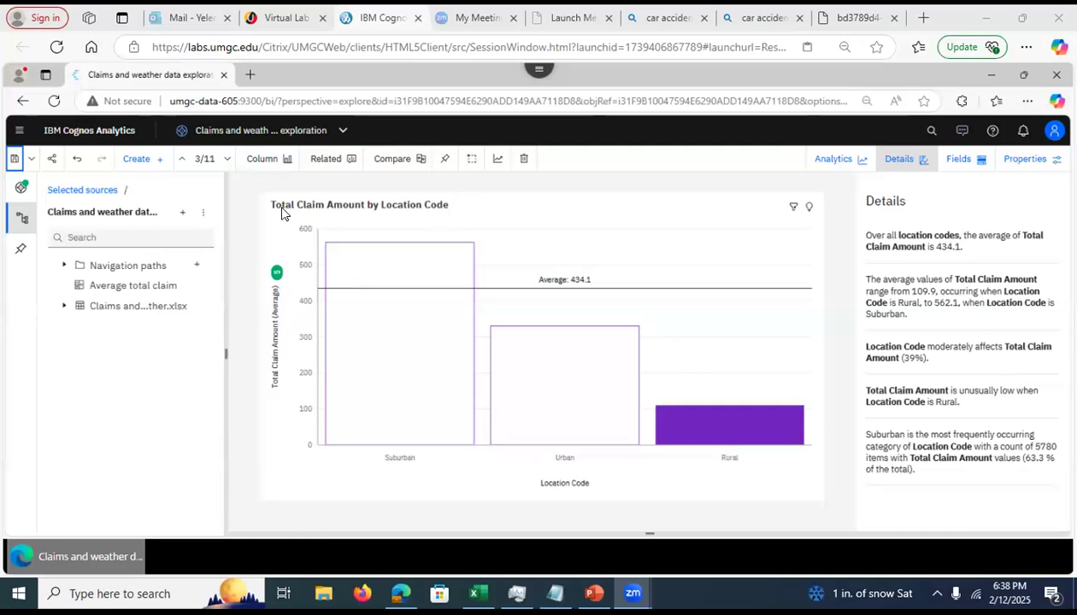
Look over the related visualizations for the Total Claim Amount by Location Code chart and return to the claims and weather exploration
{"action": "left_click", "coordinate": [323, 161]}
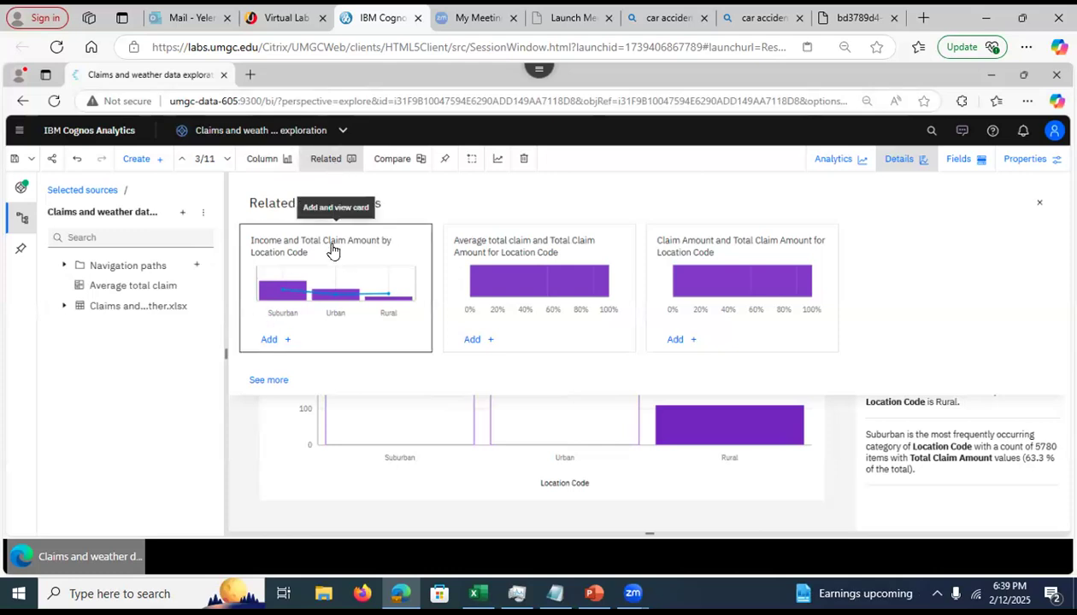
{"action": "left_click", "coordinate": [212, 142]}
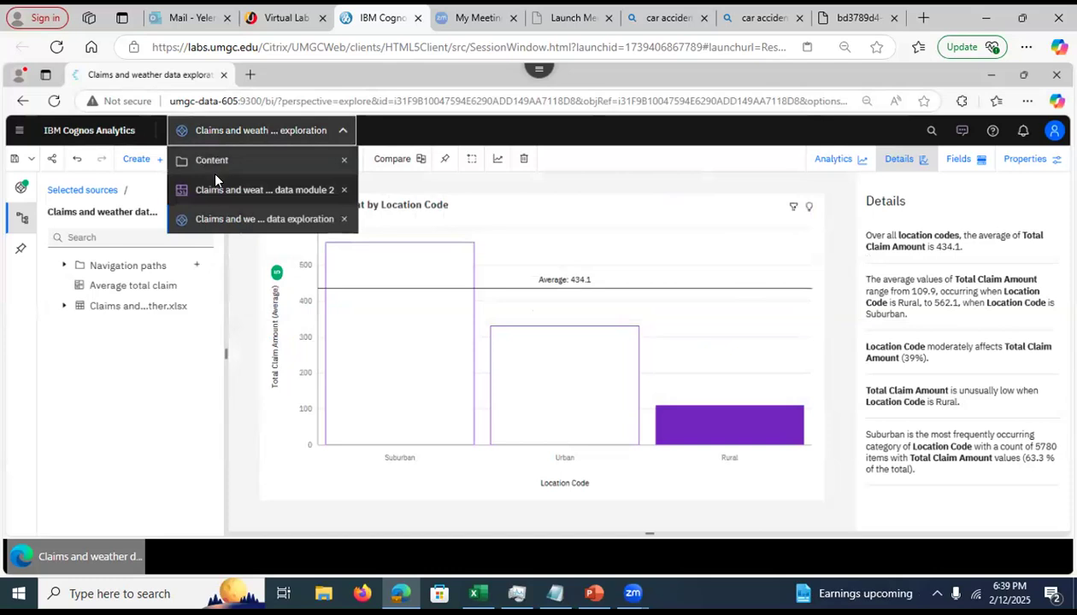
{"action": "left_click", "coordinate": [250, 224]}
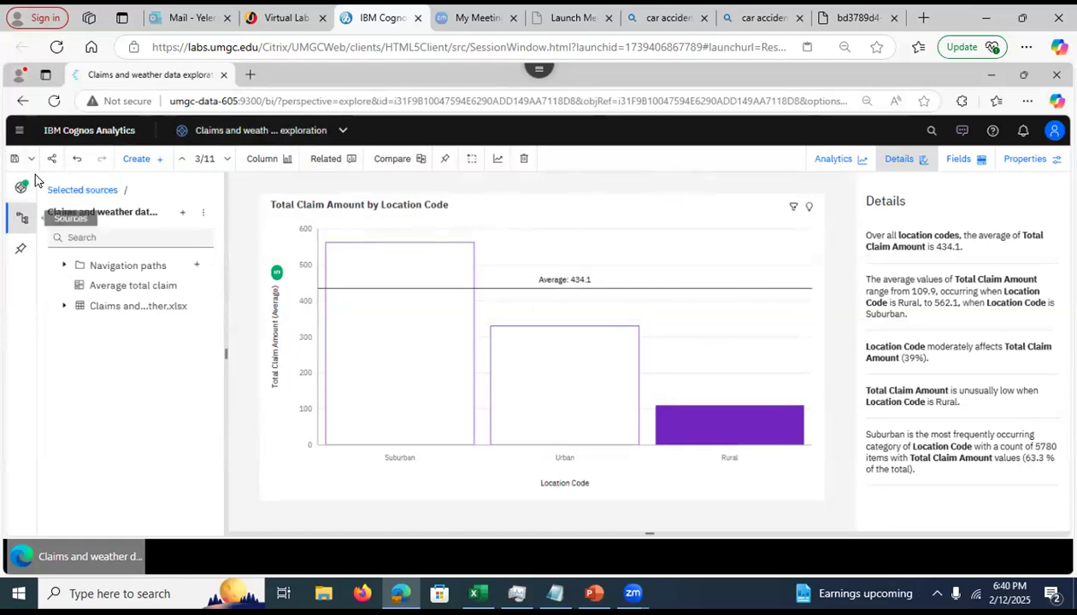
Add a single visualization card to the claims and weather exploration and open its choice of visualization types
{"action": "left_click", "coordinate": [144, 161]}
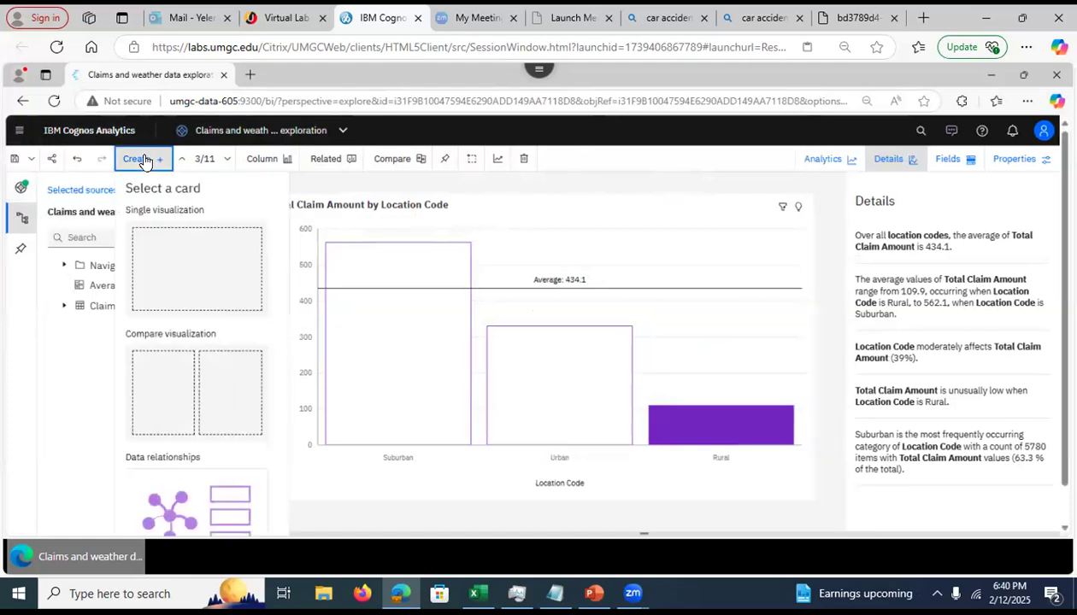
{"action": "left_click", "coordinate": [162, 237]}
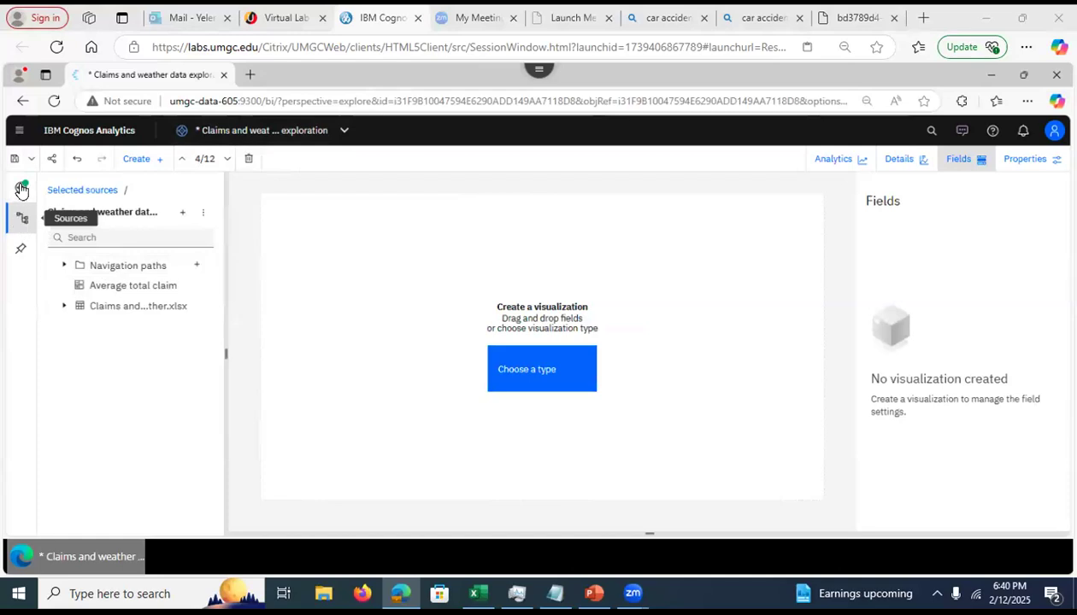
{"action": "left_click", "coordinate": [559, 367]}
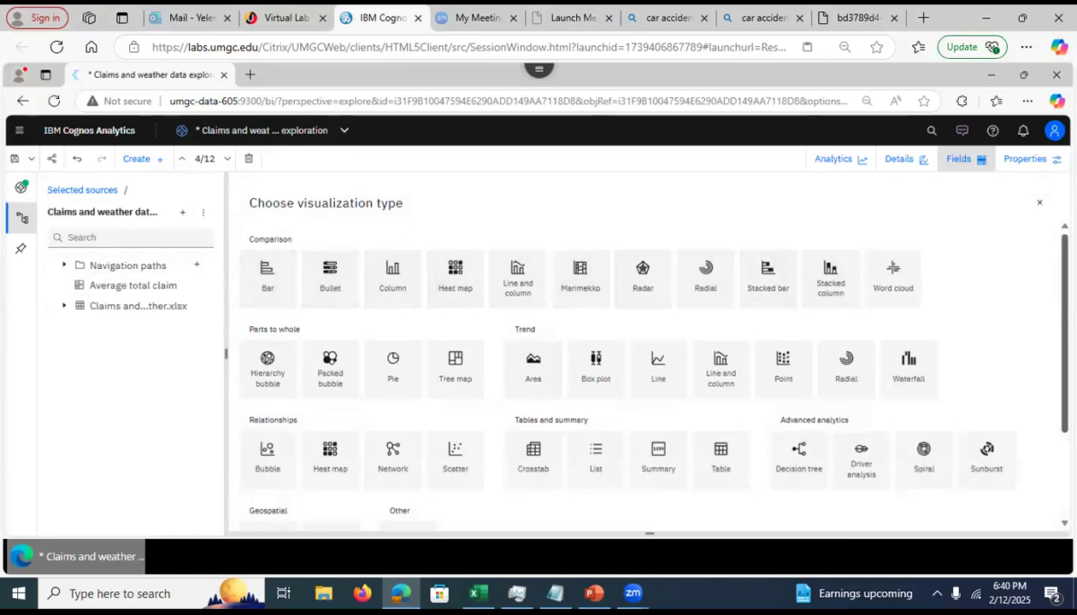
Examine the available visualization types, from comparison and trend charts to relationships, advanced analytics, geospatial and KPI
{"action": "scroll", "coordinate": [644, 366], "scroll_direction": "down", "scroll_amount": 2}
{"action": "scroll", "coordinate": [645, 366], "scroll_direction": "down", "scroll_amount": 2}
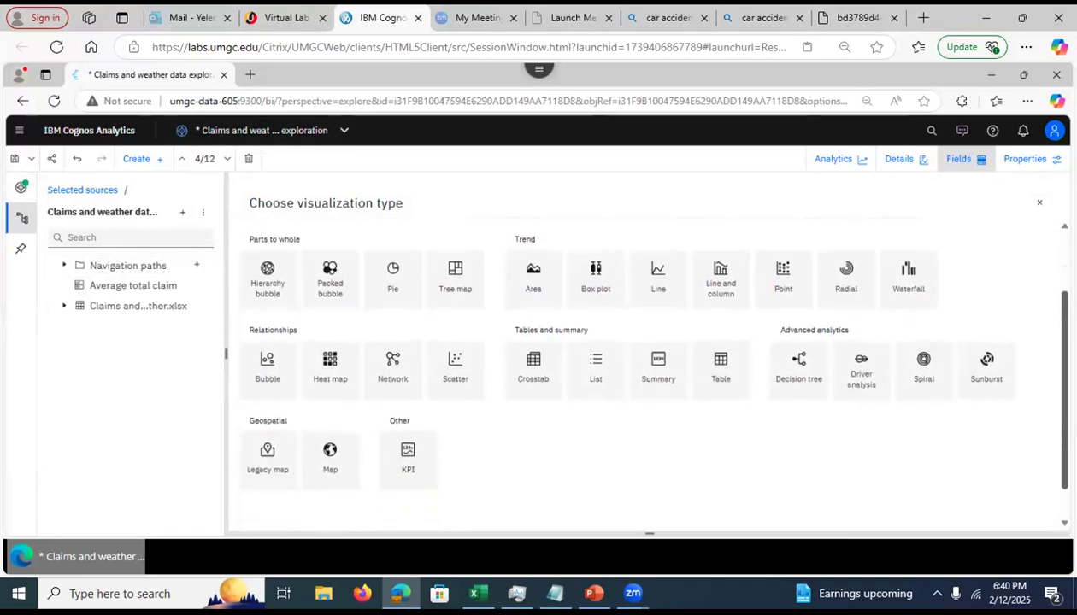
{"action": "scroll", "coordinate": [644, 367], "scroll_direction": "down", "scroll_amount": 2}
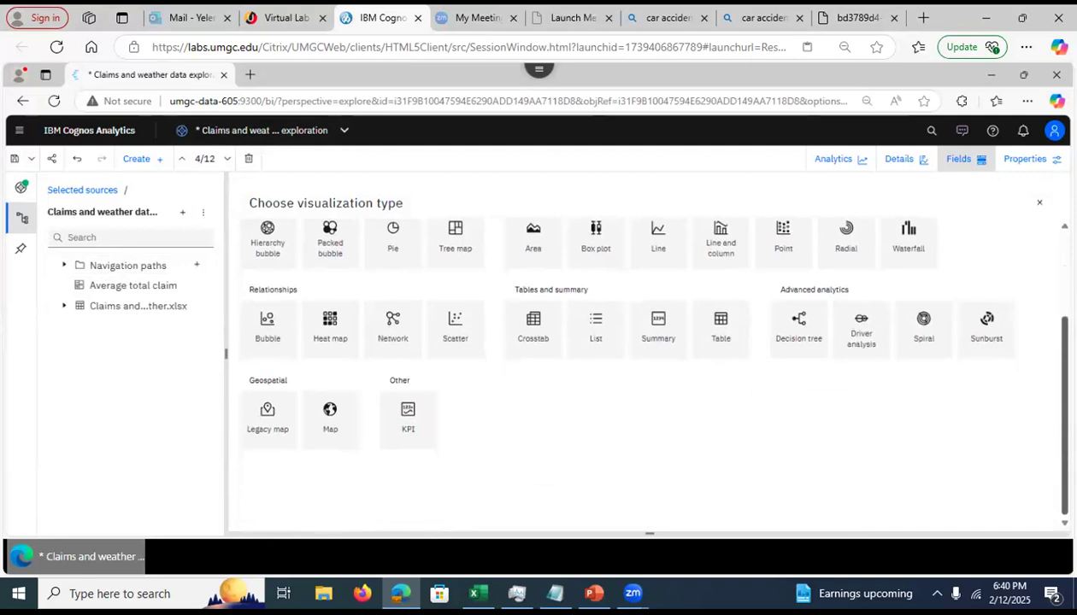
{"action": "scroll", "coordinate": [644, 367], "scroll_direction": "up", "scroll_amount": 6}
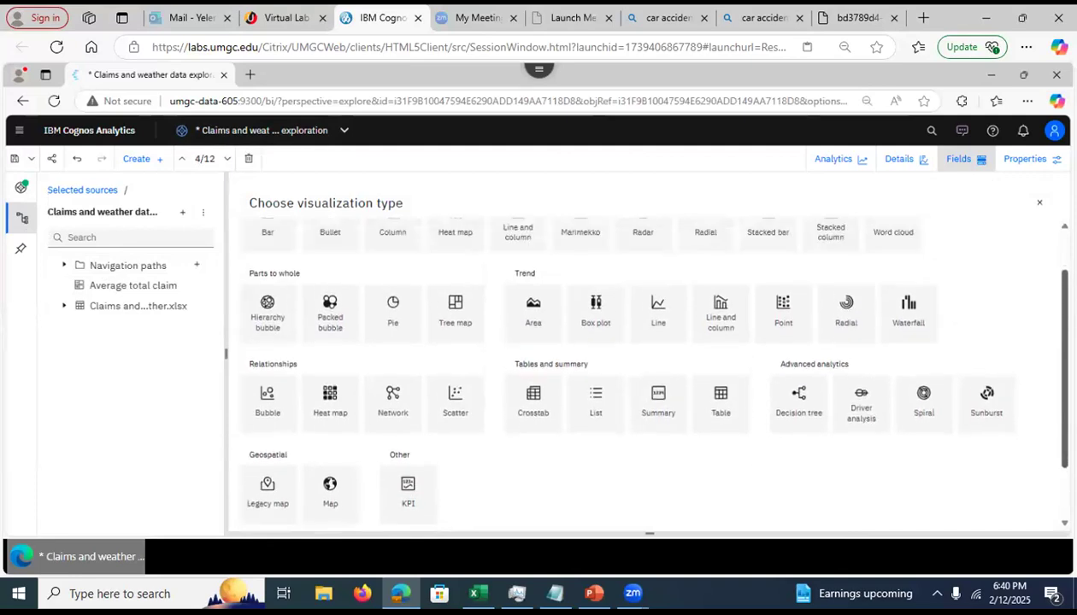
{"action": "scroll", "coordinate": [644, 366], "scroll_direction": "down", "scroll_amount": 1}
{"action": "scroll", "coordinate": [644, 367], "scroll_direction": "up", "scroll_amount": 1}
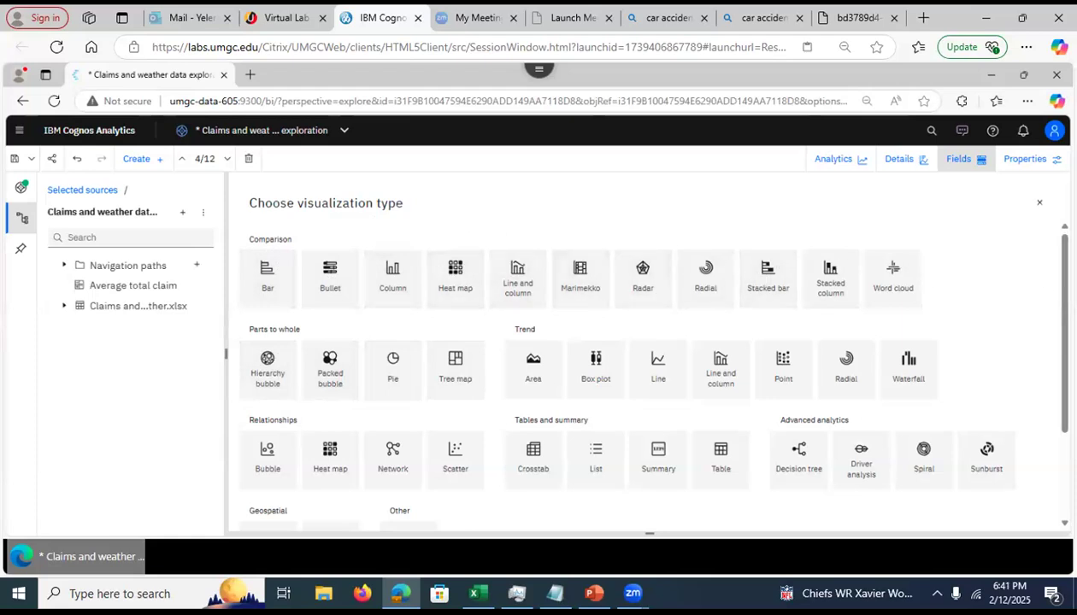
{"action": "scroll", "coordinate": [641, 368], "scroll_direction": "down", "scroll_amount": 3}
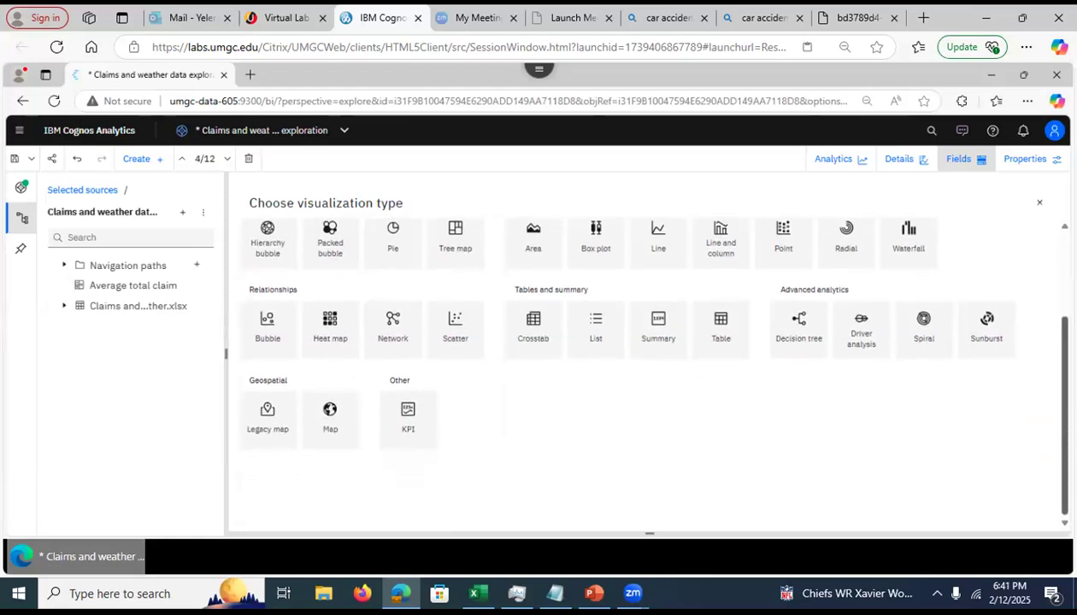
{"action": "scroll", "coordinate": [644, 360], "scroll_direction": "up", "scroll_amount": 2}
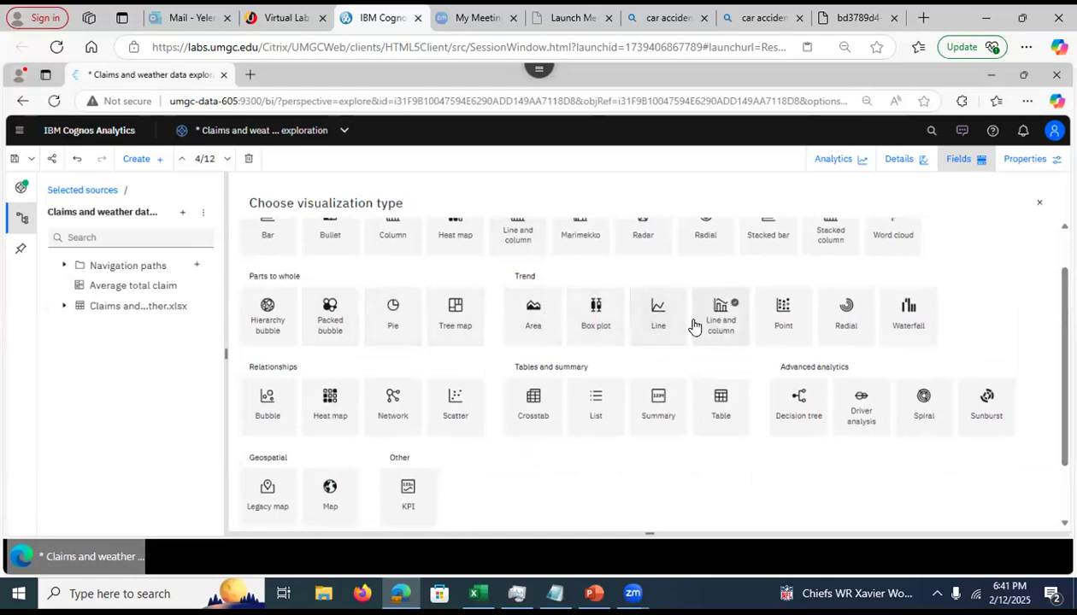
{"action": "scroll", "coordinate": [897, 323], "scroll_direction": "down", "scroll_amount": 2}
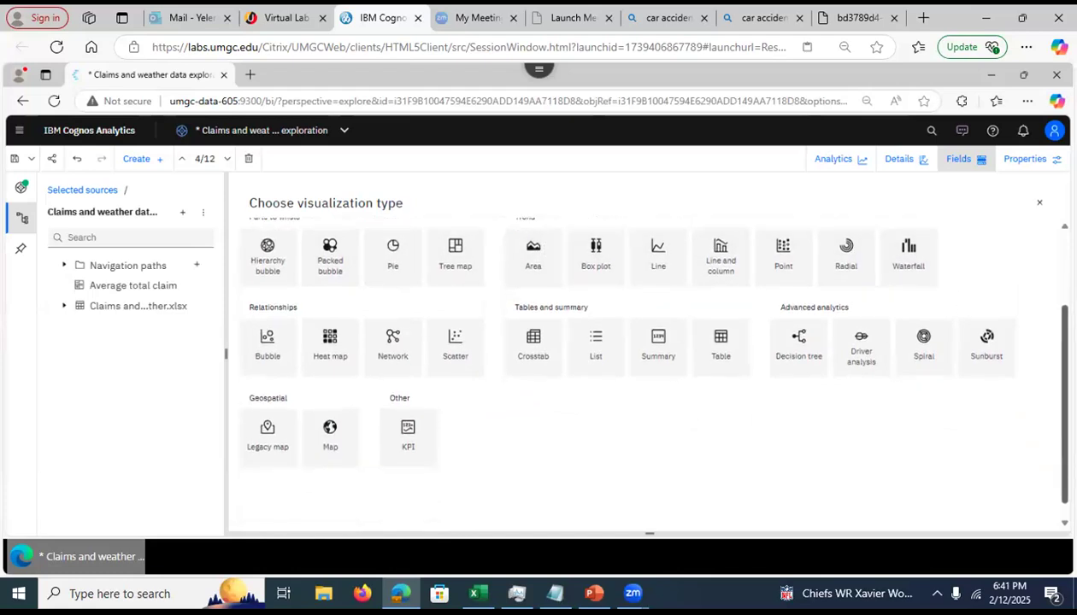
{"action": "left_click", "coordinate": [266, 348]}
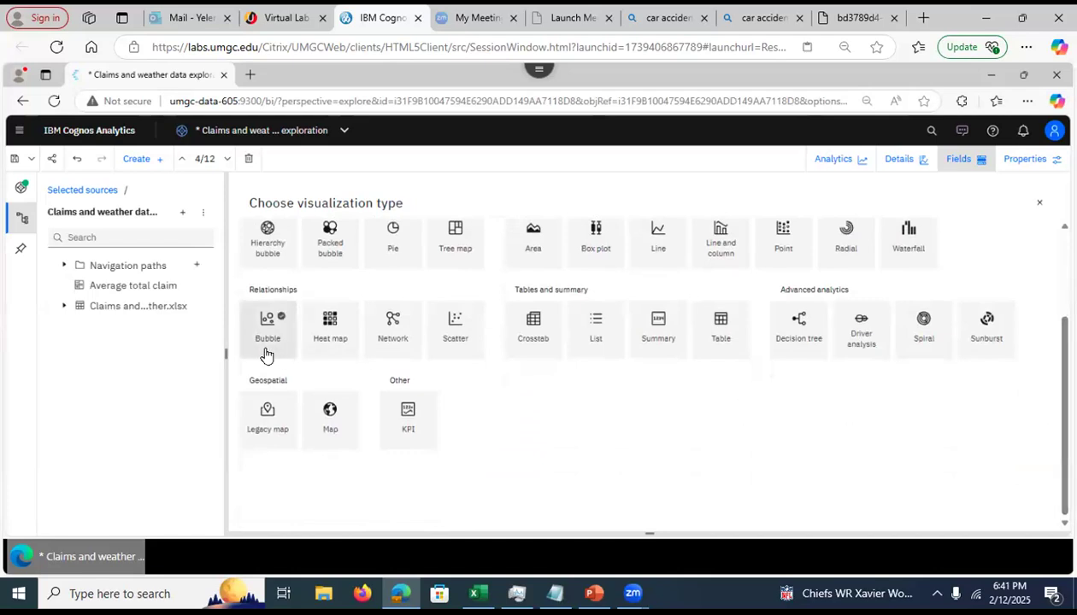
{"action": "left_click", "coordinate": [598, 352]}
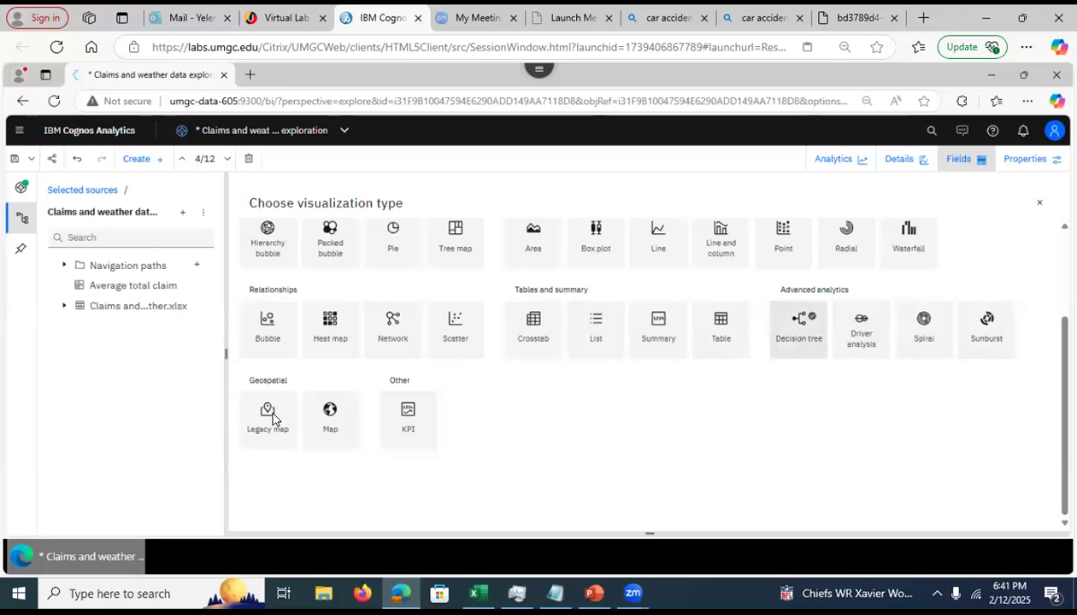
{"action": "left_click", "coordinate": [249, 424]}
{"action": "scroll", "coordinate": [1045, 276], "scroll_direction": "up", "scroll_amount": 3}
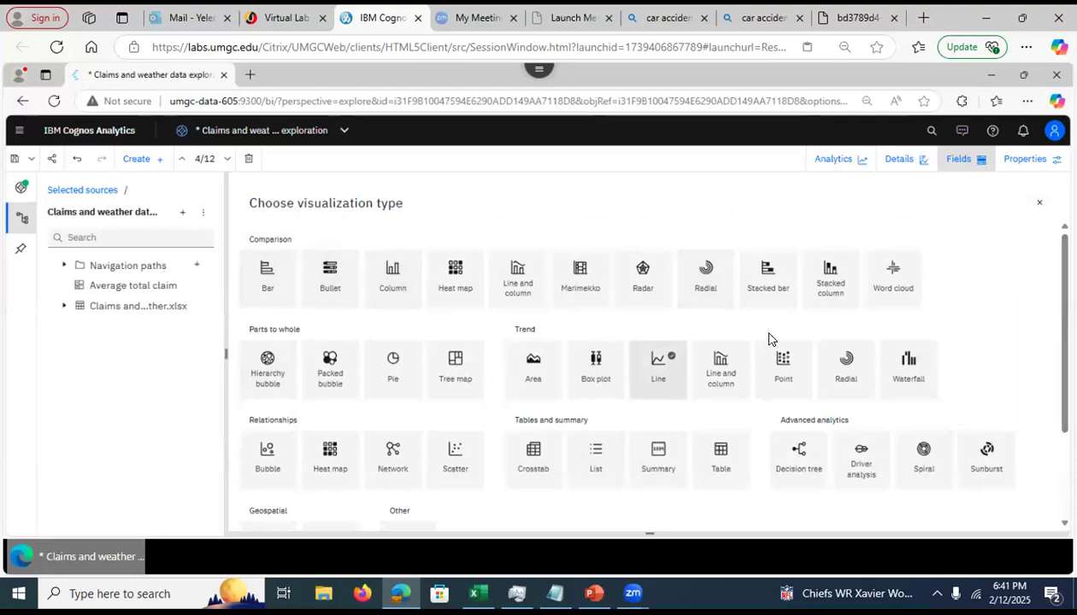
{"action": "scroll", "coordinate": [987, 275], "scroll_direction": "down", "scroll_amount": 1}
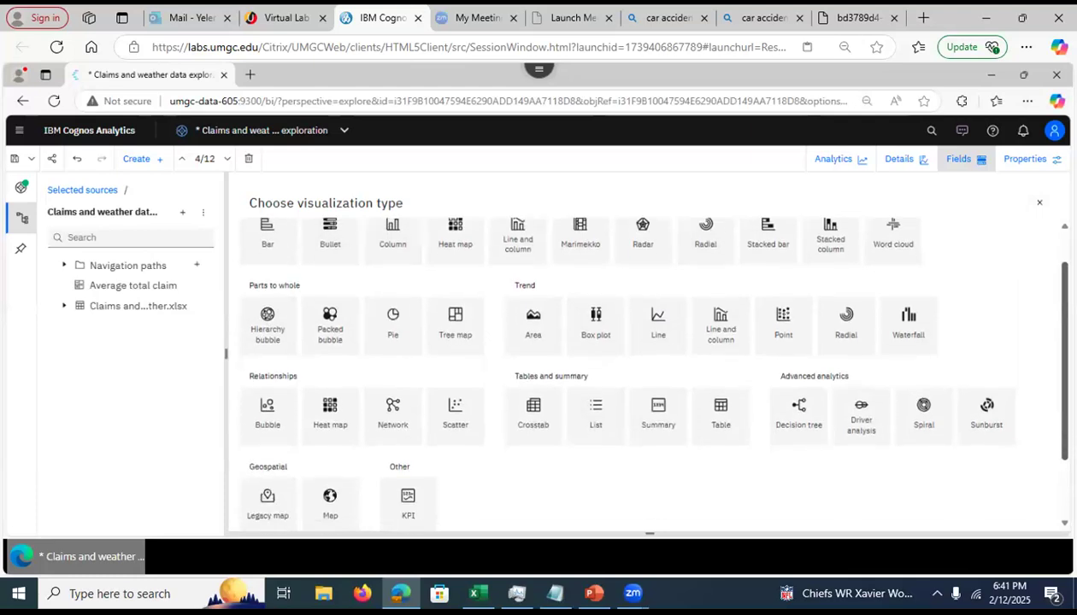
{"action": "scroll", "coordinate": [644, 369], "scroll_direction": "down", "scroll_amount": 1}
{"action": "scroll", "coordinate": [644, 369], "scroll_direction": "down", "scroll_amount": 1}
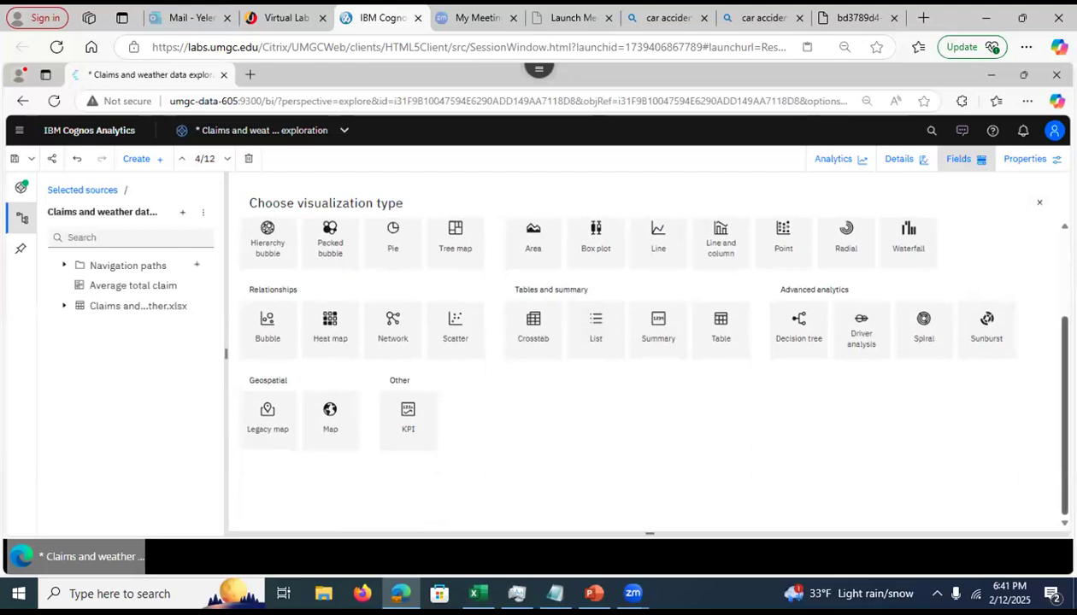
{"action": "scroll", "coordinate": [644, 369], "scroll_direction": "up", "scroll_amount": 3}
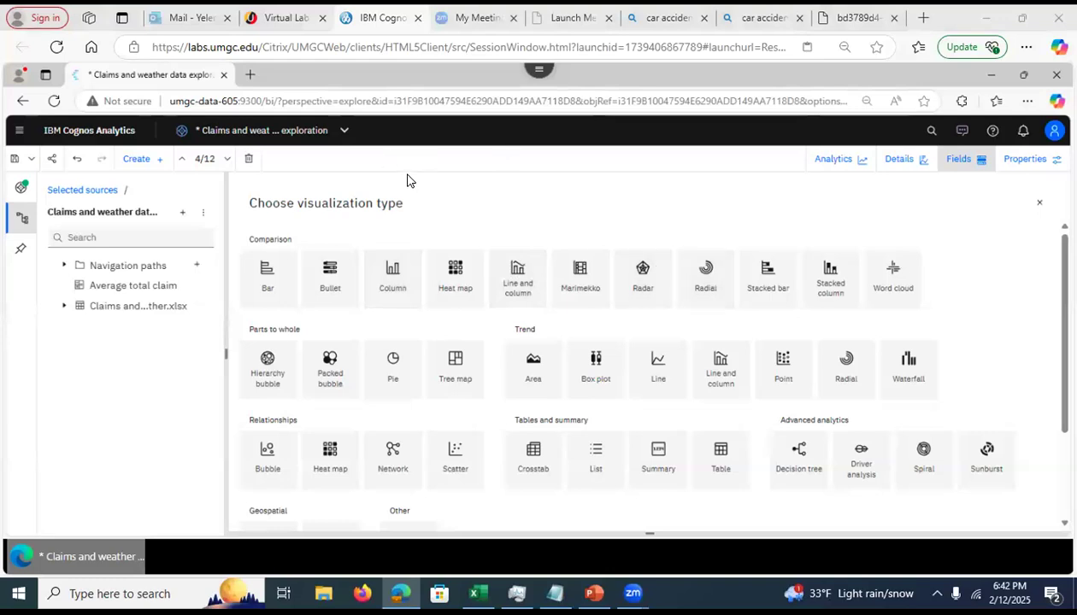
Try the Column and Area visualization types on the empty card, then undo both choices
{"action": "left_click", "coordinate": [393, 279]}
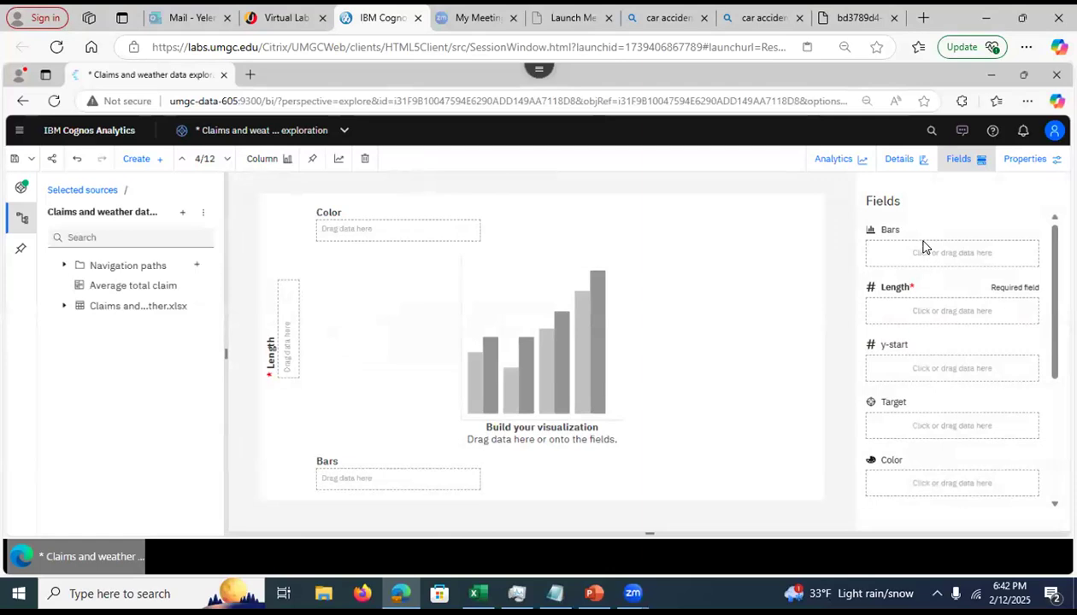
{"action": "left_click", "coordinate": [264, 159]}
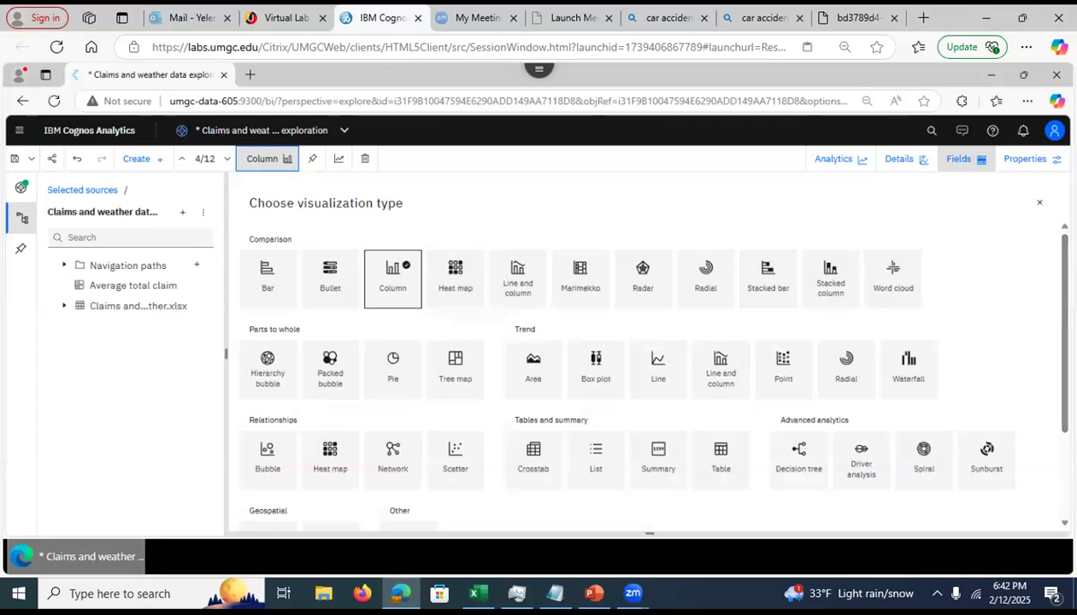
{"action": "scroll", "coordinate": [645, 359], "scroll_direction": "down", "scroll_amount": 2}
{"action": "scroll", "coordinate": [645, 359], "scroll_direction": "down", "scroll_amount": 1}
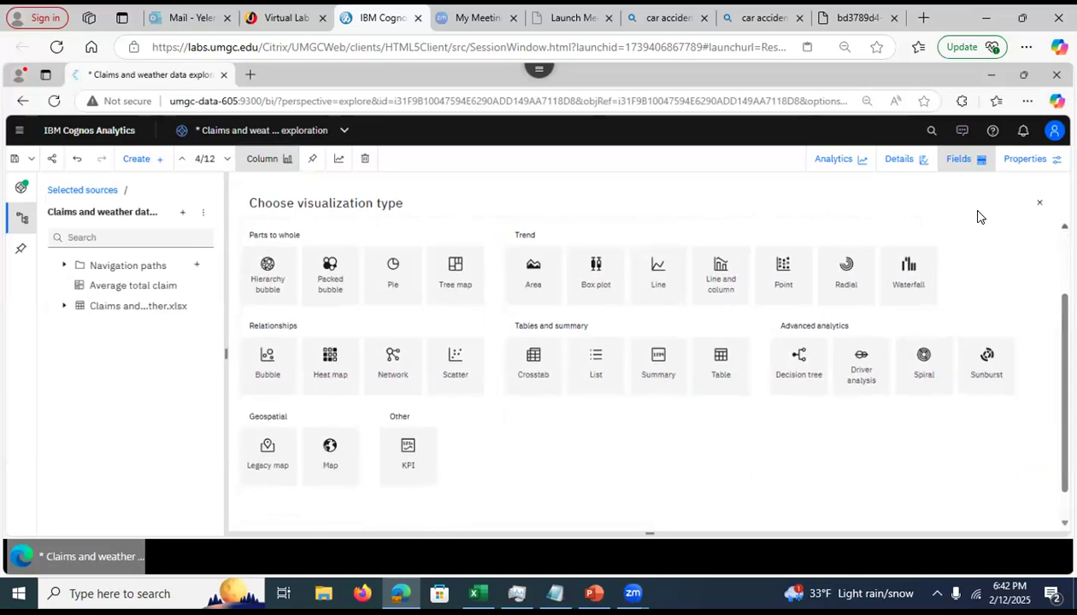
{"action": "left_click", "coordinate": [547, 282]}
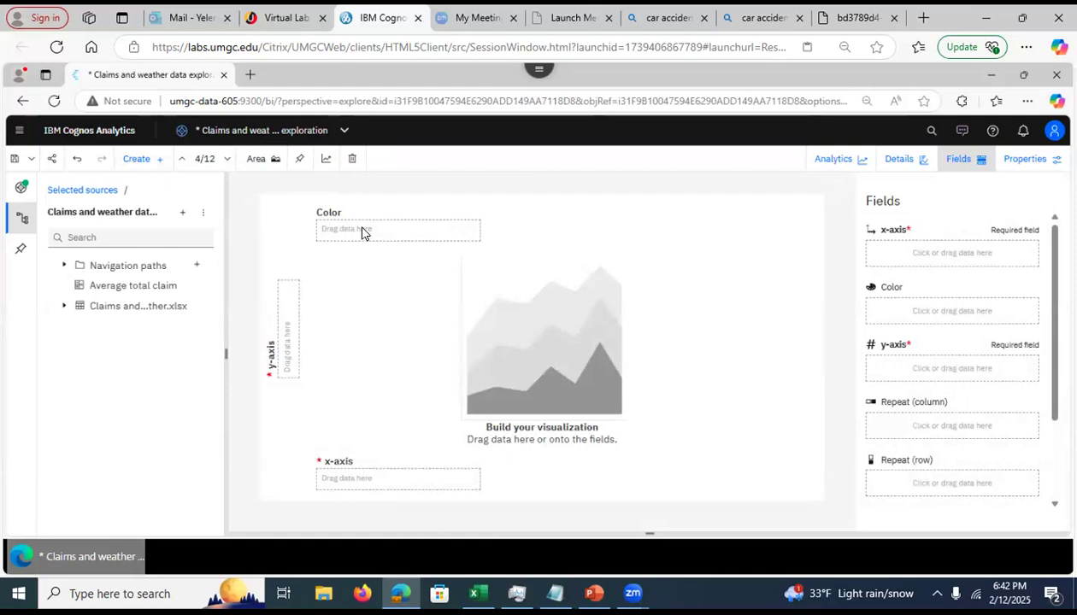
{"action": "left_click", "coordinate": [76, 159]}
{"action": "left_click", "coordinate": [76, 159]}
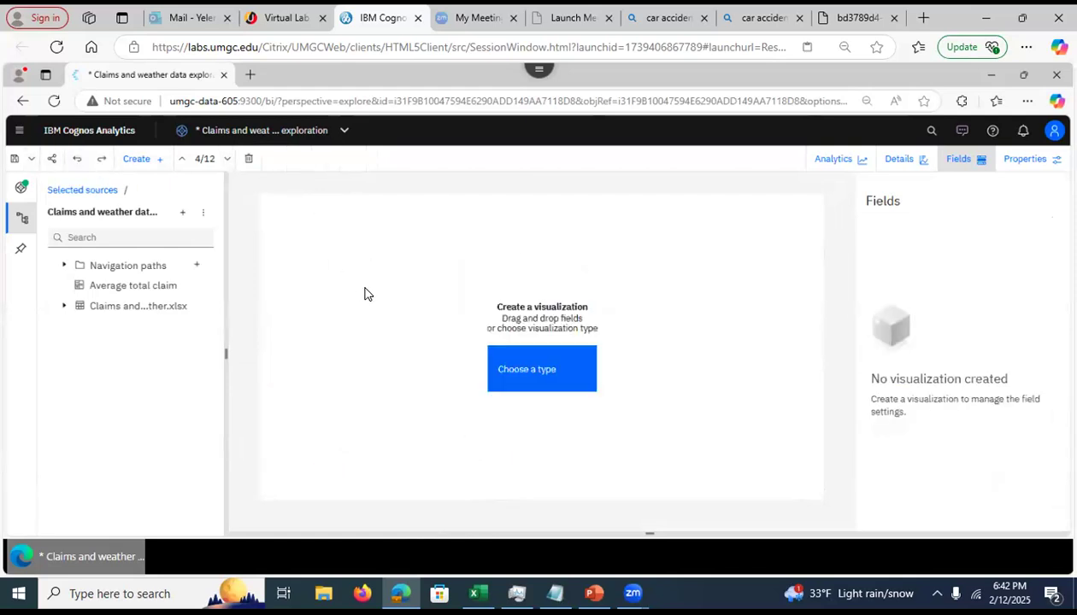
Expand the claims and weather .xlsx table and place its Income field on the empty card
{"action": "left_click", "coordinate": [64, 306]}
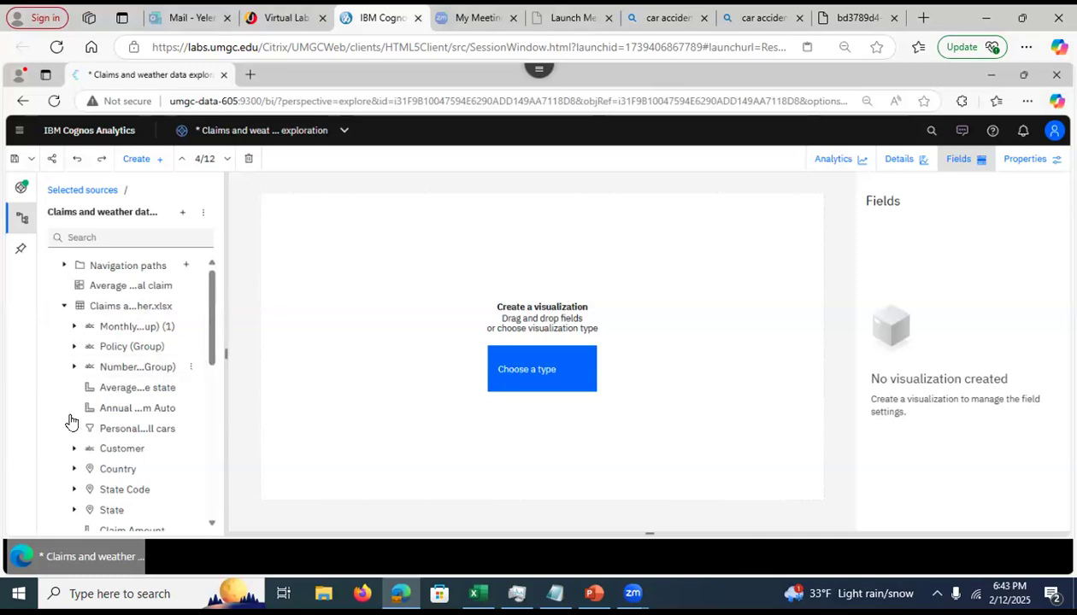
{"action": "scroll", "coordinate": [203, 376], "scroll_direction": "down", "scroll_amount": 2}
{"action": "scroll", "coordinate": [202, 382], "scroll_direction": "down", "scroll_amount": 2}
{"action": "scroll", "coordinate": [192, 417], "scroll_direction": "down", "scroll_amount": 3}
{"action": "left_click", "coordinate": [106, 348]}
{"action": "left_click_drag", "start_coordinate": [455, 310], "coordinate": [458, 318]}
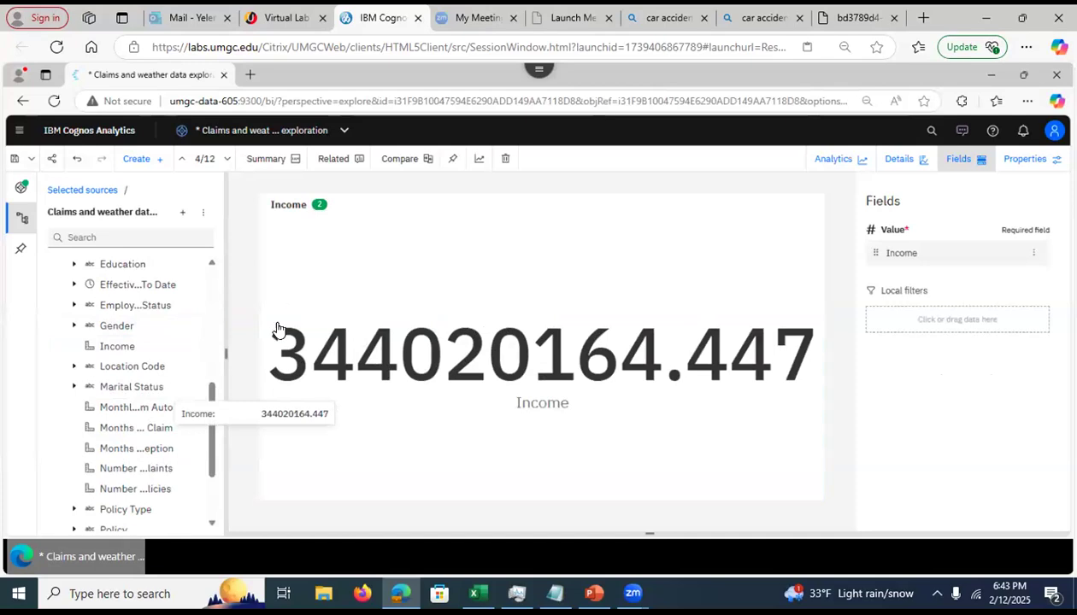
Set the Income field's aggregate to Average in its properties
{"action": "left_click_drag", "start_coordinate": [209, 446], "coordinate": [210, 463]}
{"action": "right_click", "coordinate": [188, 301]}
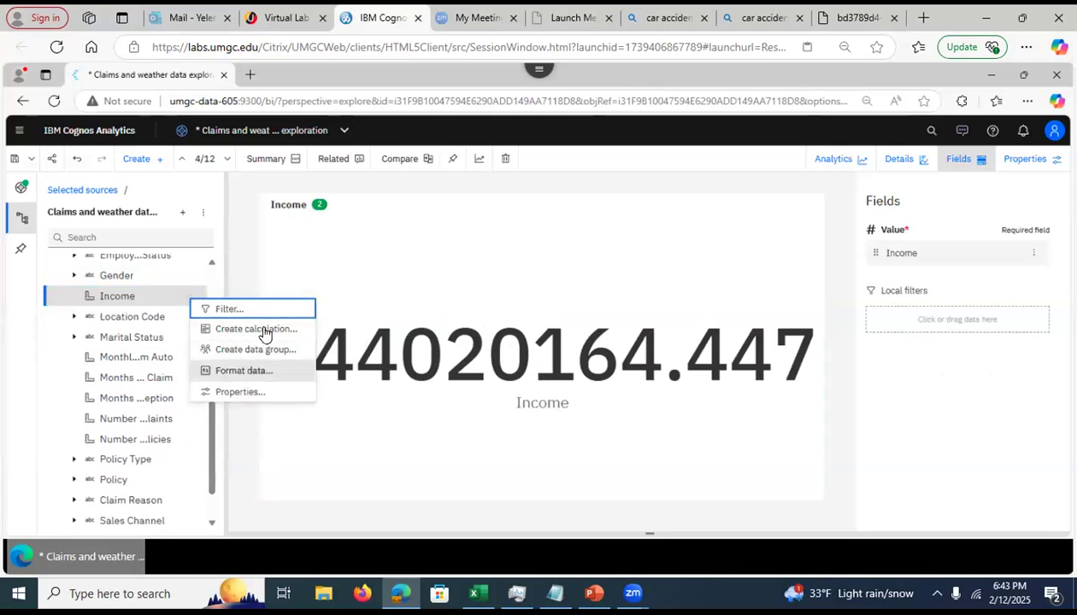
{"action": "left_click", "coordinate": [238, 392]}
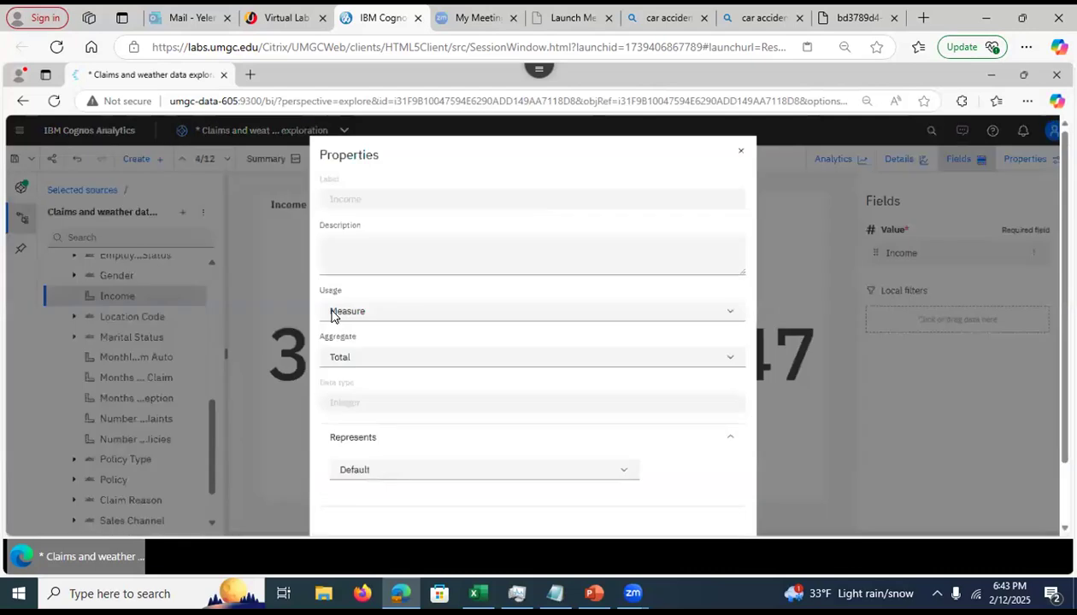
{"action": "left_click", "coordinate": [401, 366]}
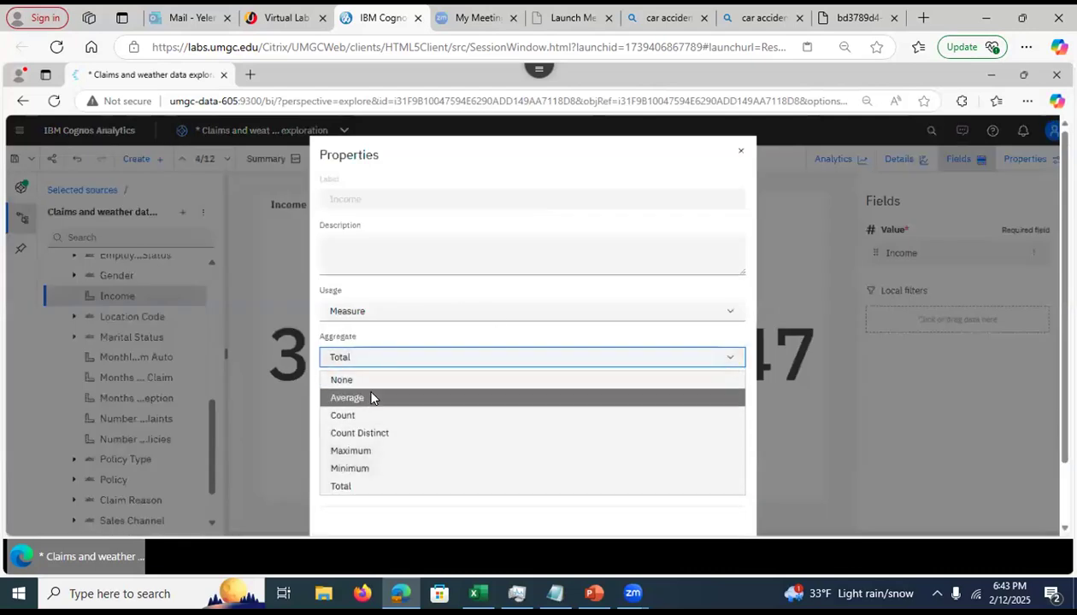
{"action": "left_click", "coordinate": [369, 398]}
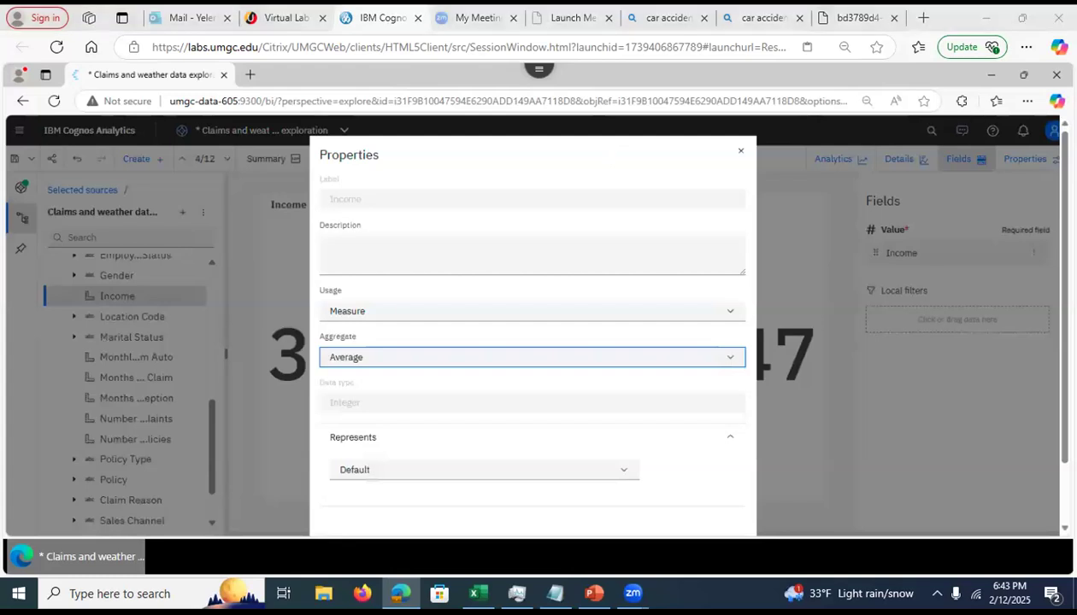
{"action": "scroll", "coordinate": [746, 460], "scroll_direction": "down", "scroll_amount": 2}
{"action": "left_click", "coordinate": [672, 500]}
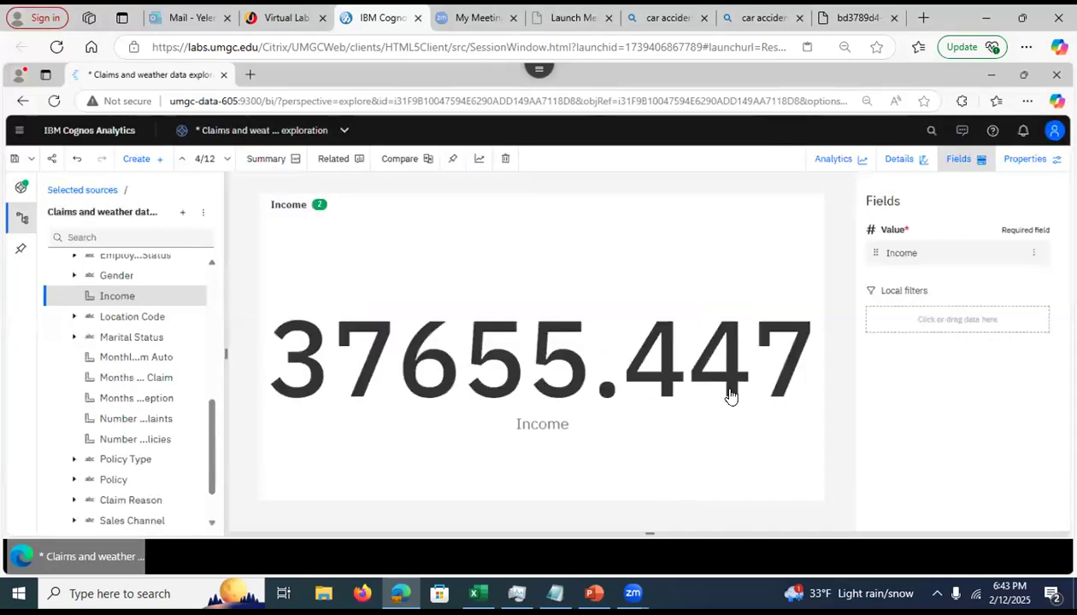
View the related visualizations for the Income card and expand the list to see more of them
{"action": "mouse_move", "coordinate": [730, 393]}
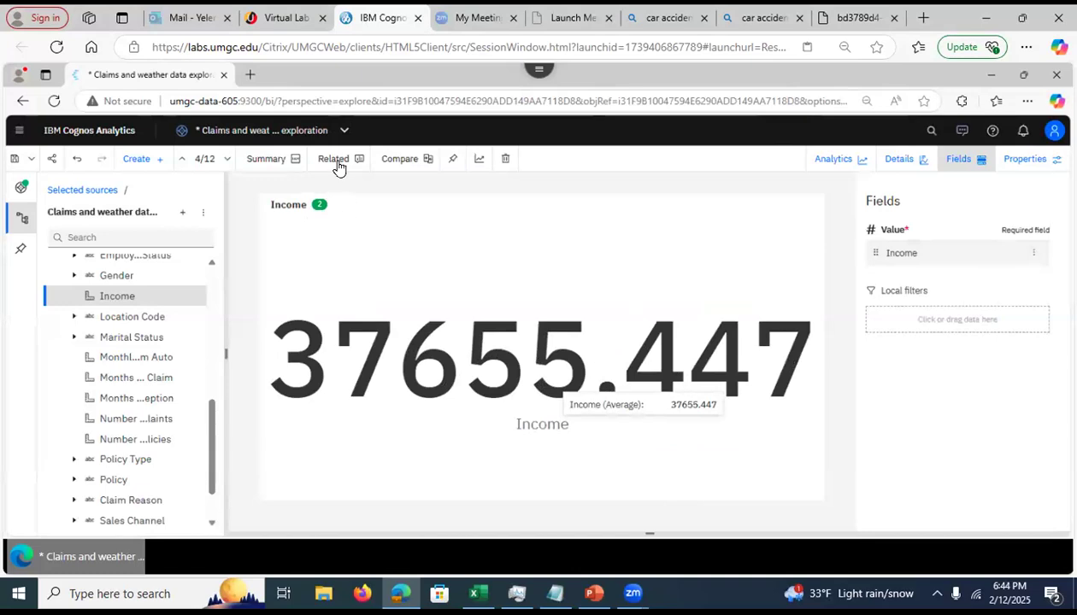
{"action": "left_click", "coordinate": [336, 160]}
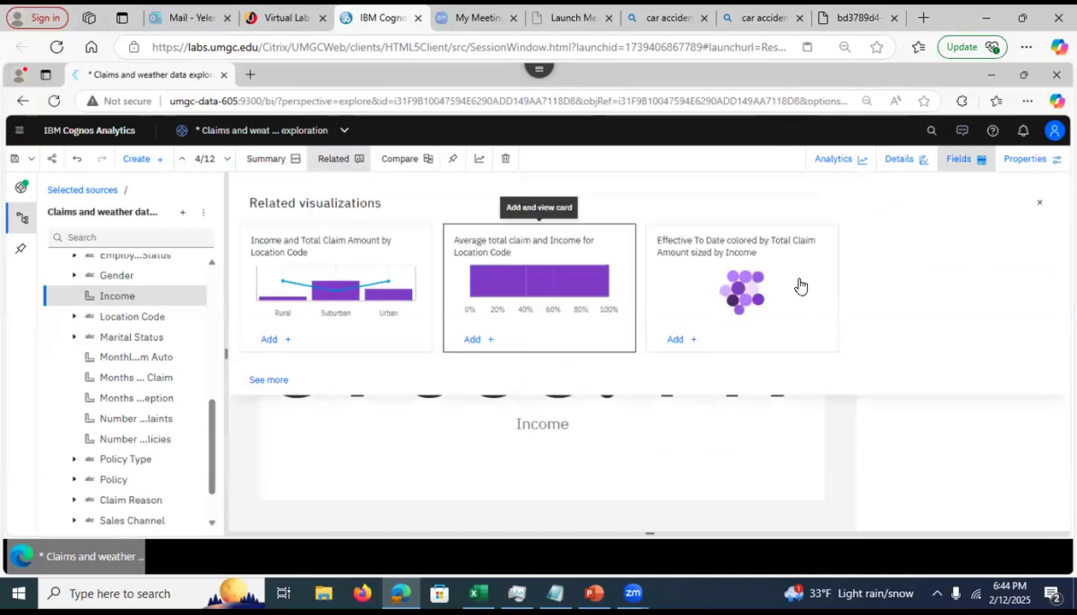
{"action": "triple_click", "coordinate": [268, 380]}
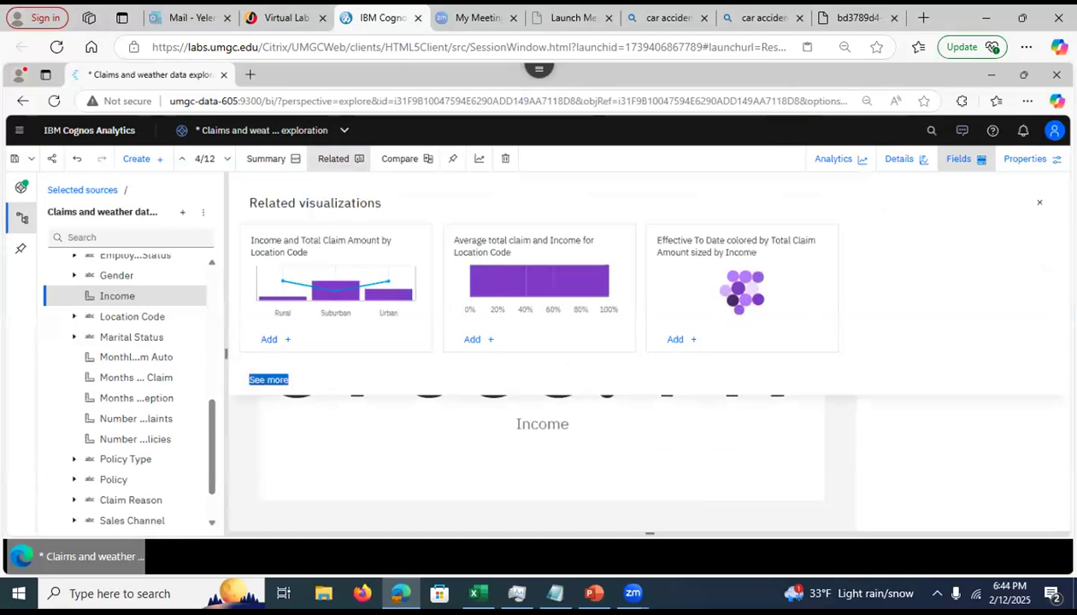
{"action": "left_click", "coordinate": [270, 381]}
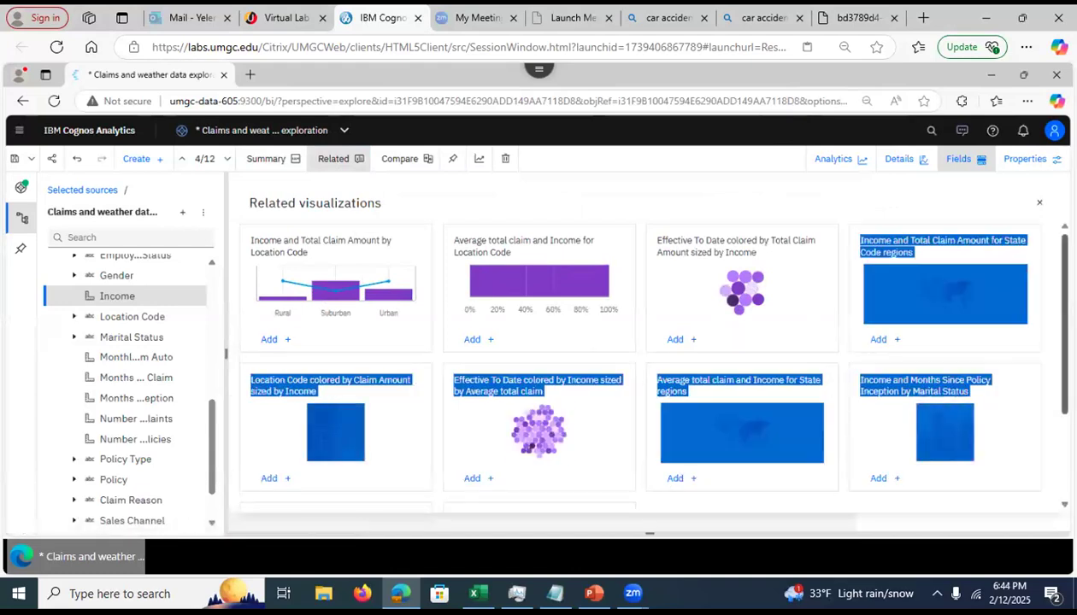
Look through the rest of the Income card's related visualizations and its available visualization types
{"action": "scroll", "coordinate": [645, 360], "scroll_direction": "down", "scroll_amount": 3}
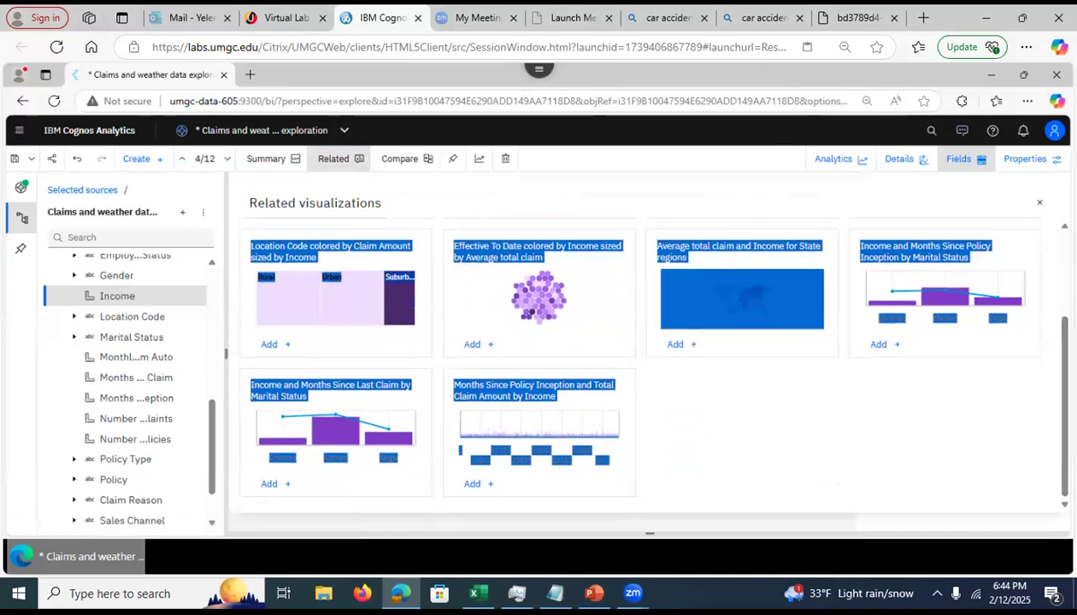
{"action": "scroll", "coordinate": [645, 359], "scroll_direction": "up", "scroll_amount": 3}
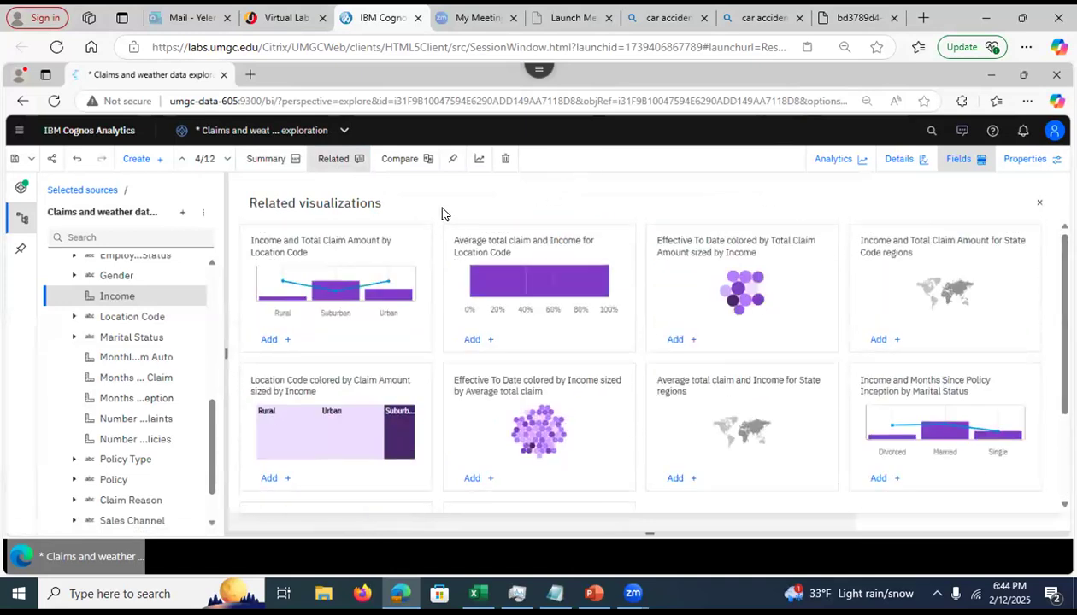
{"action": "left_click", "coordinate": [262, 162]}
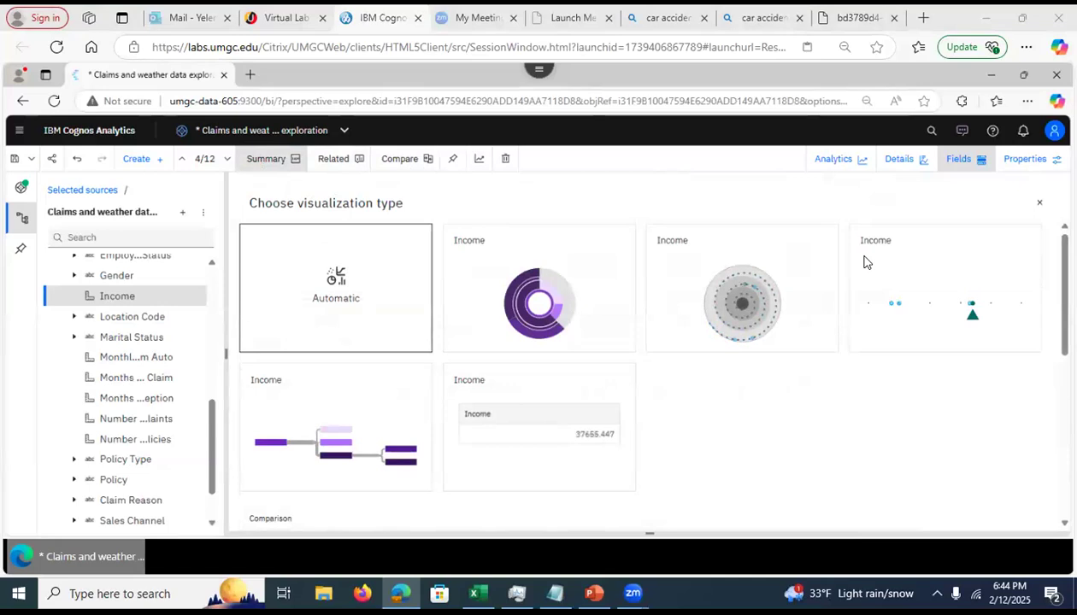
Save the Claims and weather data exploration with the average Income card
{"action": "left_click", "coordinate": [12, 162]}
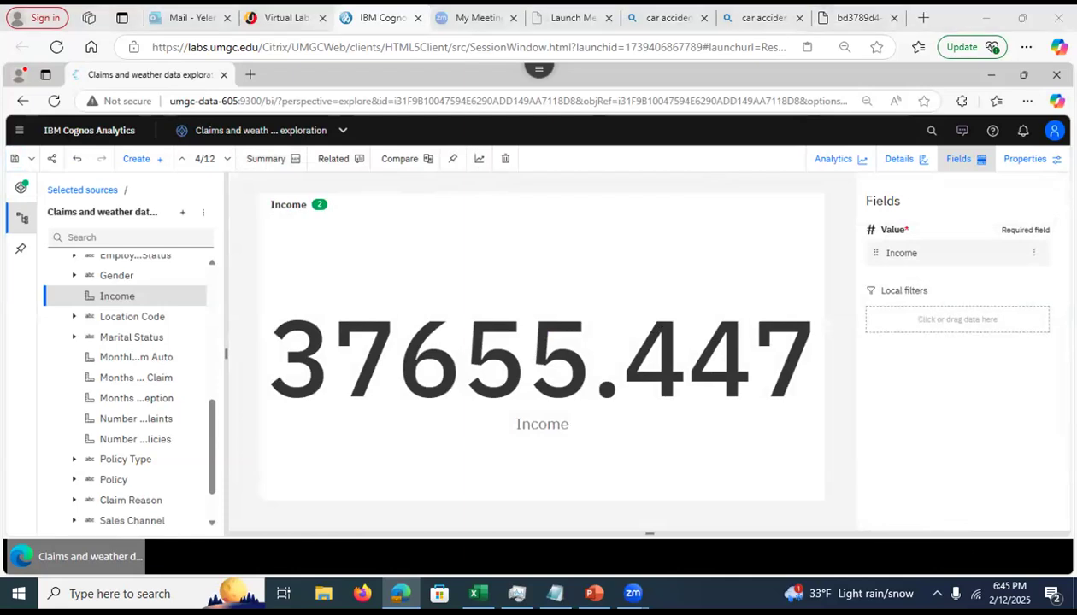
{"action": "left_click", "coordinate": [522, 245]}
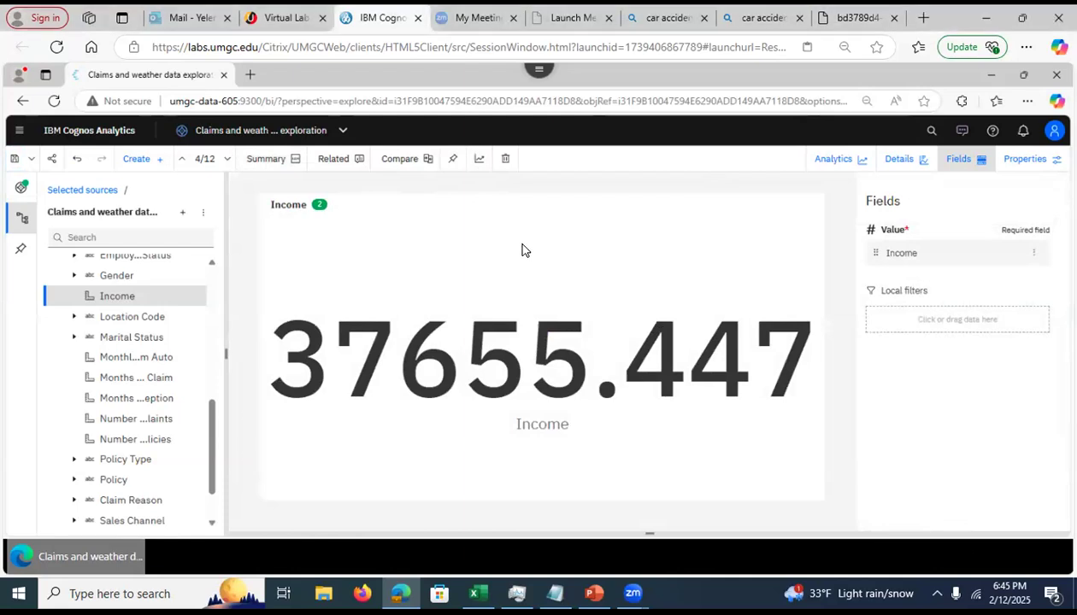
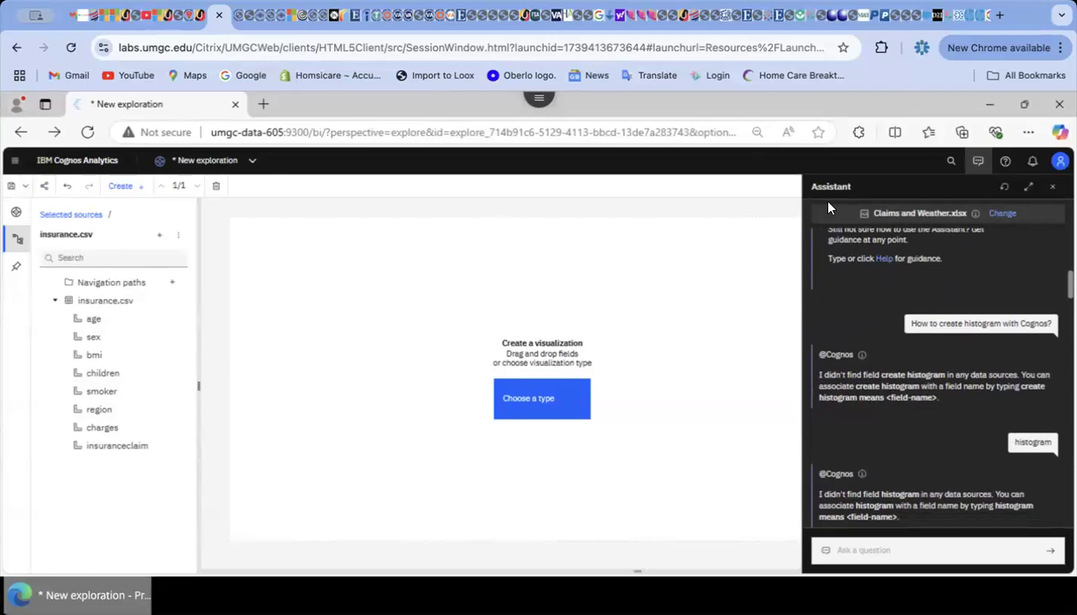
Review the Assistant conversation from the histogram questions down to the Total Claim Amount by Monthly Premium Auto chart
{"action": "scroll", "coordinate": [944, 262], "scroll_direction": "up", "scroll_amount": 1}
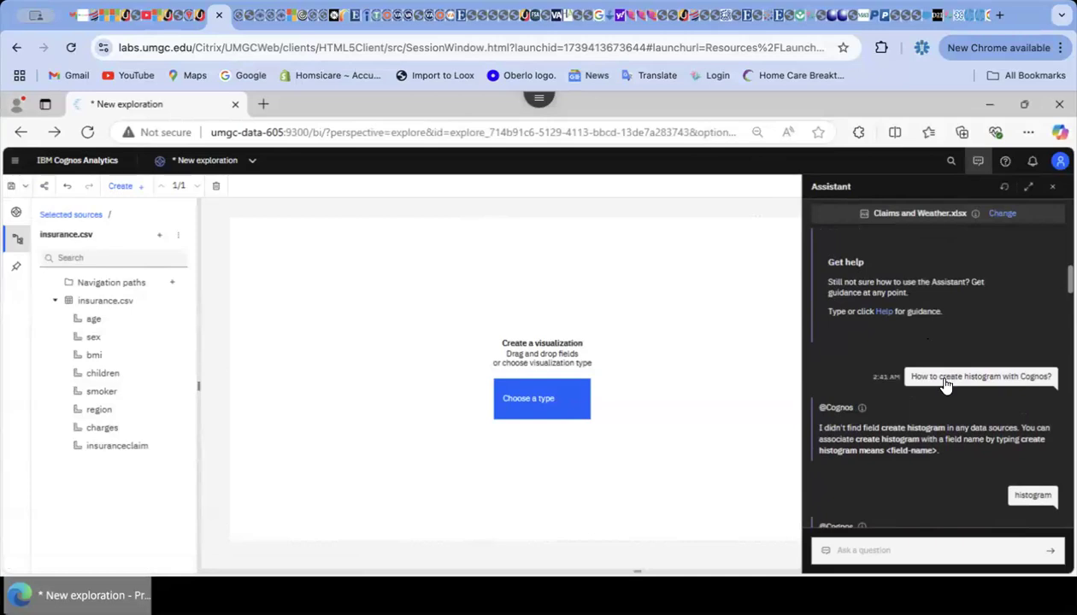
{"action": "scroll", "coordinate": [945, 384], "scroll_direction": "down", "scroll_amount": 2}
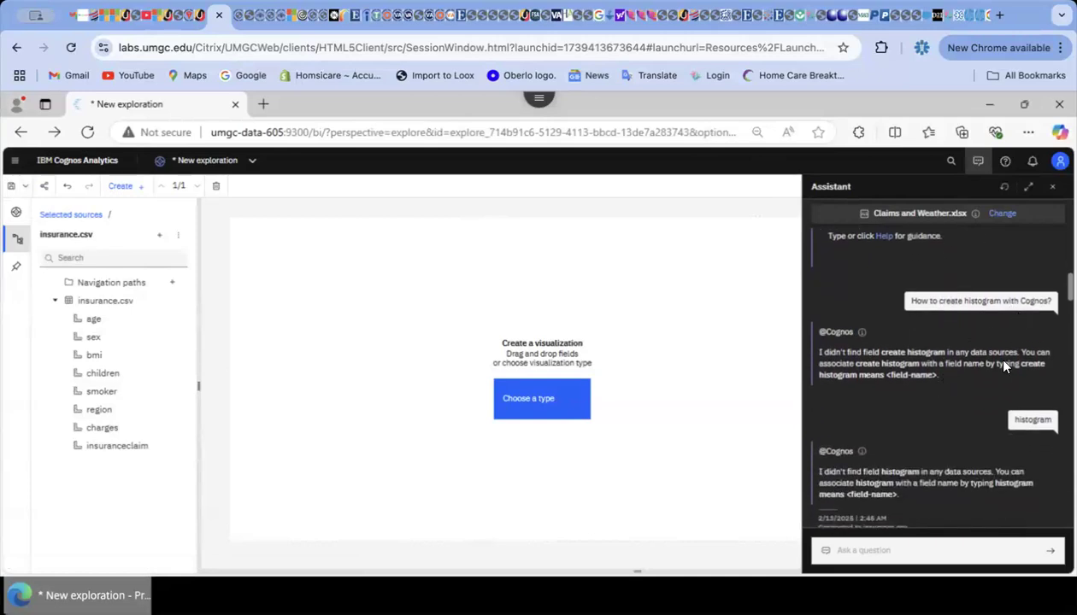
{"action": "scroll", "coordinate": [994, 404], "scroll_direction": "down", "scroll_amount": 5}
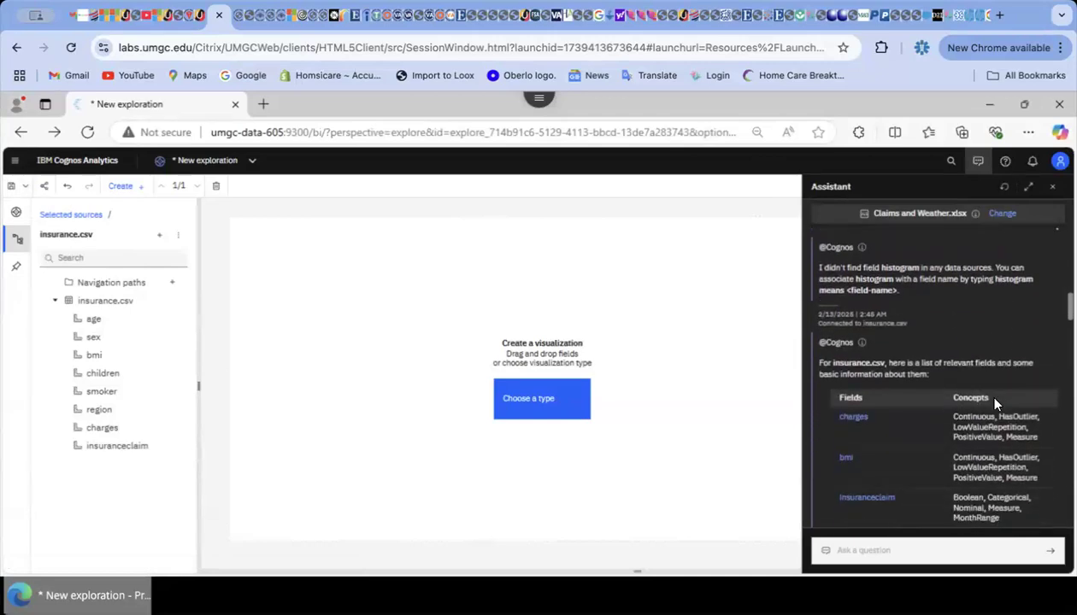
{"action": "scroll", "coordinate": [994, 404], "scroll_direction": "down", "scroll_amount": 4}
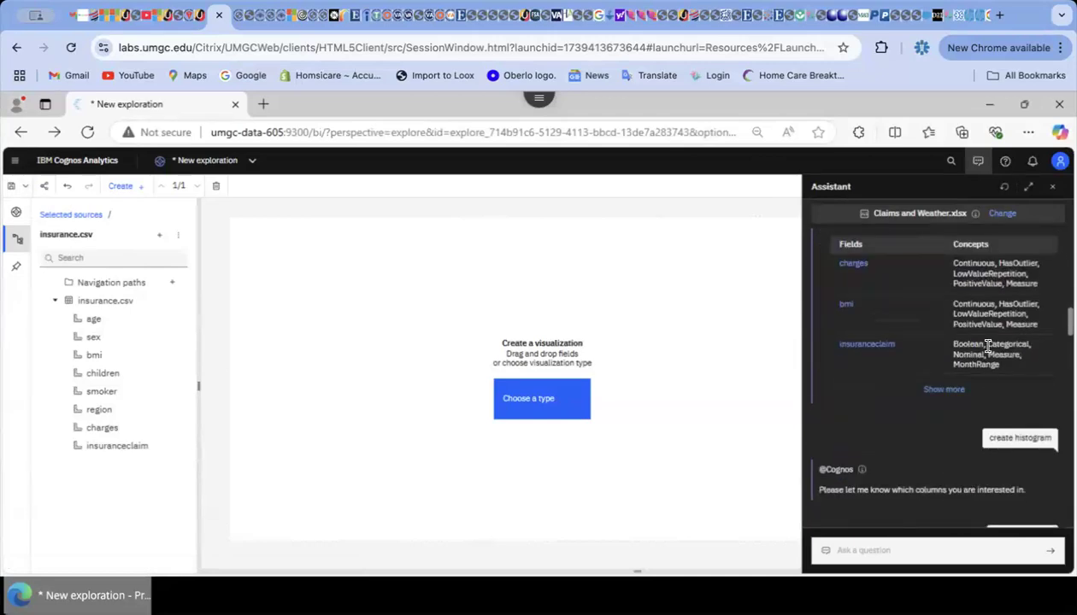
{"action": "scroll", "coordinate": [988, 346], "scroll_direction": "down", "scroll_amount": 3}
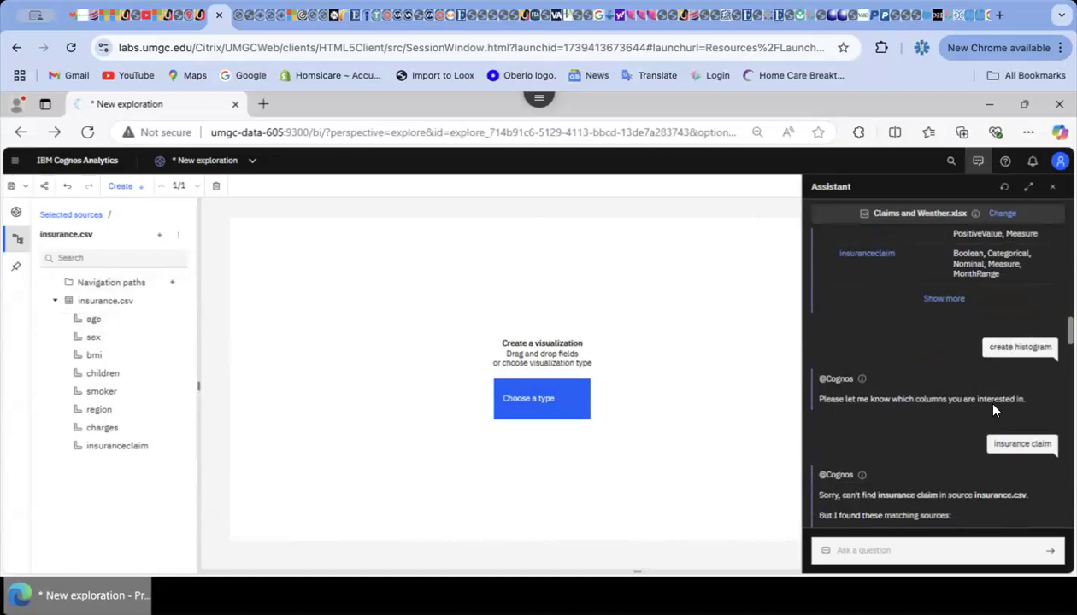
{"action": "scroll", "coordinate": [996, 424], "scroll_direction": "down", "scroll_amount": 3}
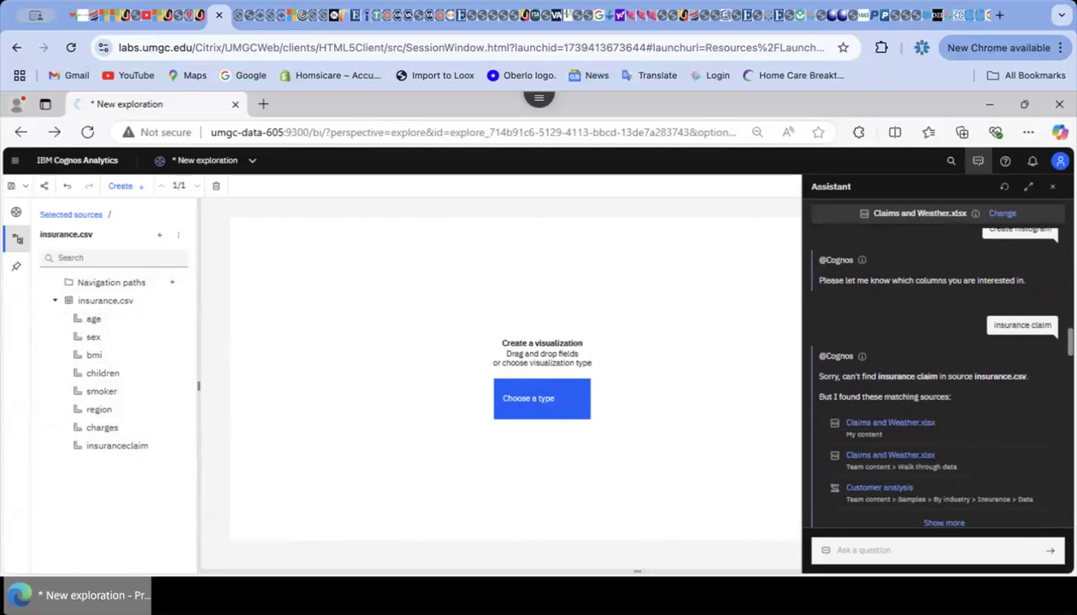
{"action": "scroll", "coordinate": [971, 440], "scroll_direction": "down", "scroll_amount": 2}
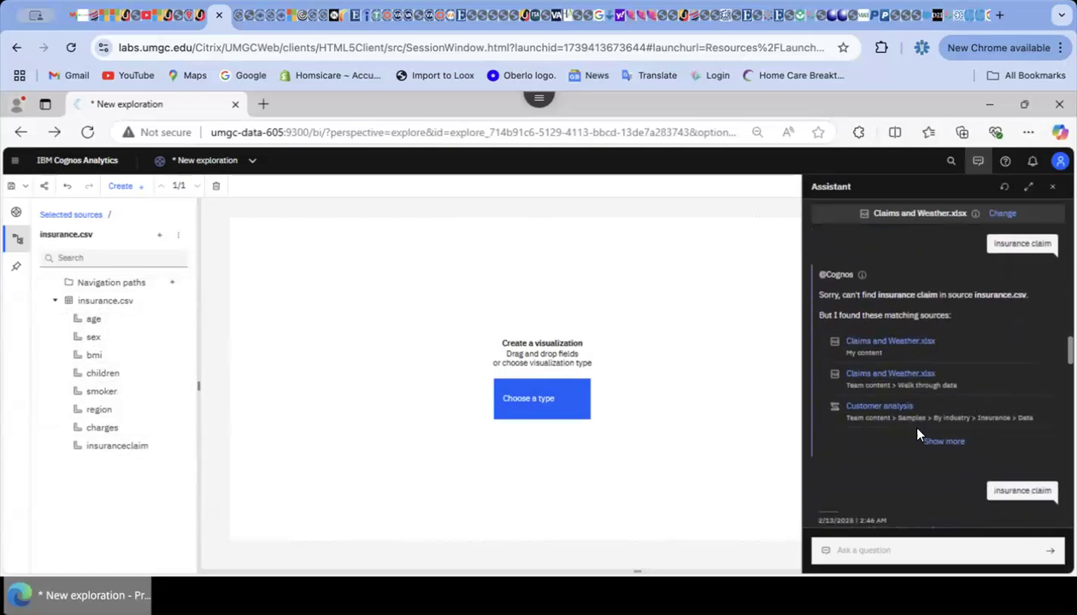
{"action": "scroll", "coordinate": [940, 411], "scroll_direction": "down", "scroll_amount": 3}
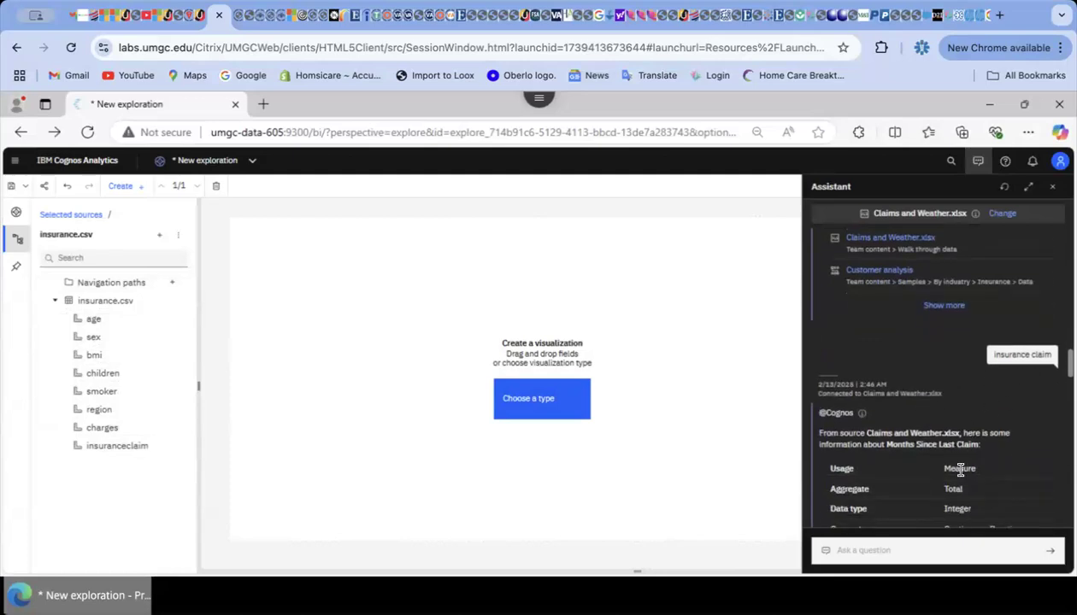
{"action": "scroll", "coordinate": [959, 470], "scroll_direction": "down", "scroll_amount": 5}
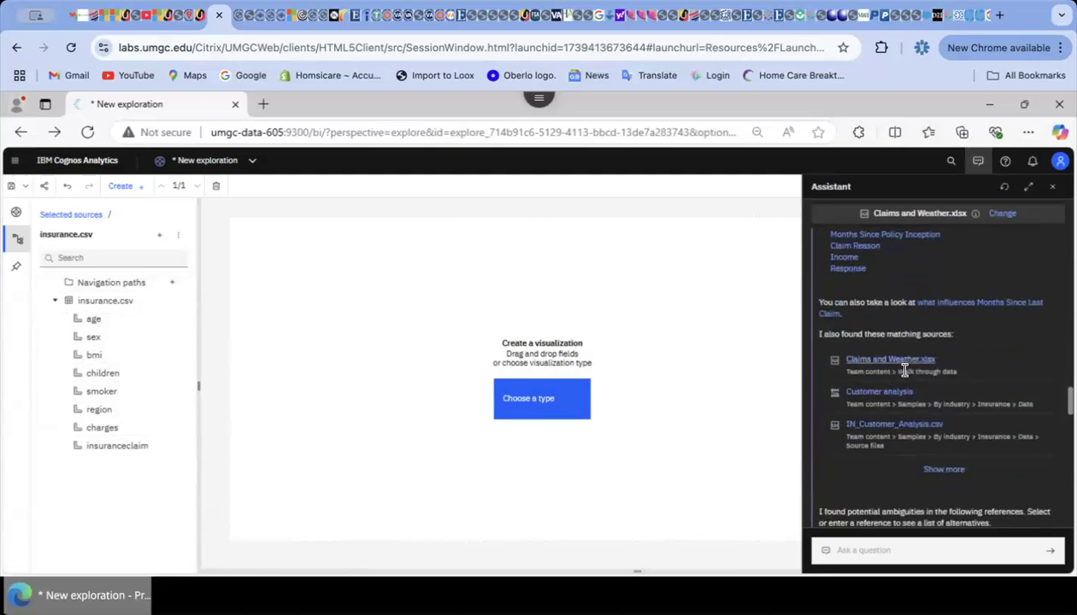
{"action": "scroll", "coordinate": [899, 447], "scroll_direction": "down", "scroll_amount": 6}
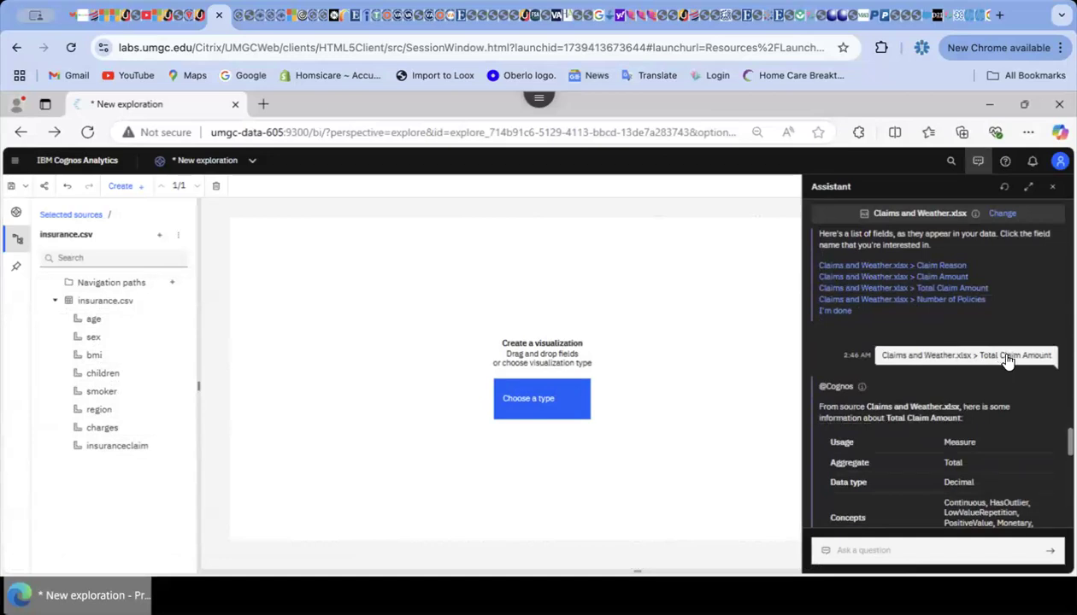
{"action": "scroll", "coordinate": [1008, 362], "scroll_direction": "down", "scroll_amount": 4}
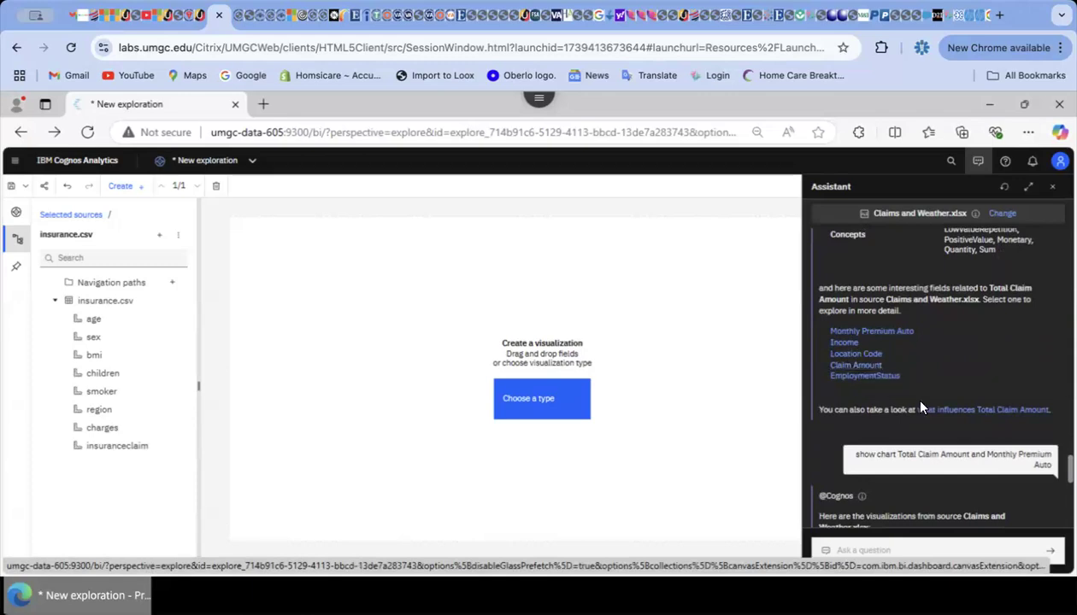
{"action": "scroll", "coordinate": [920, 407], "scroll_direction": "down", "scroll_amount": 2}
{"action": "scroll", "coordinate": [920, 408], "scroll_direction": "down", "scroll_amount": 2}
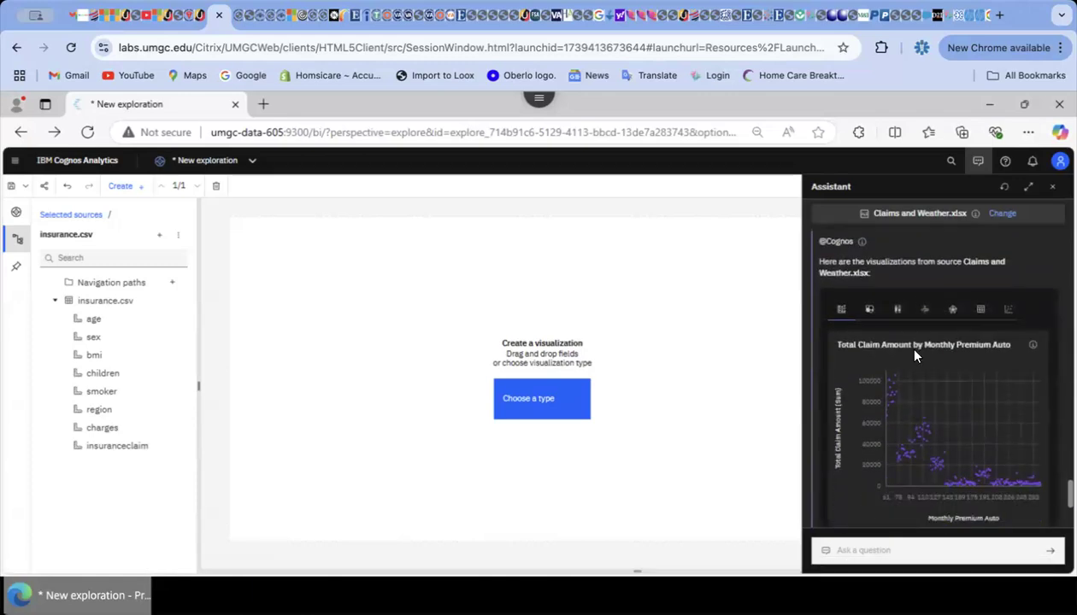
Have the Assistant chart Total Claim Amount with the related Claim Amount field from Claims and Weather.xlsx
{"action": "scroll", "coordinate": [952, 404], "scroll_direction": "up", "scroll_amount": 7}
{"action": "scroll", "coordinate": [953, 404], "scroll_direction": "down", "scroll_amount": 2}
{"action": "scroll", "coordinate": [939, 397], "scroll_direction": "down", "scroll_amount": 2}
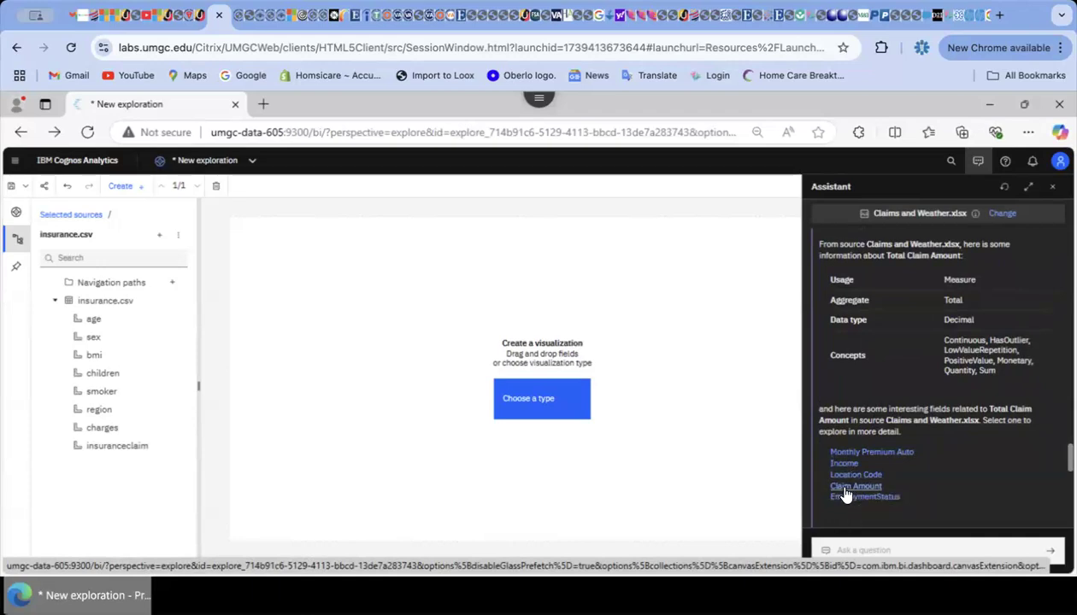
{"action": "left_click", "coordinate": [844, 489]}
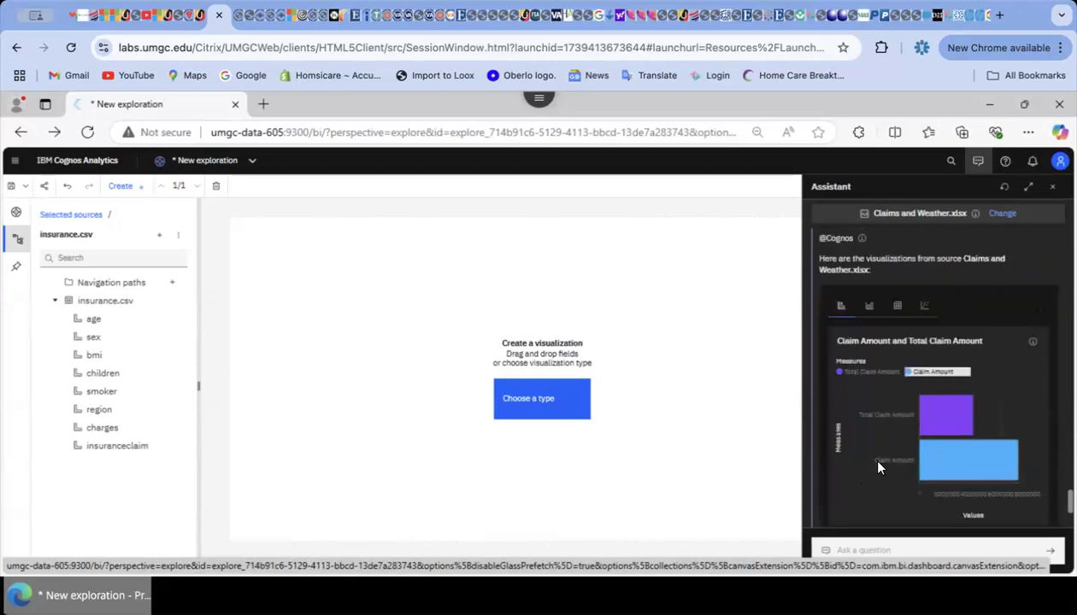
Examine the Assistant's Claim Amount and Monthly Premium Auto charts, including their top insights and the related-field suggestions
{"action": "scroll", "coordinate": [858, 477], "scroll_direction": "up", "scroll_amount": 3}
{"action": "scroll", "coordinate": [878, 466], "scroll_direction": "down", "scroll_amount": 10}
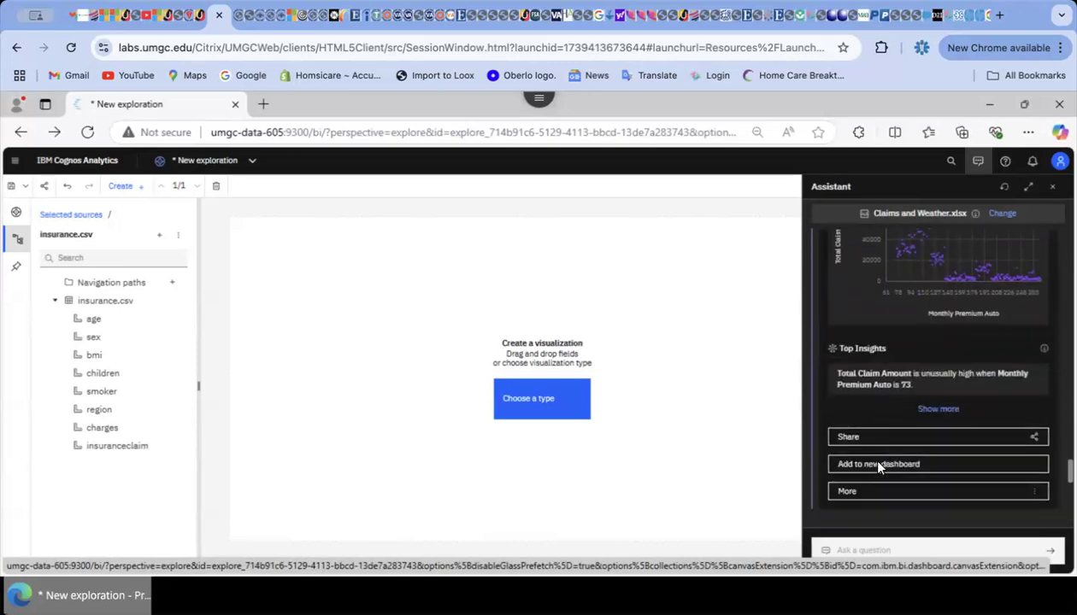
{"action": "scroll", "coordinate": [877, 467], "scroll_direction": "up", "scroll_amount": 2}
{"action": "scroll", "coordinate": [877, 467], "scroll_direction": "up", "scroll_amount": 1}
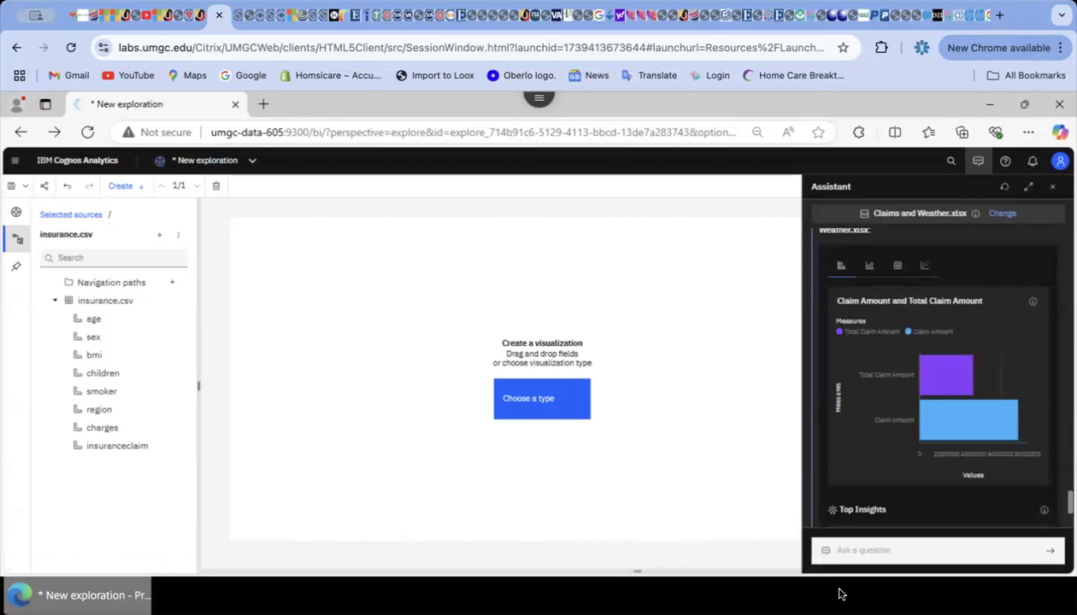
{"action": "scroll", "coordinate": [882, 510], "scroll_direction": "up", "scroll_amount": 1}
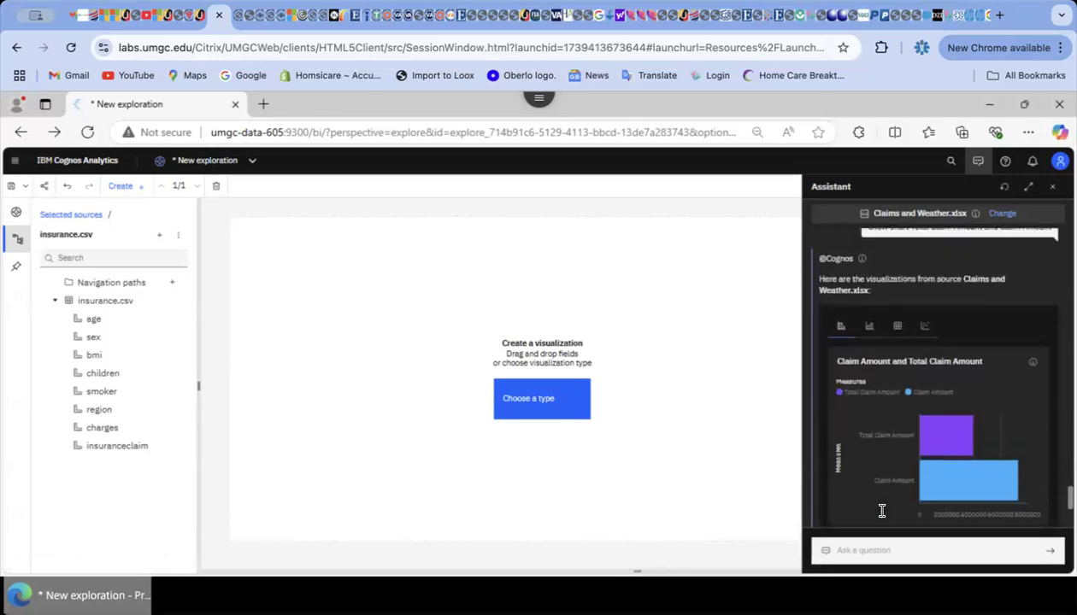
{"action": "scroll", "coordinate": [881, 515], "scroll_direction": "up", "scroll_amount": 1}
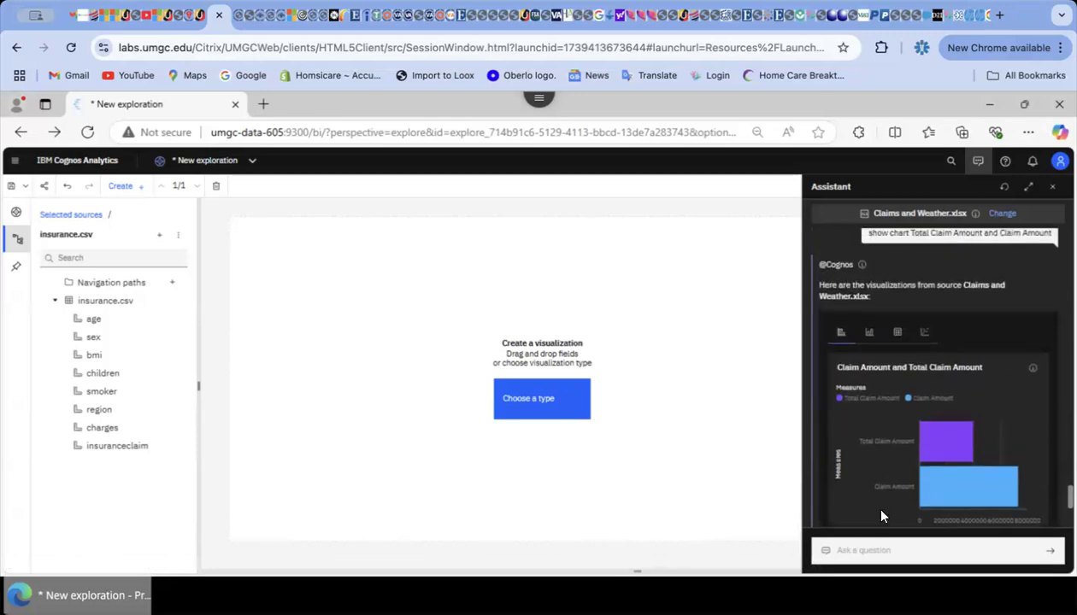
{"action": "scroll", "coordinate": [882, 513], "scroll_direction": "up", "scroll_amount": 3}
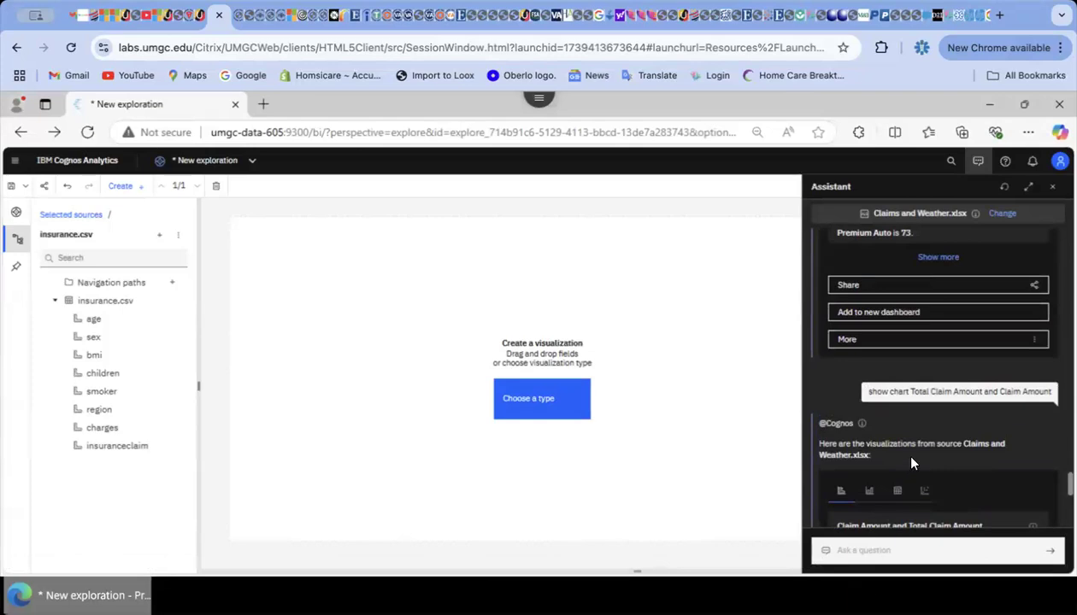
{"action": "scroll", "coordinate": [911, 463], "scroll_direction": "up", "scroll_amount": 3}
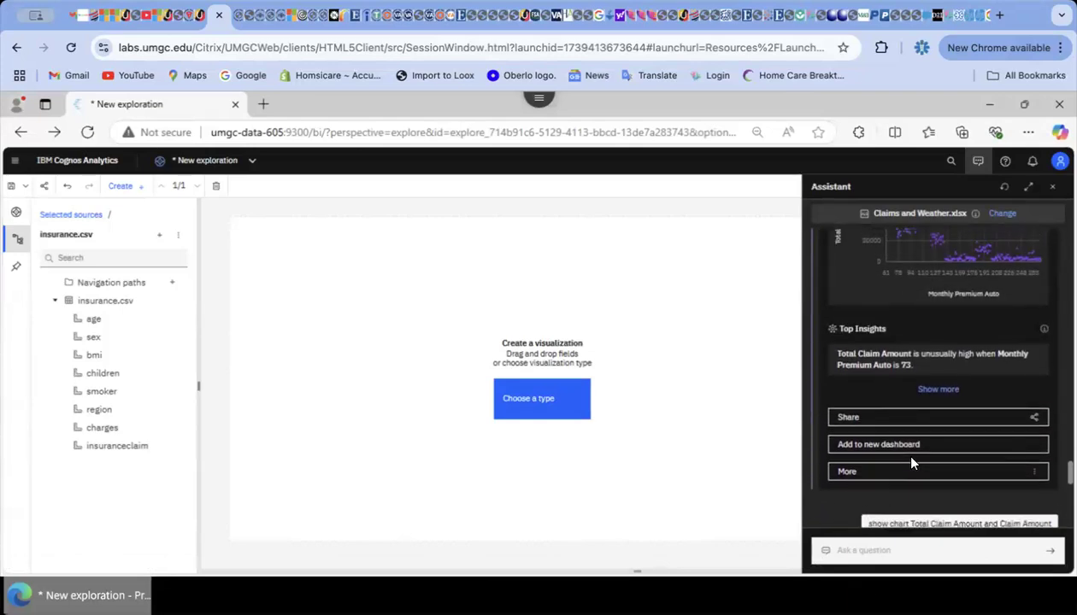
{"action": "scroll", "coordinate": [911, 462], "scroll_direction": "up", "scroll_amount": 3}
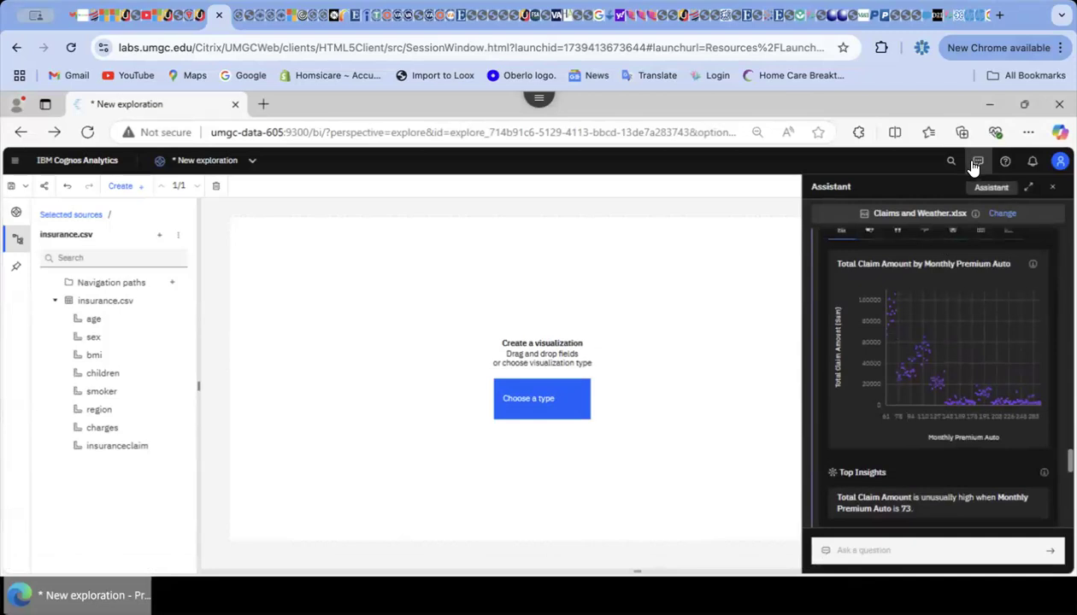
{"action": "scroll", "coordinate": [959, 249], "scroll_direction": "up", "scroll_amount": 4}
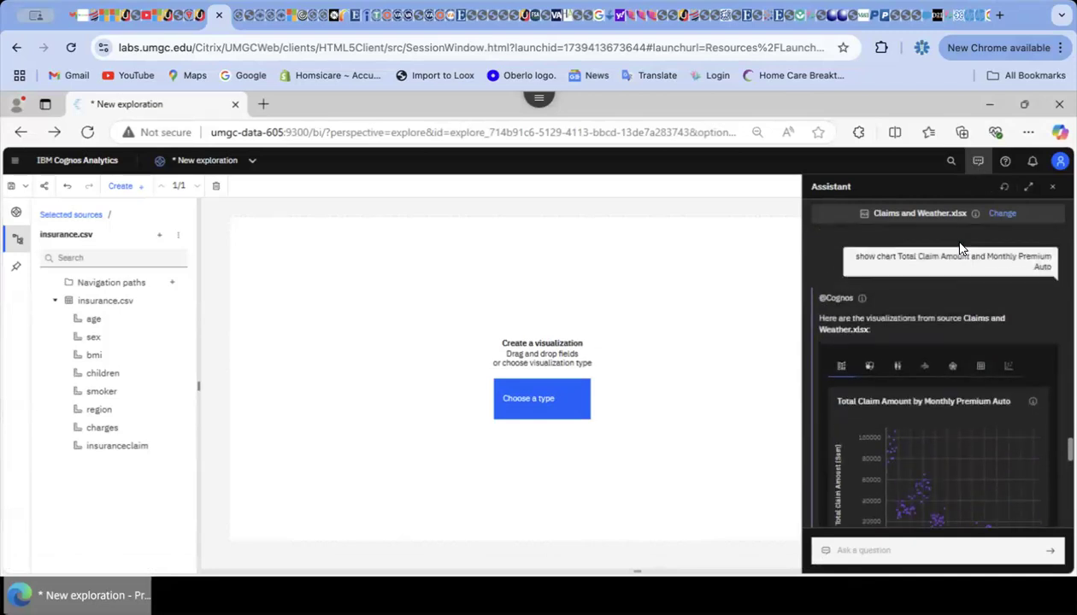
{"action": "scroll", "coordinate": [958, 249], "scroll_direction": "up", "scroll_amount": 2}
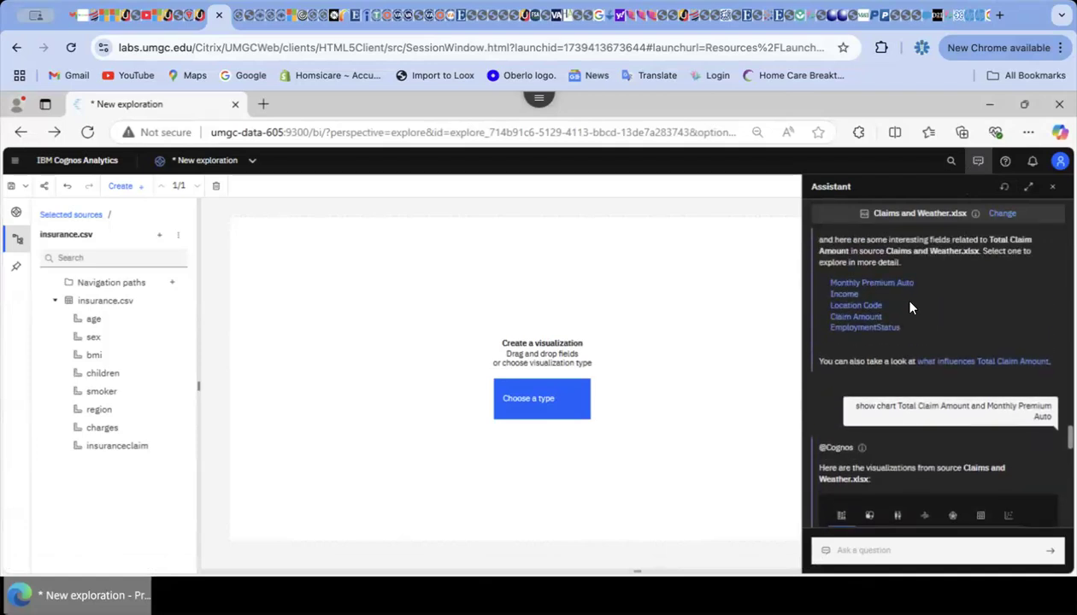
{"action": "scroll", "coordinate": [908, 346], "scroll_direction": "down", "scroll_amount": 2}
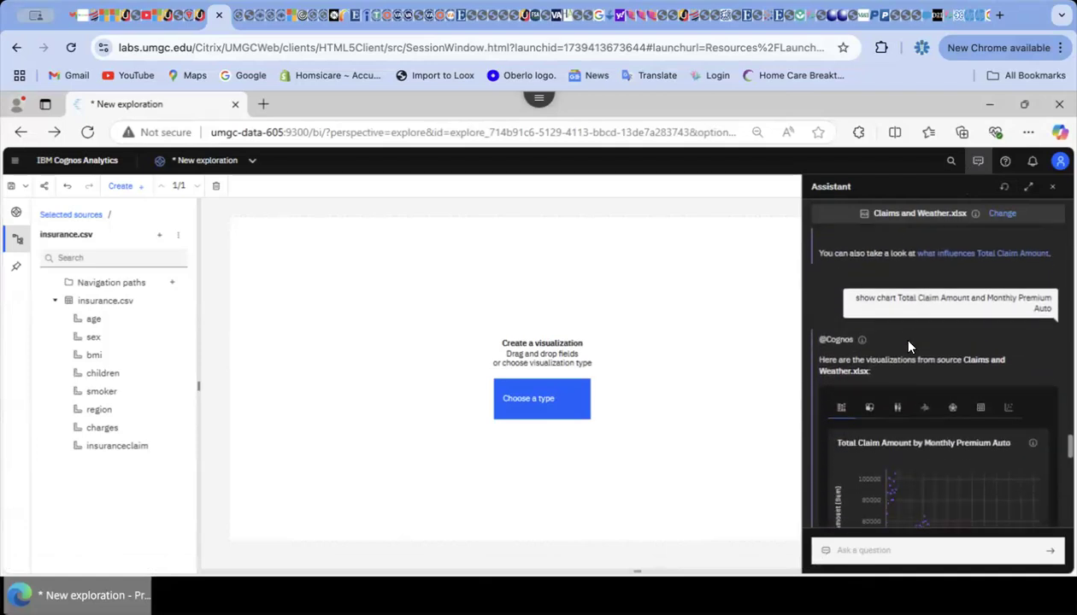
{"action": "scroll", "coordinate": [908, 346], "scroll_direction": "down", "scroll_amount": 2}
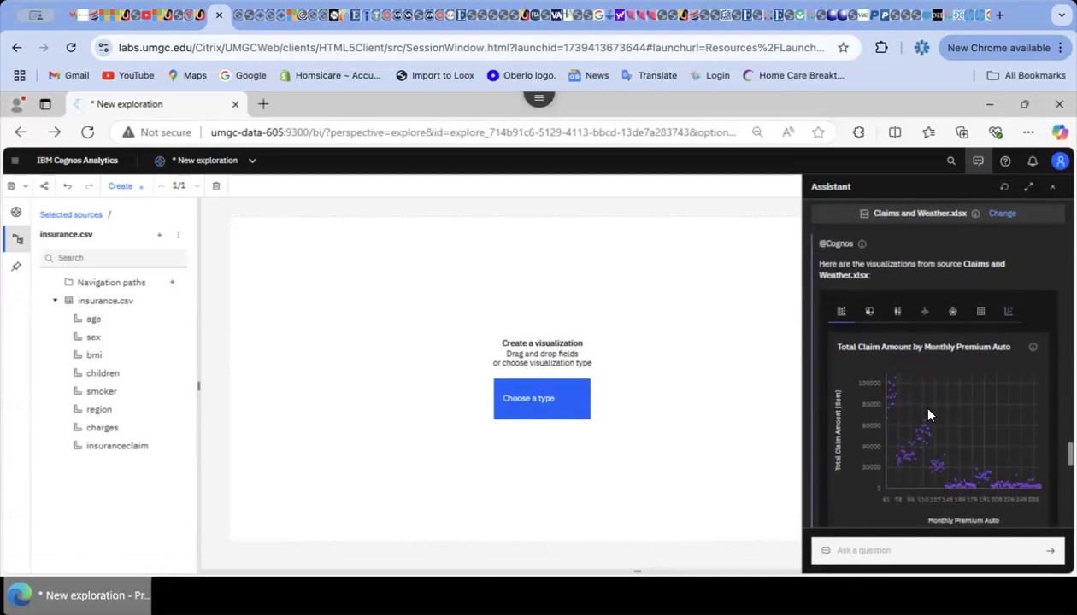
{"action": "scroll", "coordinate": [933, 447], "scroll_direction": "down", "scroll_amount": 1}
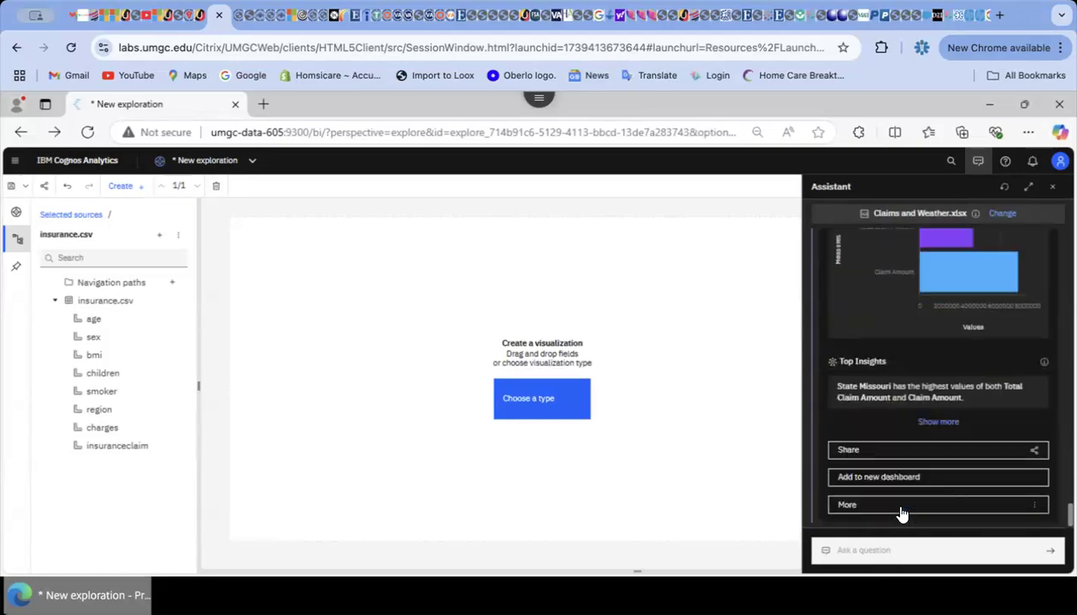
Place the Assistant's Total Claim Amount by Monthly Premium Auto chart on the empty exploration card
{"action": "scroll", "coordinate": [901, 513], "scroll_direction": "up", "scroll_amount": 5}
{"action": "scroll", "coordinate": [901, 514], "scroll_direction": "up", "scroll_amount": 3}
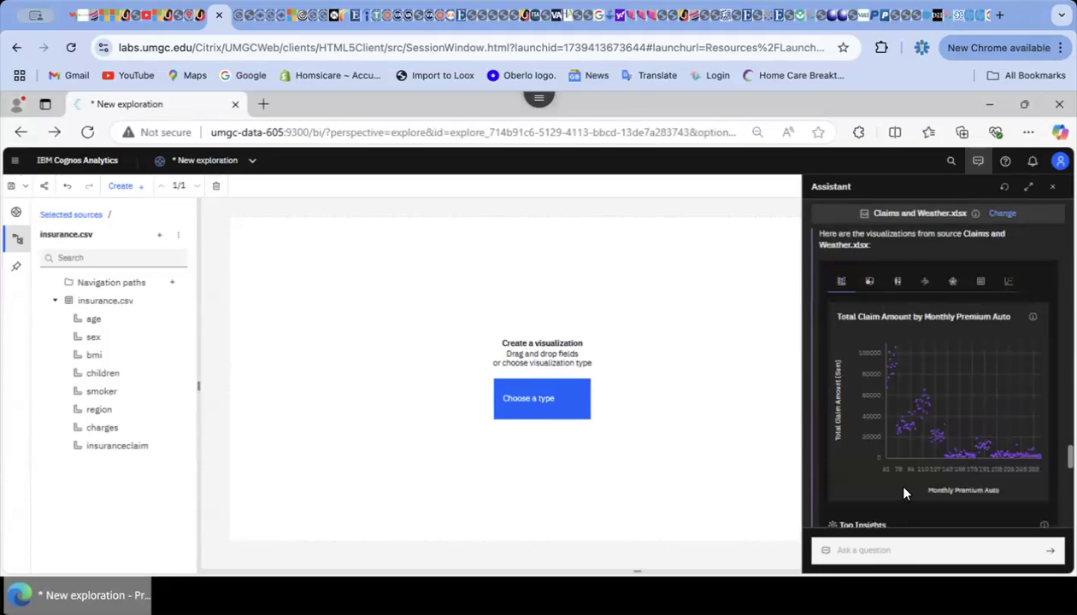
{"action": "scroll", "coordinate": [905, 493], "scroll_direction": "up", "scroll_amount": 2}
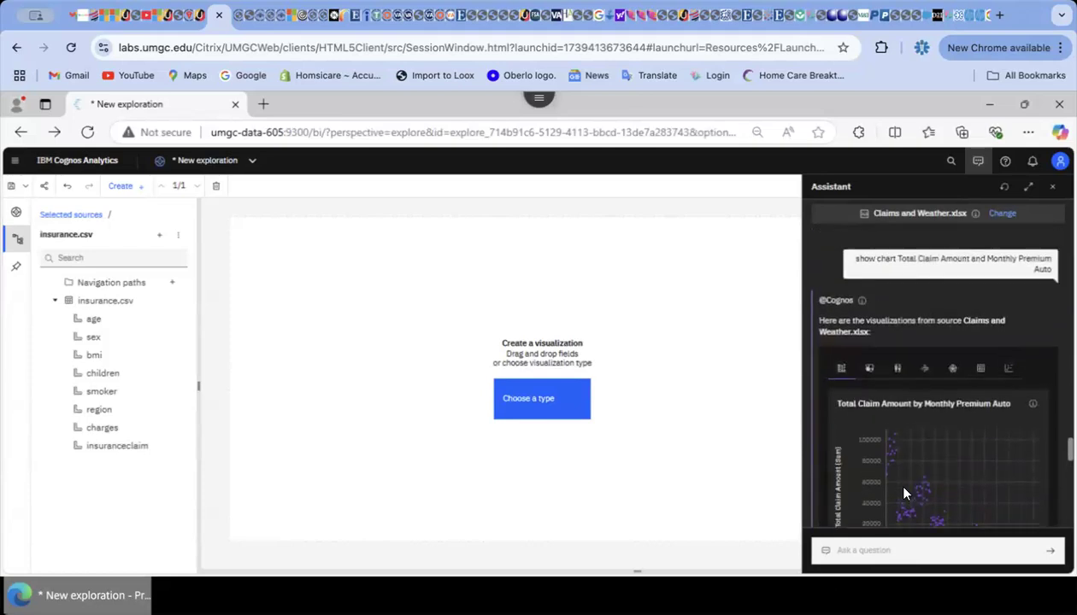
{"action": "left_click_drag", "start_coordinate": [916, 450], "coordinate": [402, 291]}
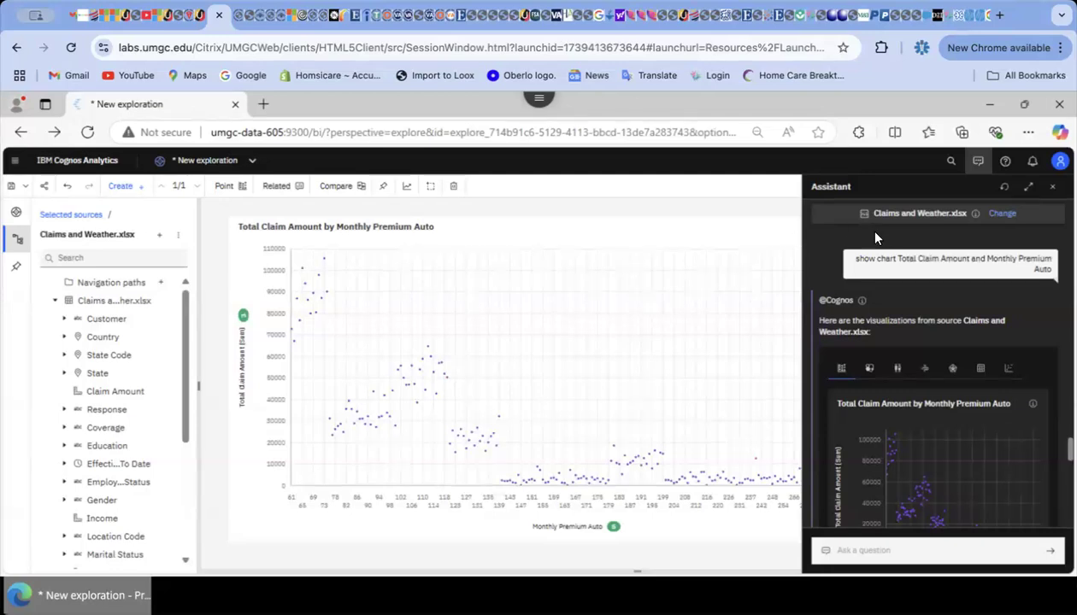
Close the Assistant and display the fields assigned to the Total Claim Amount by Monthly Premium Auto chart
{"action": "left_click", "coordinate": [1056, 190]}
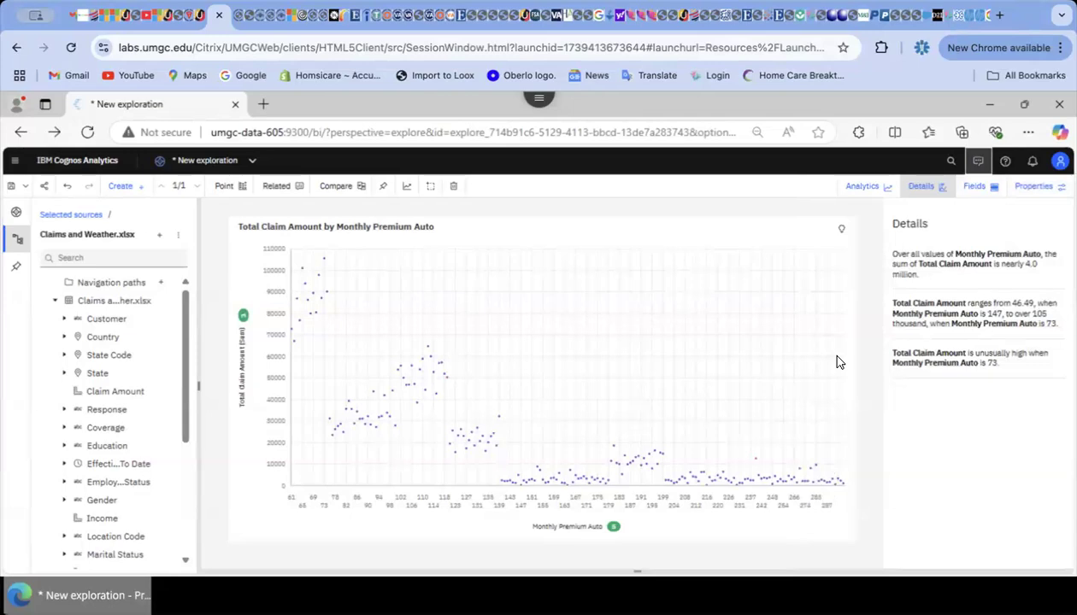
{"action": "left_click", "coordinate": [976, 187]}
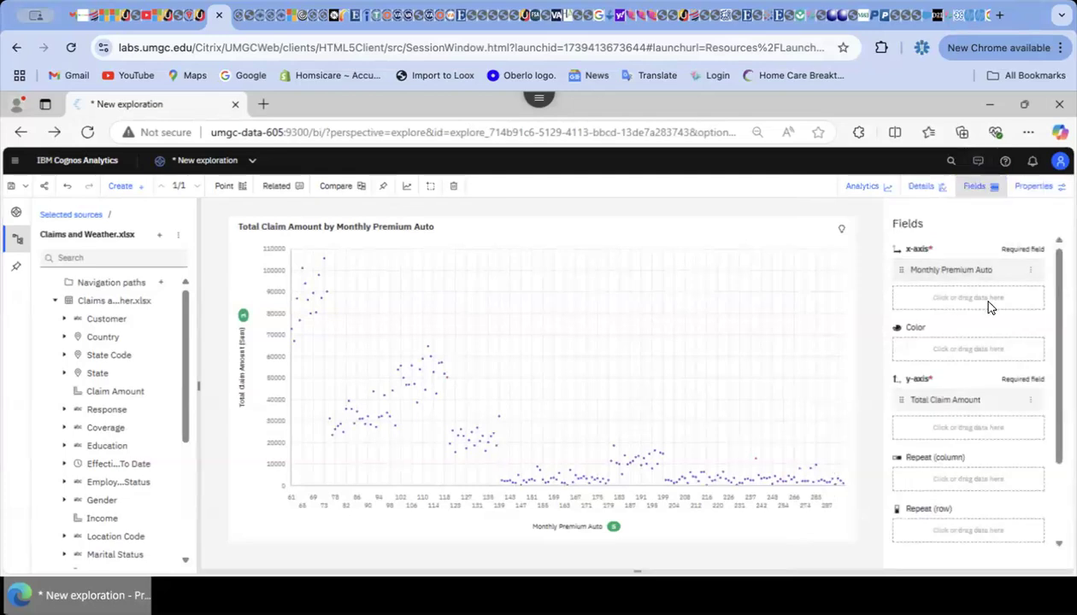
{"action": "scroll", "coordinate": [983, 282], "scroll_direction": "down", "scroll_amount": 1}
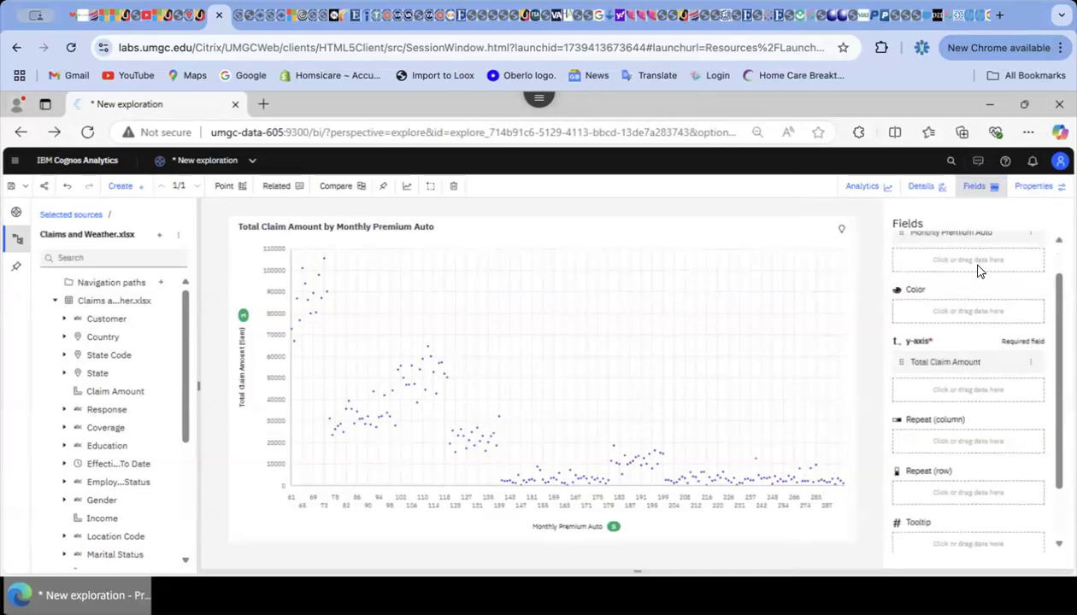
{"action": "scroll", "coordinate": [981, 272], "scroll_direction": "up", "scroll_amount": 1}
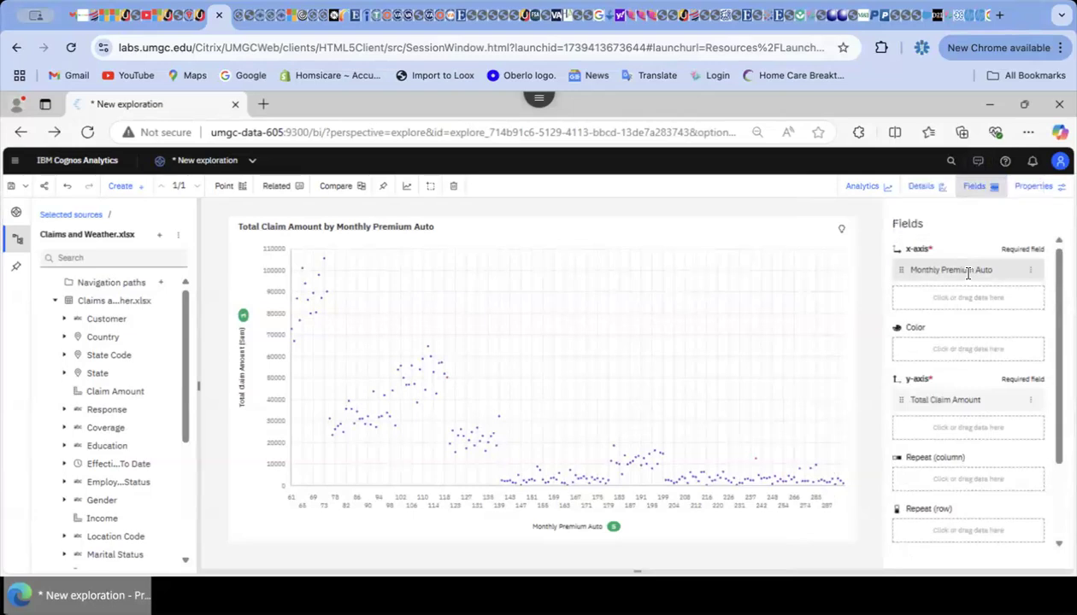
Check the data choices for the x-axis Monthly Premium Auto field and look through the fields of Claims and Weather.xlsx
{"action": "double_click", "coordinate": [967, 272]}
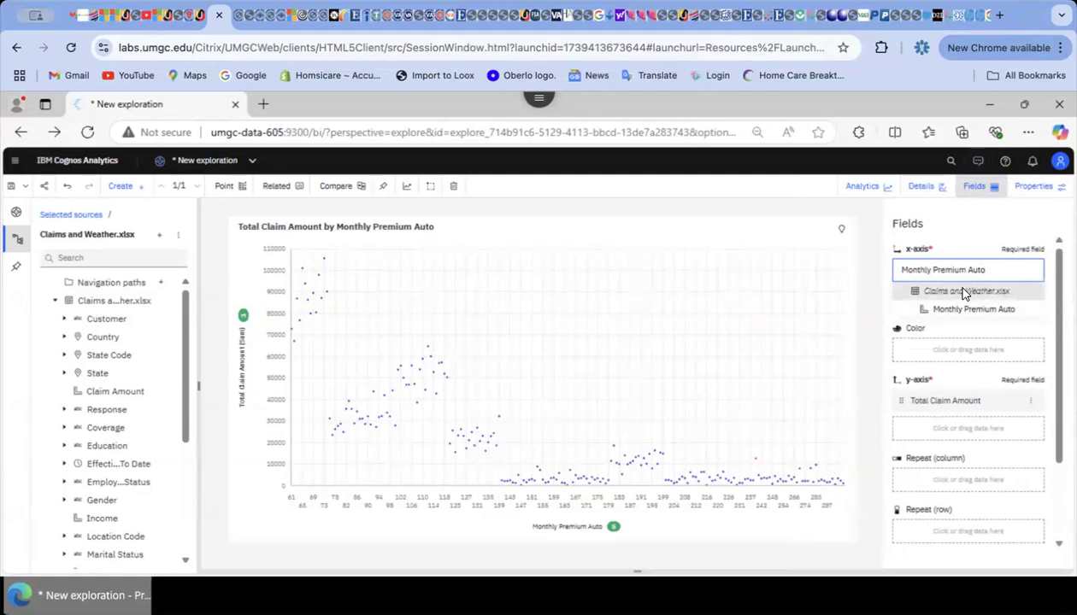
{"action": "left_click", "coordinate": [963, 294]}
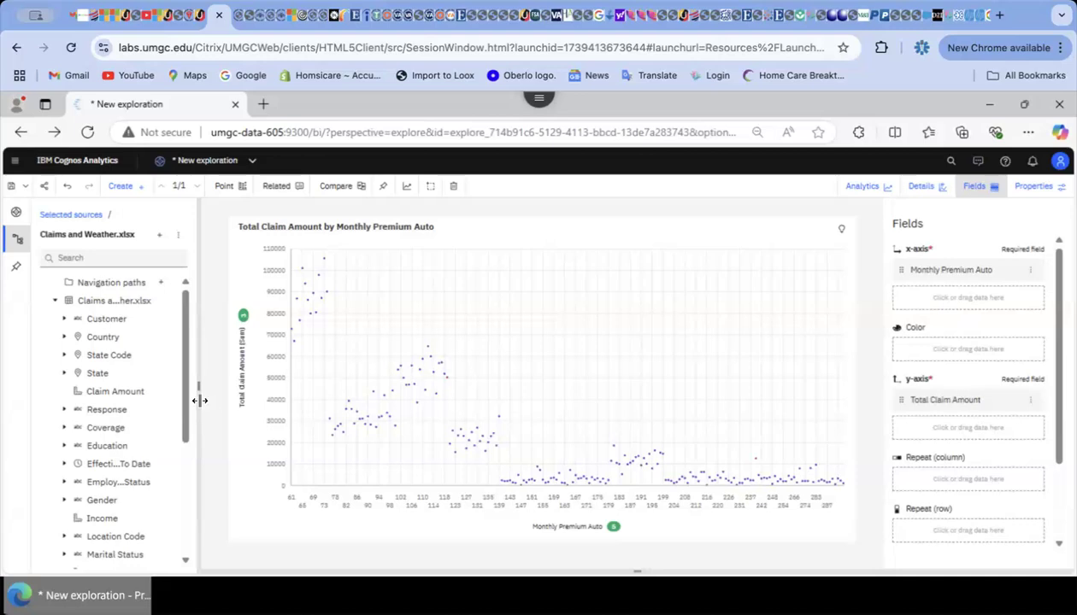
{"action": "scroll", "coordinate": [120, 449], "scroll_direction": "down", "scroll_amount": 2}
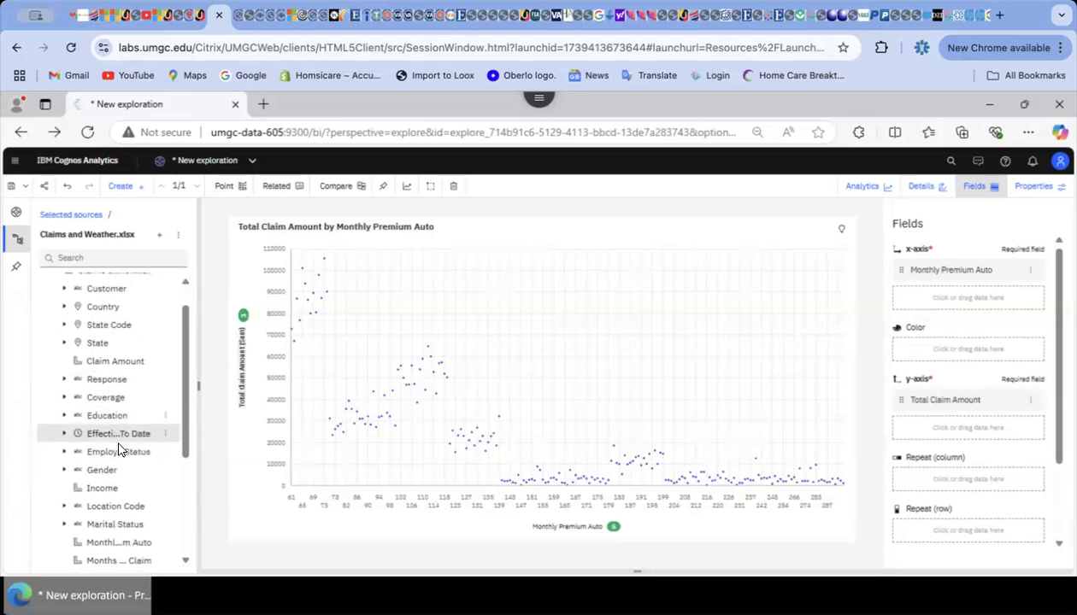